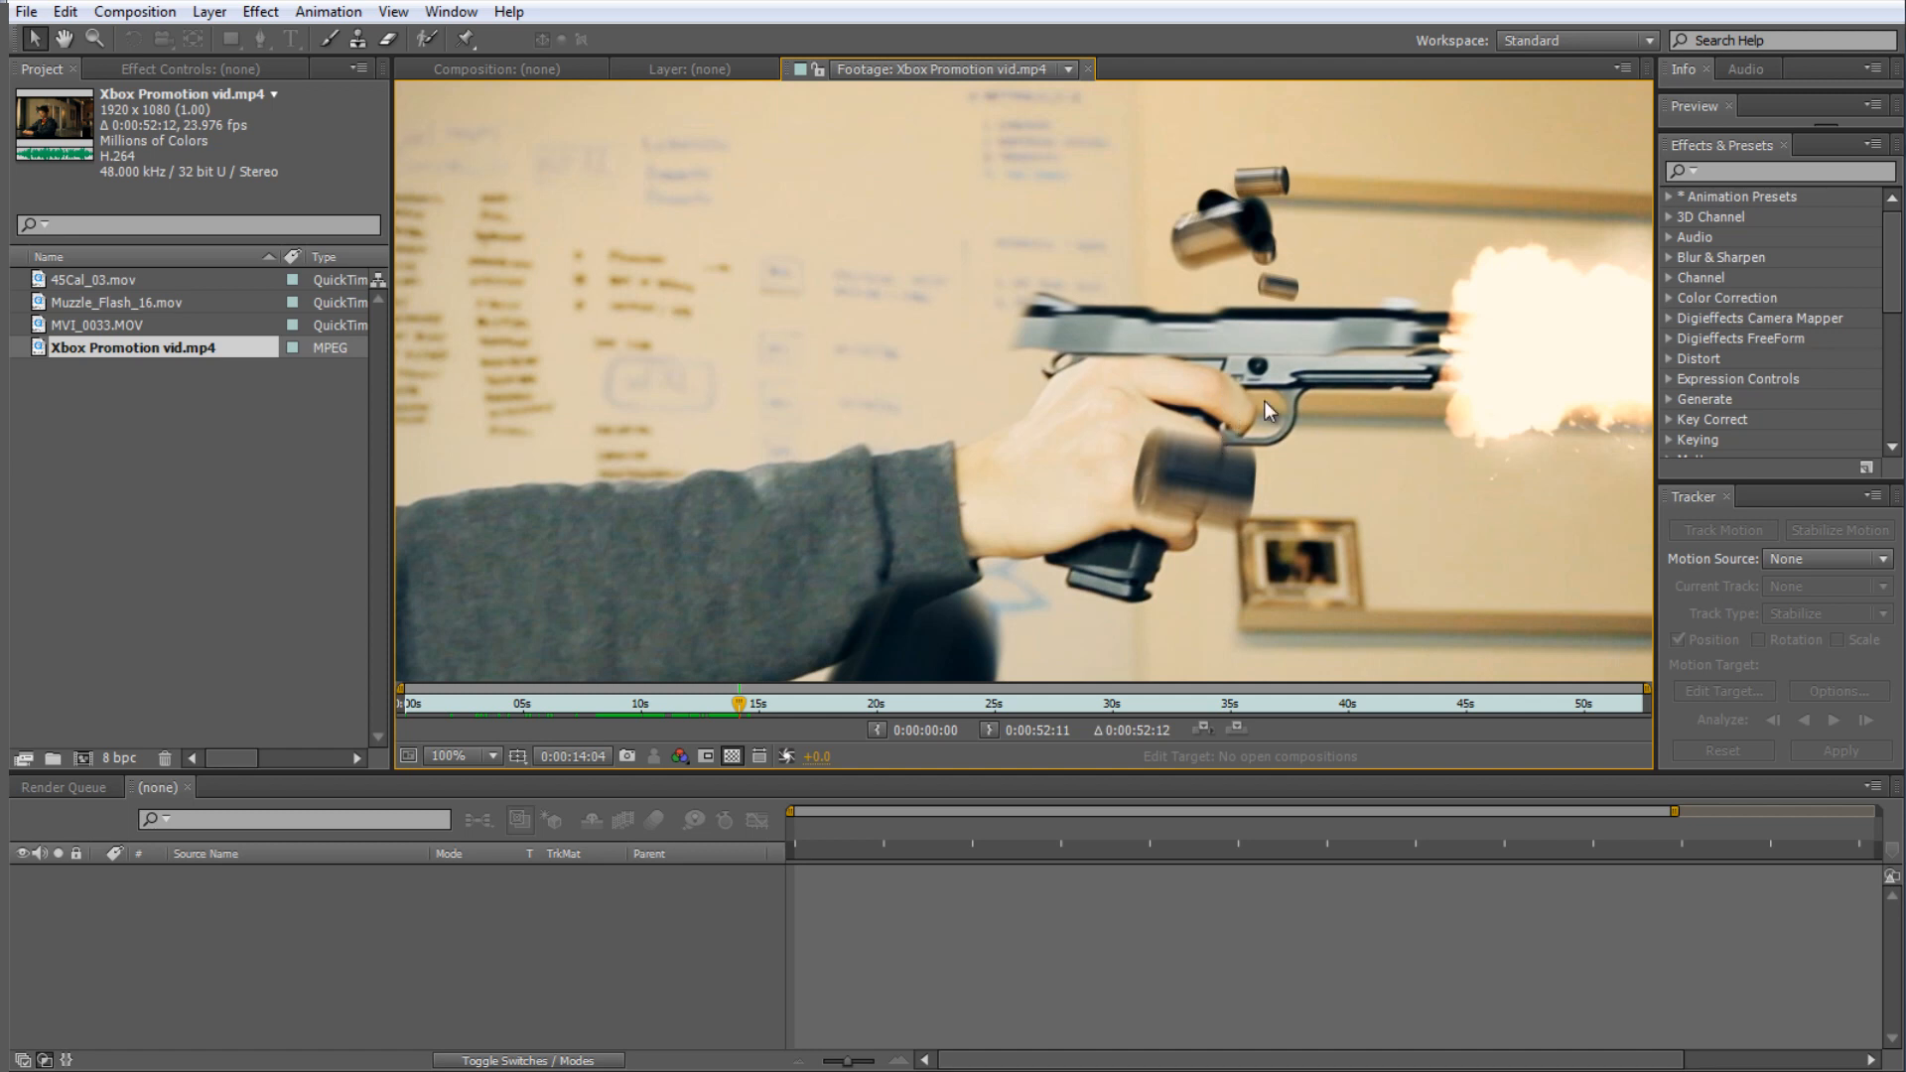
- Examine the gun, flying shells and muzzle flash in the Xbox Promotion vid.mp4 footage
scroll(1265, 401, "down", 1)
left_click_drag(1160, 438, 1349, 367)
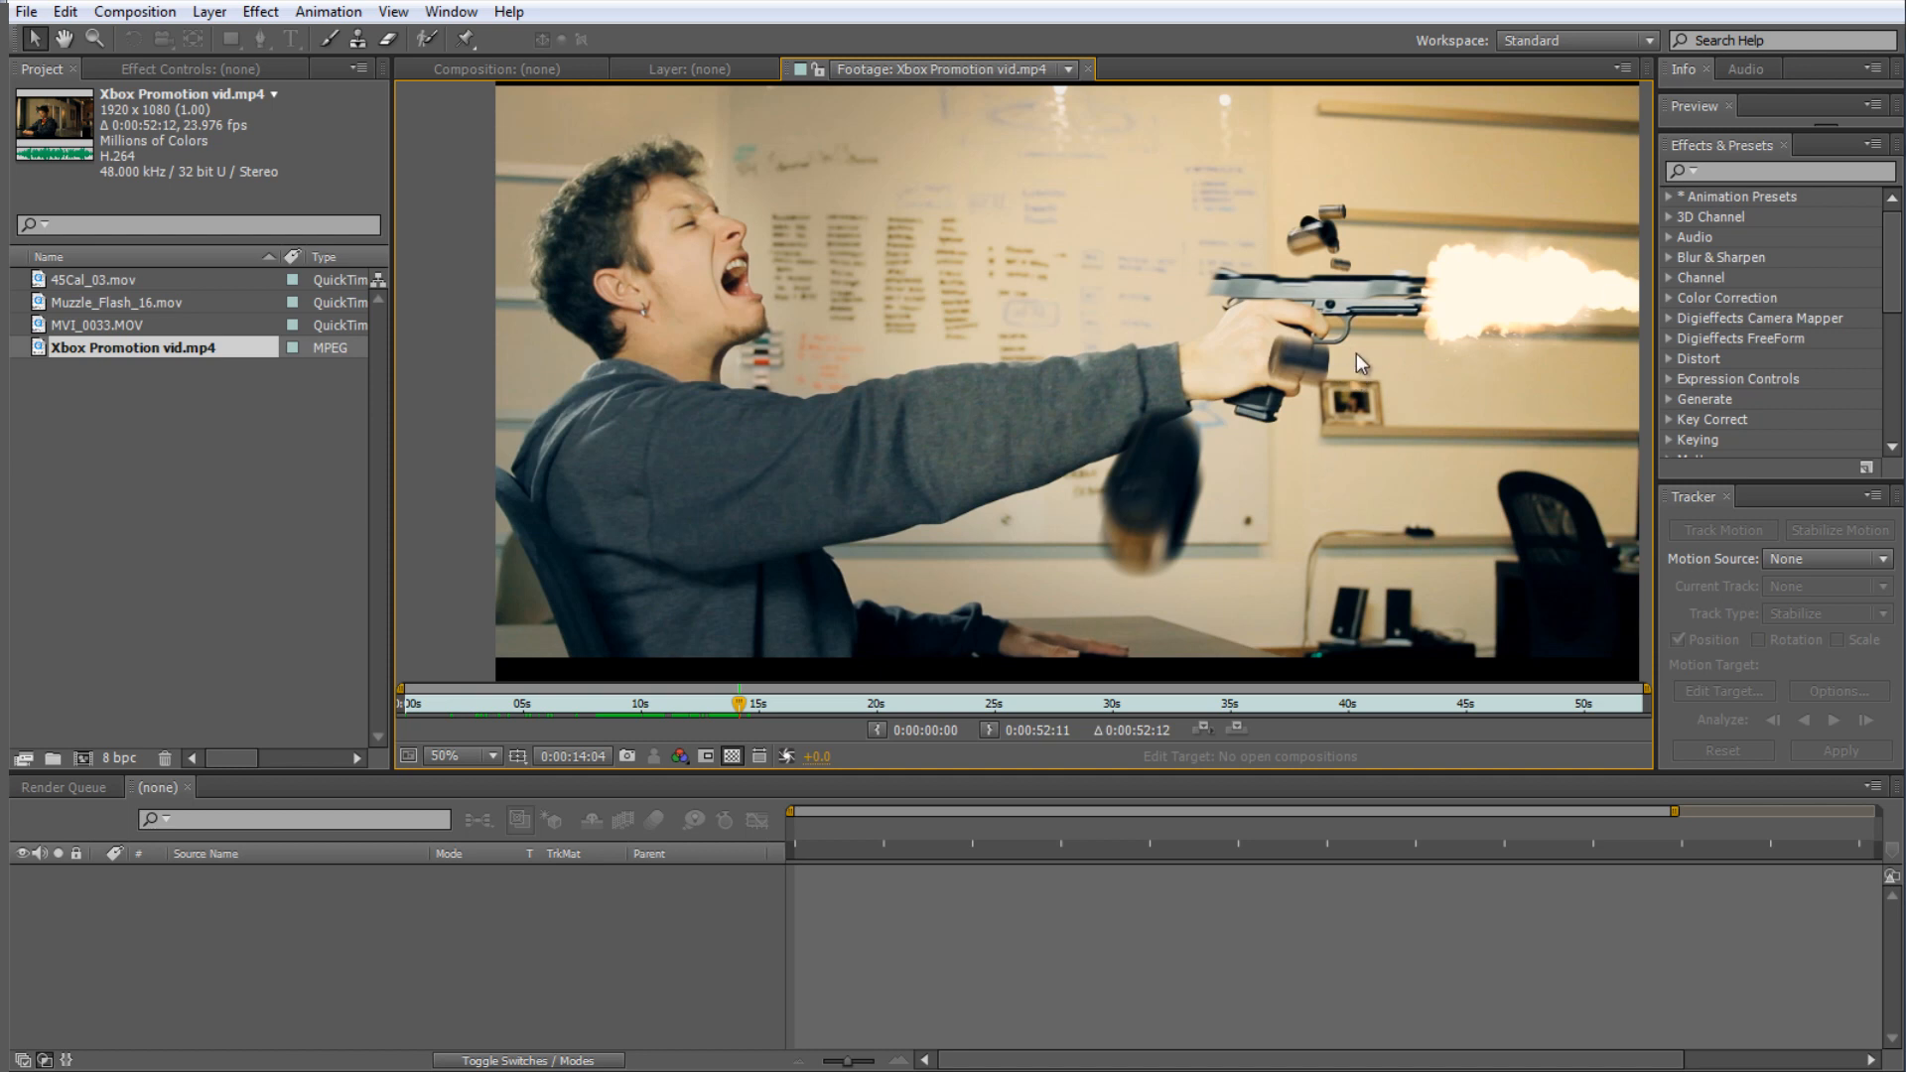
left_click_drag(1202, 415, 1189, 347)
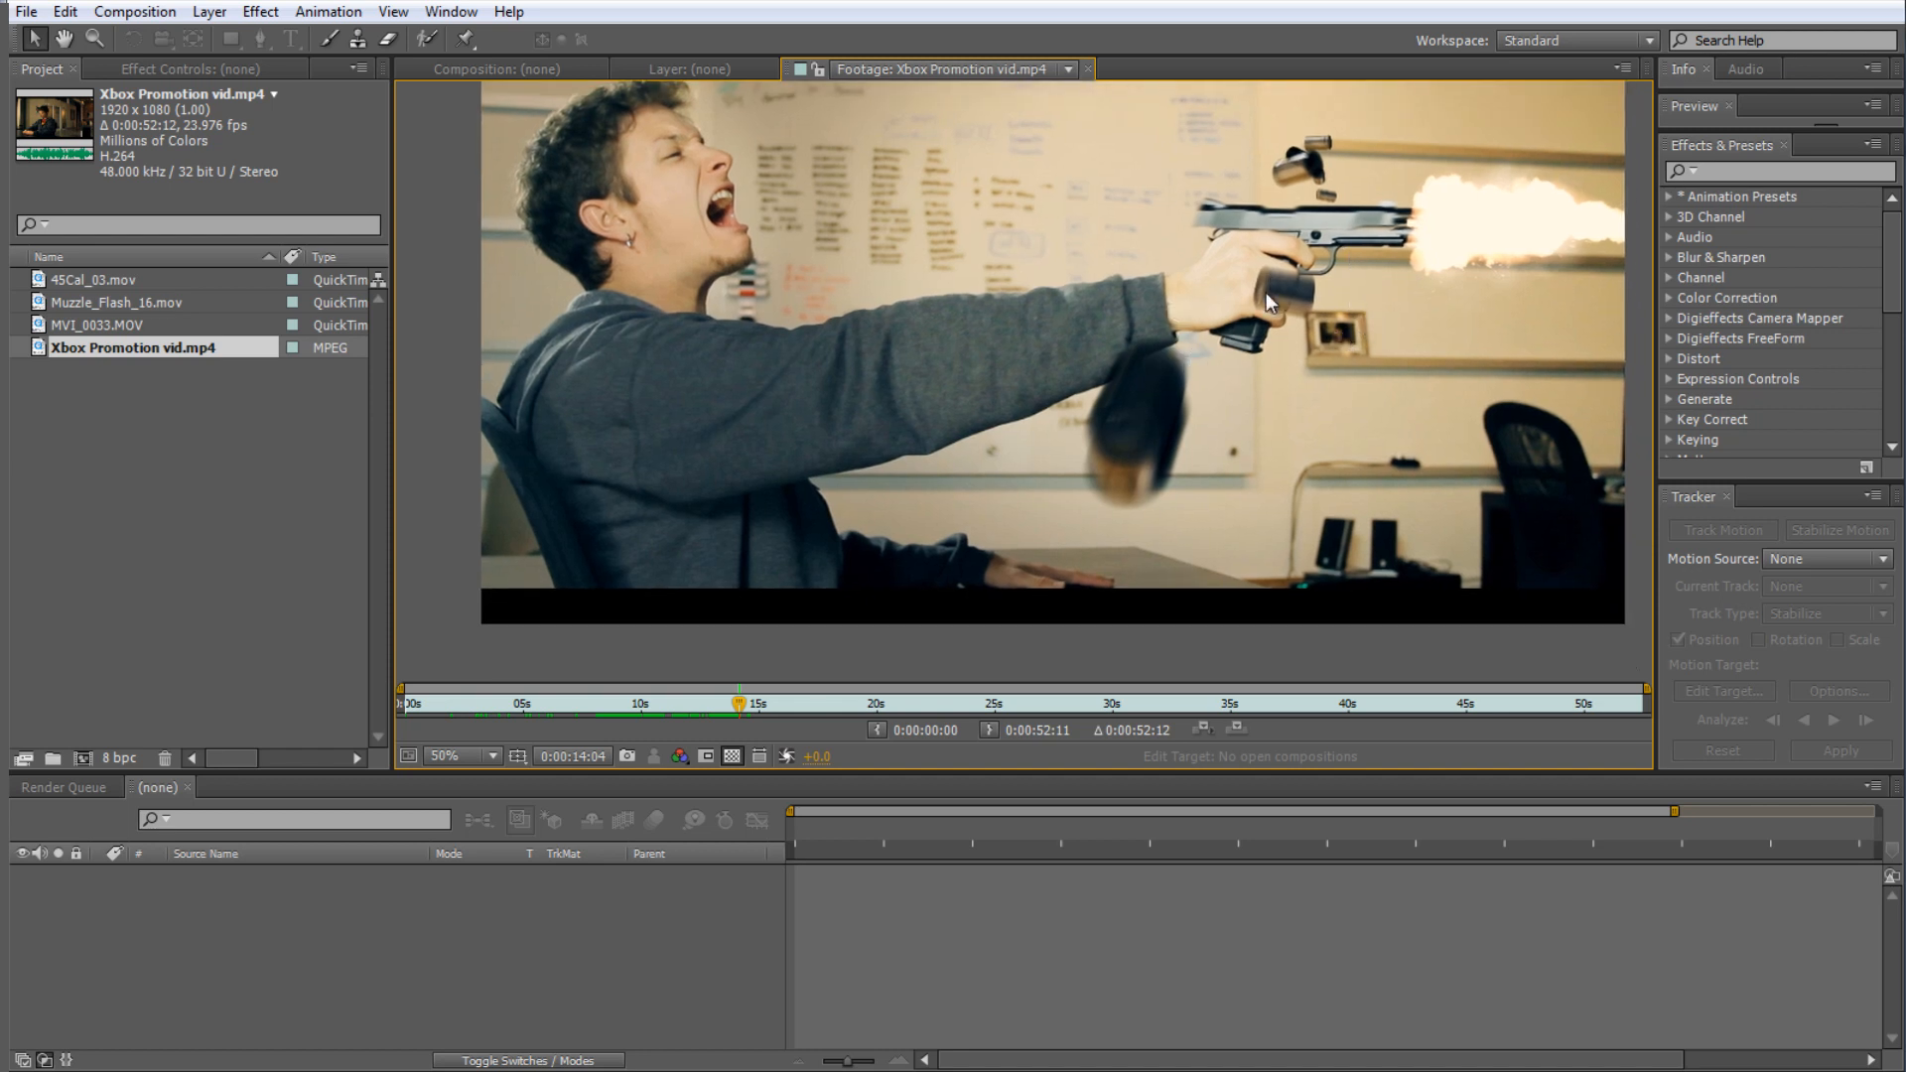
left_click_drag(1281, 309, 1321, 338)
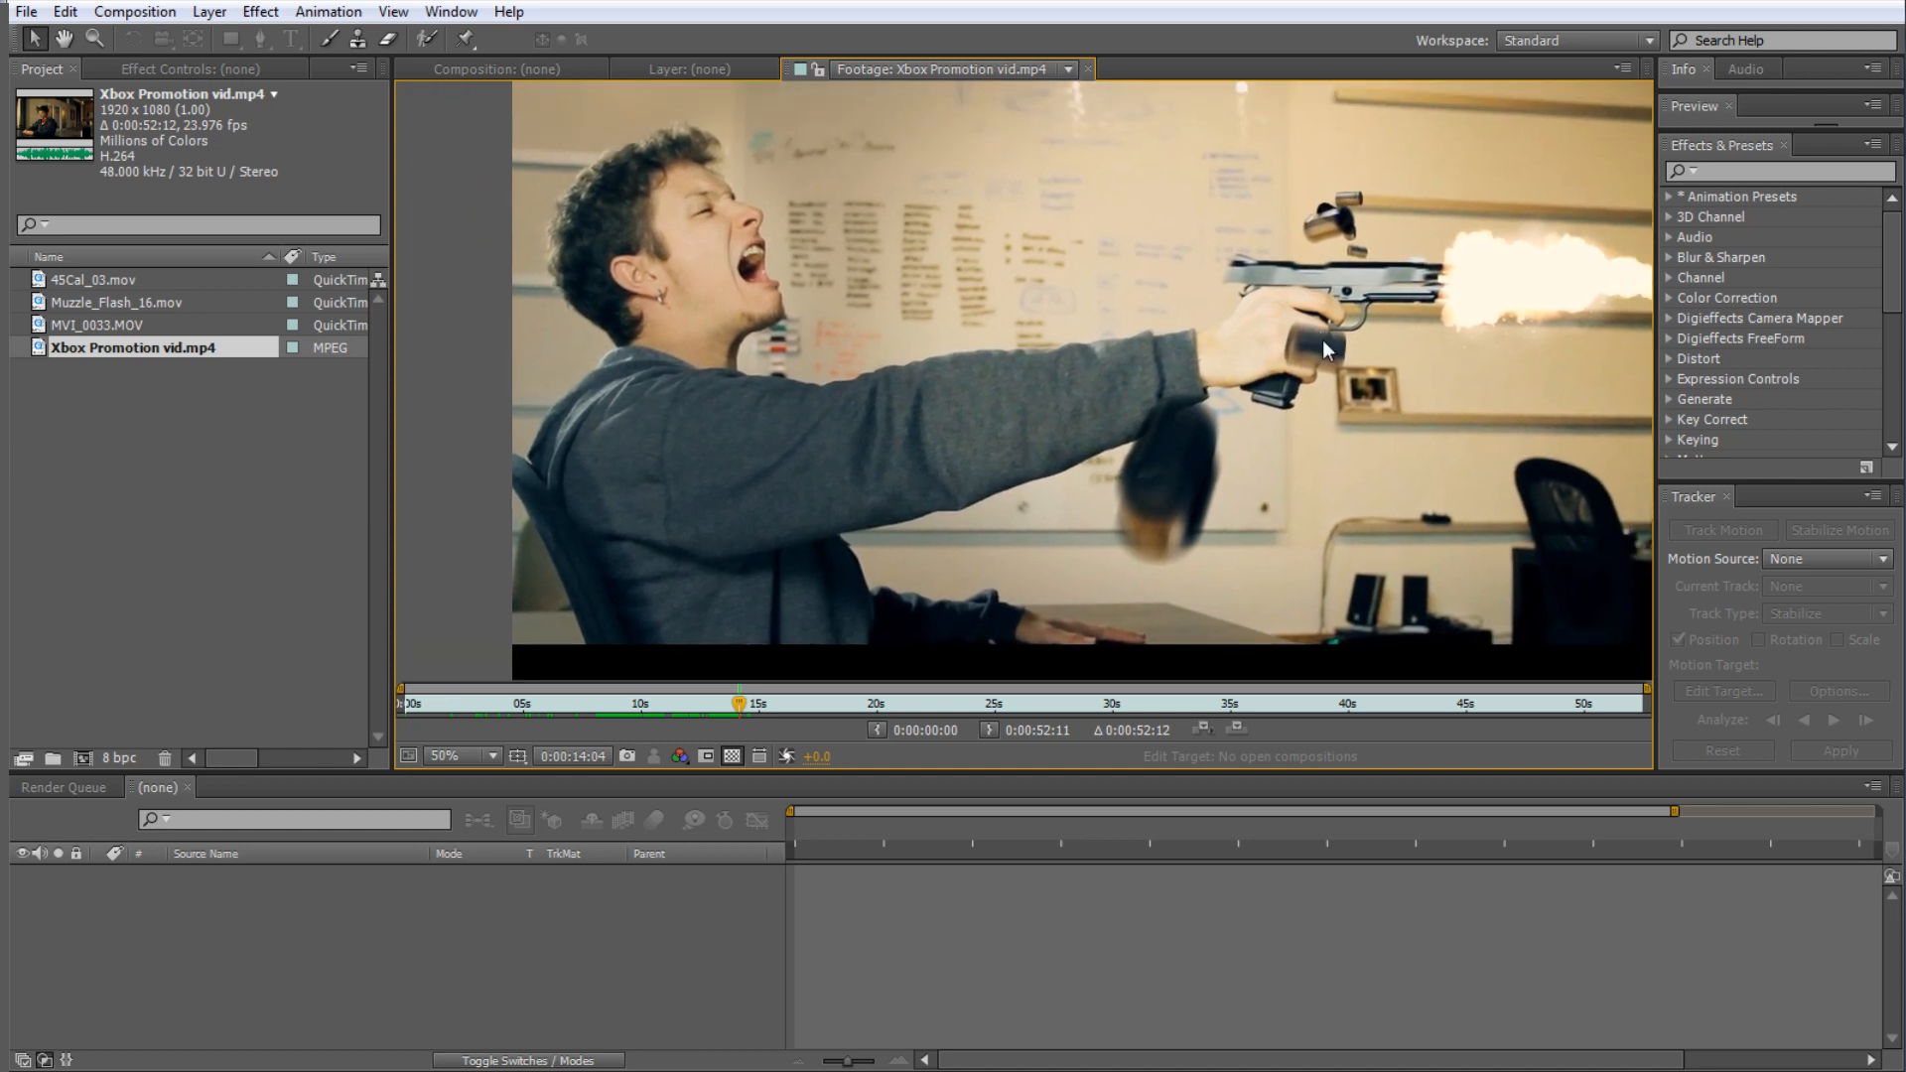
left_click_drag(1367, 324, 1244, 331)
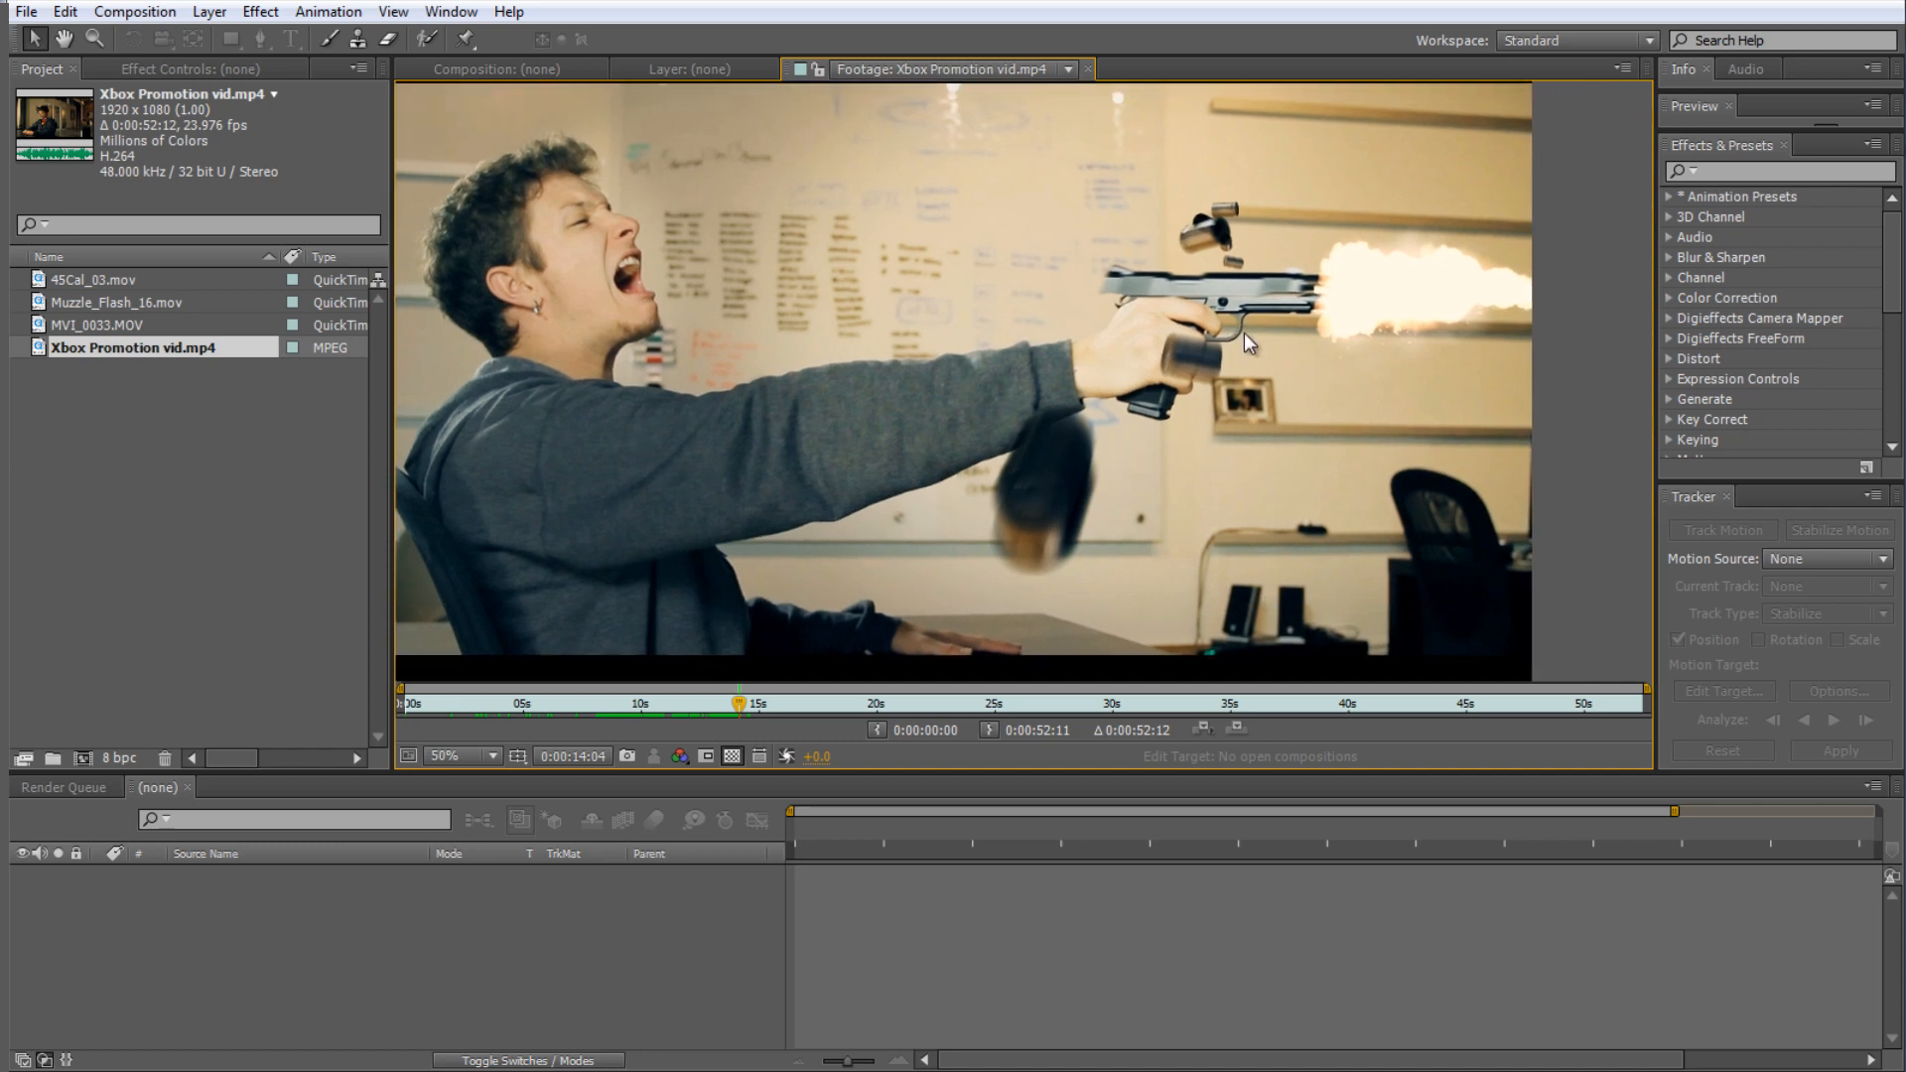
mouse_move(836, 412)
left_mouse_down()
mouse_move(1013, 394)
mouse_move(858, 400)
mouse_move(824, 428)
left_mouse_up()
scroll(1102, 340, "up", 1)
left_click_drag(1204, 262, 1158, 326)
scroll(1123, 330, "down", 1)
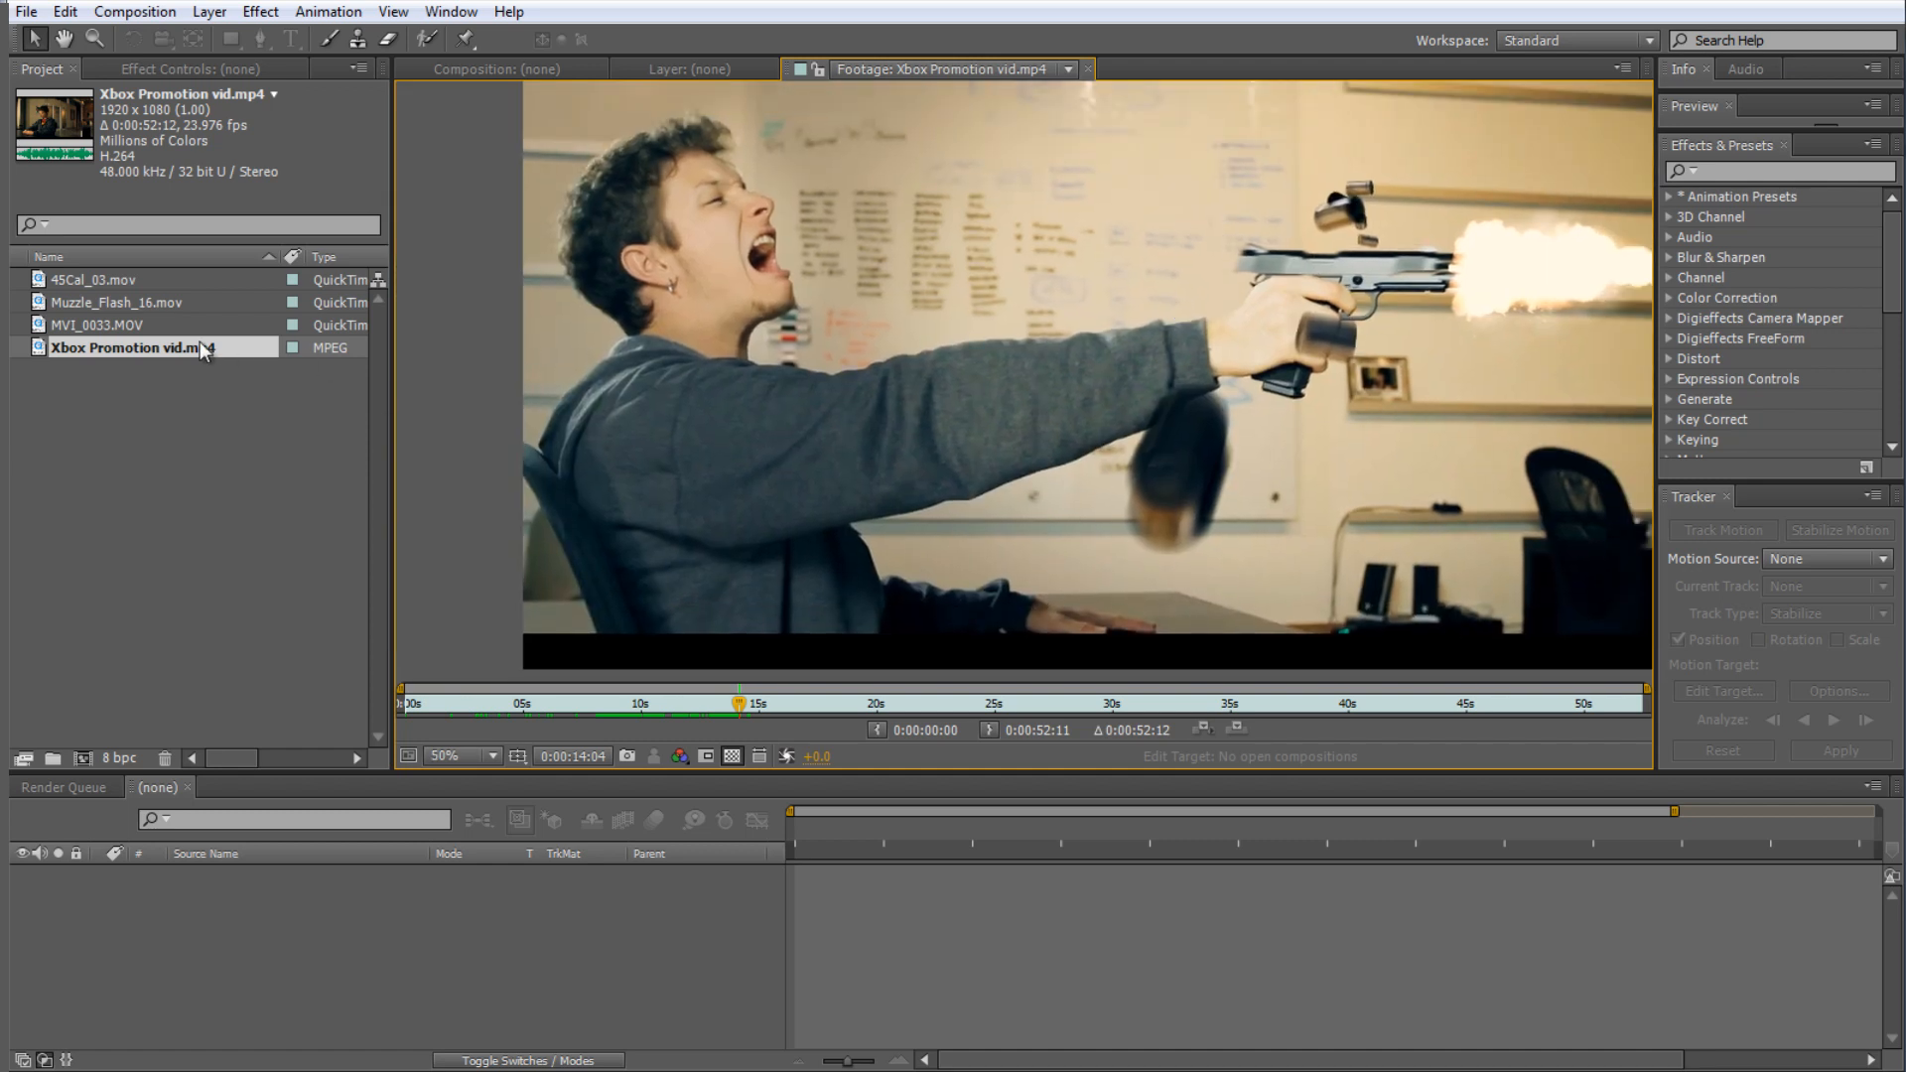
- Create a composition from the MVI_0033.MOV clip
left_click(87, 326)
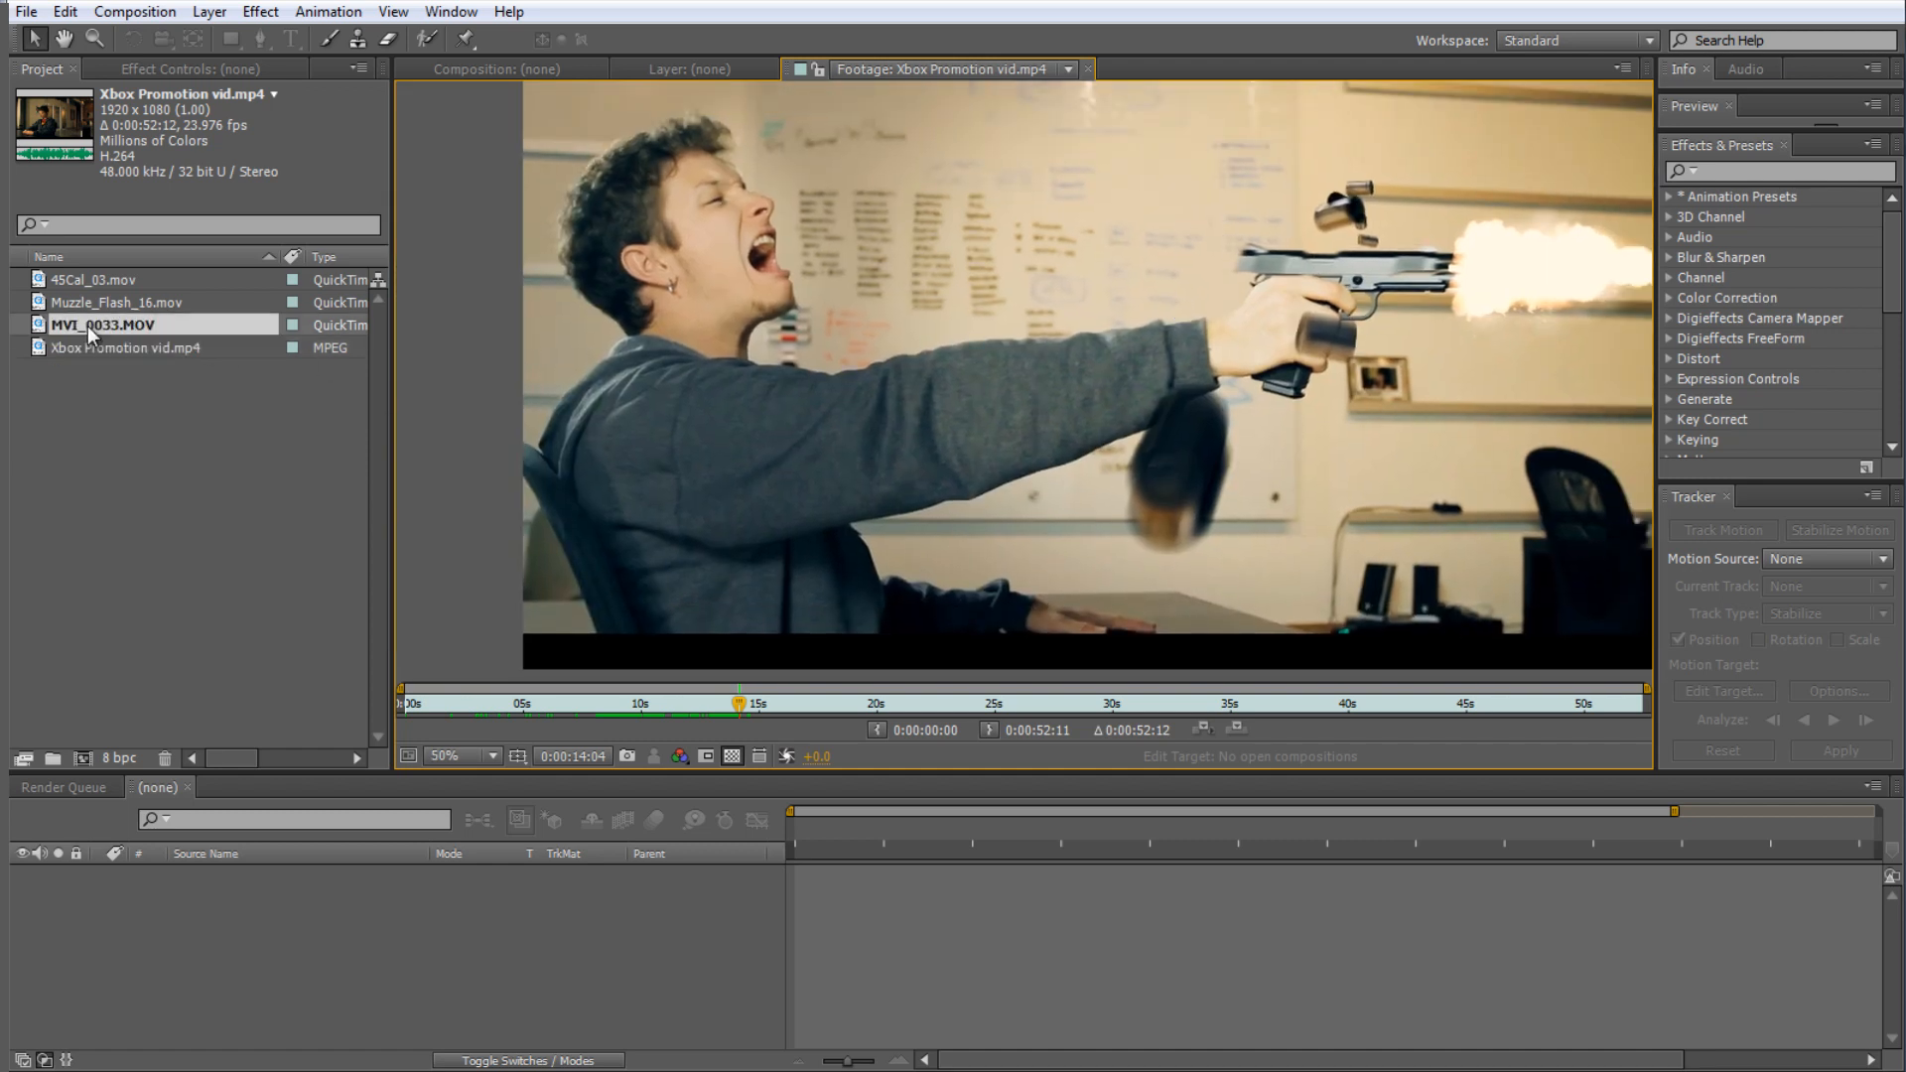
left_click(108, 497)
left_click_drag(82, 328, 83, 758)
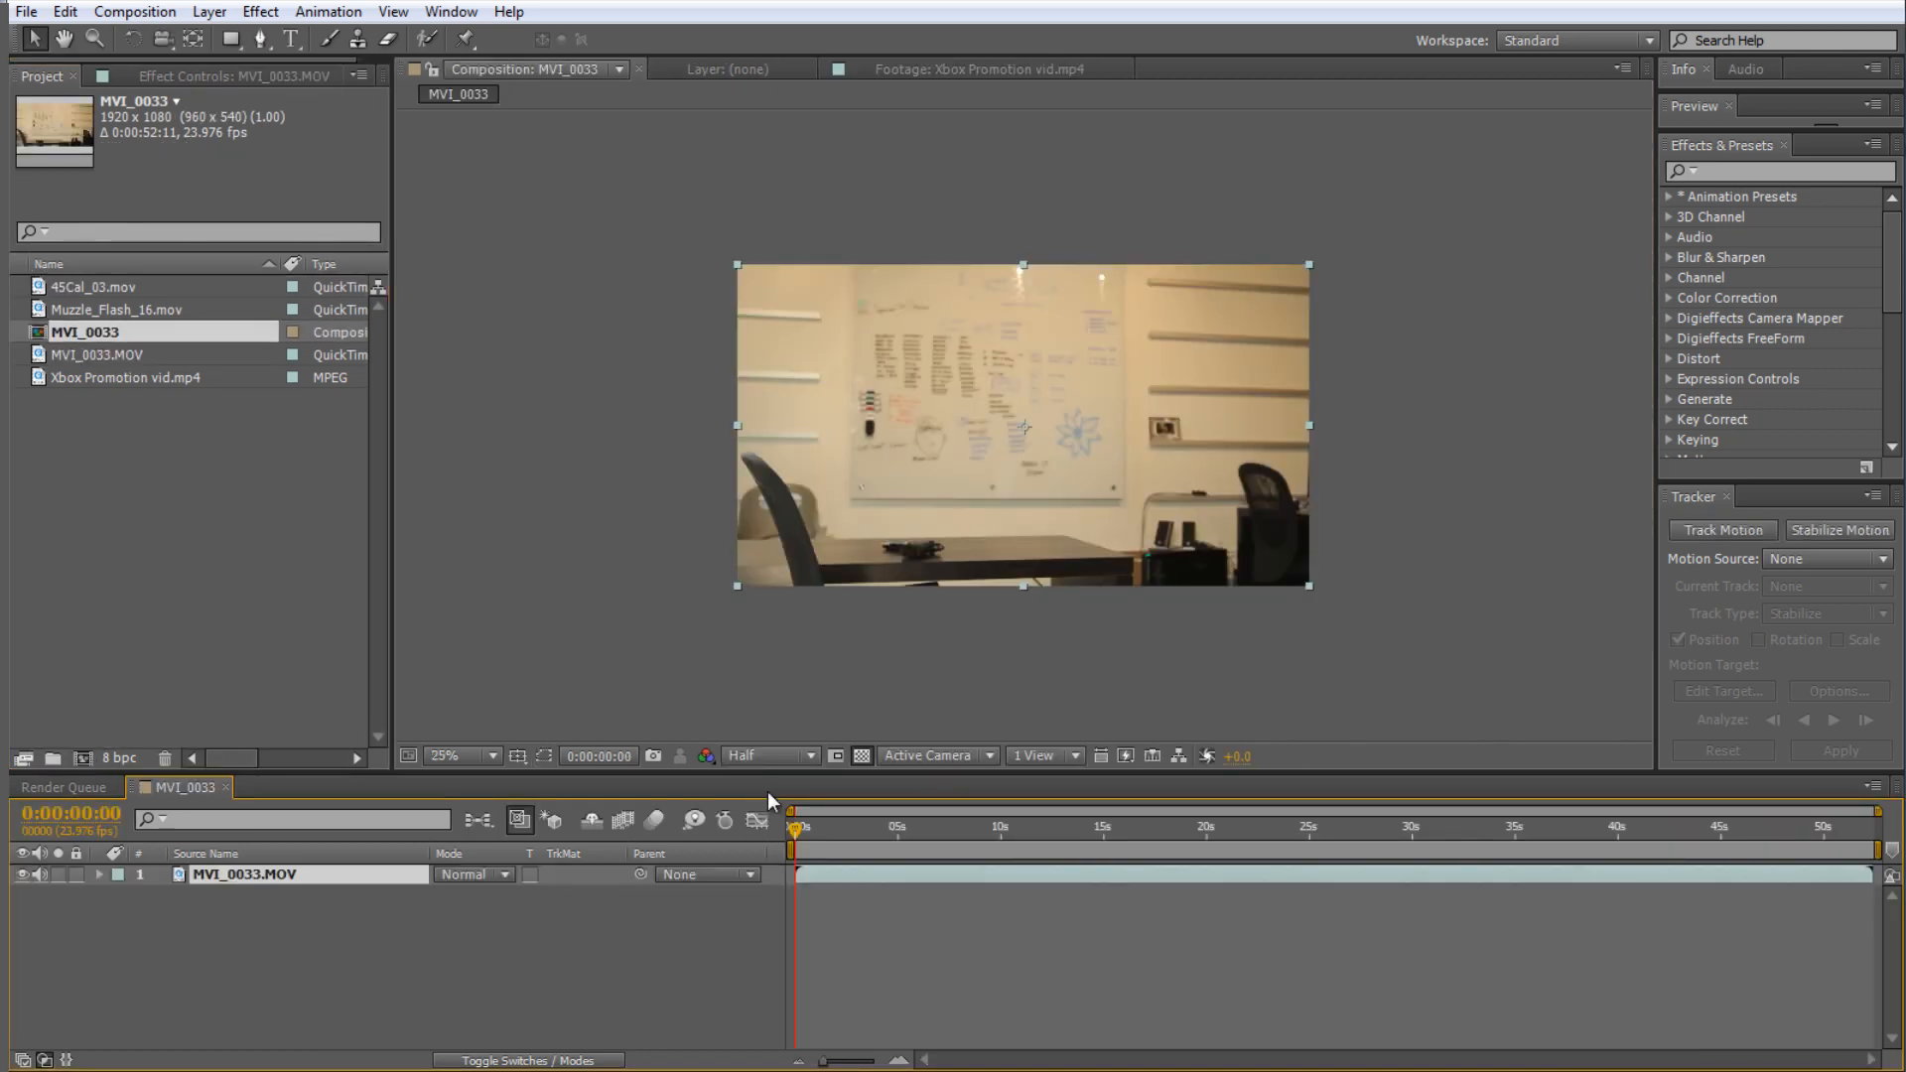
- Duplicate the MVI_0033.MOV layer and freeze the upper copy on the empty-room frame at 0:00:00:00
mouse_move(797, 830)
left_mouse_down()
mouse_move(842, 839)
mouse_move(774, 846)
left_mouse_up()
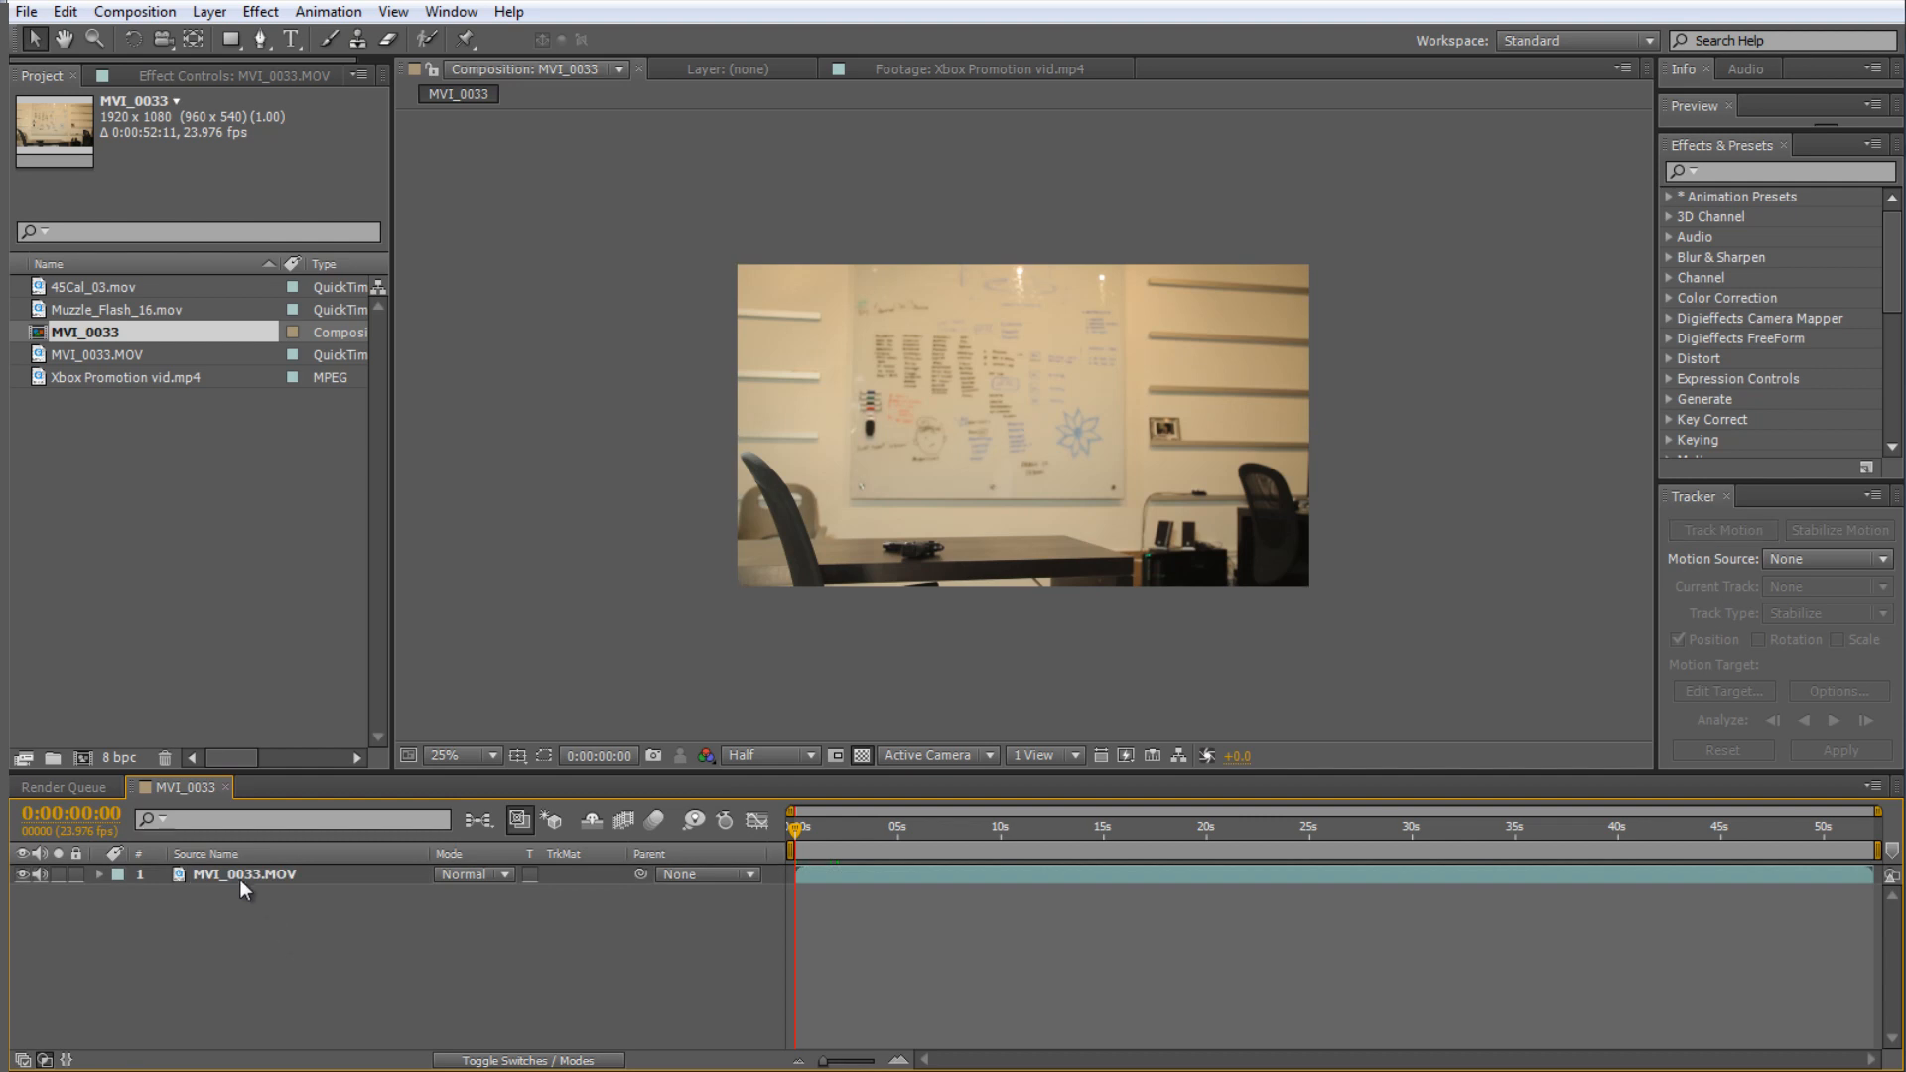
key("ctrl+d")
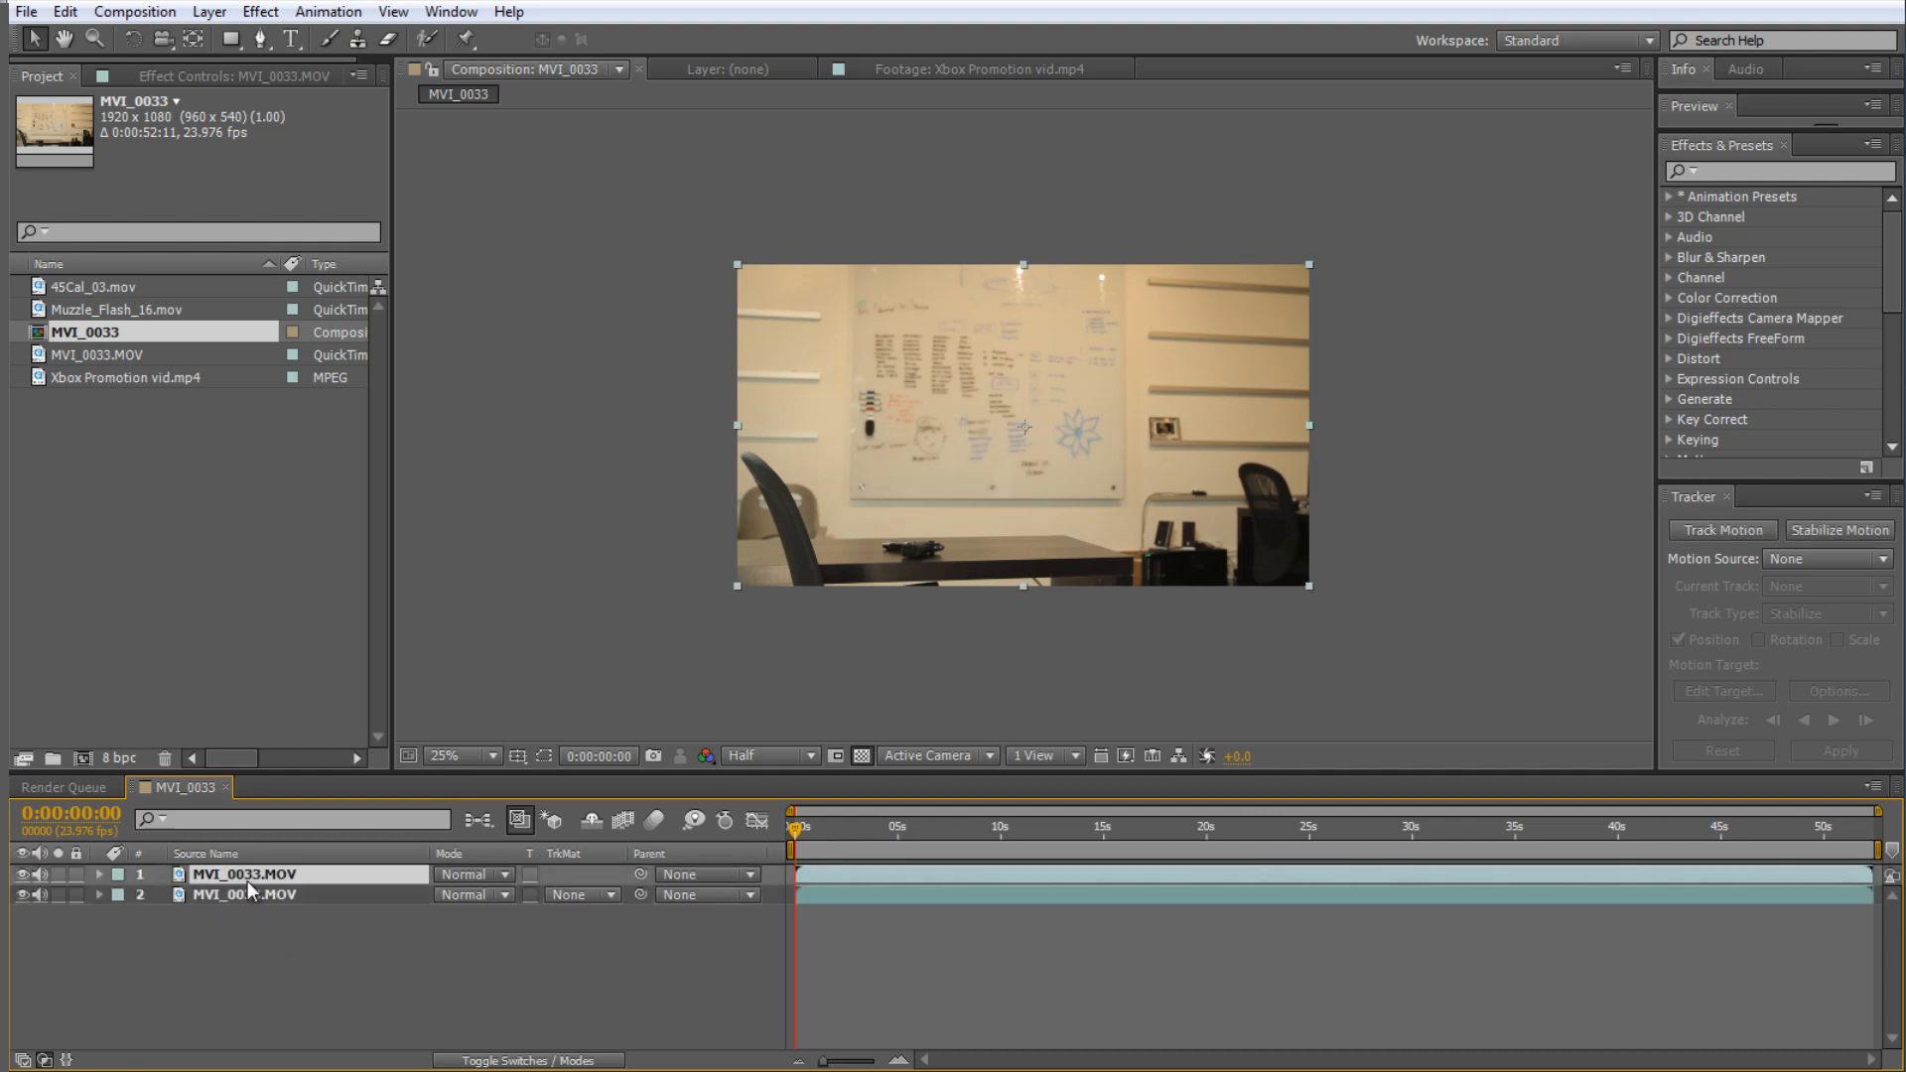
right_click(247, 882)
mouse_move(418, 183)
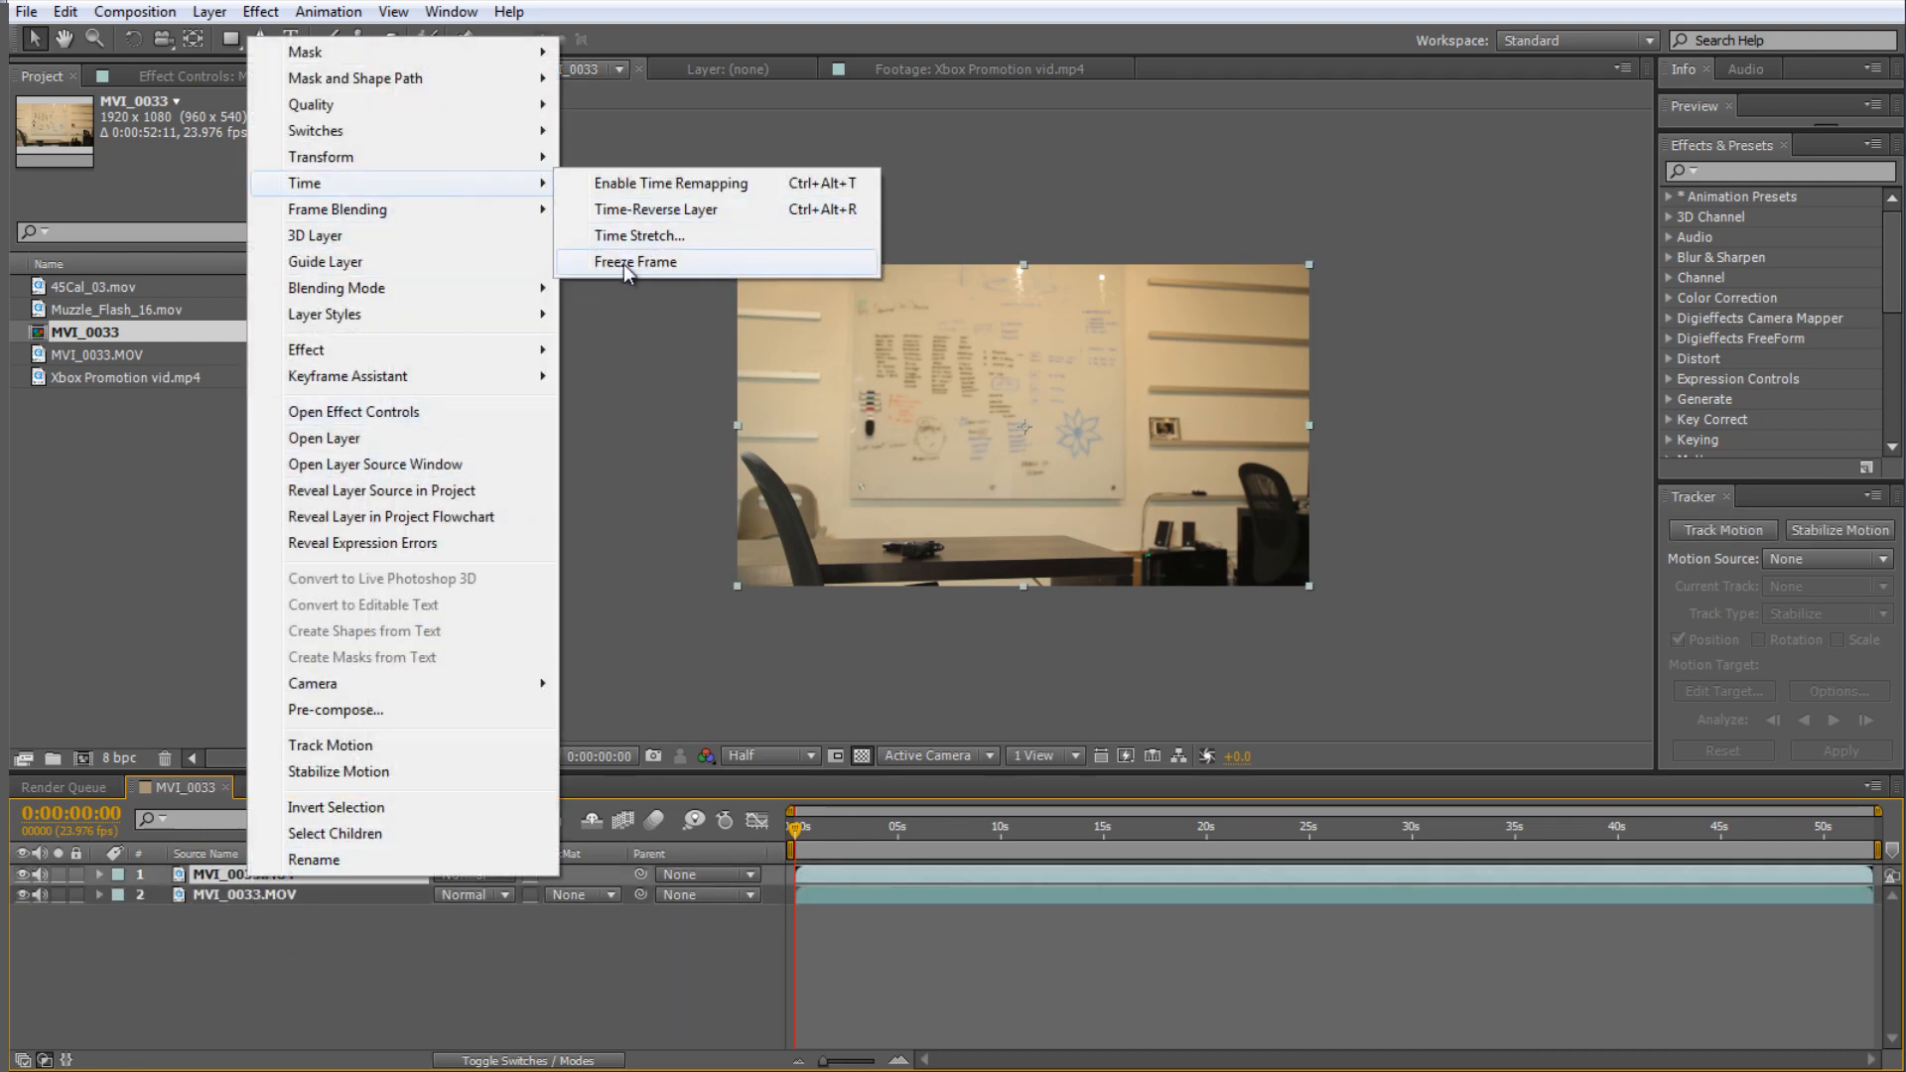
left_click(627, 258)
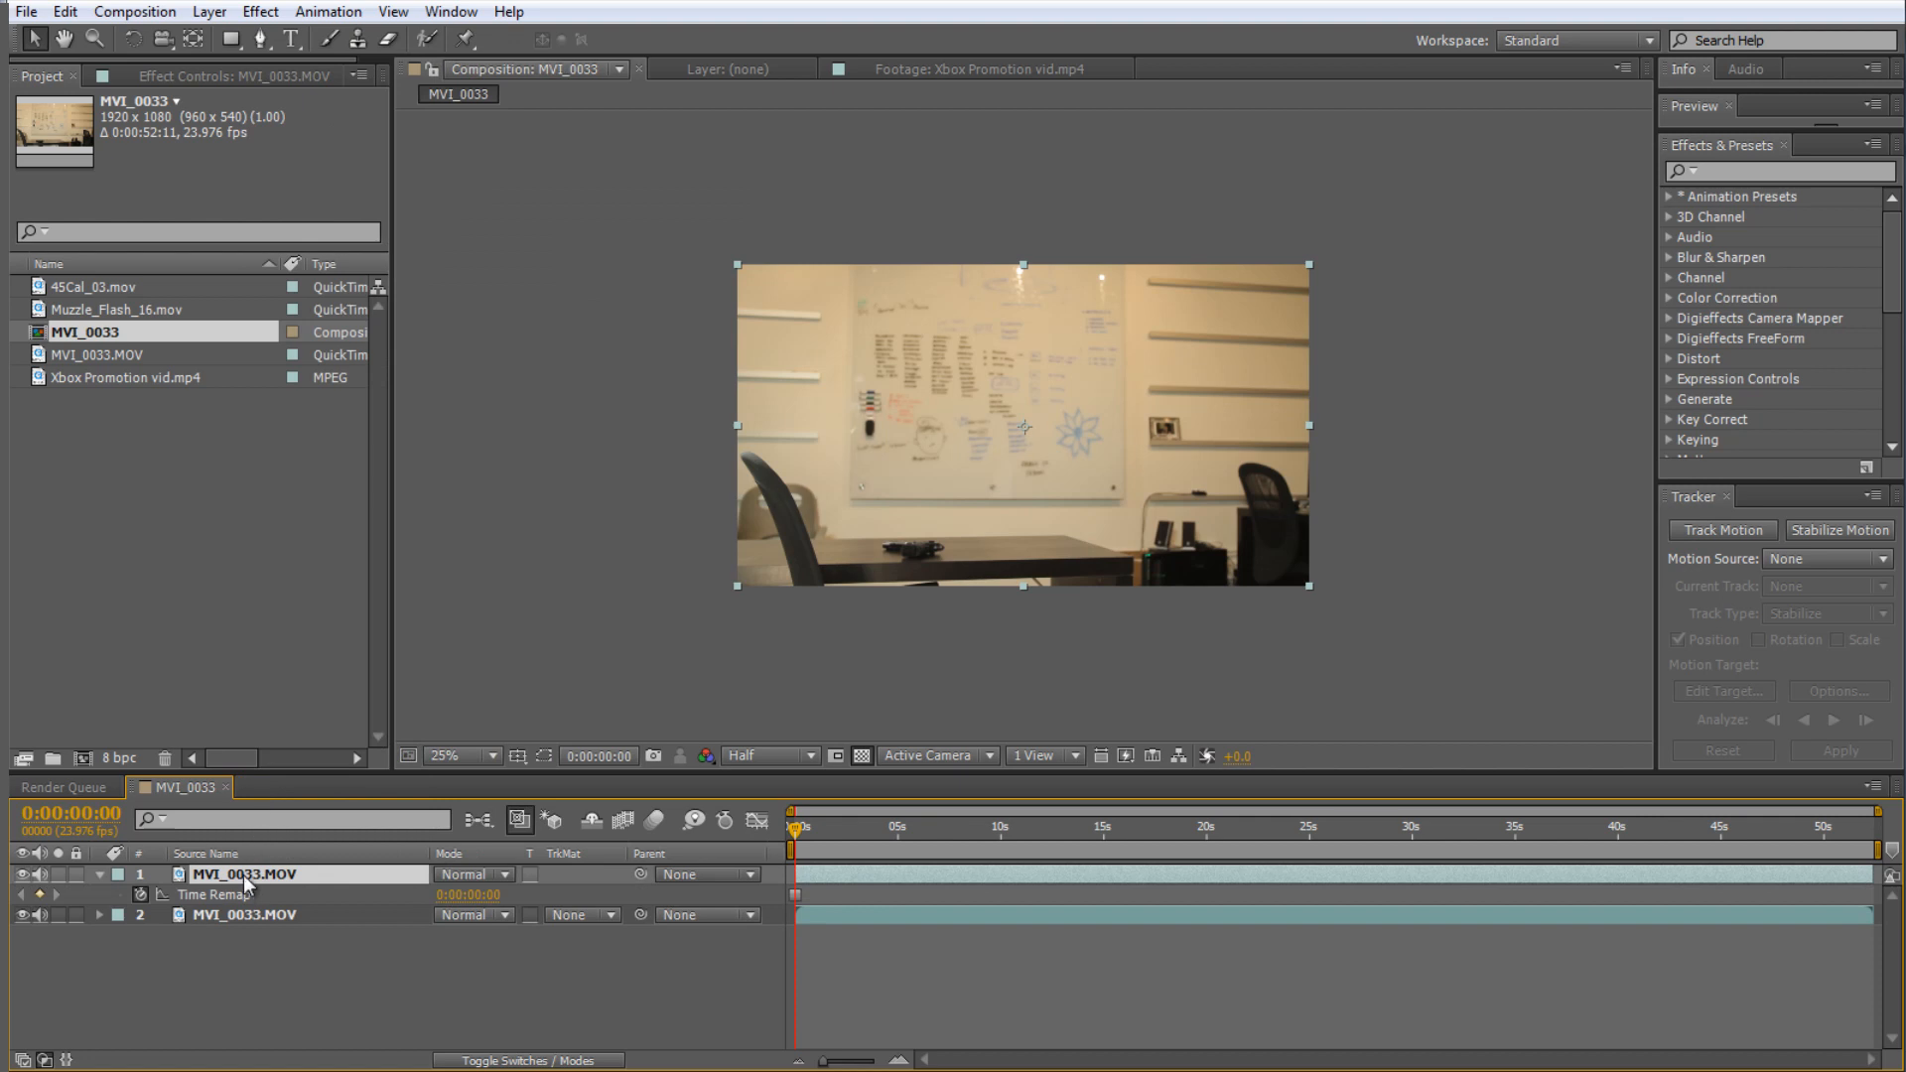
- Rename the frozen layer as Plate and move it below the MVI_0033.MOV layer
key("Return")
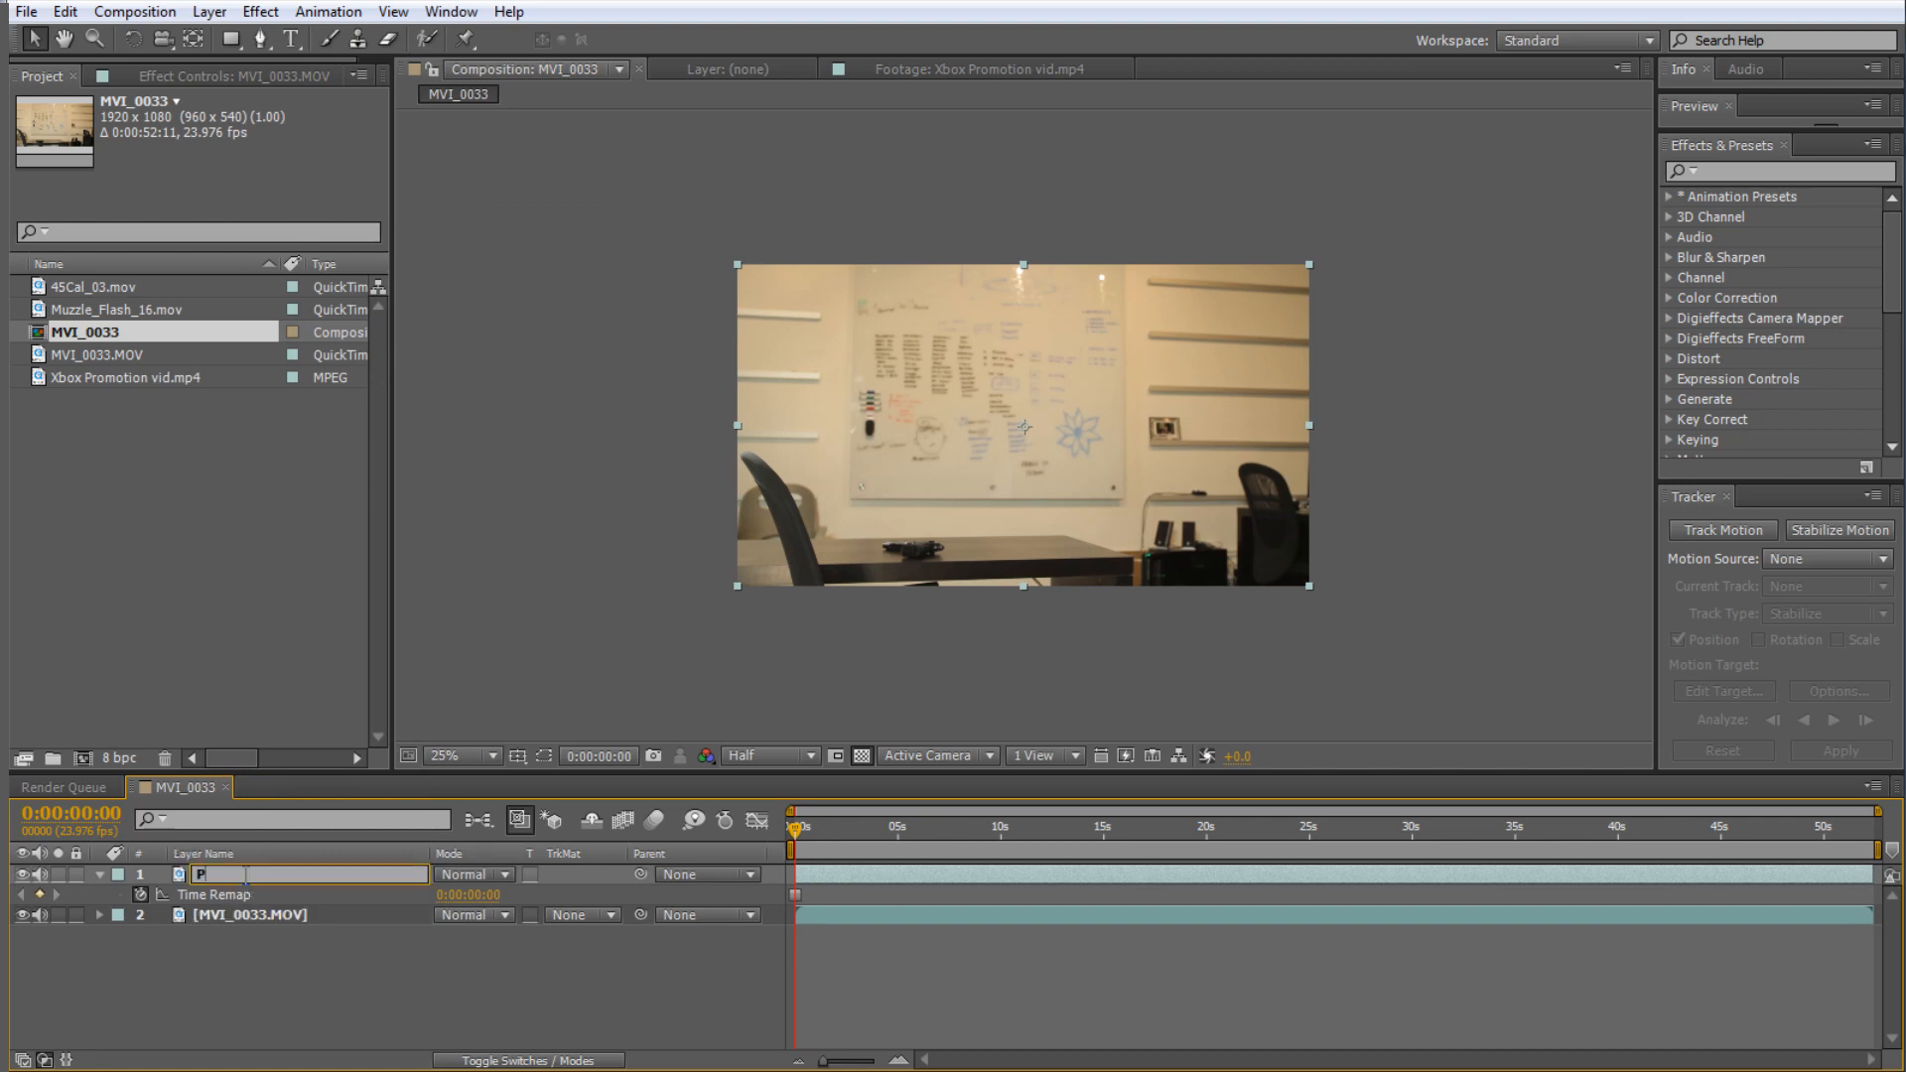
type("Plate")
key("Return")
left_click_drag(242, 873, 248, 929)
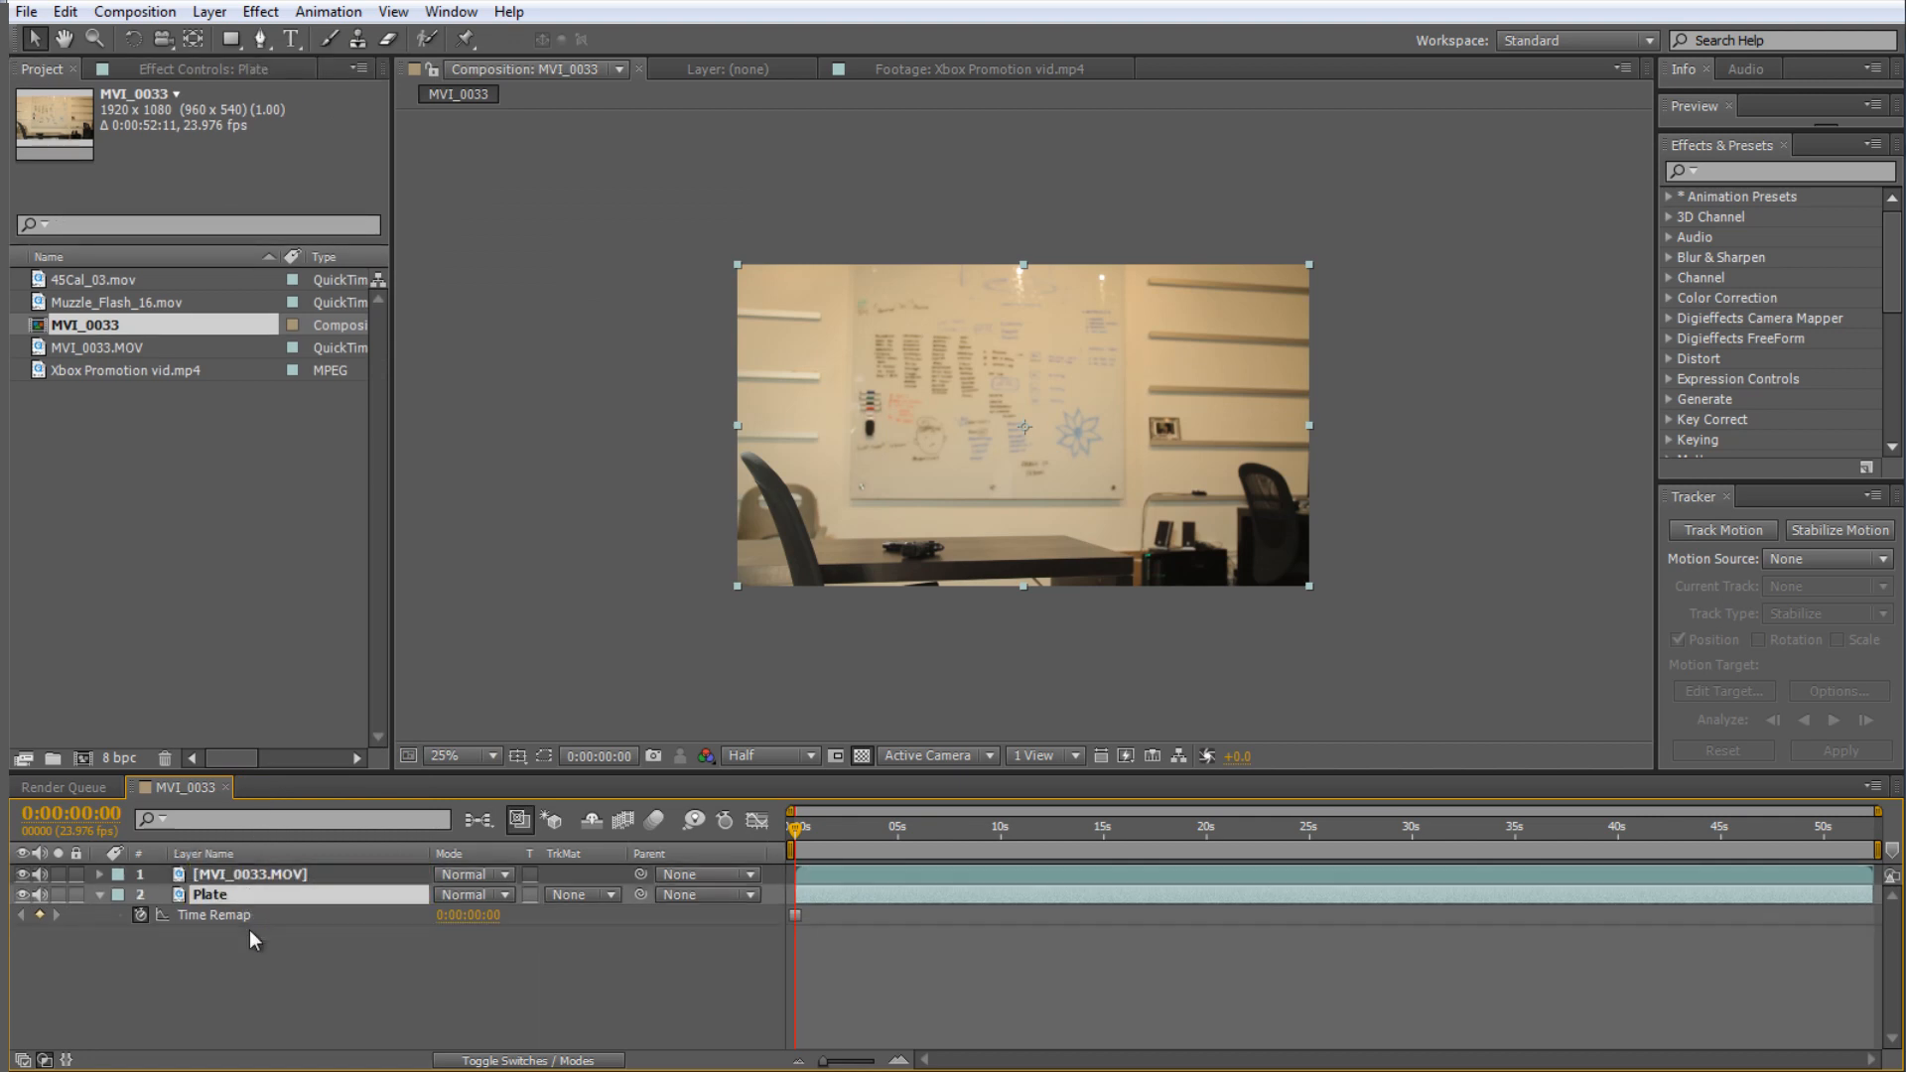
- Rename the unfrozen MVI_0033.MOV layer as Footage
left_click(258, 880)
key("Return")
type("Footage")
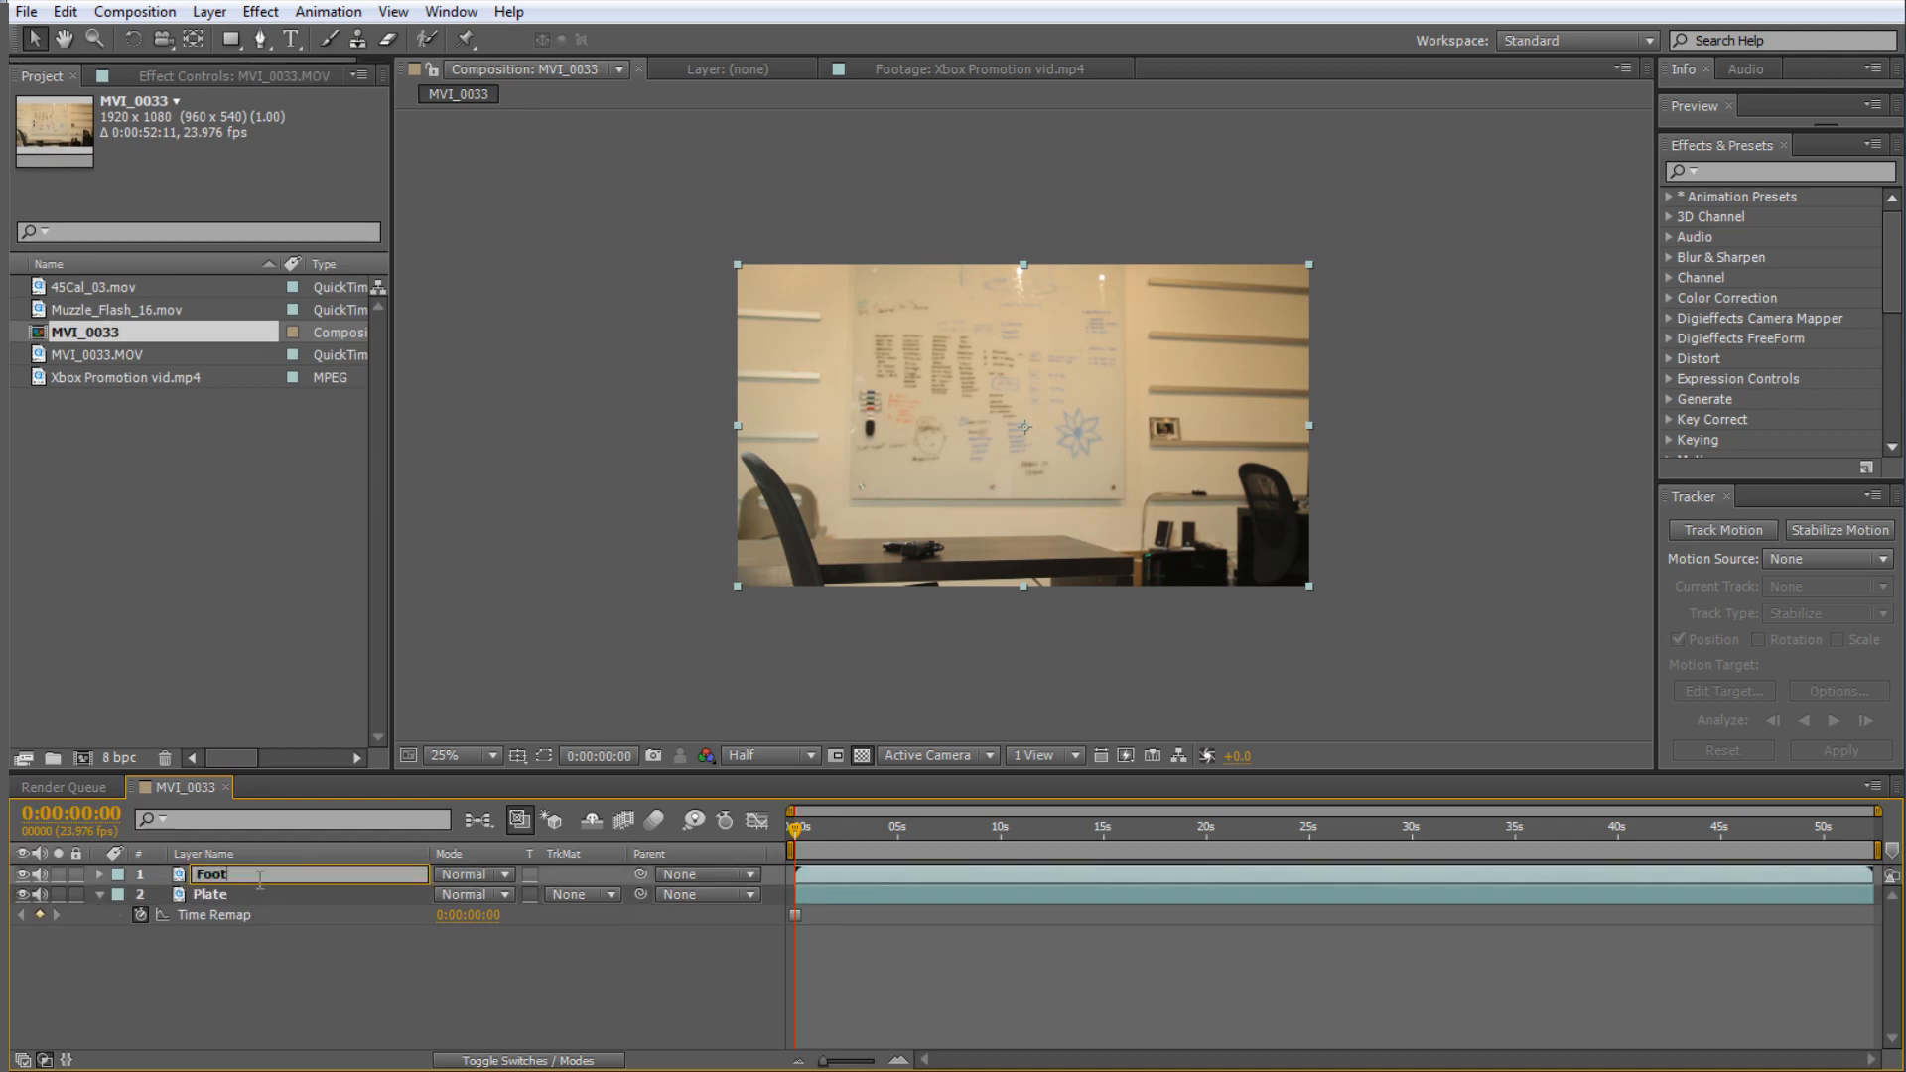
key("Return")
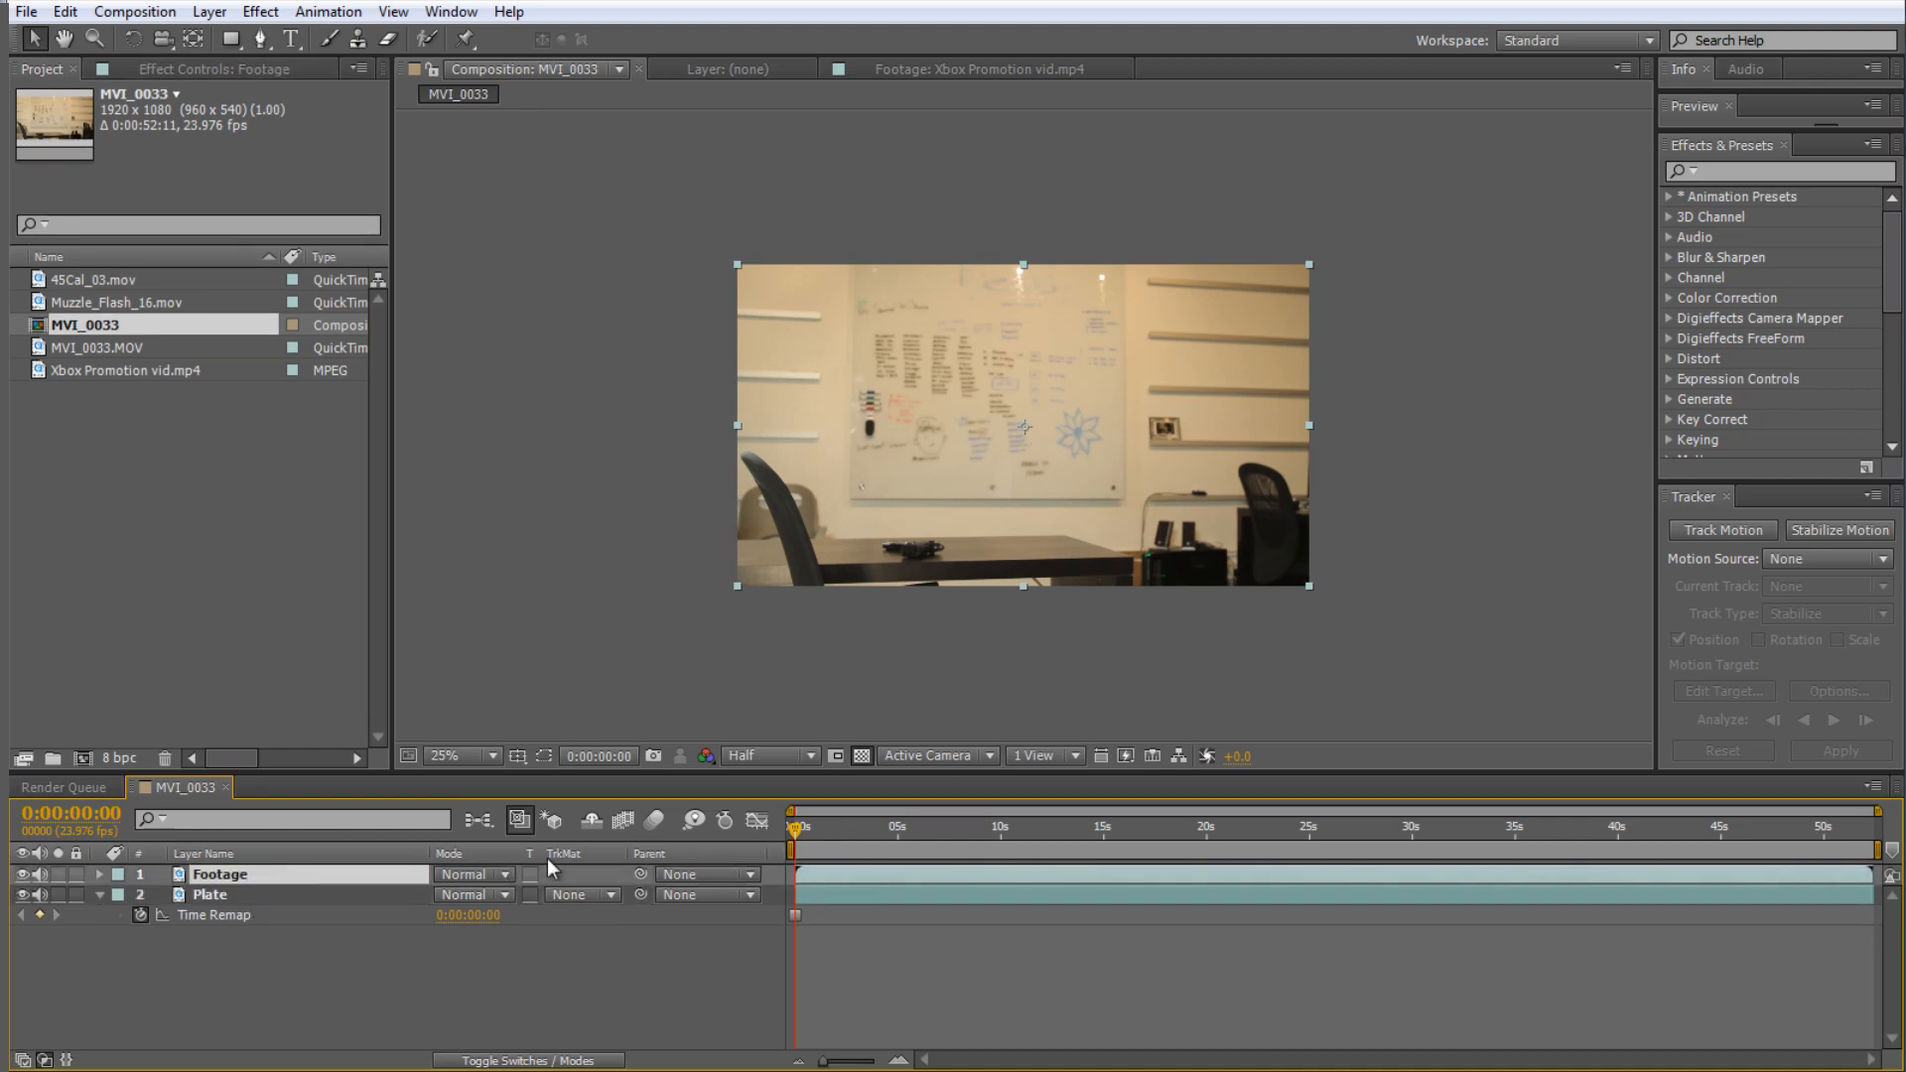
- Trim the Footage layer to start at 0:00:38:21 and end at 0:00:43:00
left_click_drag(800, 830, 1598, 835)
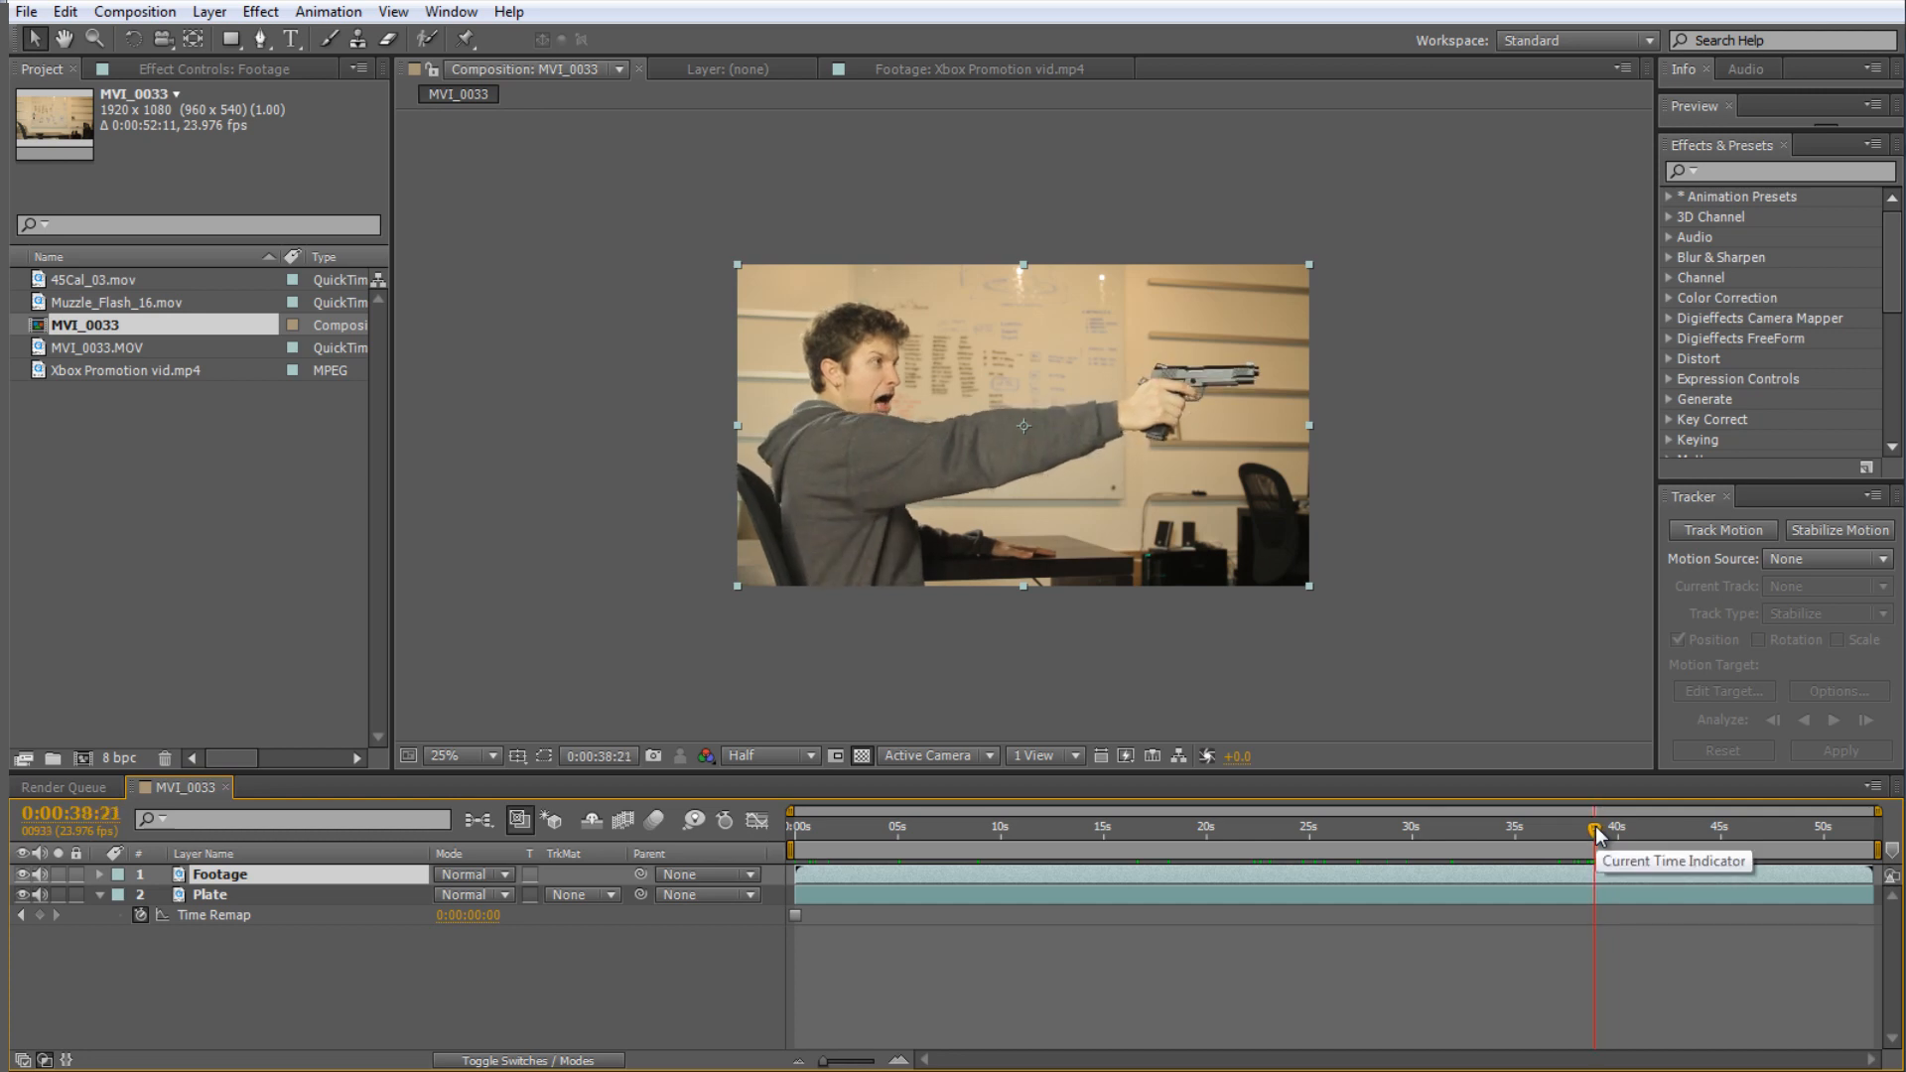
key("alt+bracketleft")
left_click_drag(1597, 835, 1684, 836)
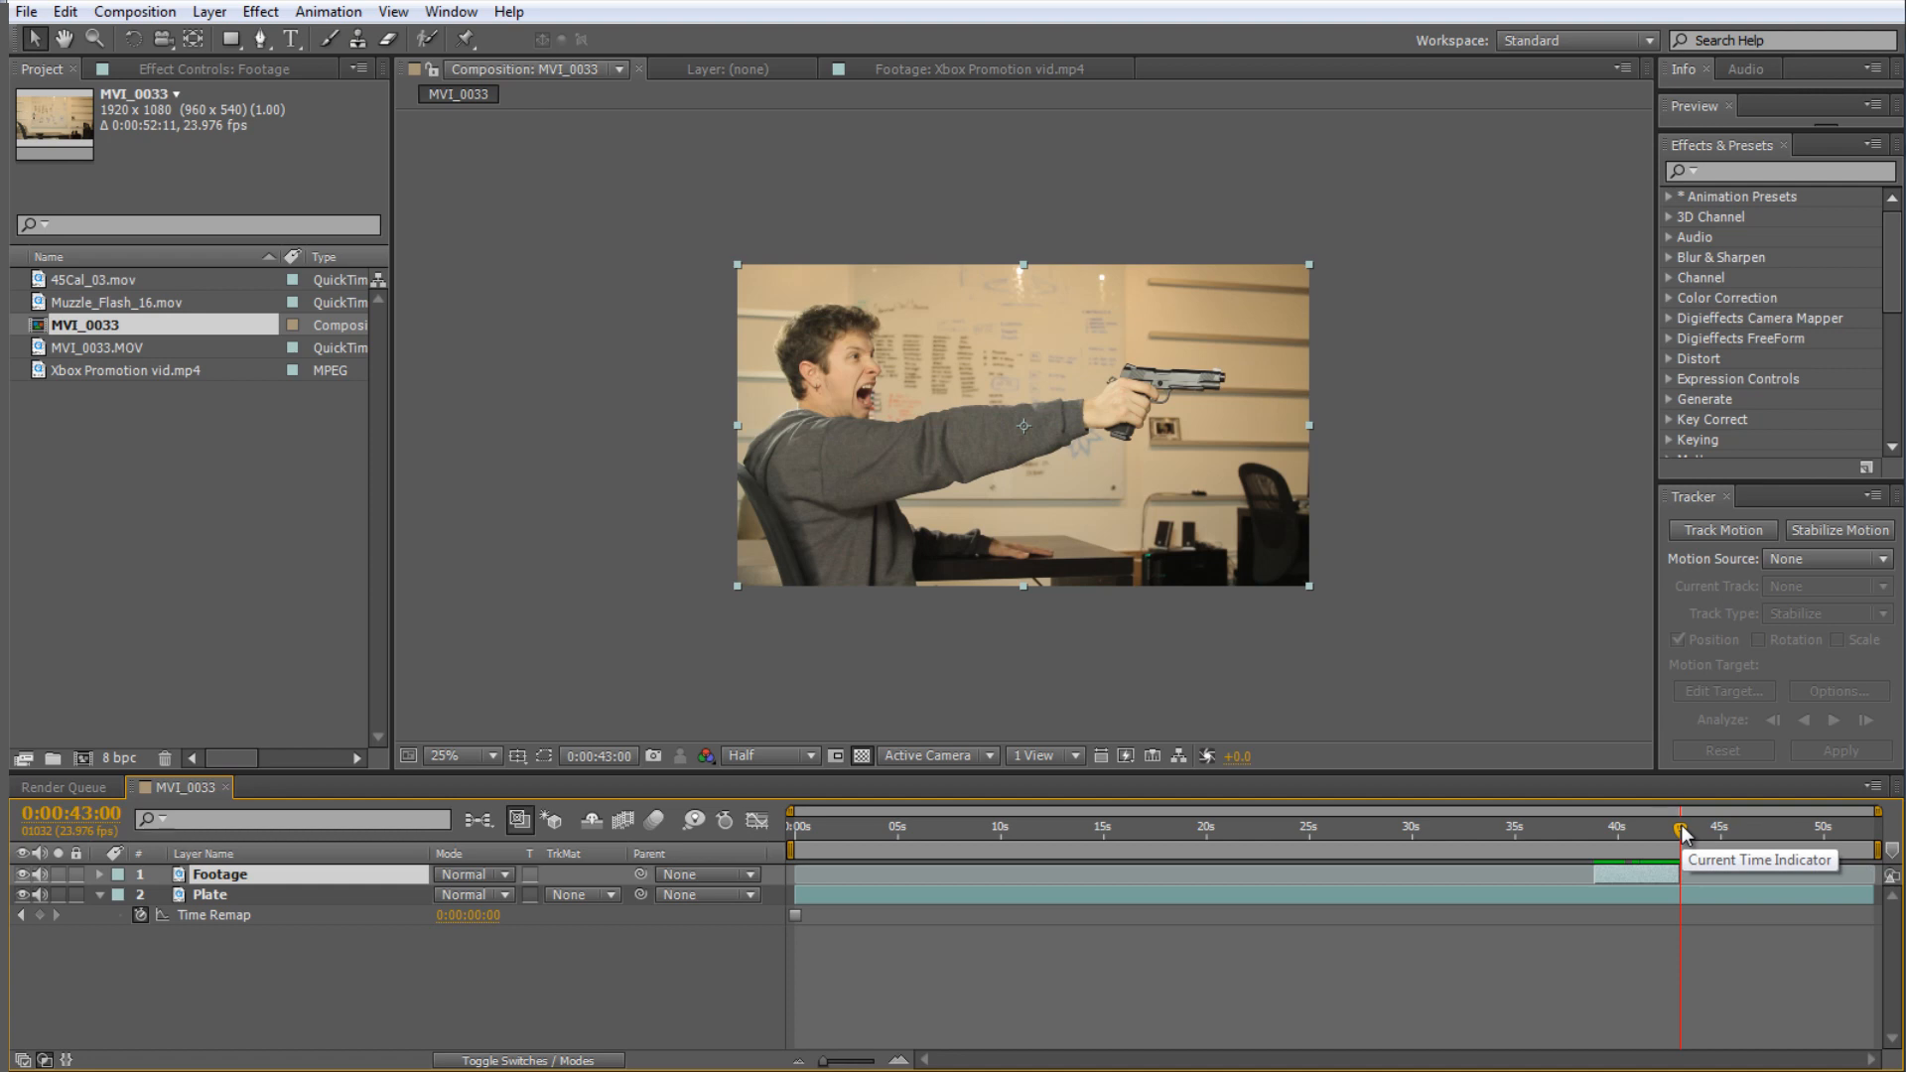
- Set the work area to match the trimmed Footage layer, ending at 0:00:43:00, and trim the composition to it
key("n")
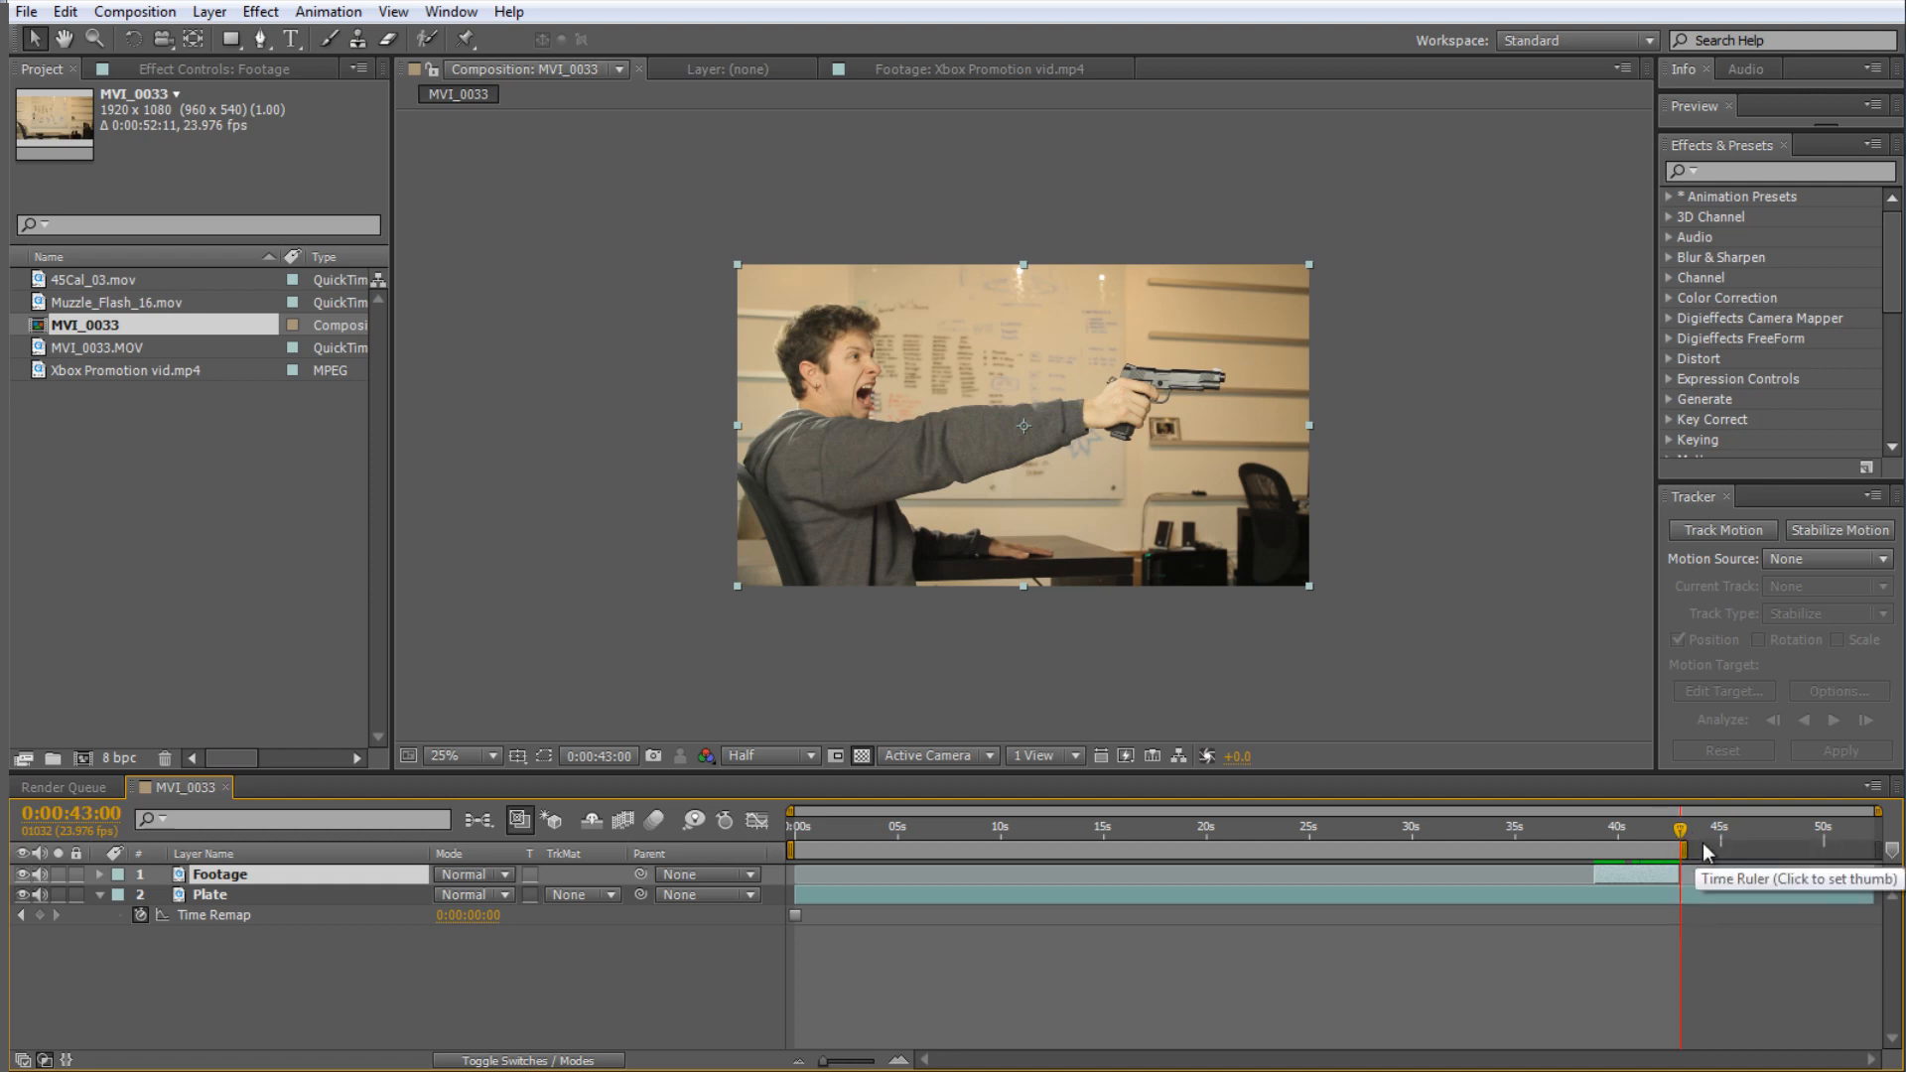
left_click_drag(791, 849, 1590, 848)
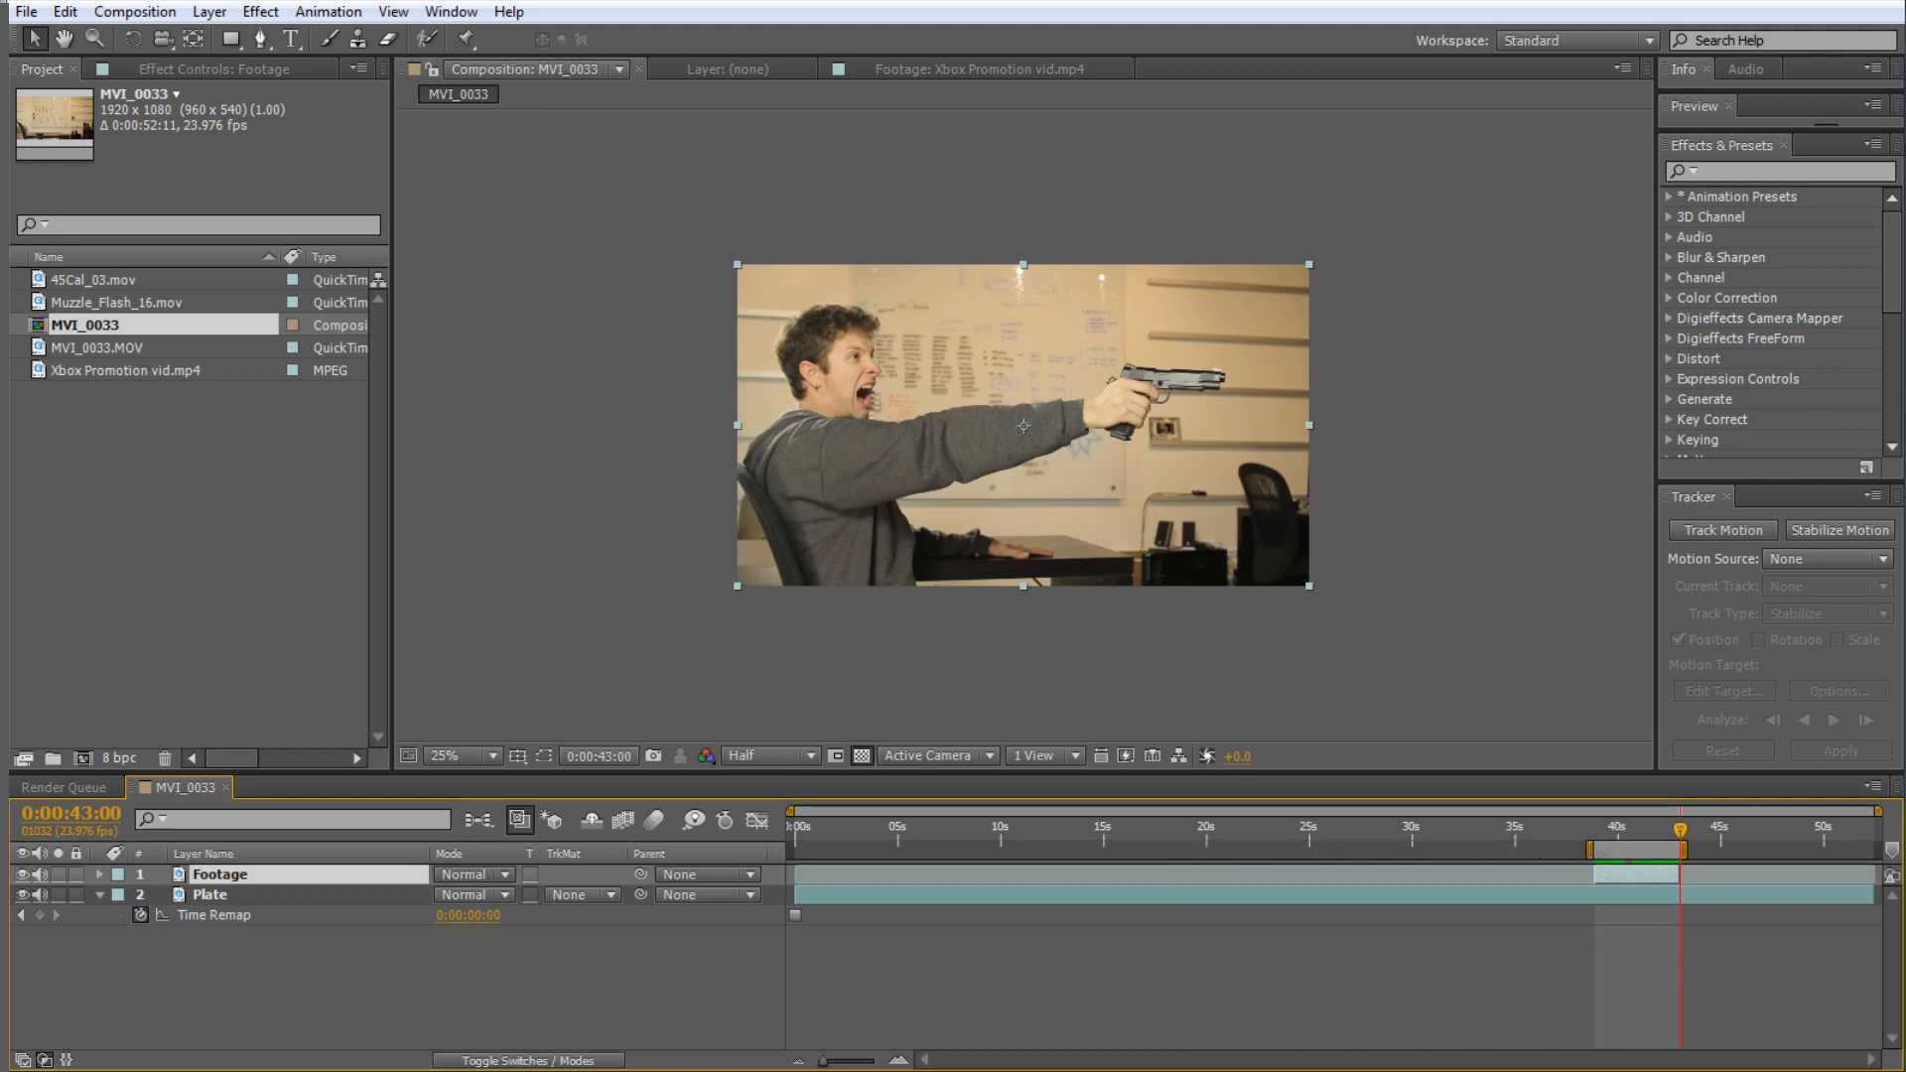
right_click(1676, 847)
left_click(1737, 907)
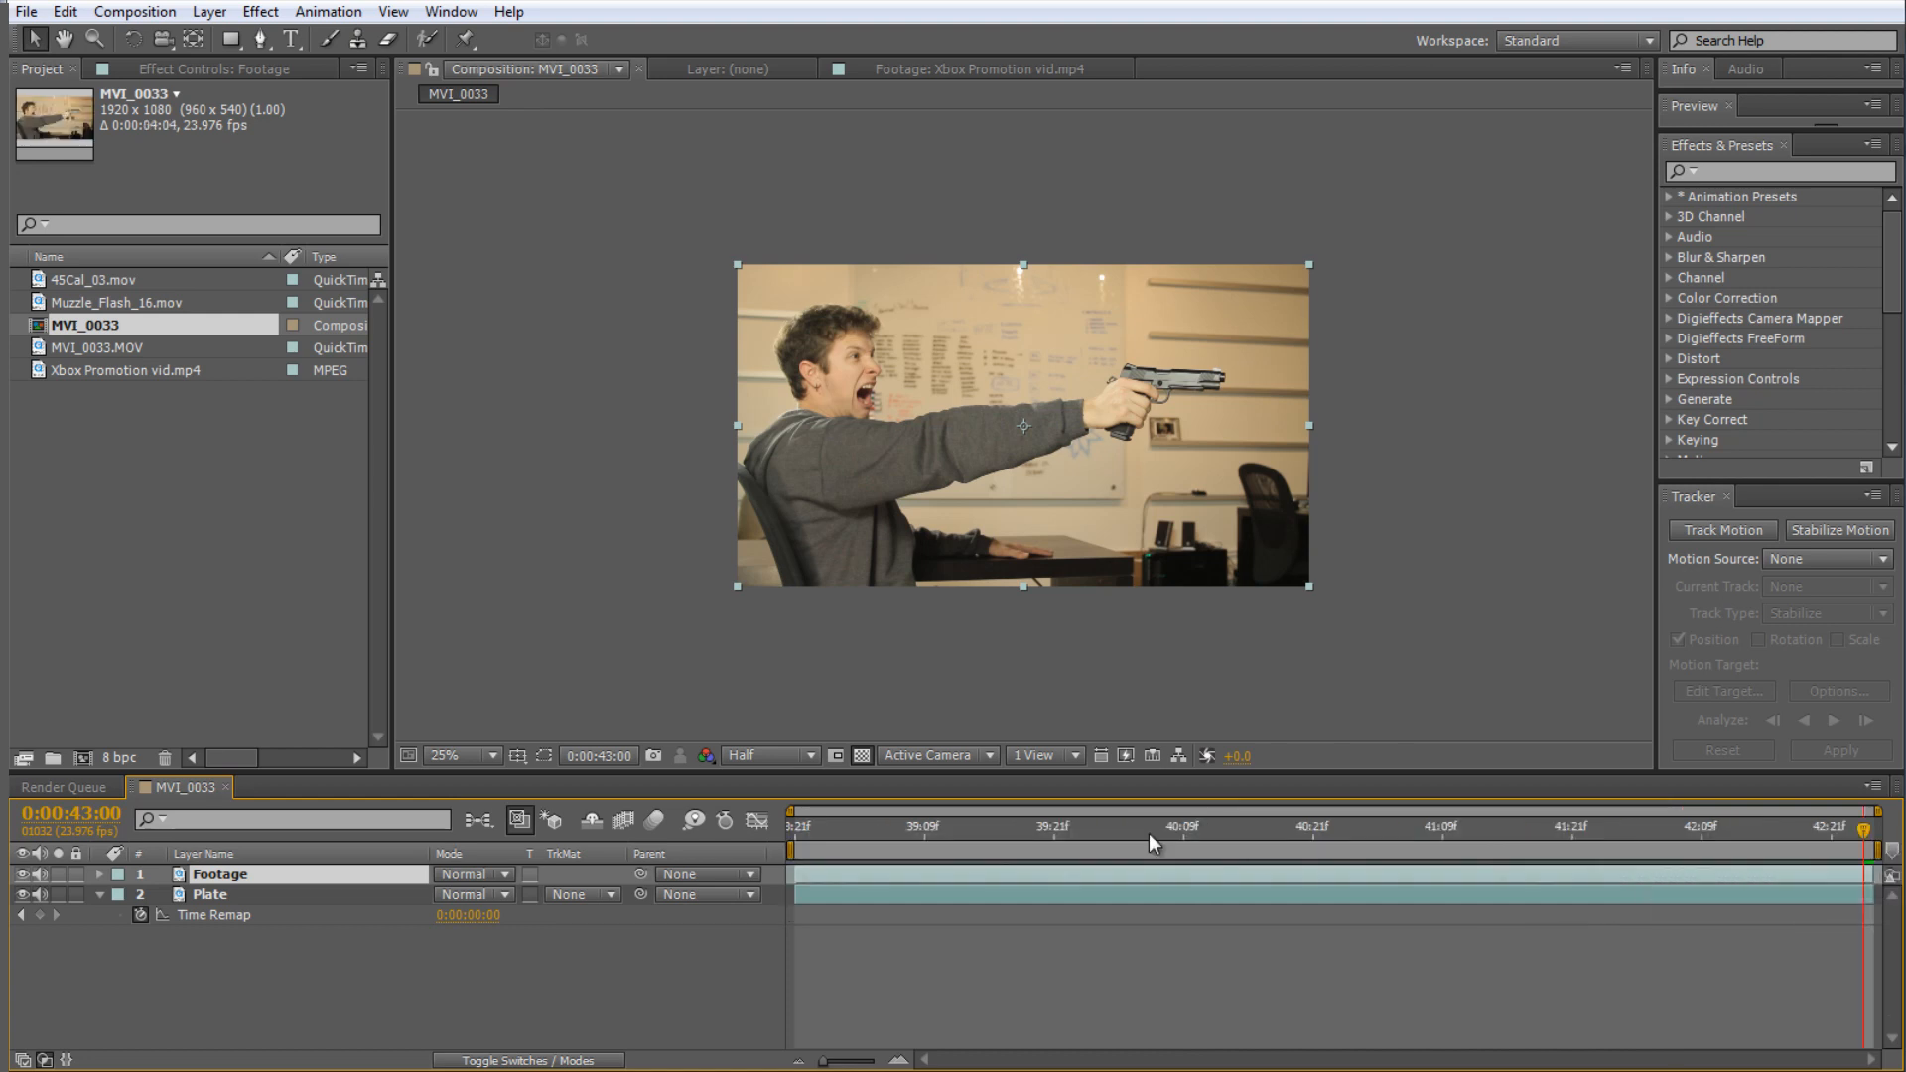
- Create a motion track for the Footage layer at its first frame, 0:00:38:21, with rotation tracking enabled alongside position
left_click_drag(838, 826, 783, 846)
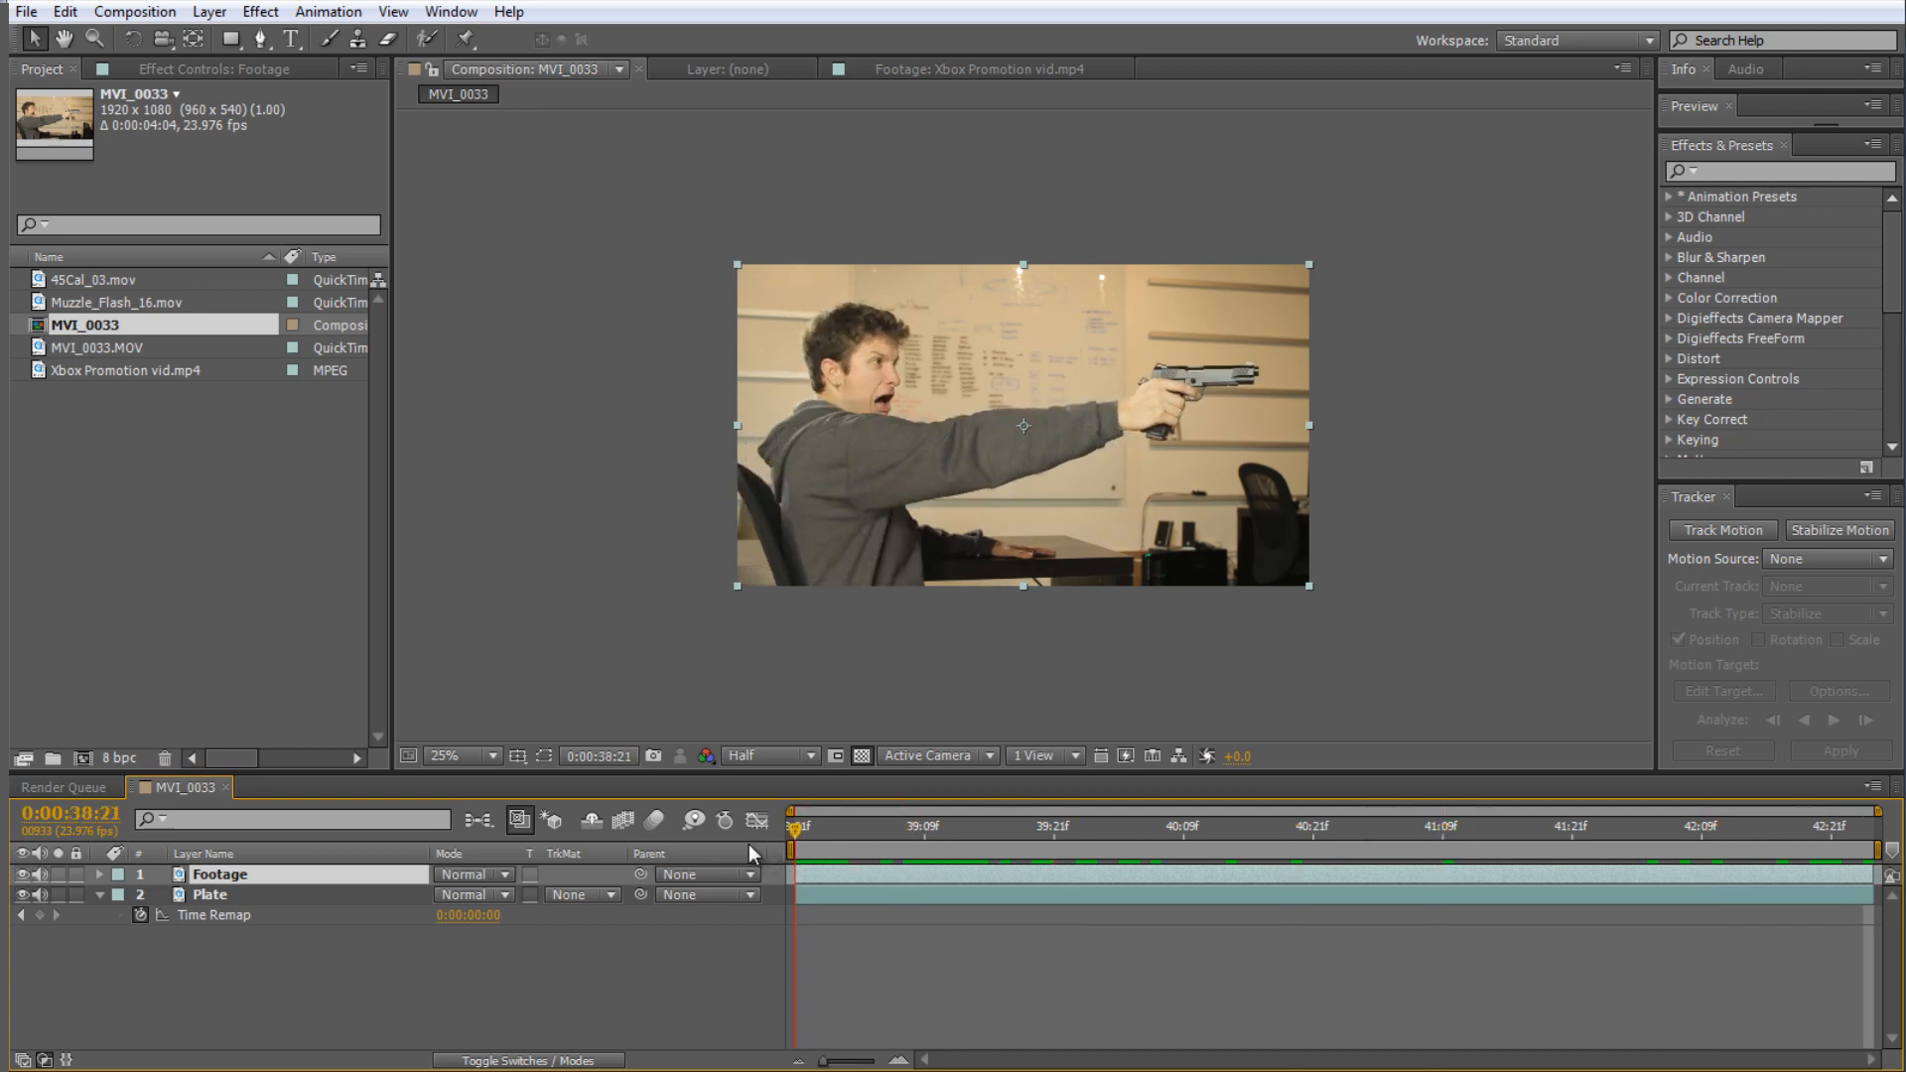
key("period")
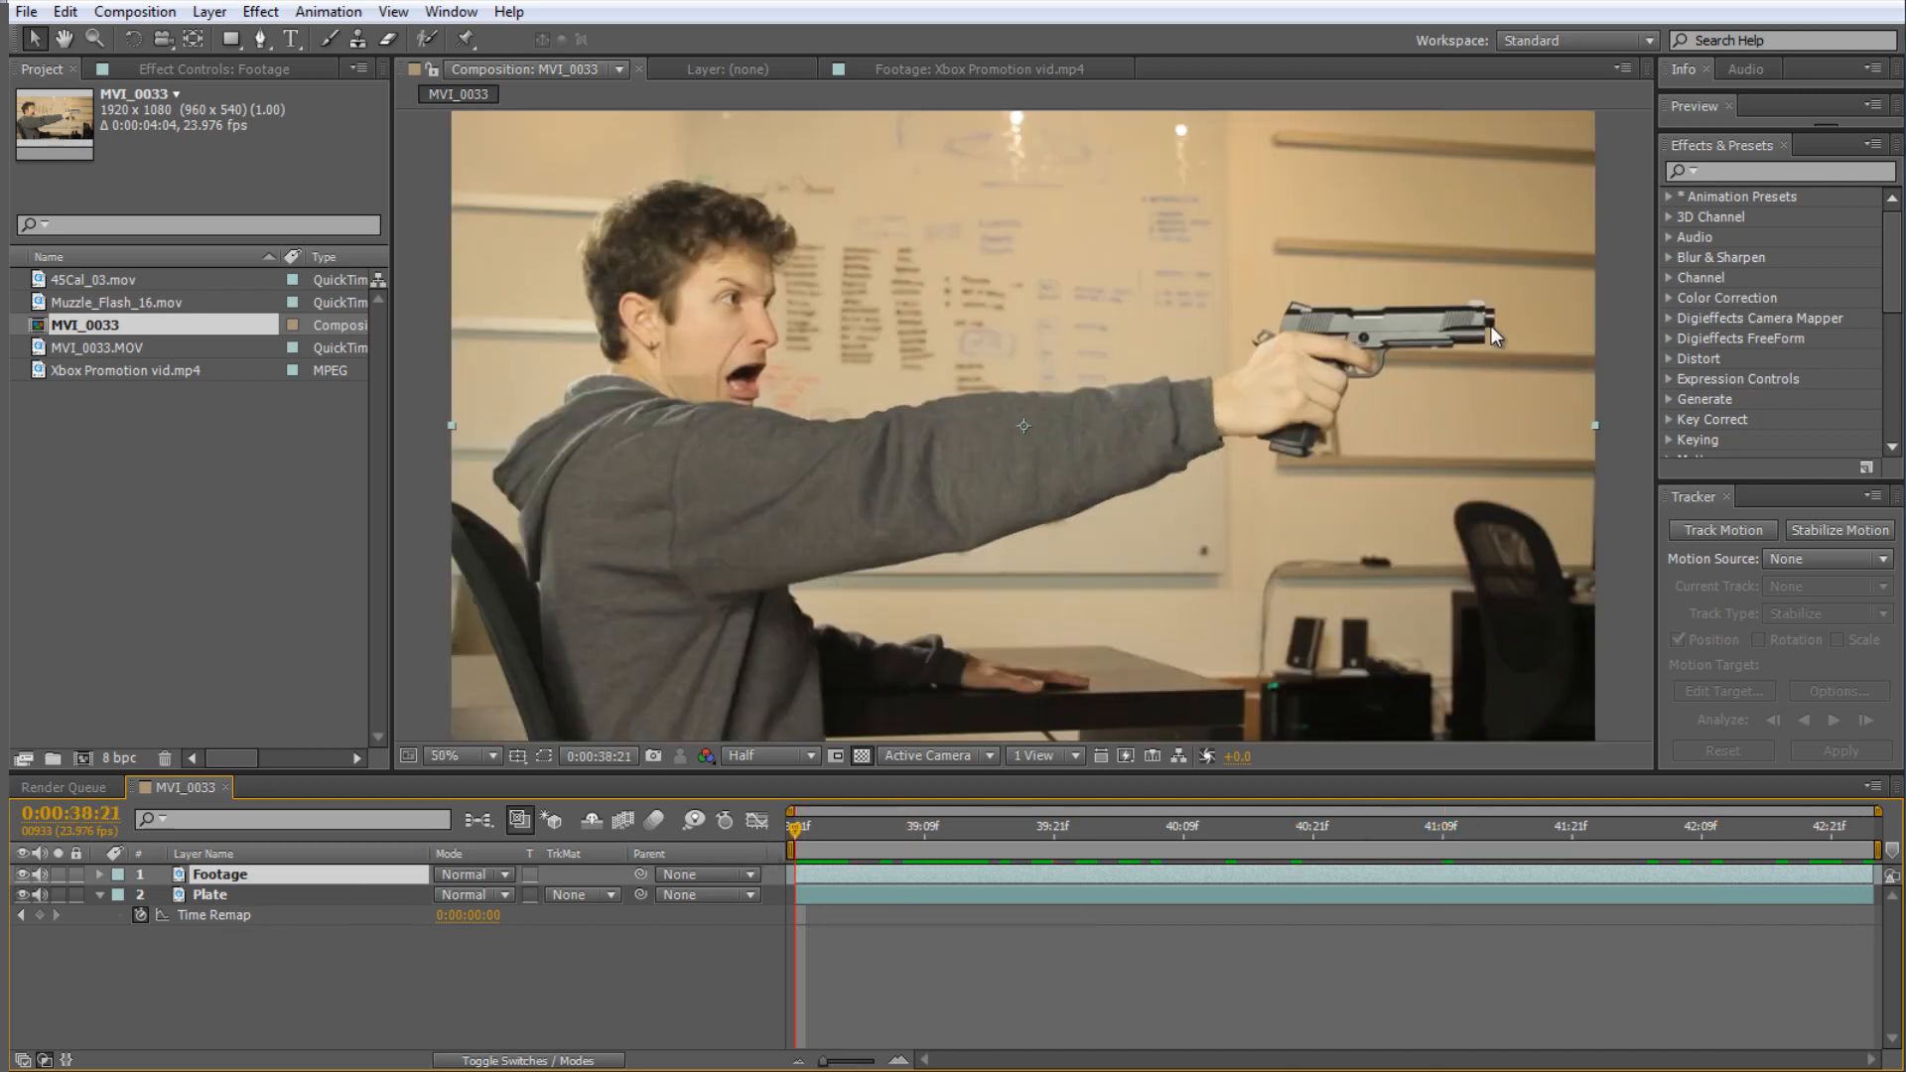
scroll(1494, 336, "up", 2)
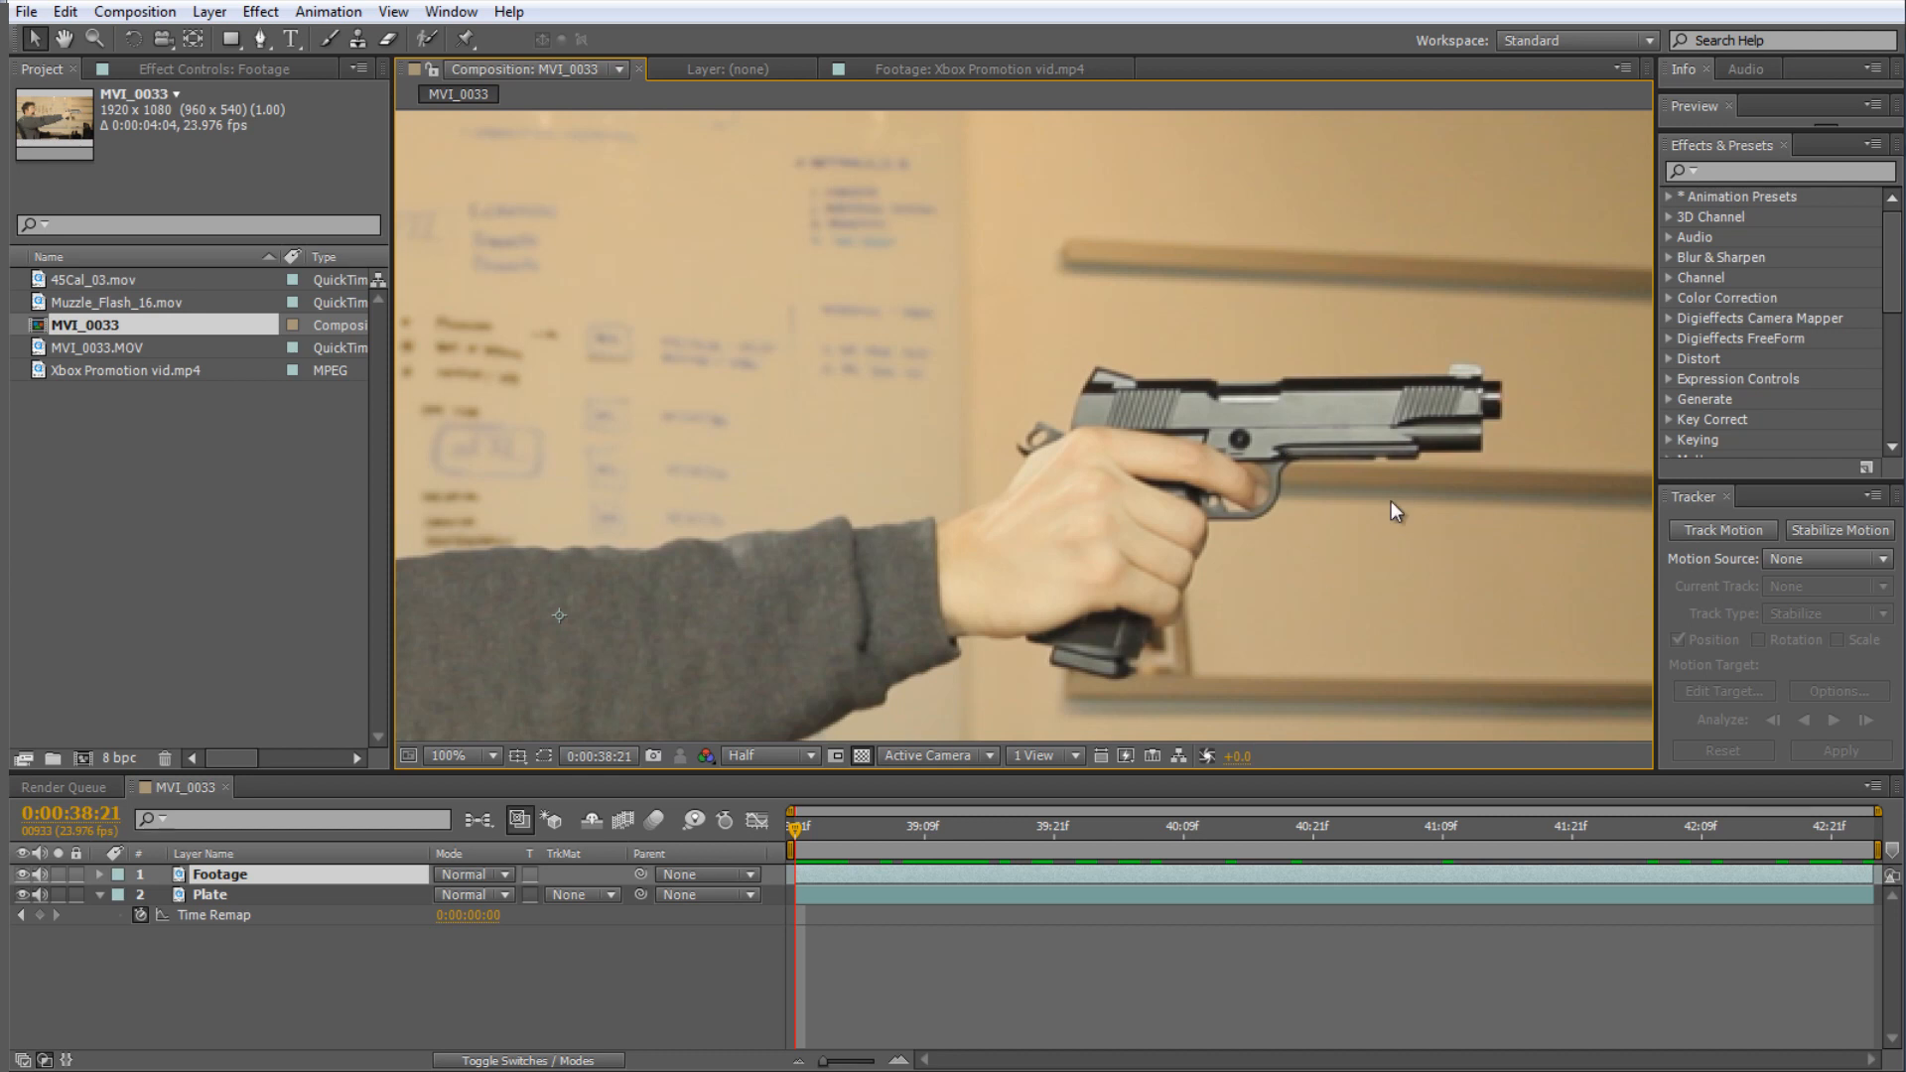
left_click_drag(1235, 499, 1202, 426)
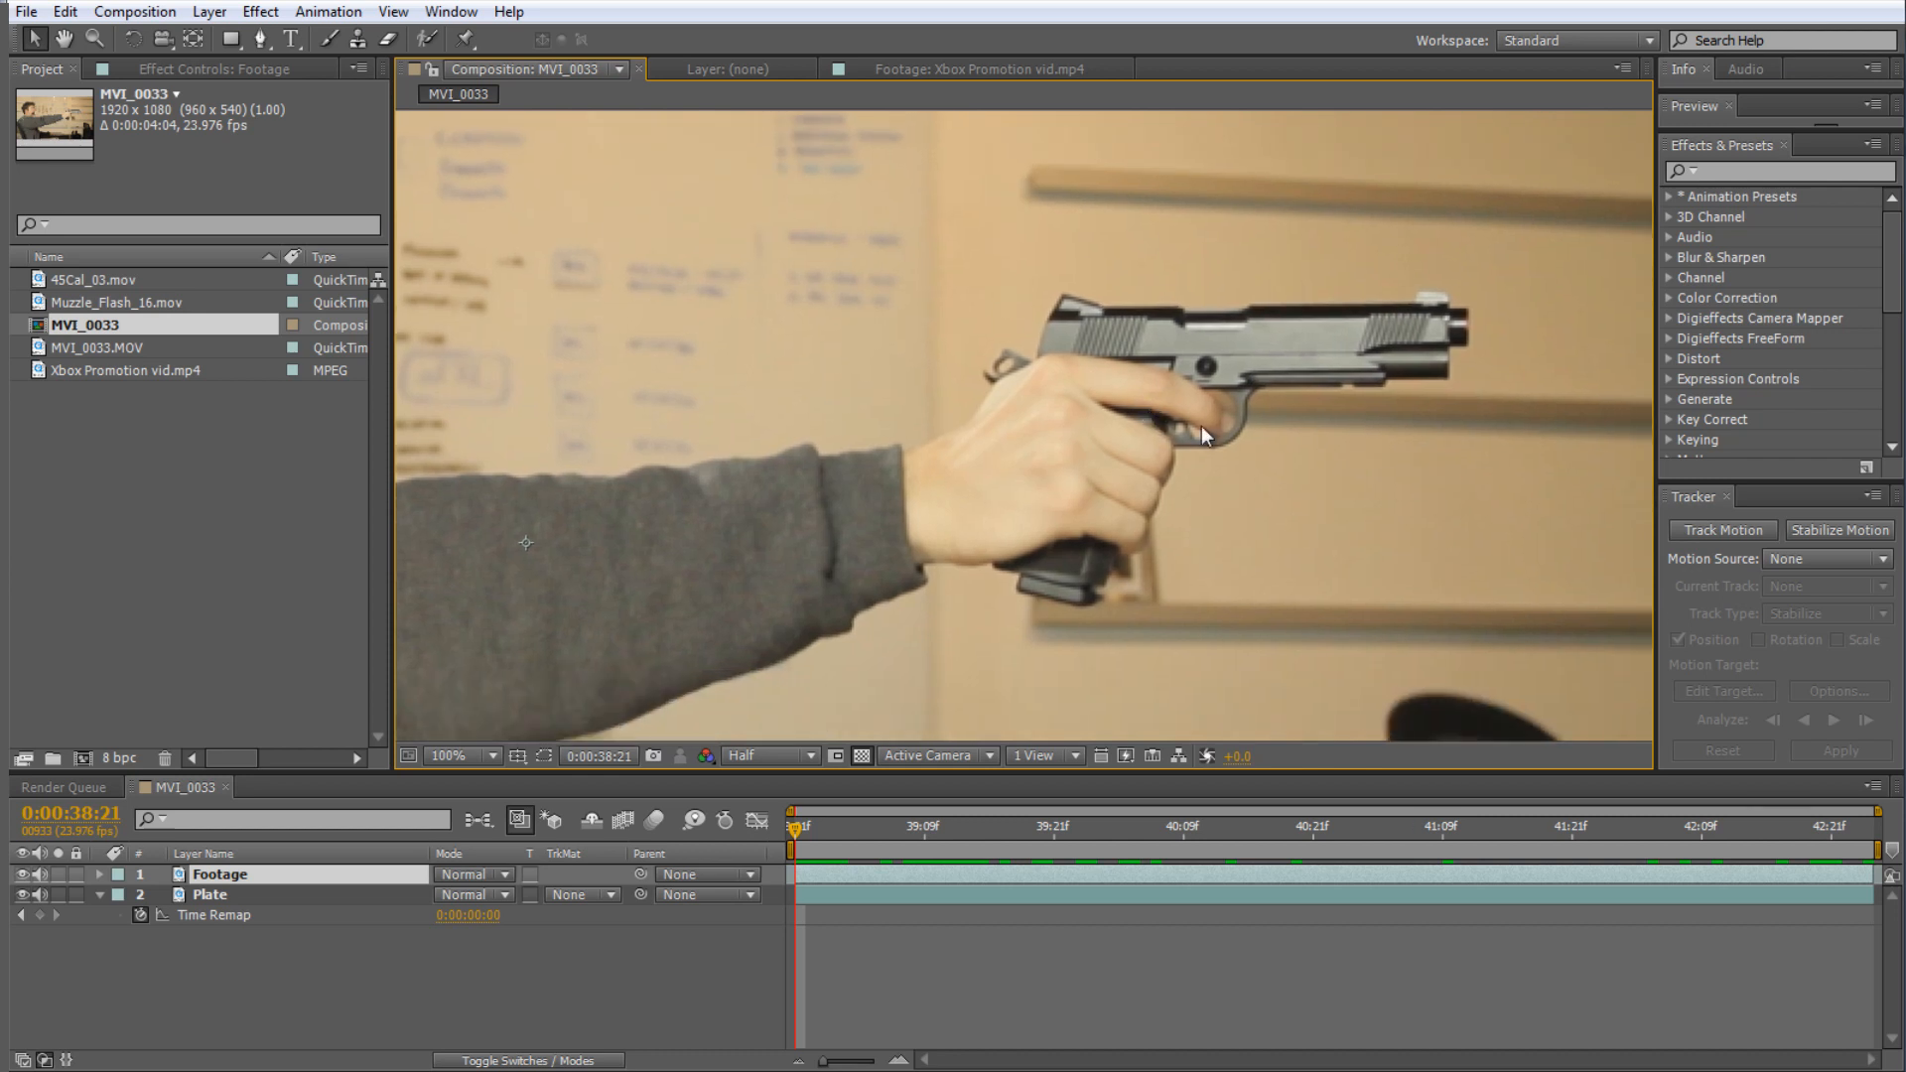
left_click(1735, 528)
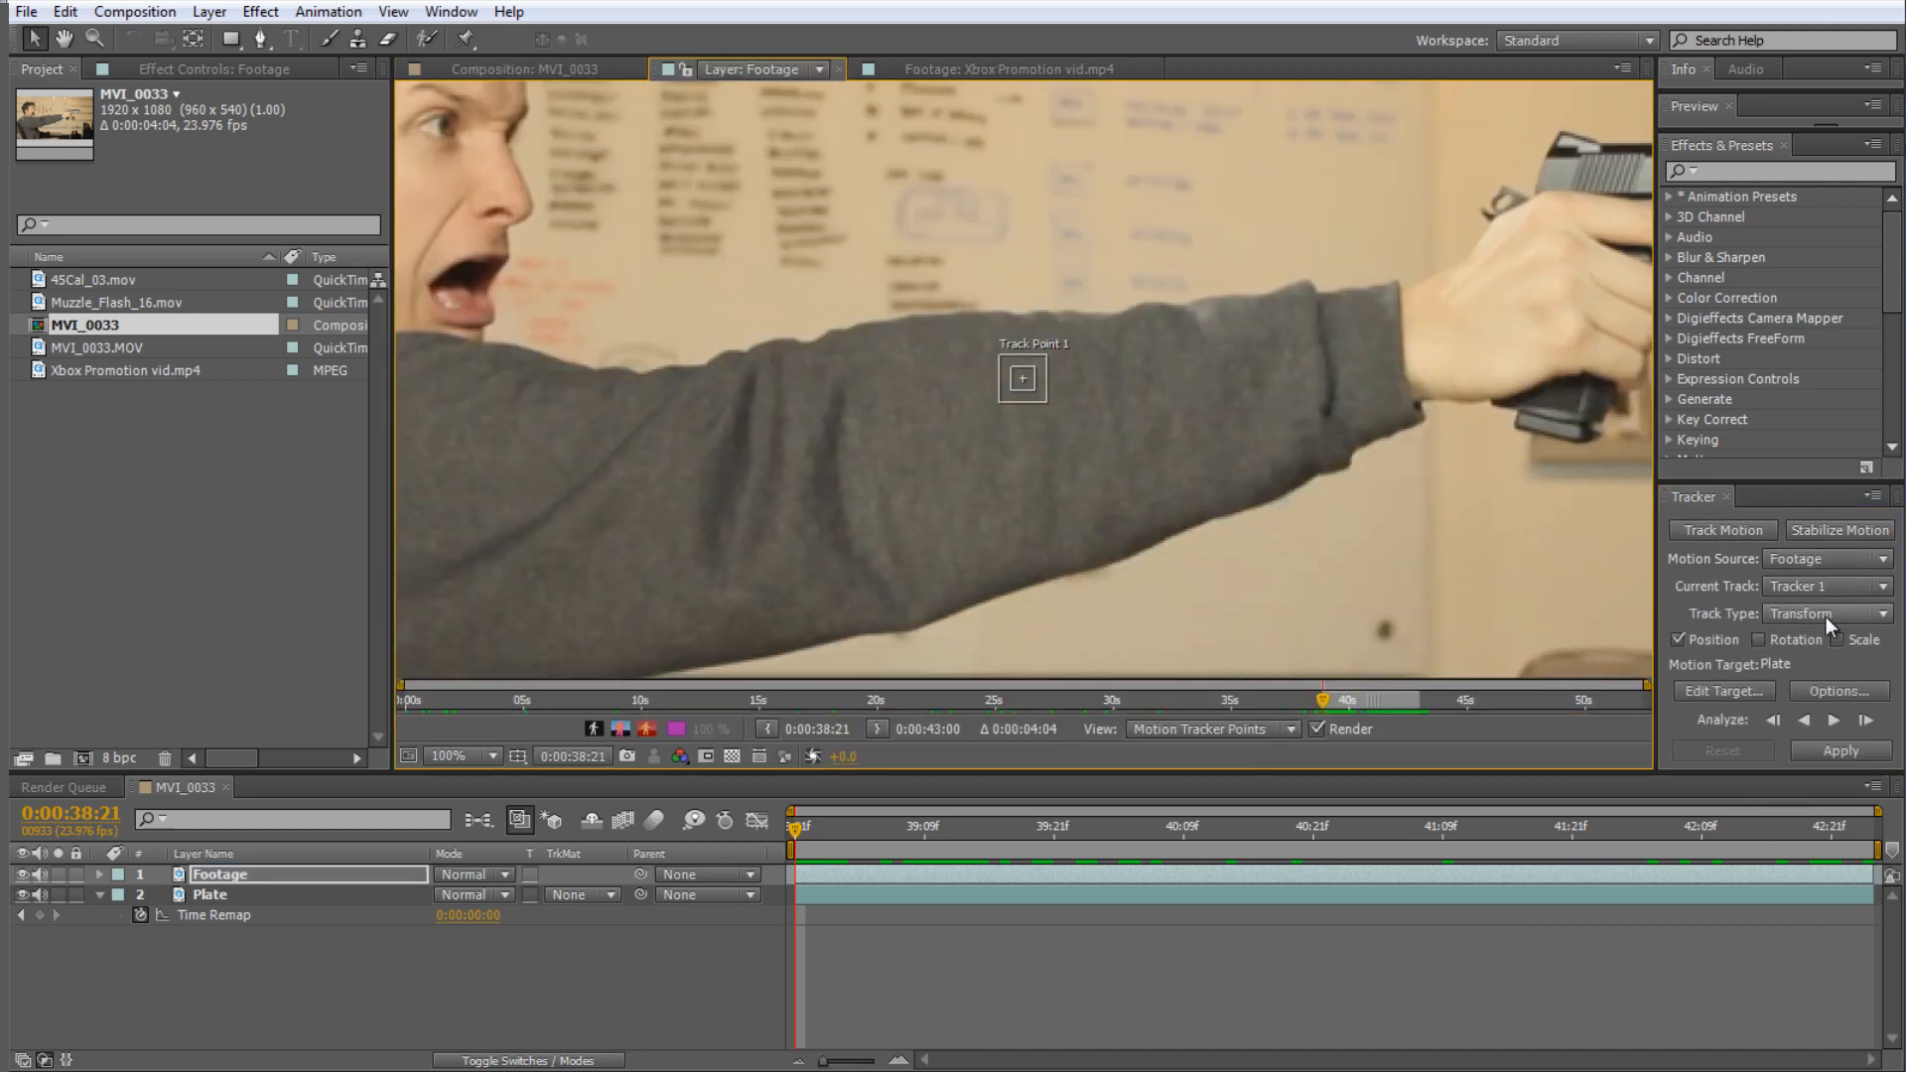
left_click(1760, 639)
- Place Track Point 1 on the rear of the gun's slide and Track Point 2 at the muzzle, enlarging their feature and search regions
left_click_drag(1197, 397, 820, 546)
left_click_drag(761, 477, 1610, 257)
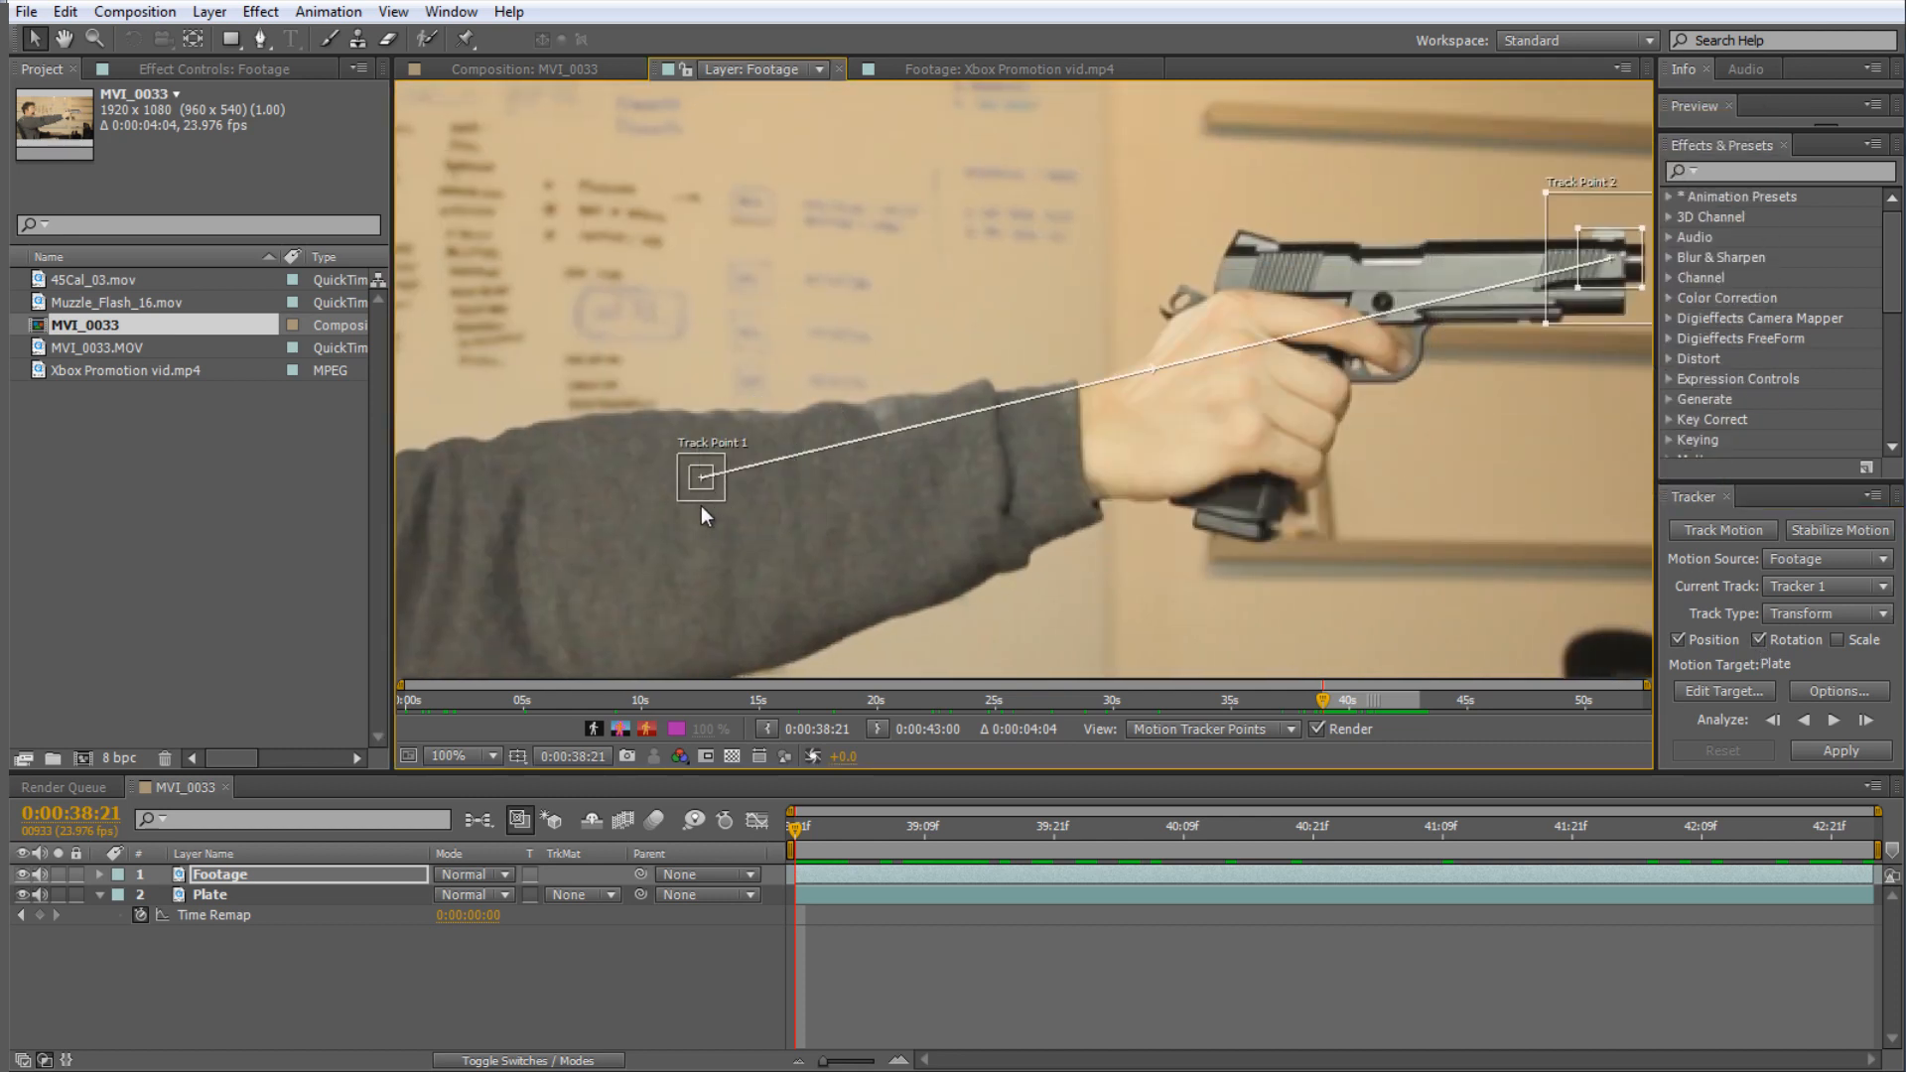
left_click_drag(713, 490, 1112, 291)
left_click_drag(1201, 391, 1205, 394)
left_click(1509, 355)
mouse_move(1512, 349)
left_mouse_down()
mouse_move(1535, 397)
mouse_move(1479, 339)
mouse_move(1506, 328)
left_mouse_up()
left_click_drag(1559, 400, 1593, 439)
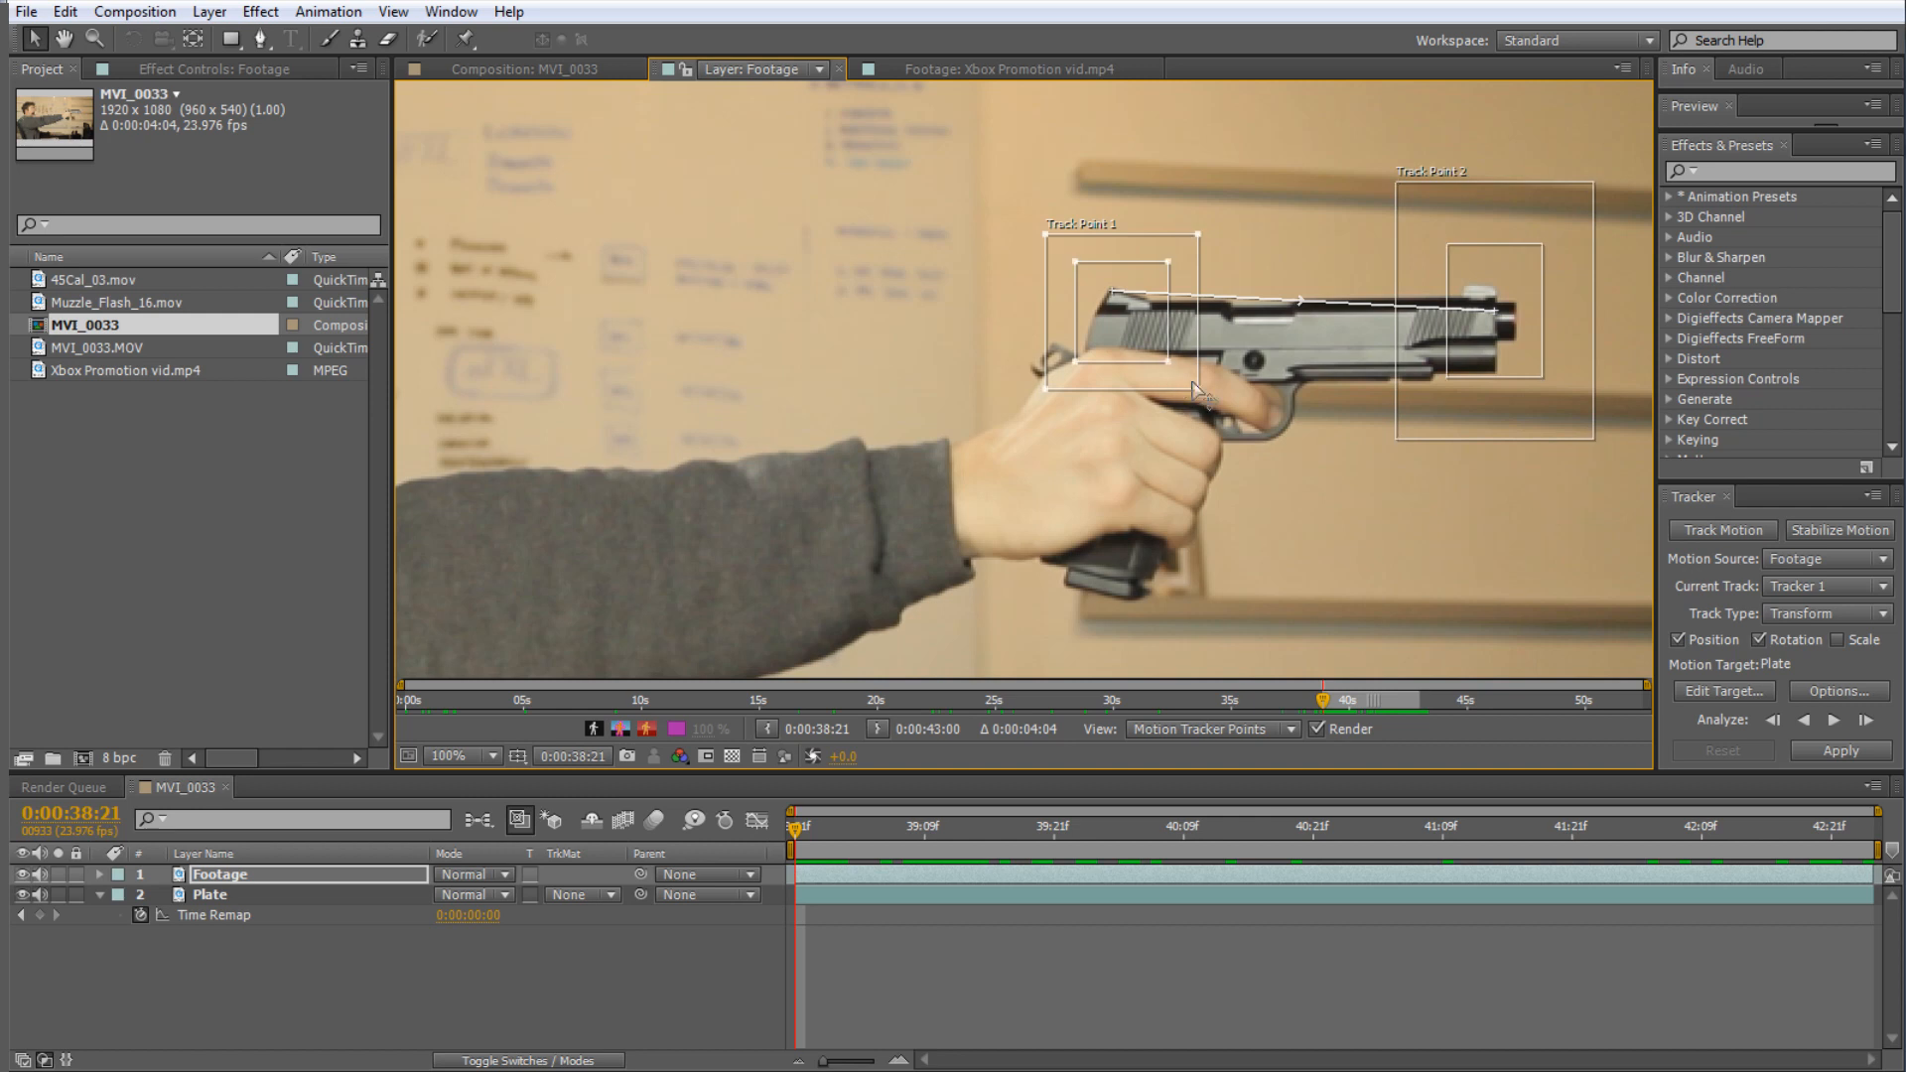
left_click_drag(1198, 391, 1217, 437)
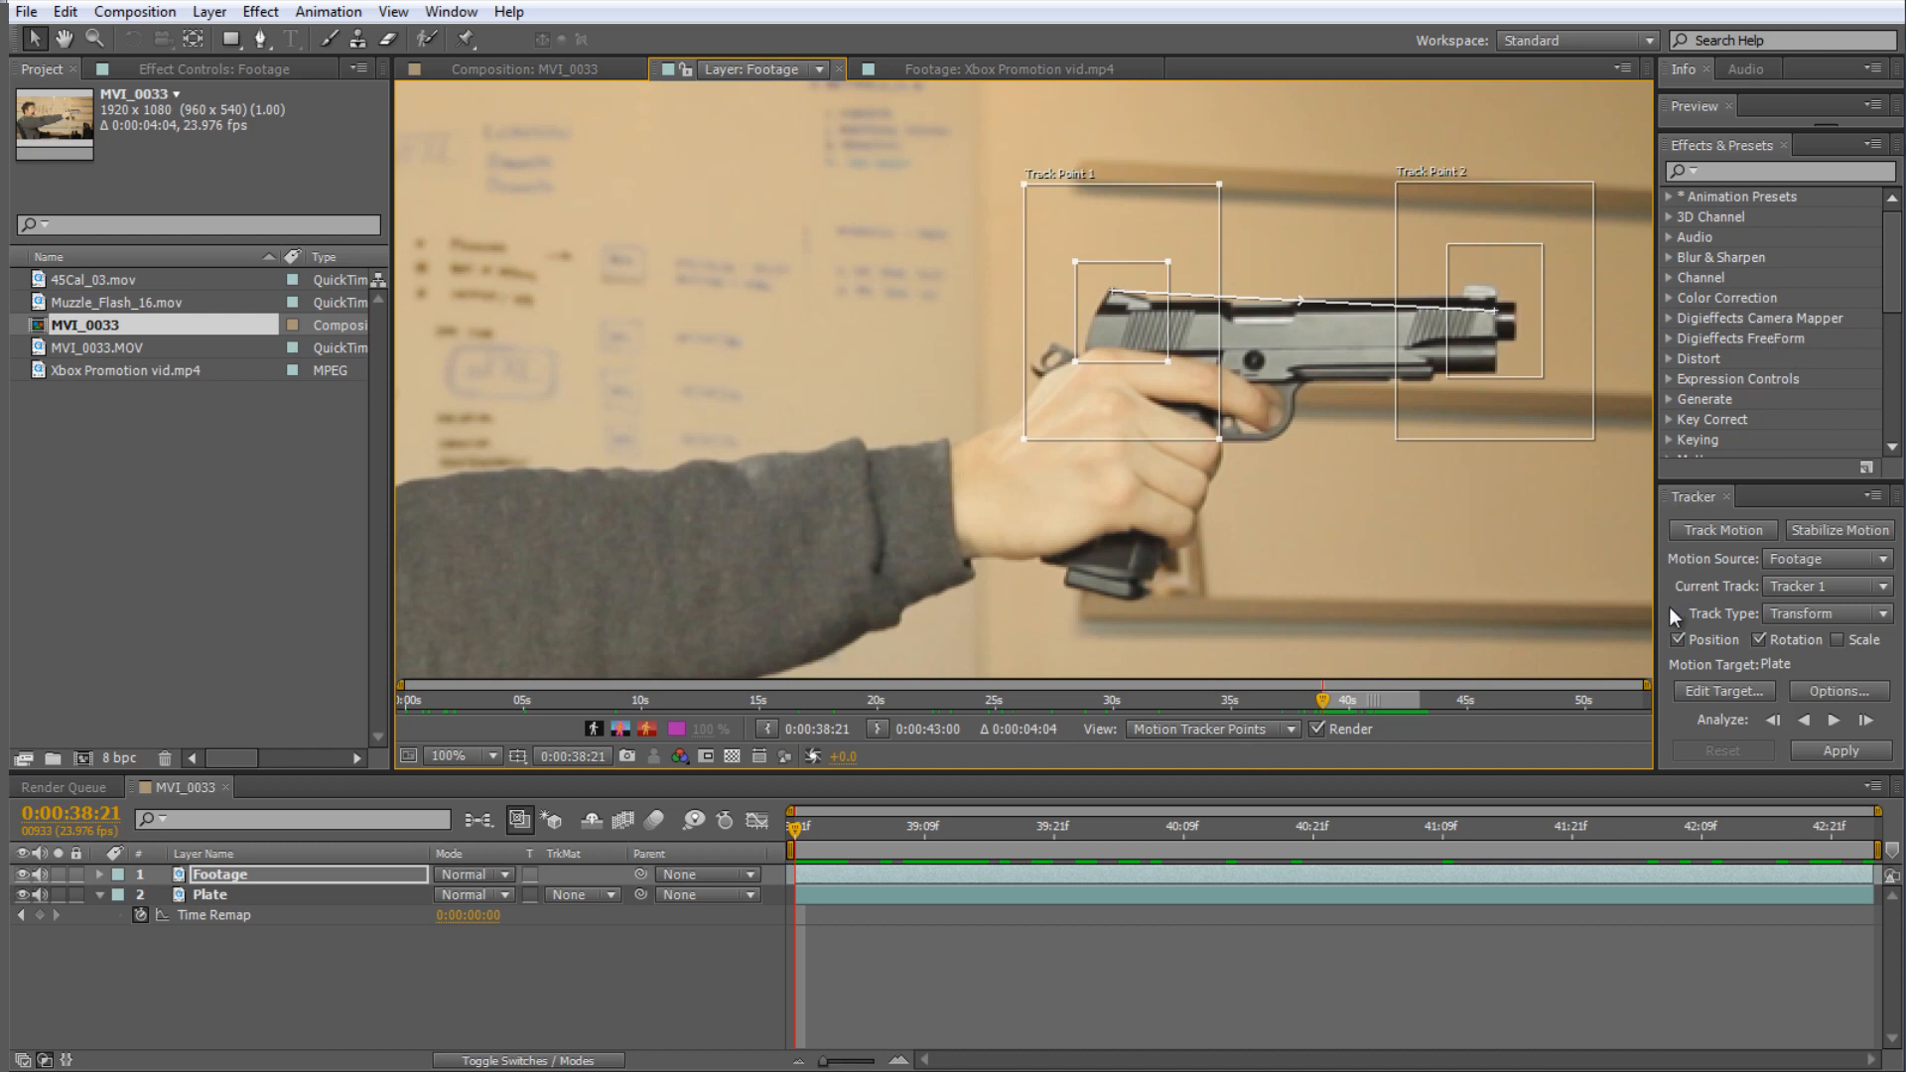
- Analyze the gun's motion forward, first by one frame and then to the clip's end, and scrub back to 0:00:39:00 to check the track
left_click(1865, 720)
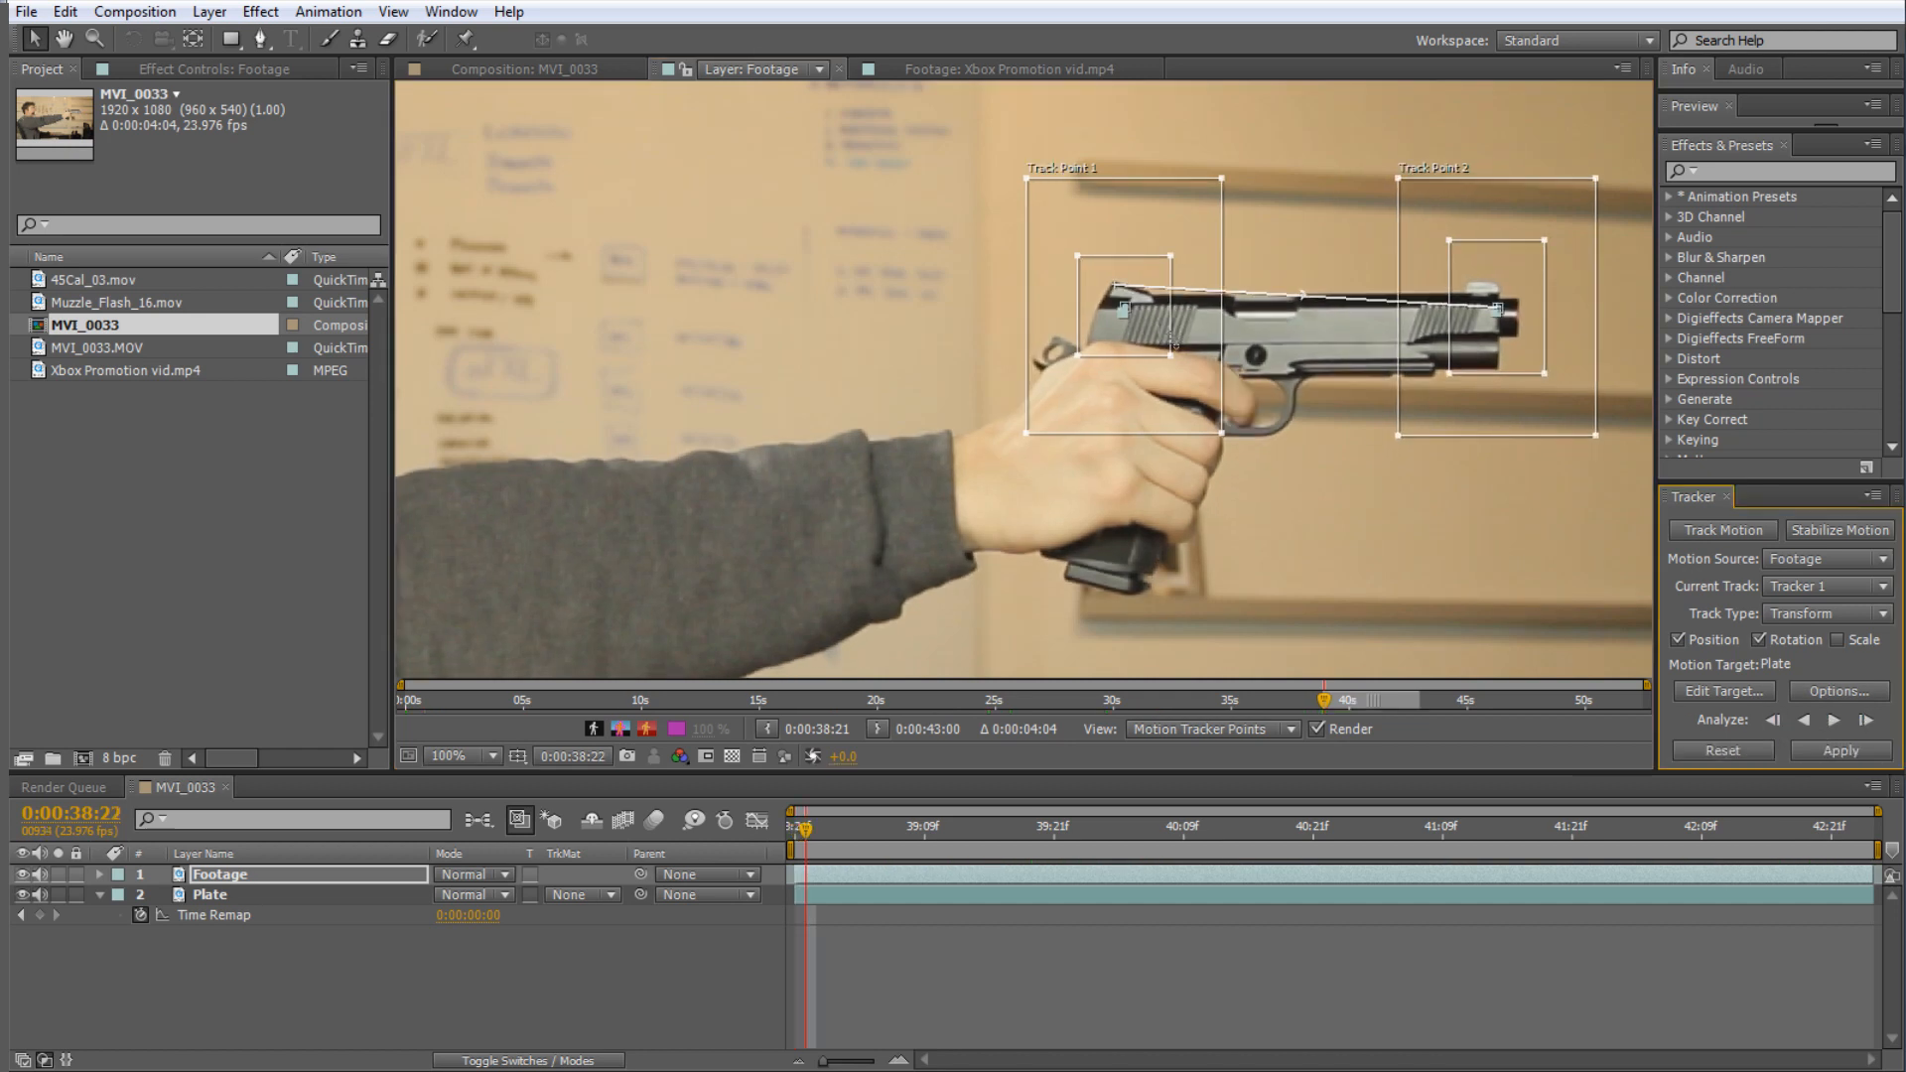
left_click(1834, 720)
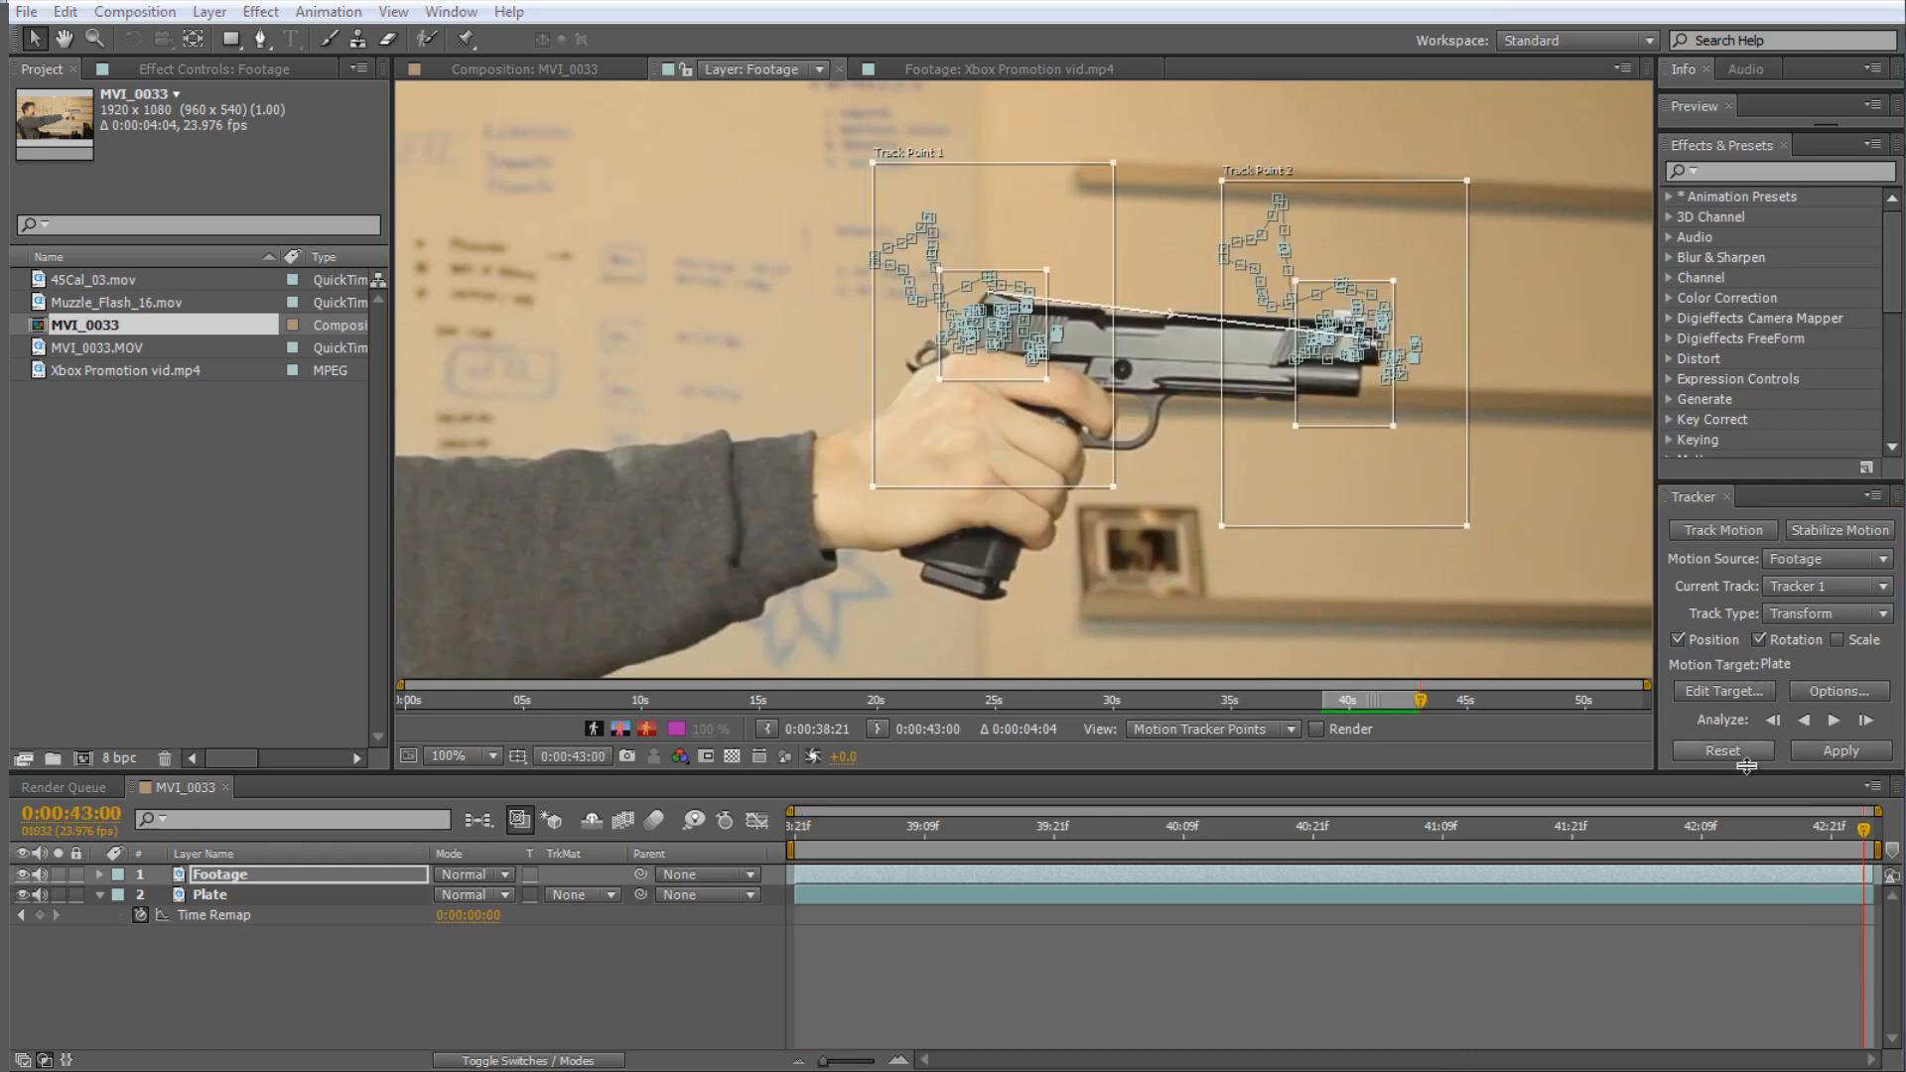
mouse_move(1861, 839)
left_mouse_down()
mouse_move(928, 846)
mouse_move(1800, 842)
mouse_move(1890, 823)
left_mouse_up()
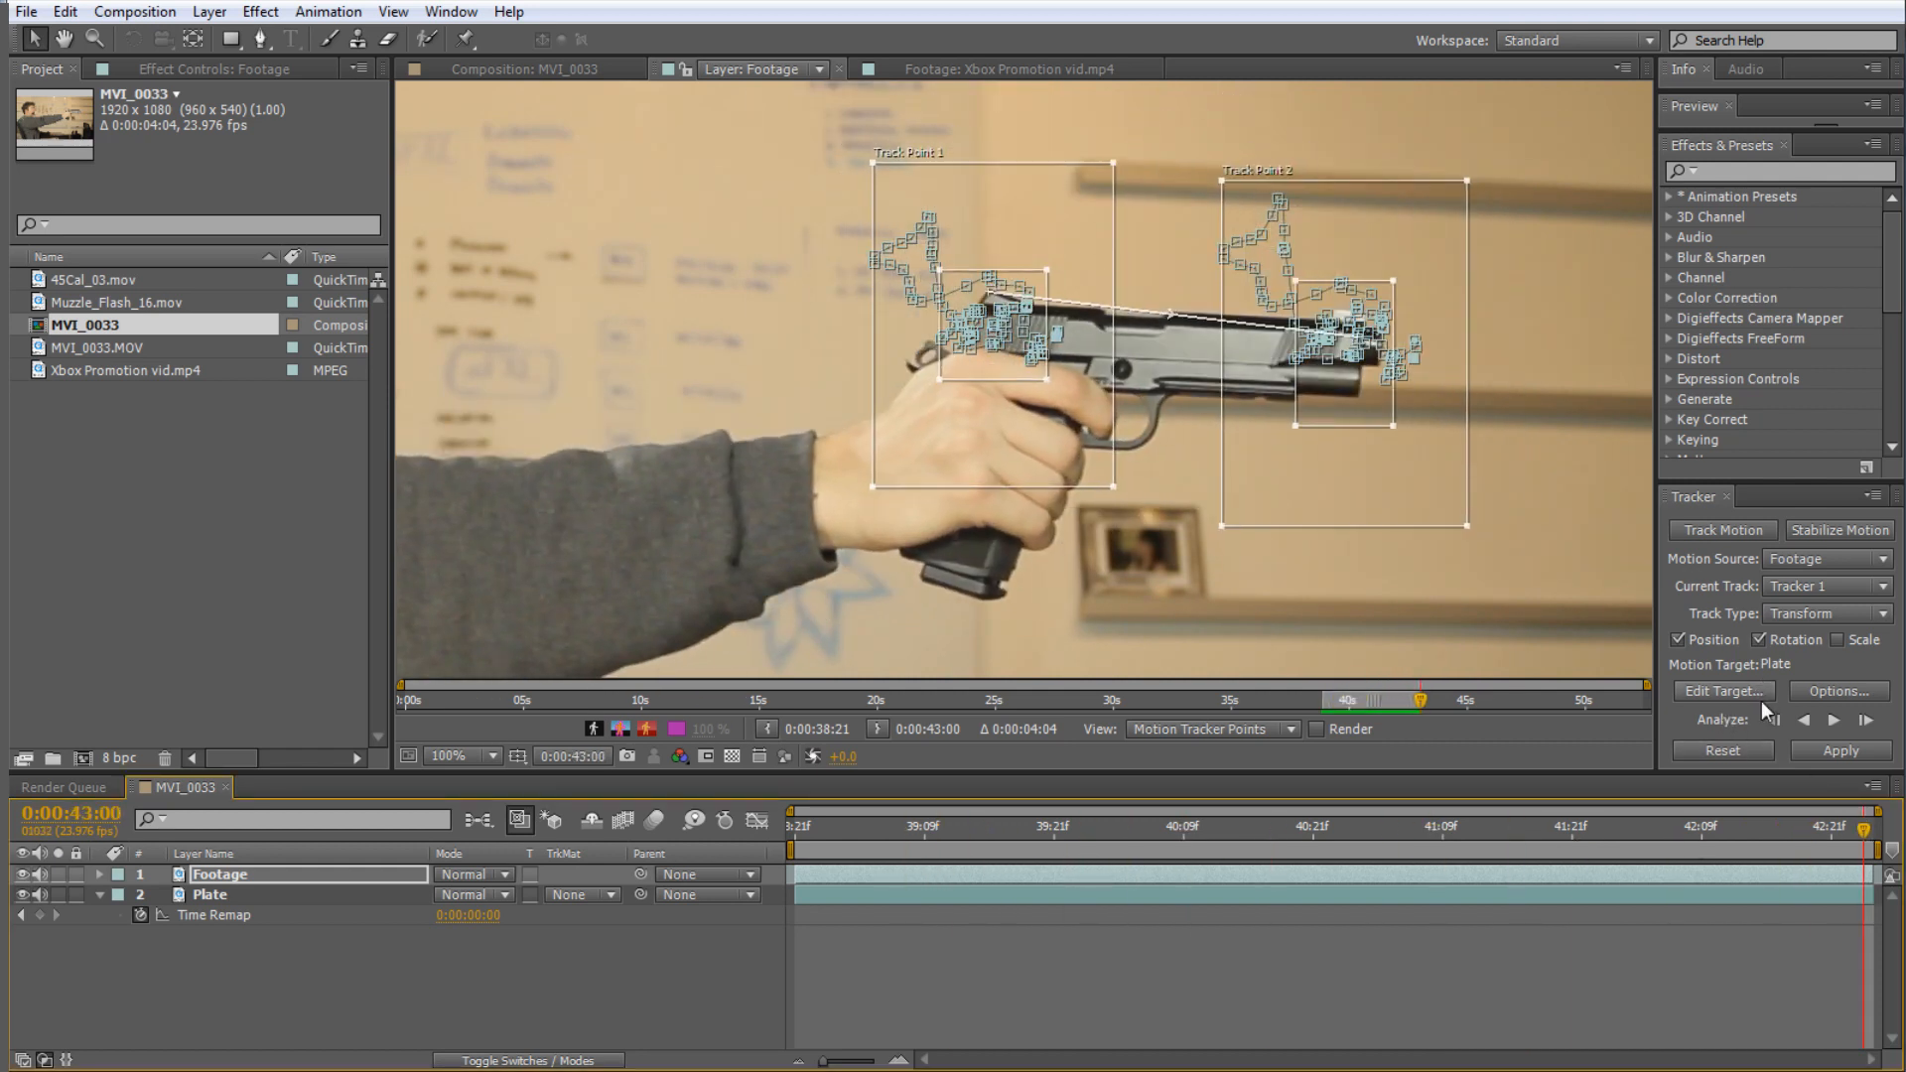
left_click_drag(1859, 849, 826, 826)
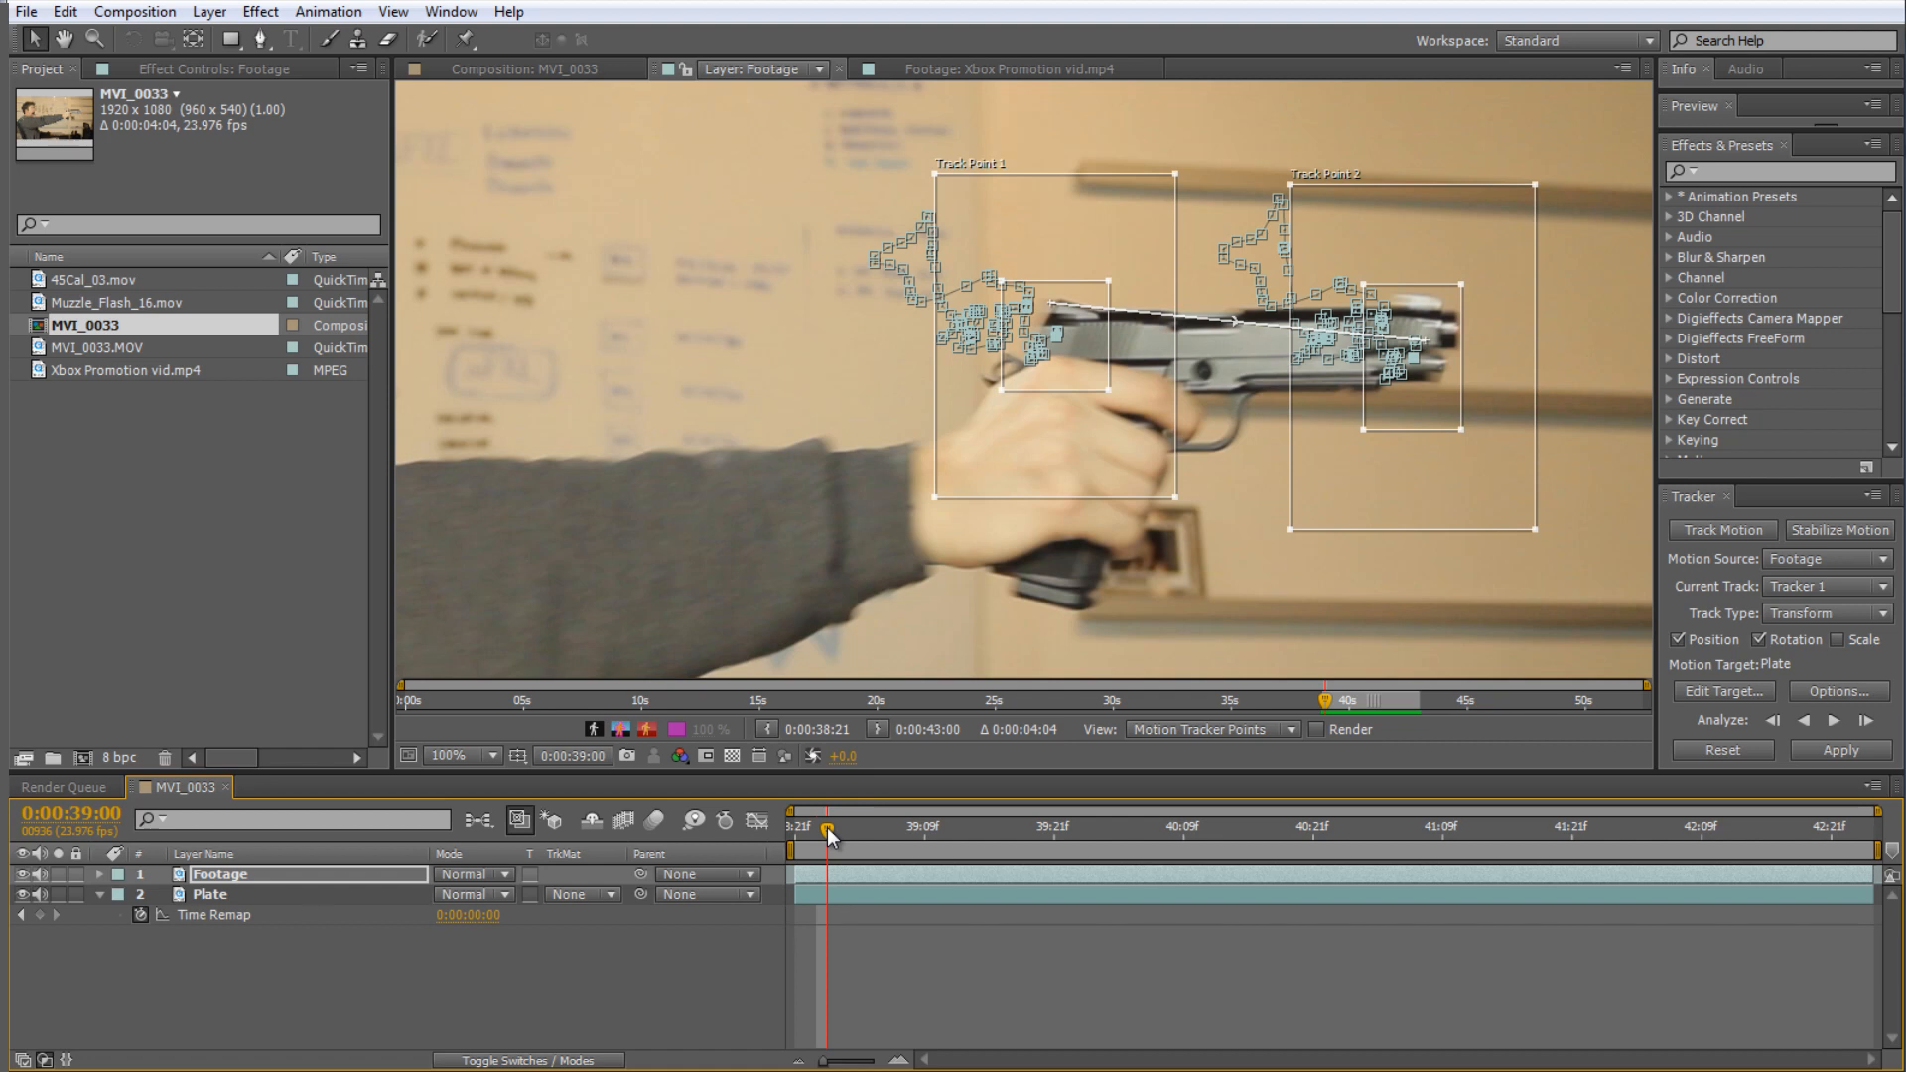
- Add a new null object layer to the MVI_0033 composition
left_click(1007, 940)
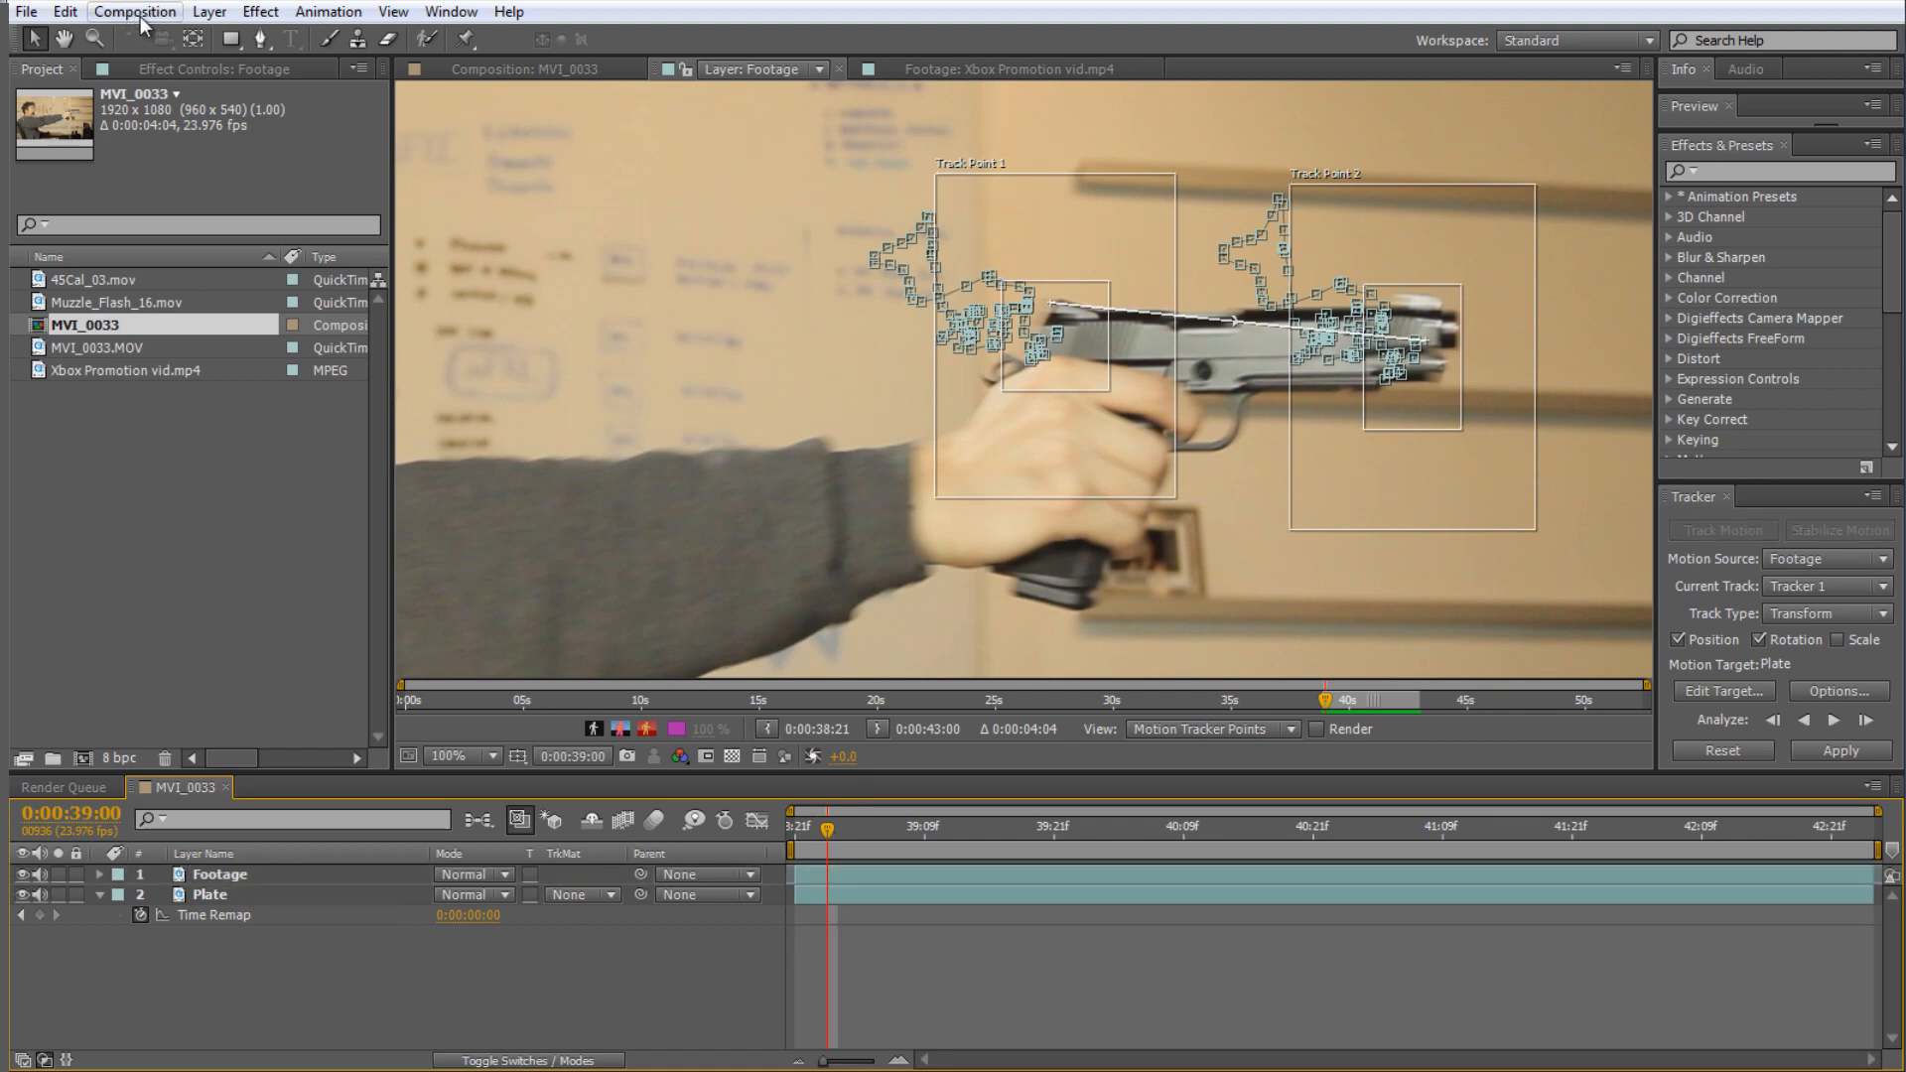
left_click(204, 14)
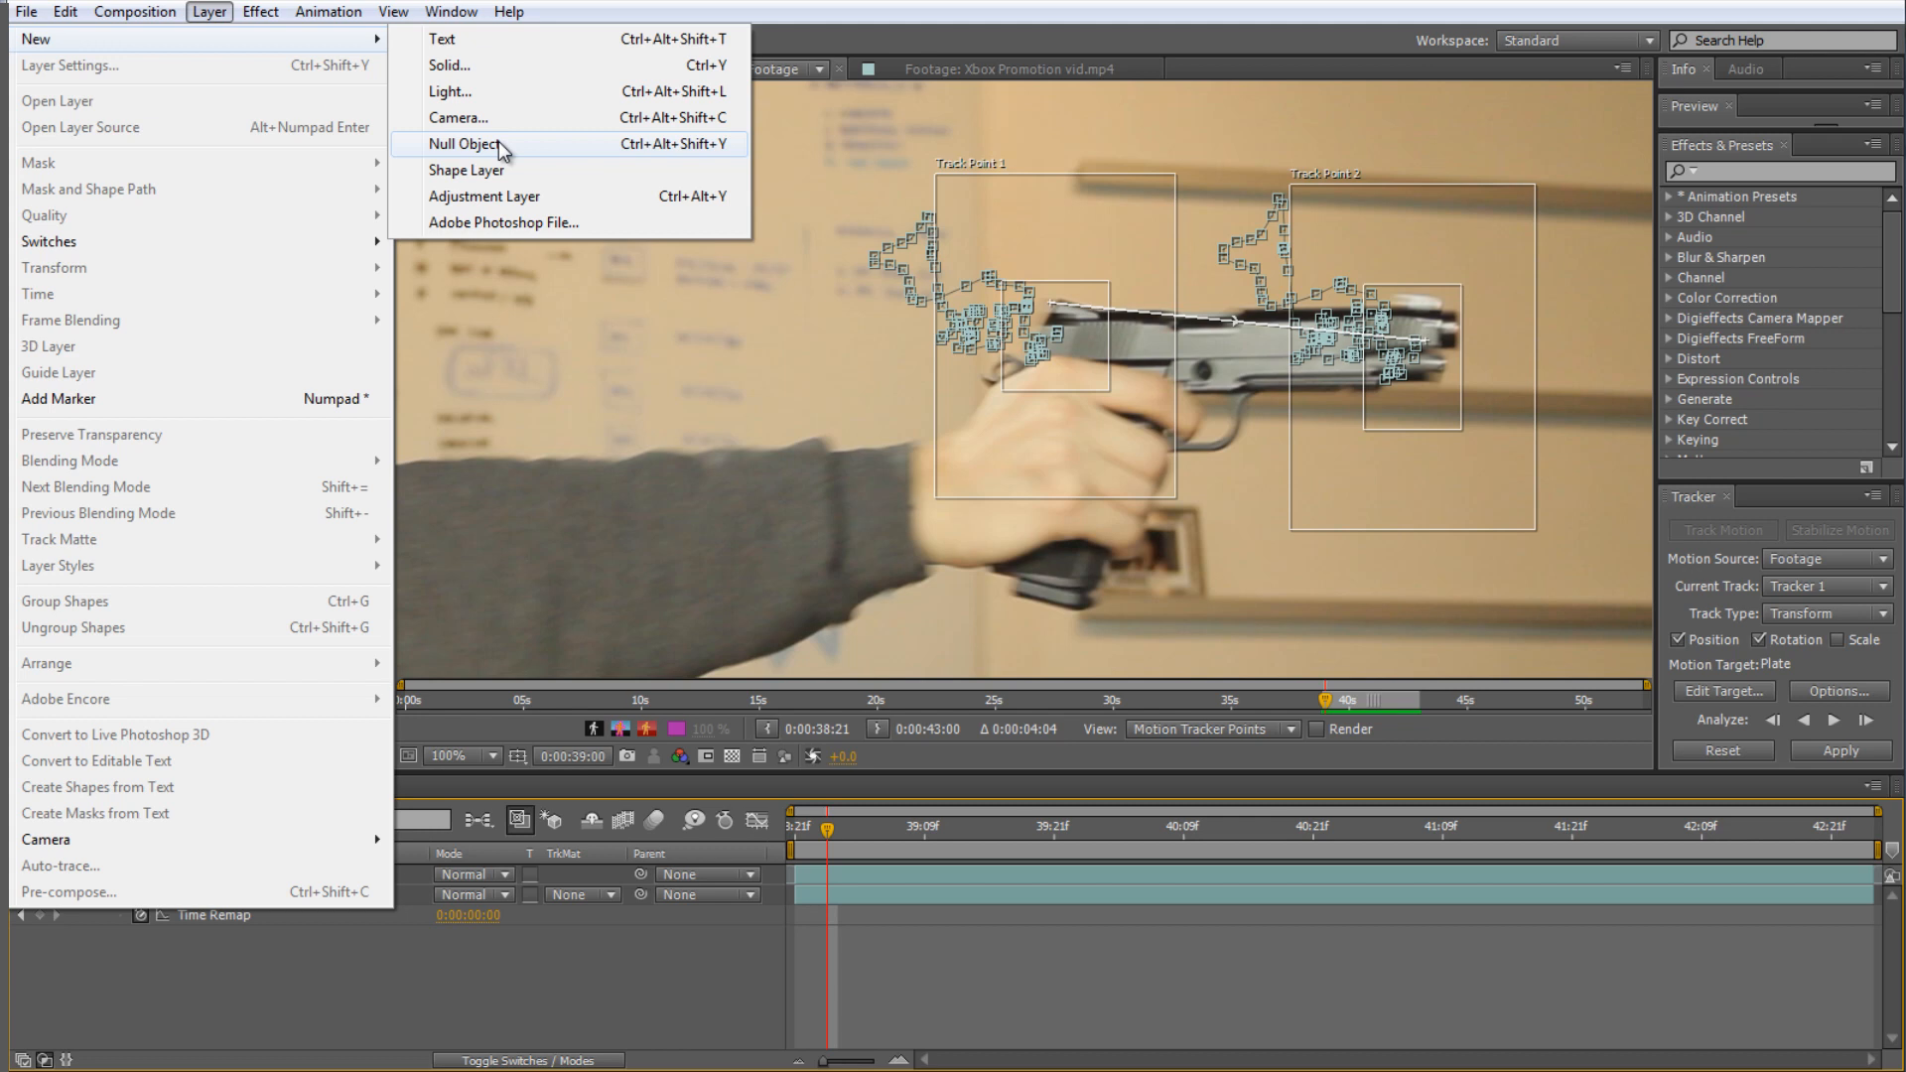
left_click(498, 145)
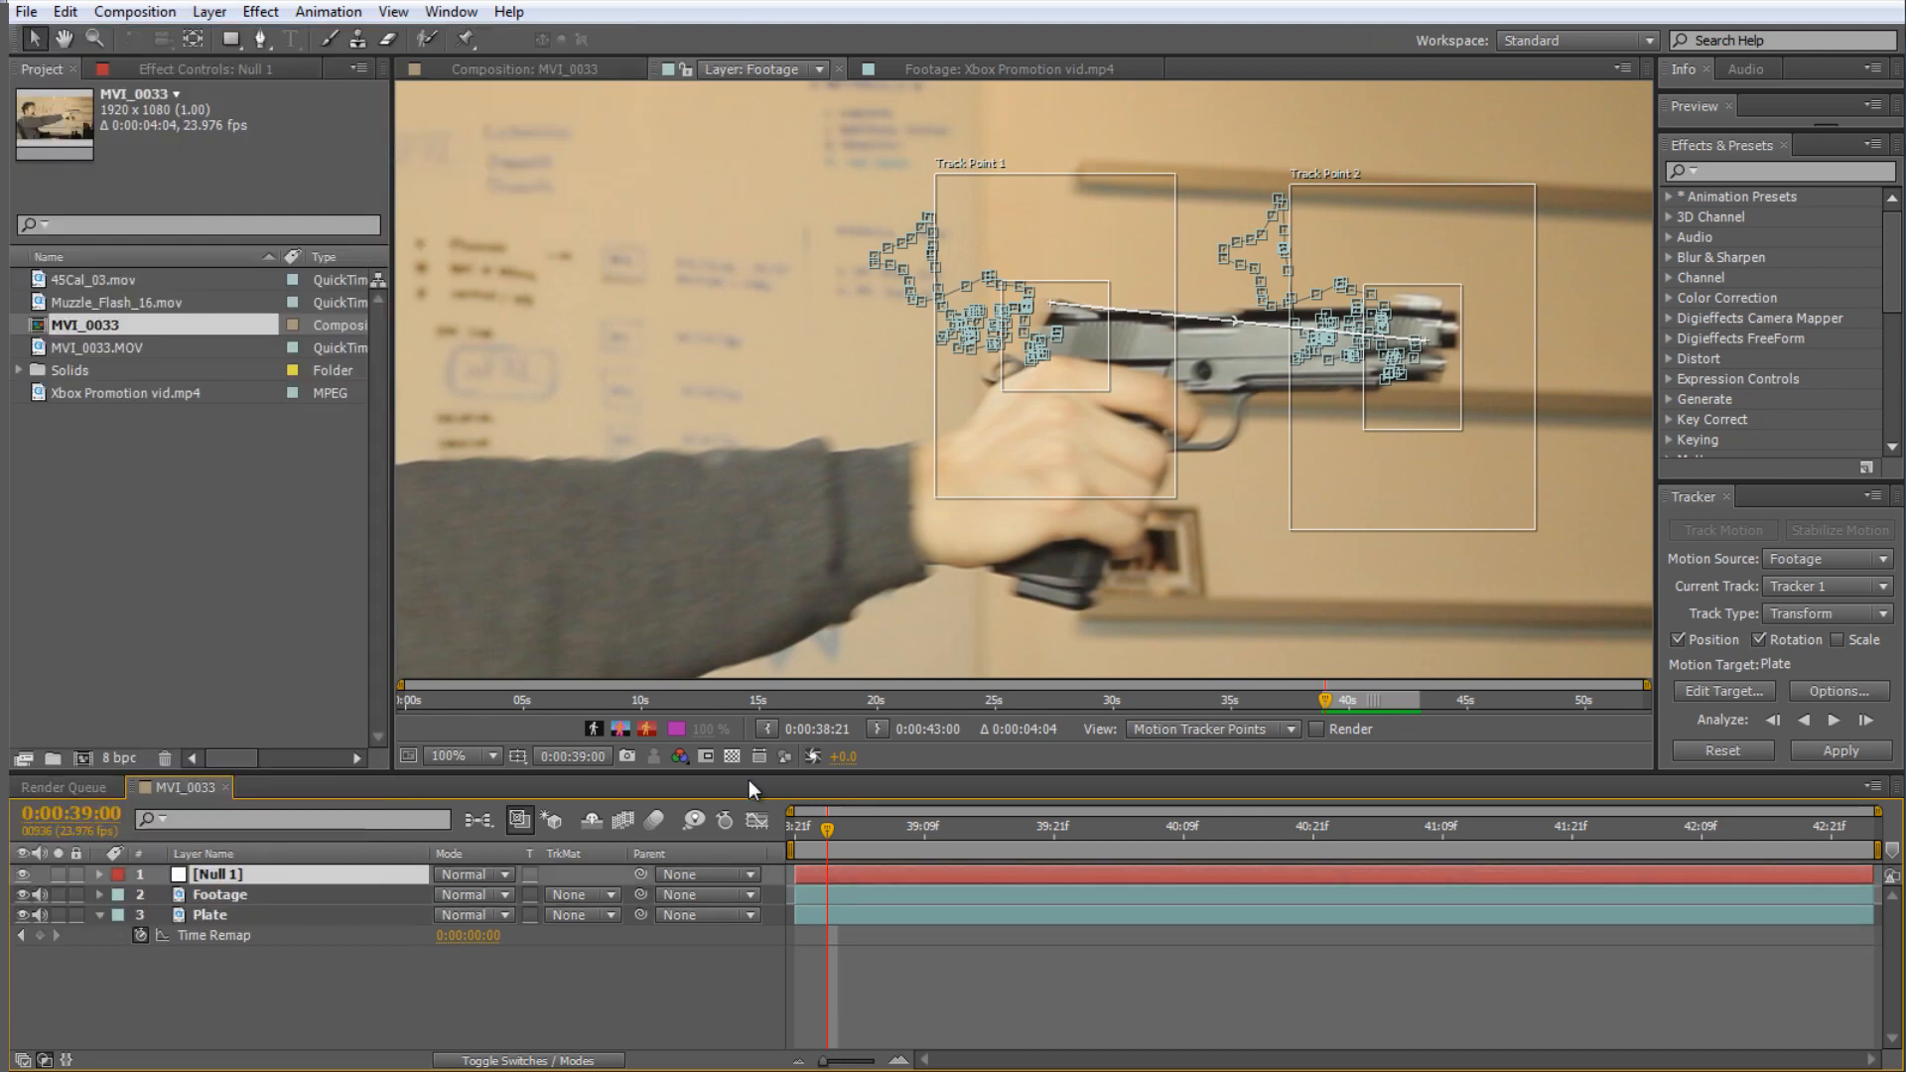
- Rename the new null object layer as Tracker
key("Return")
type("Tracker")
key("Return")
- Set the Tracker layer as the motion target, apply the track in X and Y, and scrub to 0:00:39:09 to check the null
left_click(1749, 699)
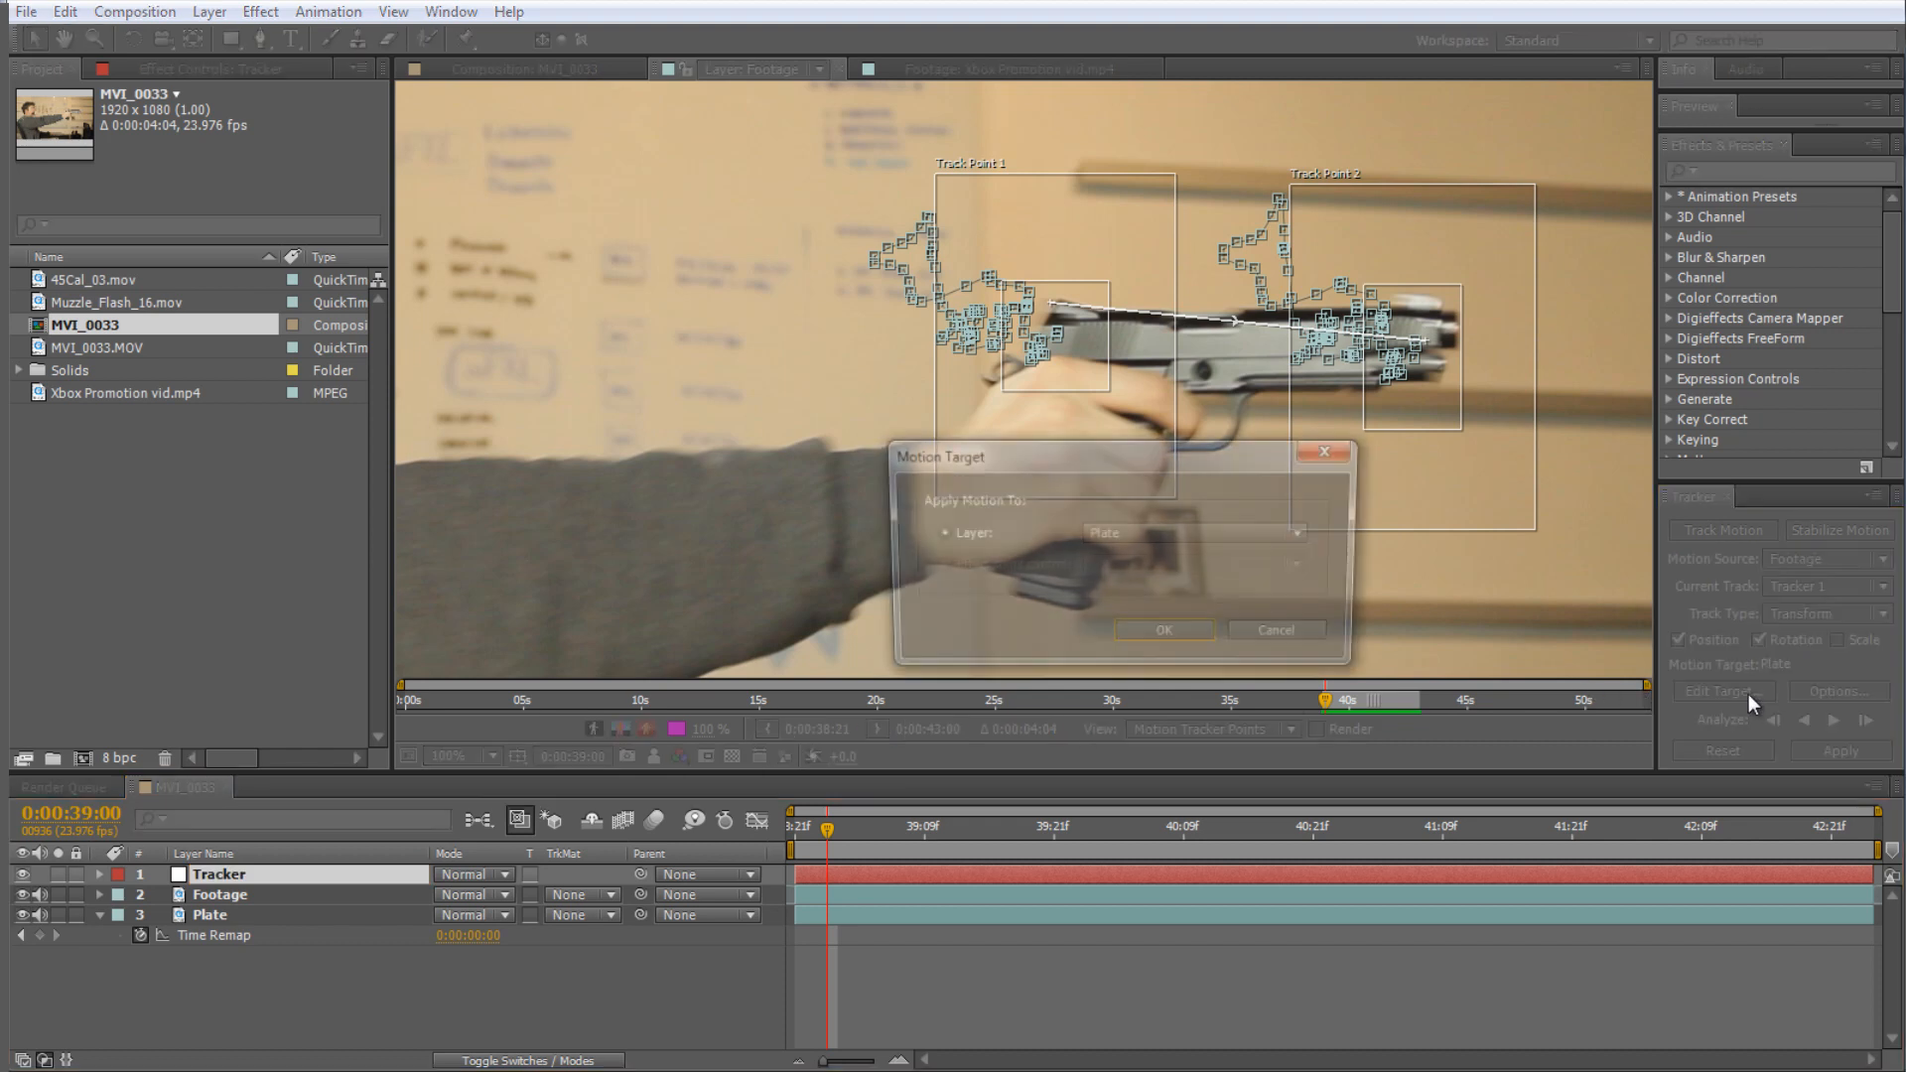
left_click(1213, 537)
left_click(1196, 564)
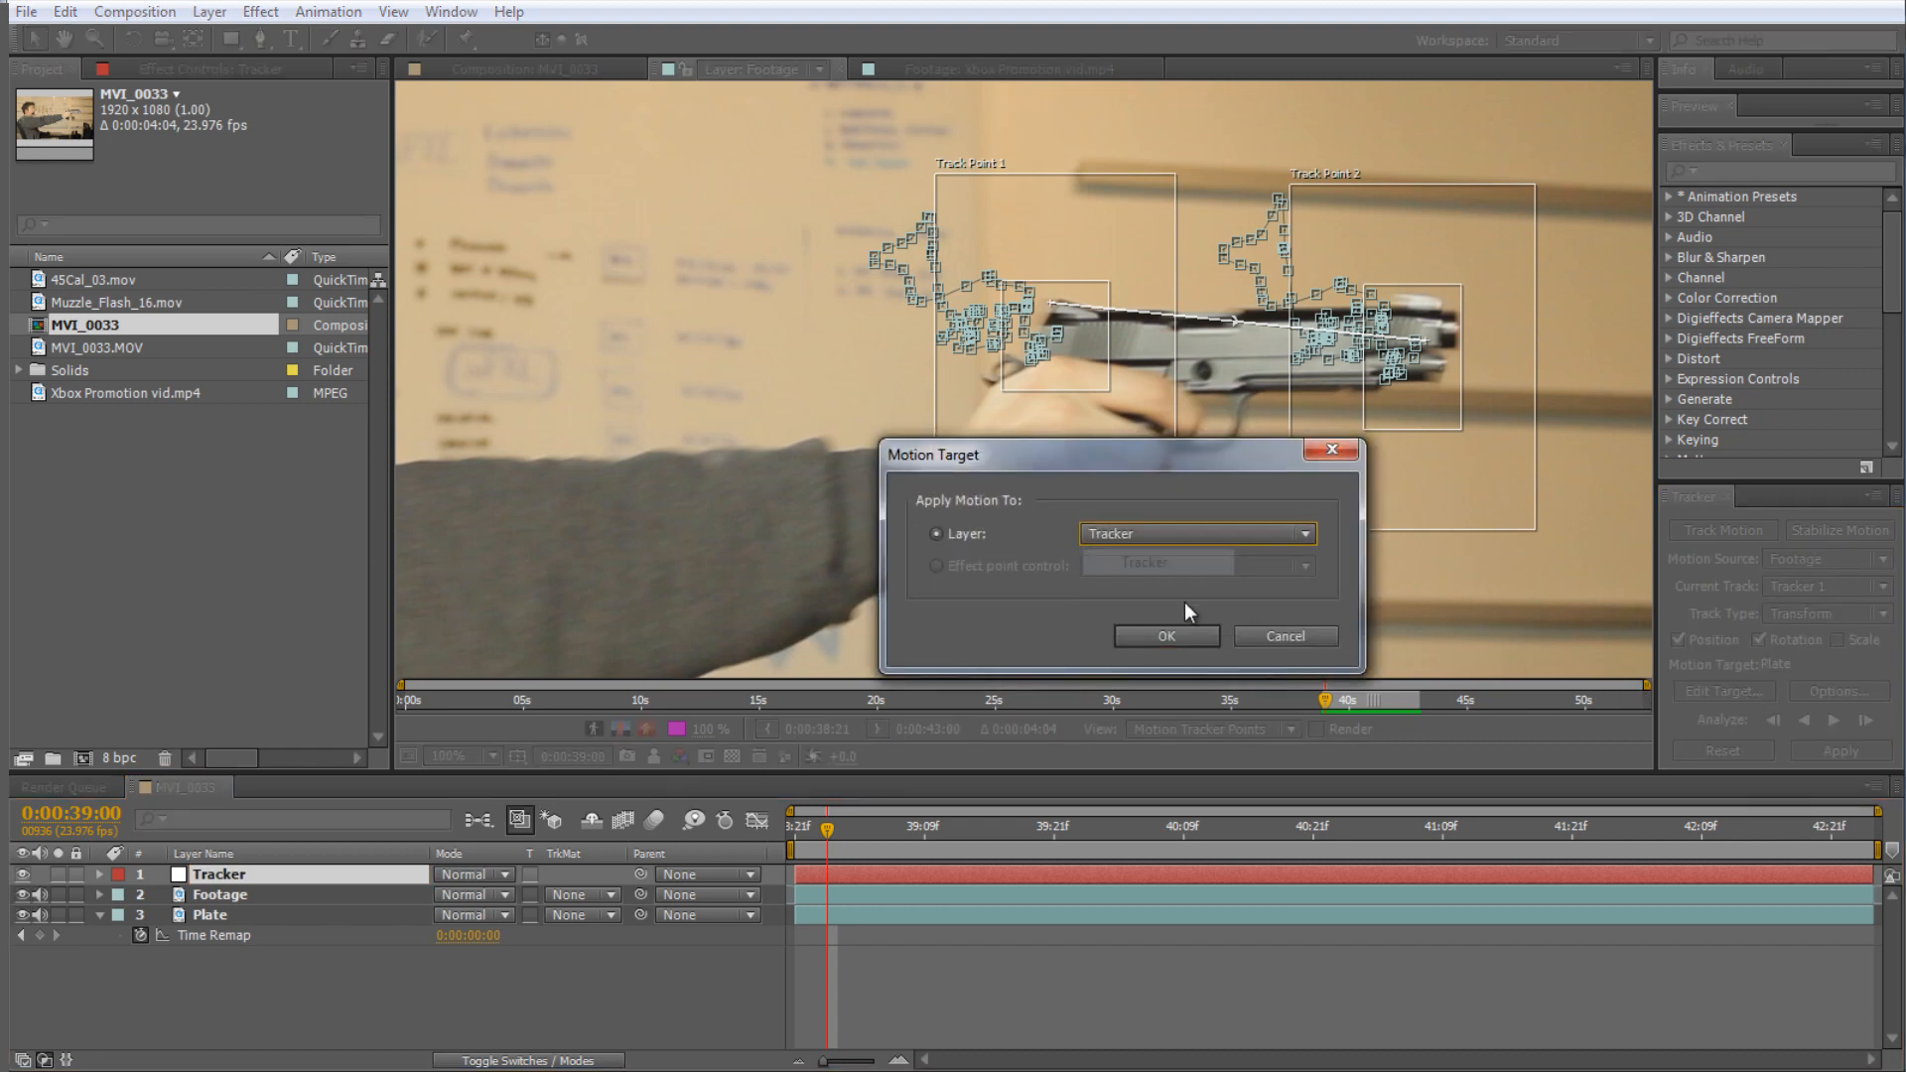
left_click(1171, 635)
left_click(1839, 754)
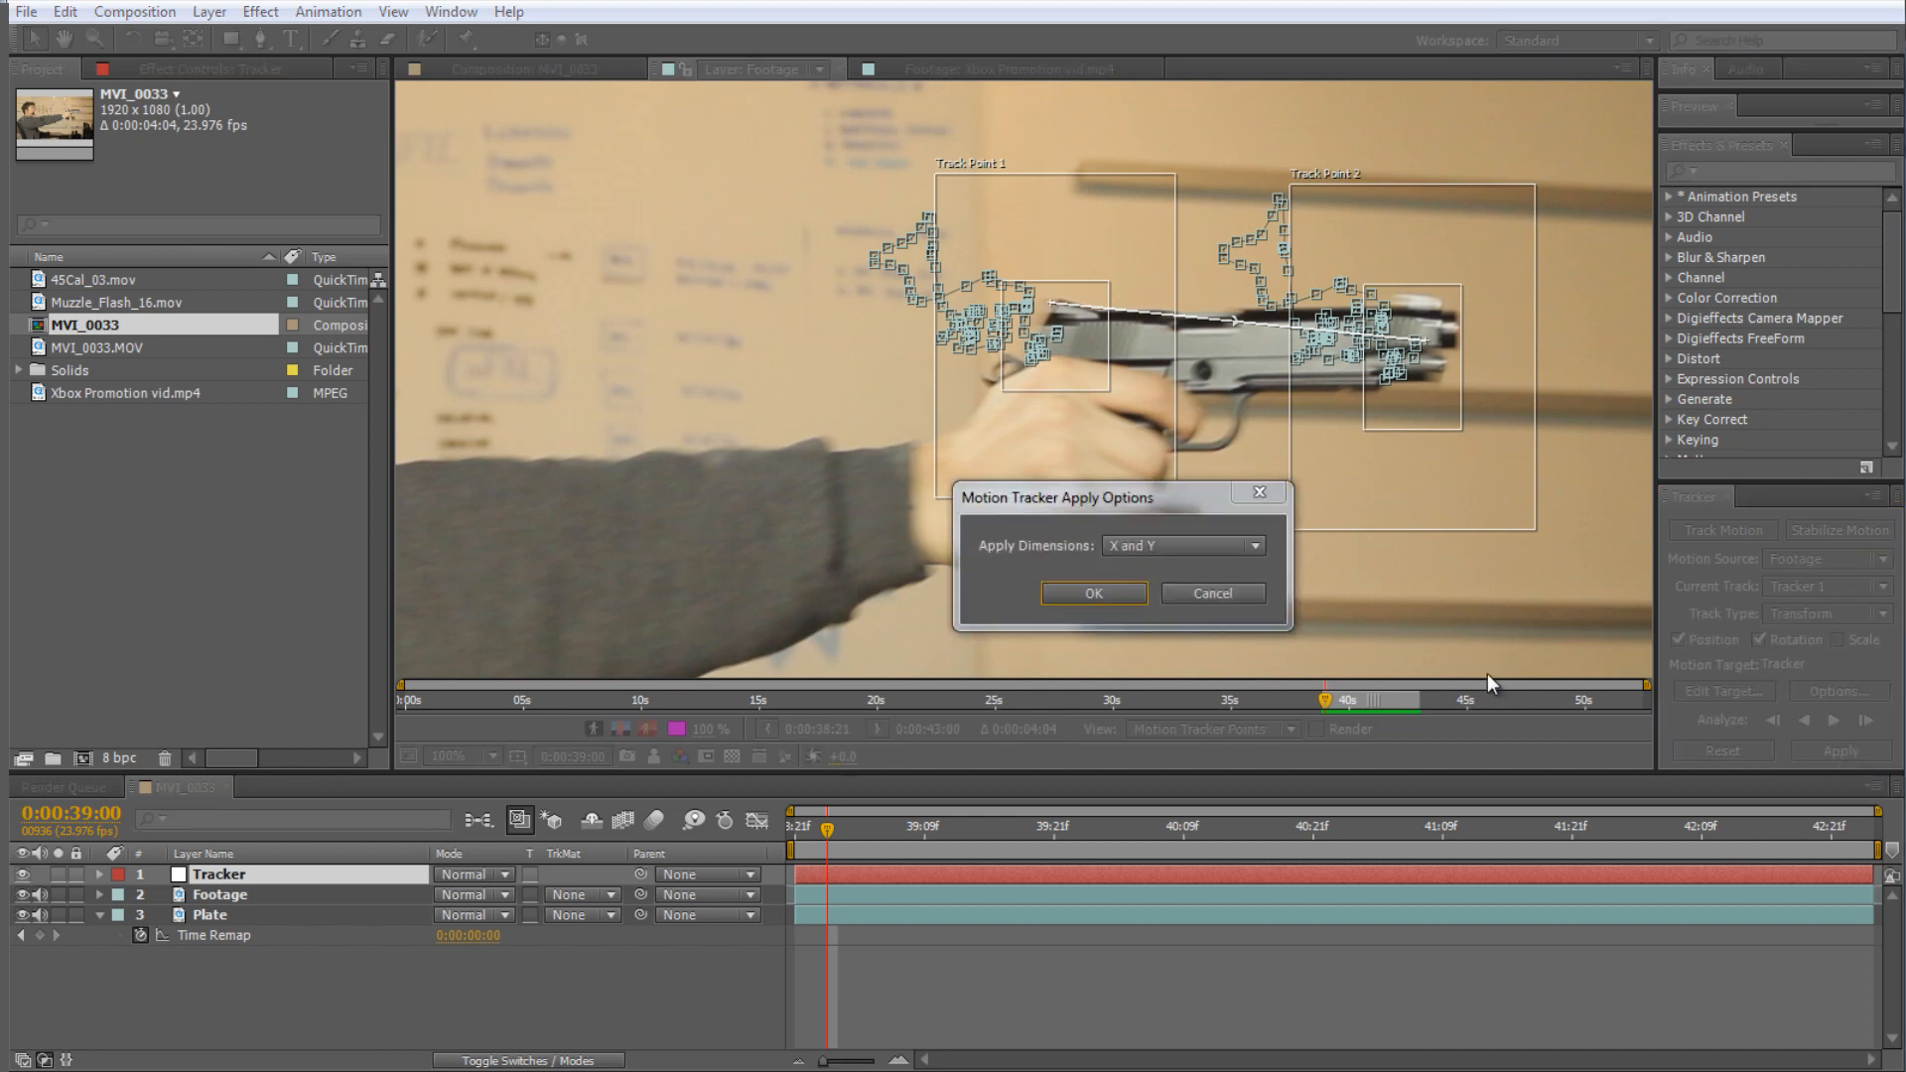
left_click(1067, 594)
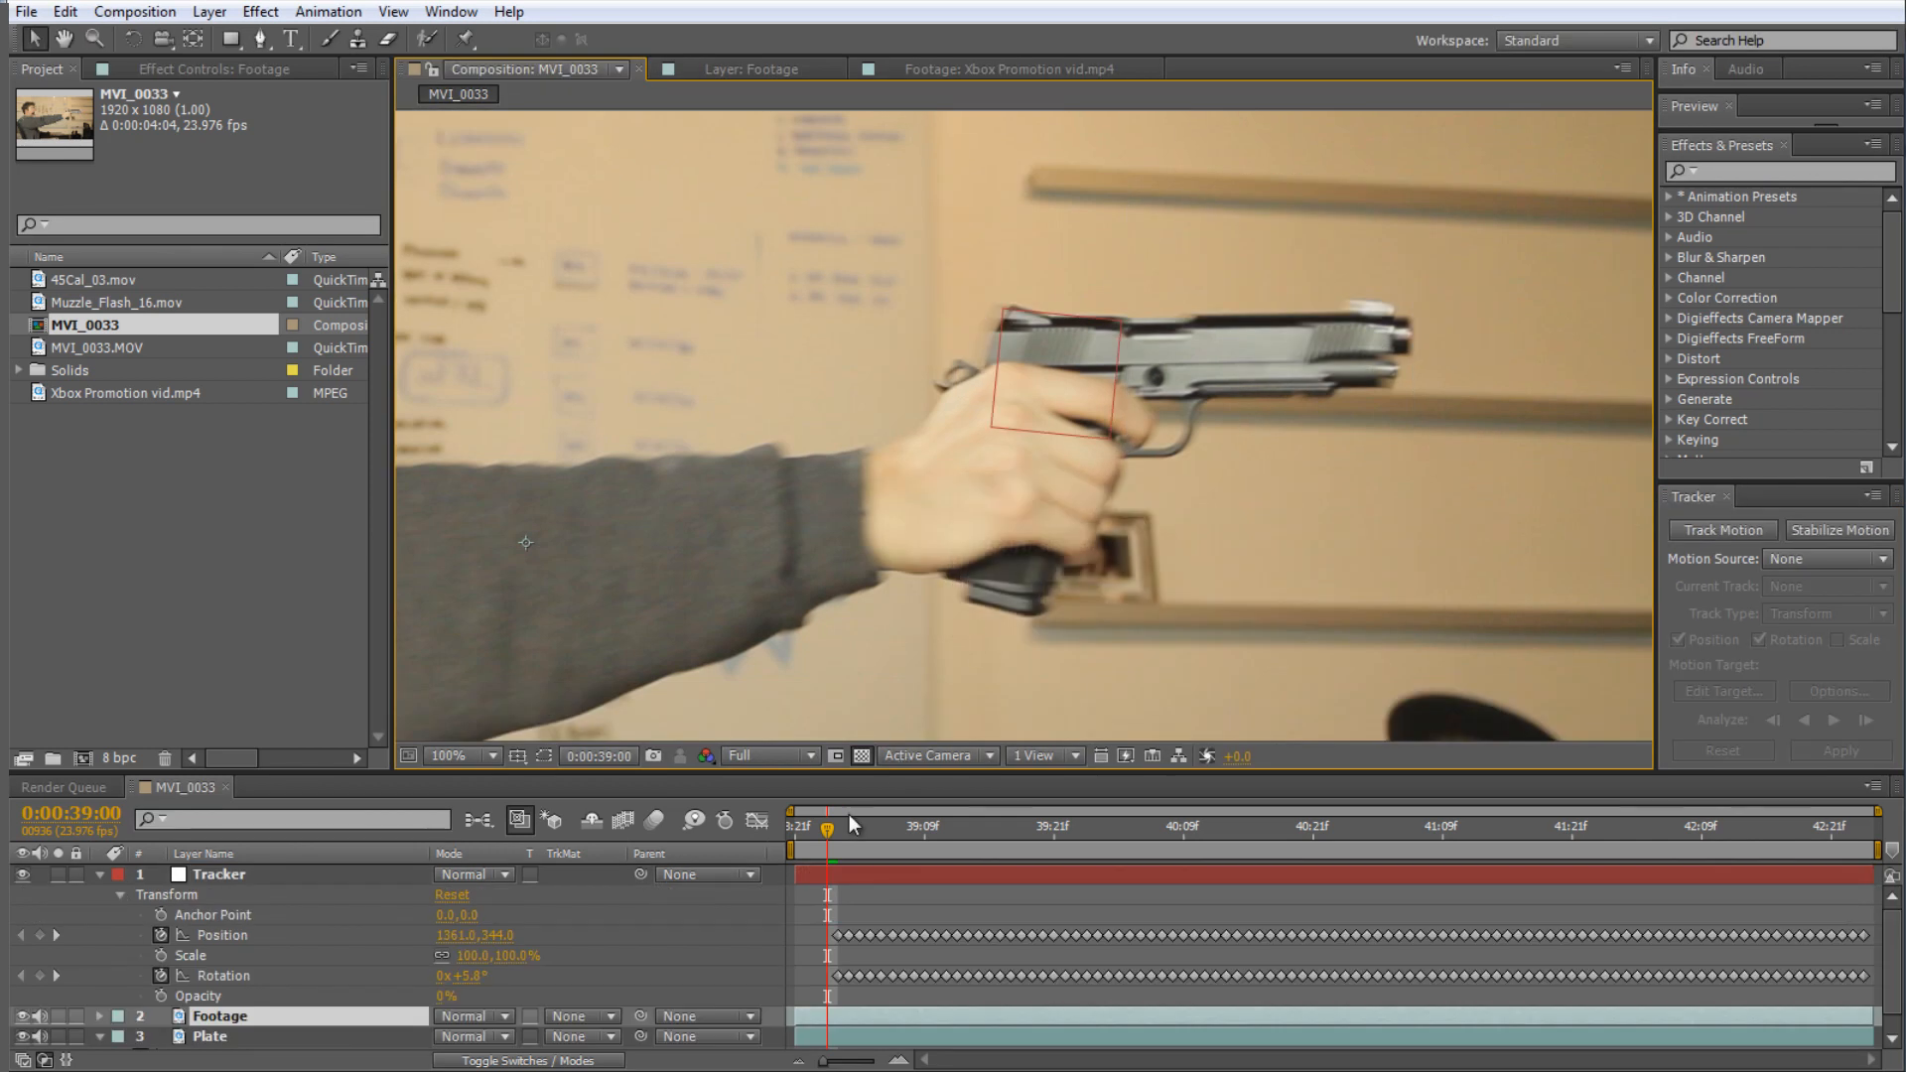
left_click_drag(832, 830, 925, 828)
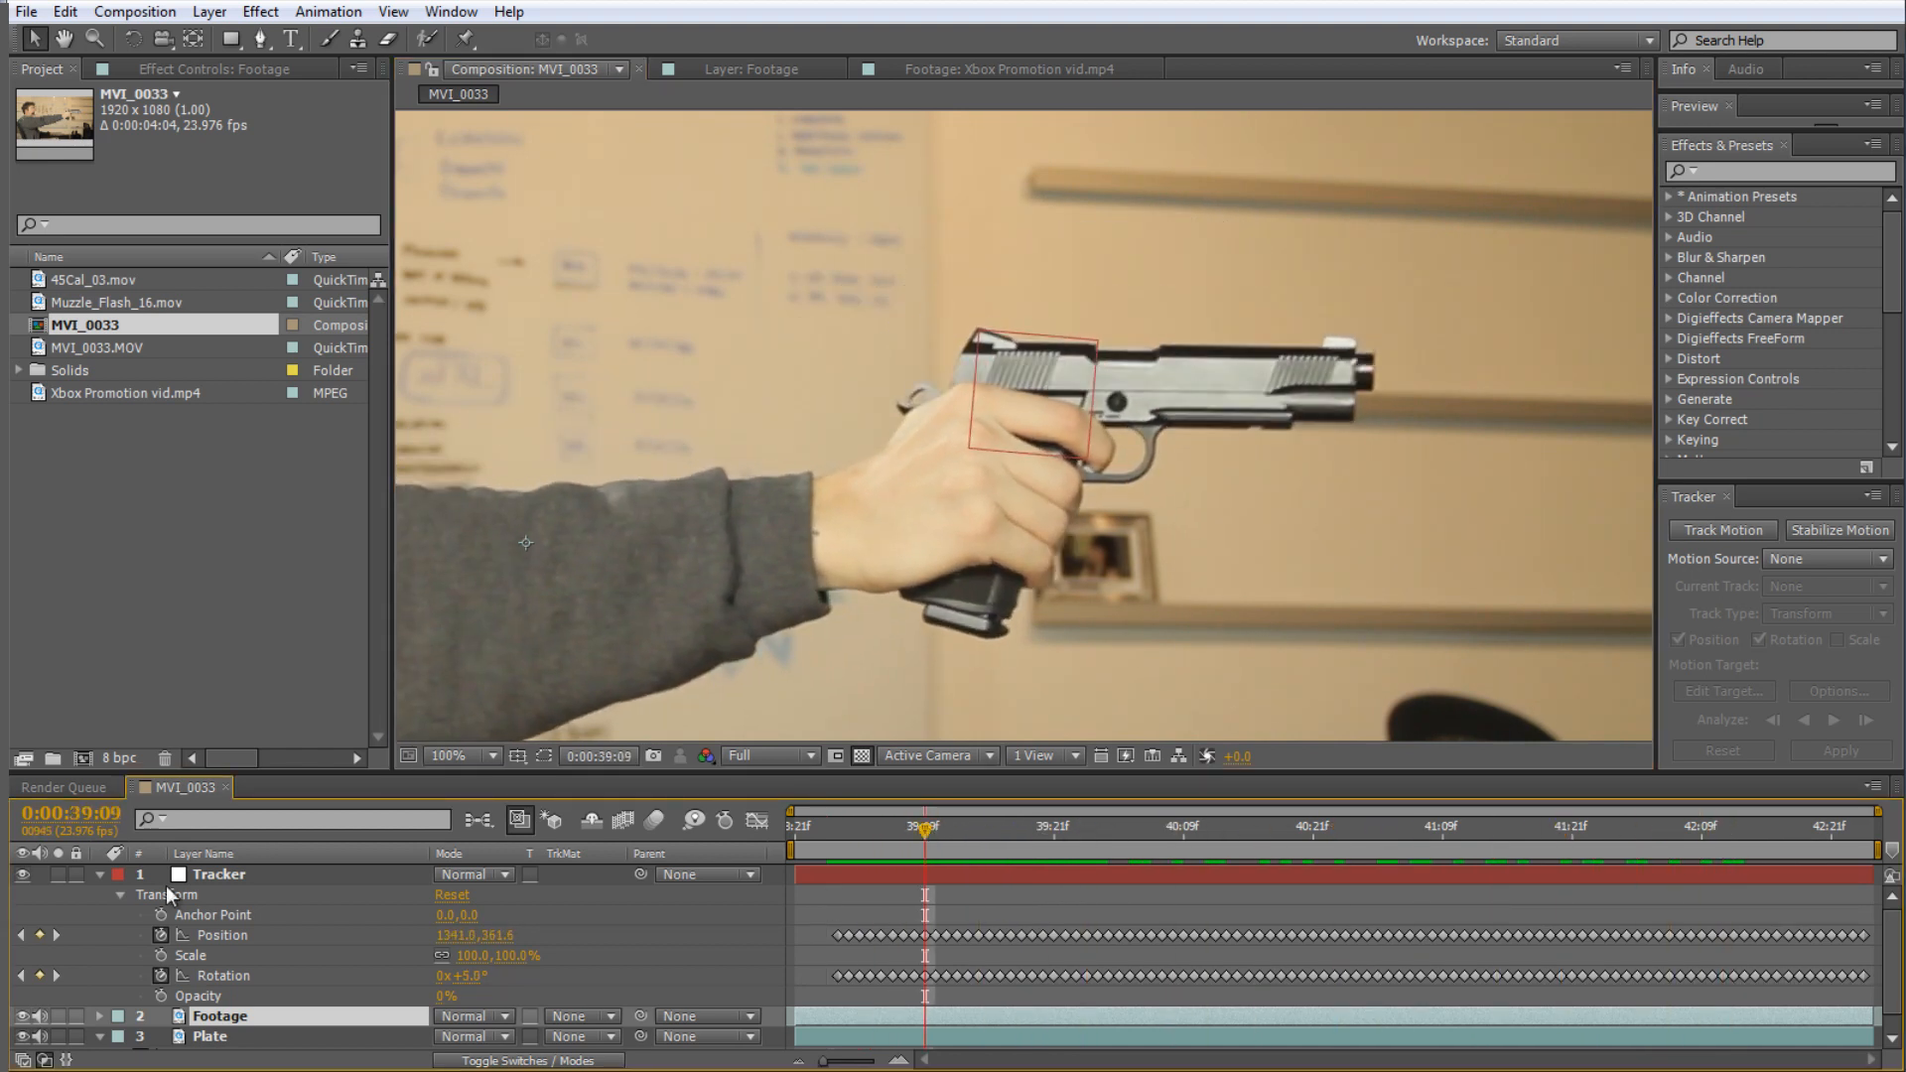
left_click(98, 874)
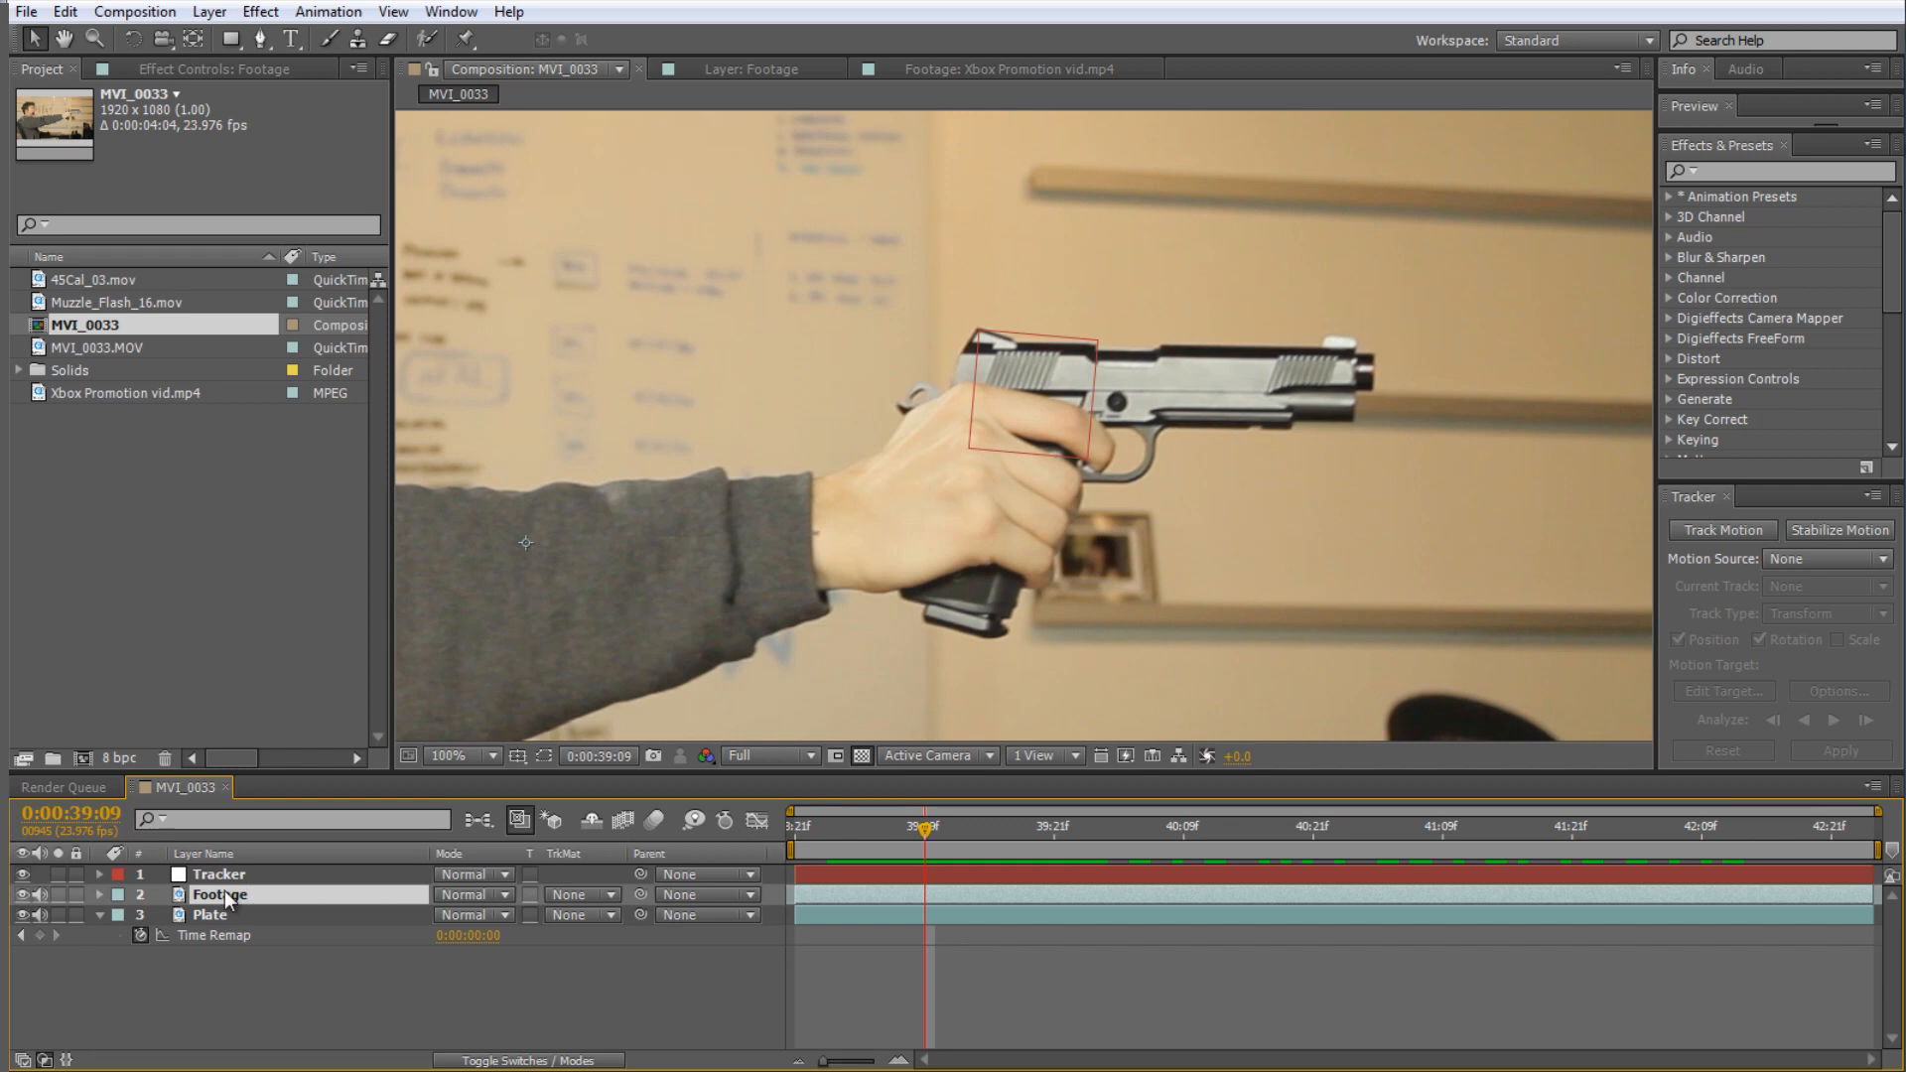
- Create a duplicate of the Footage layer named Gun, with its image frozen at 0:00:38:23
key("ctrl+d")
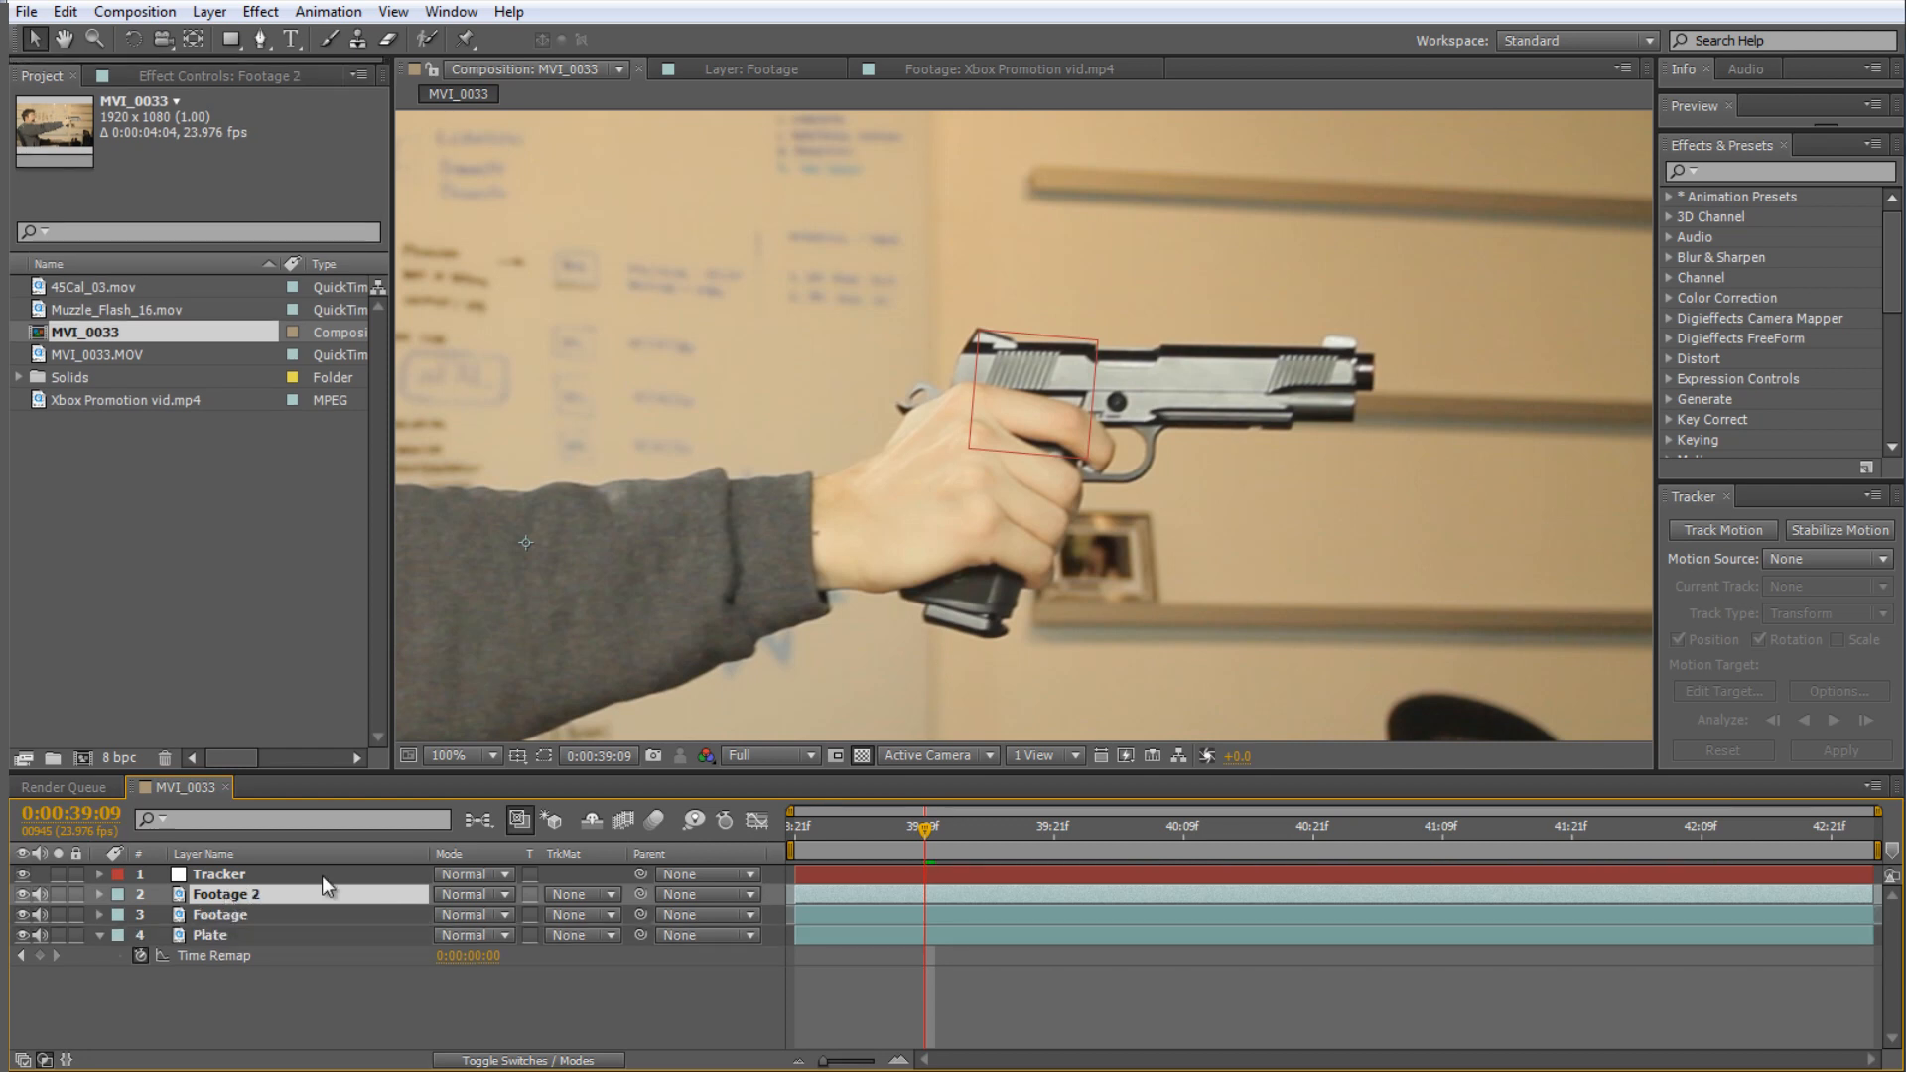
left_click(850, 826)
left_click_drag(850, 826, 817, 832)
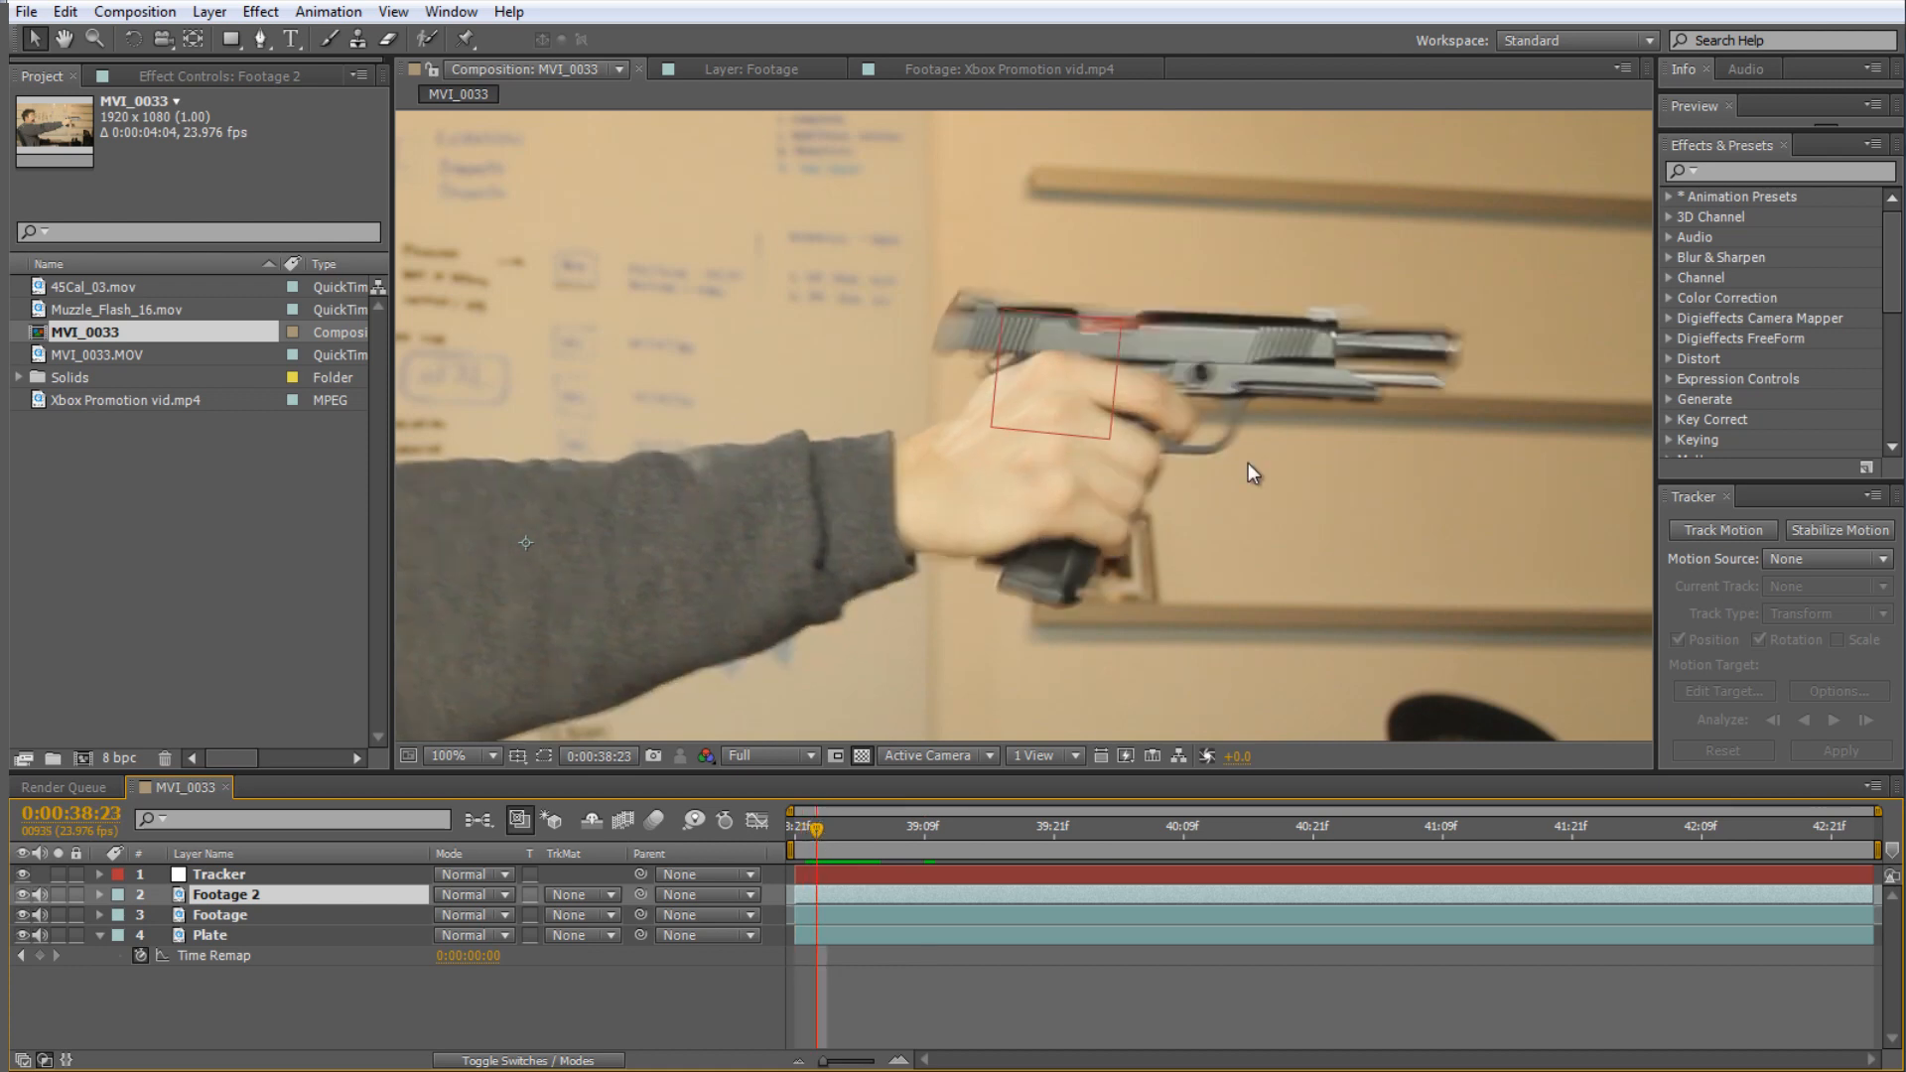
right_click(250, 903)
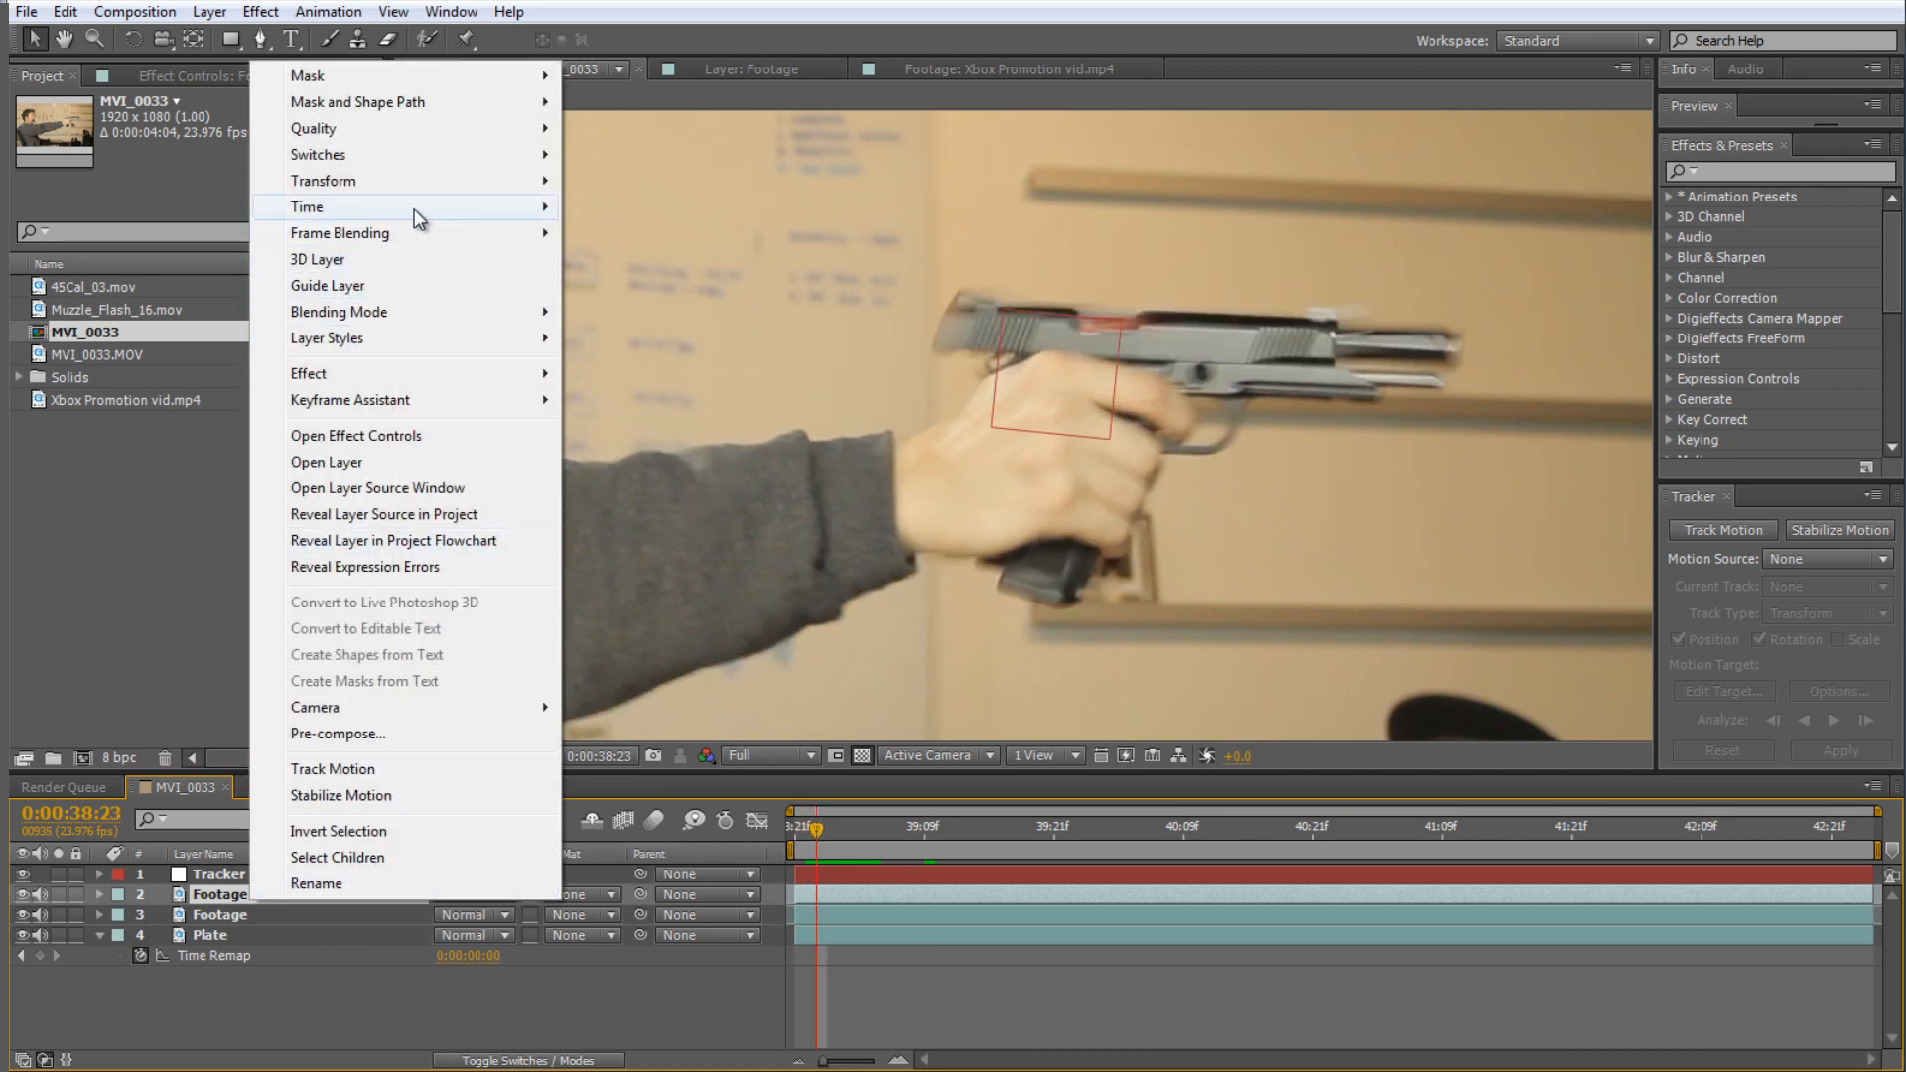
mouse_move(414, 209)
left_click(628, 286)
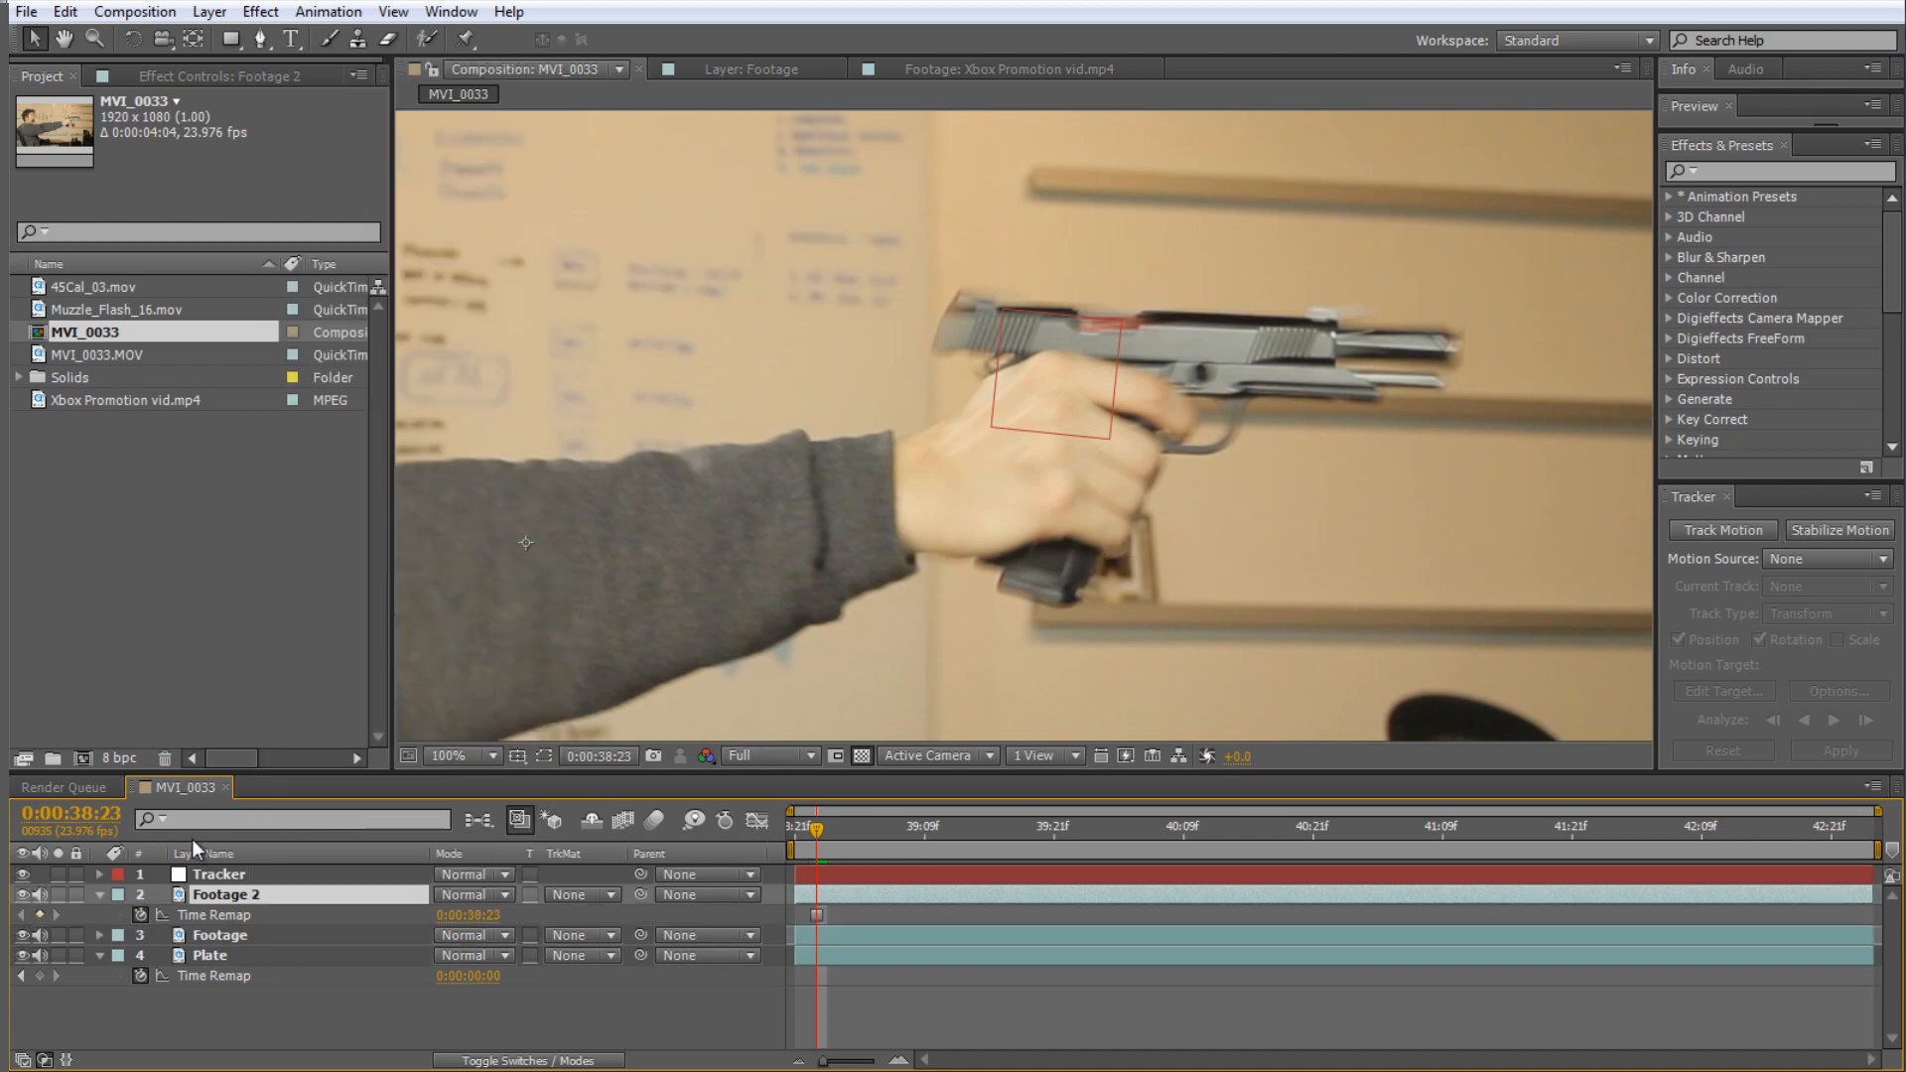
type("Gun")
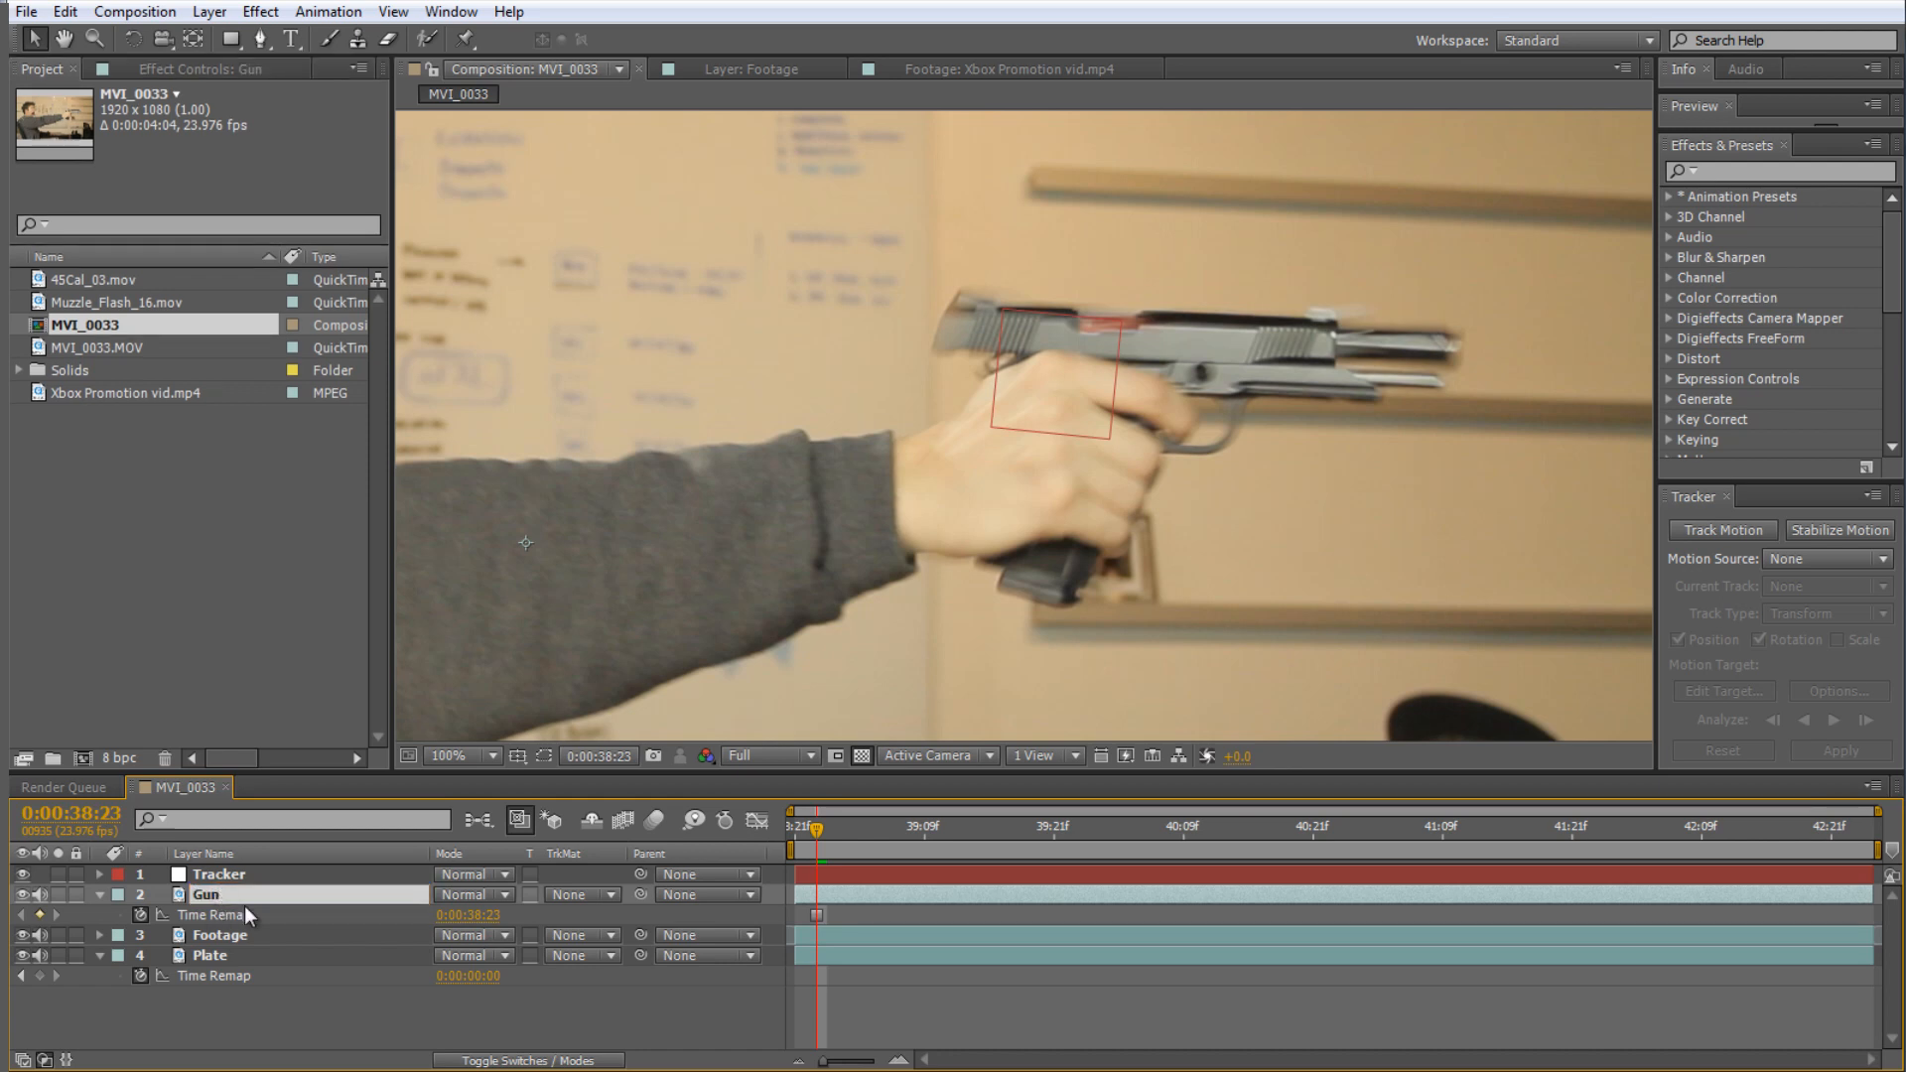
- Draw a closed RotoBezier mask on the Gun layer around the gun's slide, barrel and frame above the hand, from hammer to muzzle
left_click(261, 39)
key("period")
left_click_drag(1236, 390, 966, 413)
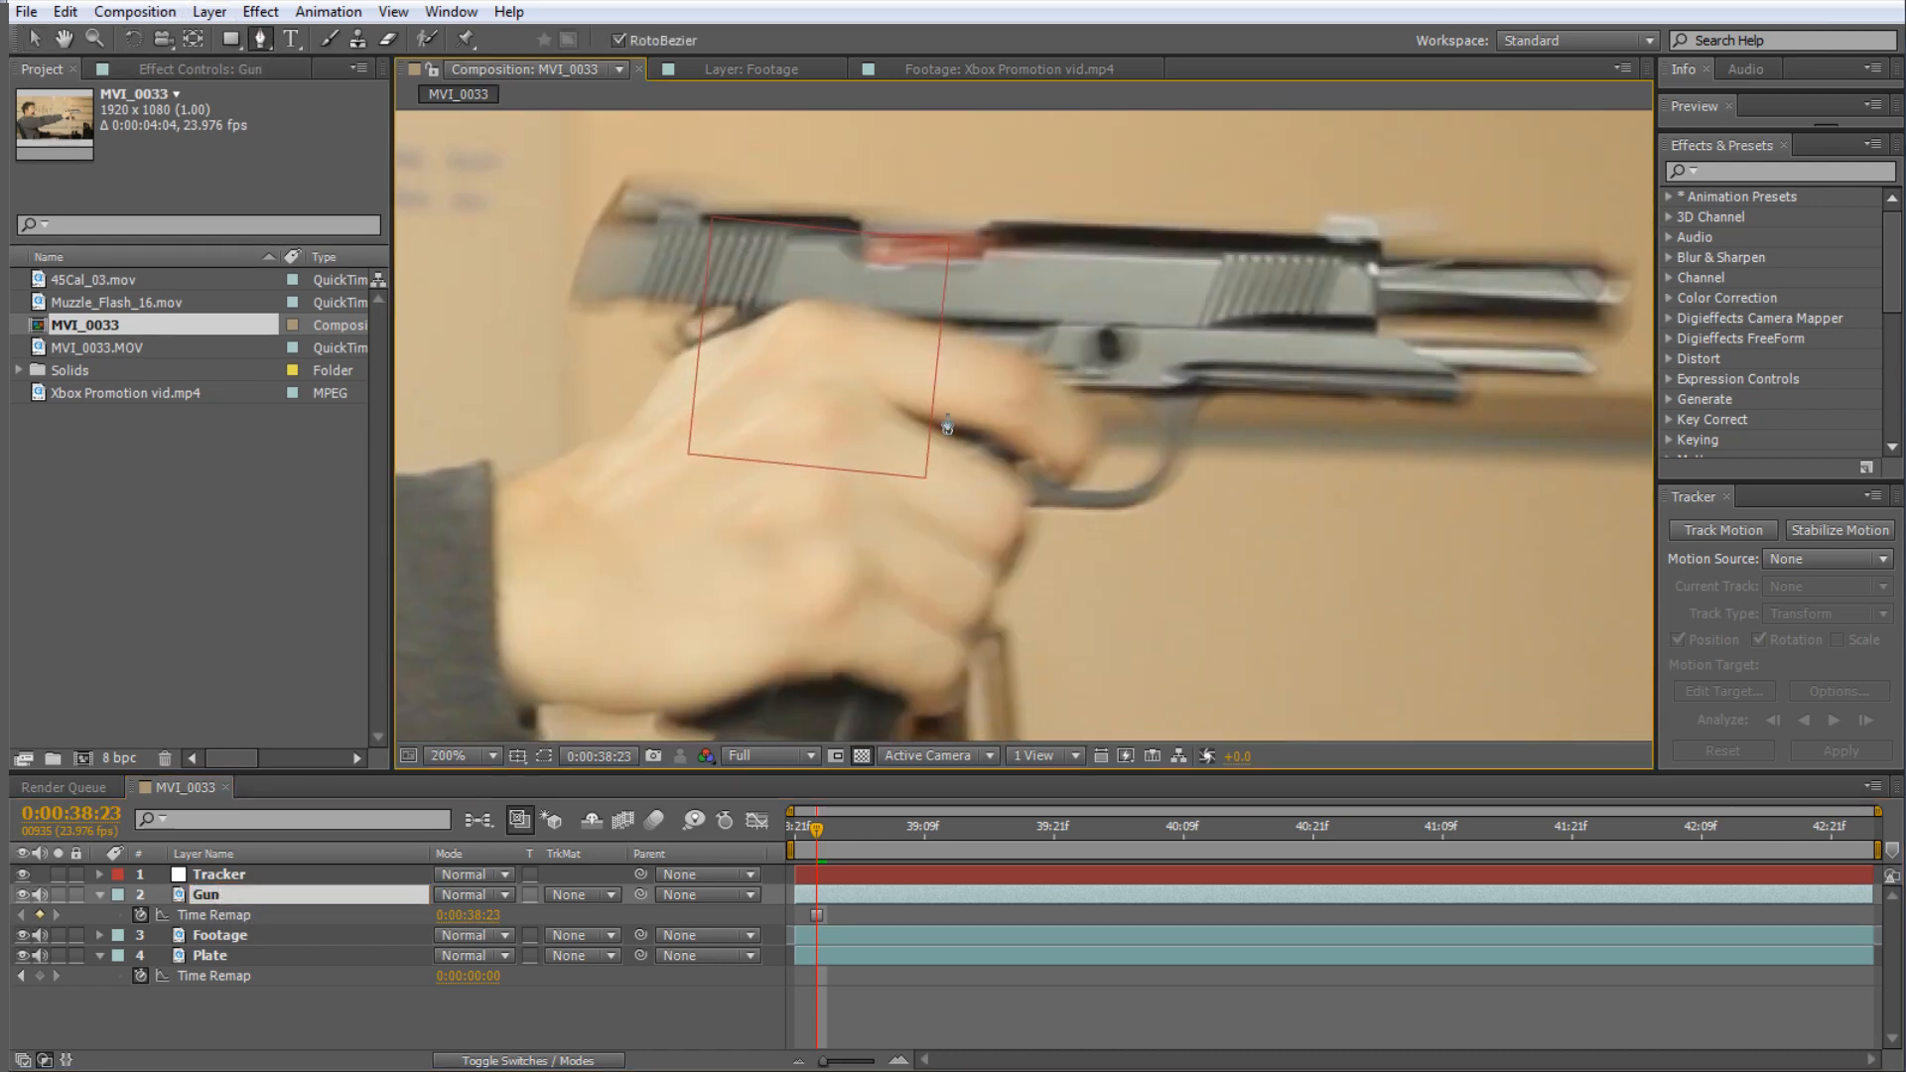
left_click(656, 373)
left_click(676, 353)
left_click(723, 330)
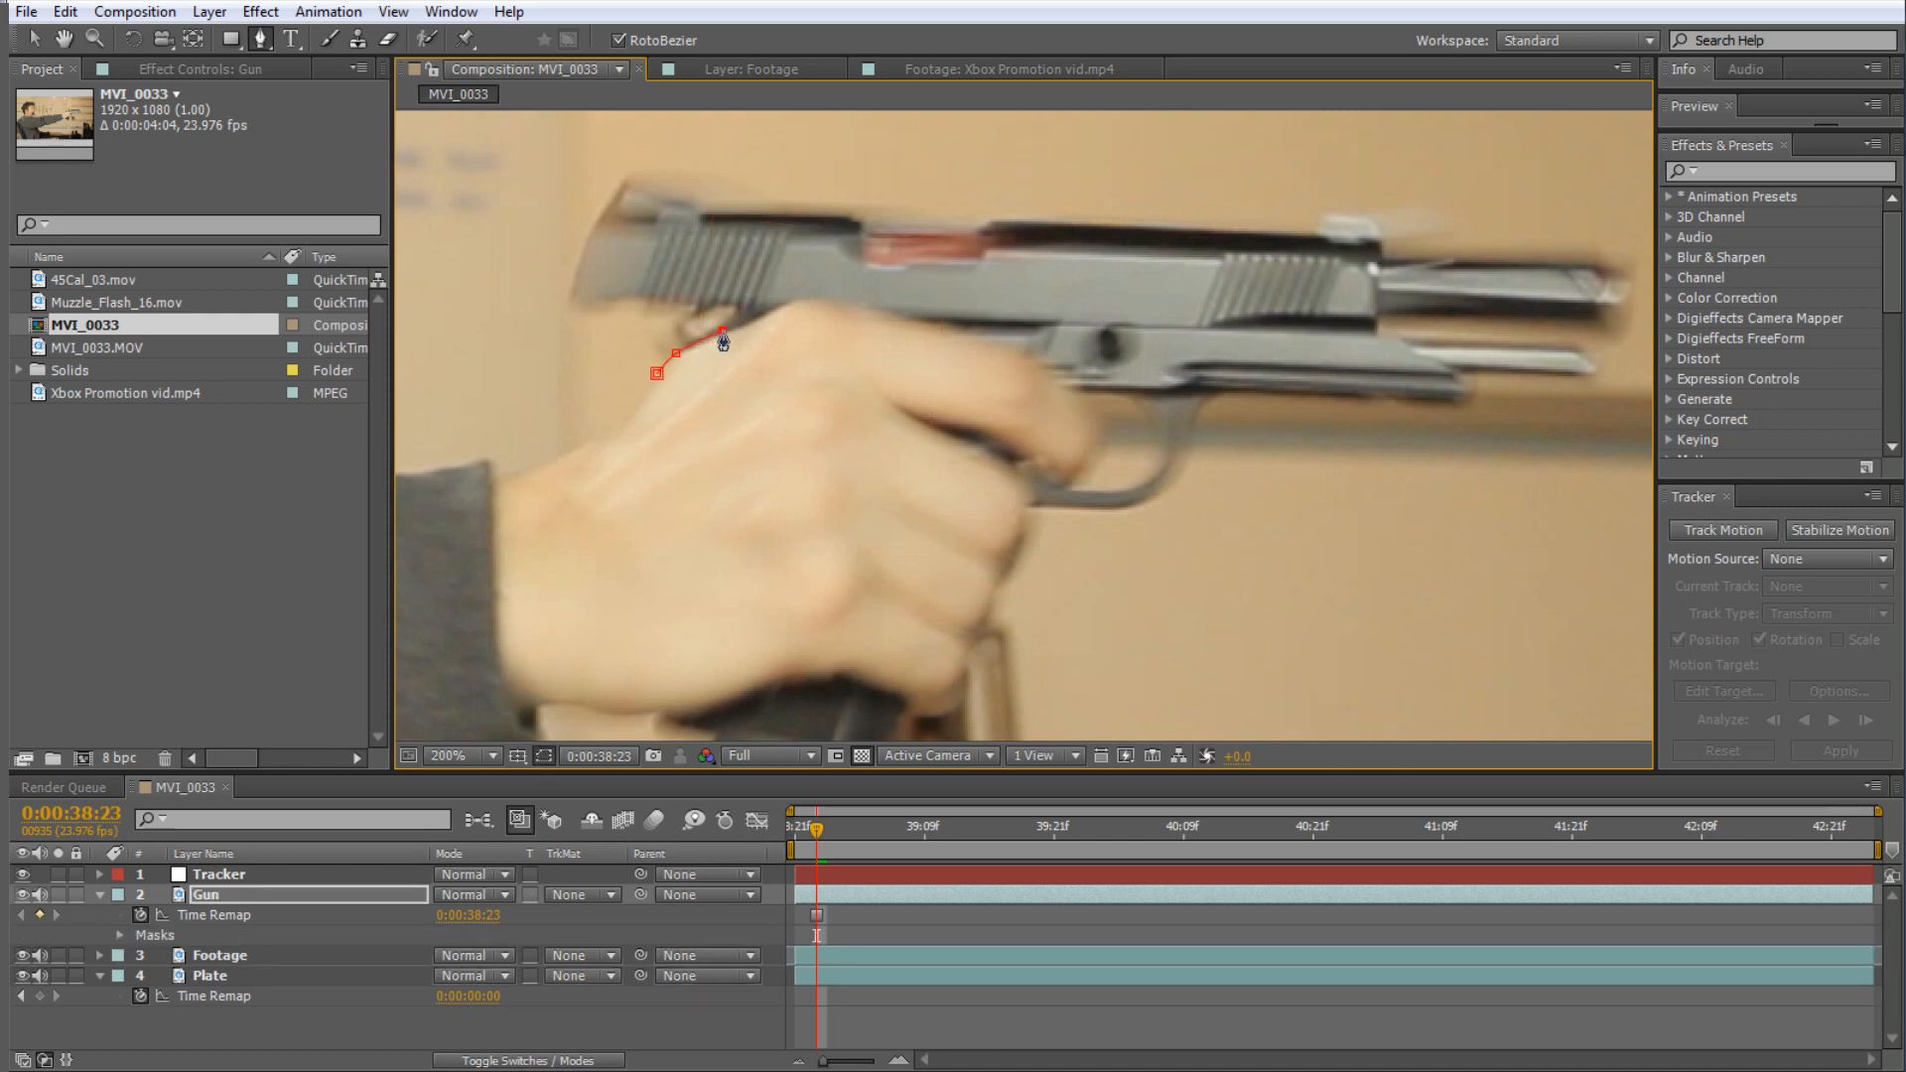
left_click(777, 309)
left_click(801, 297)
left_click(855, 302)
left_click(914, 317)
left_click(968, 327)
left_click(1034, 352)
left_click(1064, 381)
left_click(1305, 398)
left_click(1456, 406)
left_click(1465, 381)
left_click(1592, 378)
left_click(1595, 354)
left_click(1570, 347)
left_click(1430, 343)
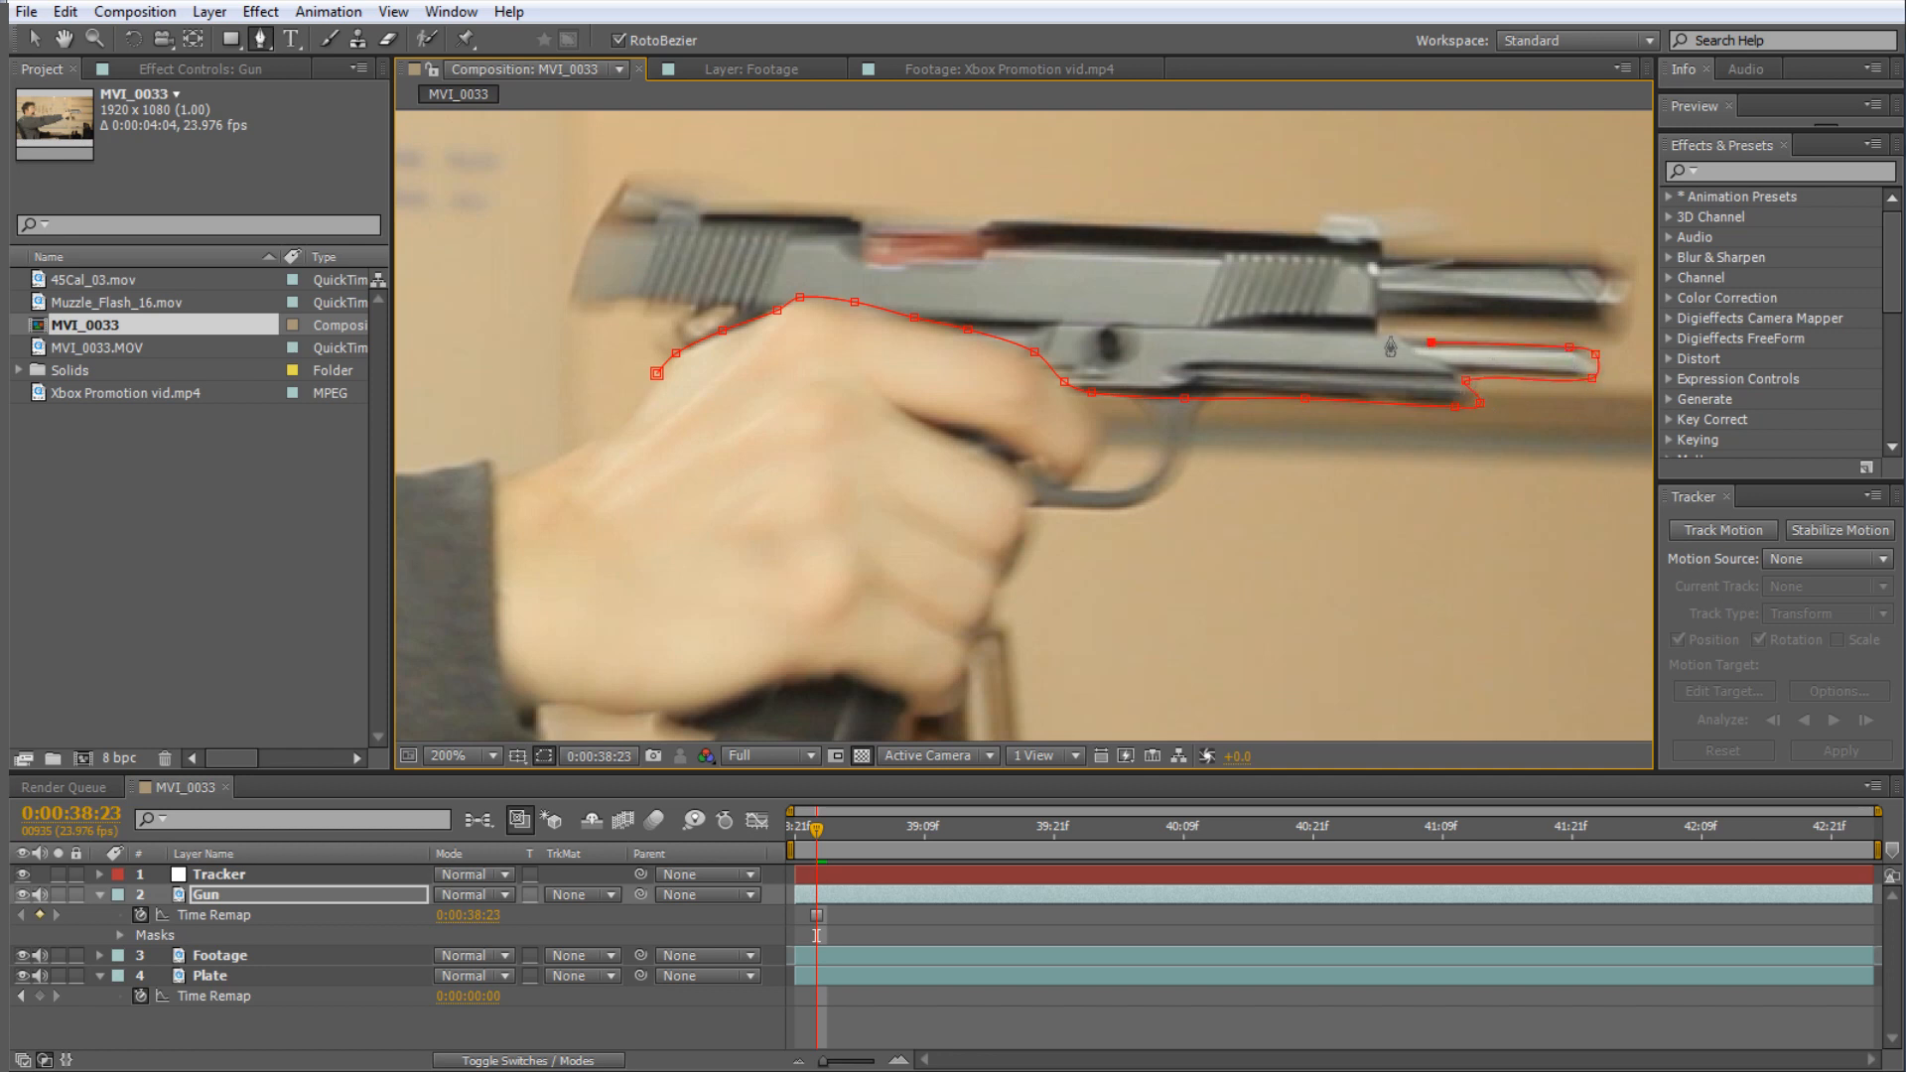
left_click(1378, 319)
left_click(1595, 329)
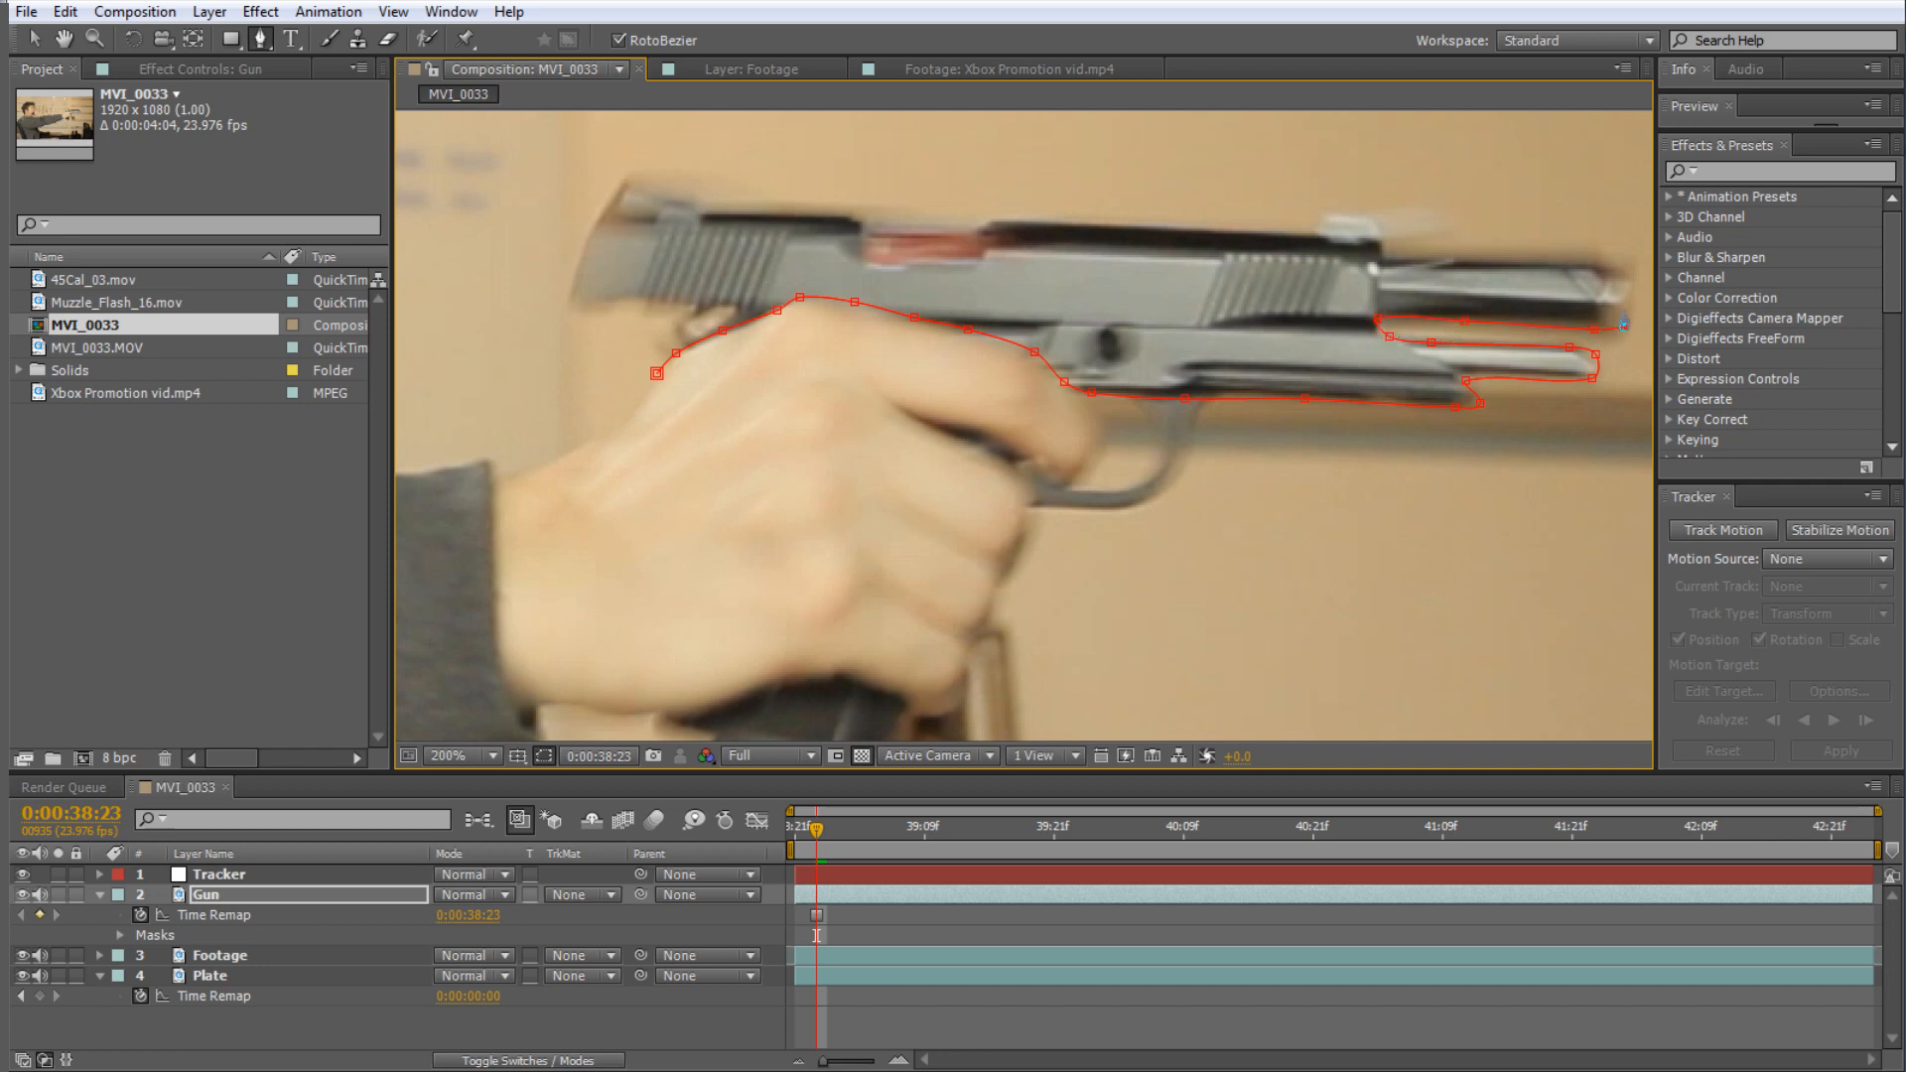
left_click(1626, 278)
left_click(1609, 270)
left_click(1370, 216)
left_click(1327, 212)
left_click(1313, 230)
left_click(1265, 232)
left_click(1125, 226)
left_click(1024, 216)
left_click(996, 218)
left_click(980, 227)
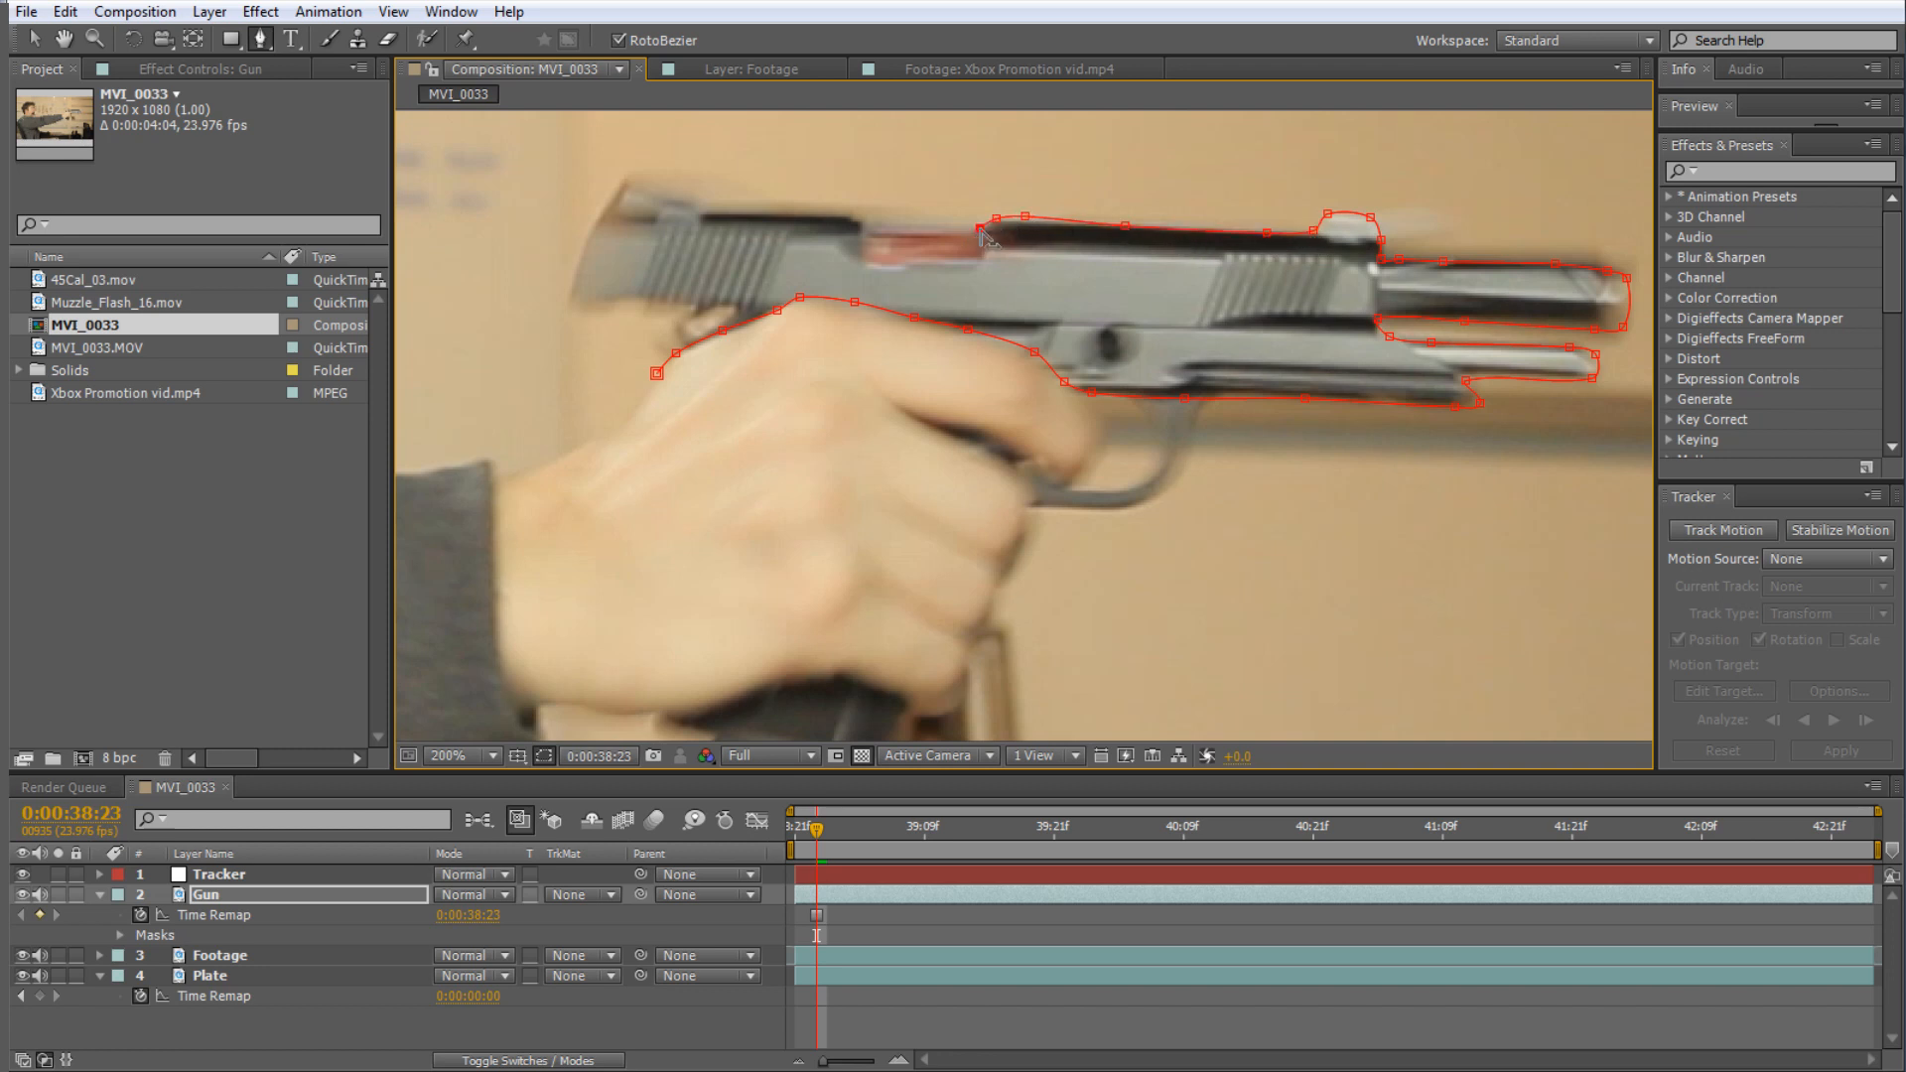
left_click(869, 220)
left_click(854, 207)
left_click(702, 209)
left_click(667, 193)
left_click(628, 175)
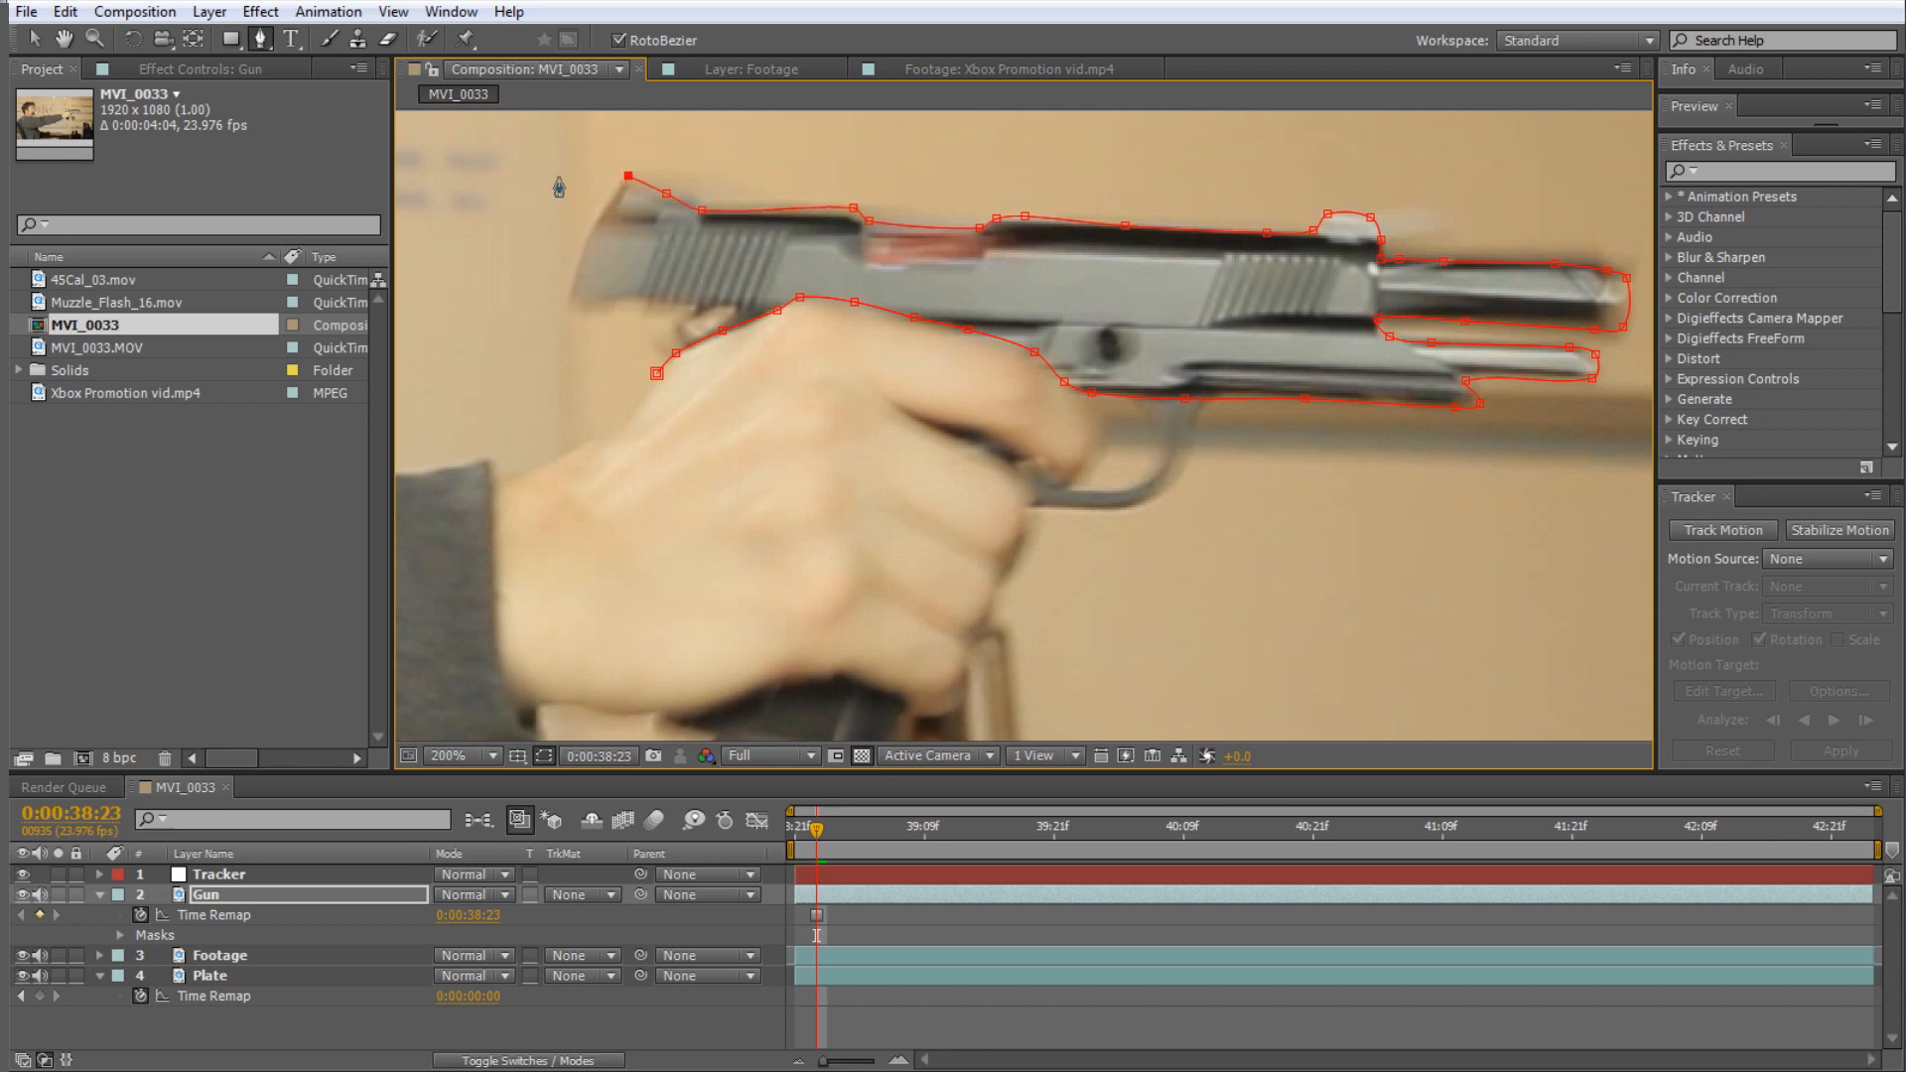
left_click(609, 197)
left_click(594, 225)
left_click(583, 253)
left_click(572, 280)
left_click(577, 301)
left_click(630, 299)
left_click(686, 304)
left_click(677, 318)
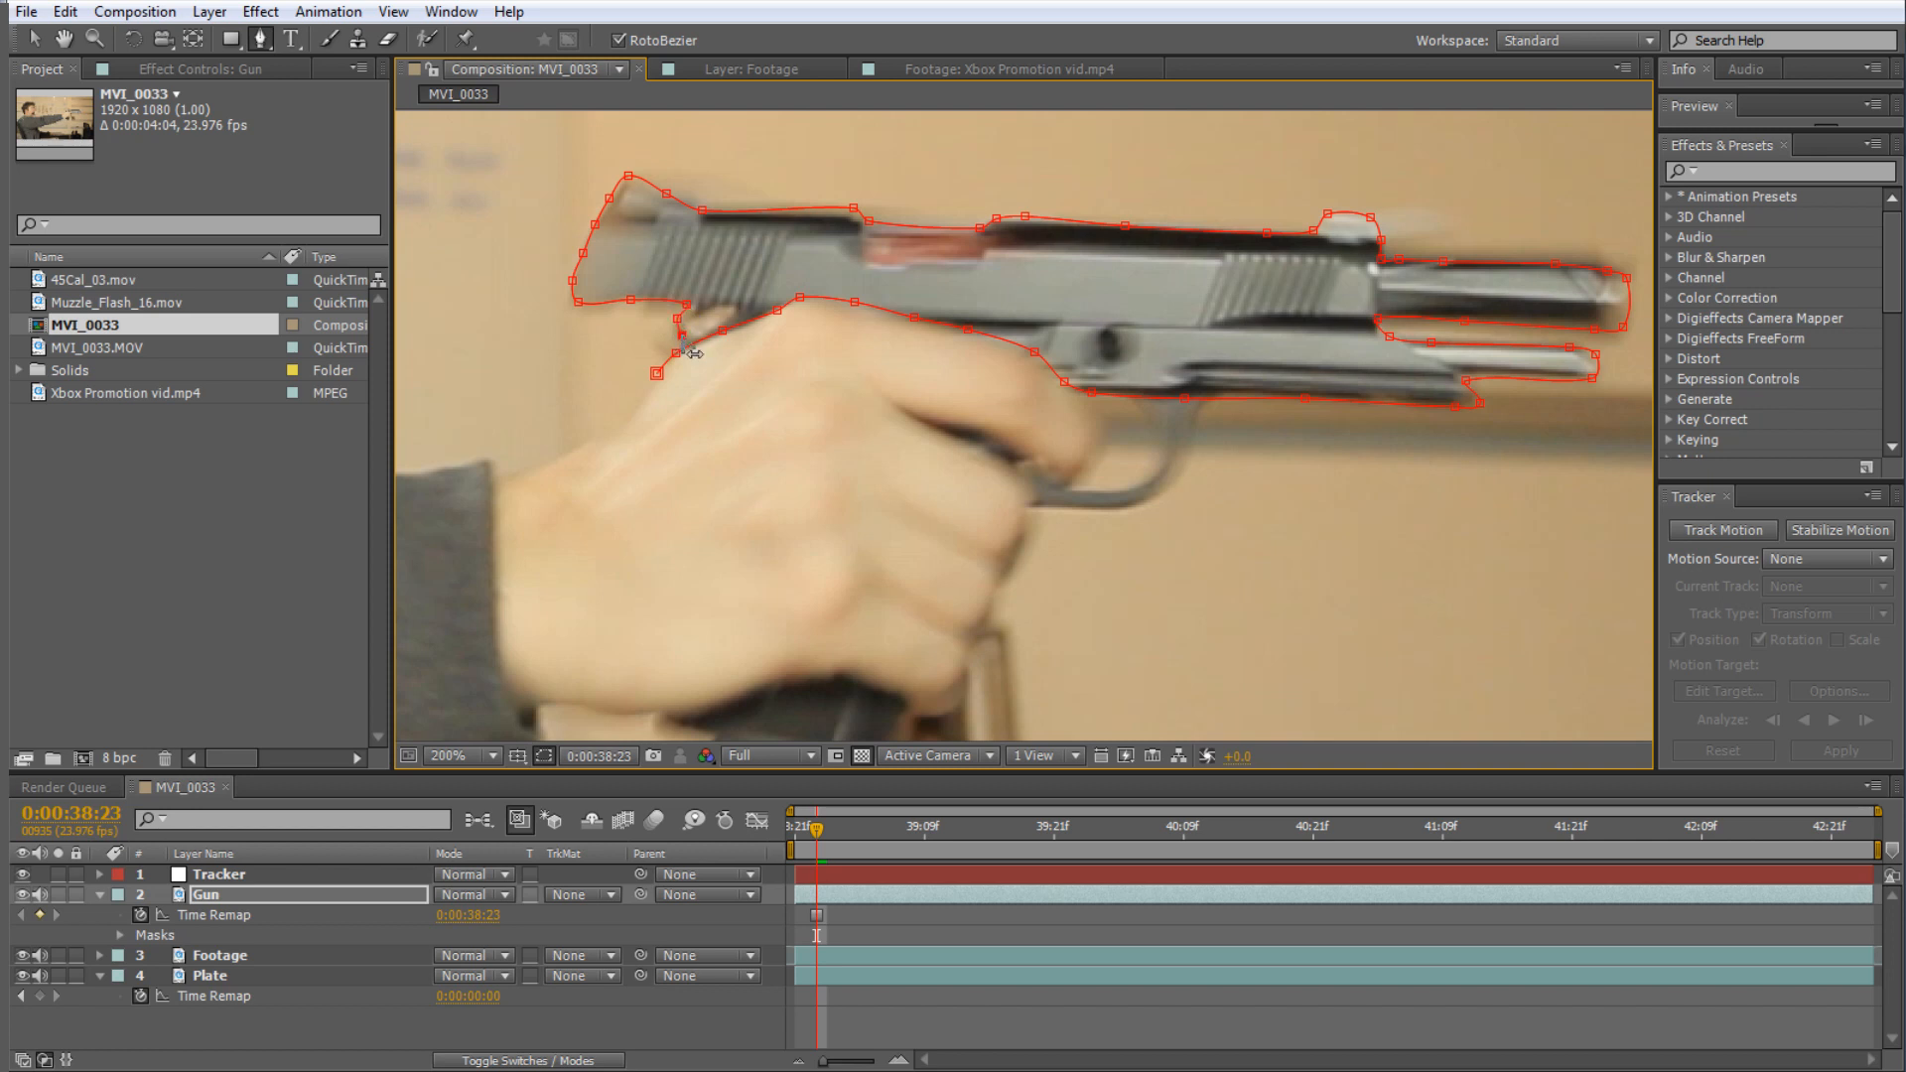
left_click(656, 373)
key("v")
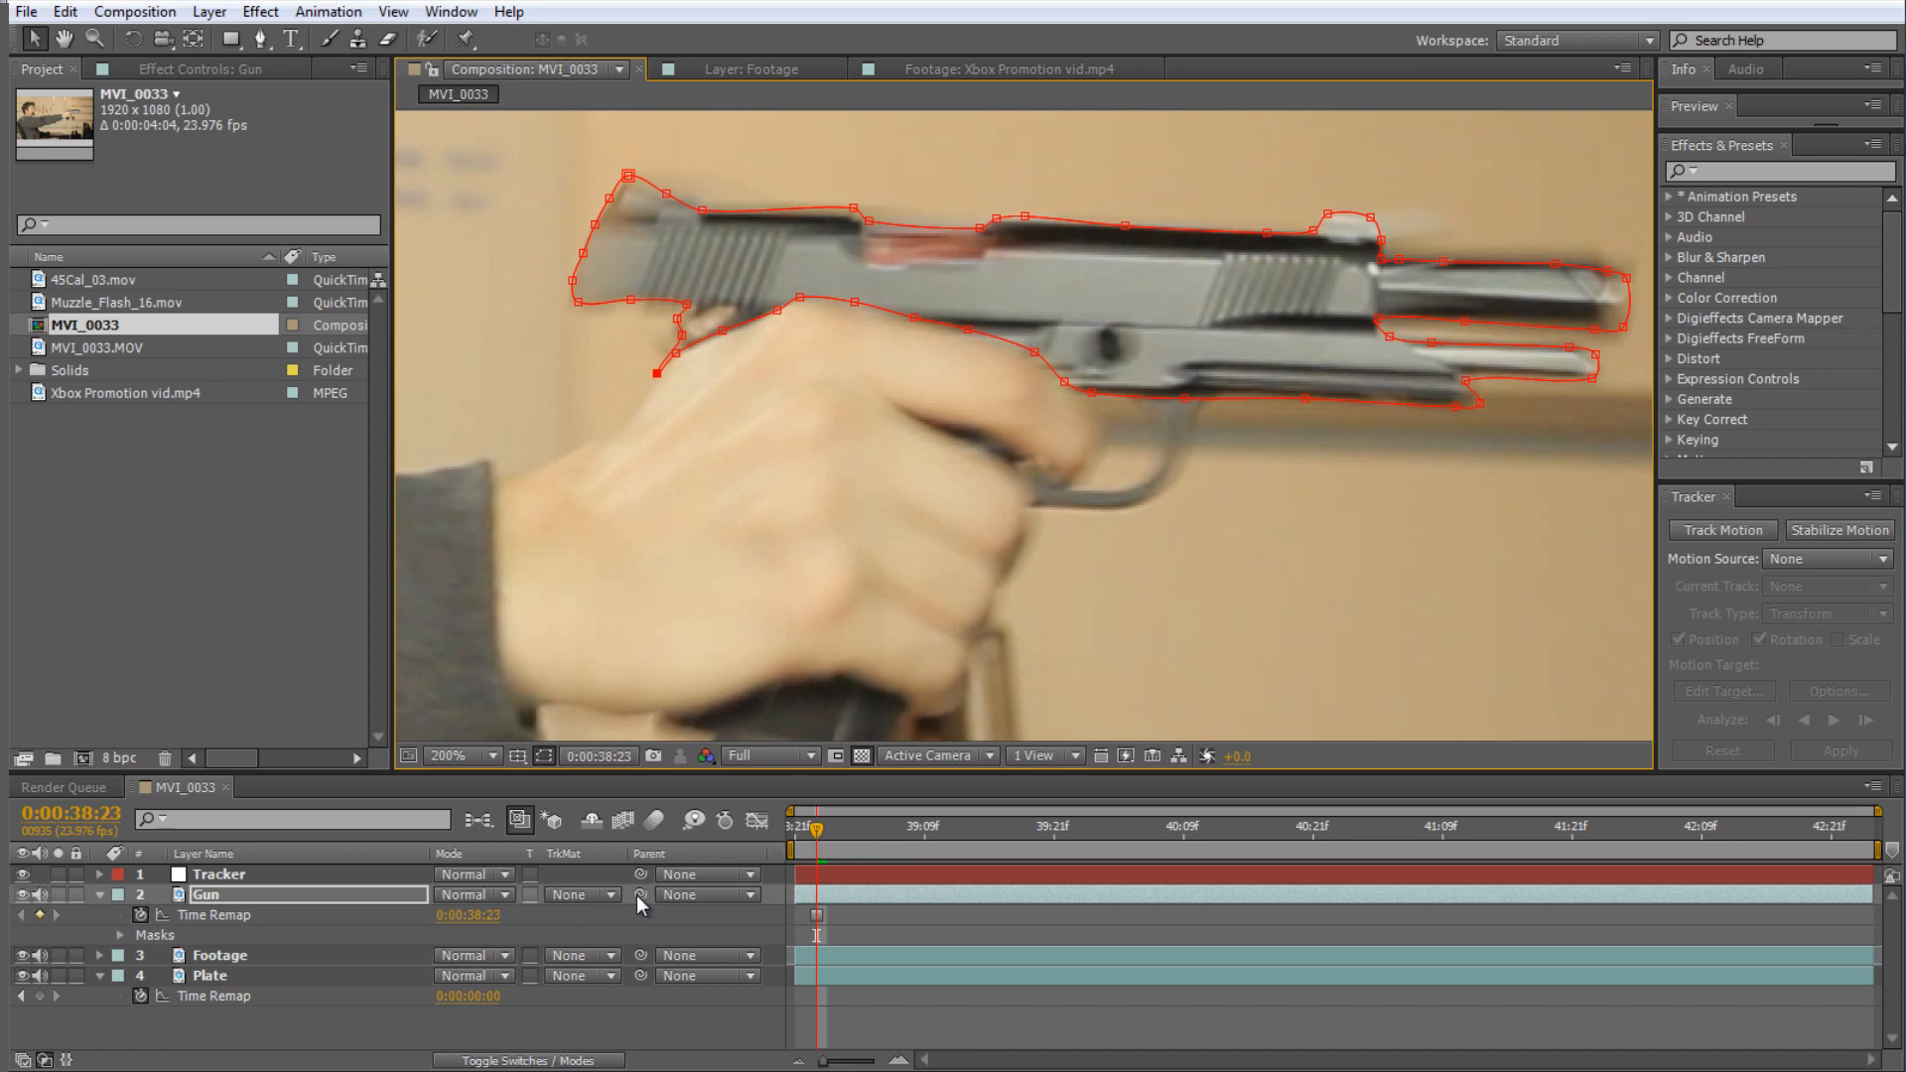
- At 0:00:39:12, move and slightly rotate the masked Gun layer counterclockwise to align it with the gun in the footage
left_click_drag(816, 829, 957, 841)
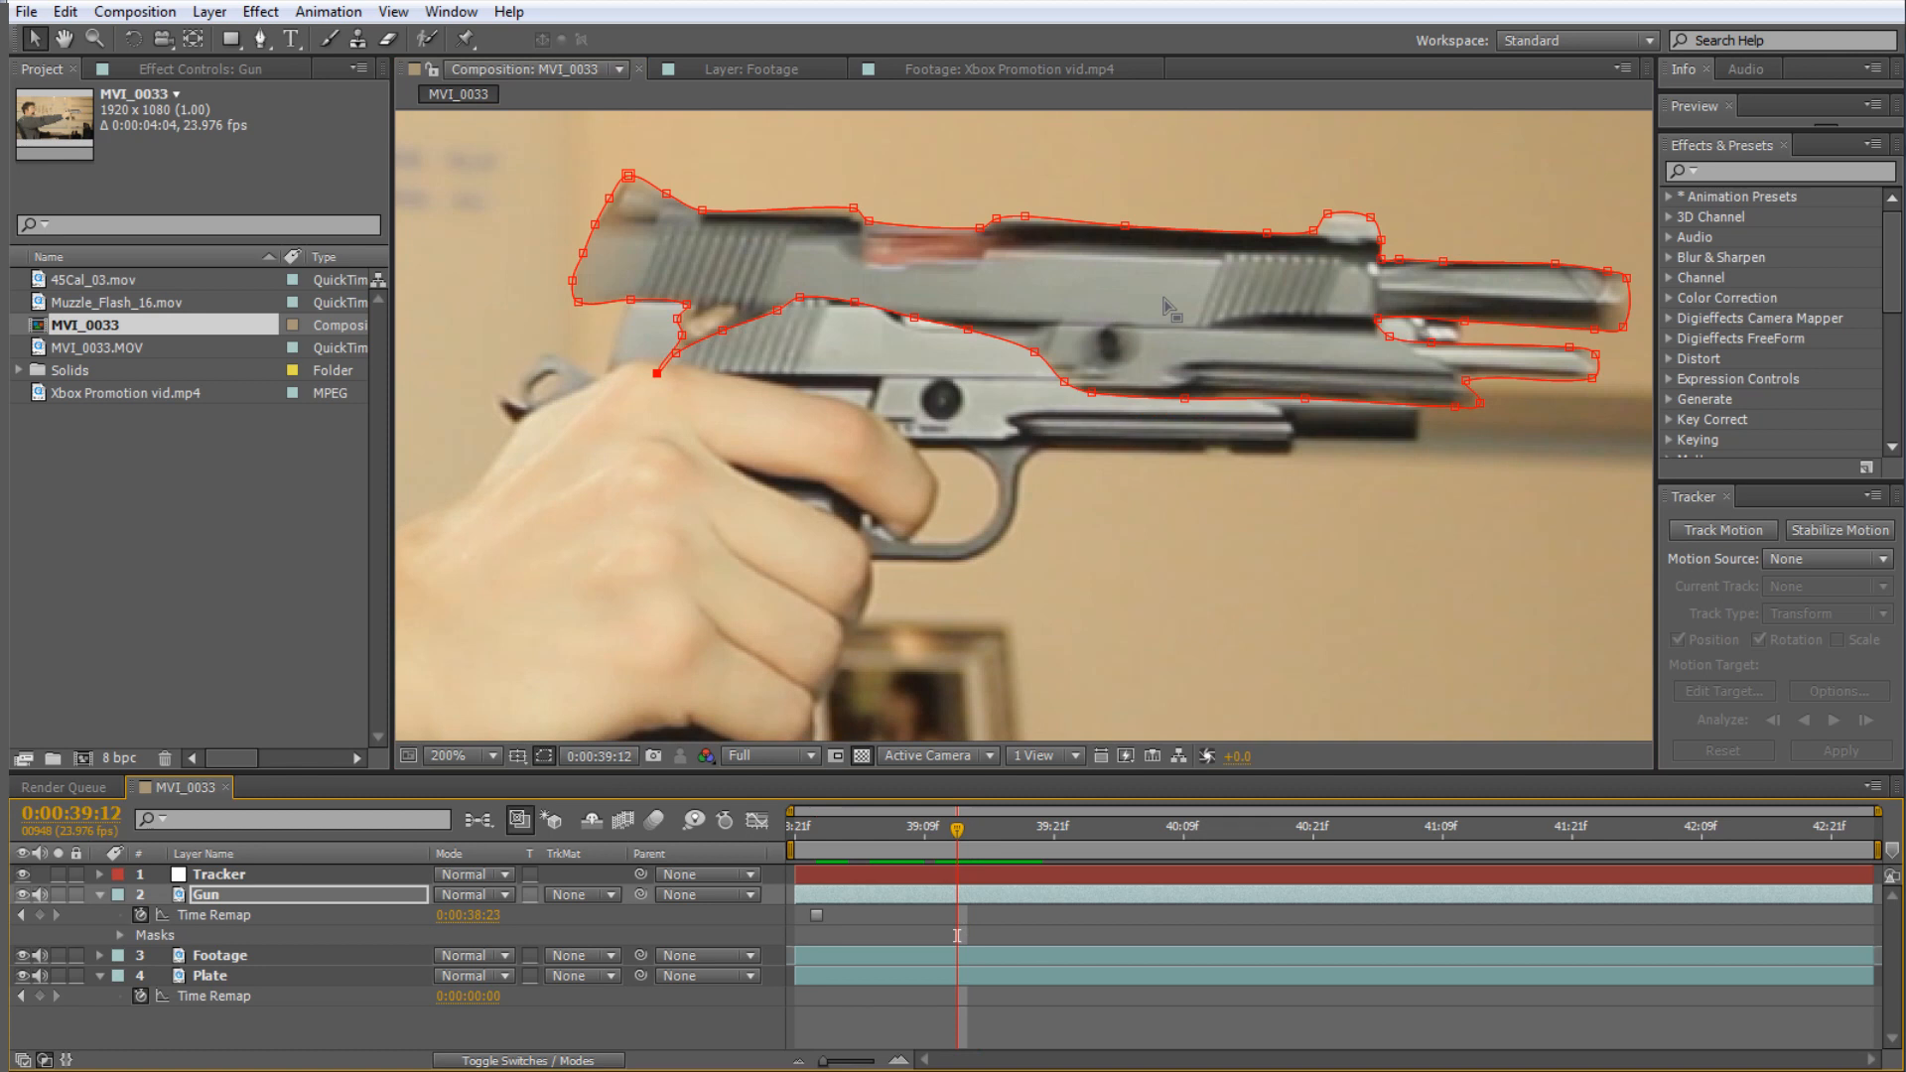
left_click_drag(1254, 290, 1086, 351)
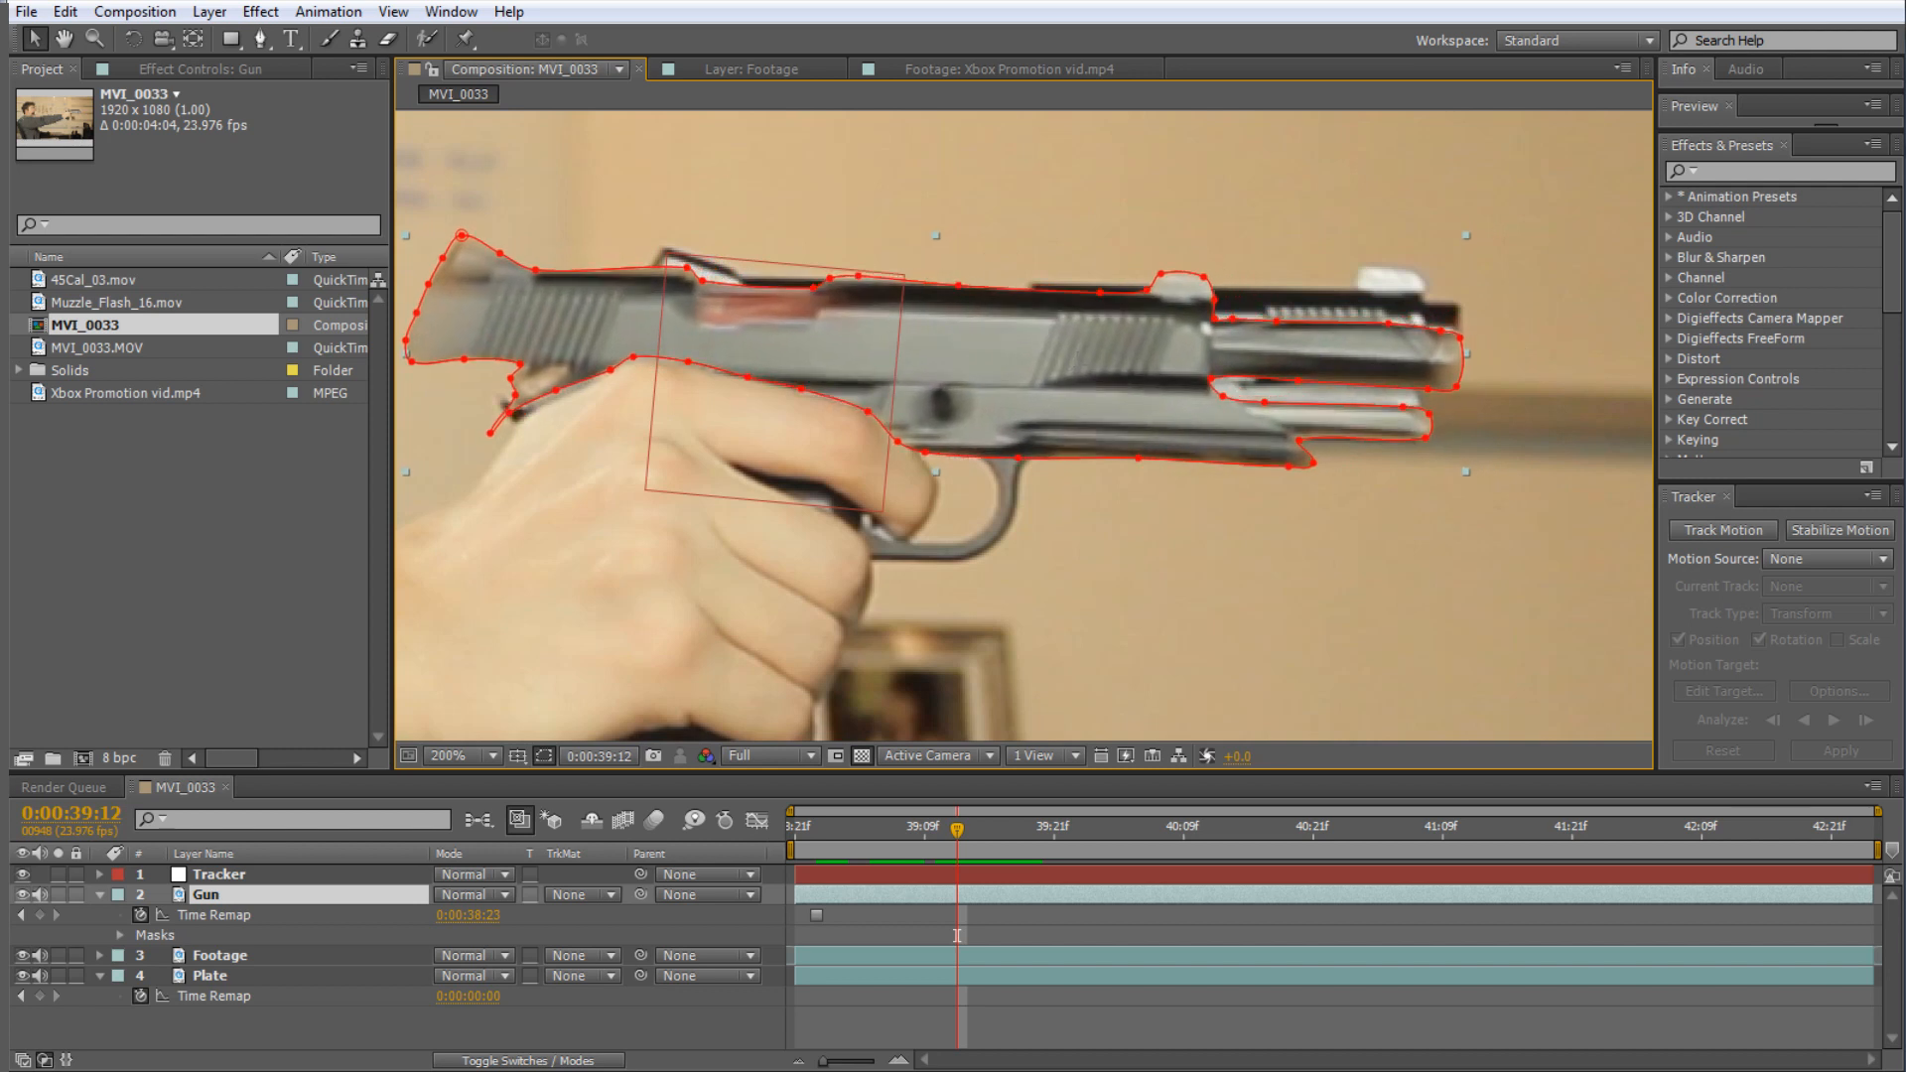
key("w")
left_click_drag(1161, 417, 1095, 377)
key("v")
key("w")
key("v")
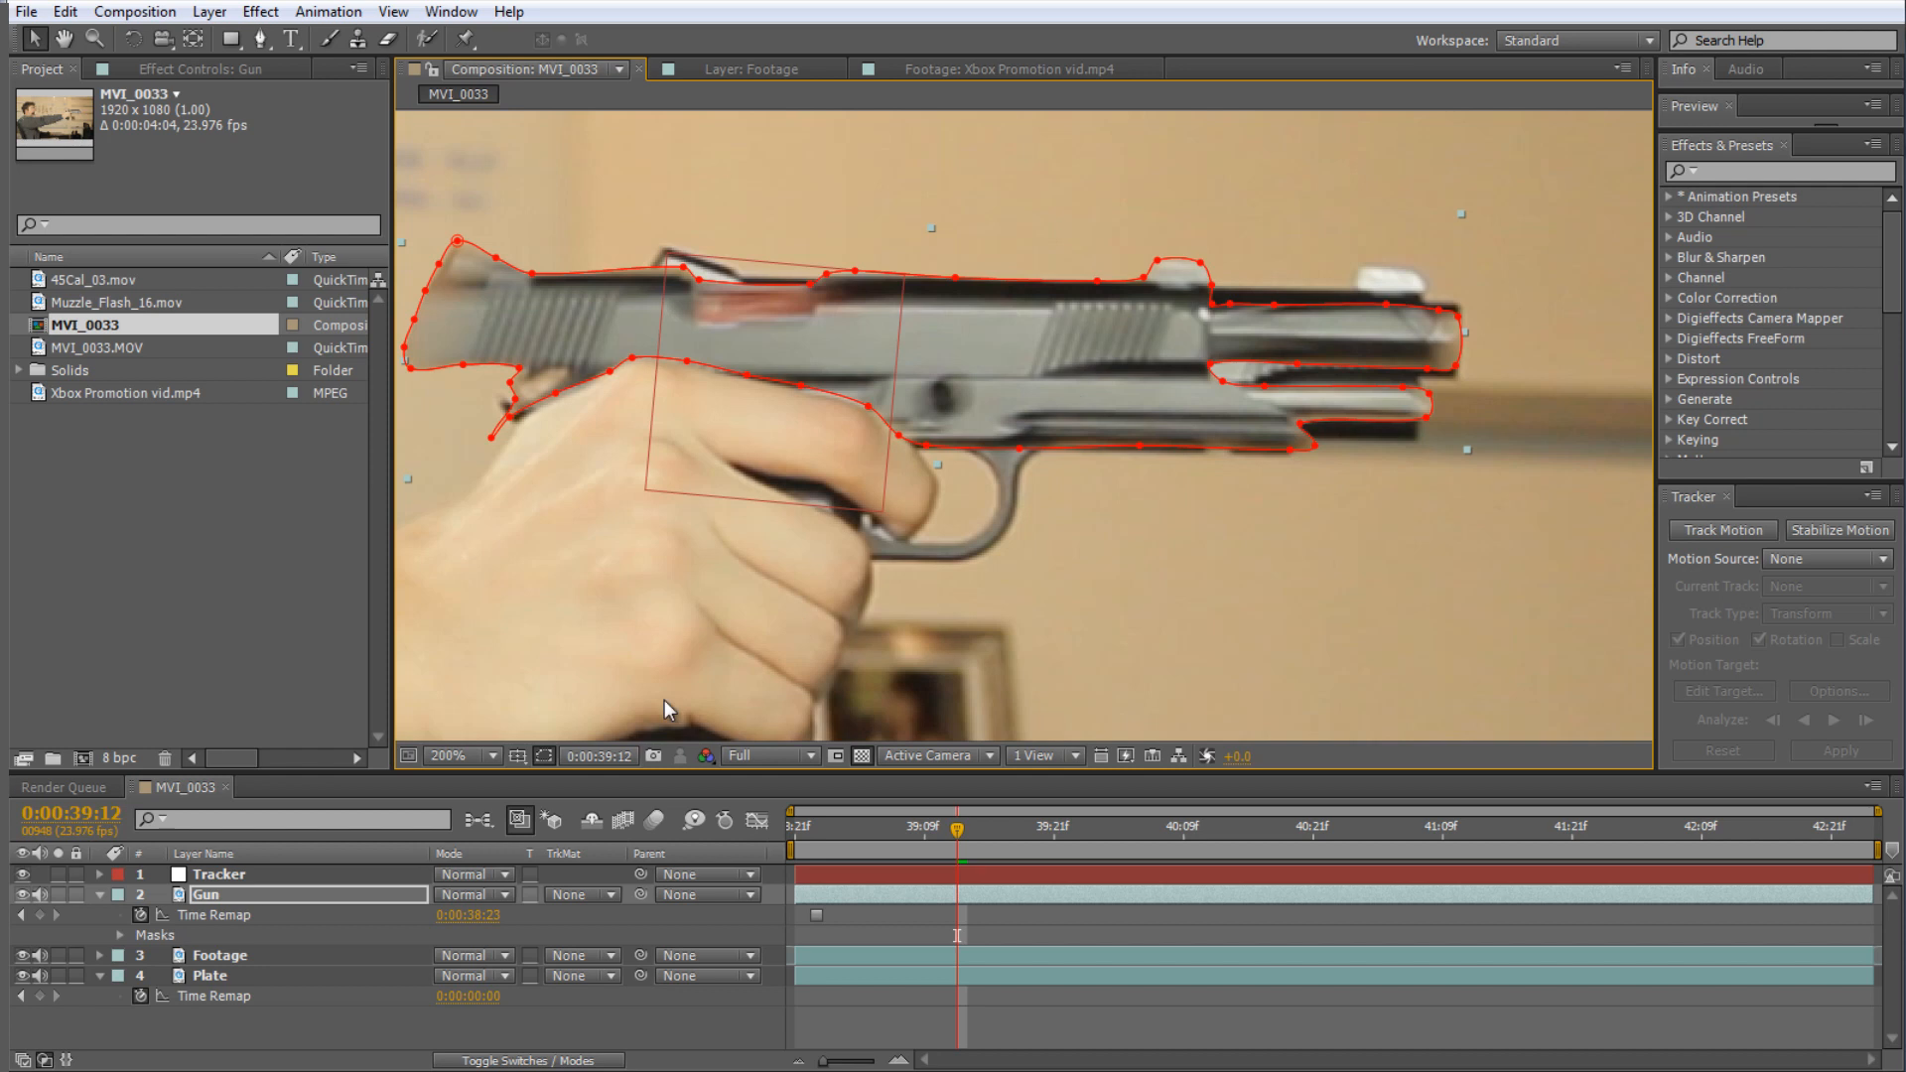
- Set the Gun mask's feather to 15 pixels and its expansion to 10 pixels
key("m")
key("m")
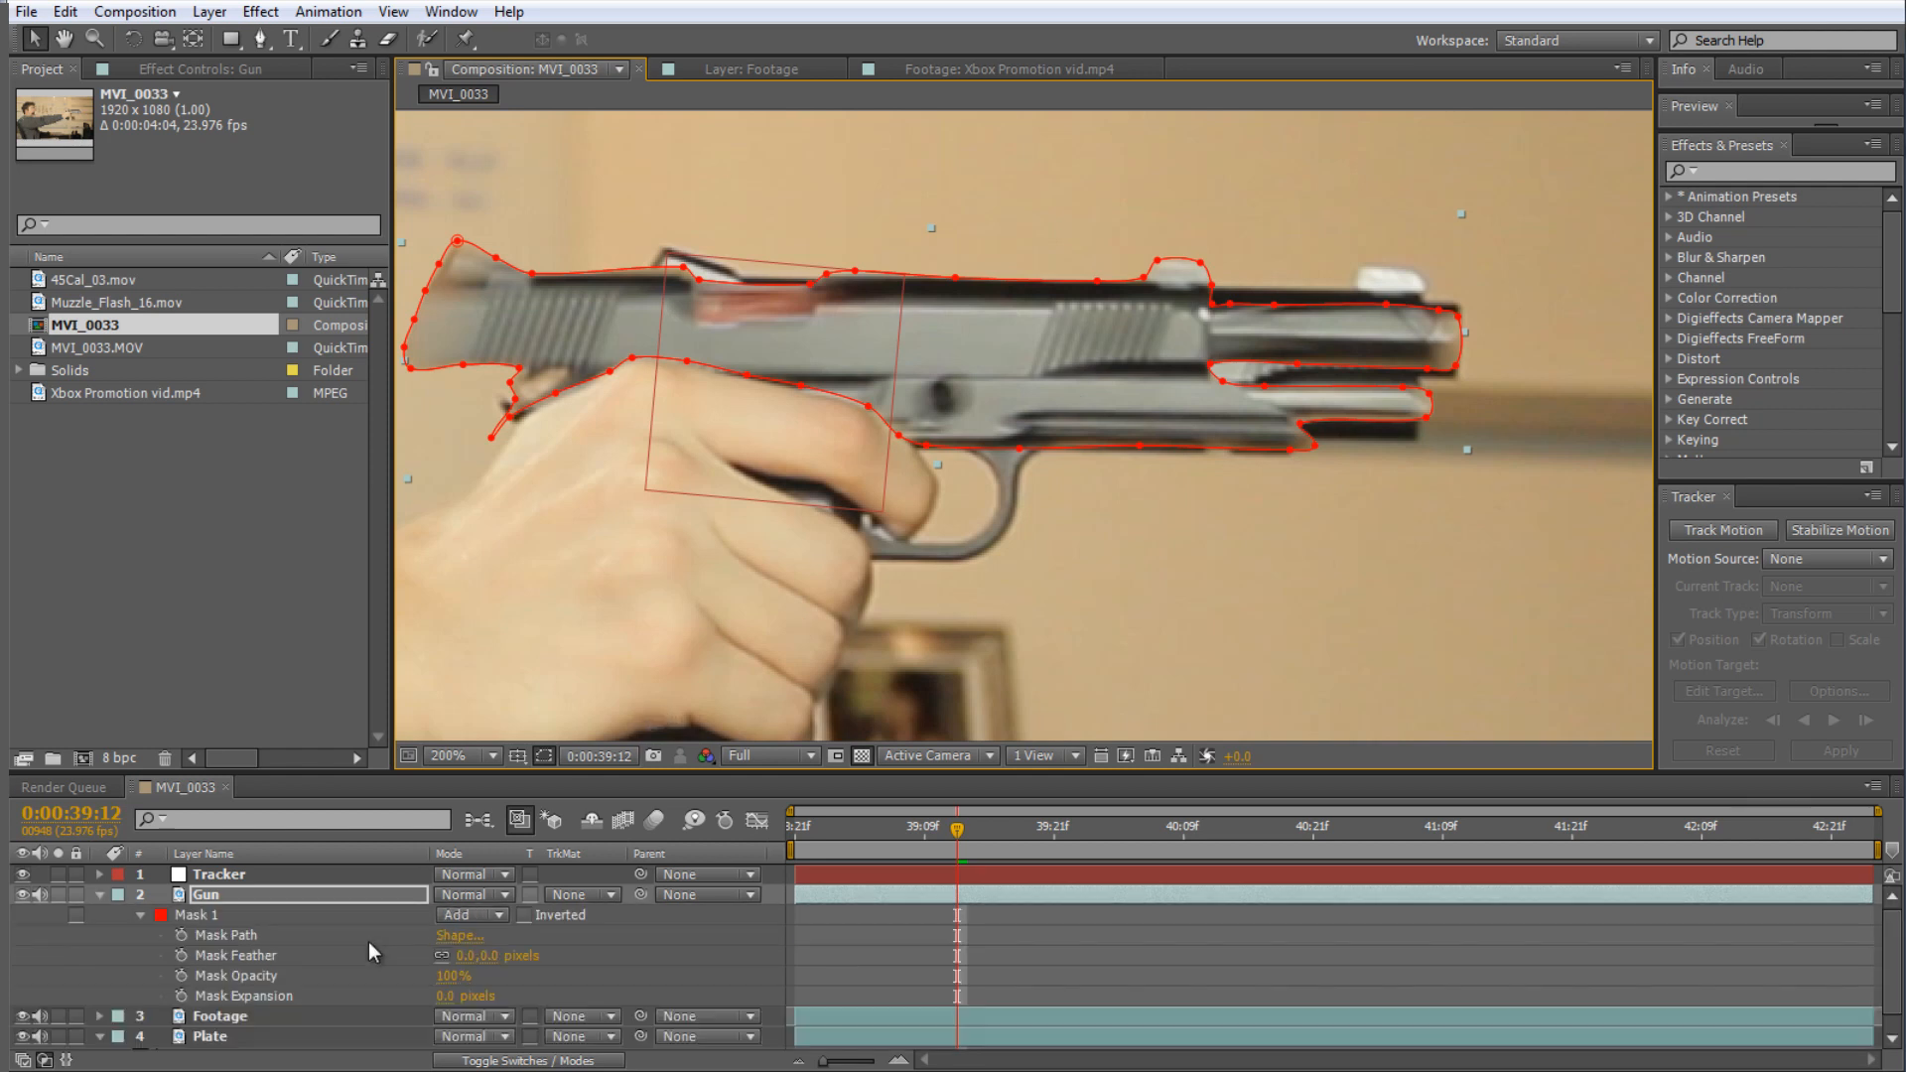
left_click(463, 958)
type("15")
key("Return")
left_click(447, 996)
type("10")
key("Return")
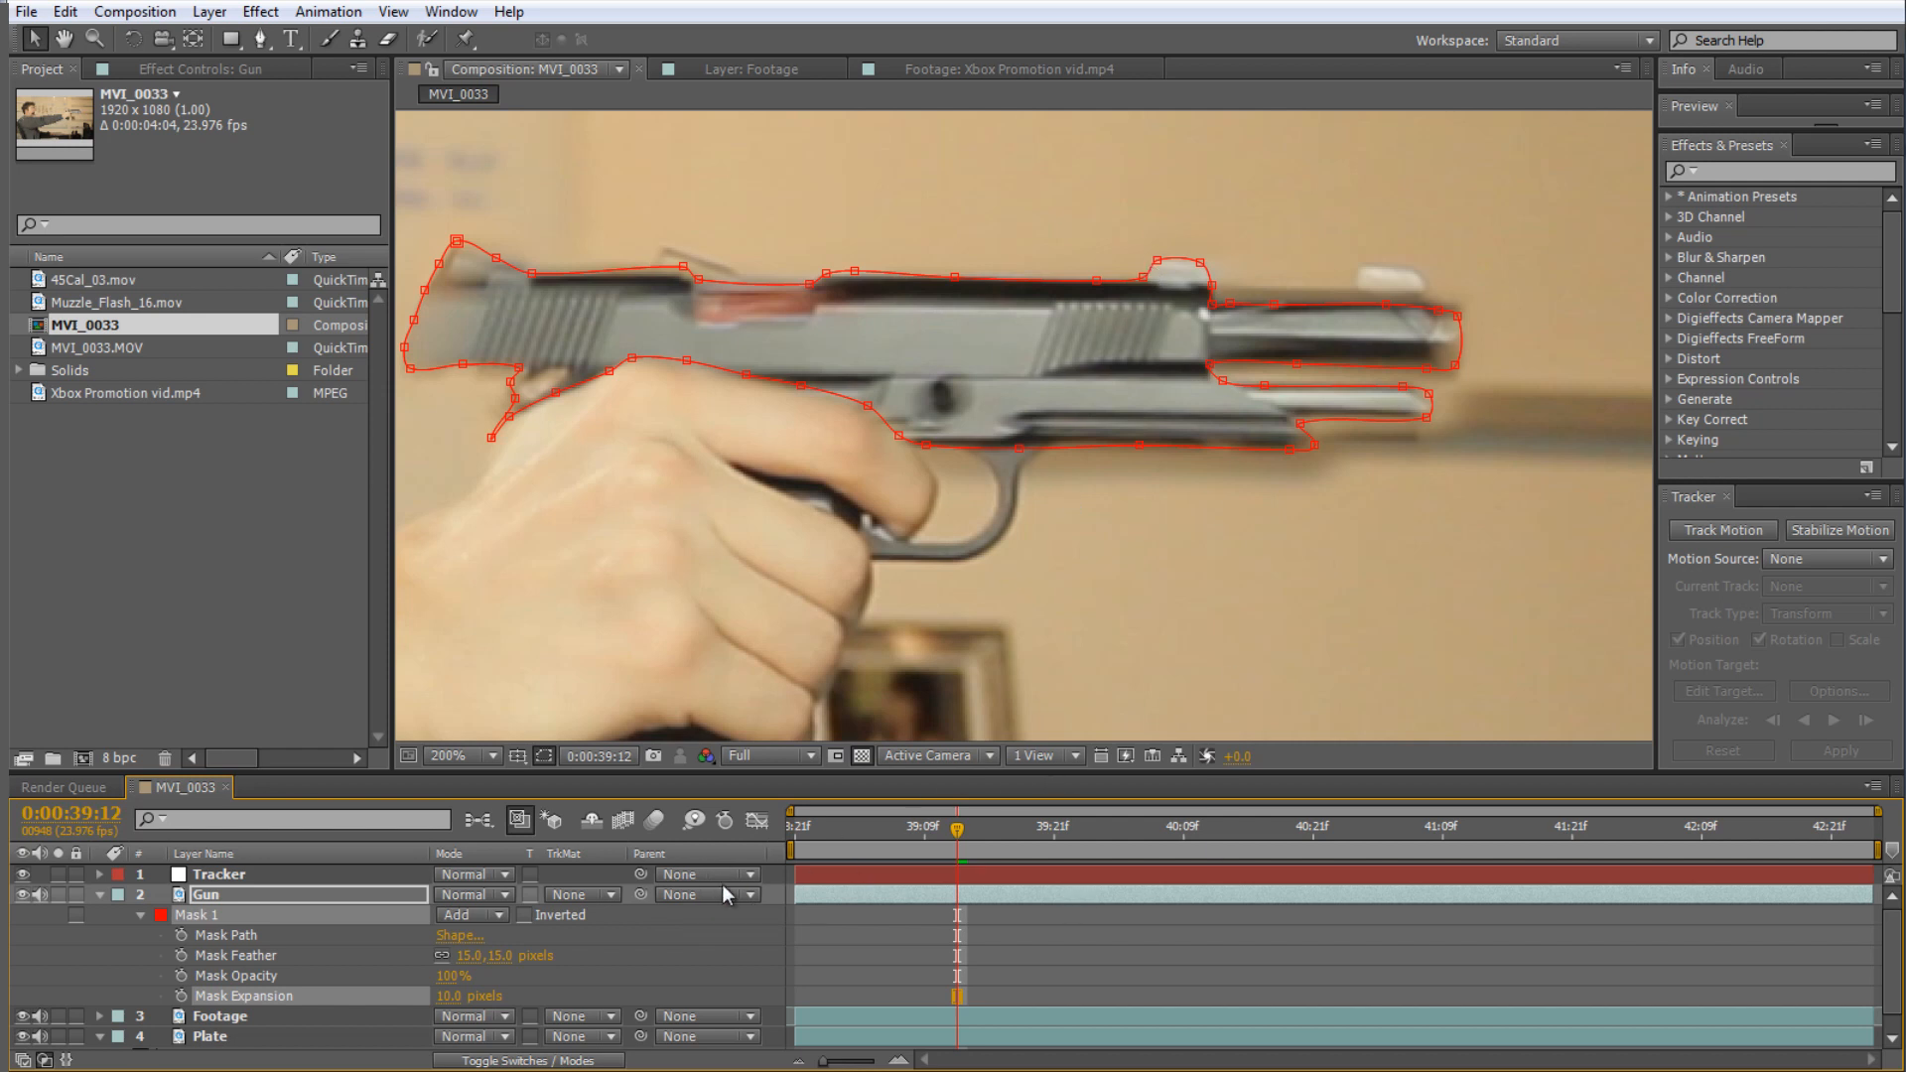
- Parent the Gun layer to the Tracker null and check that the gun follows at 0:00:40:21 and 0:00:40:16
left_click_drag(641, 895, 237, 873)
left_click_drag(958, 829, 1314, 829)
scroll(1128, 489, "down", 2)
left_click(1297, 545)
left_click_drag(839, 553, 1138, 509)
left_click(1128, 969)
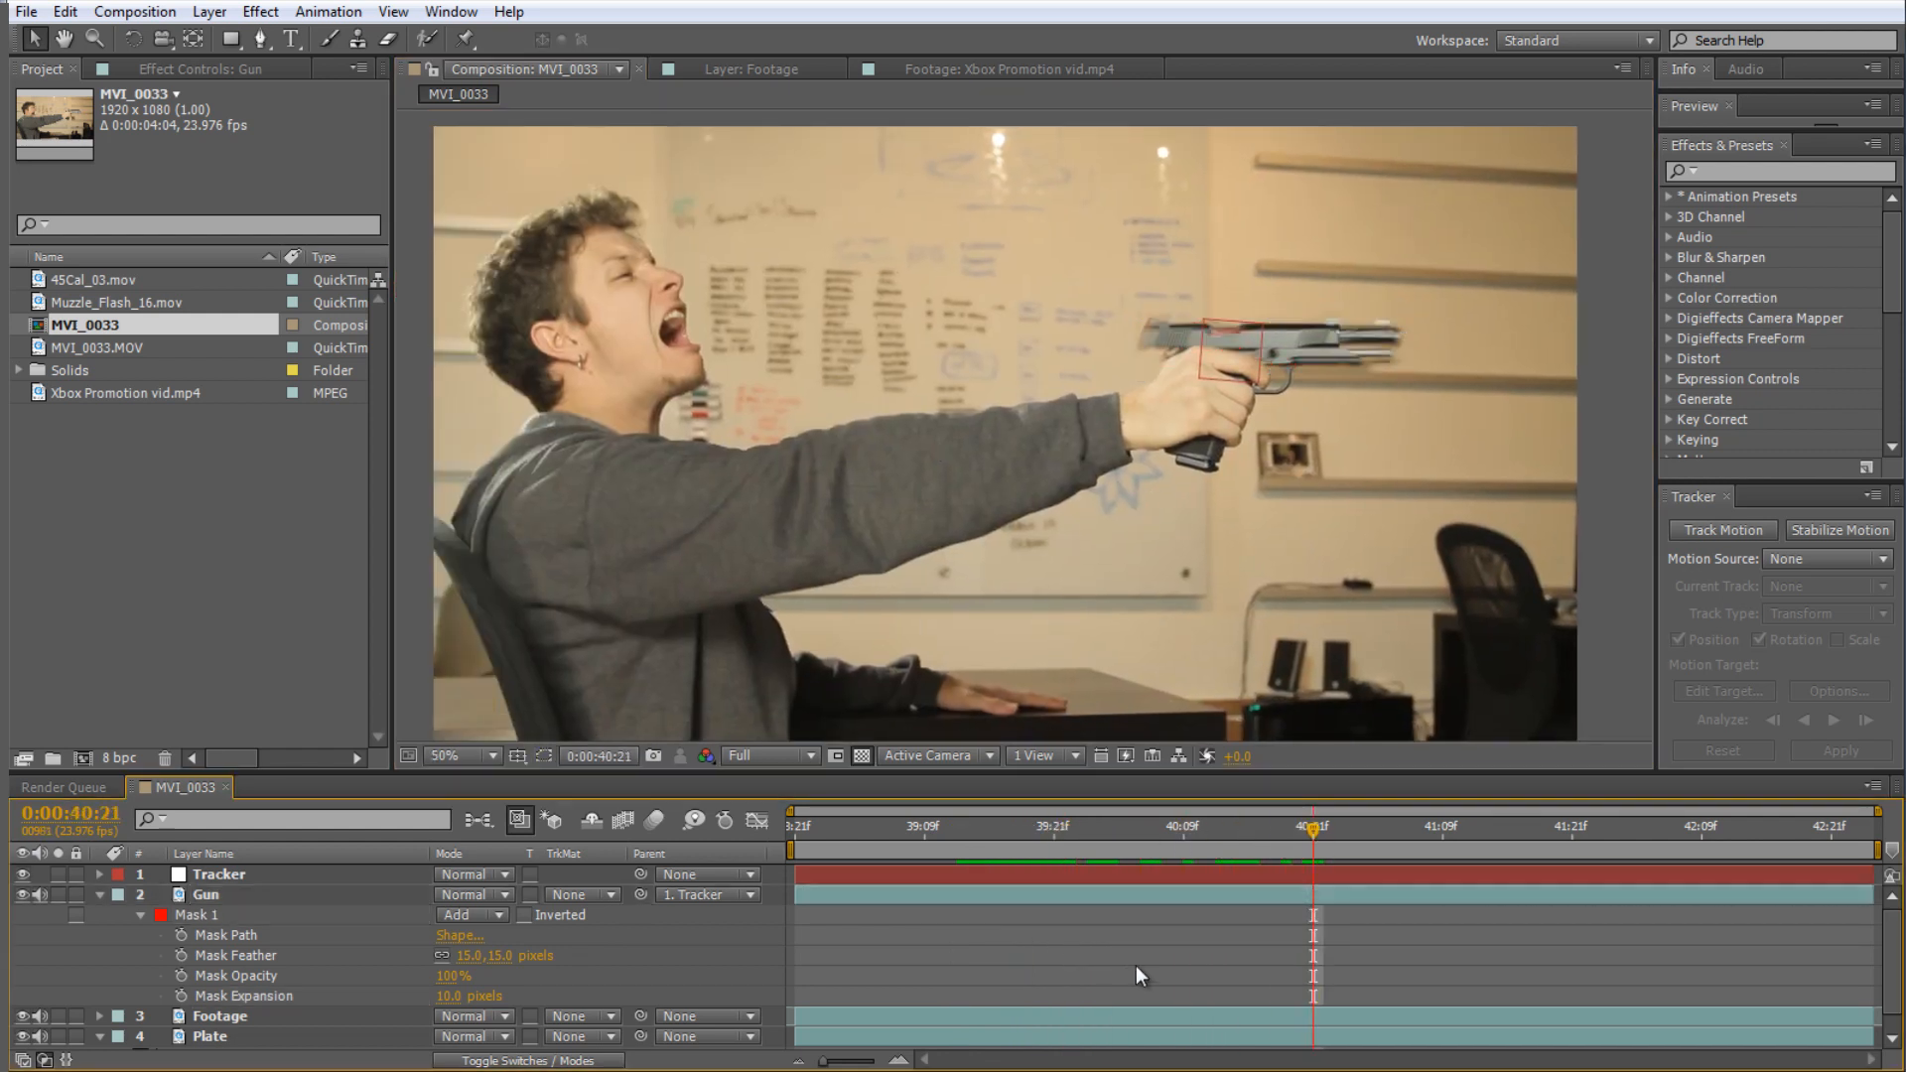
left_click_drag(1304, 830, 1264, 820)
- Inspect the Gun layer in its own viewer, and close that viewer and the Xbox Promotion vid.mp4 footage viewer
double_click(208, 896)
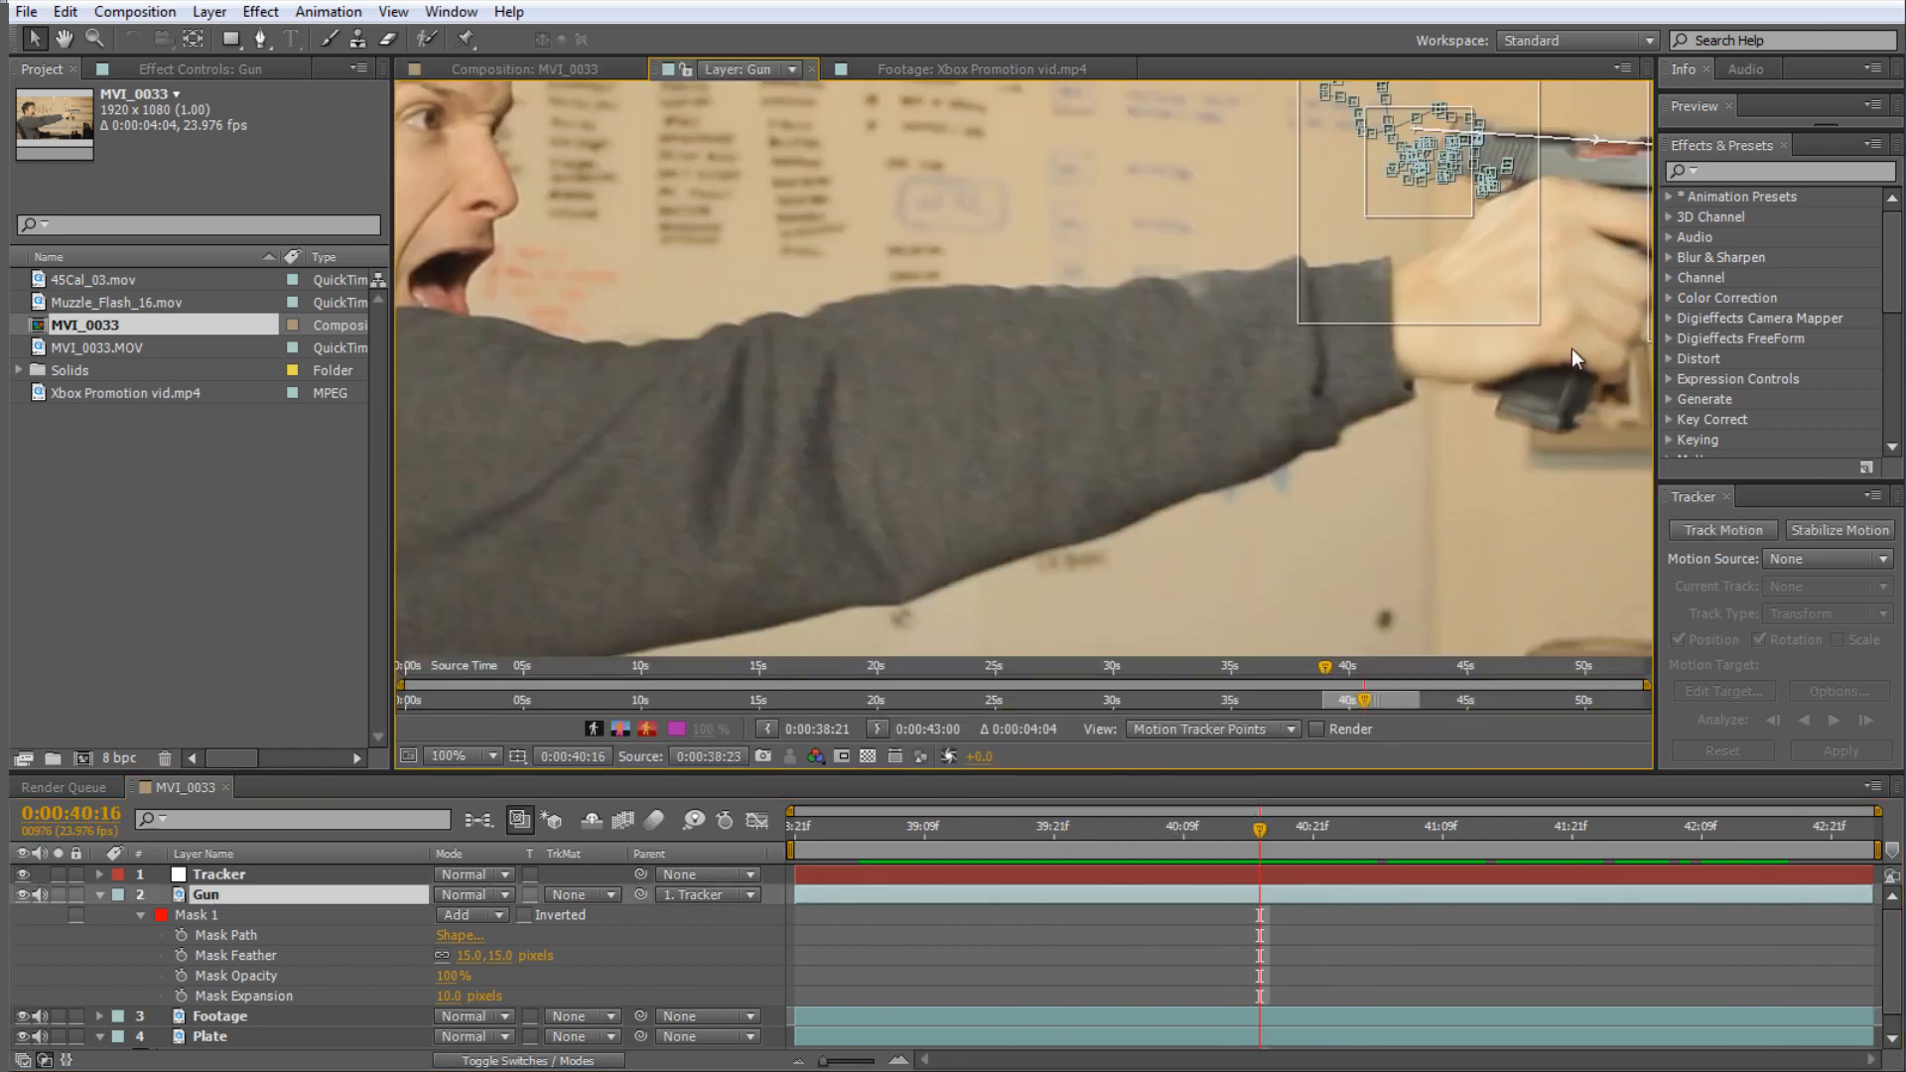
left_click_drag(1537, 278, 1114, 444)
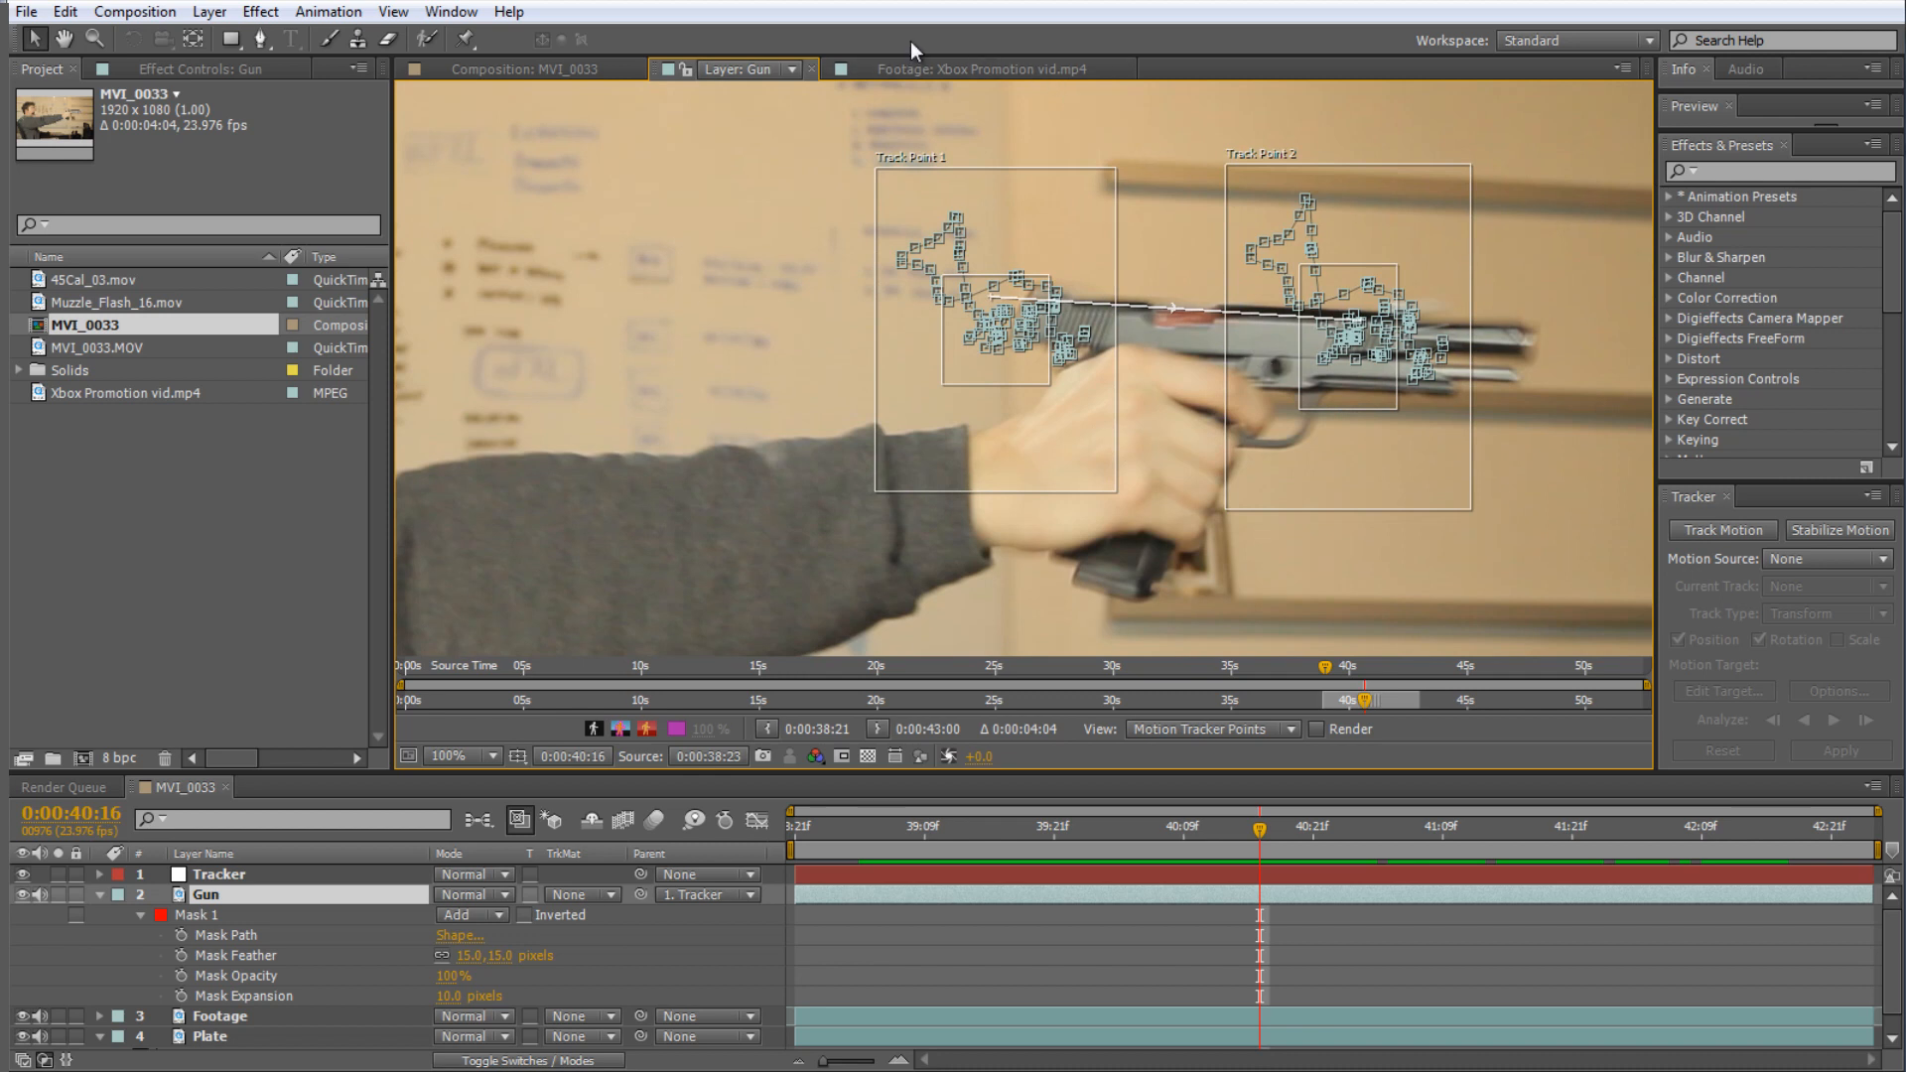
left_click(812, 69)
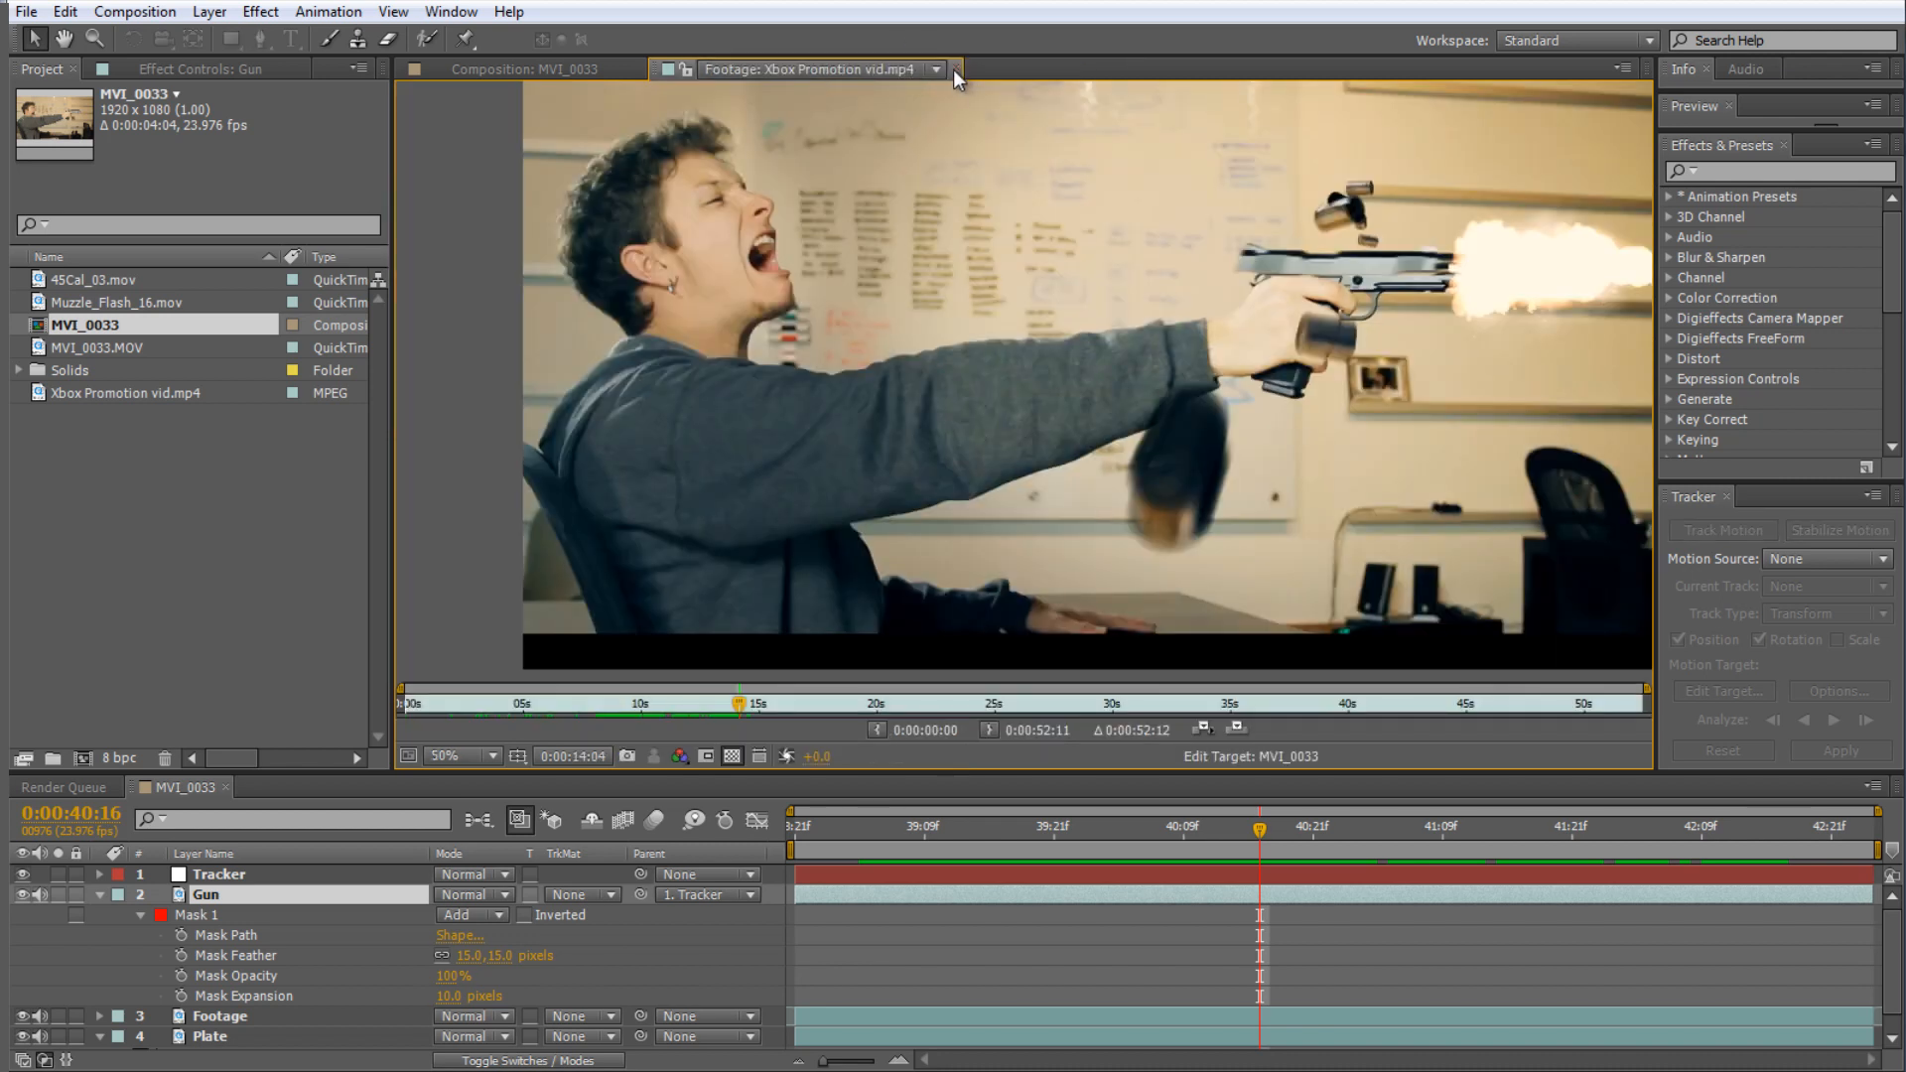
left_click(954, 70)
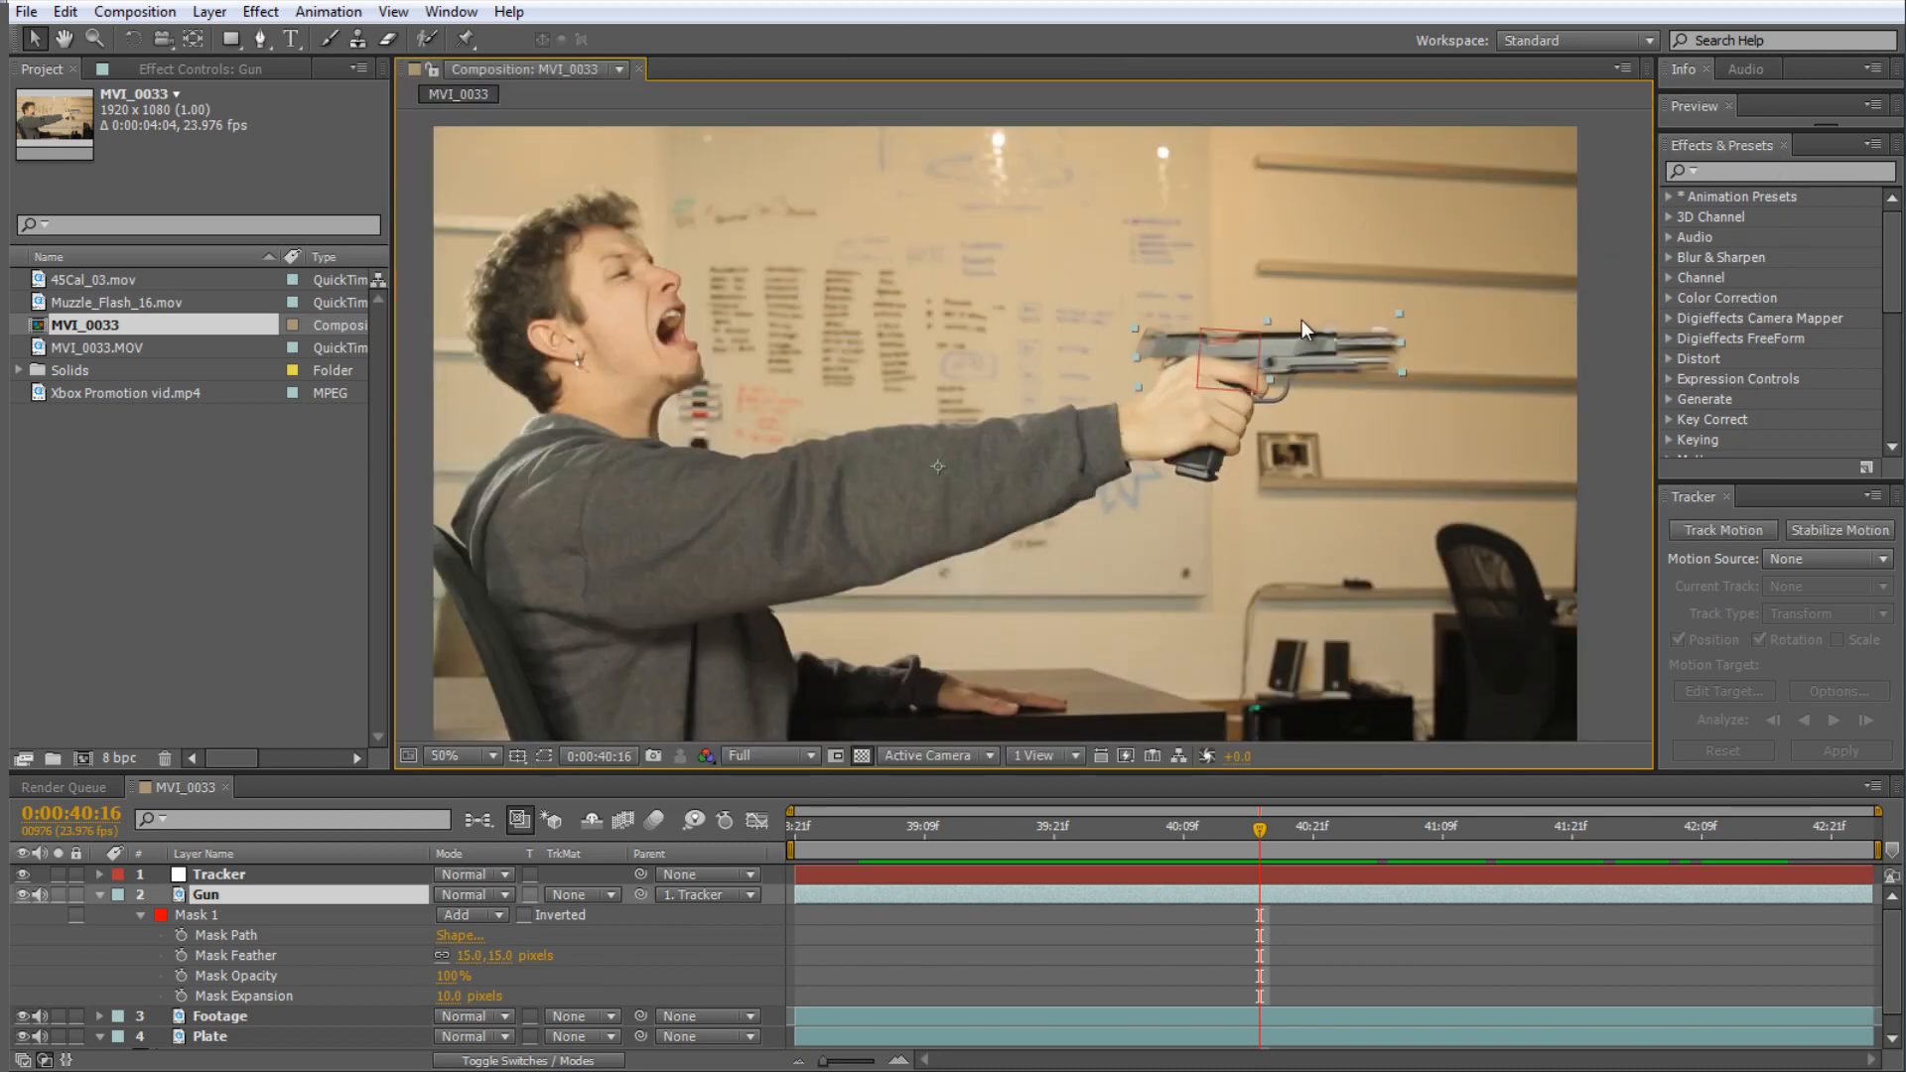
- Apply Hue/Saturation to the Gun layer and set the saturation of its Reds channel to -100
left_click(1754, 169)
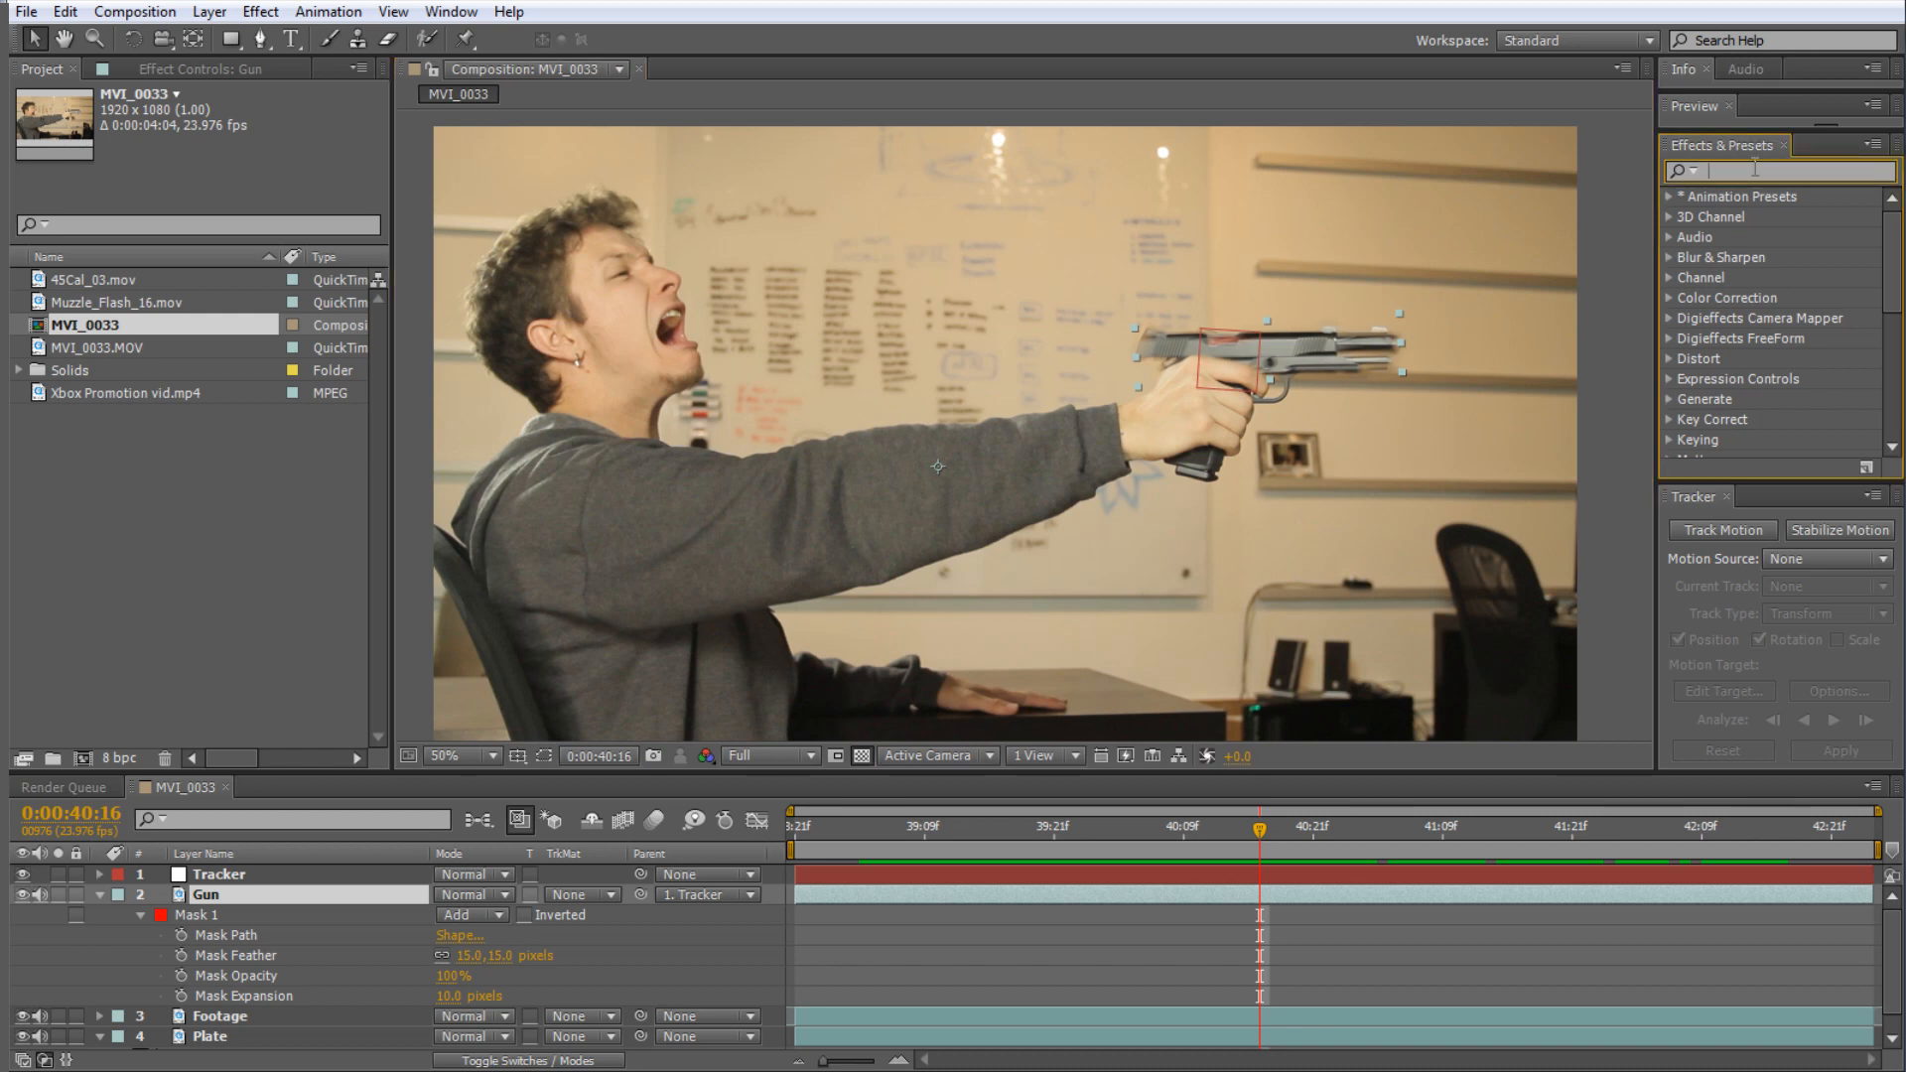
type("hue")
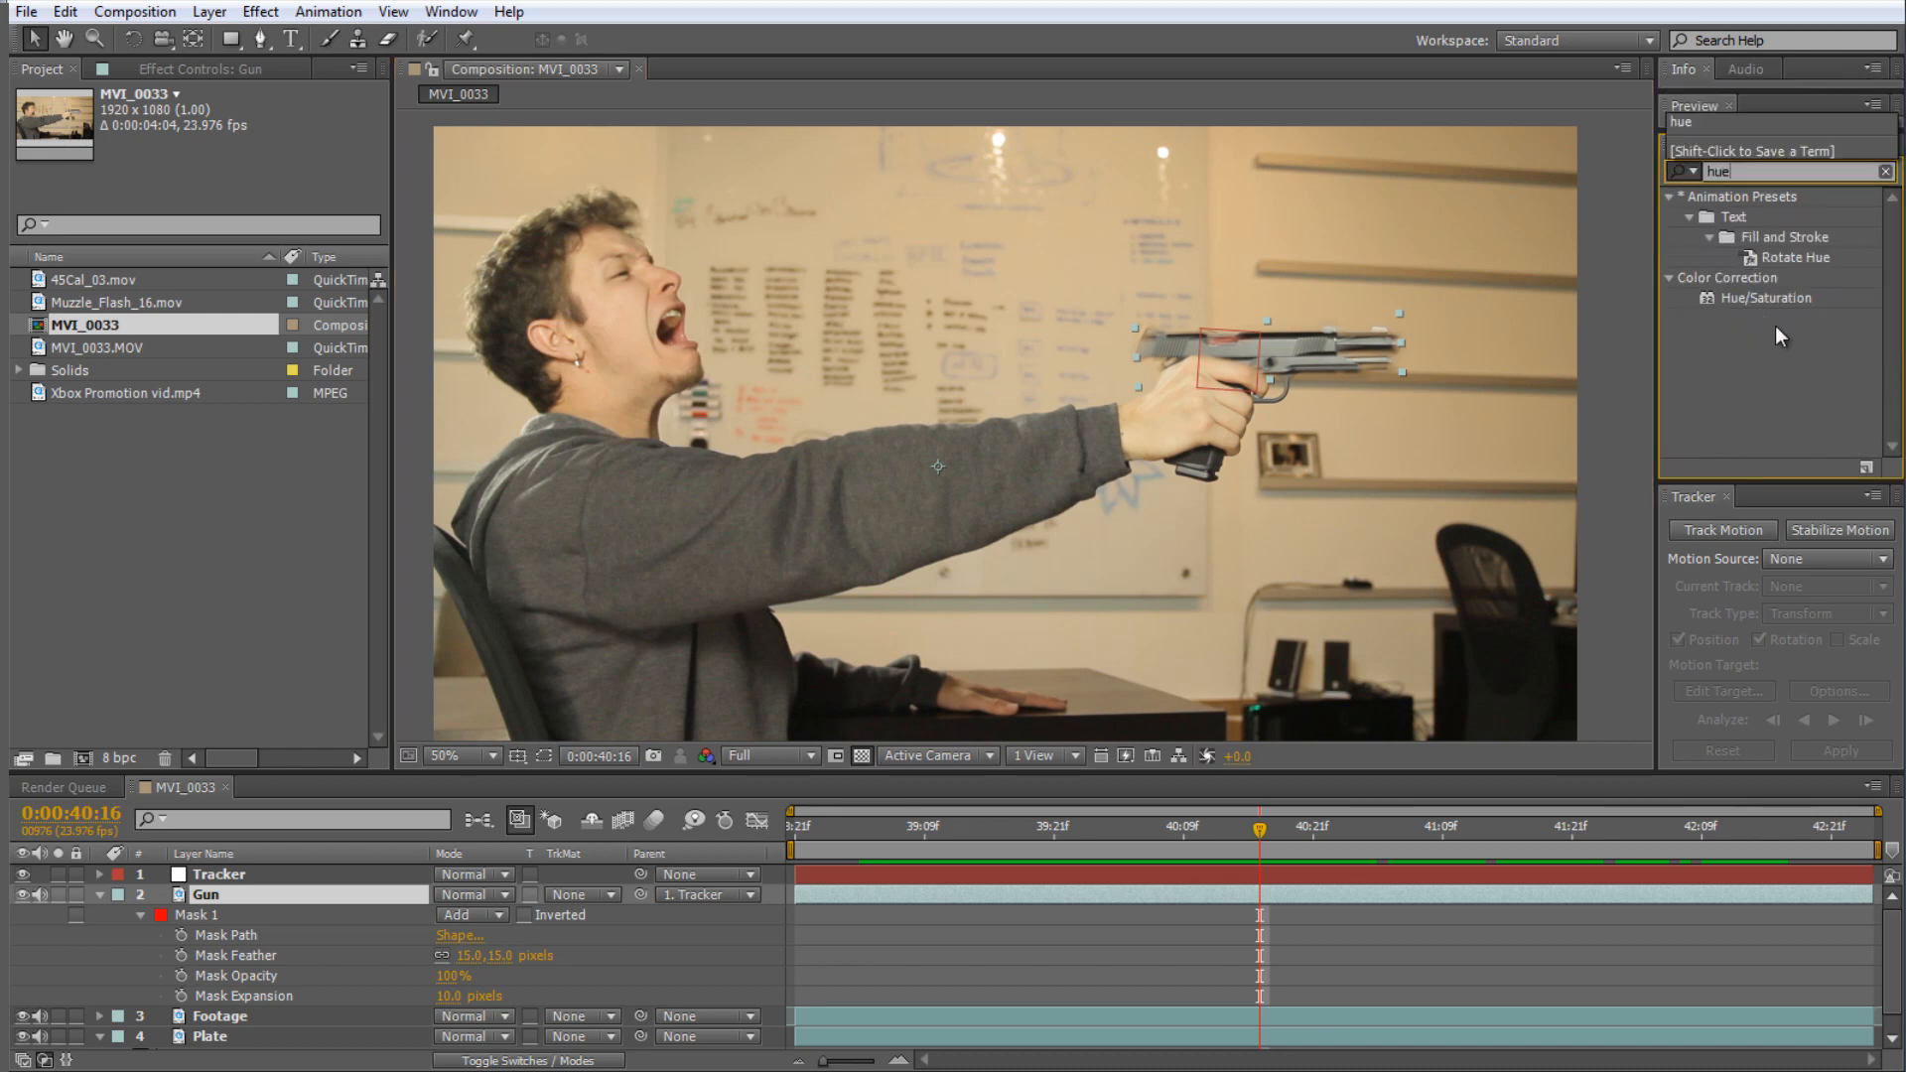
double_click(1772, 300)
left_click(274, 135)
left_click(295, 189)
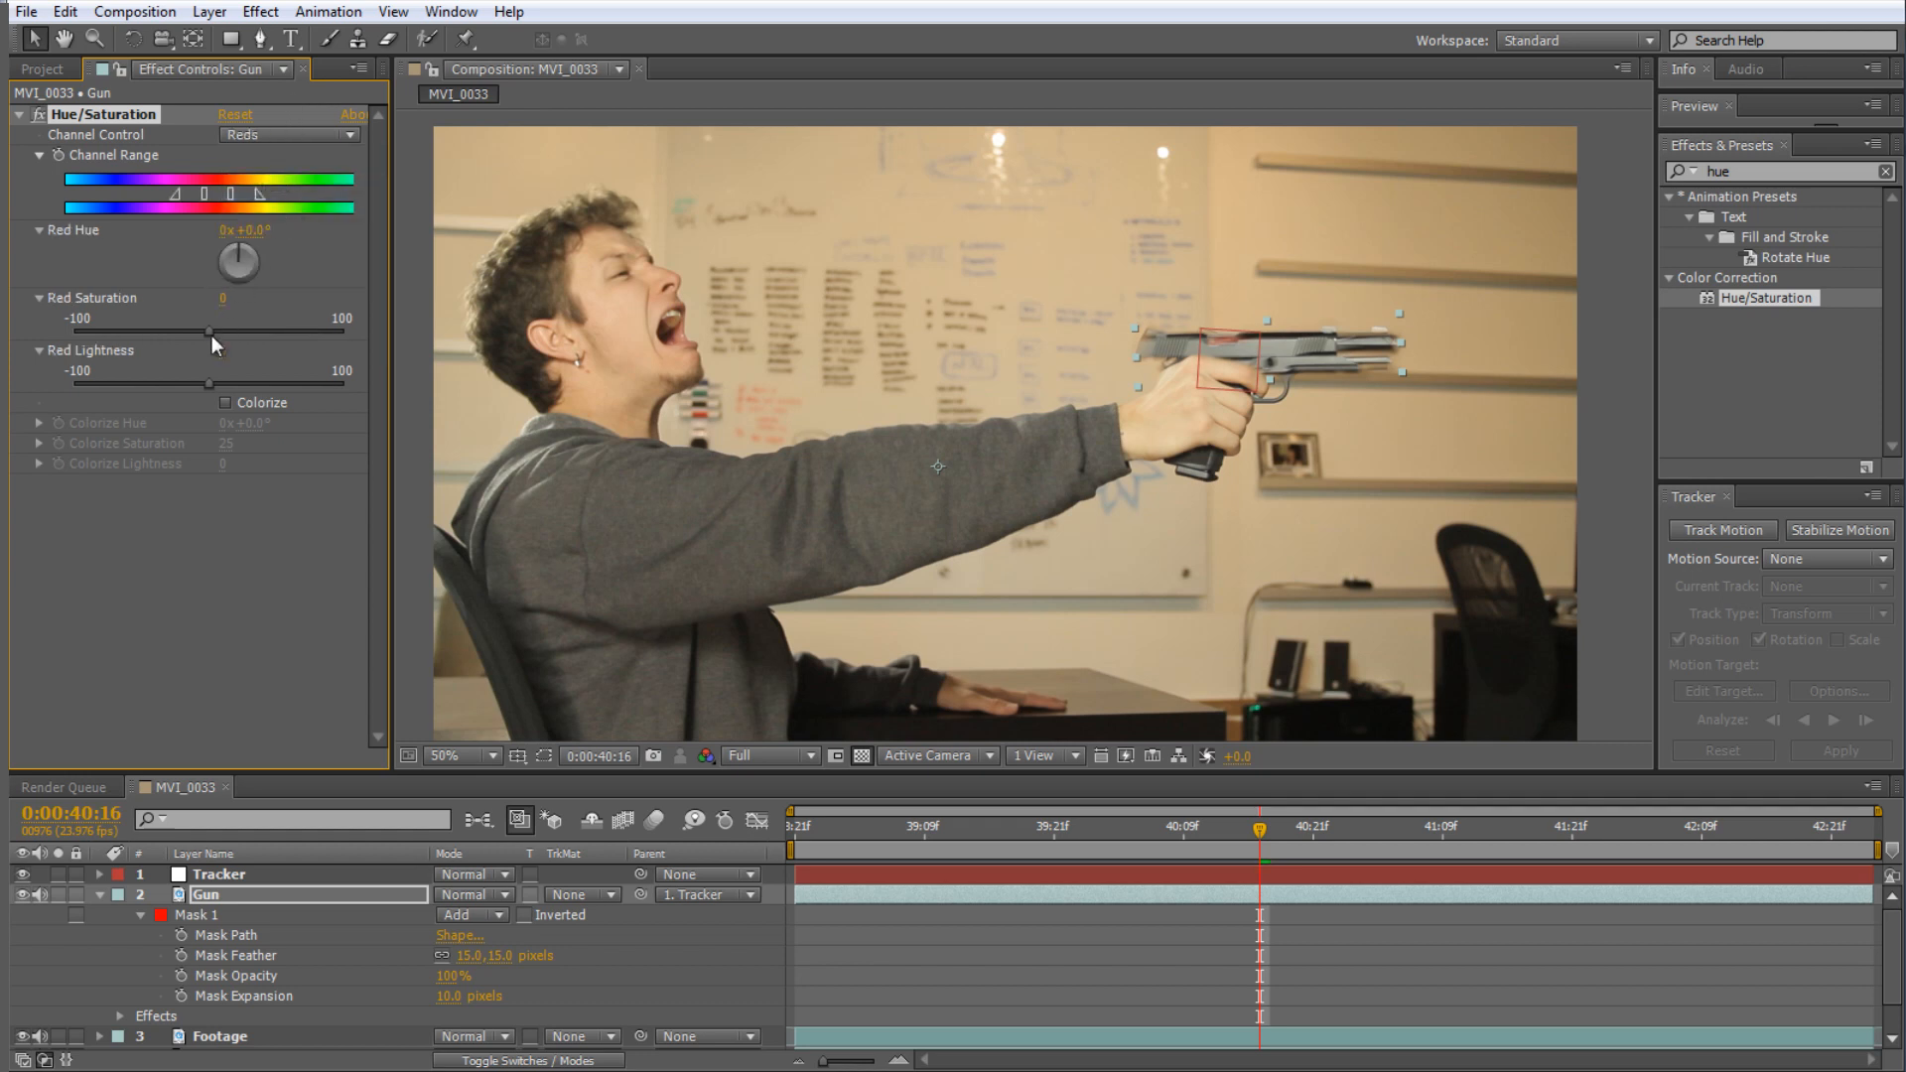
left_click_drag(209, 335, 80, 336)
scroll(1187, 336, "up", 2)
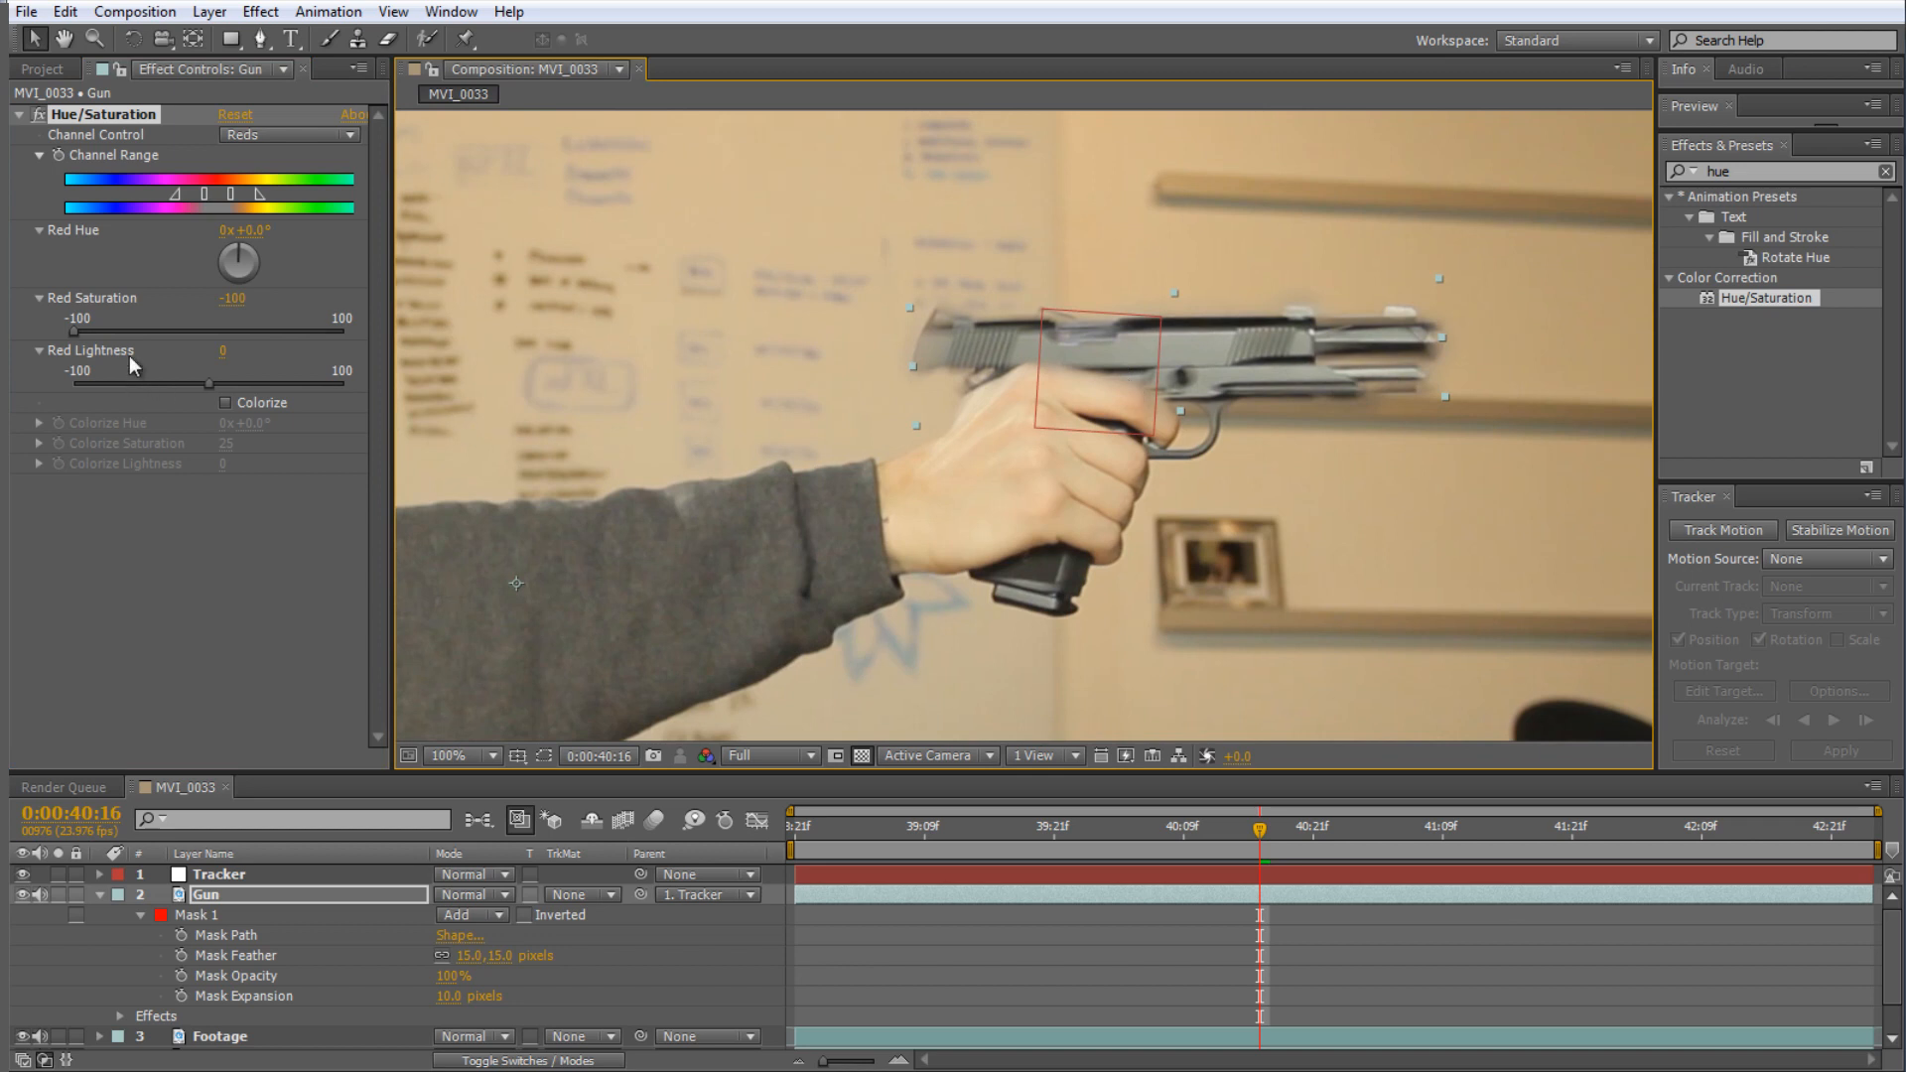
left_click(40, 116)
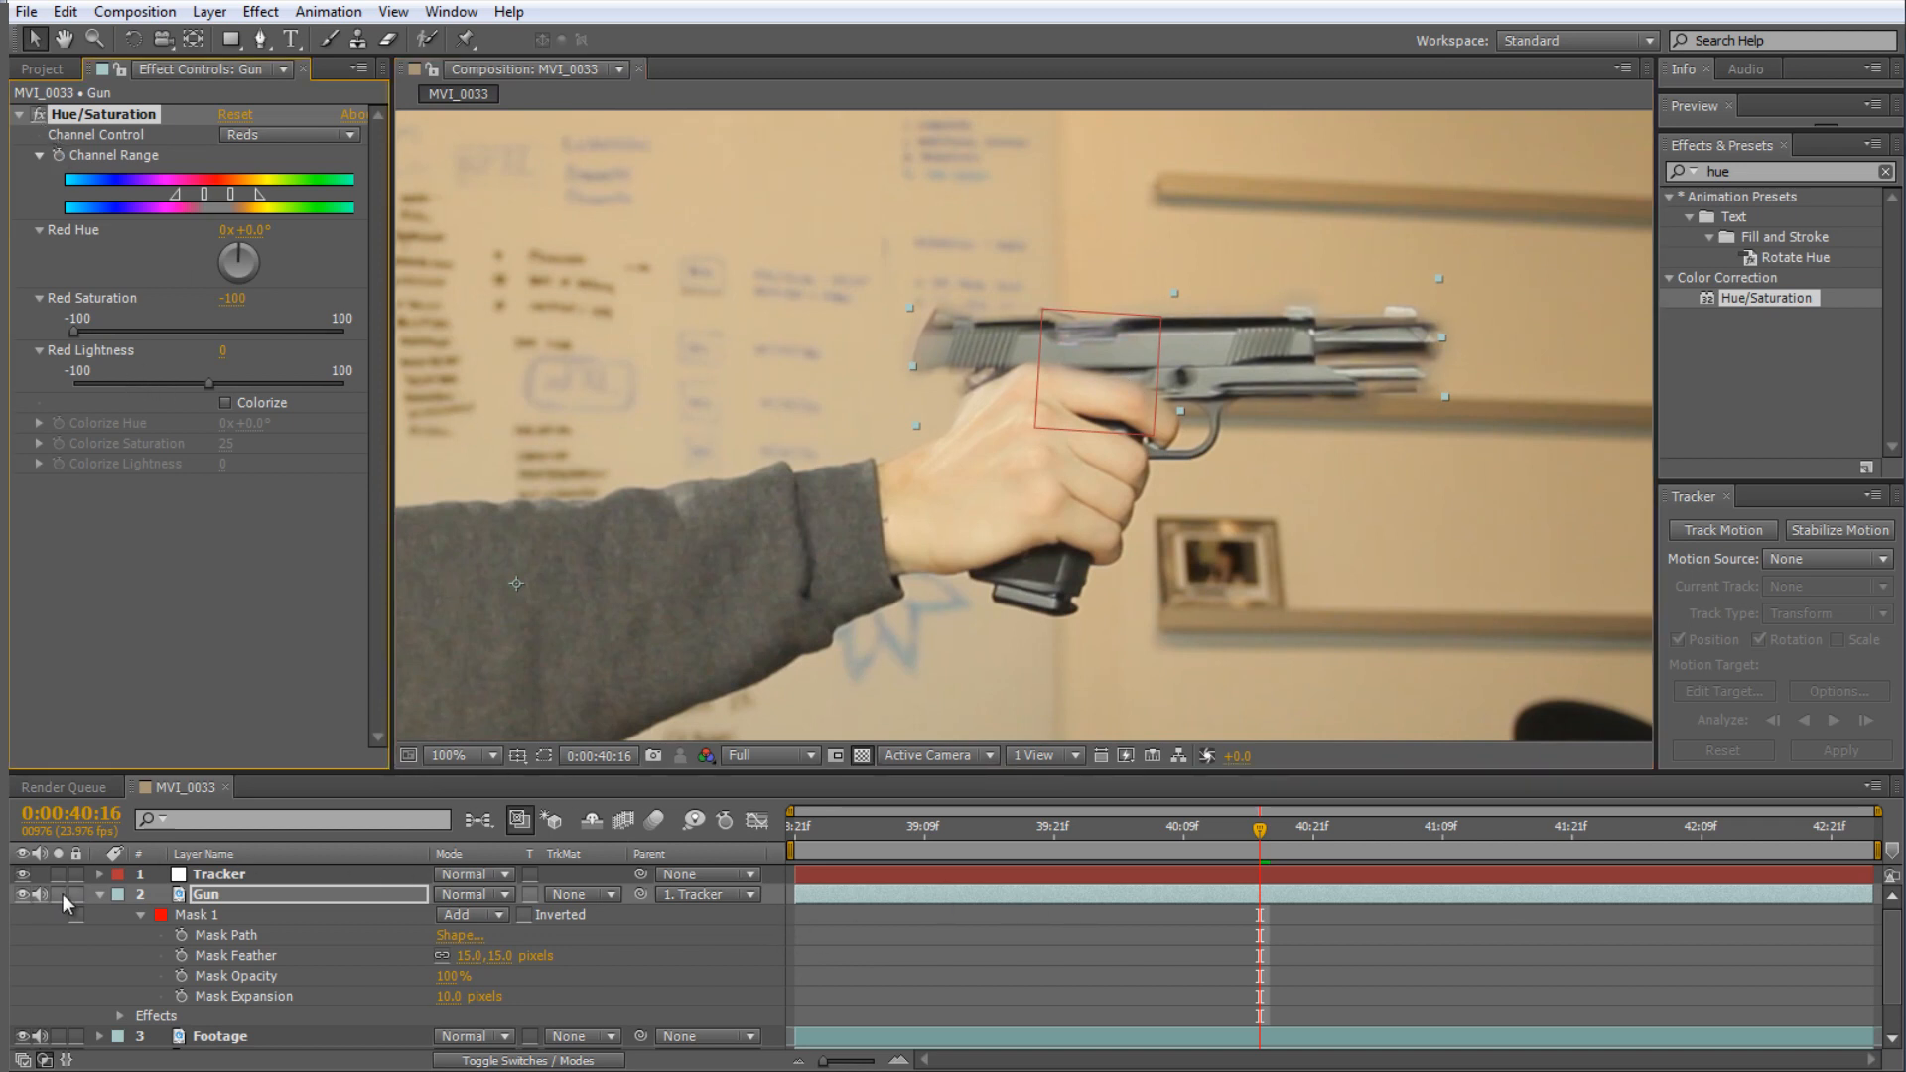
left_click(100, 894)
left_click(564, 1017)
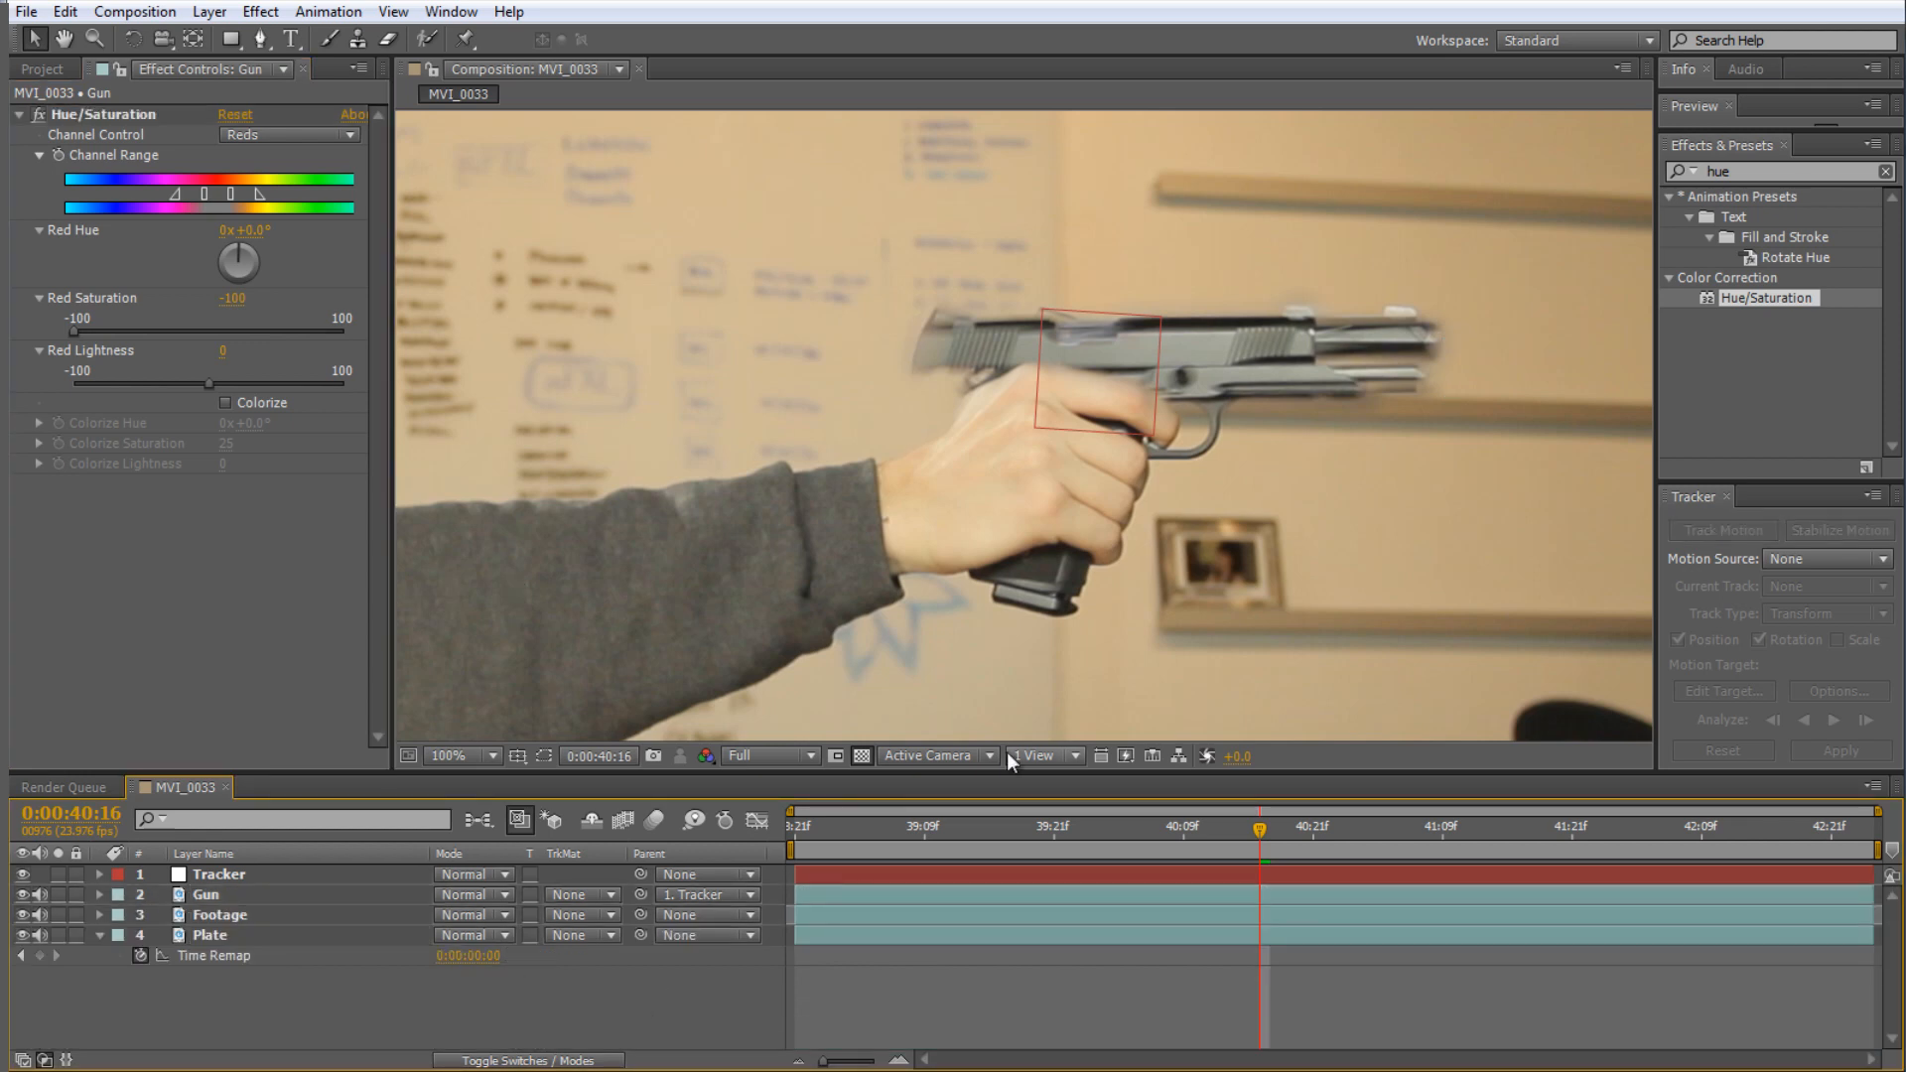
- Trim the Gun layer so that it lasts only the single frame at 0:00:39:01
mouse_move(993, 832)
left_mouse_down()
mouse_move(791, 830)
mouse_move(870, 826)
mouse_move(807, 850)
mouse_move(834, 850)
left_mouse_up()
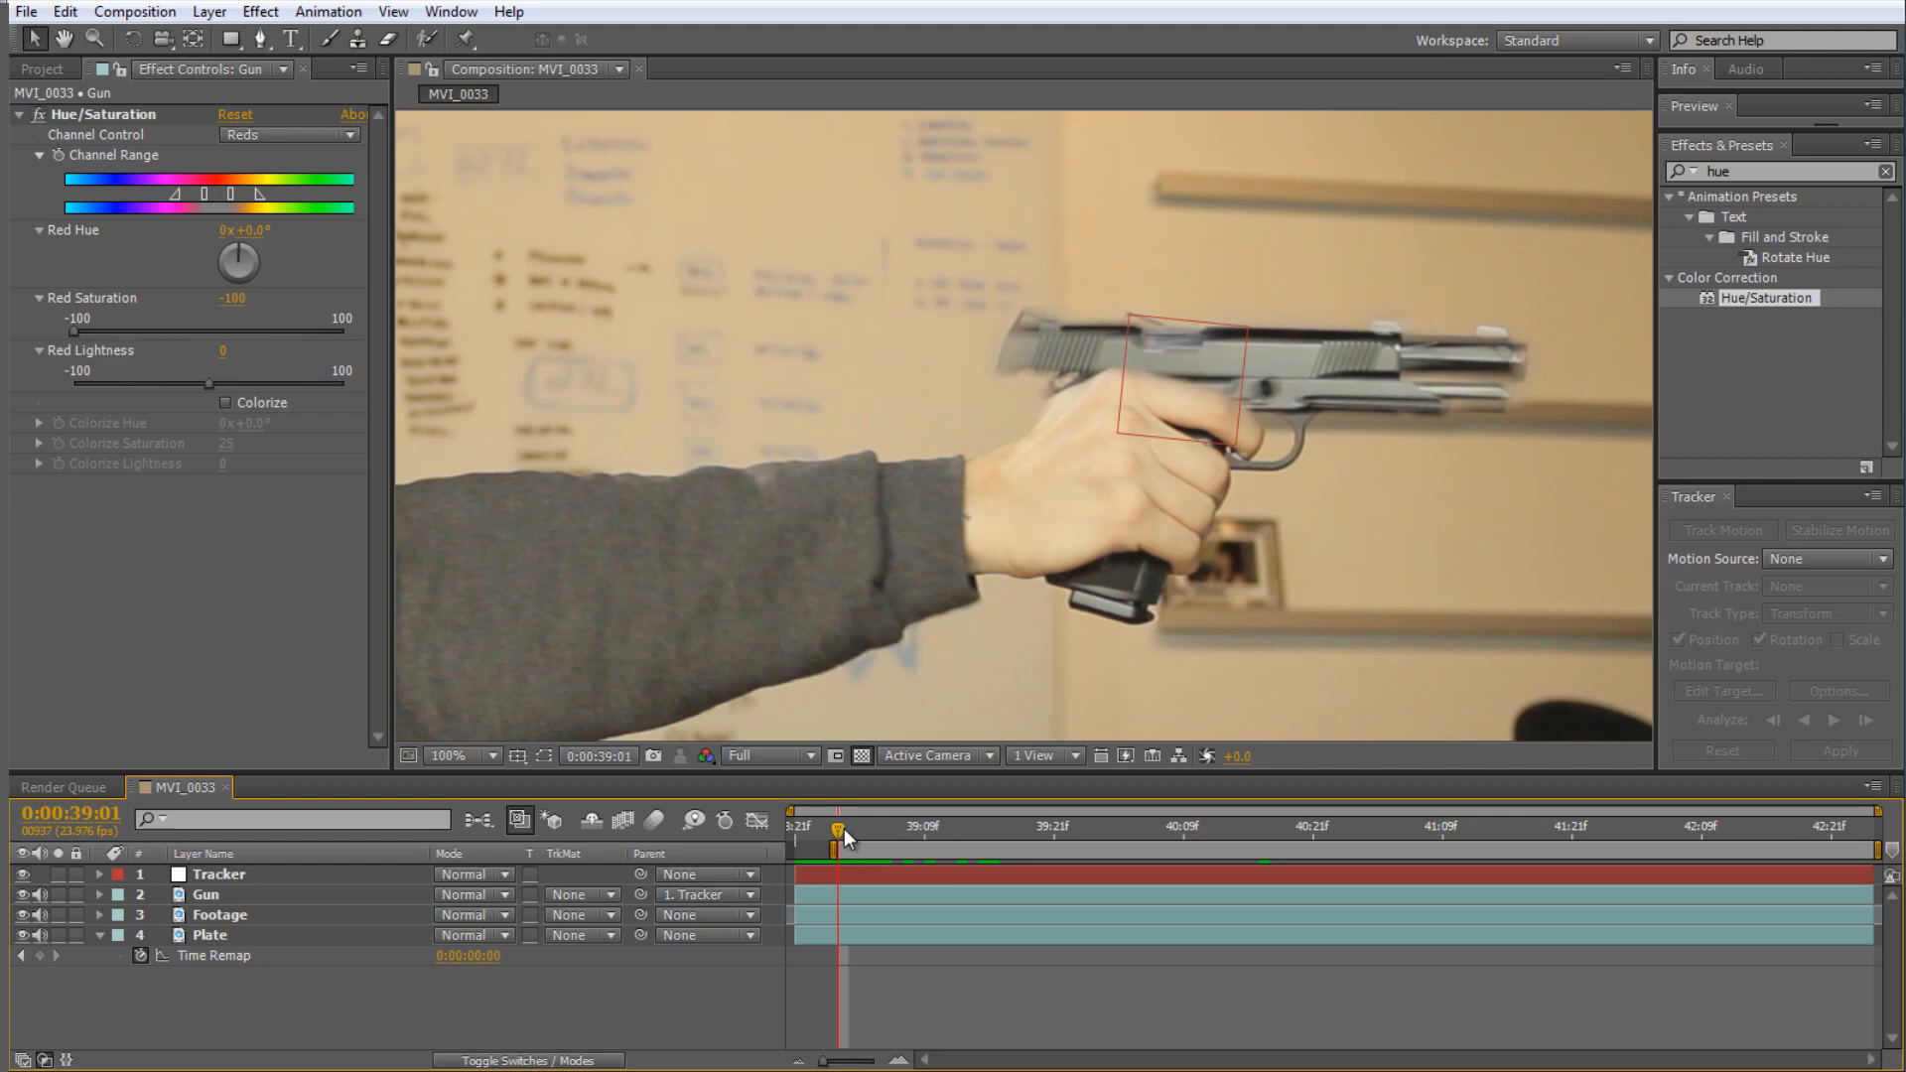
left_click_drag(844, 829, 850, 828)
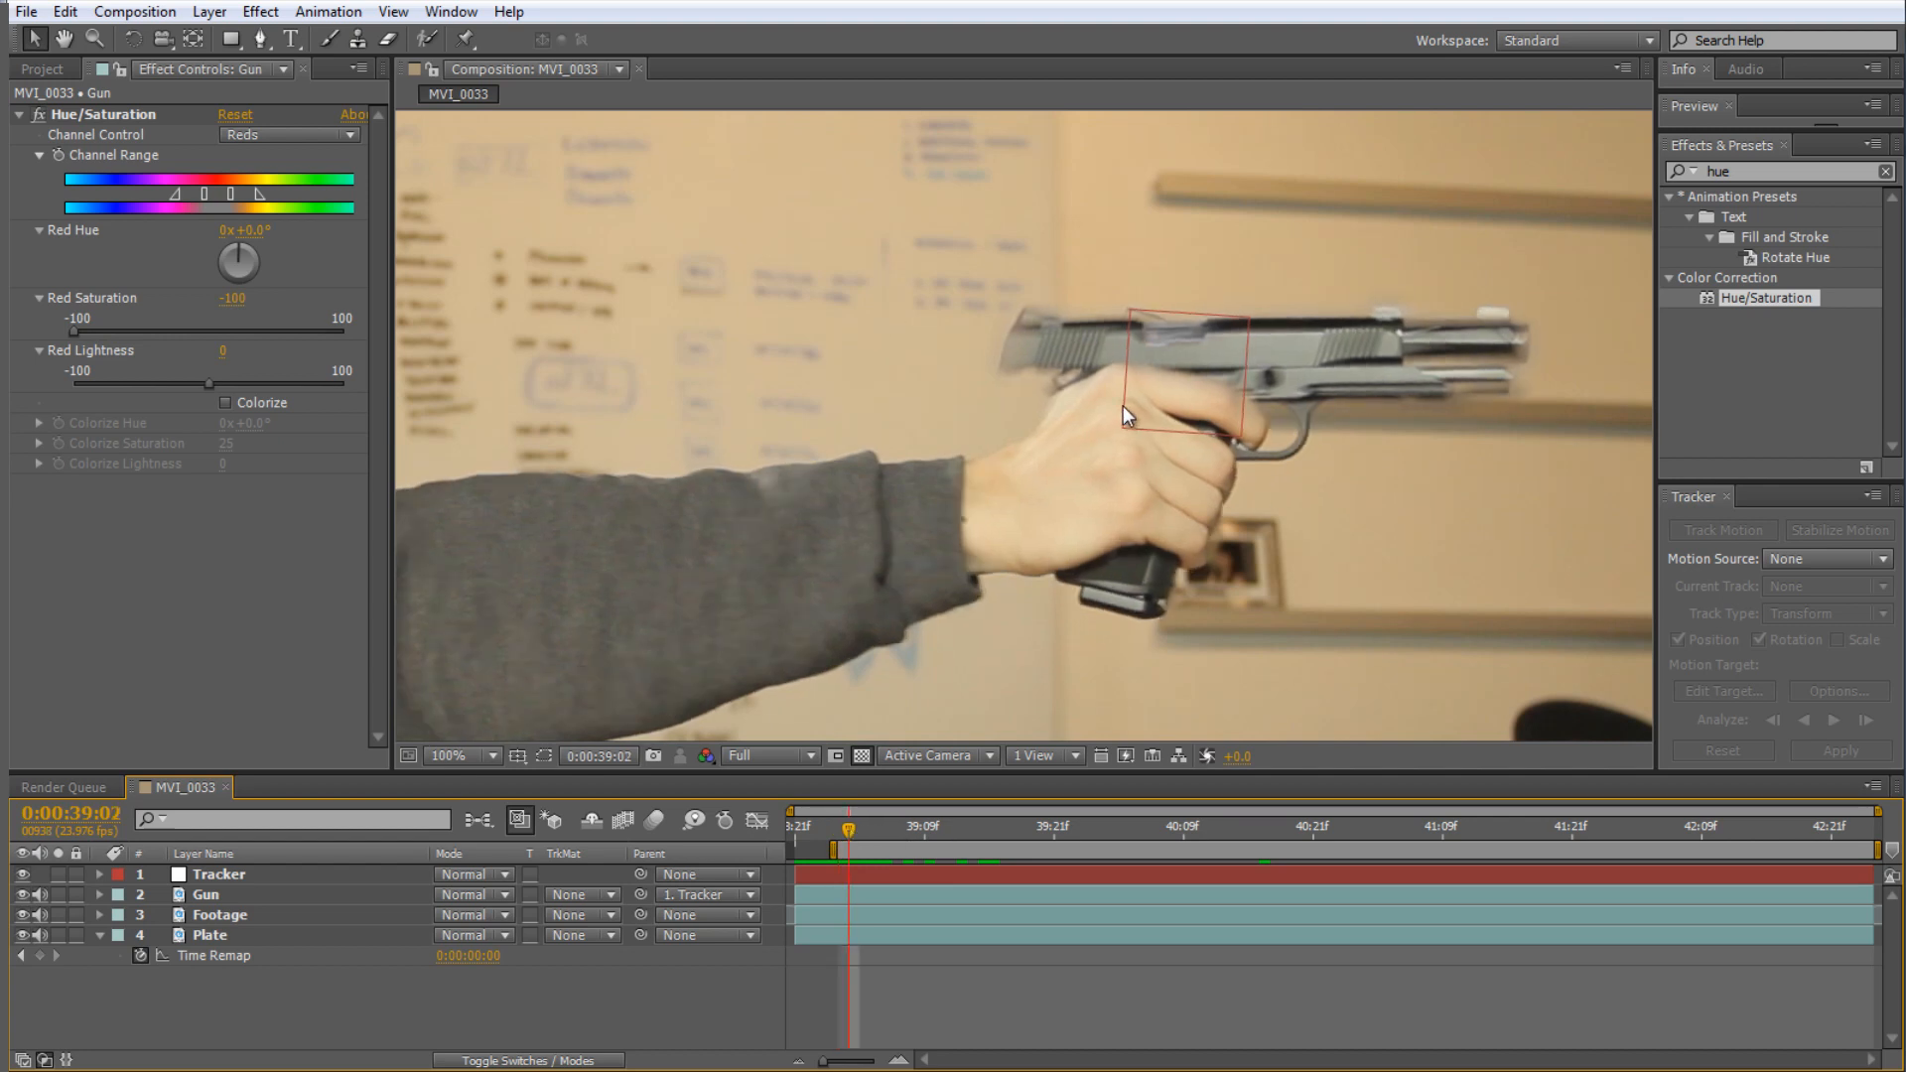
left_click(213, 893)
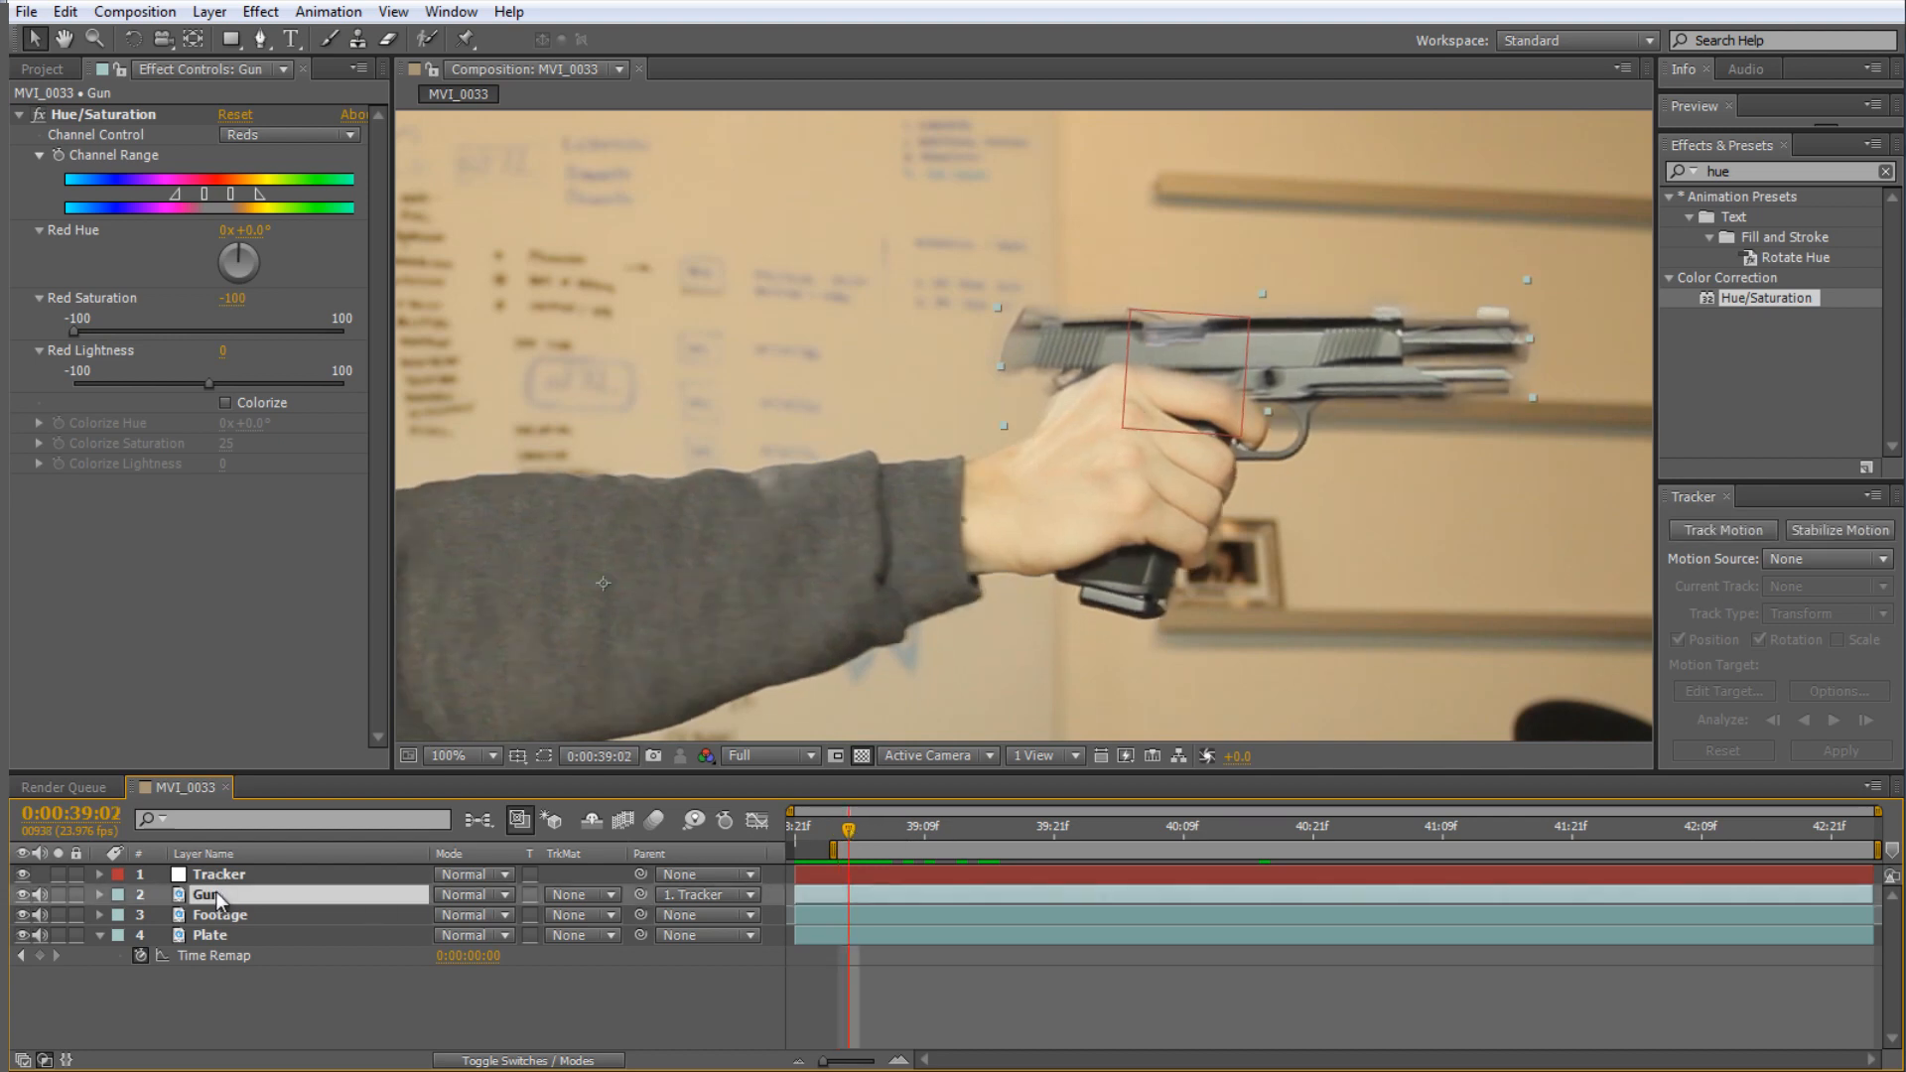
left_click(838, 828)
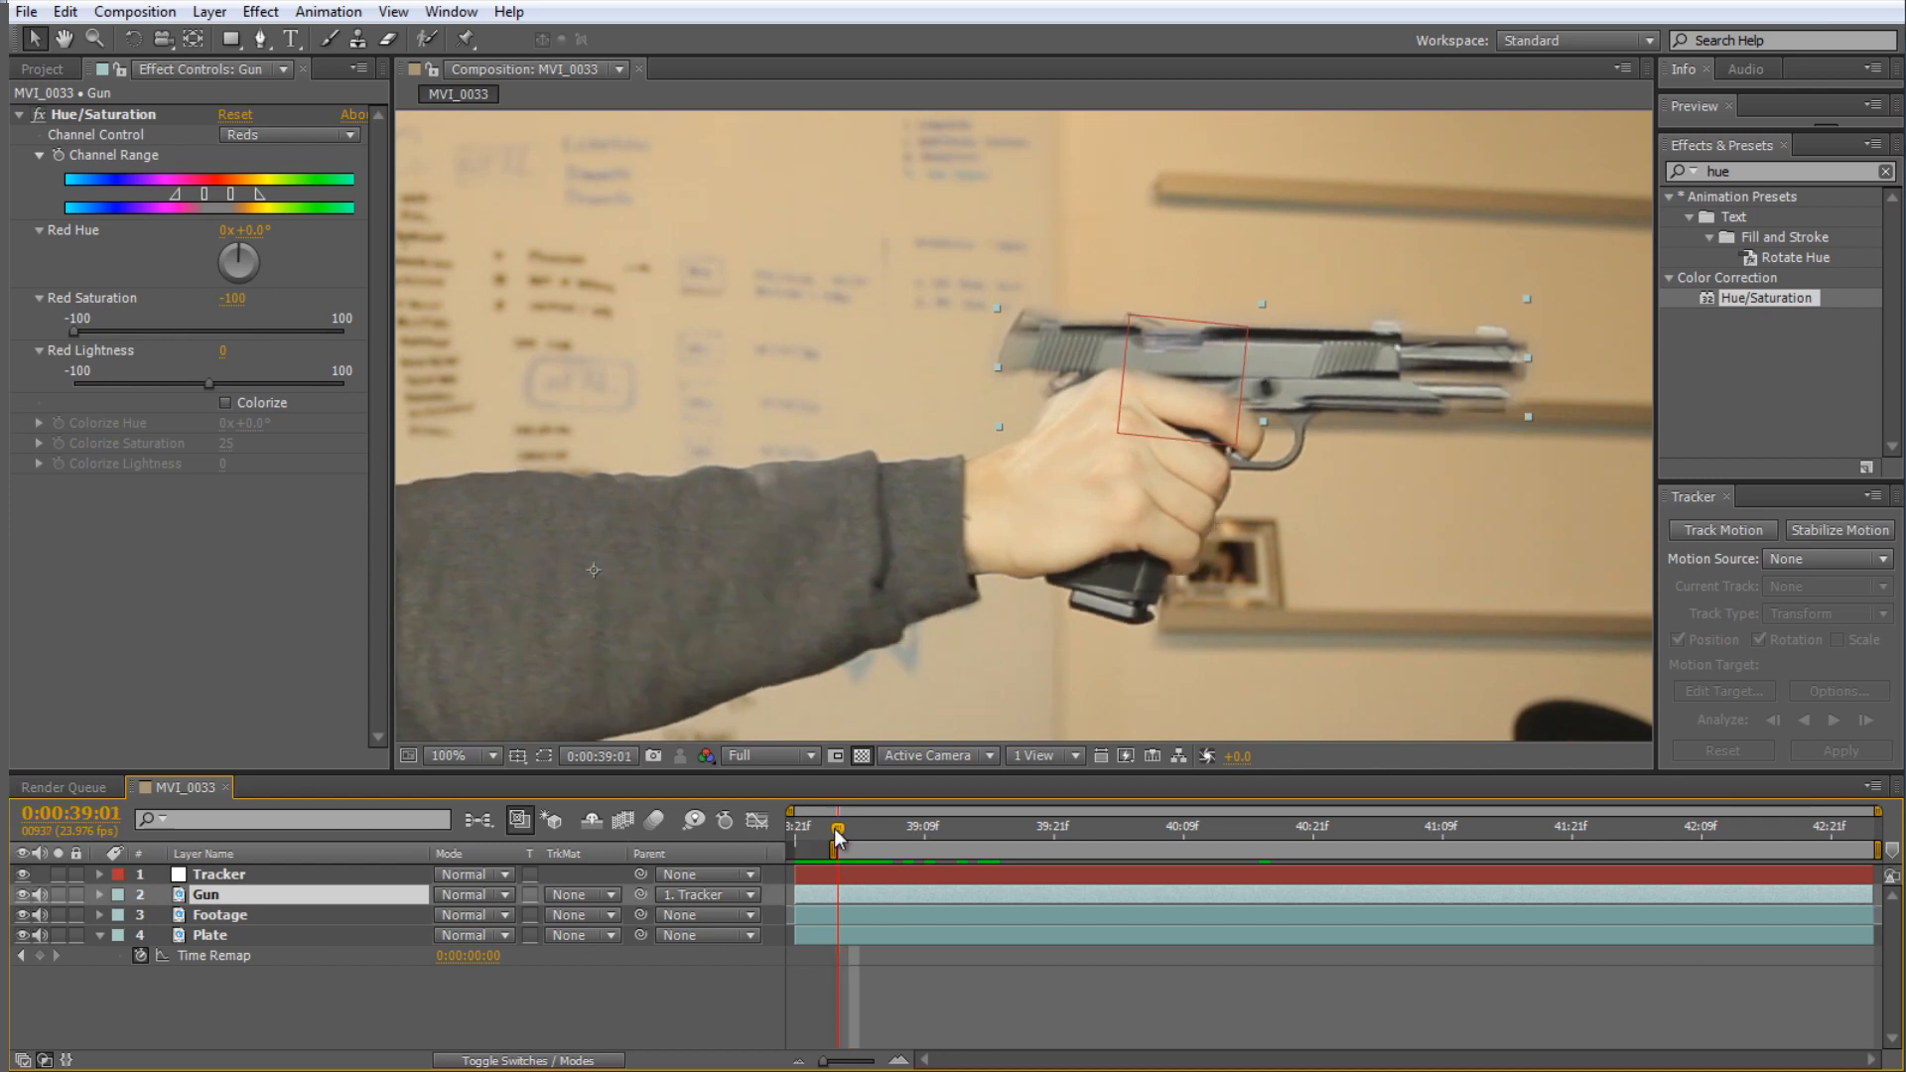
key("alt+bracketleft")
key("alt+bracketright")
- Duplicate the trimmed Gun layer and move the lower of the two single-frame layers to start at 0:00:39:03
mouse_move(837, 830)
left_mouse_down()
mouse_move(891, 820)
mouse_move(840, 826)
mouse_move(860, 830)
left_mouse_up()
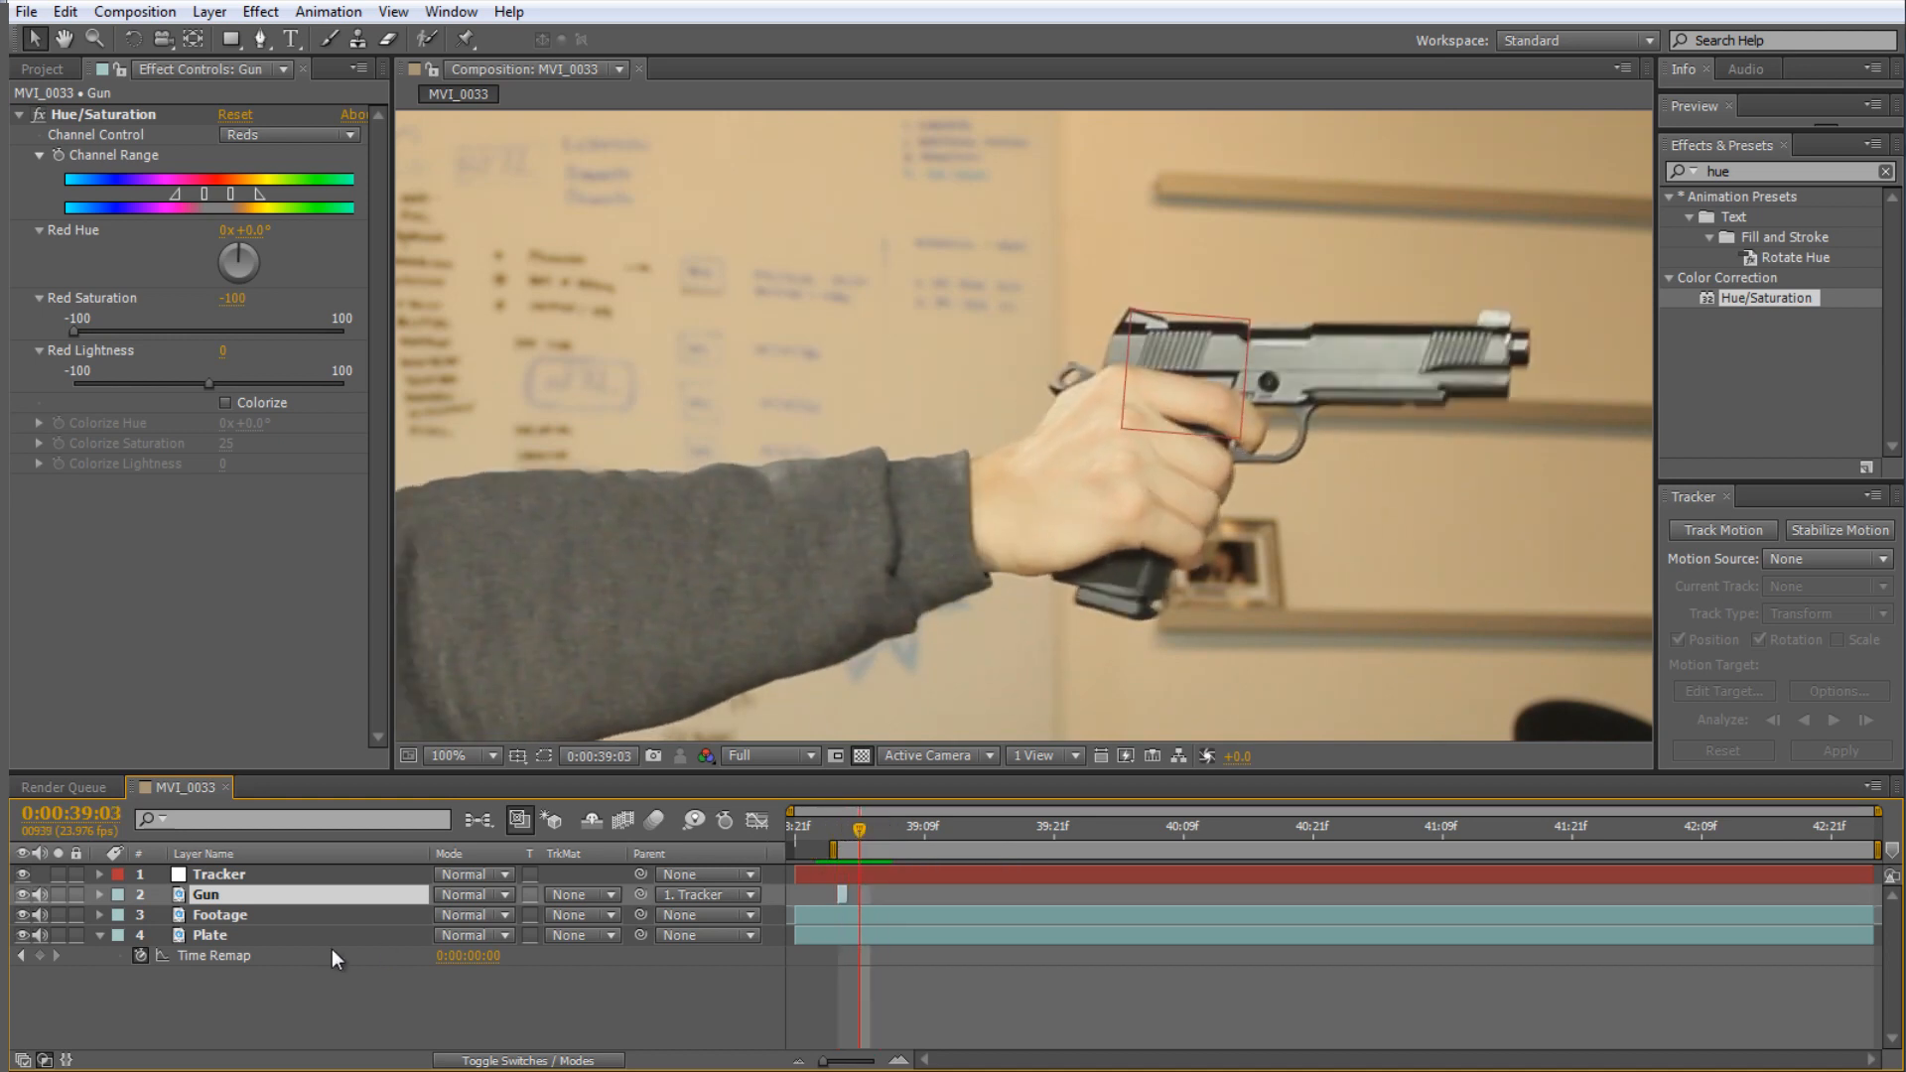
key("ctrl+d")
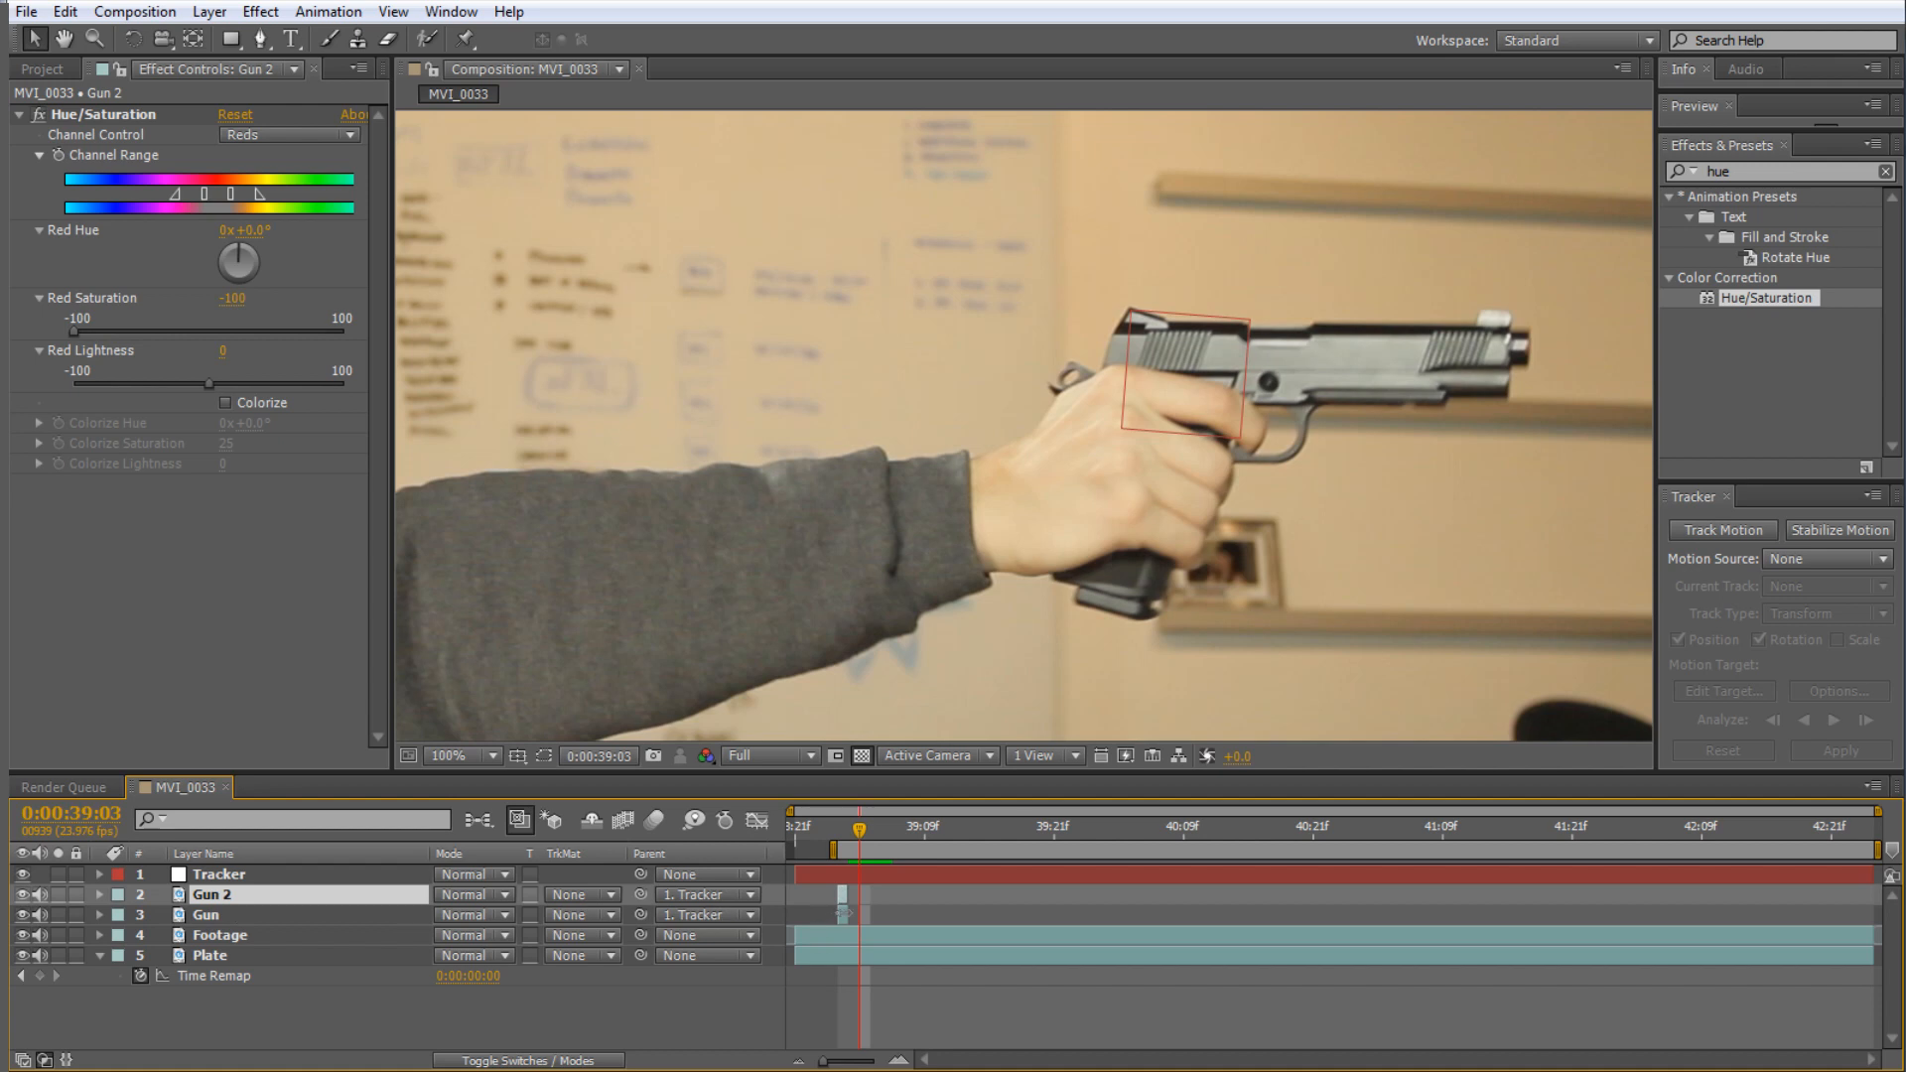
key("=")
key("=")
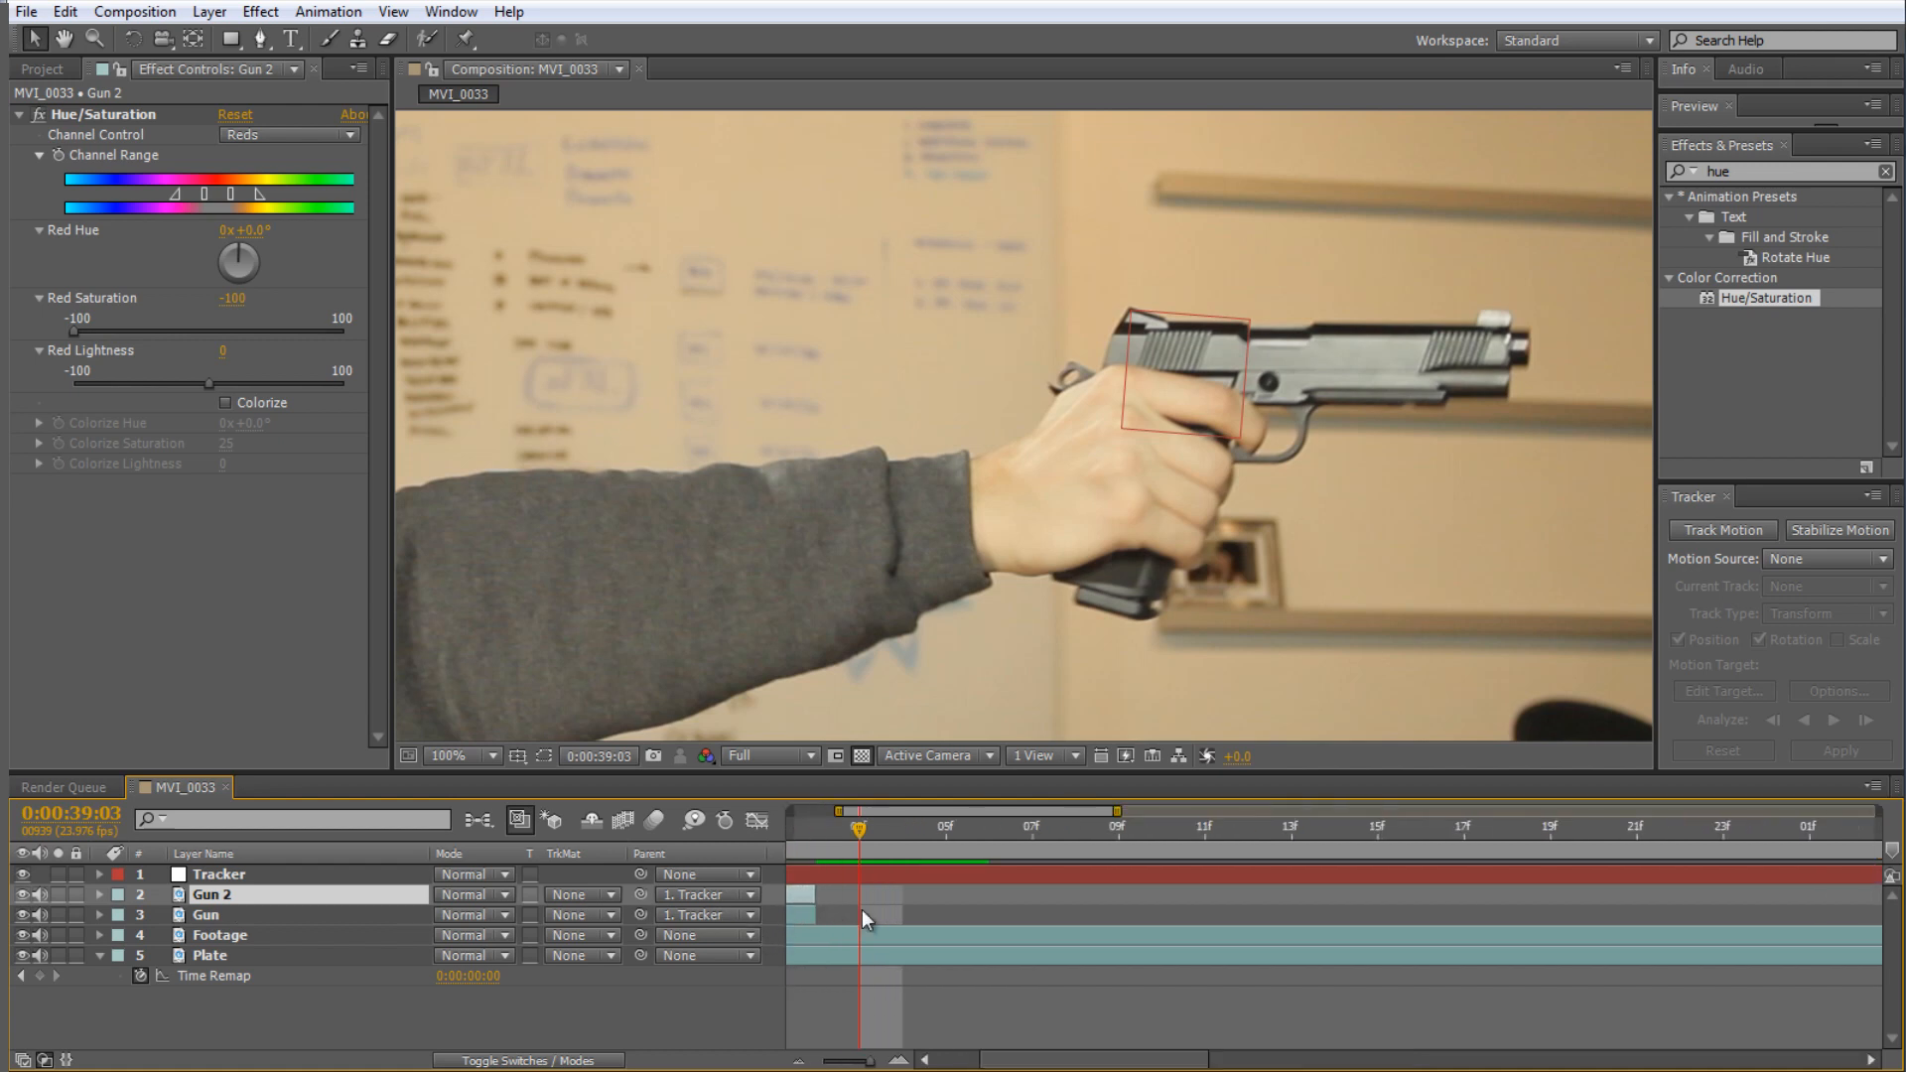
left_click_drag(896, 911, 1061, 914)
- Duplicate both Gun layers, stack the copies beneath the originals and move them to 0:00:39:05 and 0:00:39:07
double_click(204, 895)
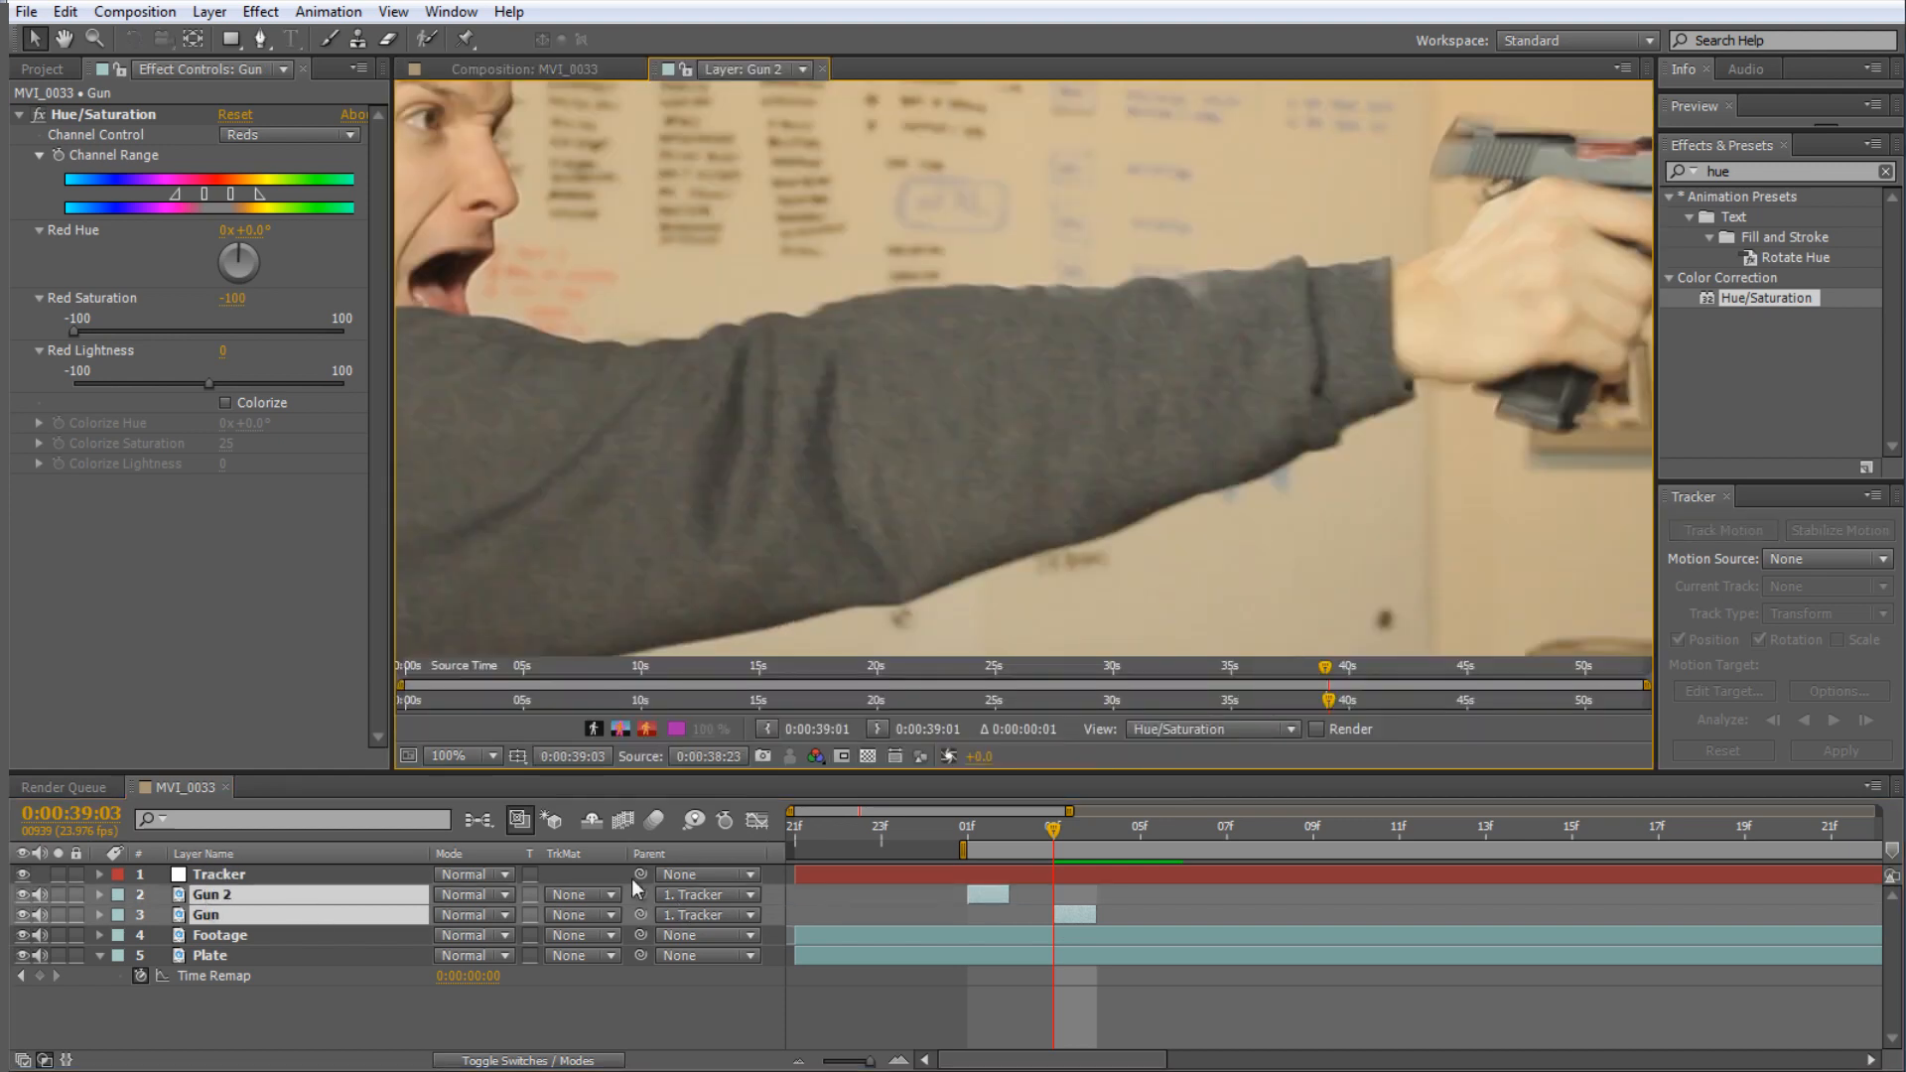
left_click(821, 69)
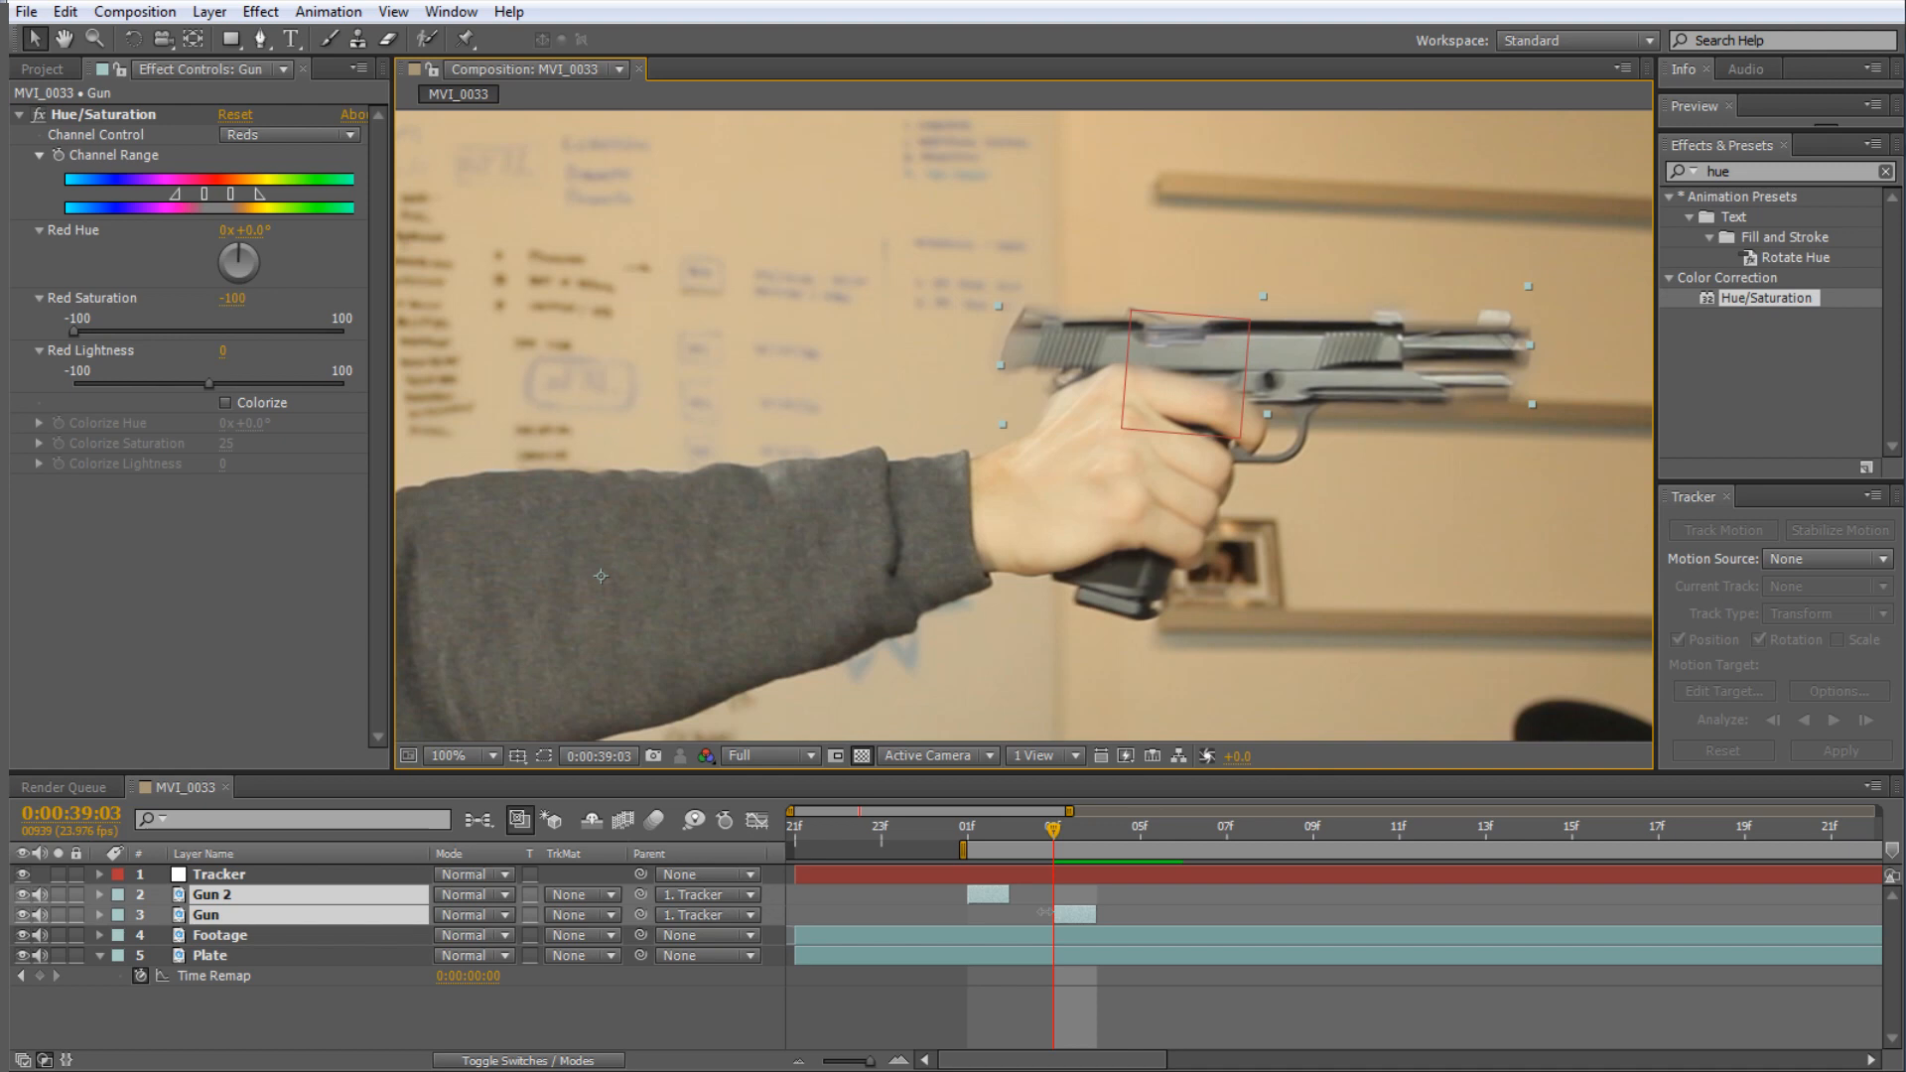
key("ctrl+d")
left_click_drag(213, 928, 213, 964)
left_click_drag(987, 936, 1159, 934)
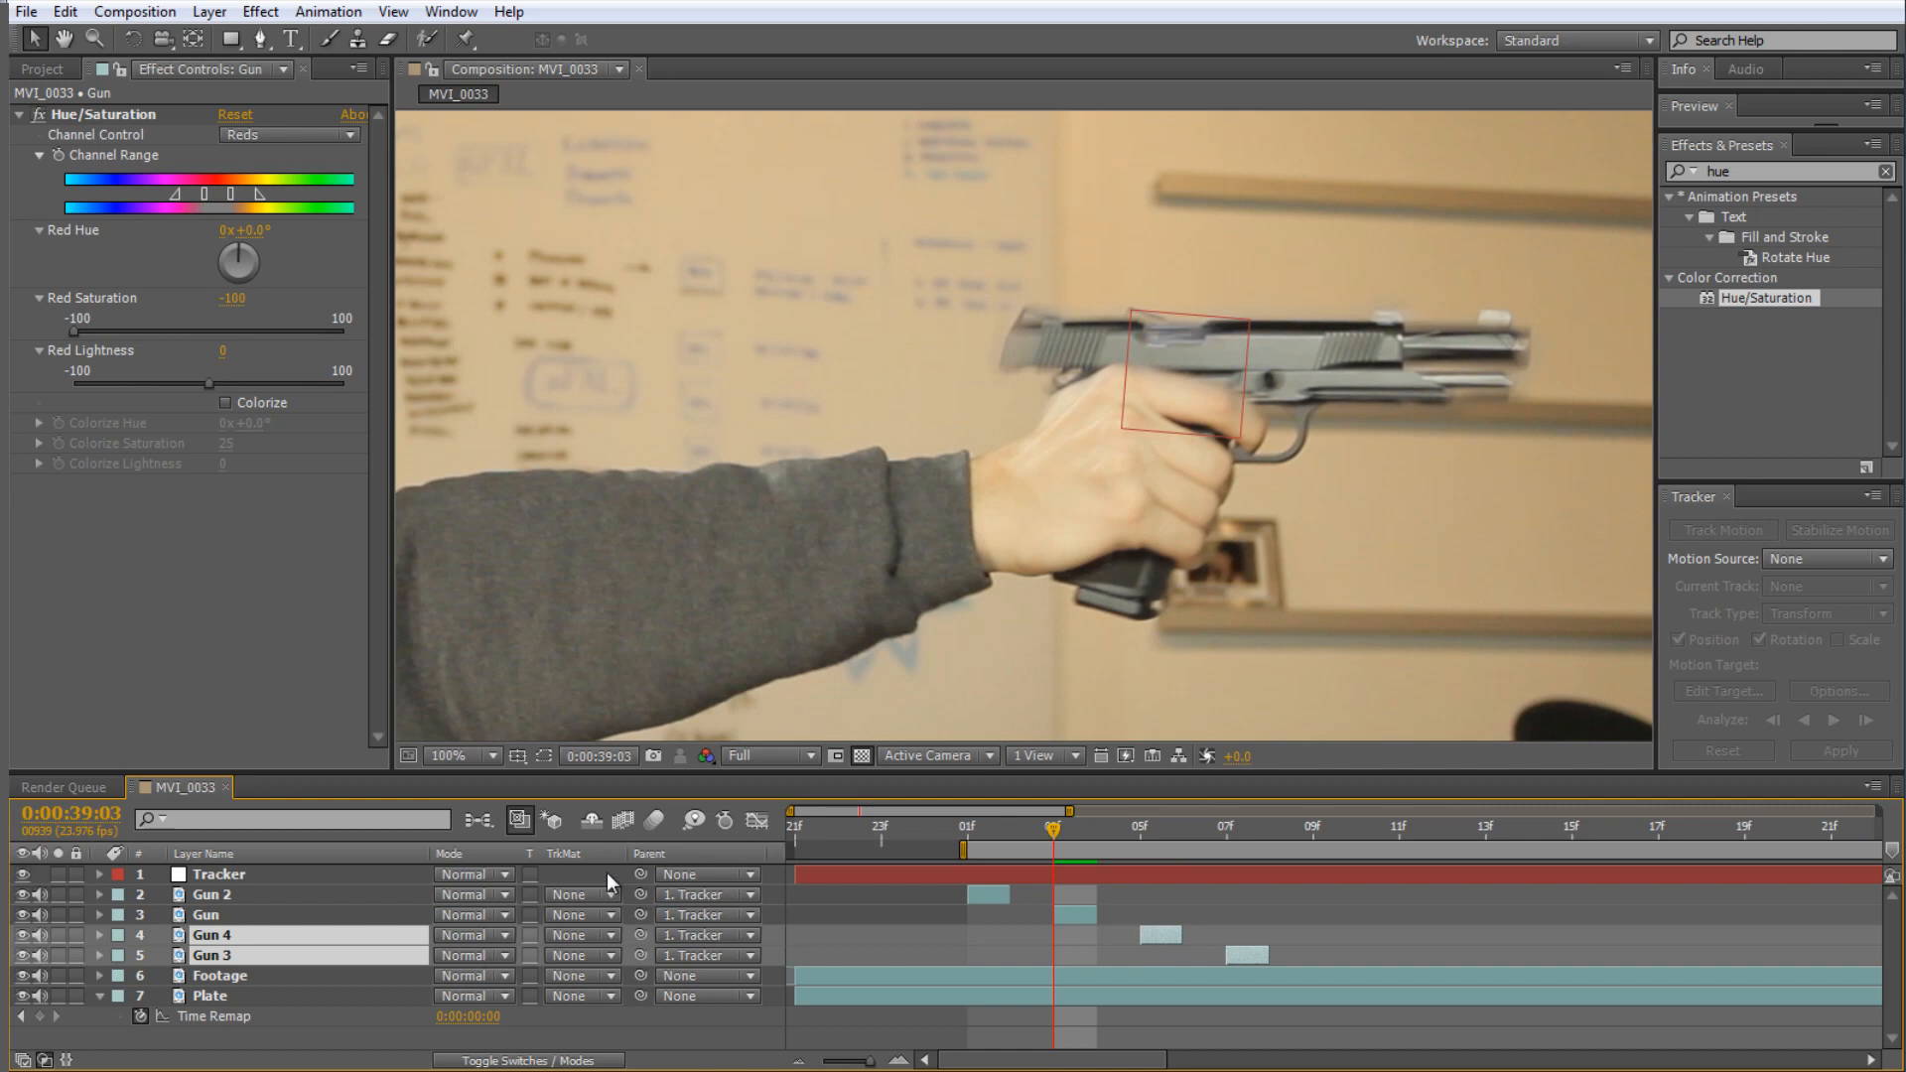
- Duplicate the four Gun layers, stack the copies above Footage and shift them to start at 0:00:39:09, keeping every second frame
left_click(218, 897, "shift")
key("ctrl+d")
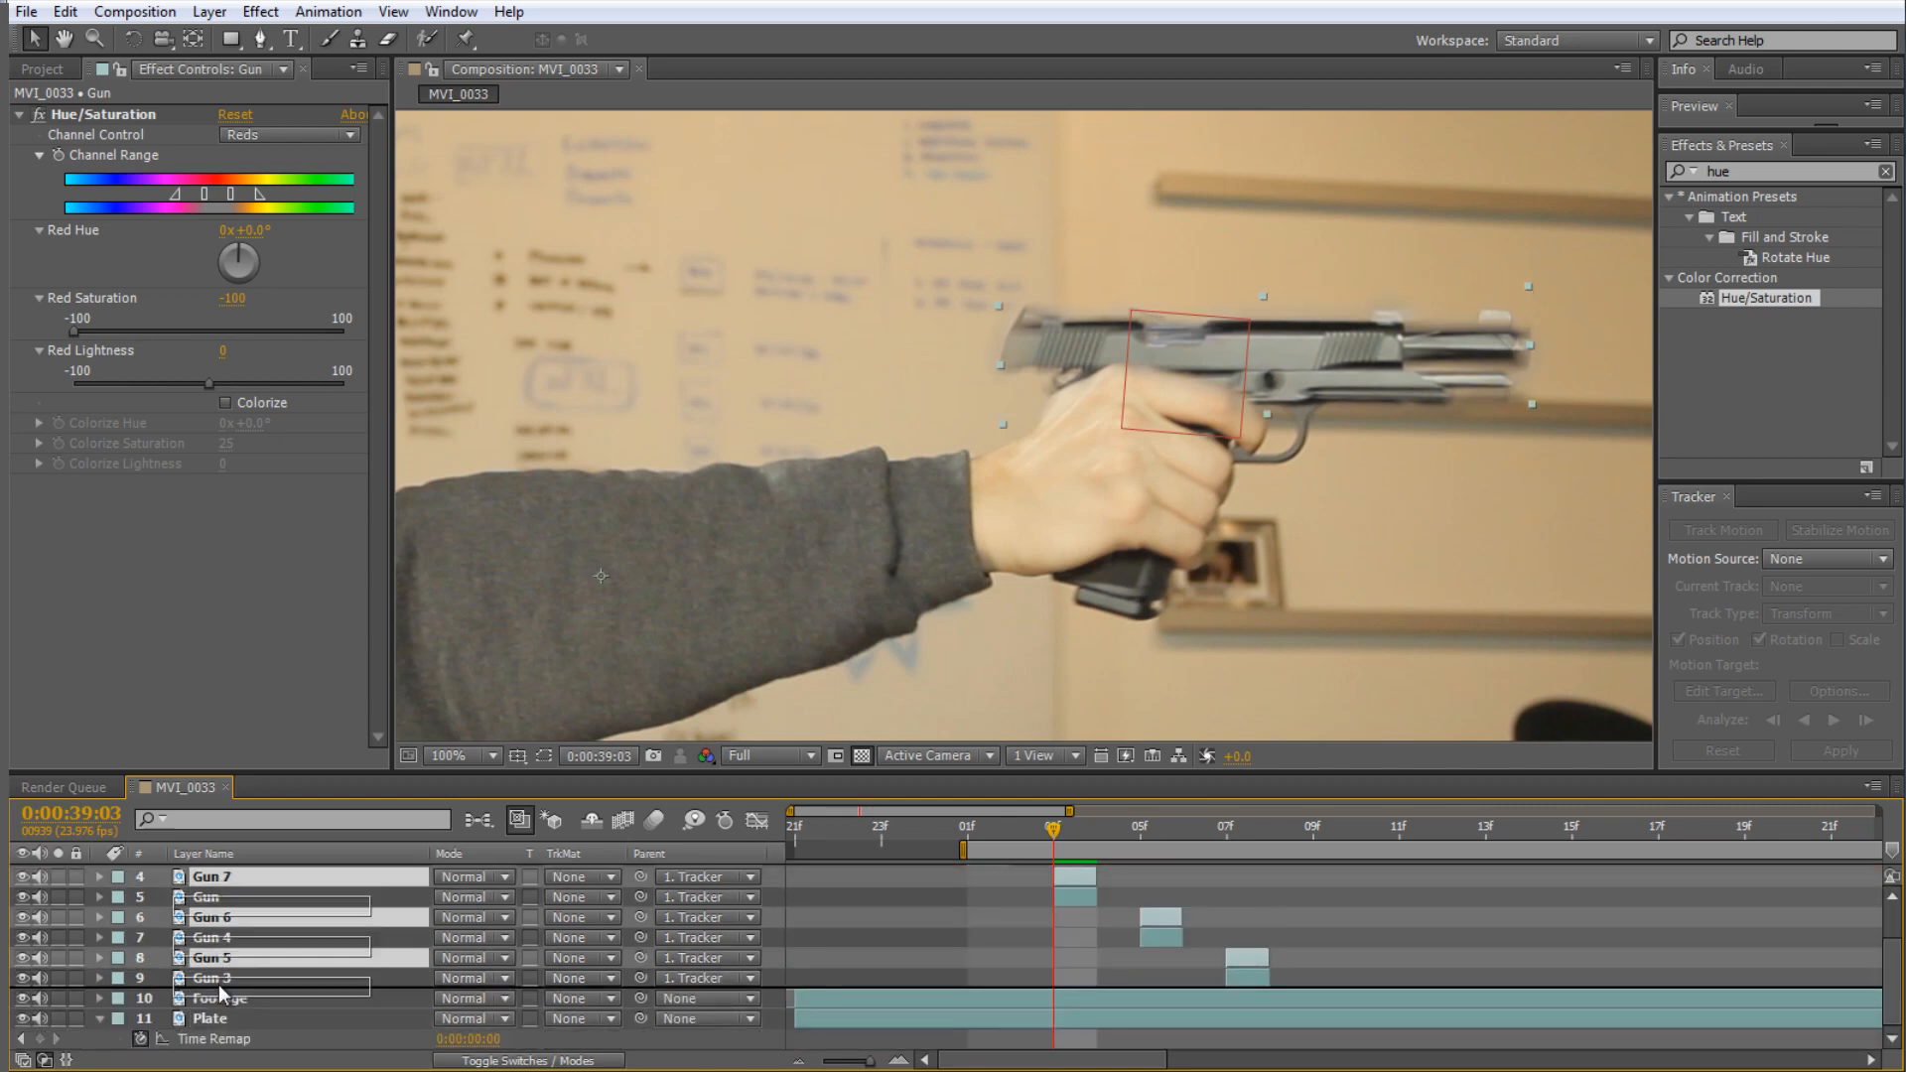
left_click_drag(1076, 934, 1403, 943)
scroll(1281, 921, "up", 2)
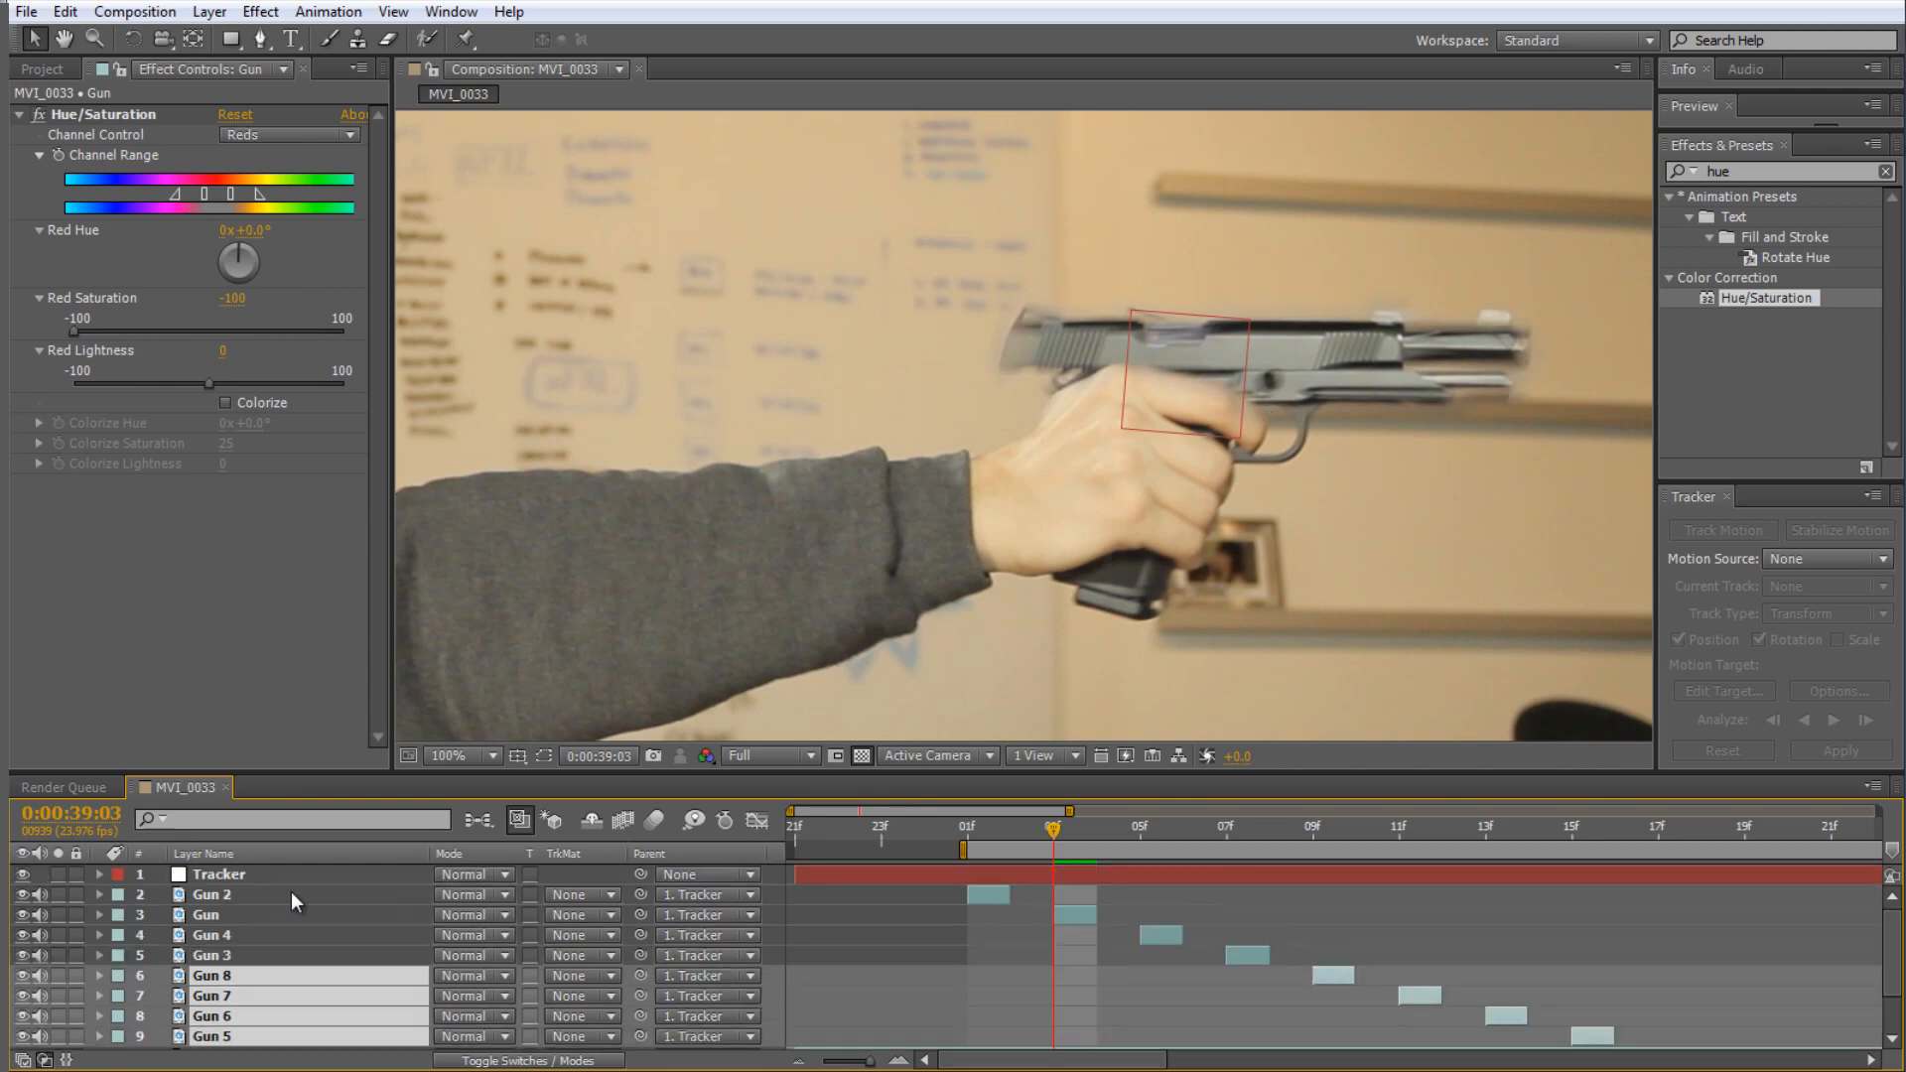
- Duplicate all eight Gun layers and stack the eight copies together directly above the Footage layer
left_click_drag(1069, 811, 1489, 811)
left_click(222, 894, "shift")
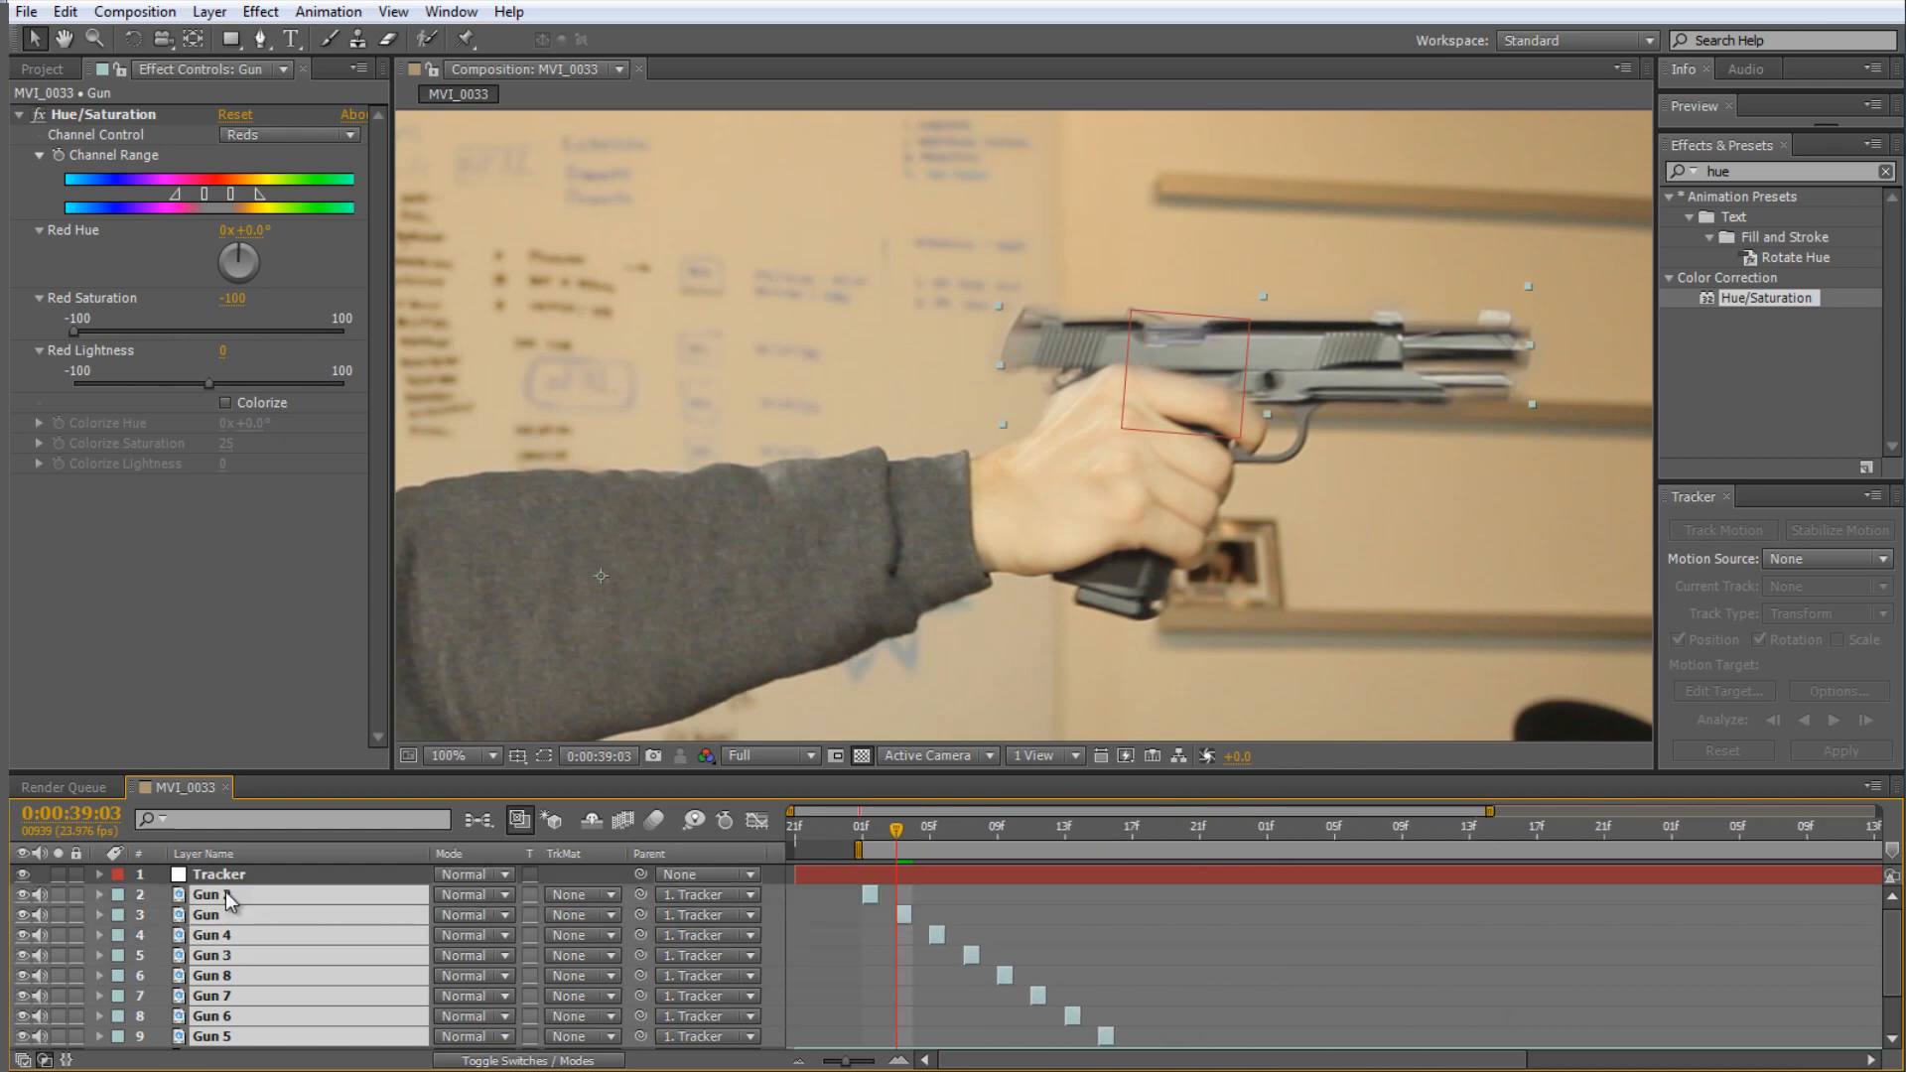
key("ctrl+d")
scroll(311, 915, "down", 4)
left_click_drag(222, 958, 223, 985)
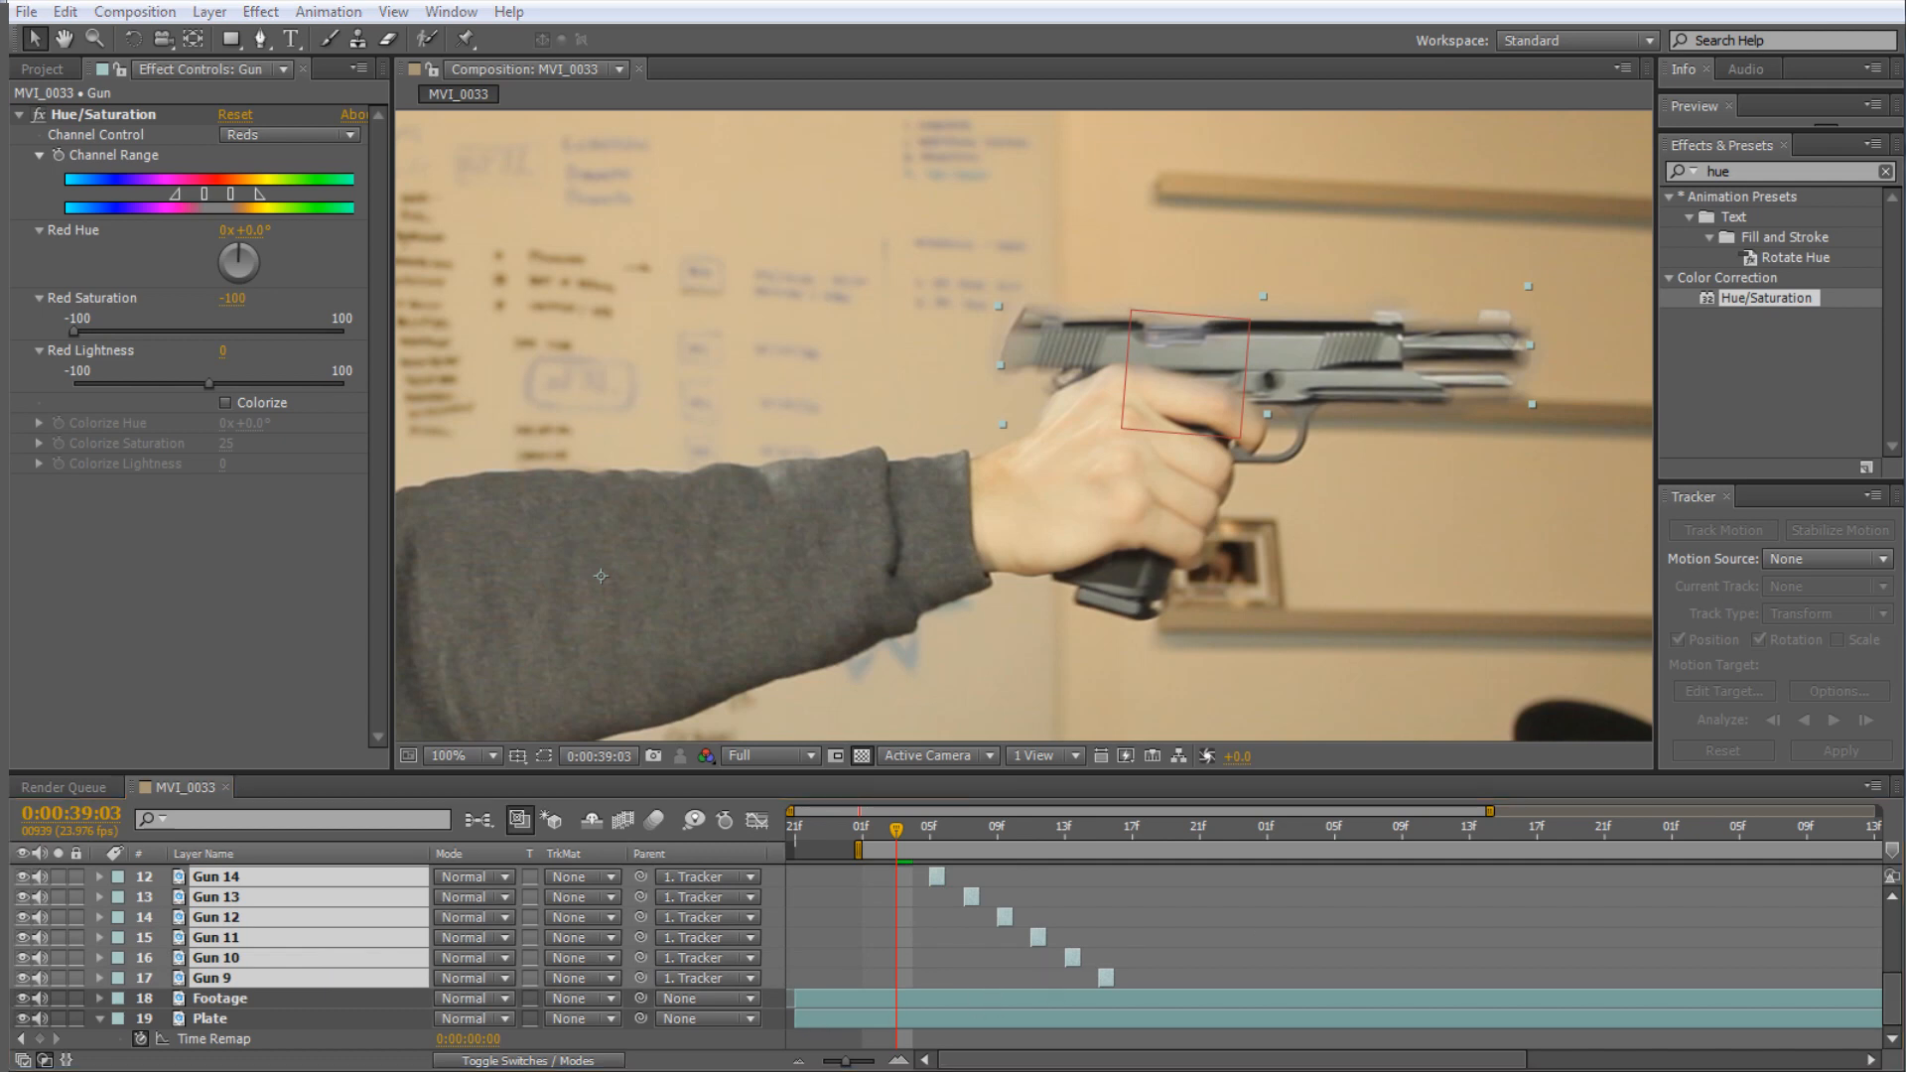
- Select the eight new Gun copies and shift them in time so the series continues from 0:00:39:17
left_click(1324, 936)
left_click(199, 978)
scroll(216, 981, "up", 4)
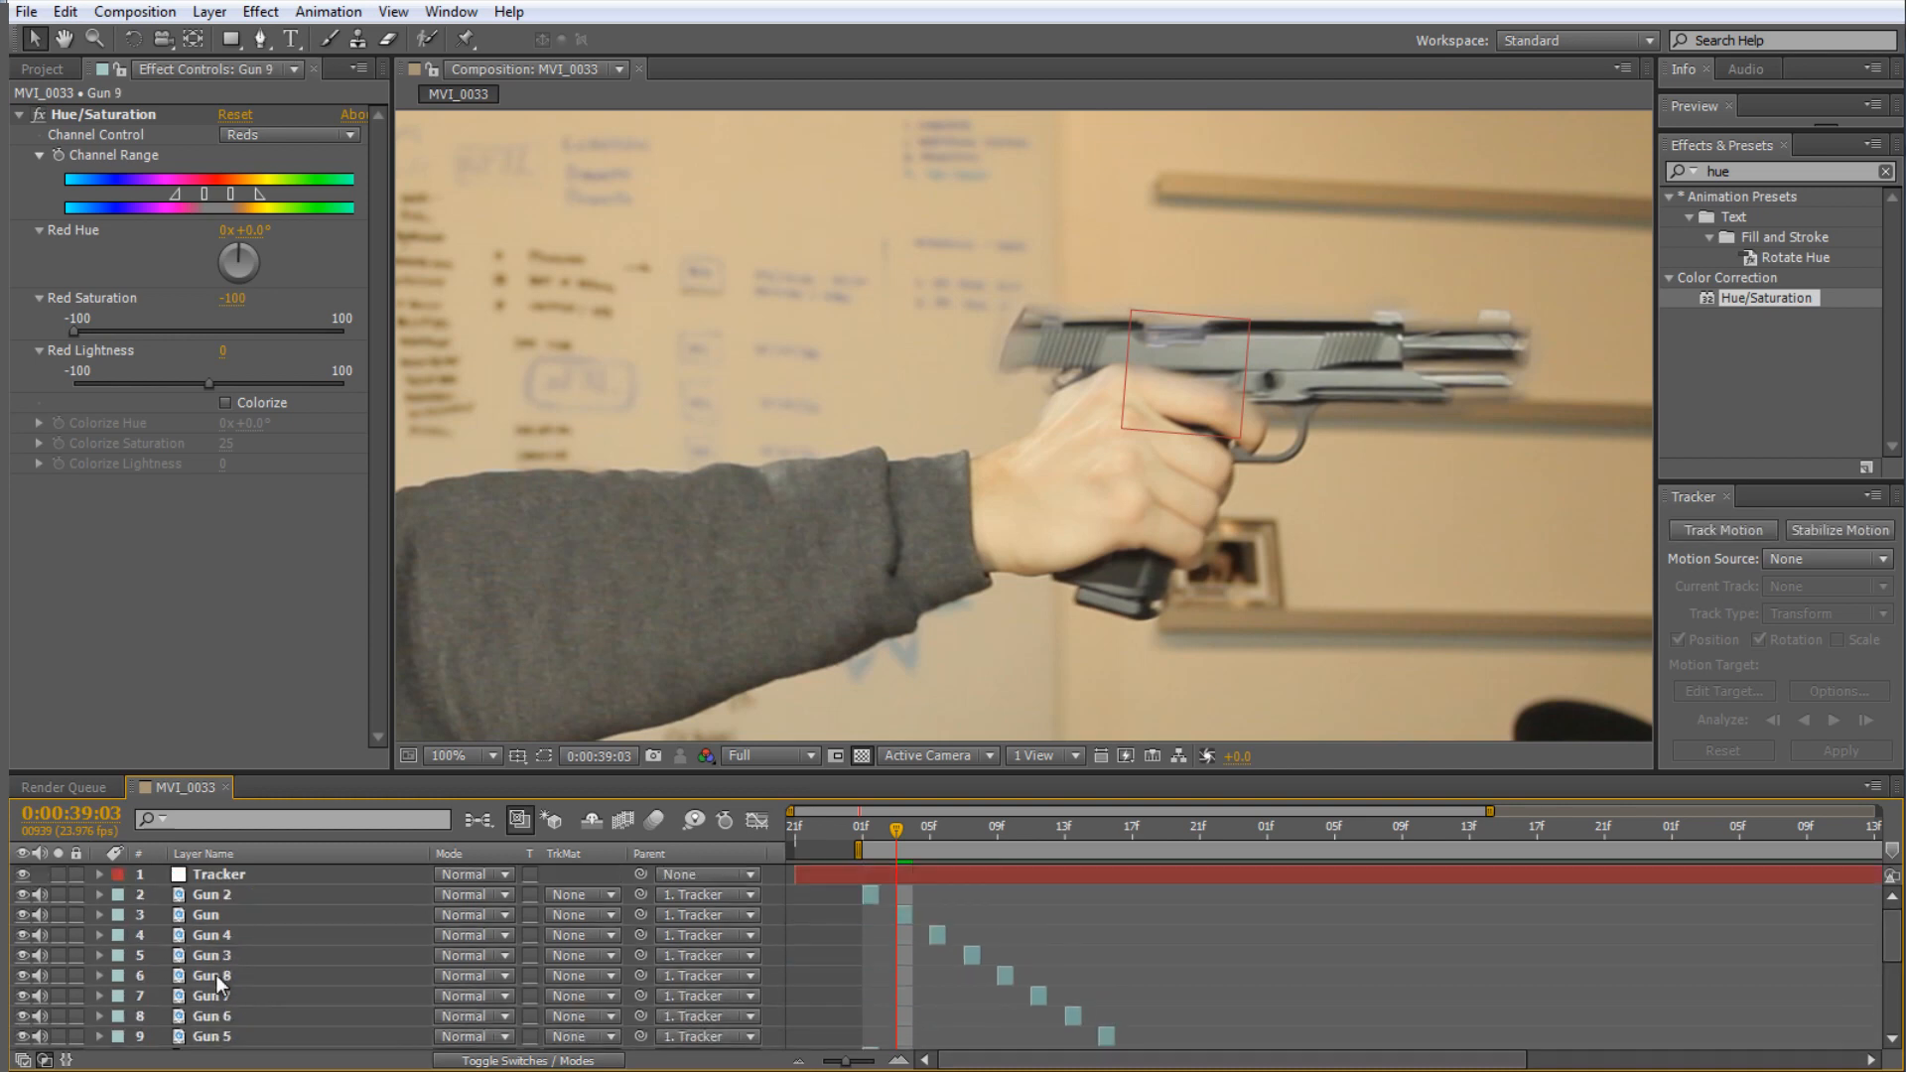
scroll(219, 983, "down", 4)
left_click(246, 938, "shift")
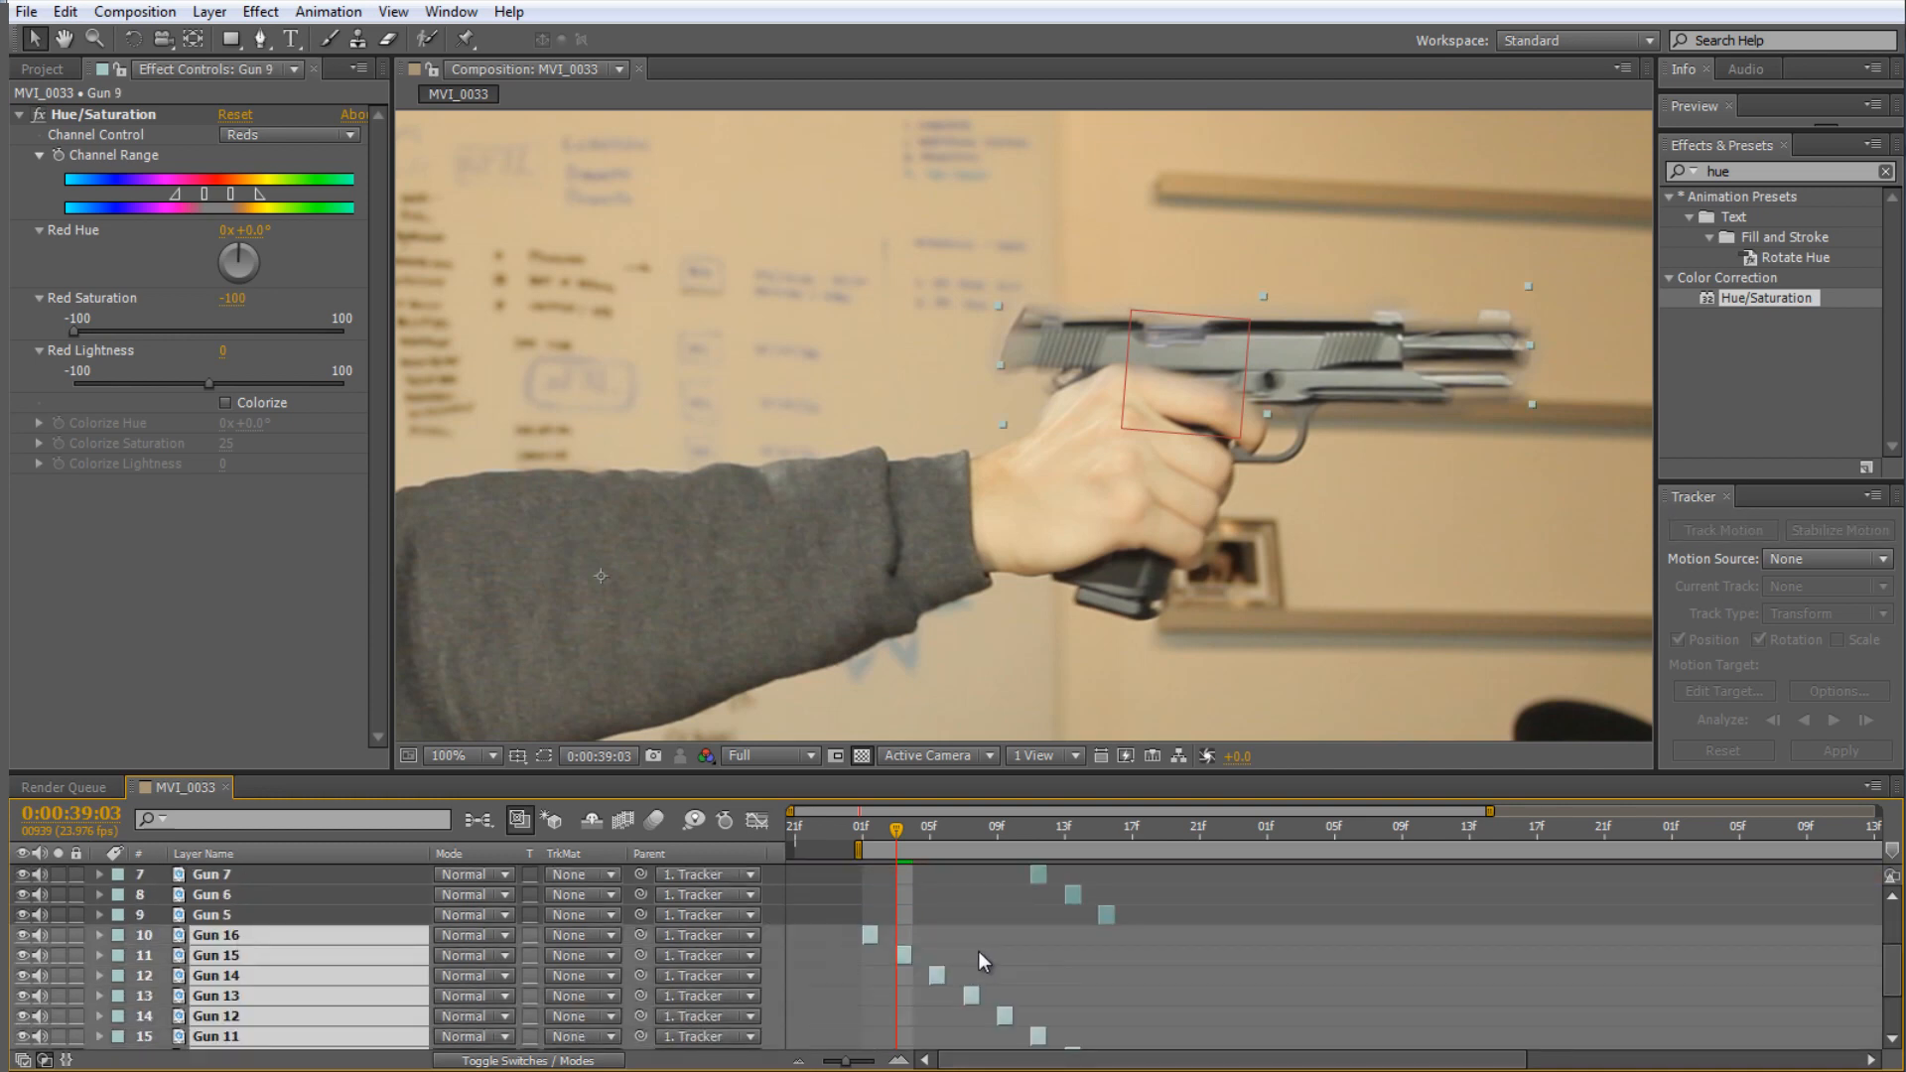
left_click_drag(870, 933, 1141, 934)
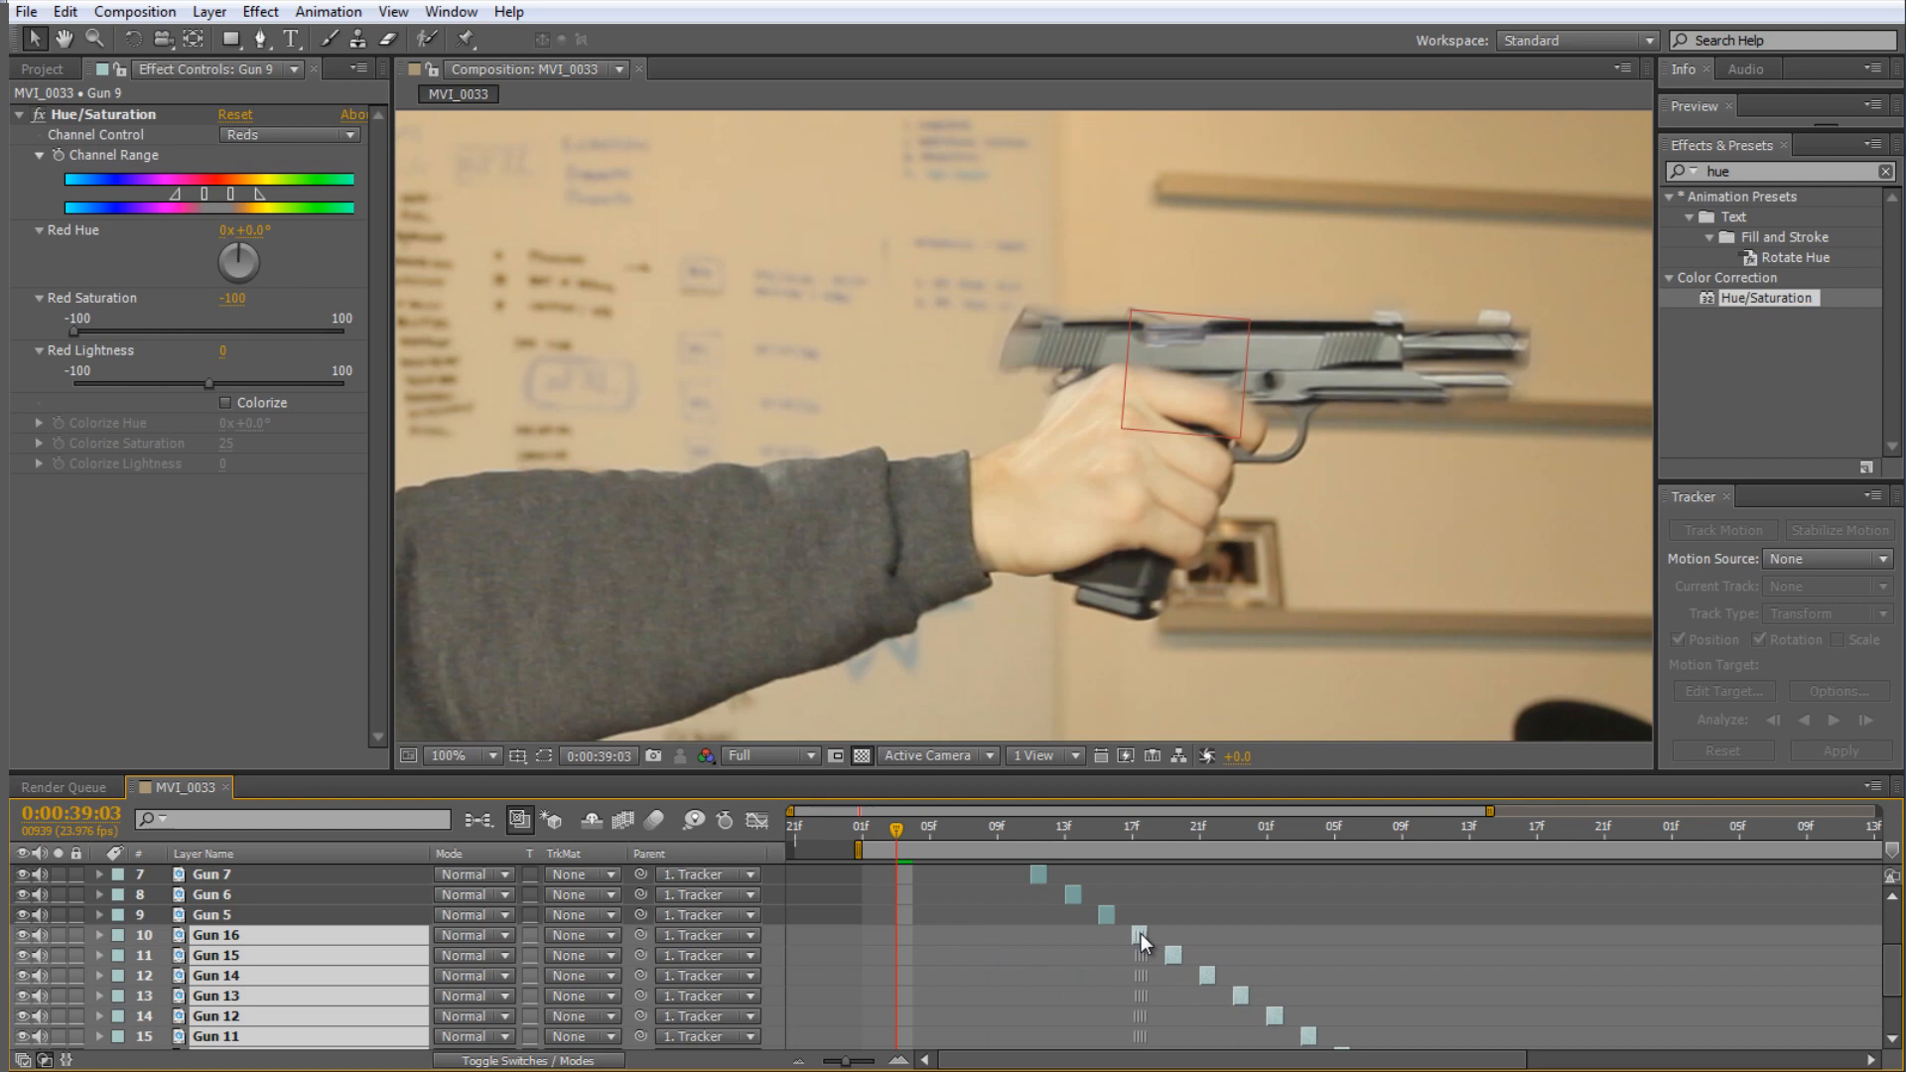
- Duplicate all sixteen Gun layers, stack the copies above Footage and shift them so the series continues from 0:00:40:09
scroll(232, 956, "up", 4)
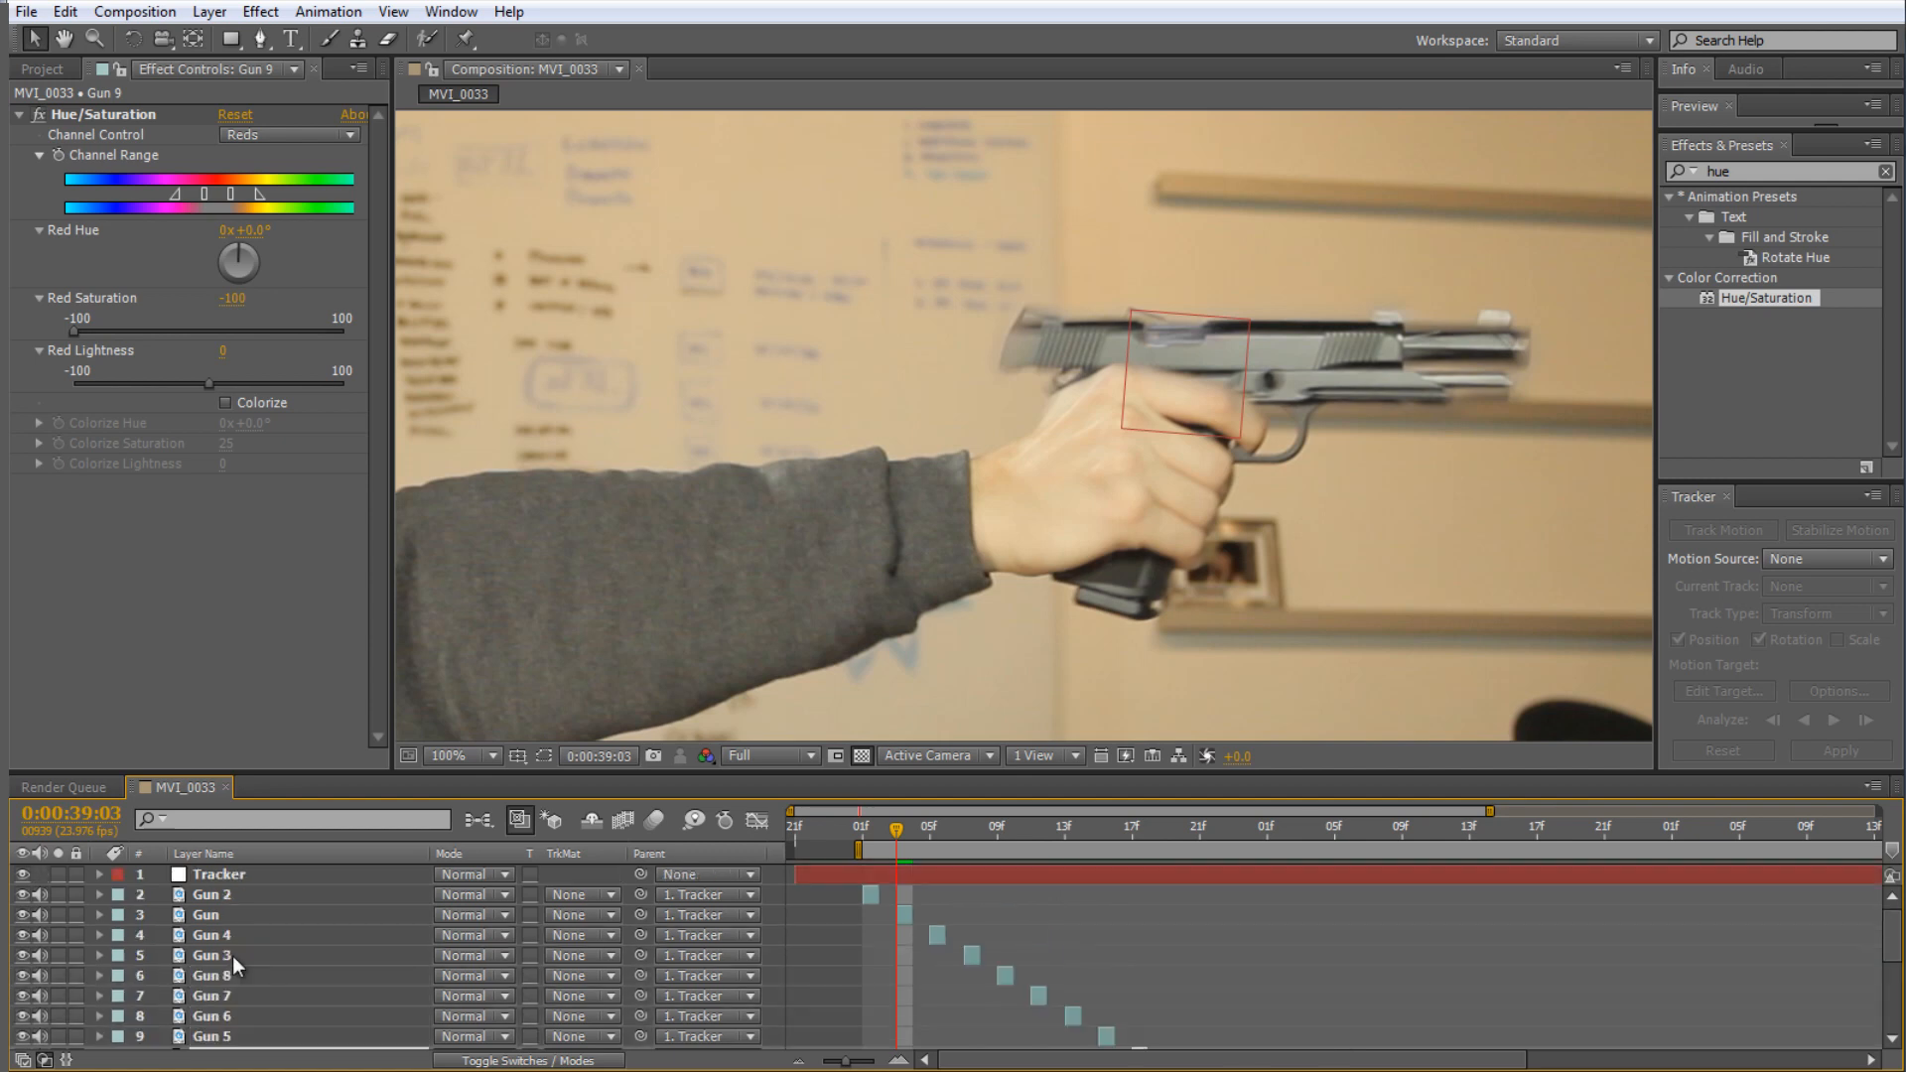
left_click(224, 899, "shift")
scroll(534, 916, "down", 5)
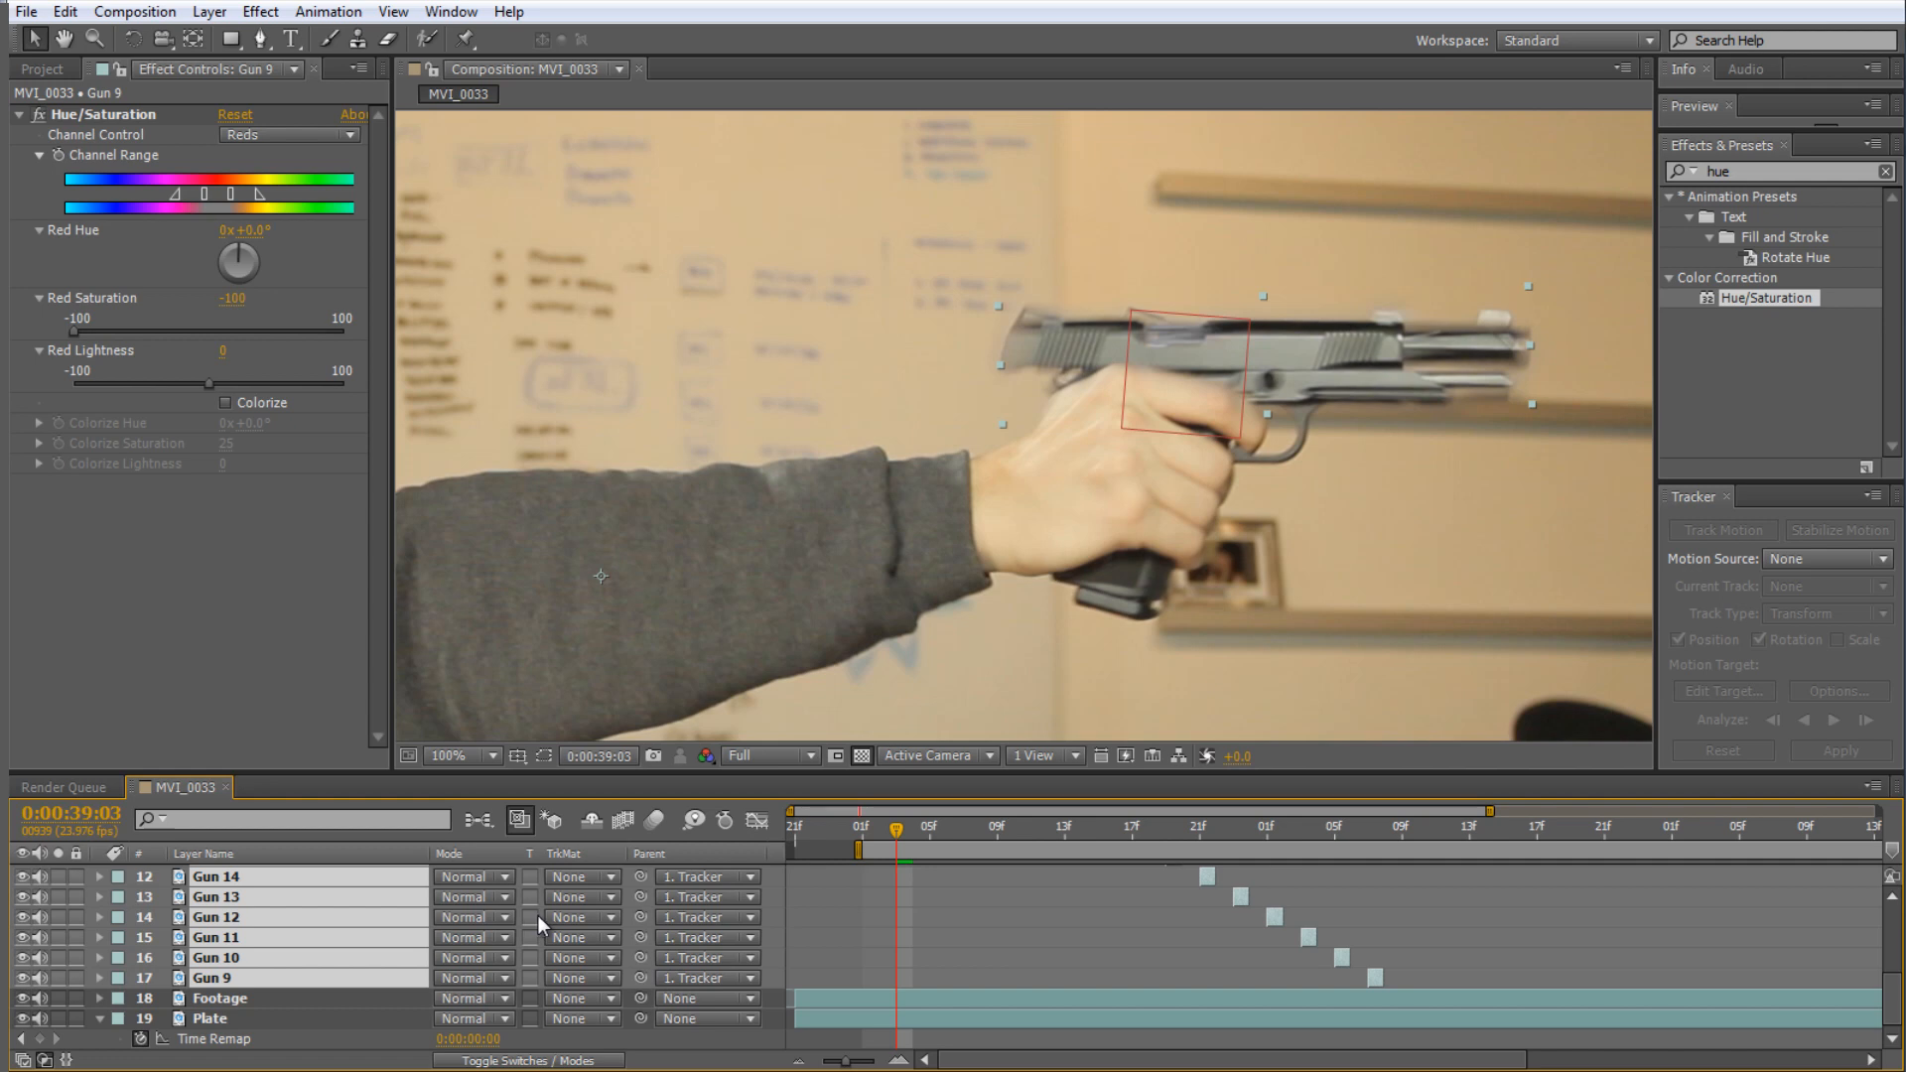
scroll(556, 914, "up", 4)
scroll(558, 922, "down", 3)
key("ctrl+d")
scroll(280, 981, "down", 6)
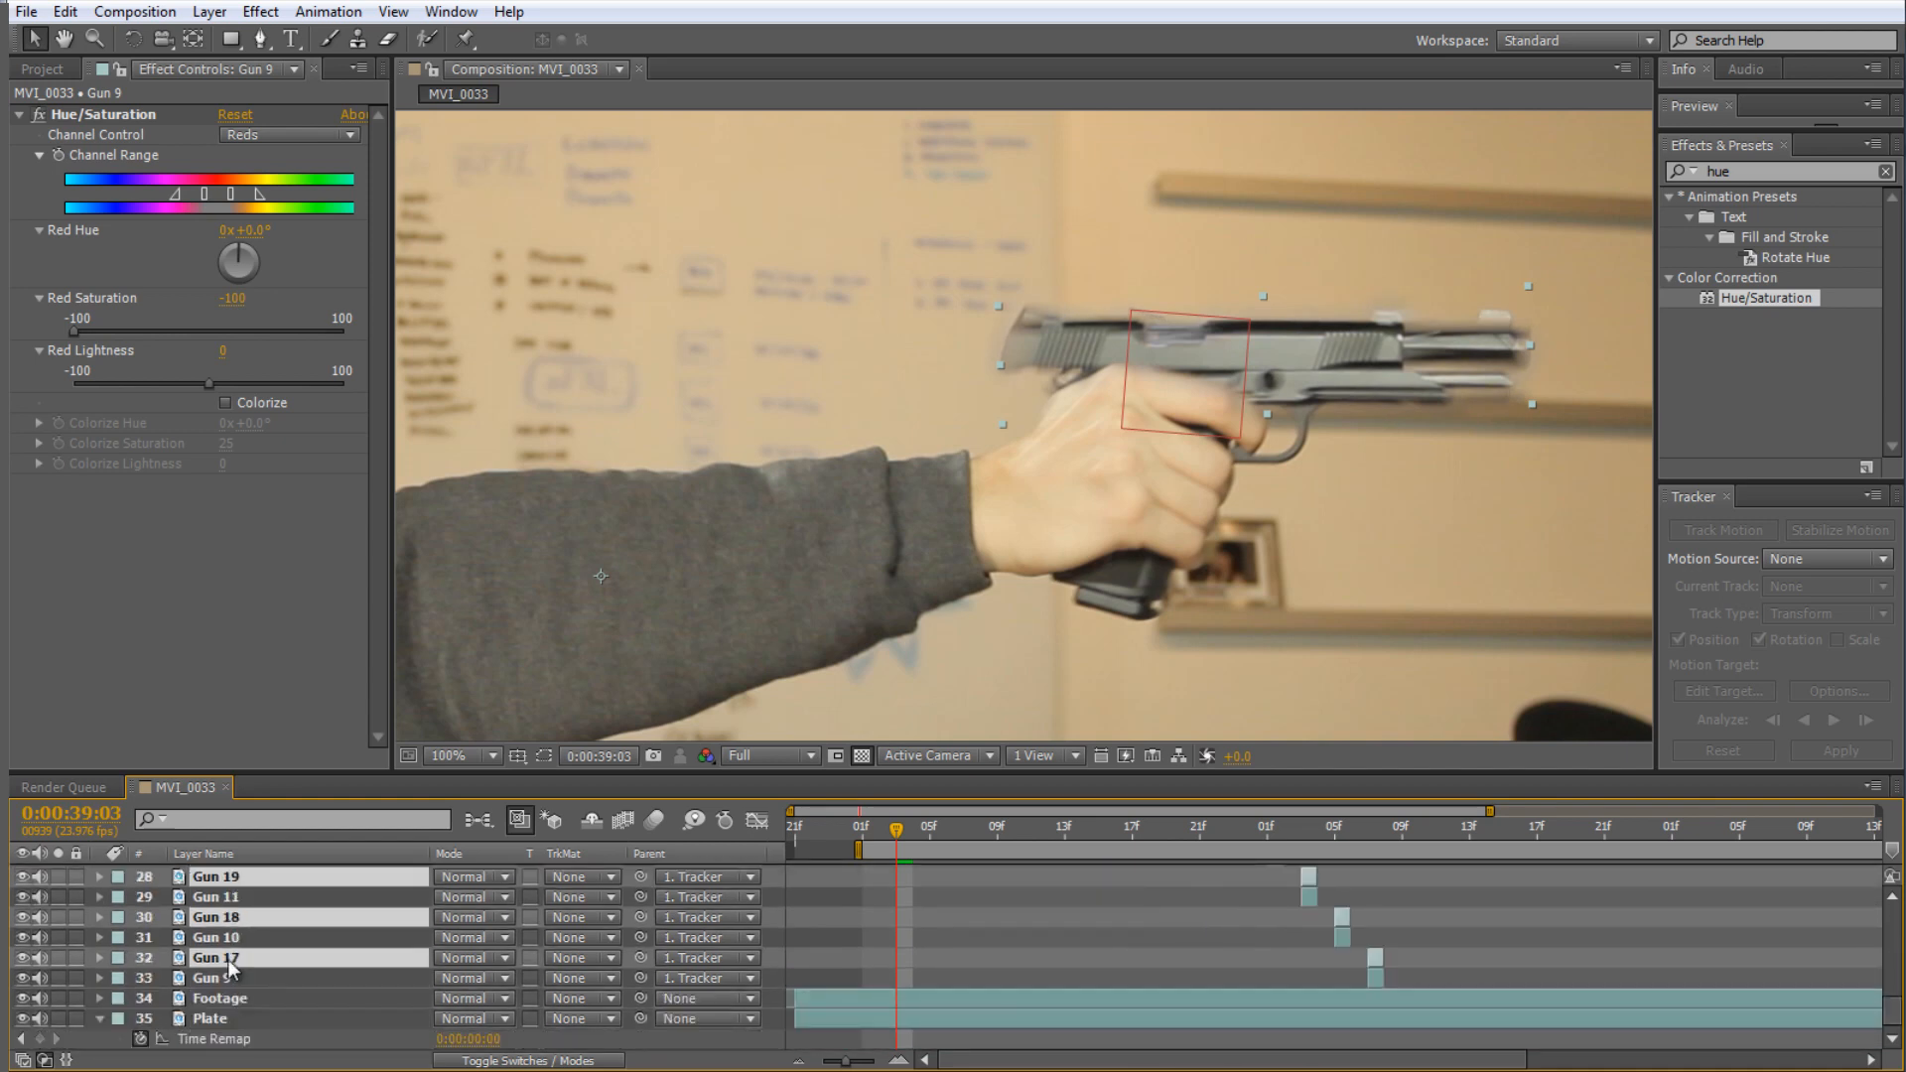
left_click_drag(230, 959, 556, 987)
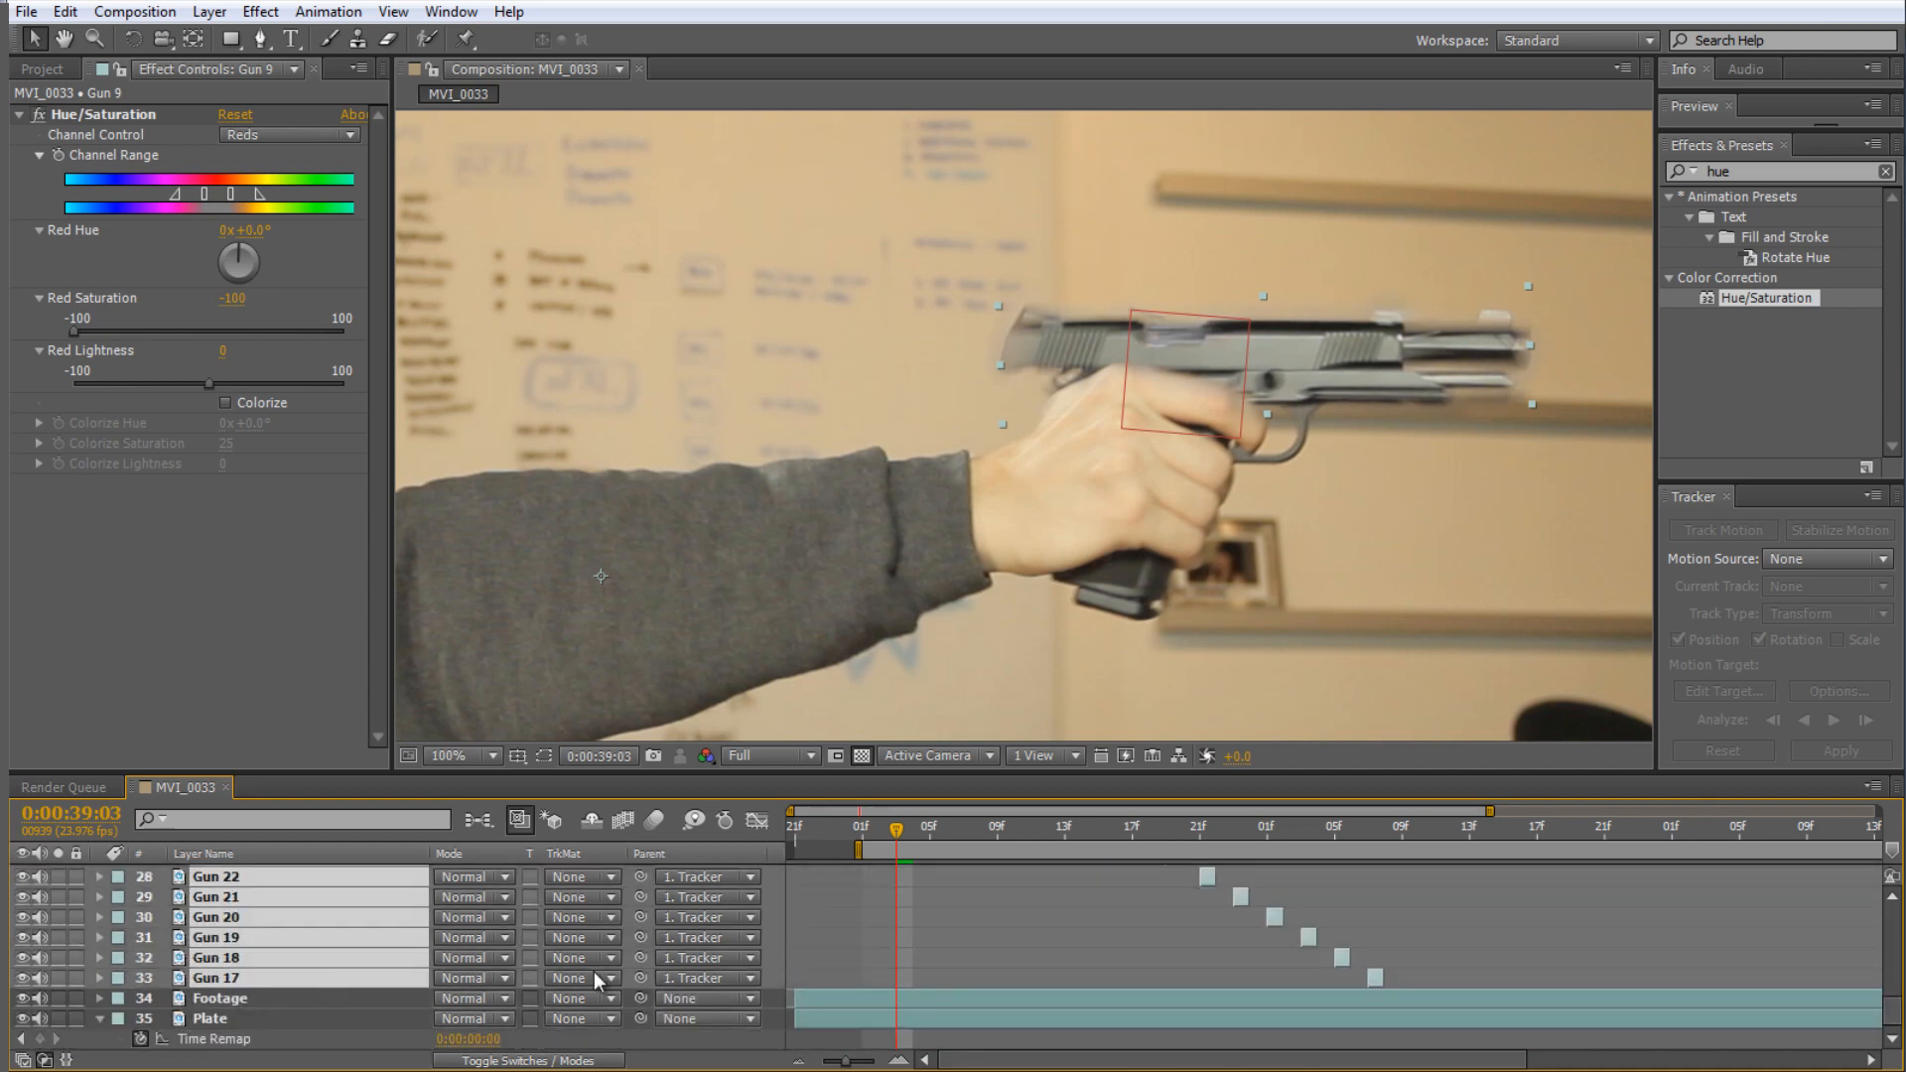
scroll(1225, 956, "up", 4)
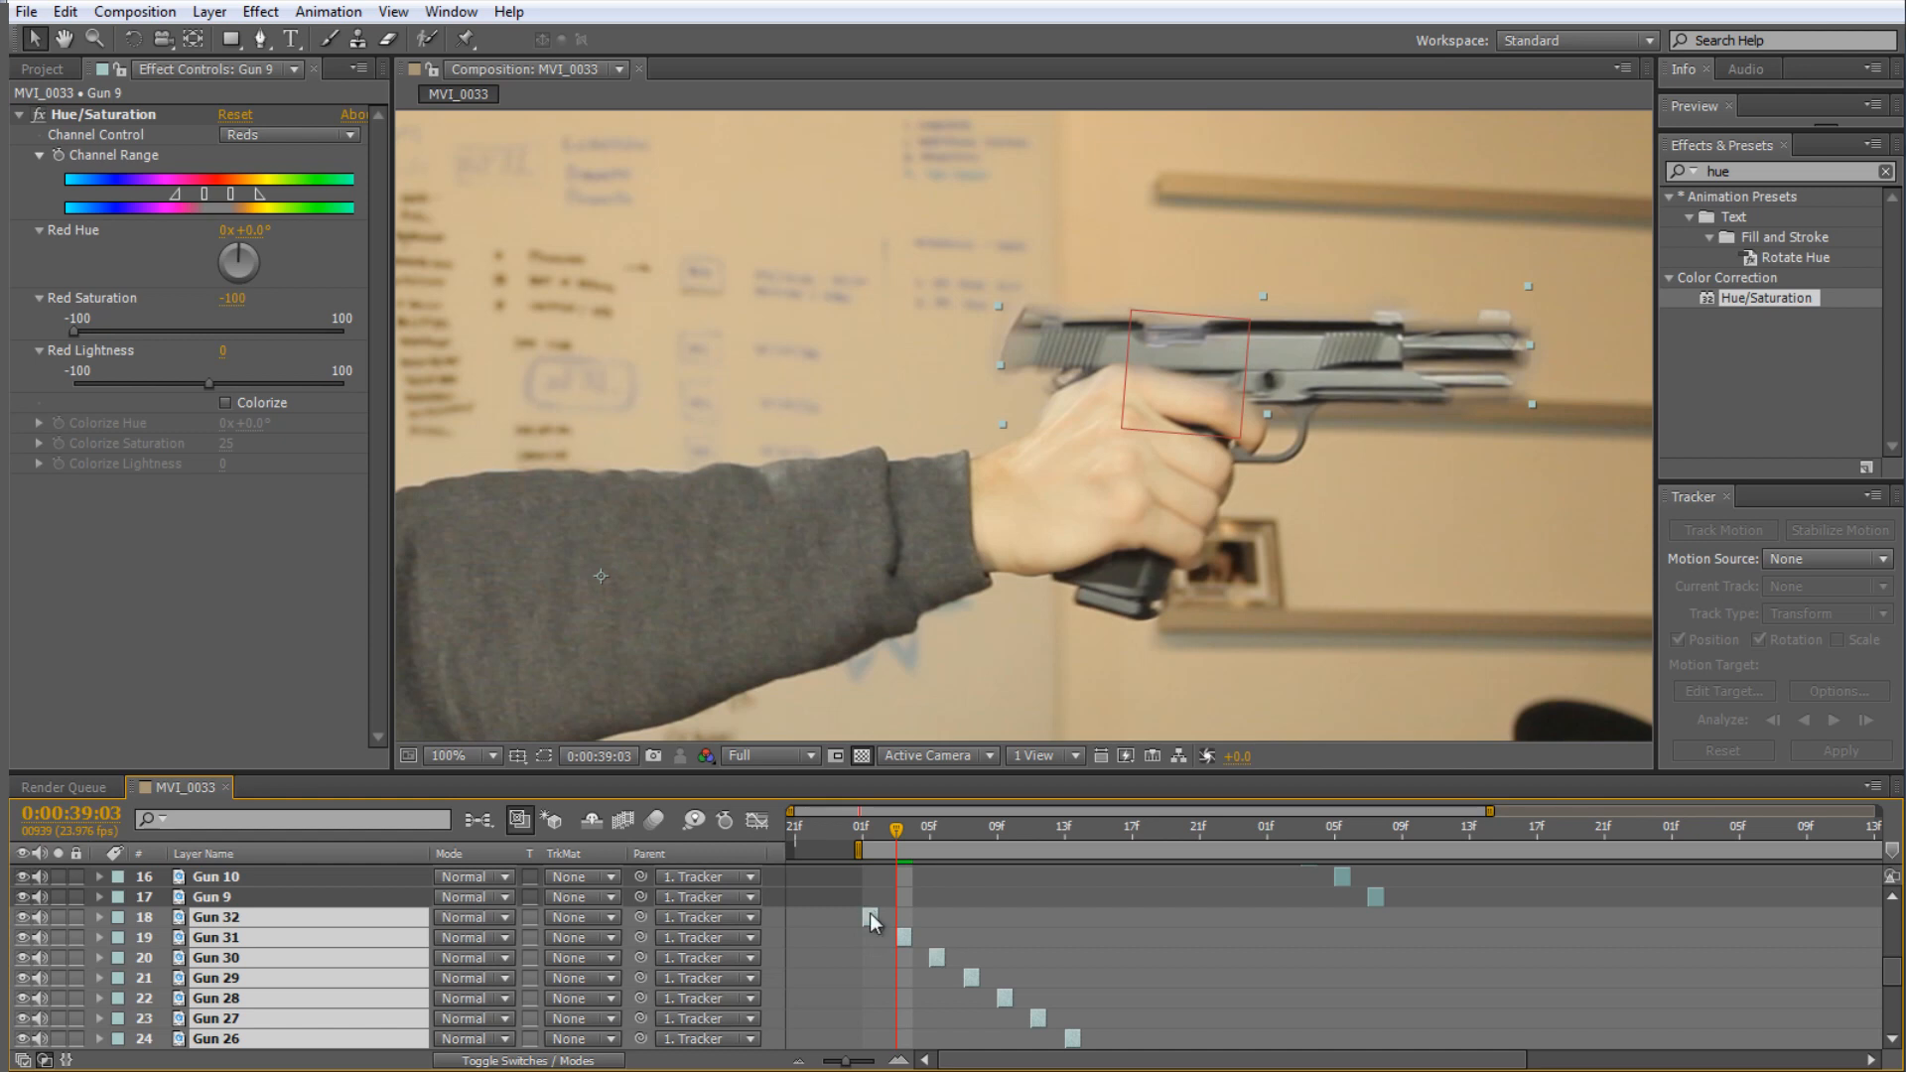
left_click_drag(891, 918, 1413, 916)
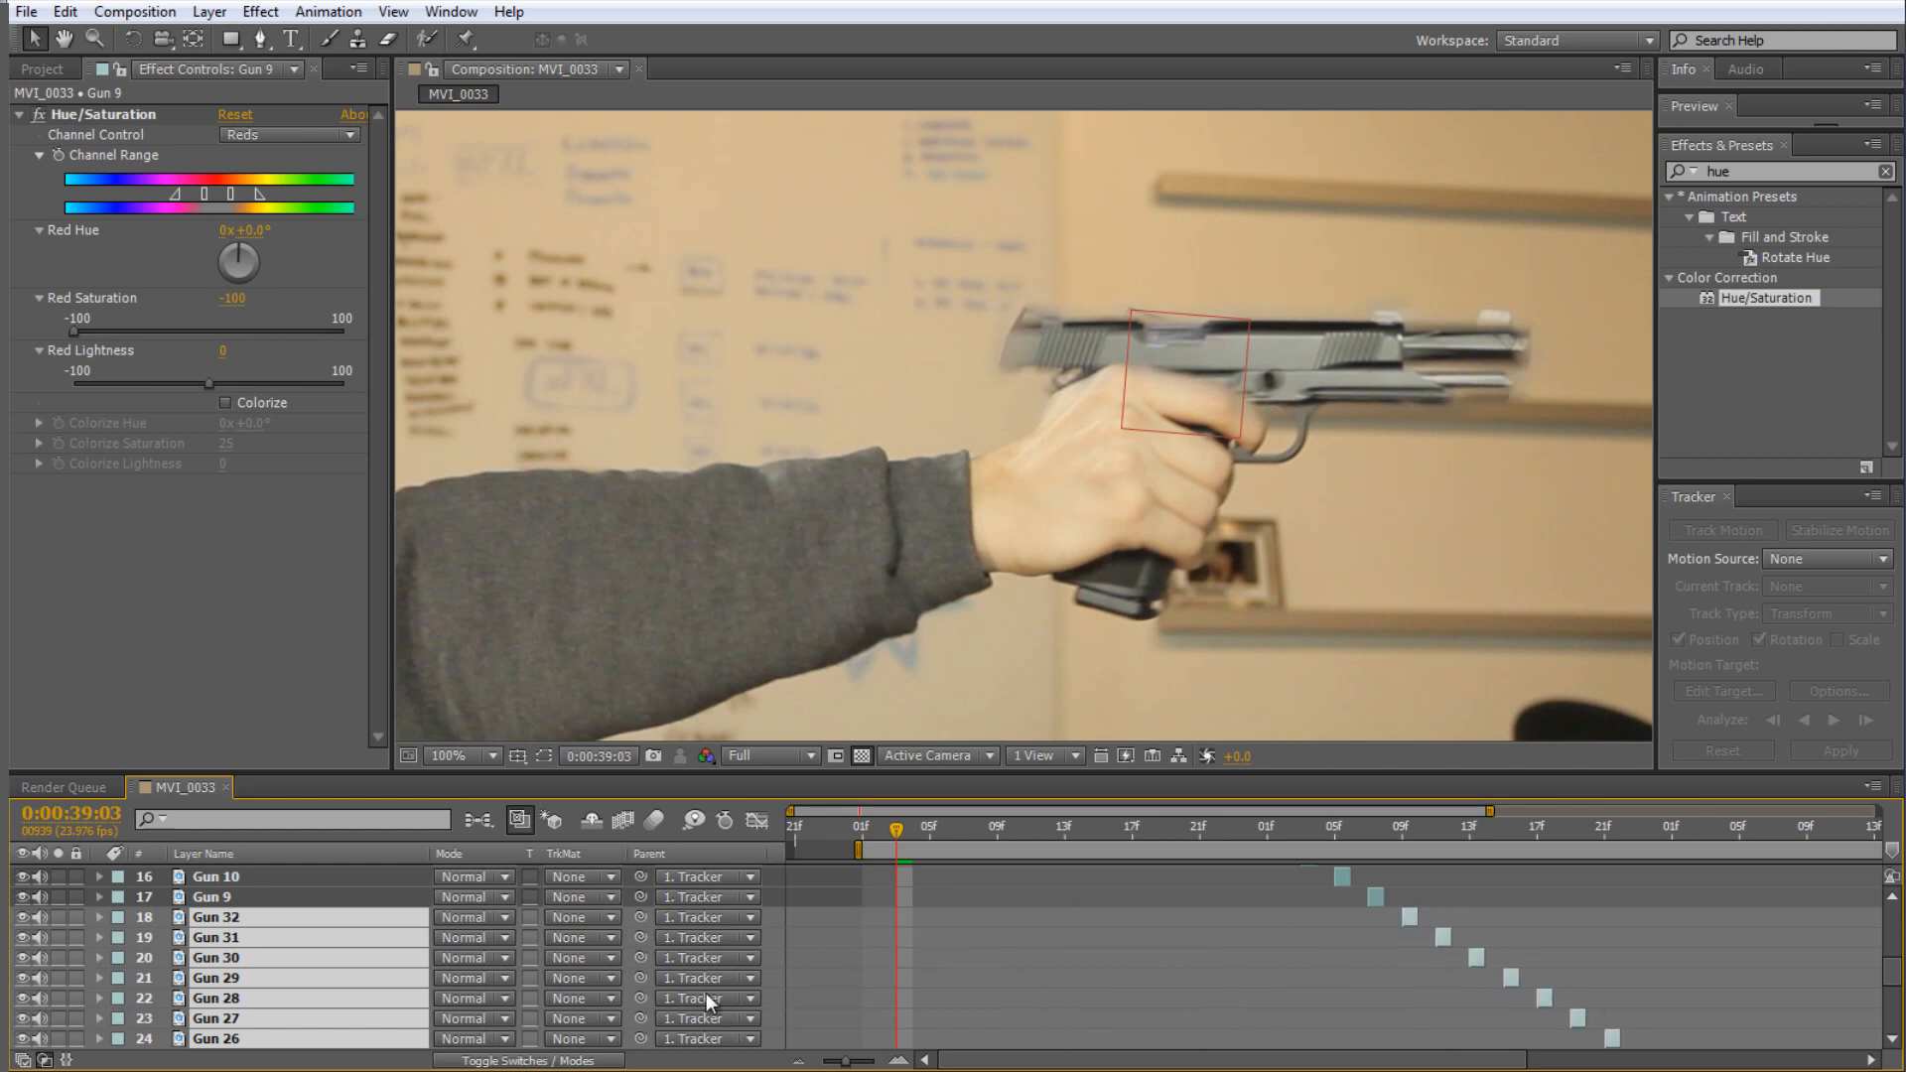
- Duplicate all 32 Gun layers and stack the new copies together directly above the Footage layer
scroll(753, 985, "down", 4)
scroll(338, 980, "up", 9)
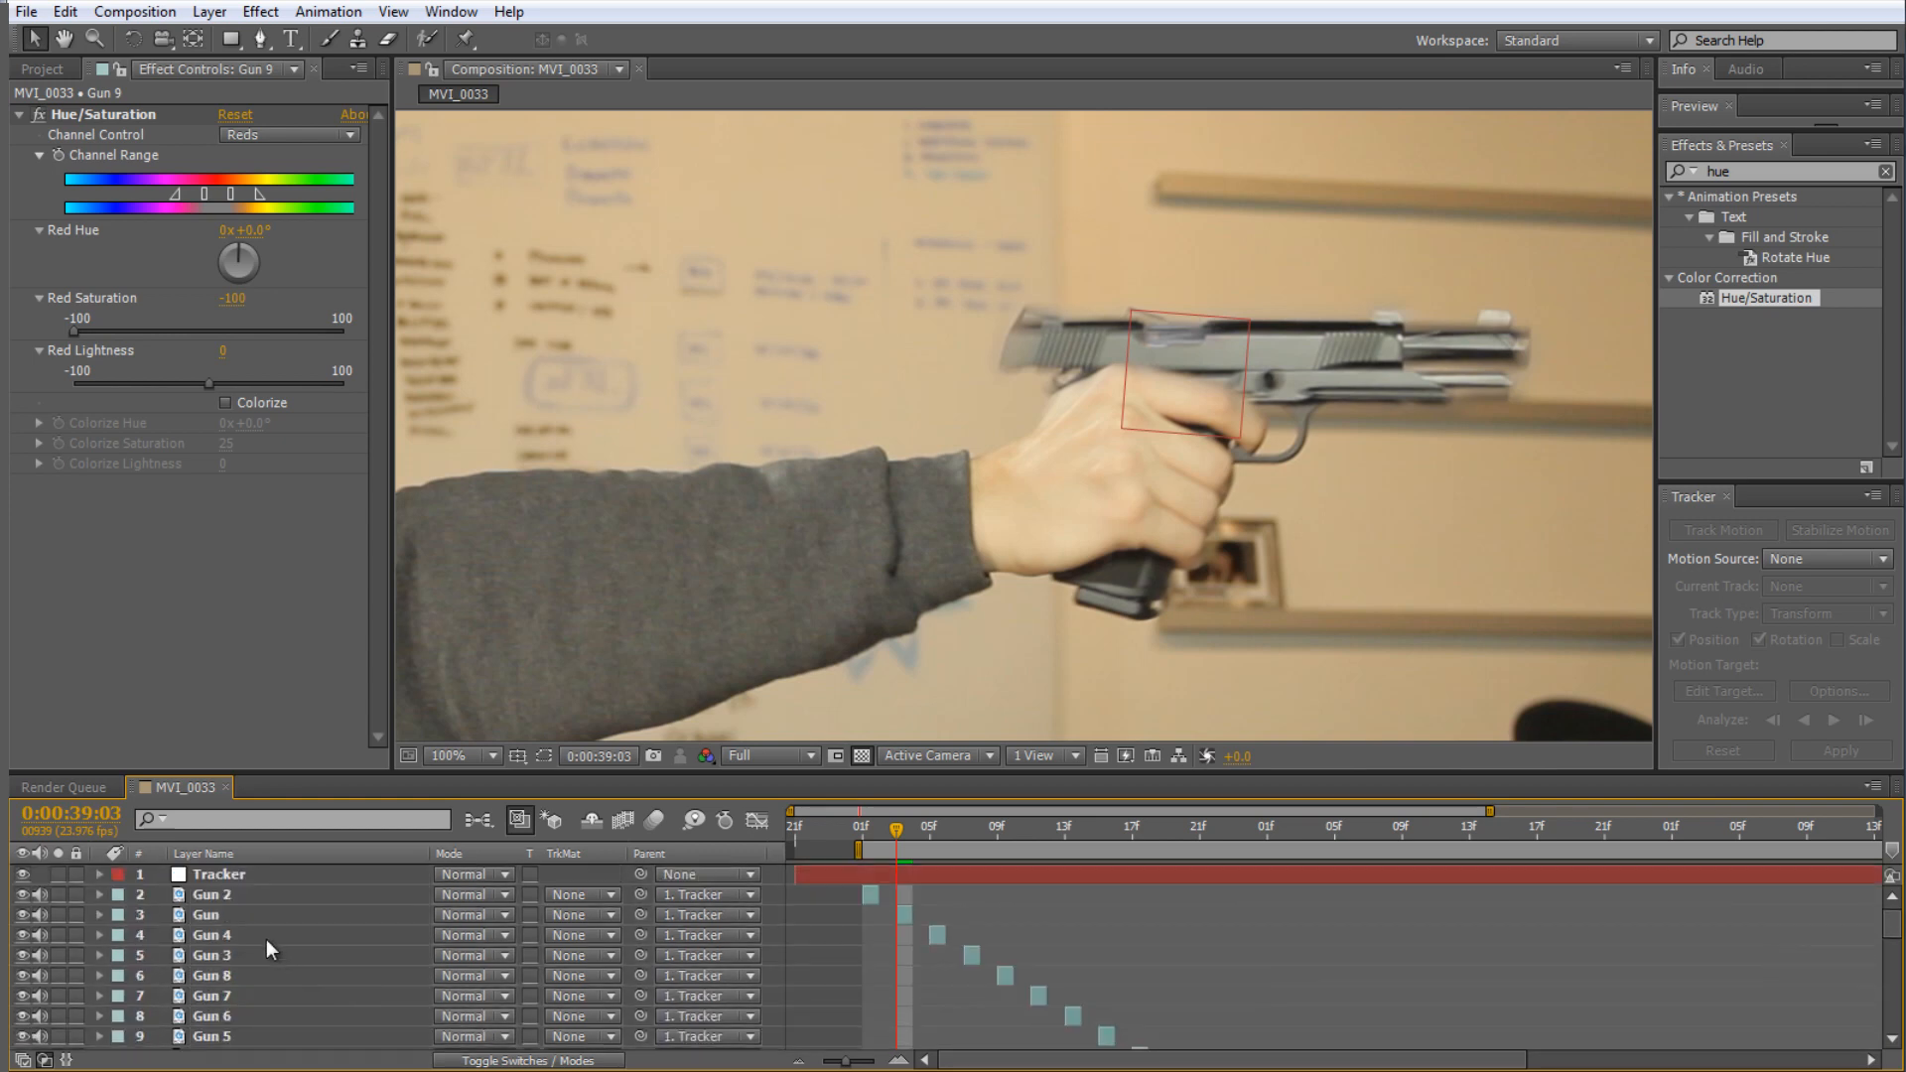
left_click(229, 896)
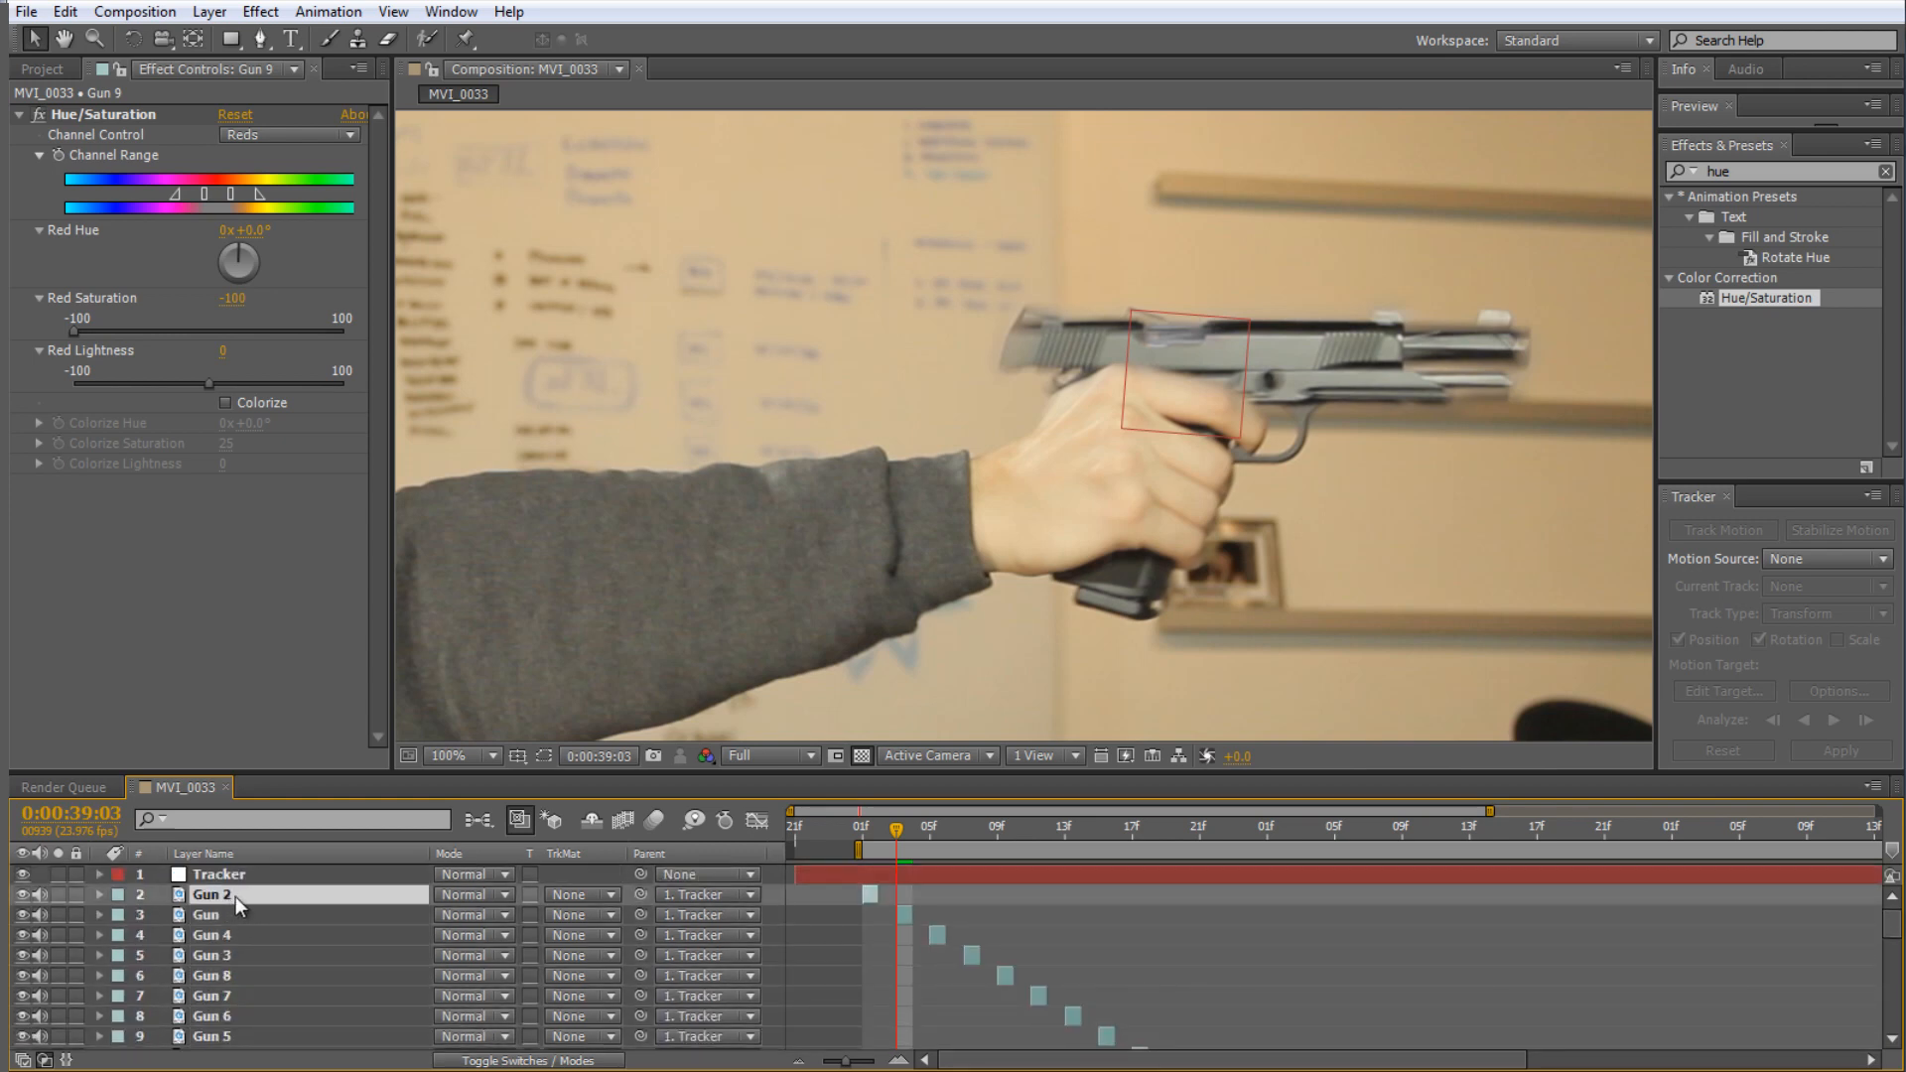
key("ctrl+a")
scroll(542, 949, "down", 8)
scroll(540, 950, "down", 1)
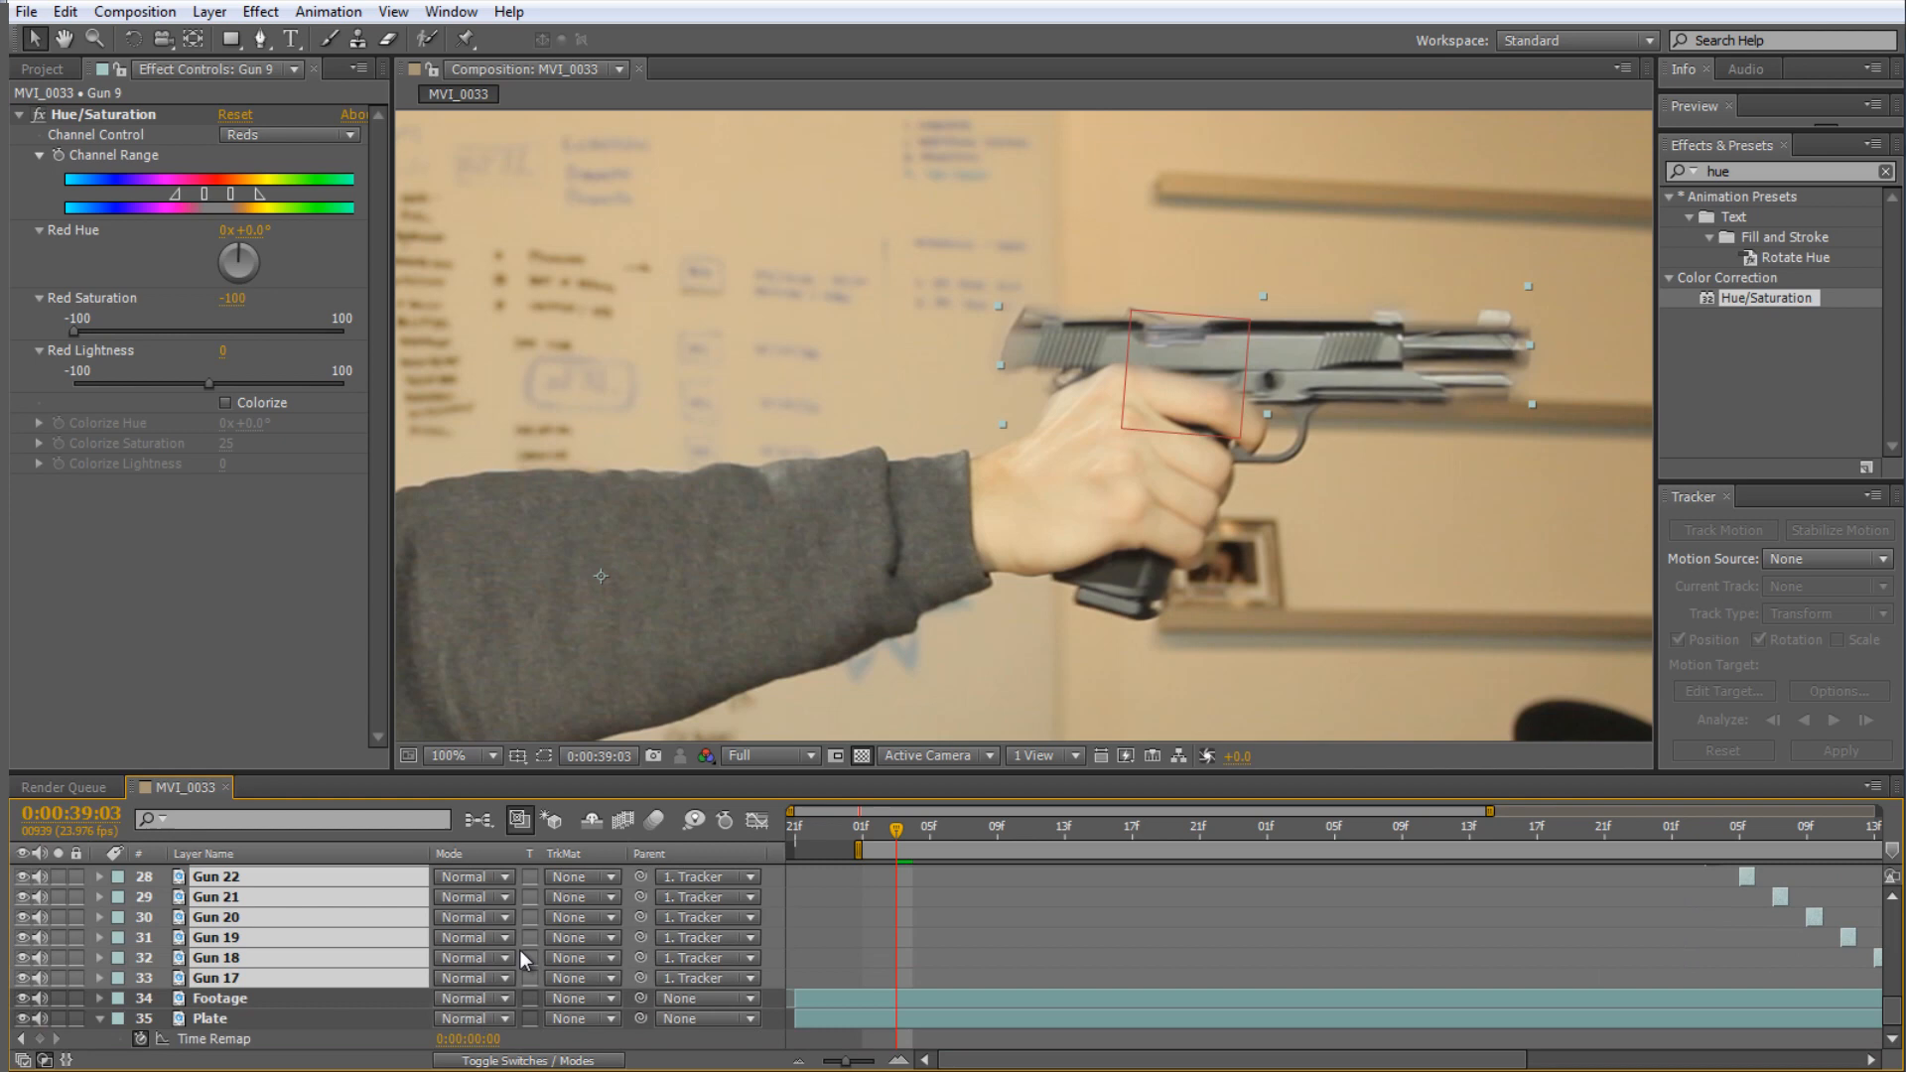
key("ctrl+d")
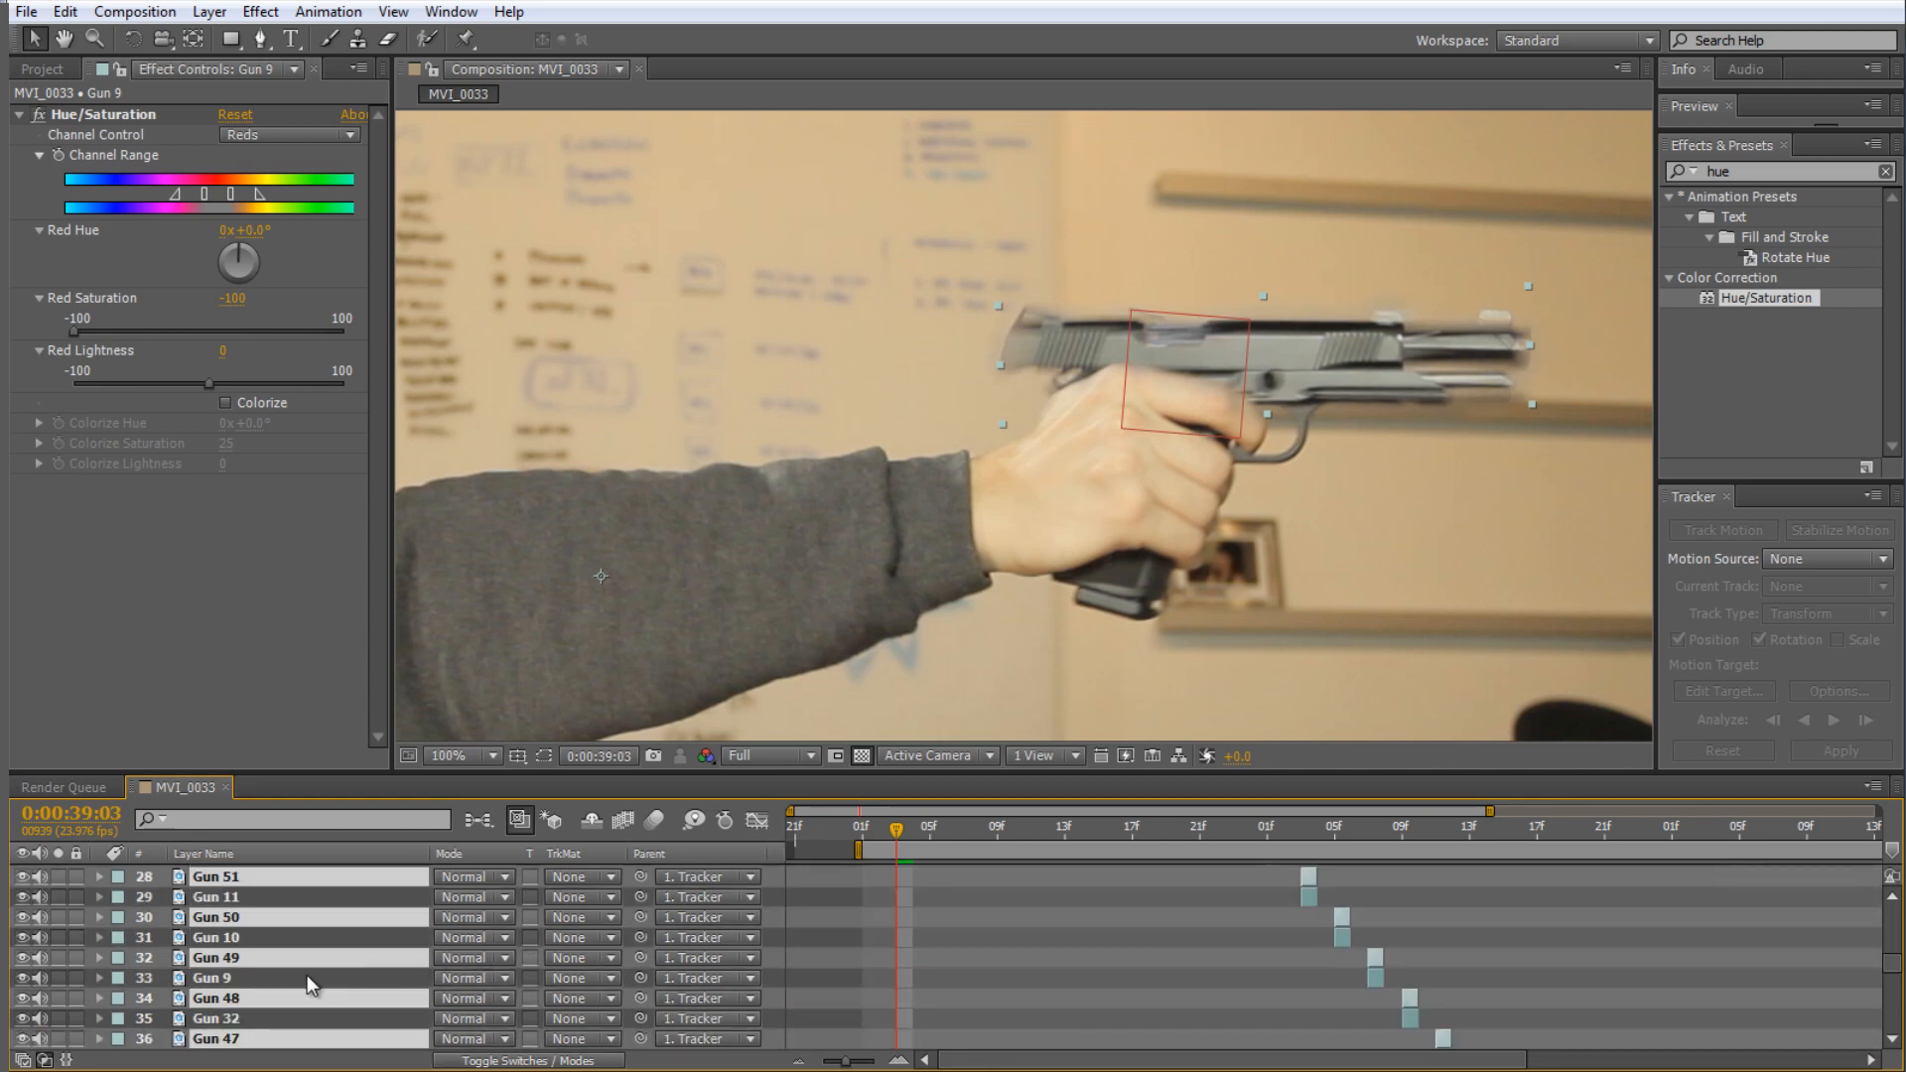
left_click_drag(222, 959, 221, 987)
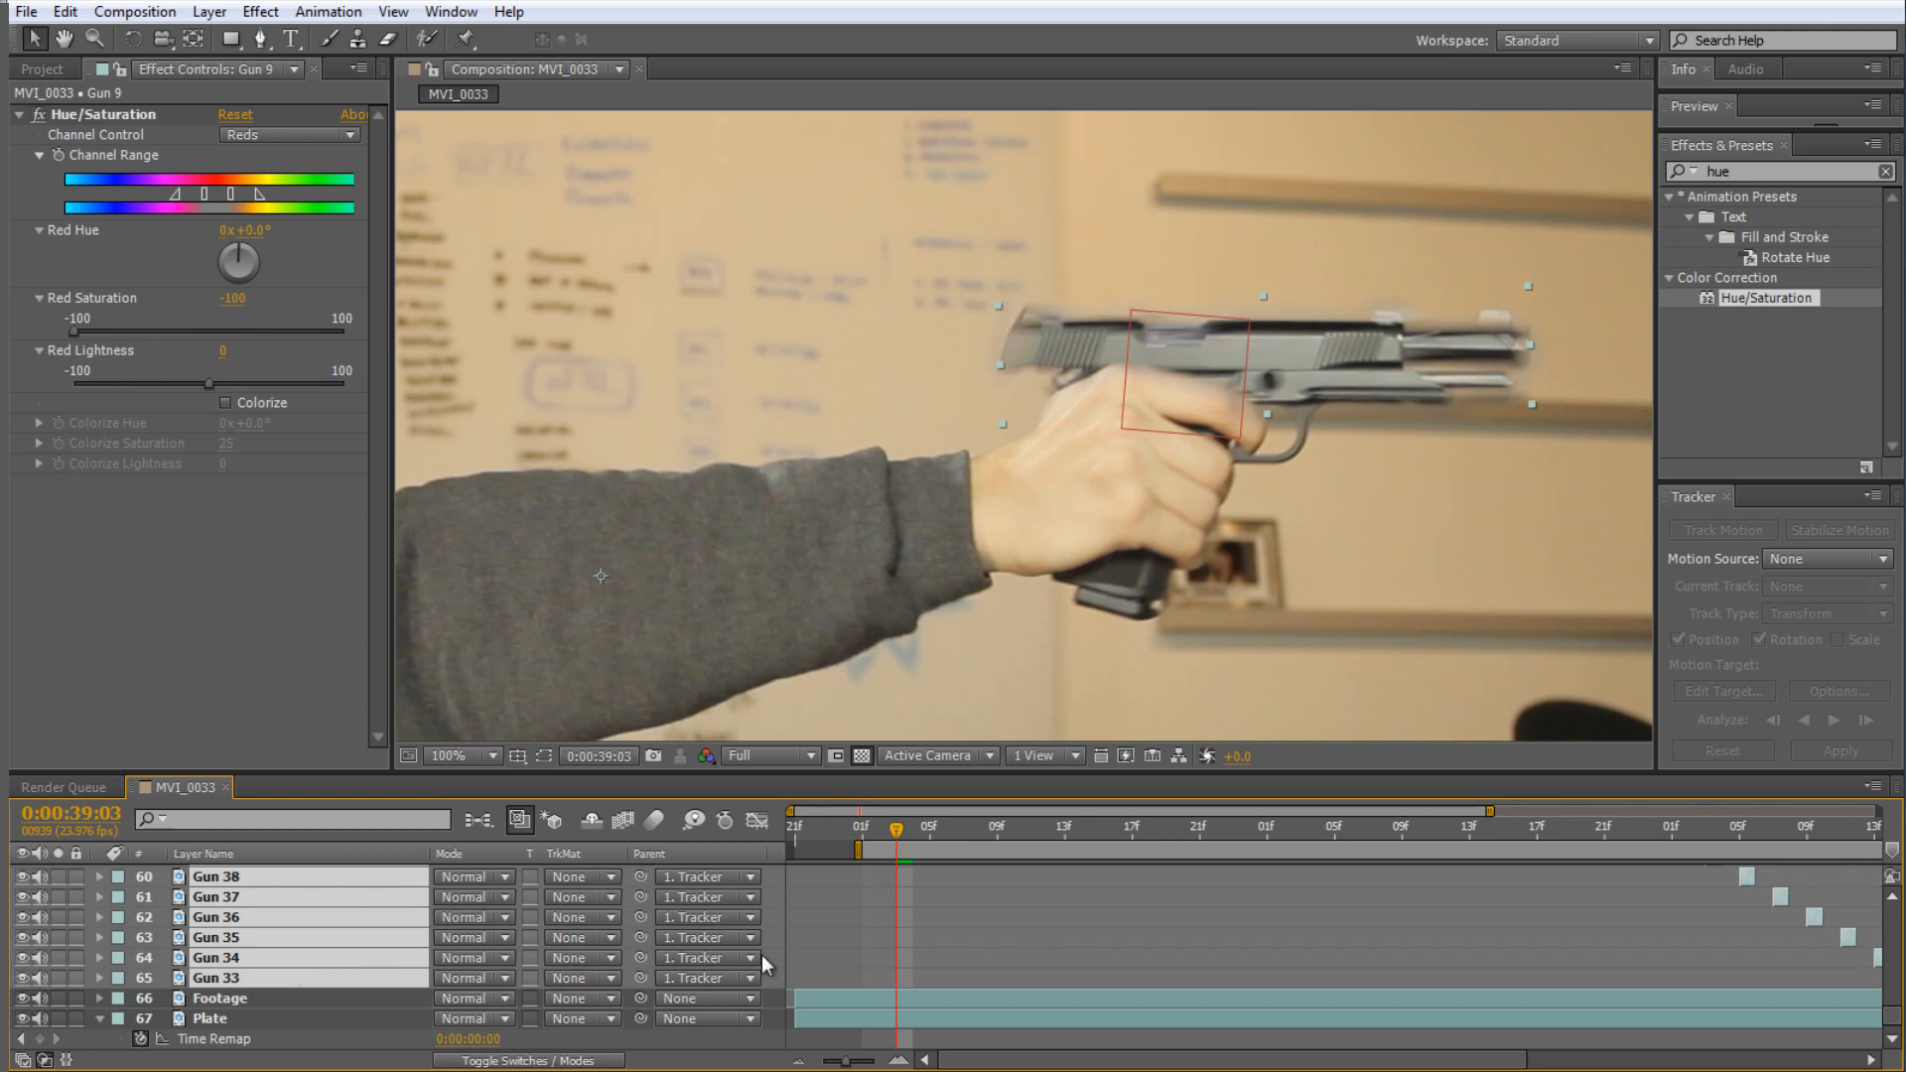
- Select the 32 new Gun copies and shift them in time to continue the every-second-frame series right after the Gun 17 layer
scroll(1030, 962, "up", 6)
scroll(1142, 945, "up", 4)
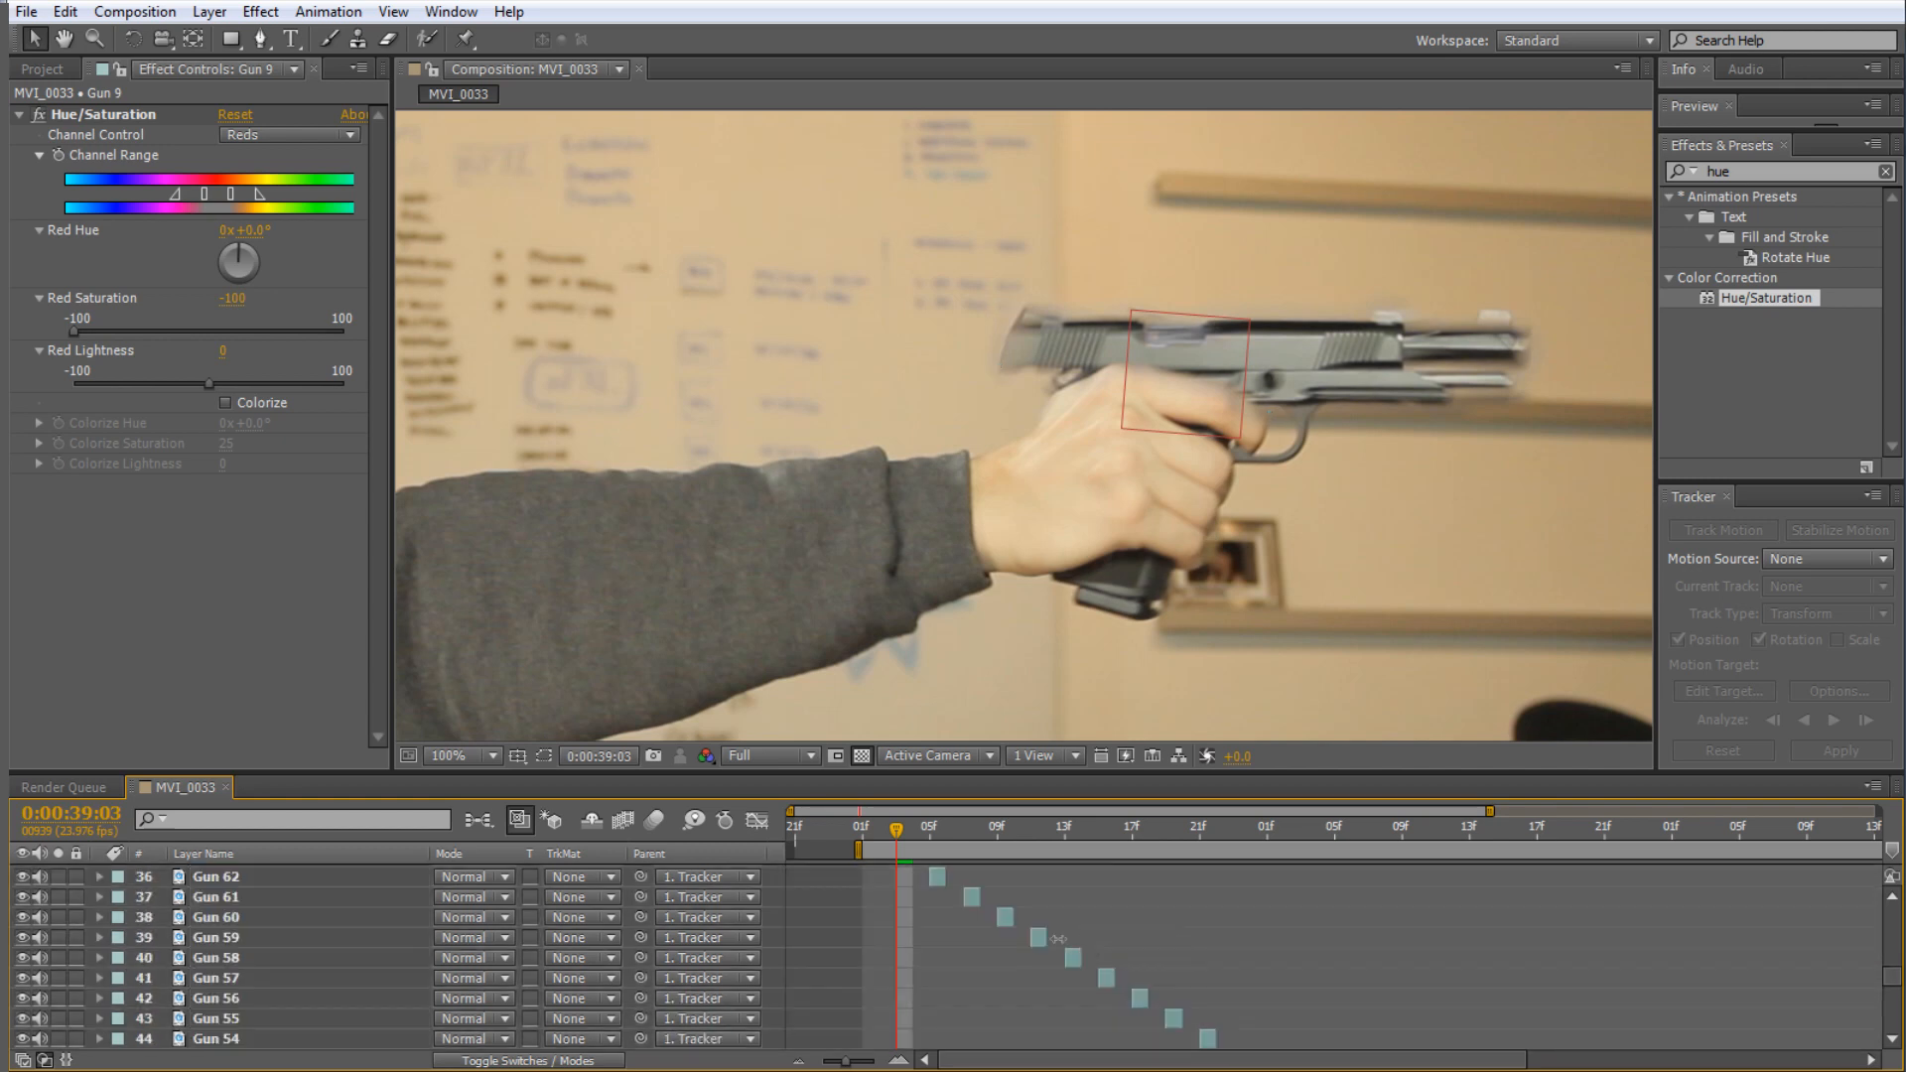
left_click(226, 957)
scroll(829, 915, "down", 10)
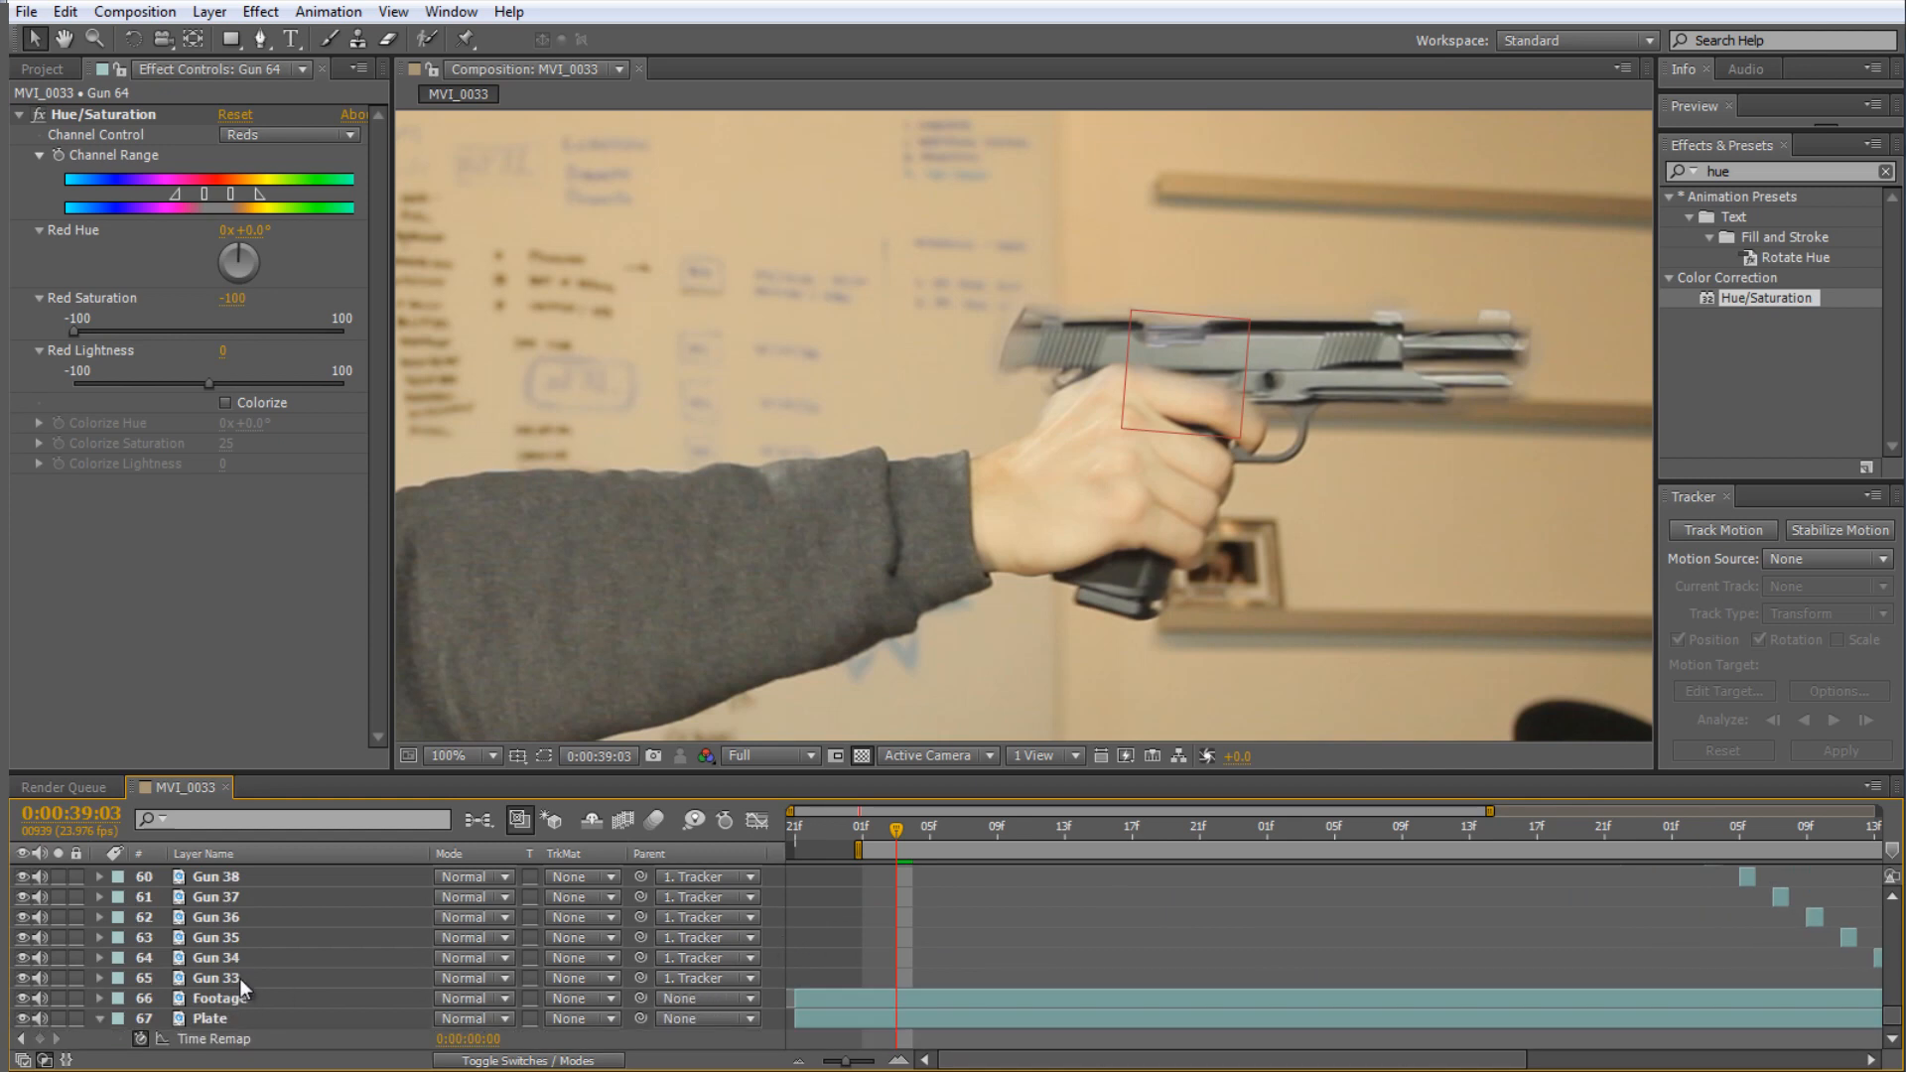
left_click(240, 979, "shift")
scroll(1506, 919, "up", 10)
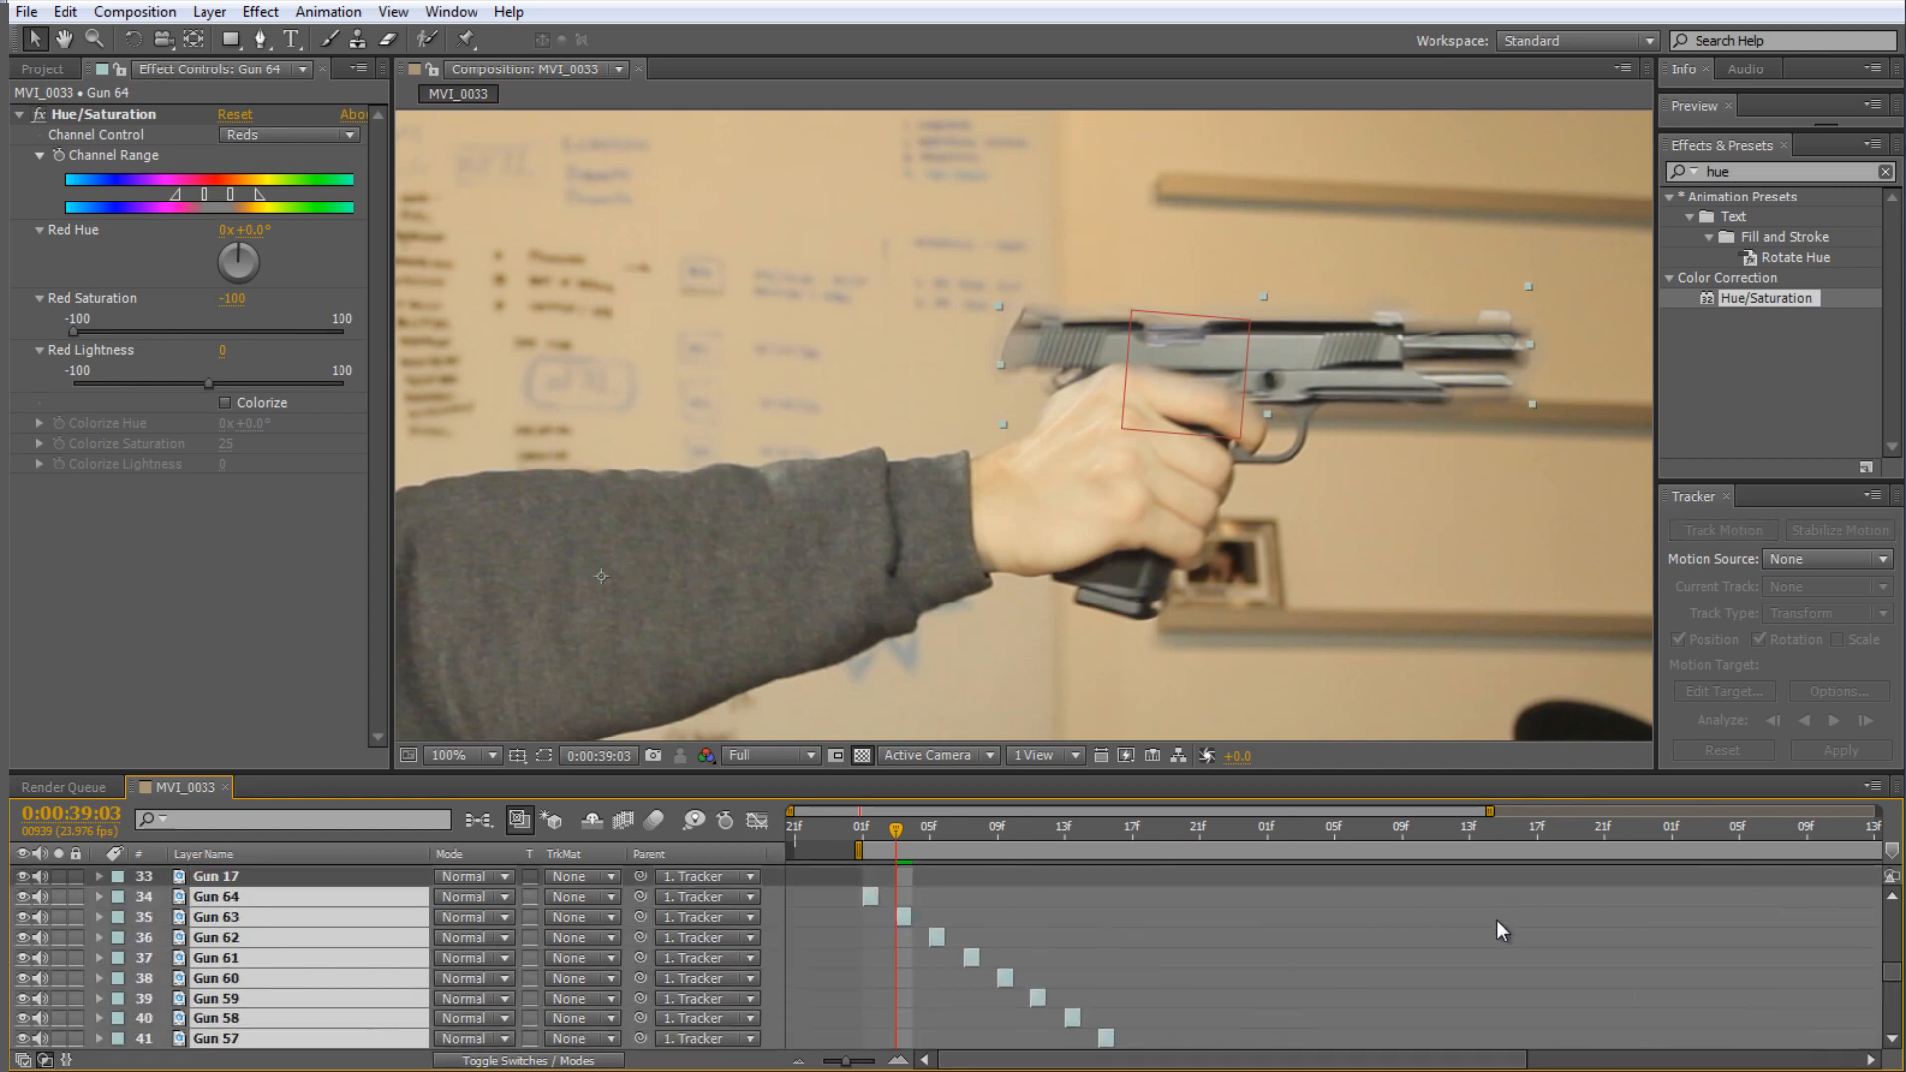
key("minus")
scroll(933, 953, "down", 1)
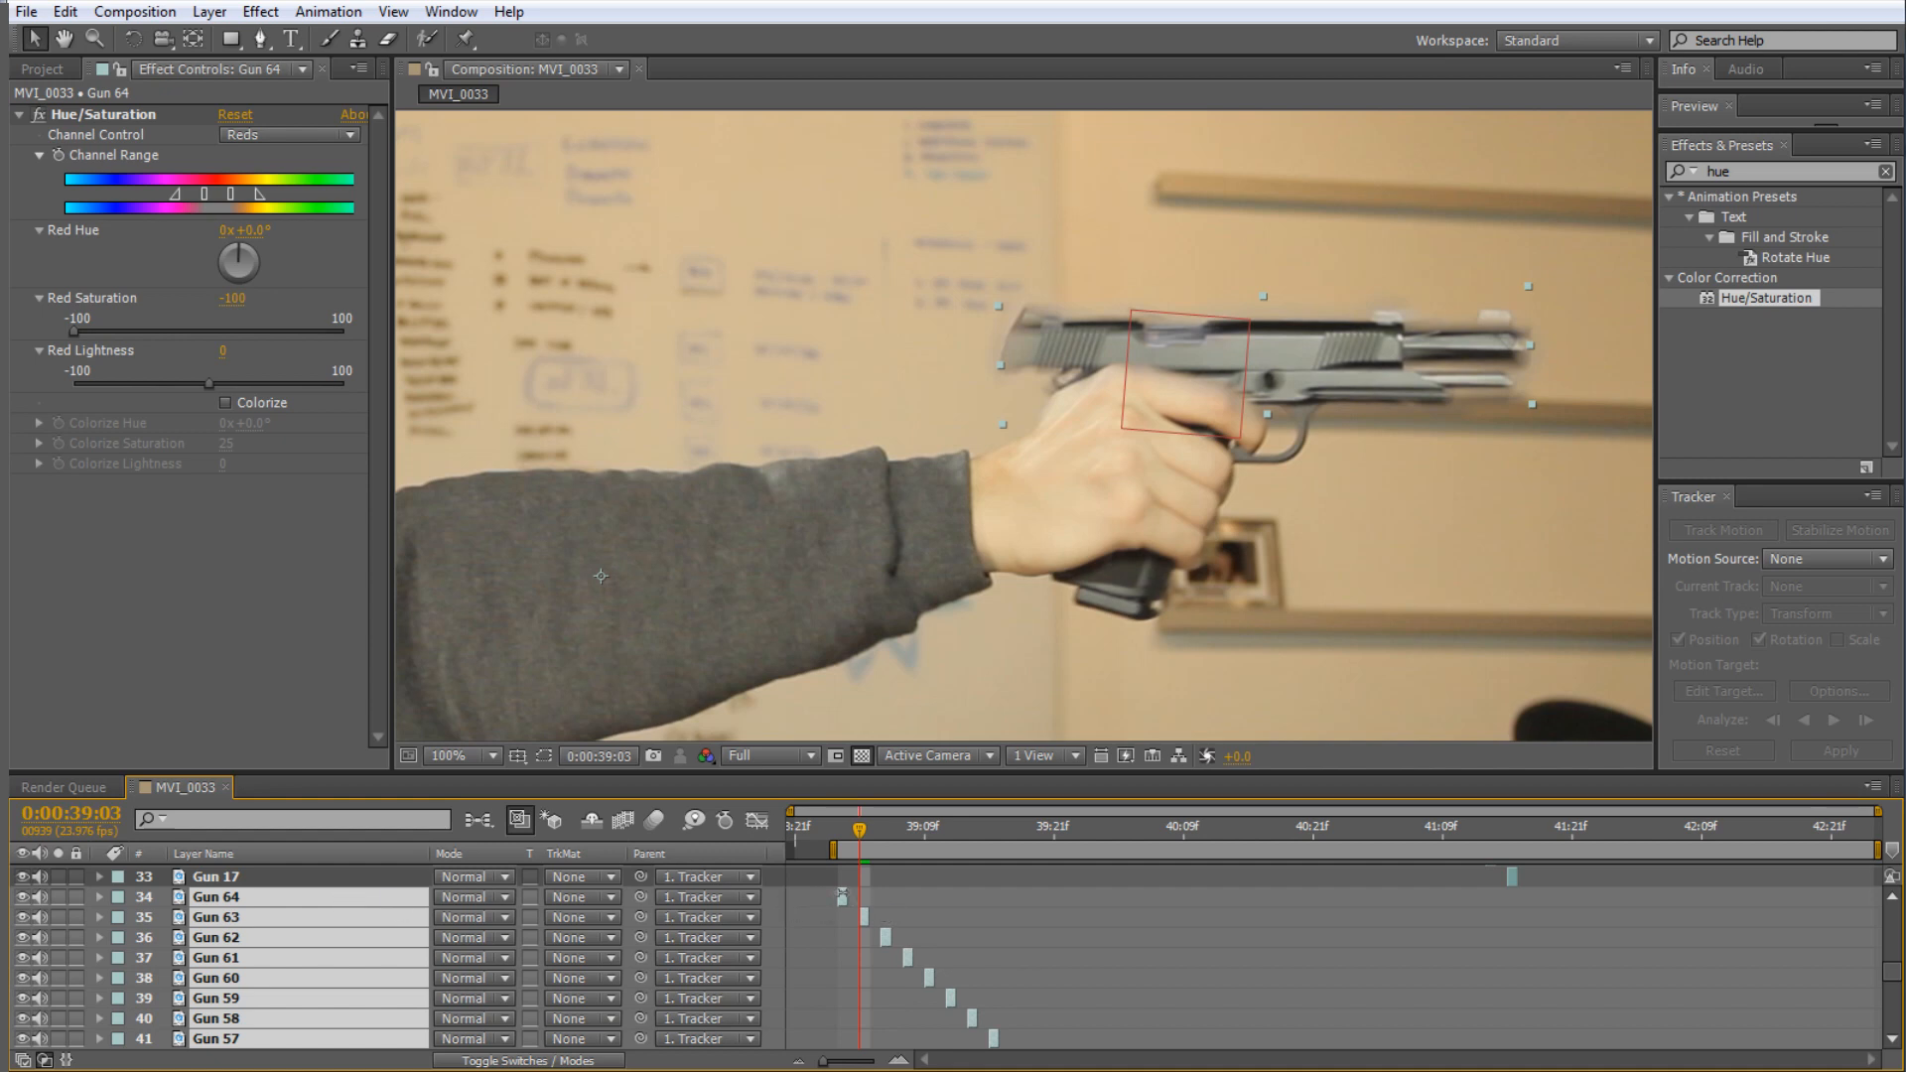
key("=")
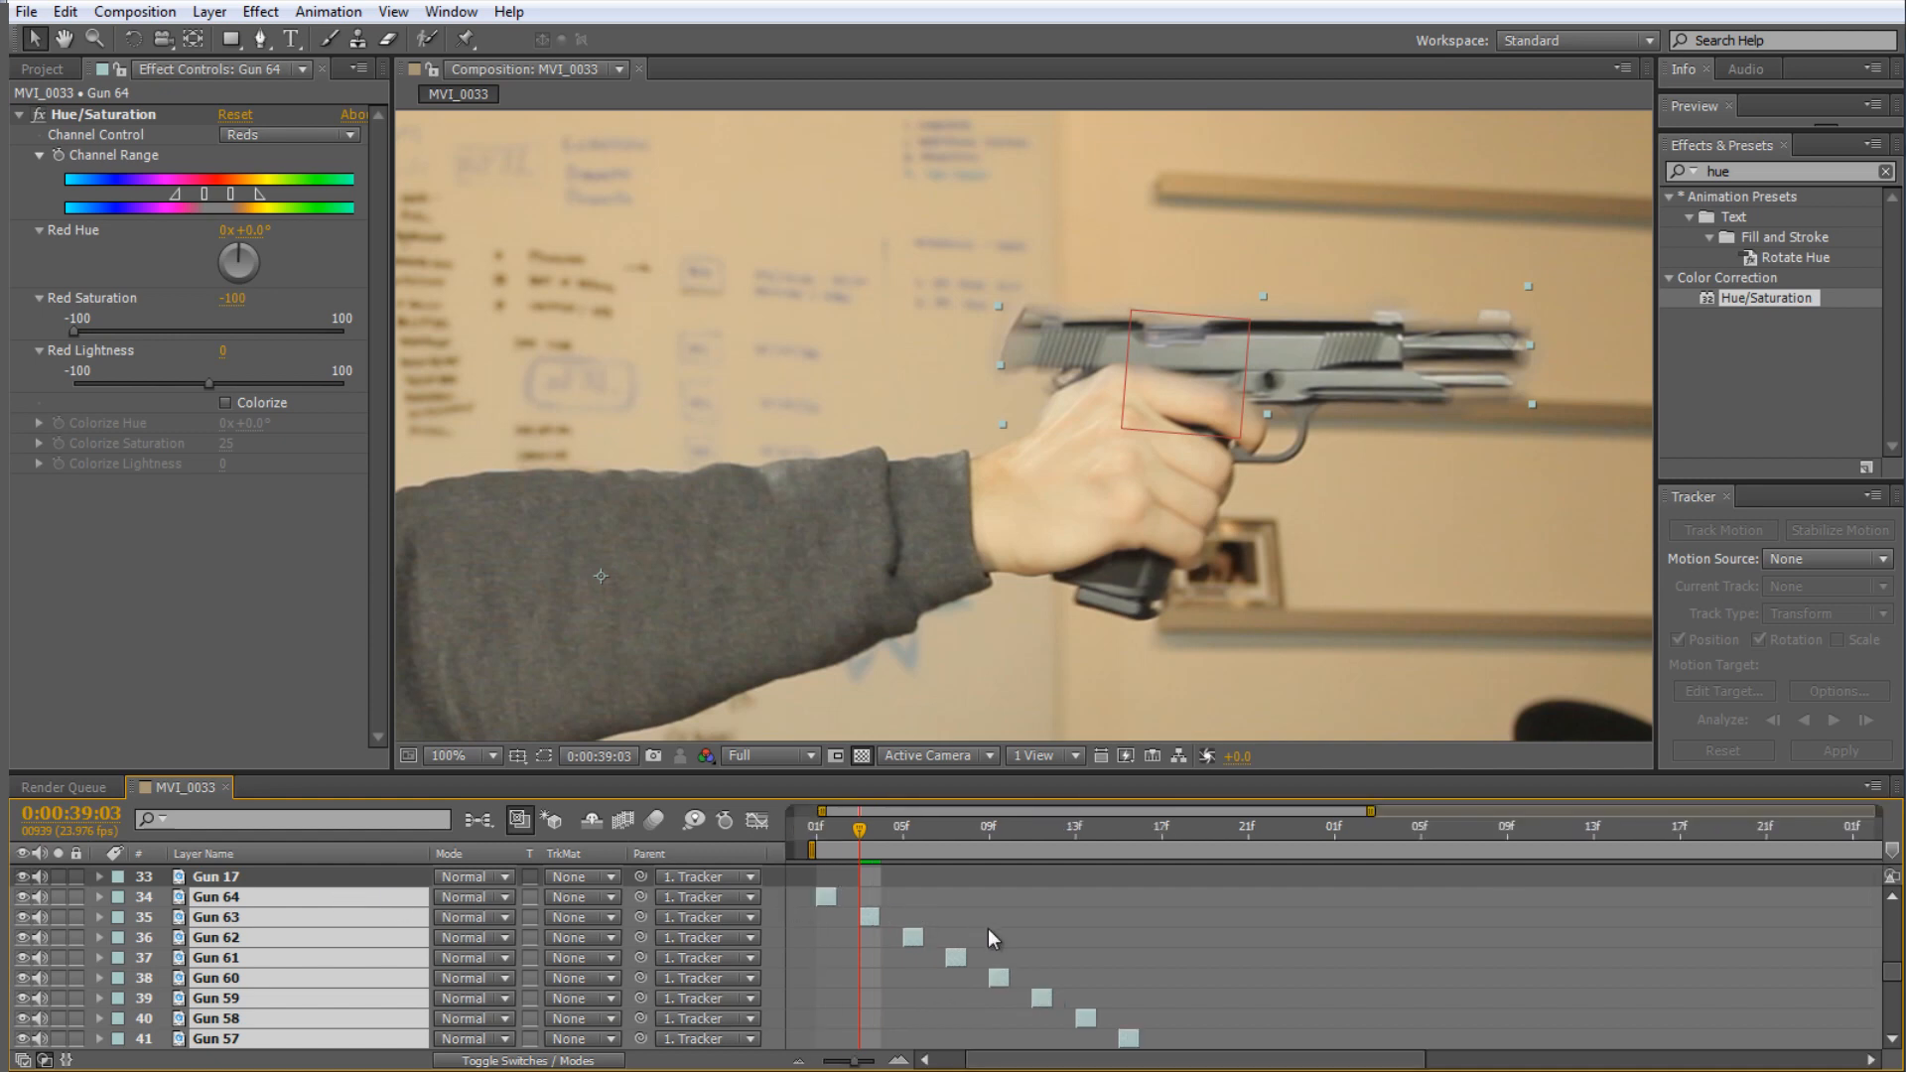
left_click_drag(872, 912, 1237, 939)
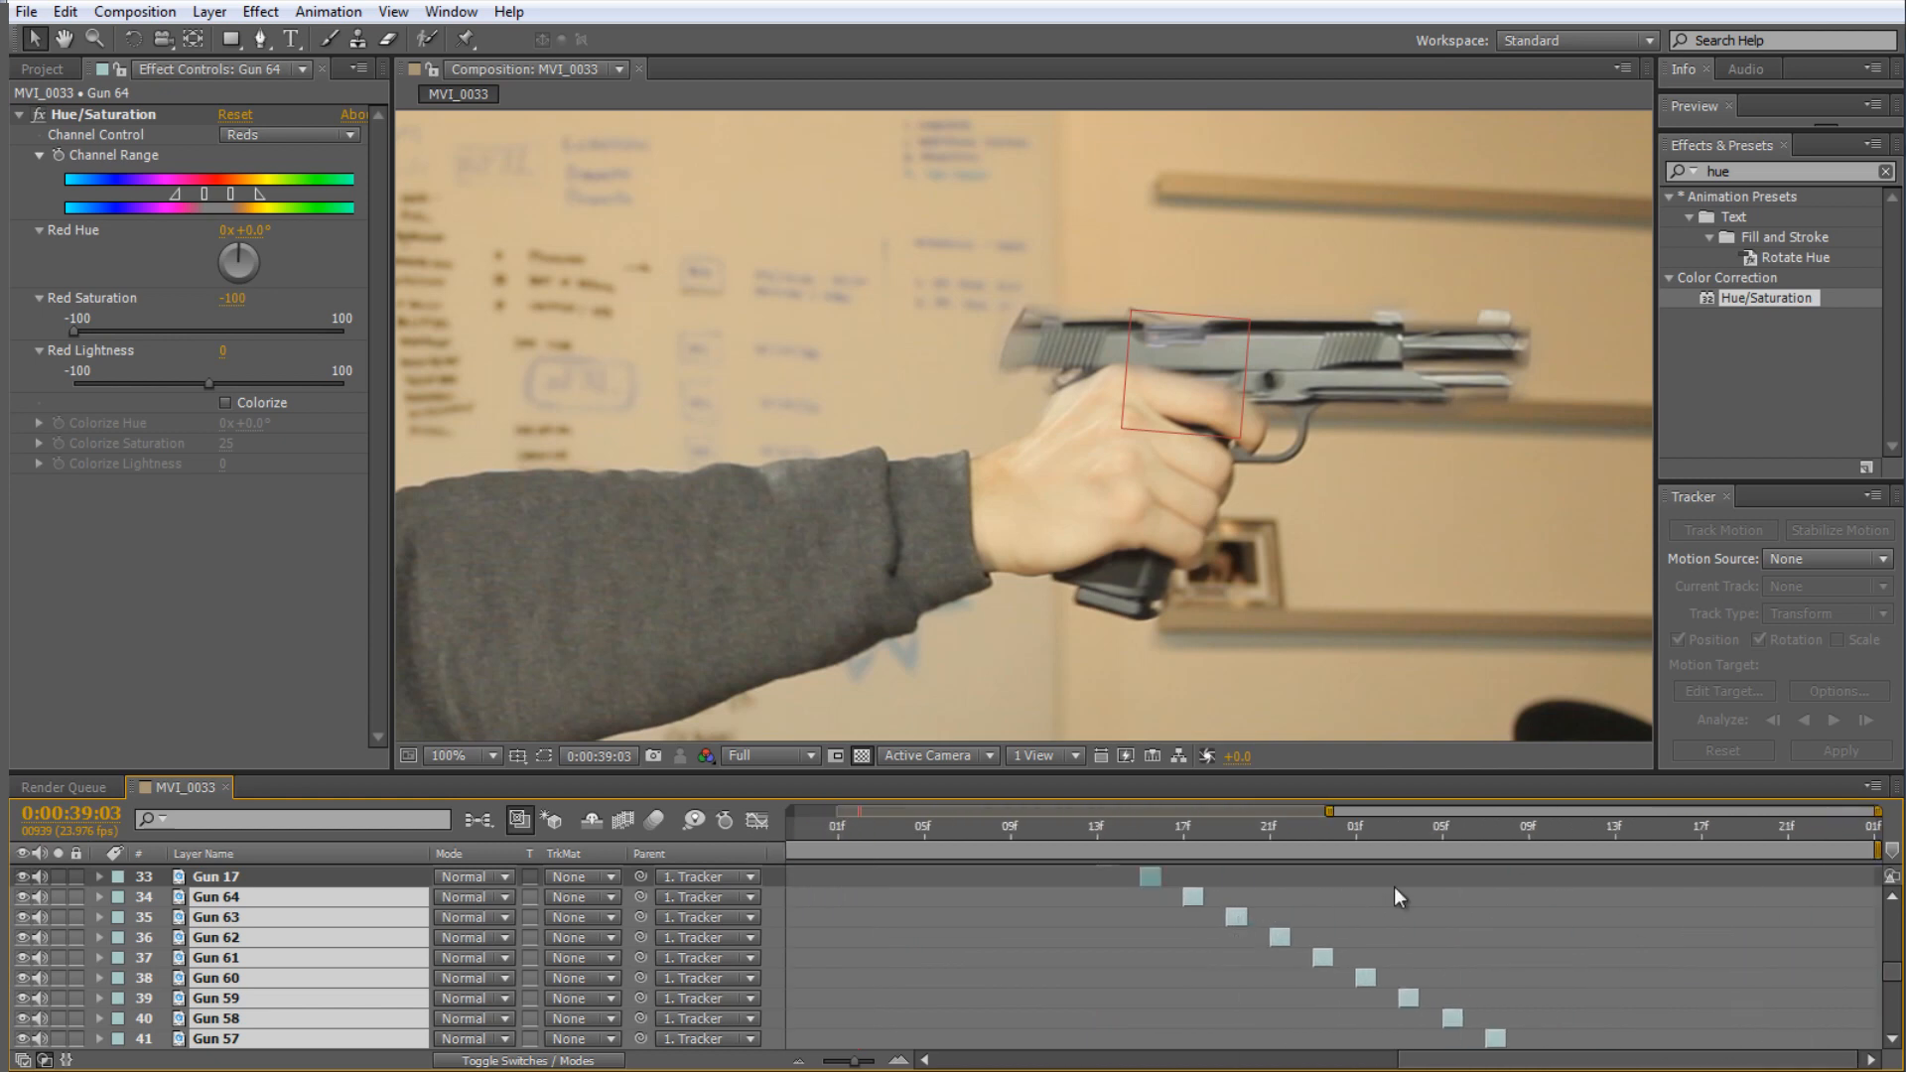
key("minus")
scroll(1430, 903, "down", 5)
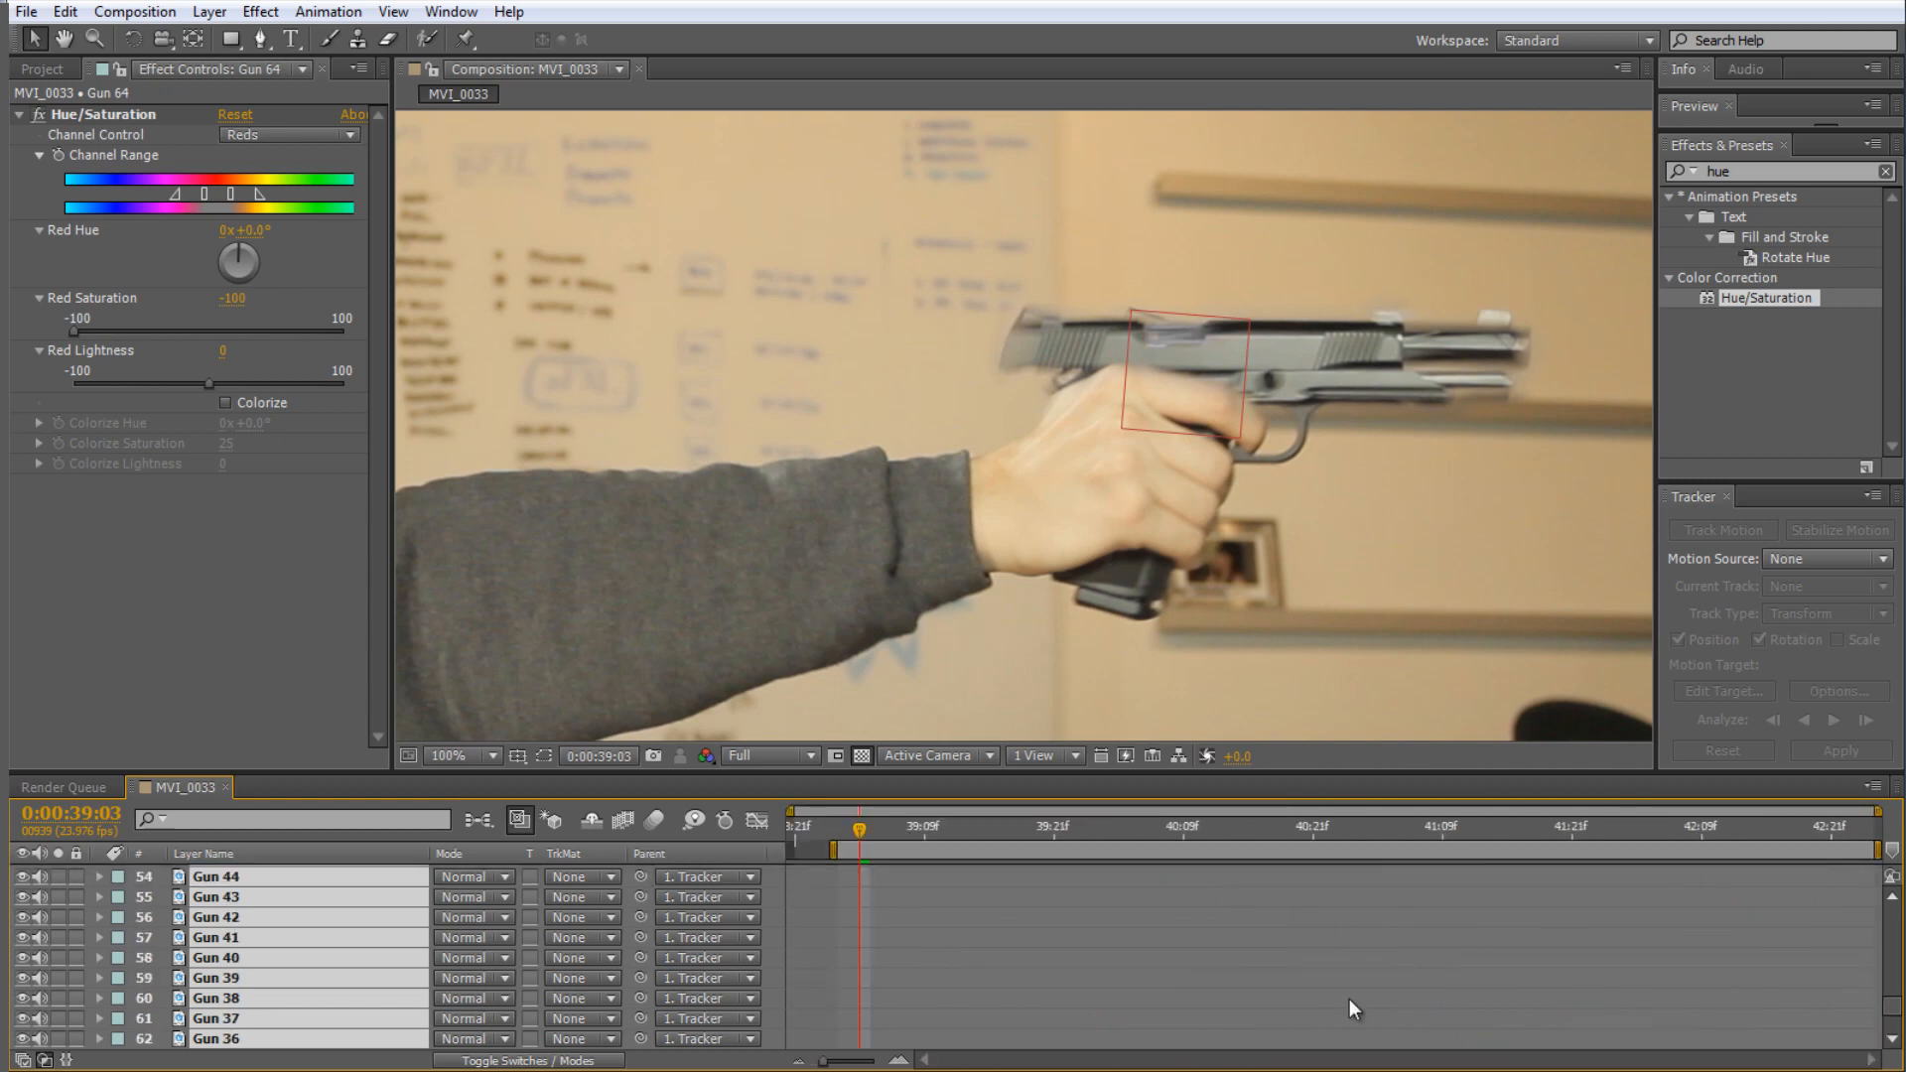
- Delete the surplus layers Gun 47 through Gun 33 that fall past the end of the composition
scroll(1665, 867, "up", 2)
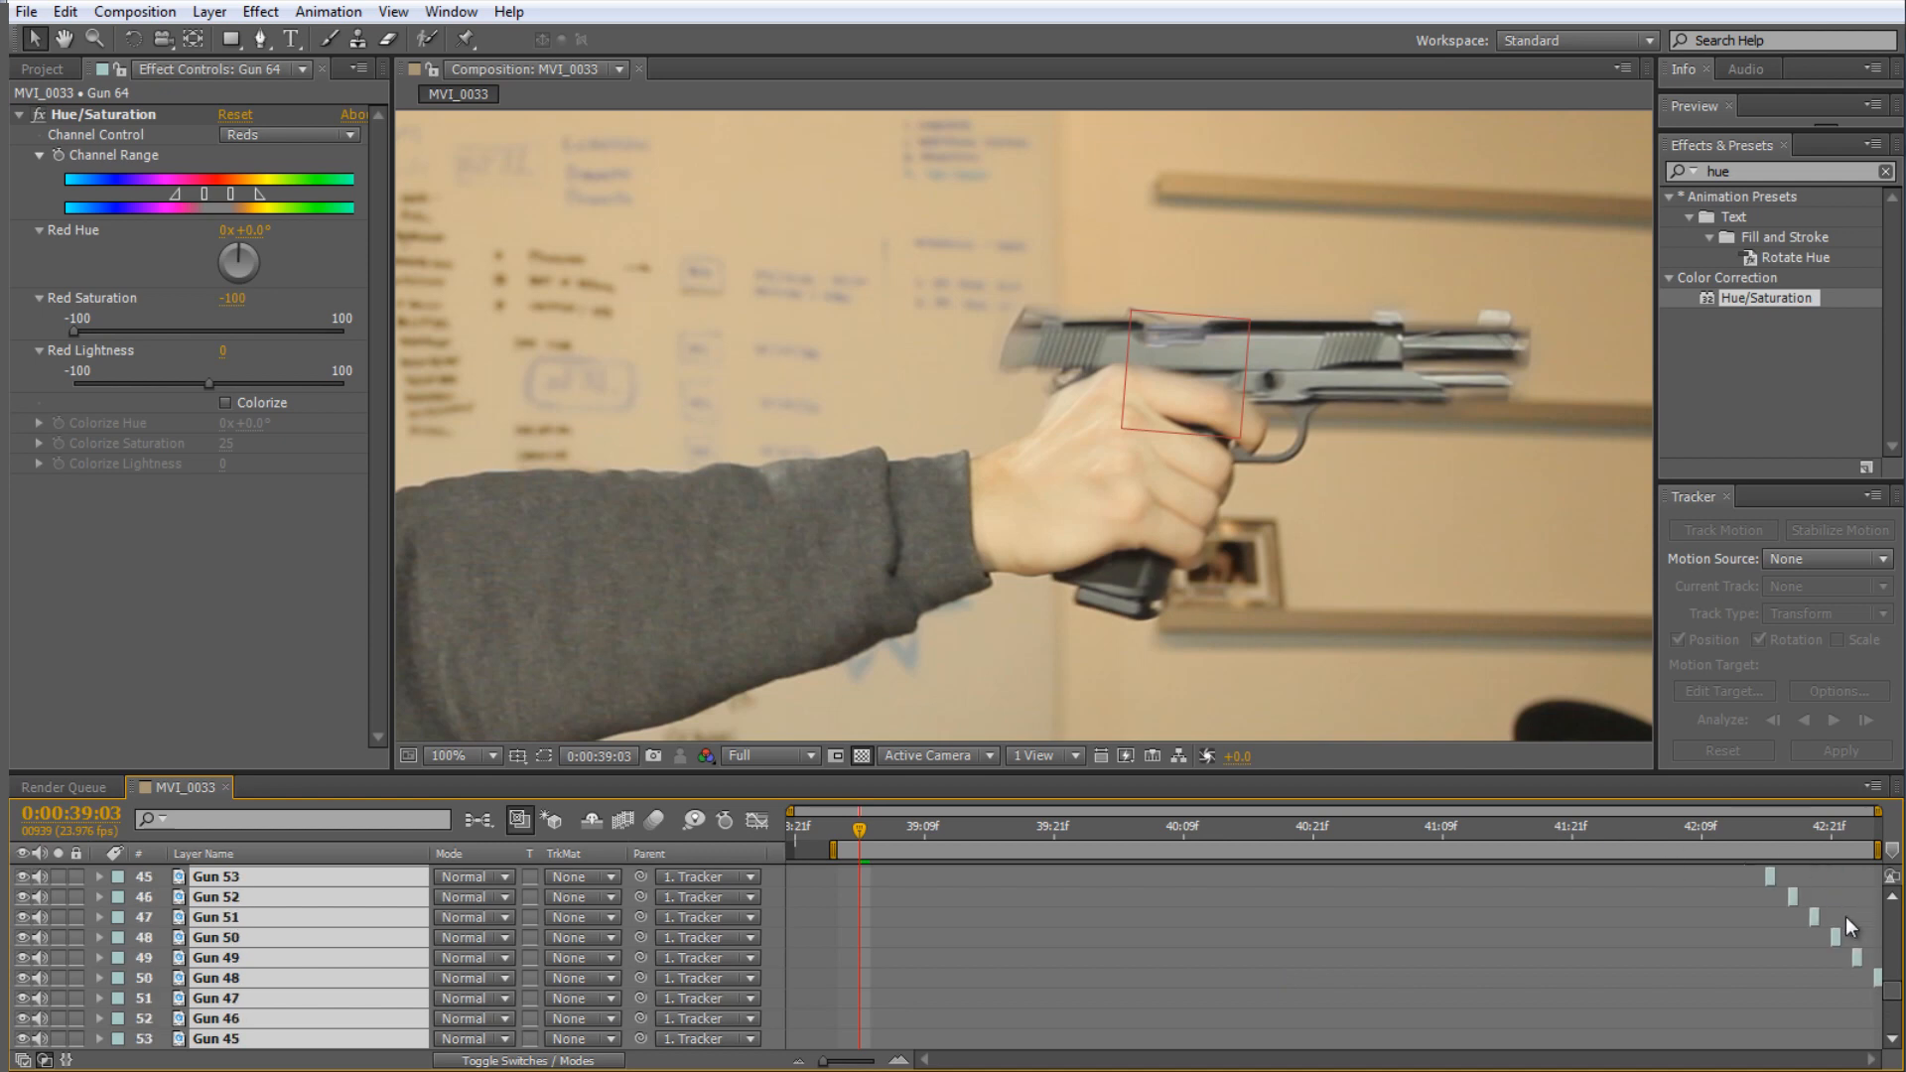
left_click(1833, 965)
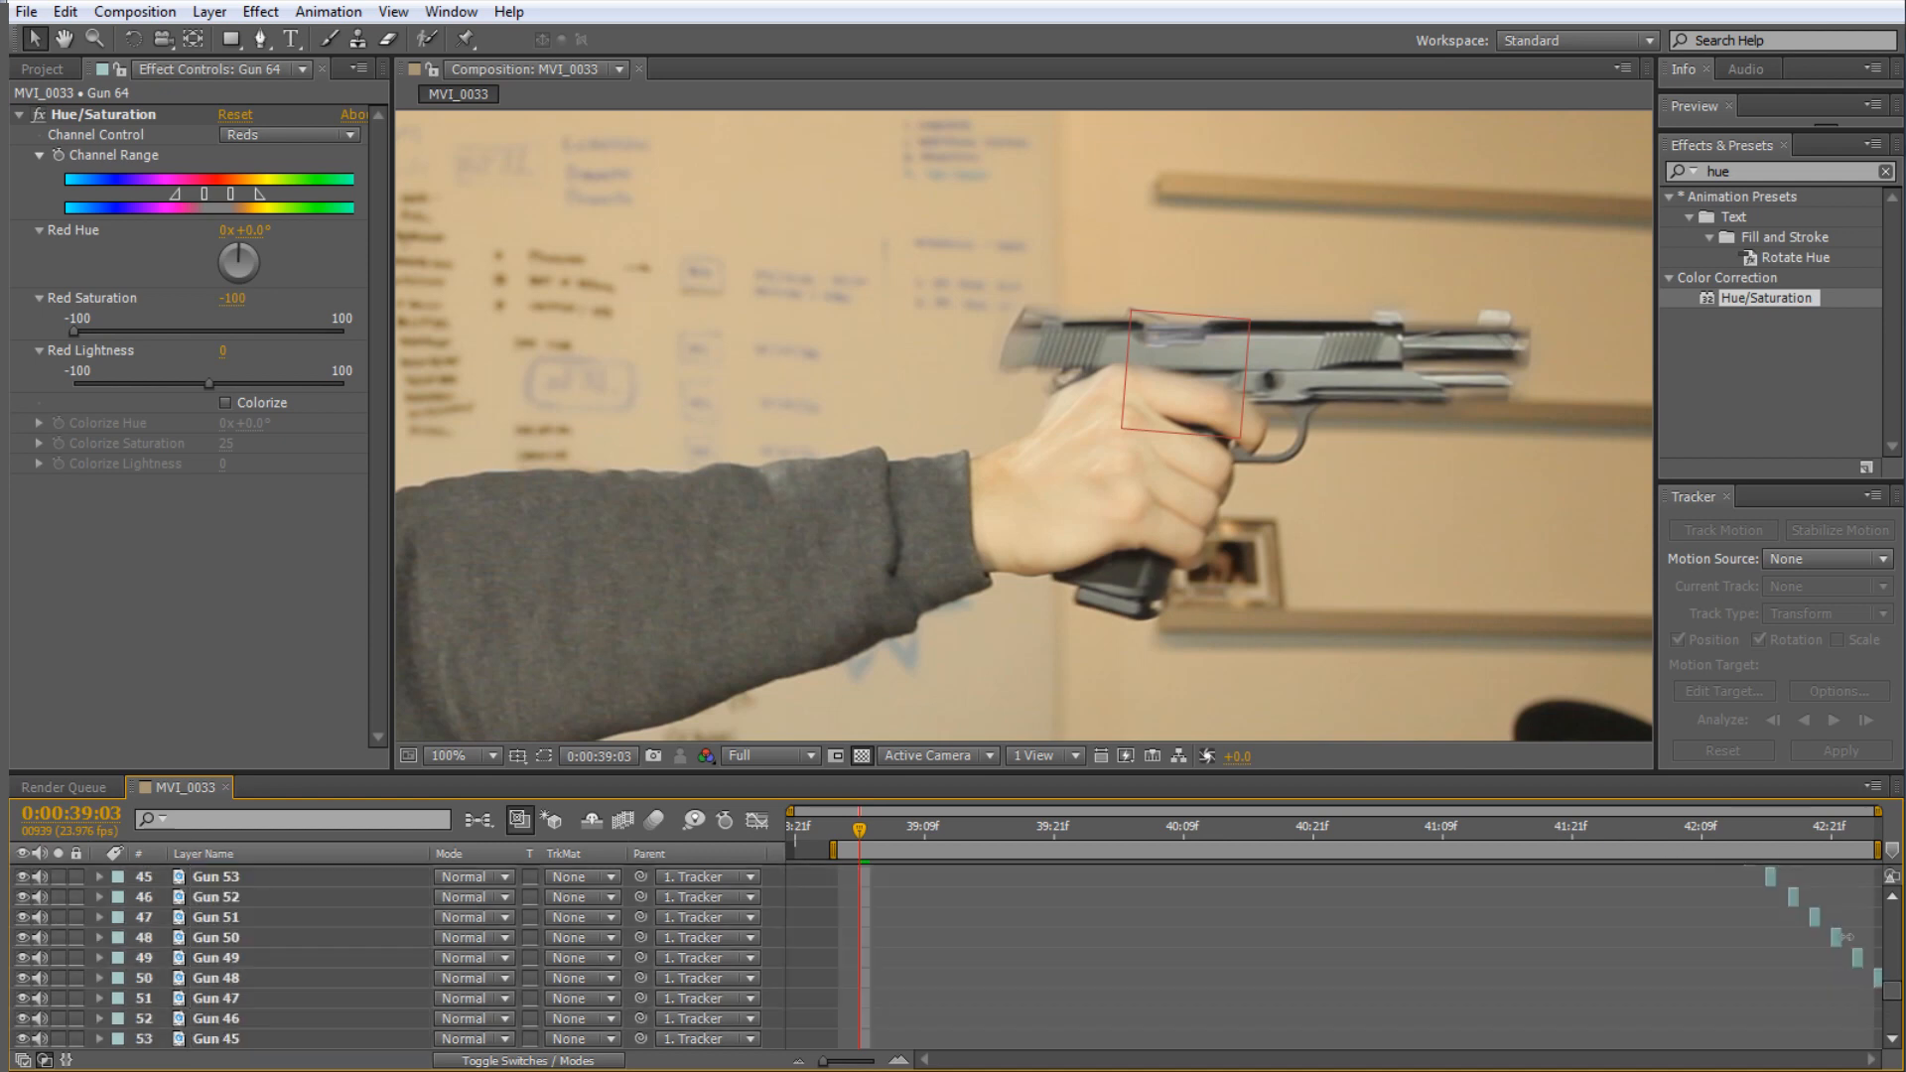
left_click(1877, 977)
scroll(248, 968, "down", 1)
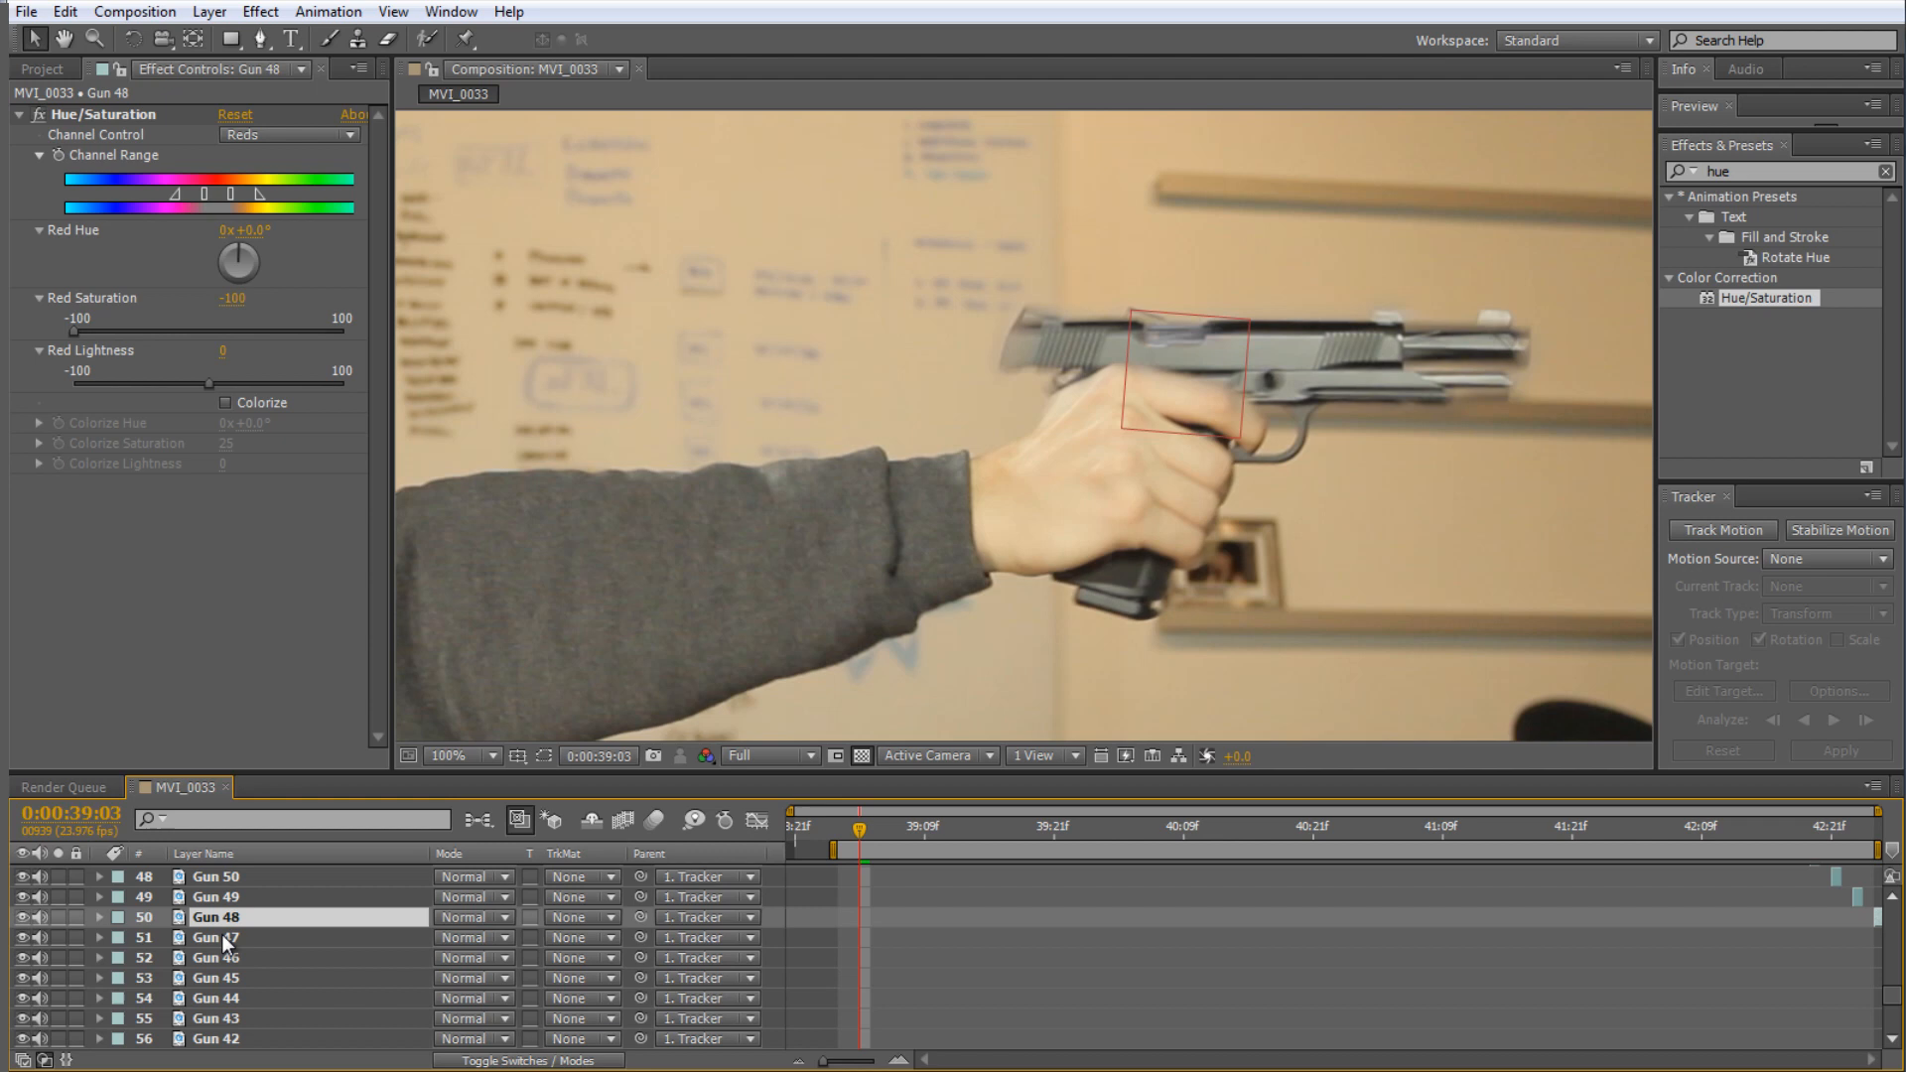
left_click(222, 933)
scroll(228, 949, "down", 4)
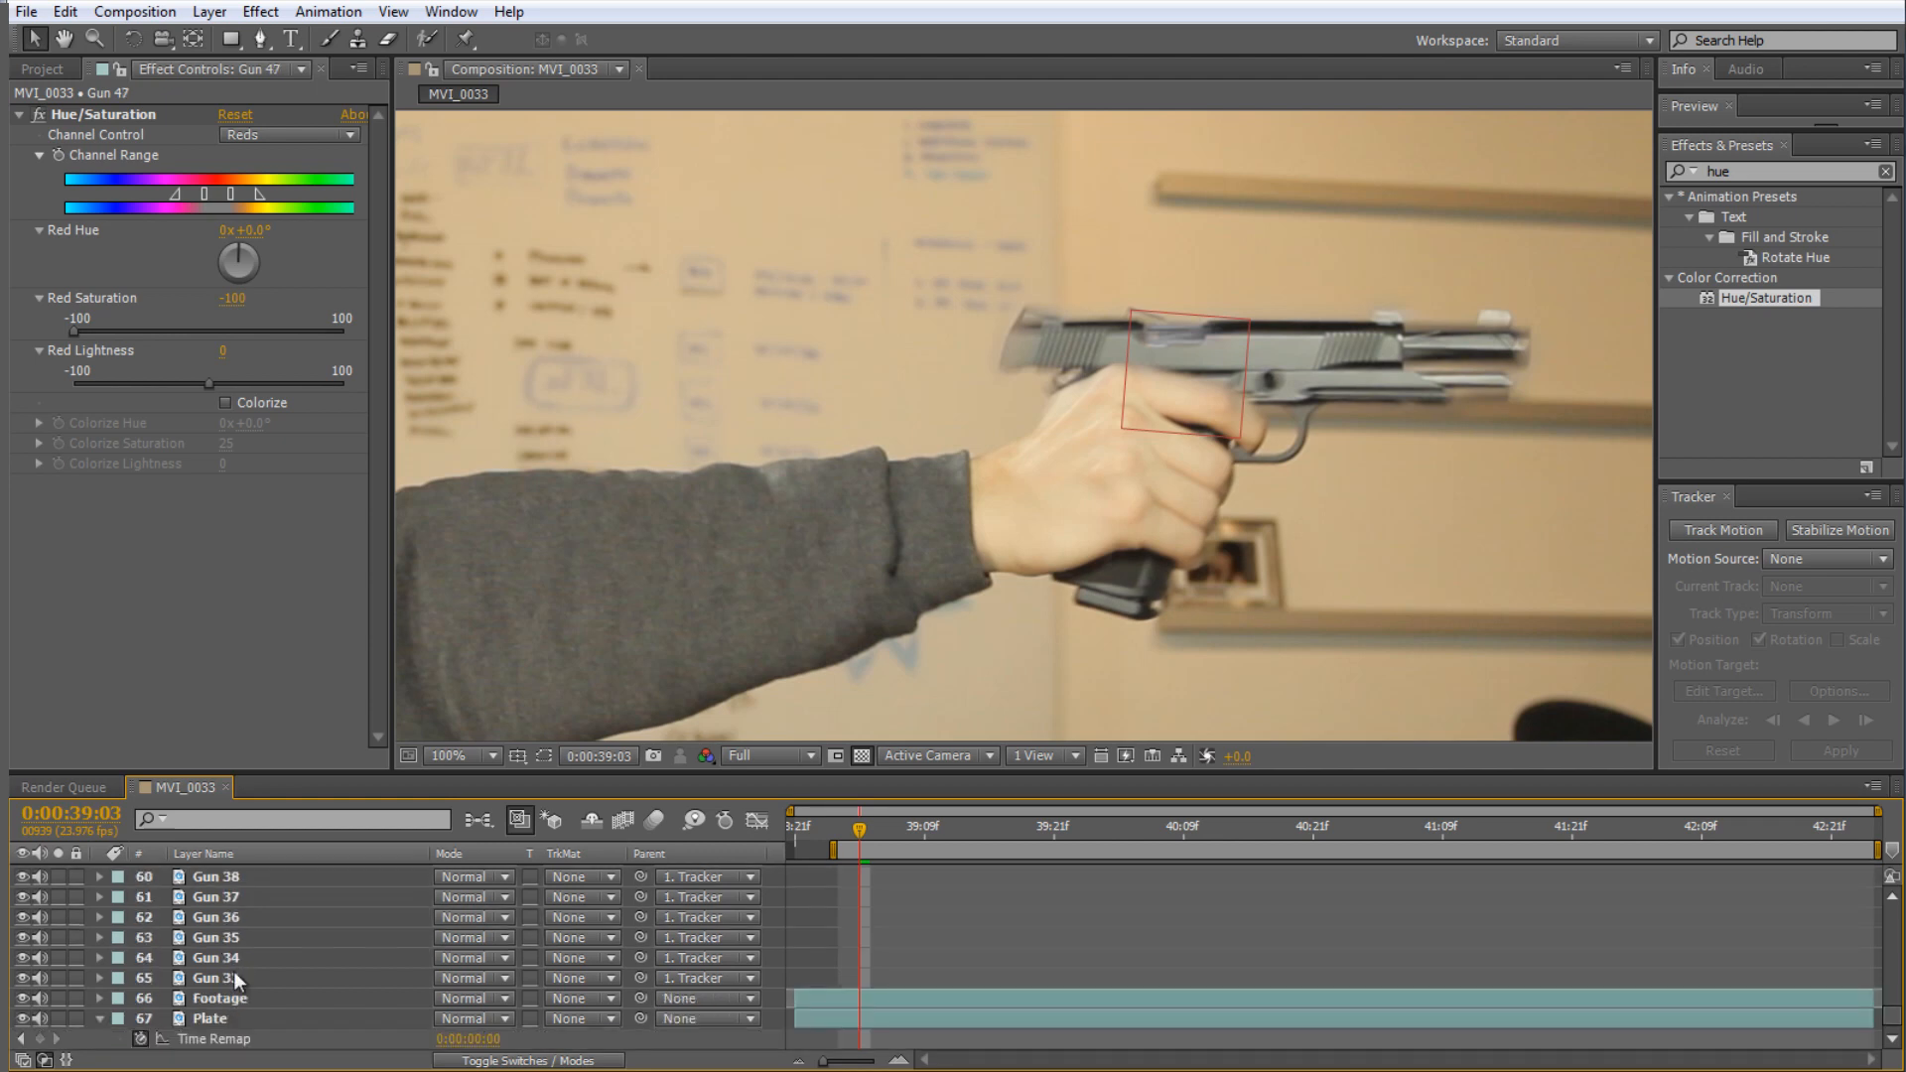
left_click(235, 973, "shift")
scroll(340, 939, "up", 5)
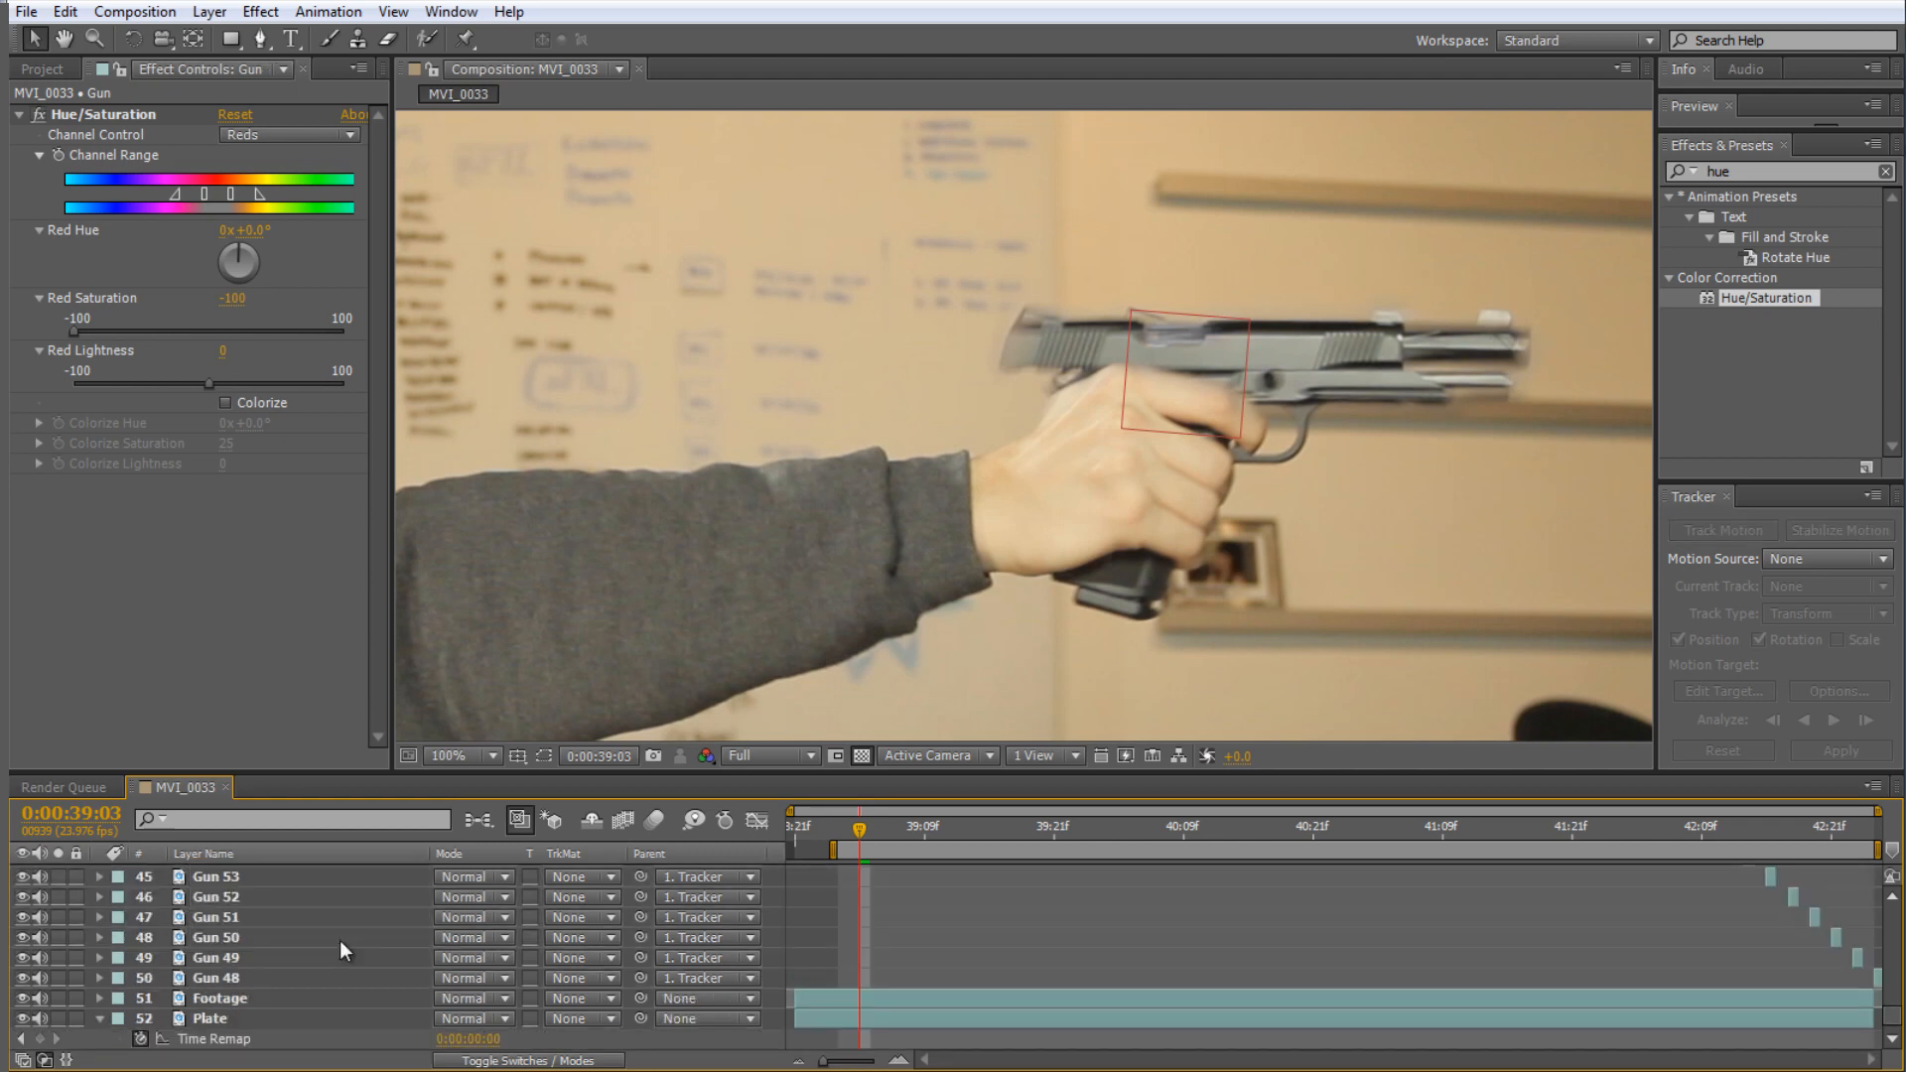
- Enlarge the timeline and examine the staggered sequence of Gun layers from the last copy up to Tracker
left_click_drag(1087, 771, 1087, 363)
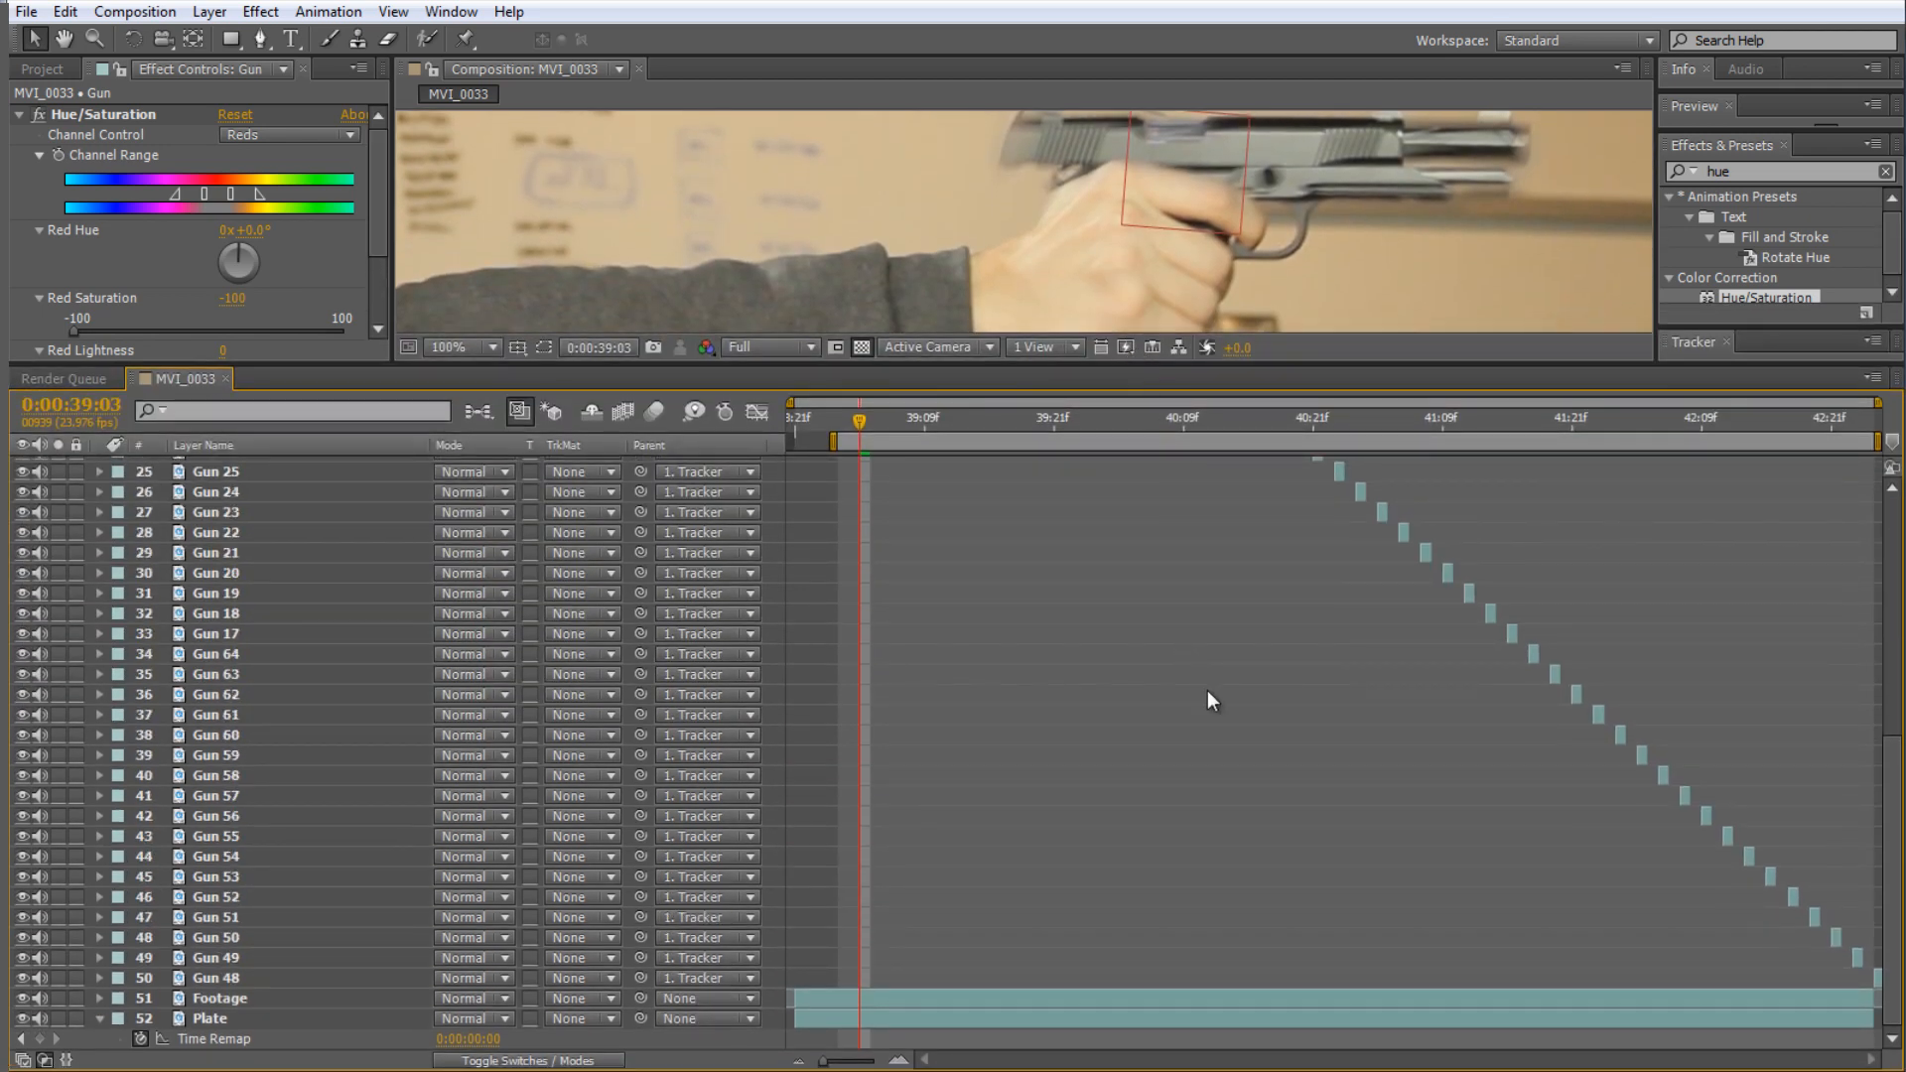
key("grave")
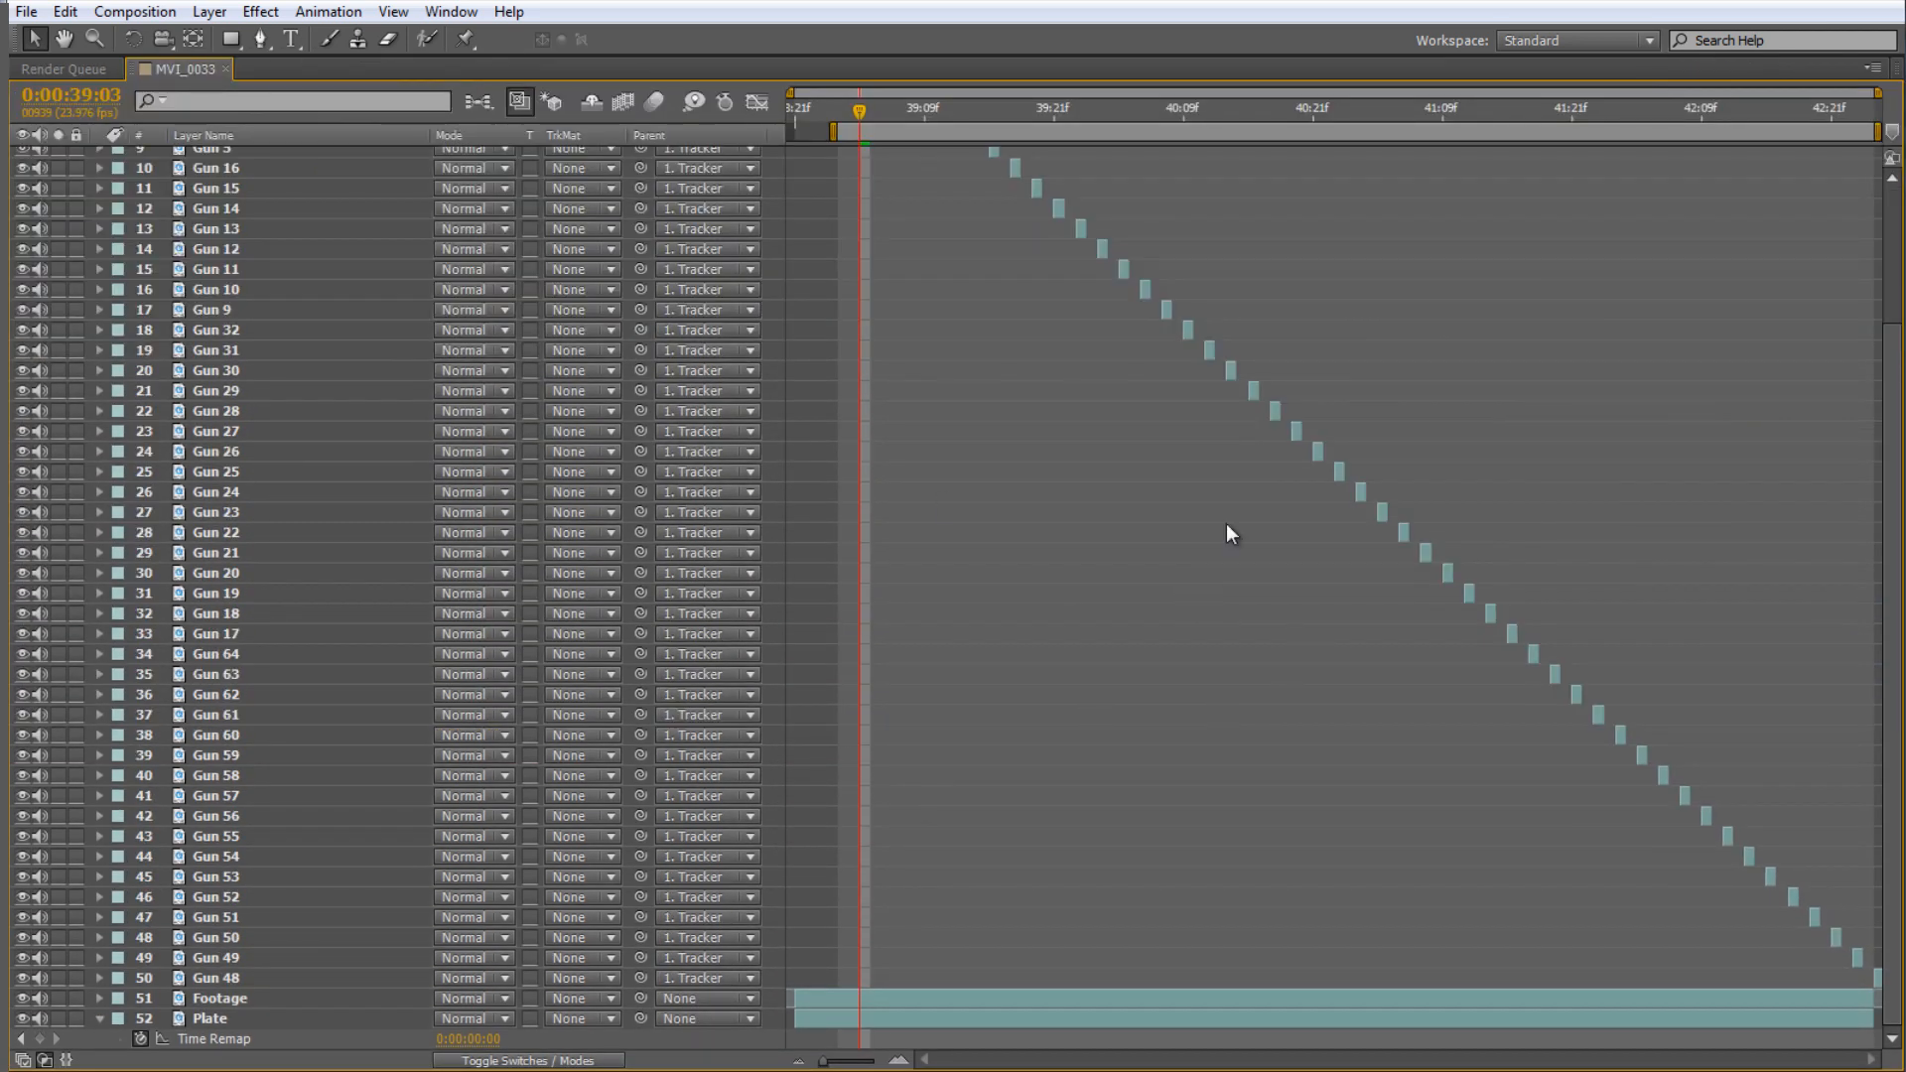
key("grave")
key("grave")
key("grave")
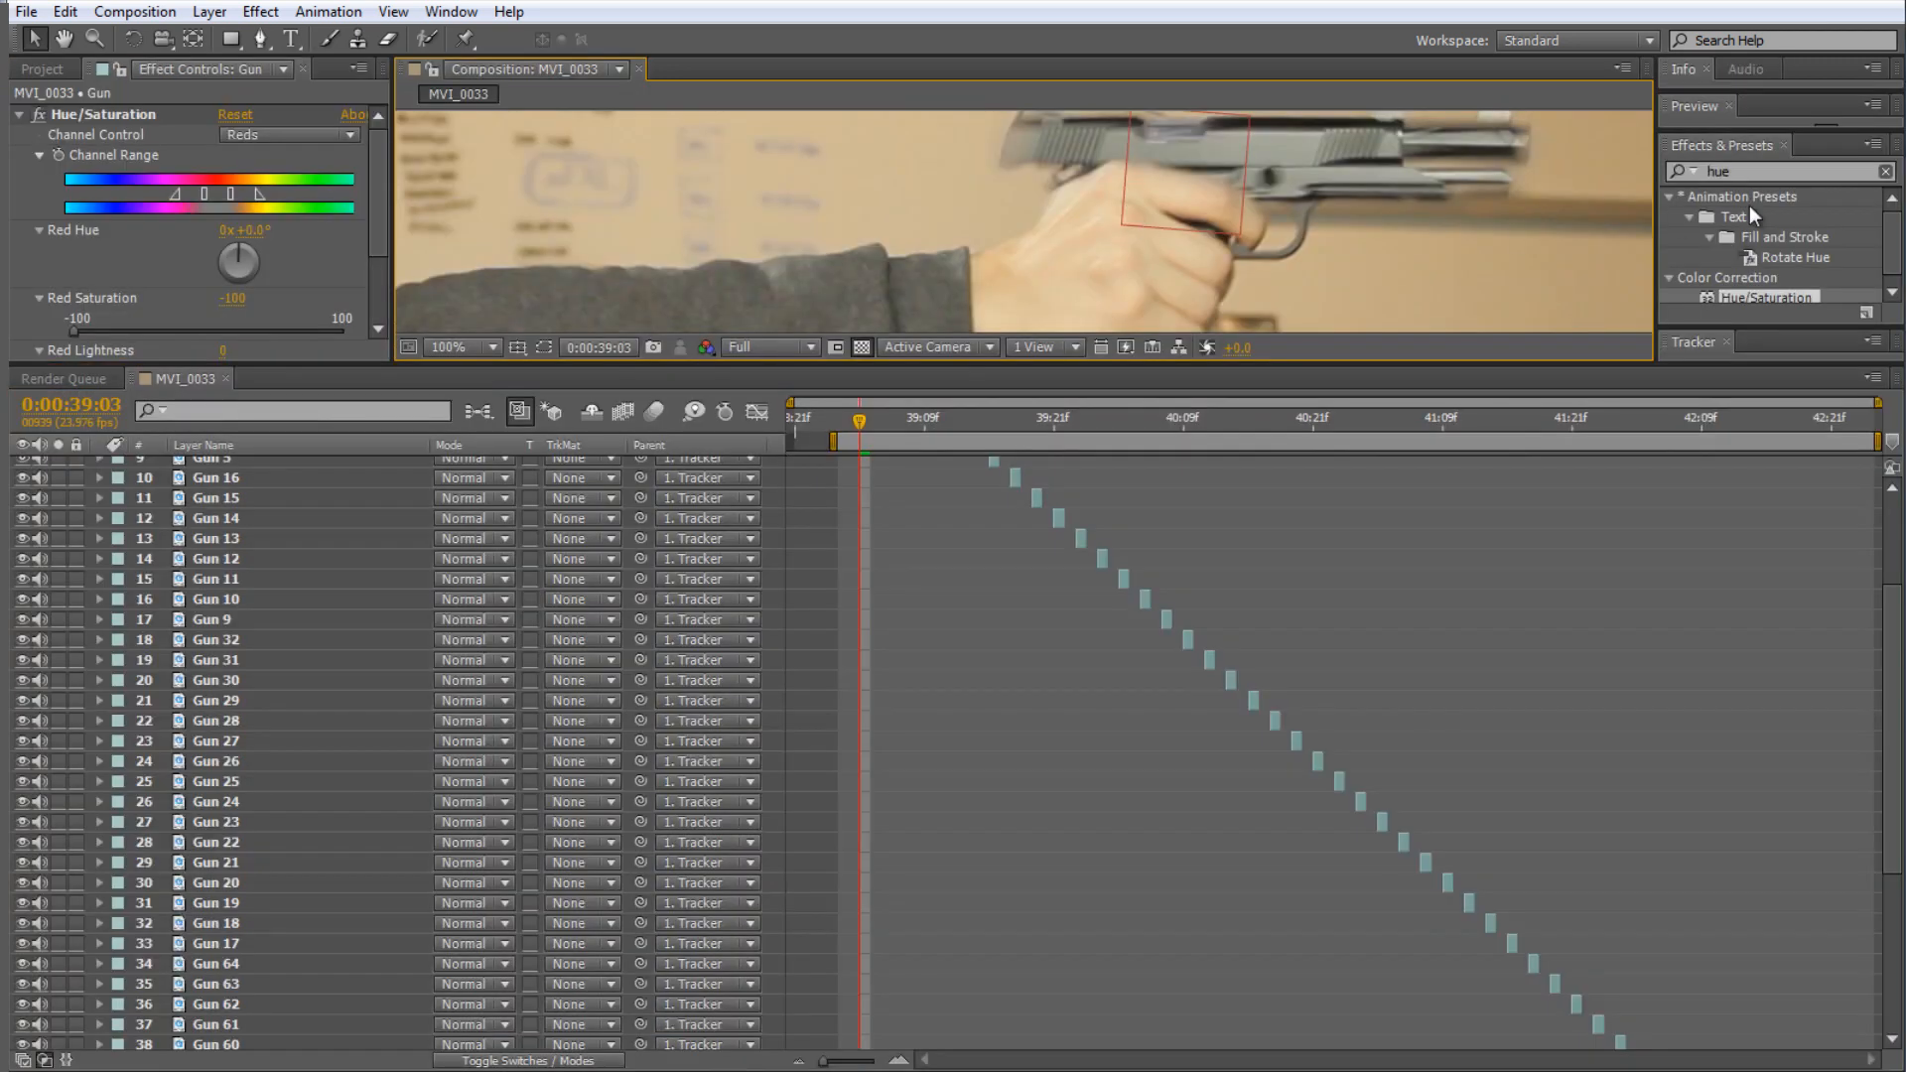
key("grave")
key("grave")
key("grave")
key("grave")
scroll(1033, 581, "up", 3)
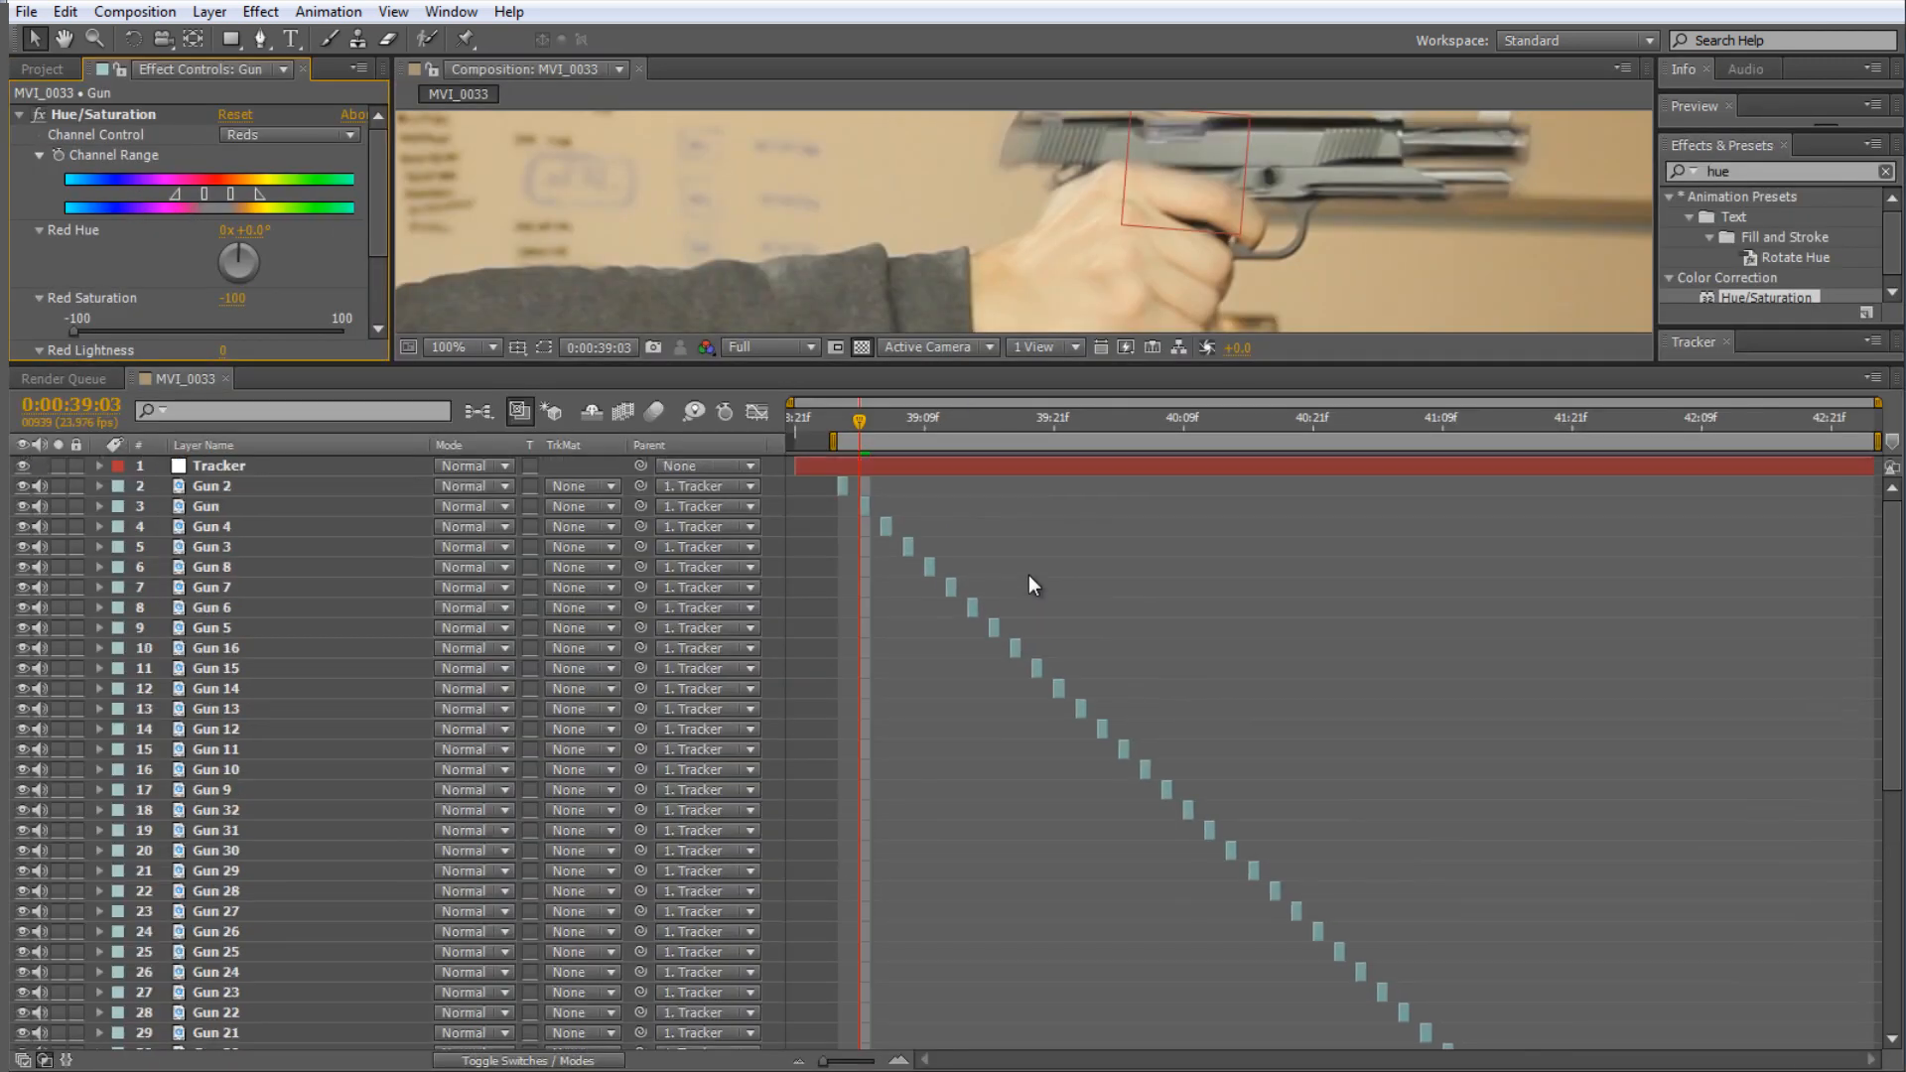
- Scrub the composition between about 0:00:39:08 and 0:00:40:07 and inspect how the repeated recoil sits over the footage
left_click_drag(858, 419, 1080, 830)
scroll(951, 564, "down", 1)
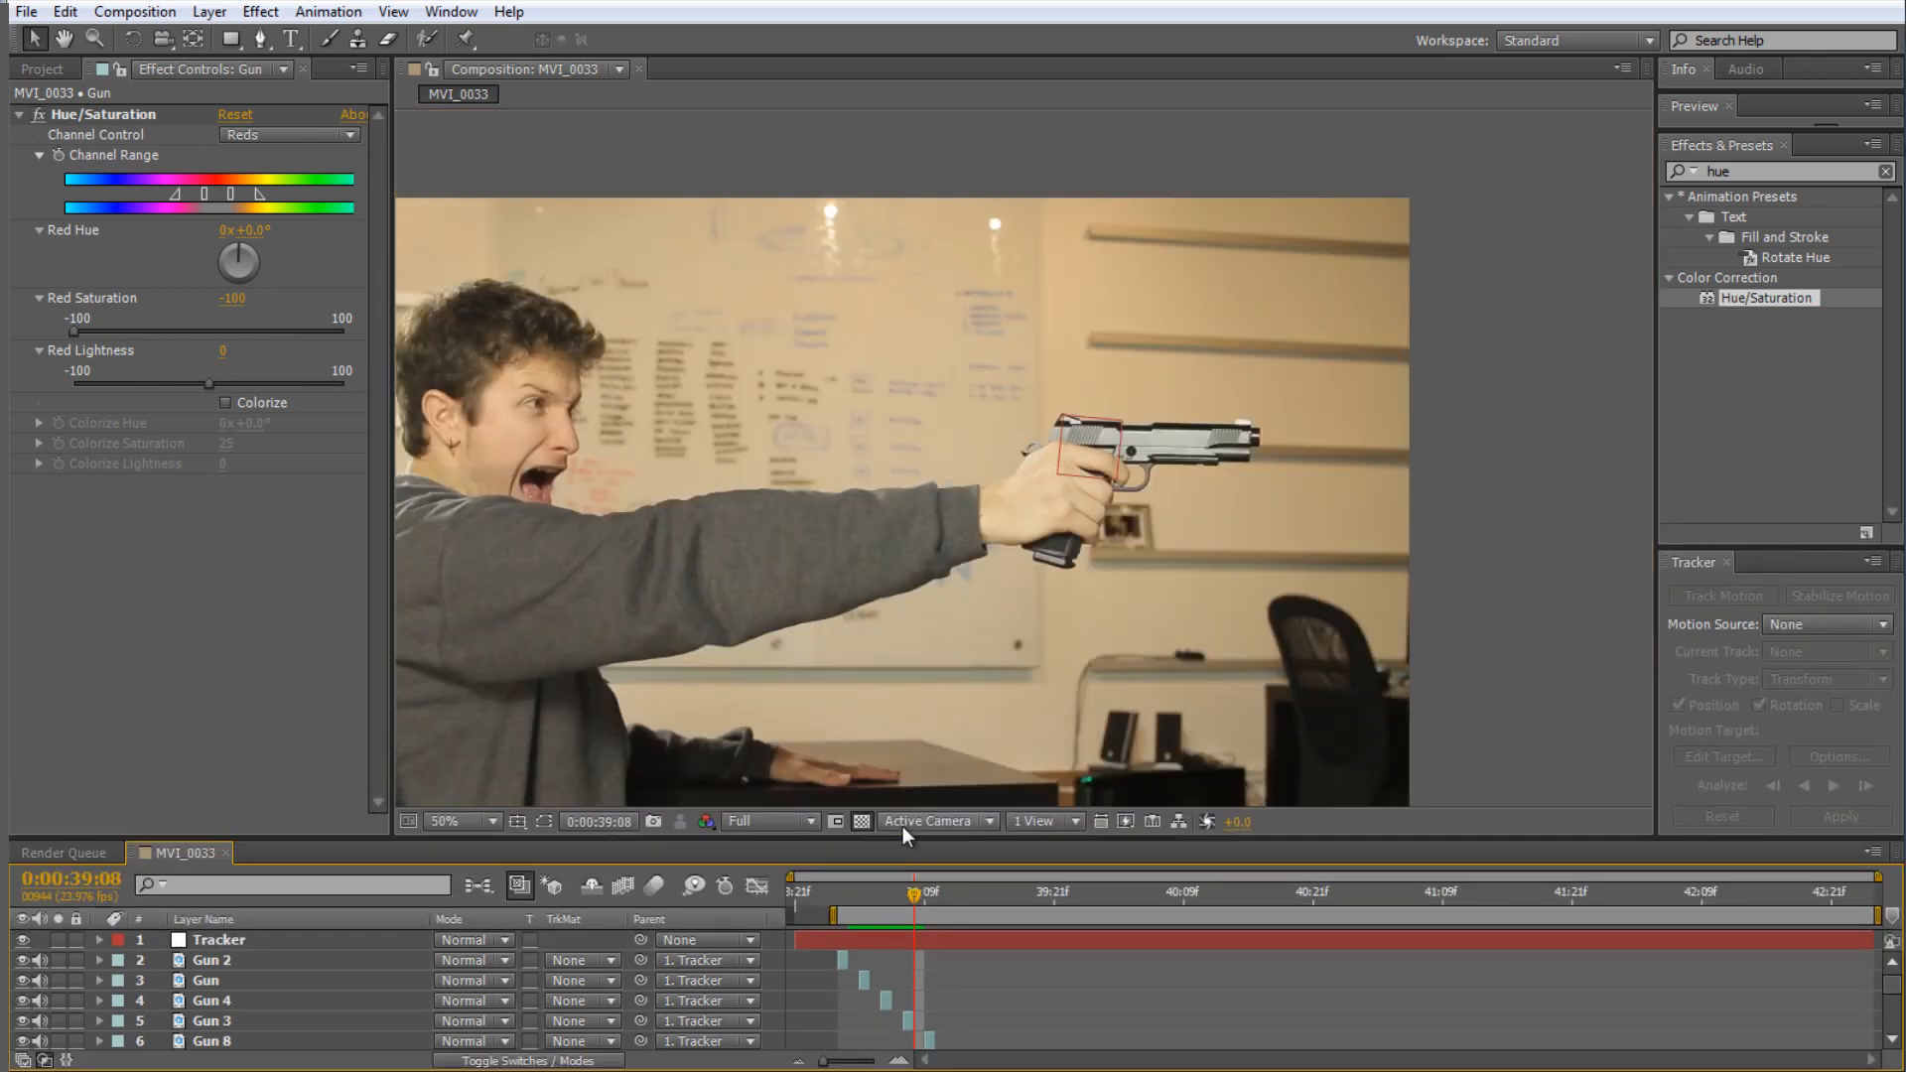
left_click_drag(869, 891, 1166, 897)
scroll(1166, 497, "up", 1)
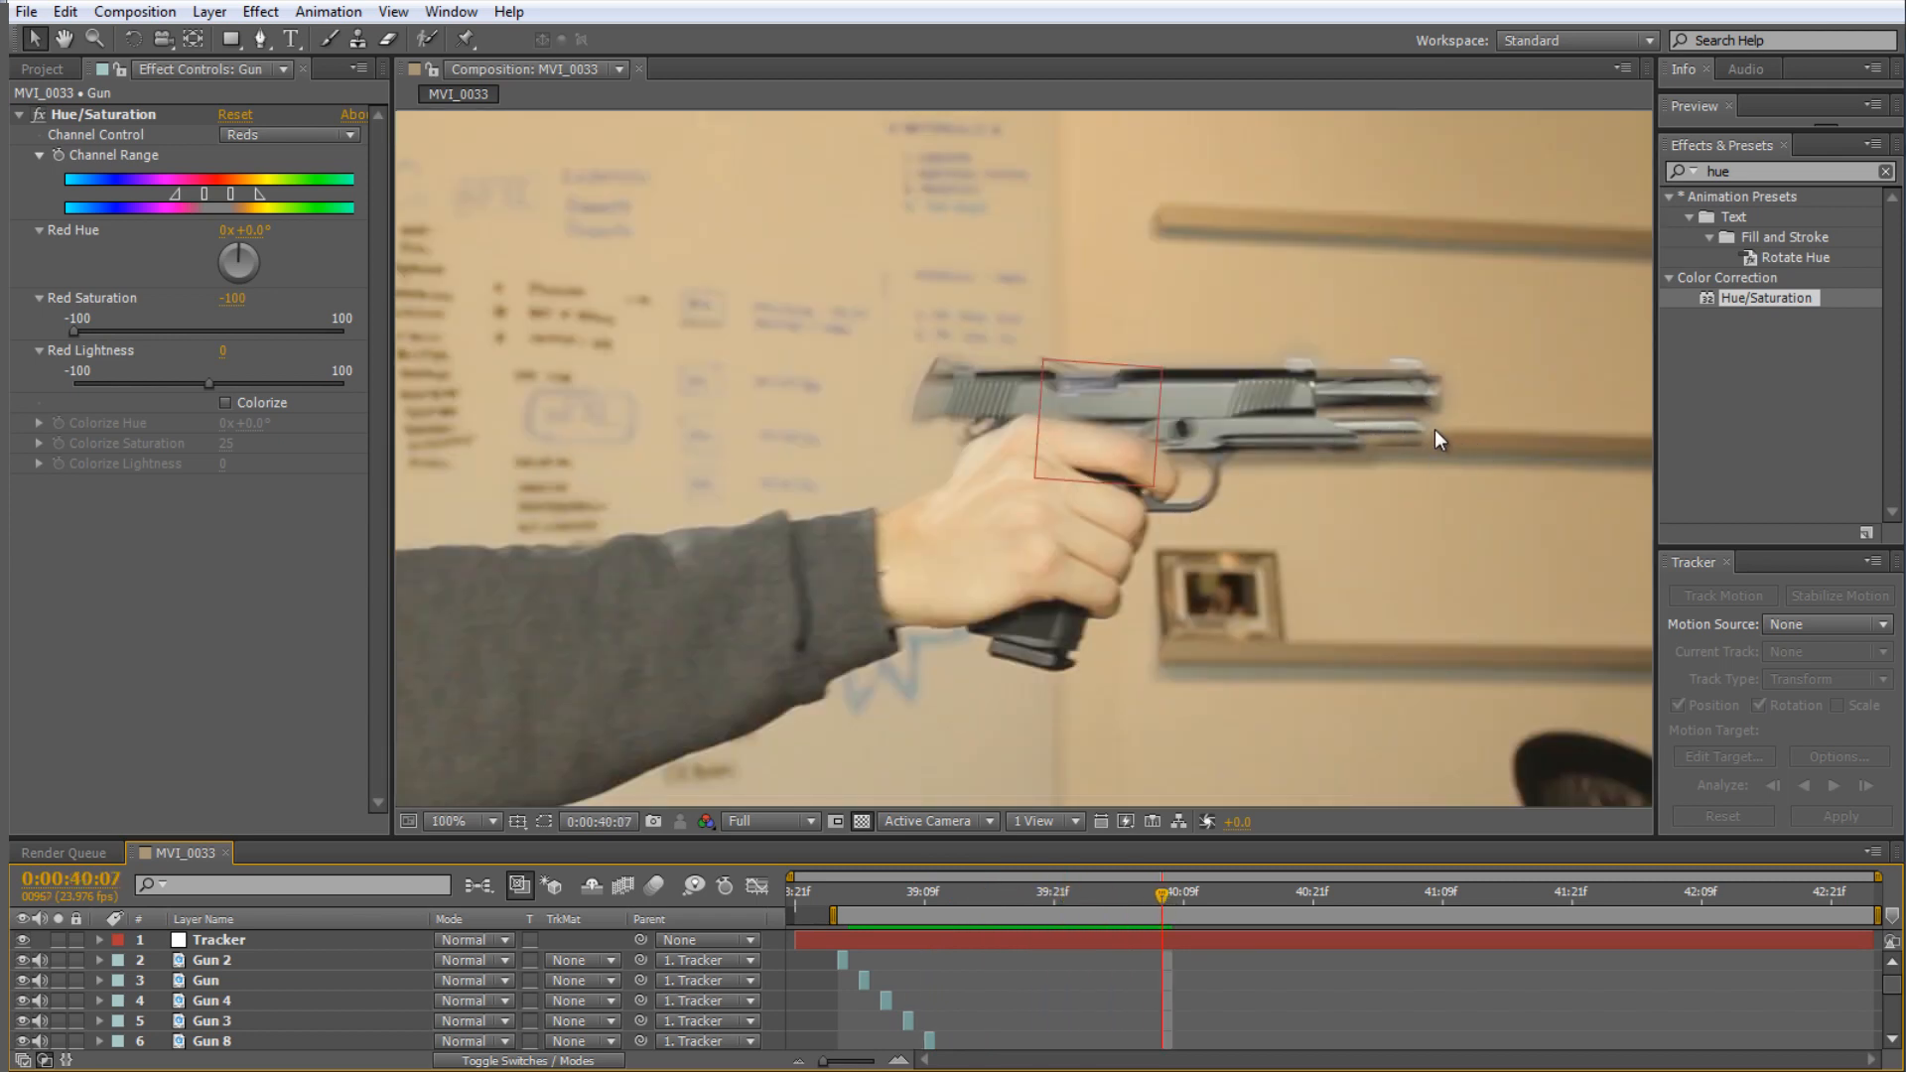
scroll(1243, 367, "down", 1)
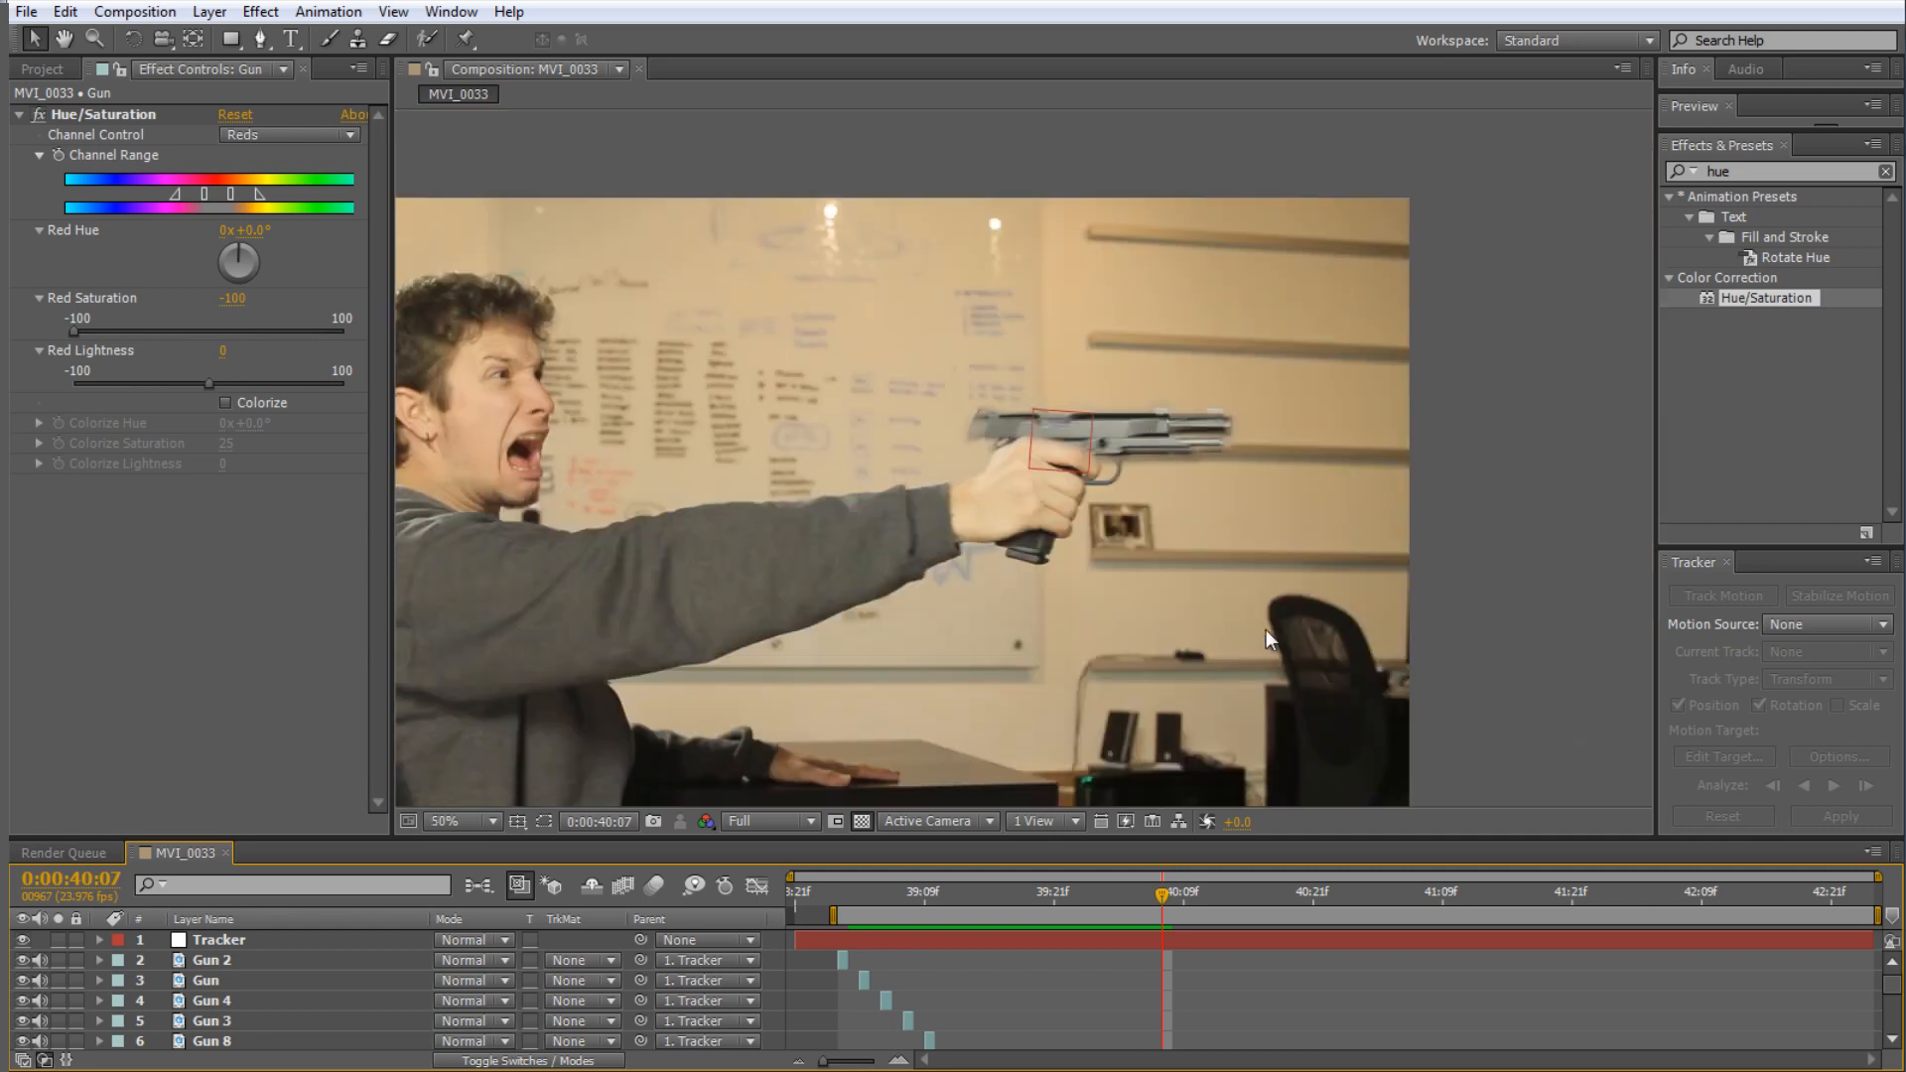
left_click_drag(1161, 891, 963, 488)
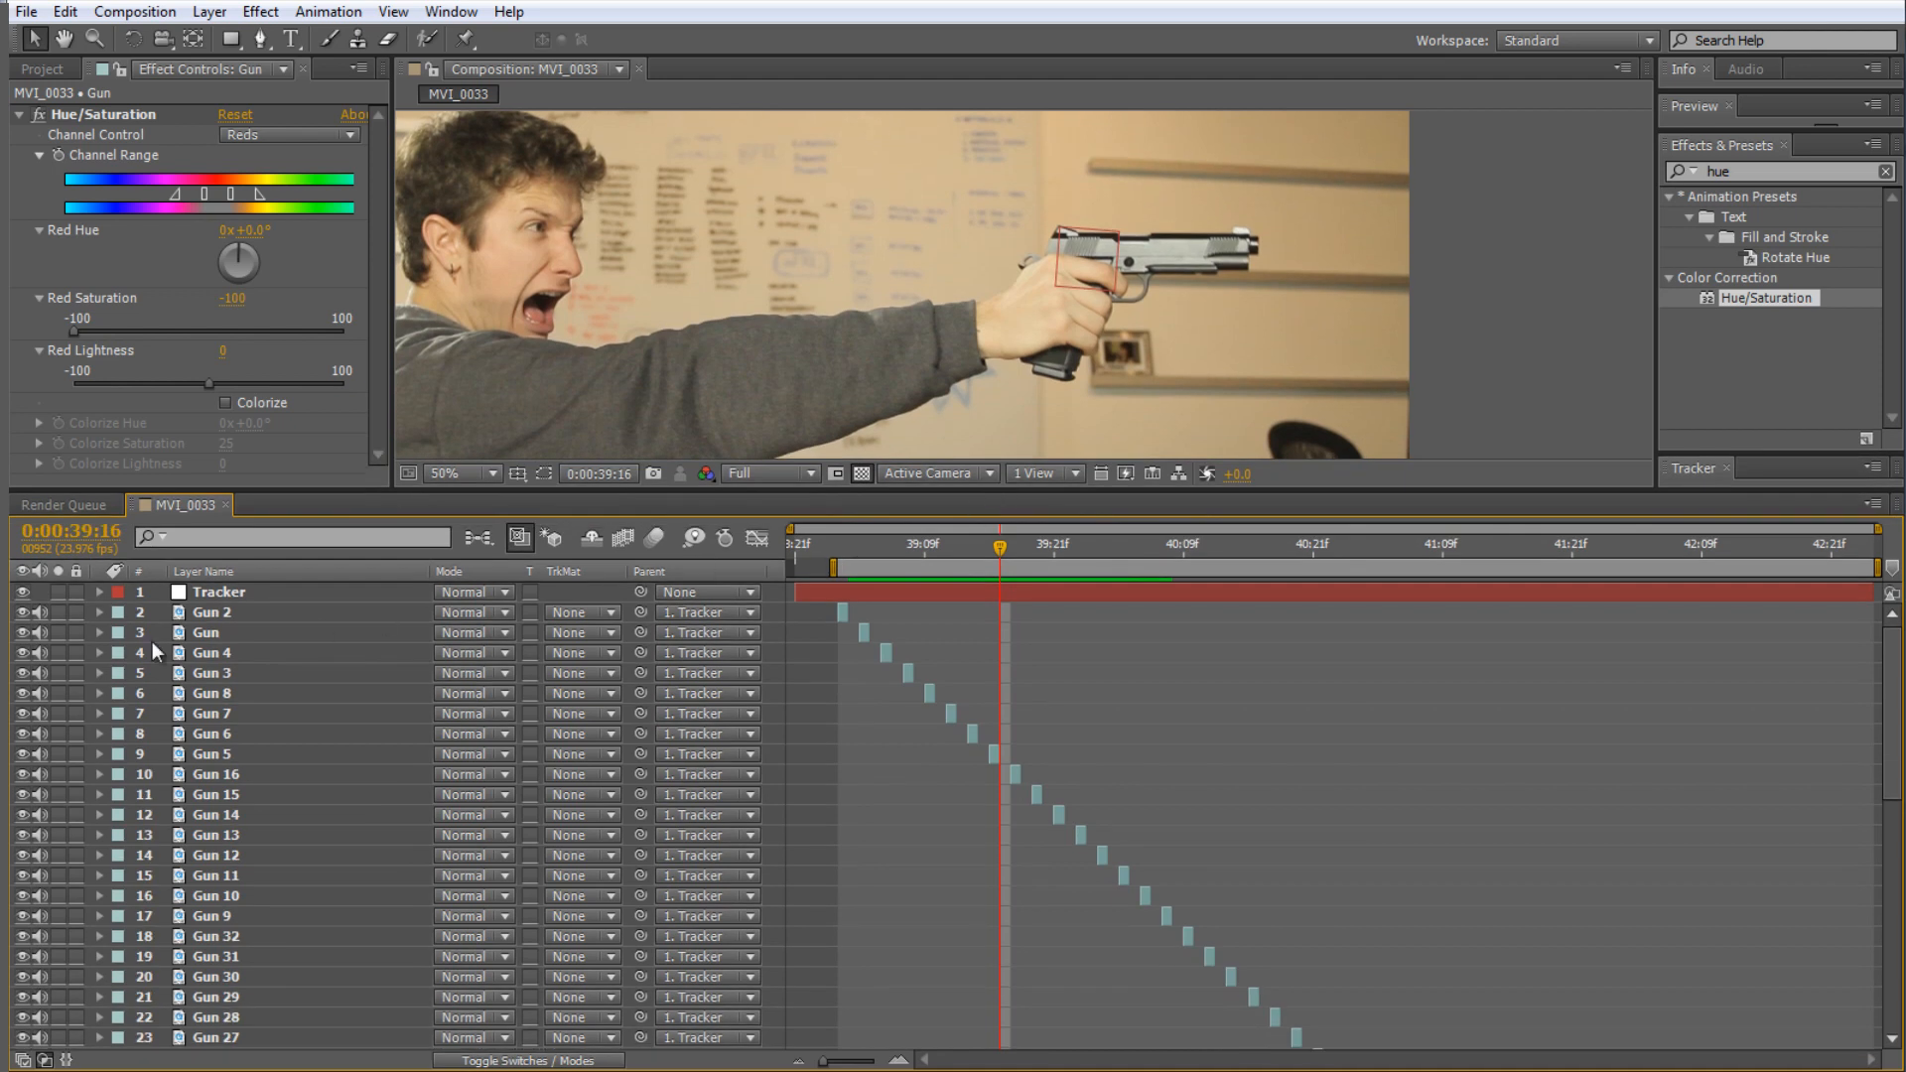
- Pre-compose all Gun layers, from Gun 2 to Gun 48, into a new composition named Repeating Gun
left_click(205, 617)
scroll(235, 789, "down", 10)
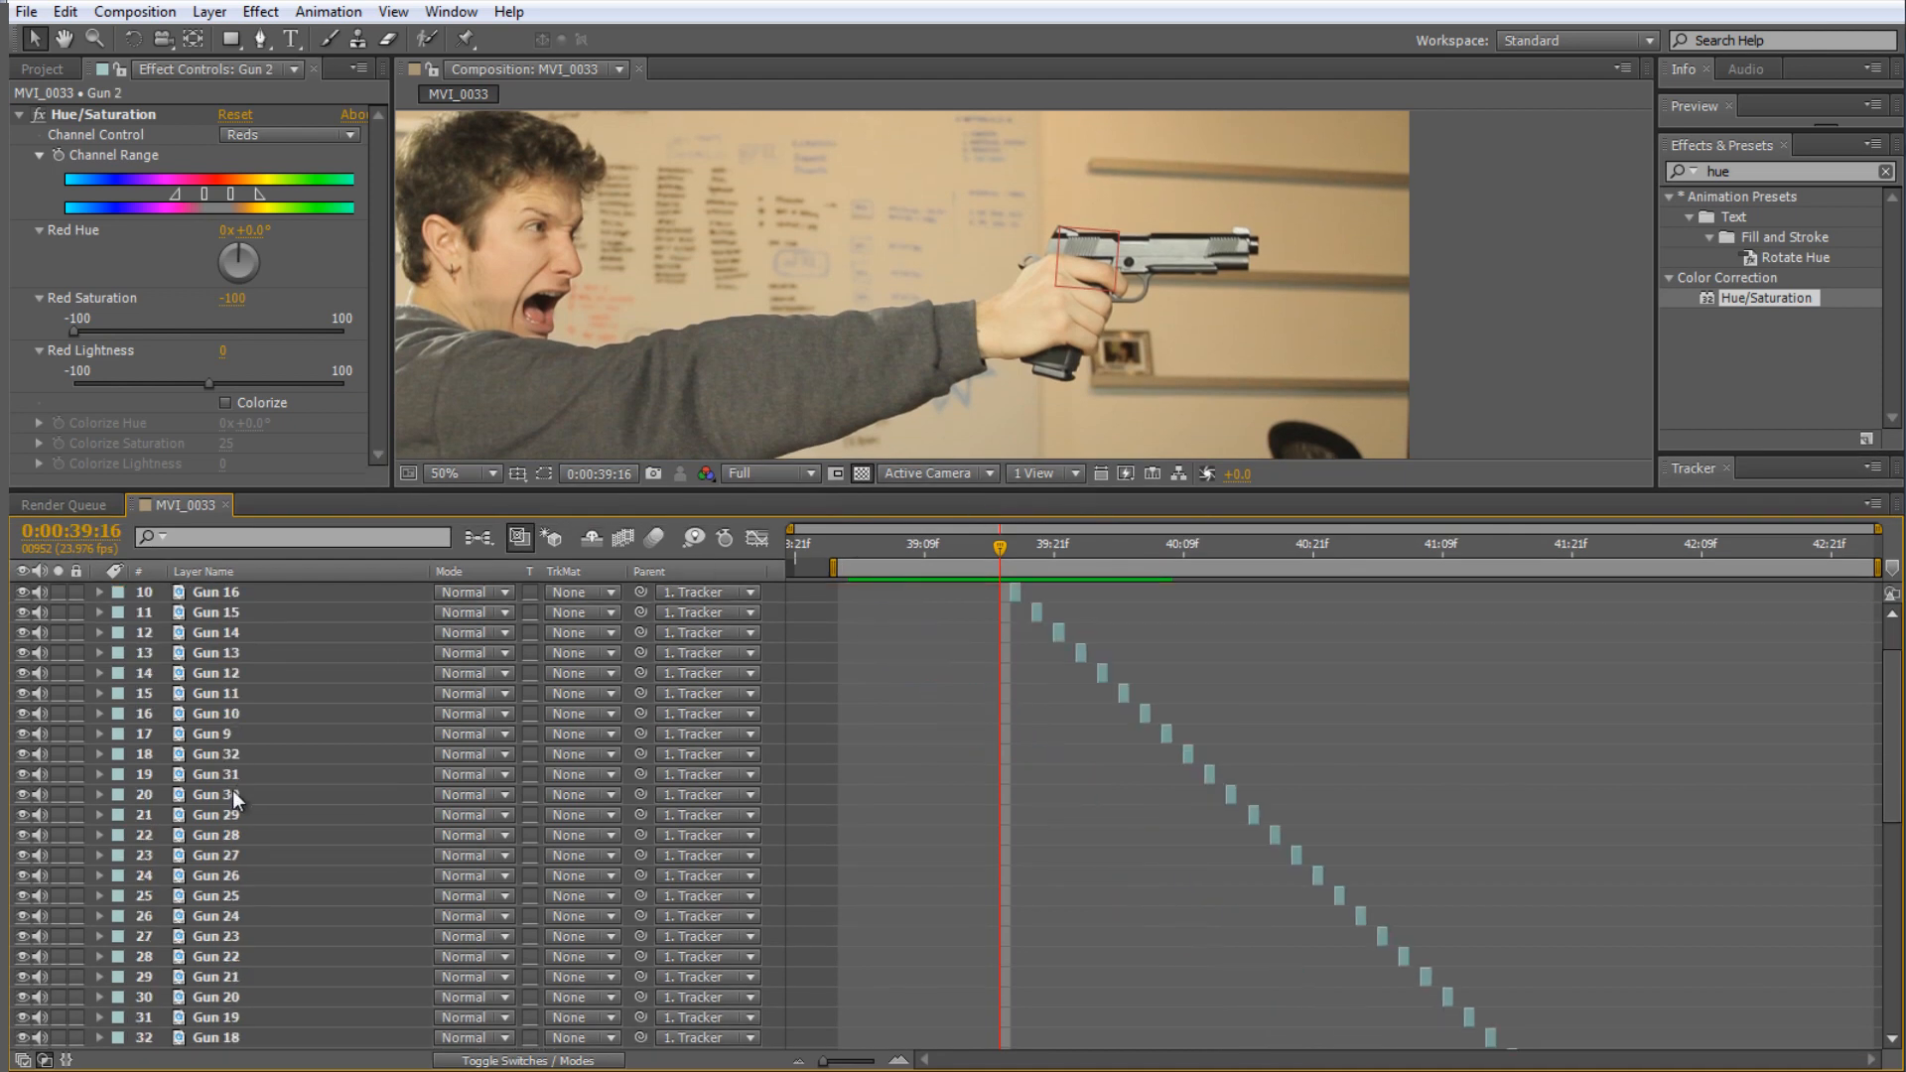
left_click(214, 979, "shift")
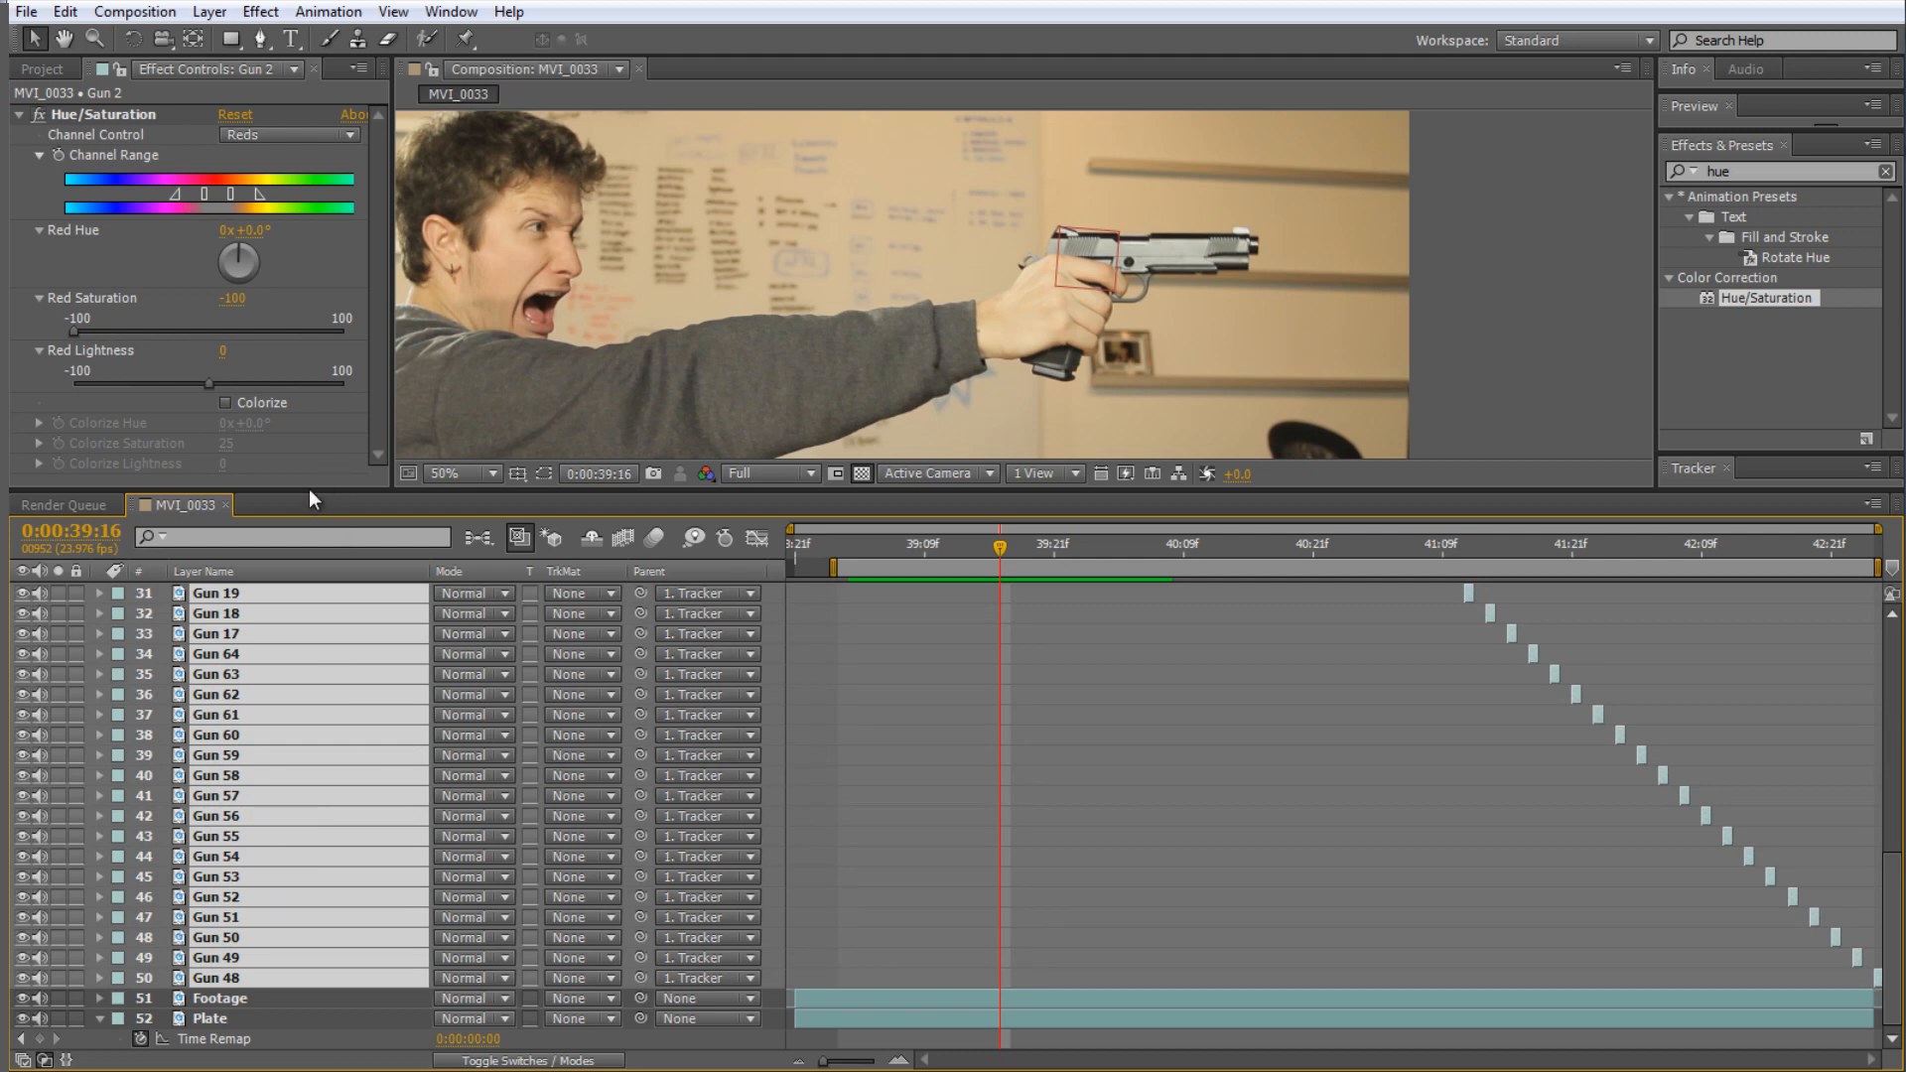
left_click(209, 11)
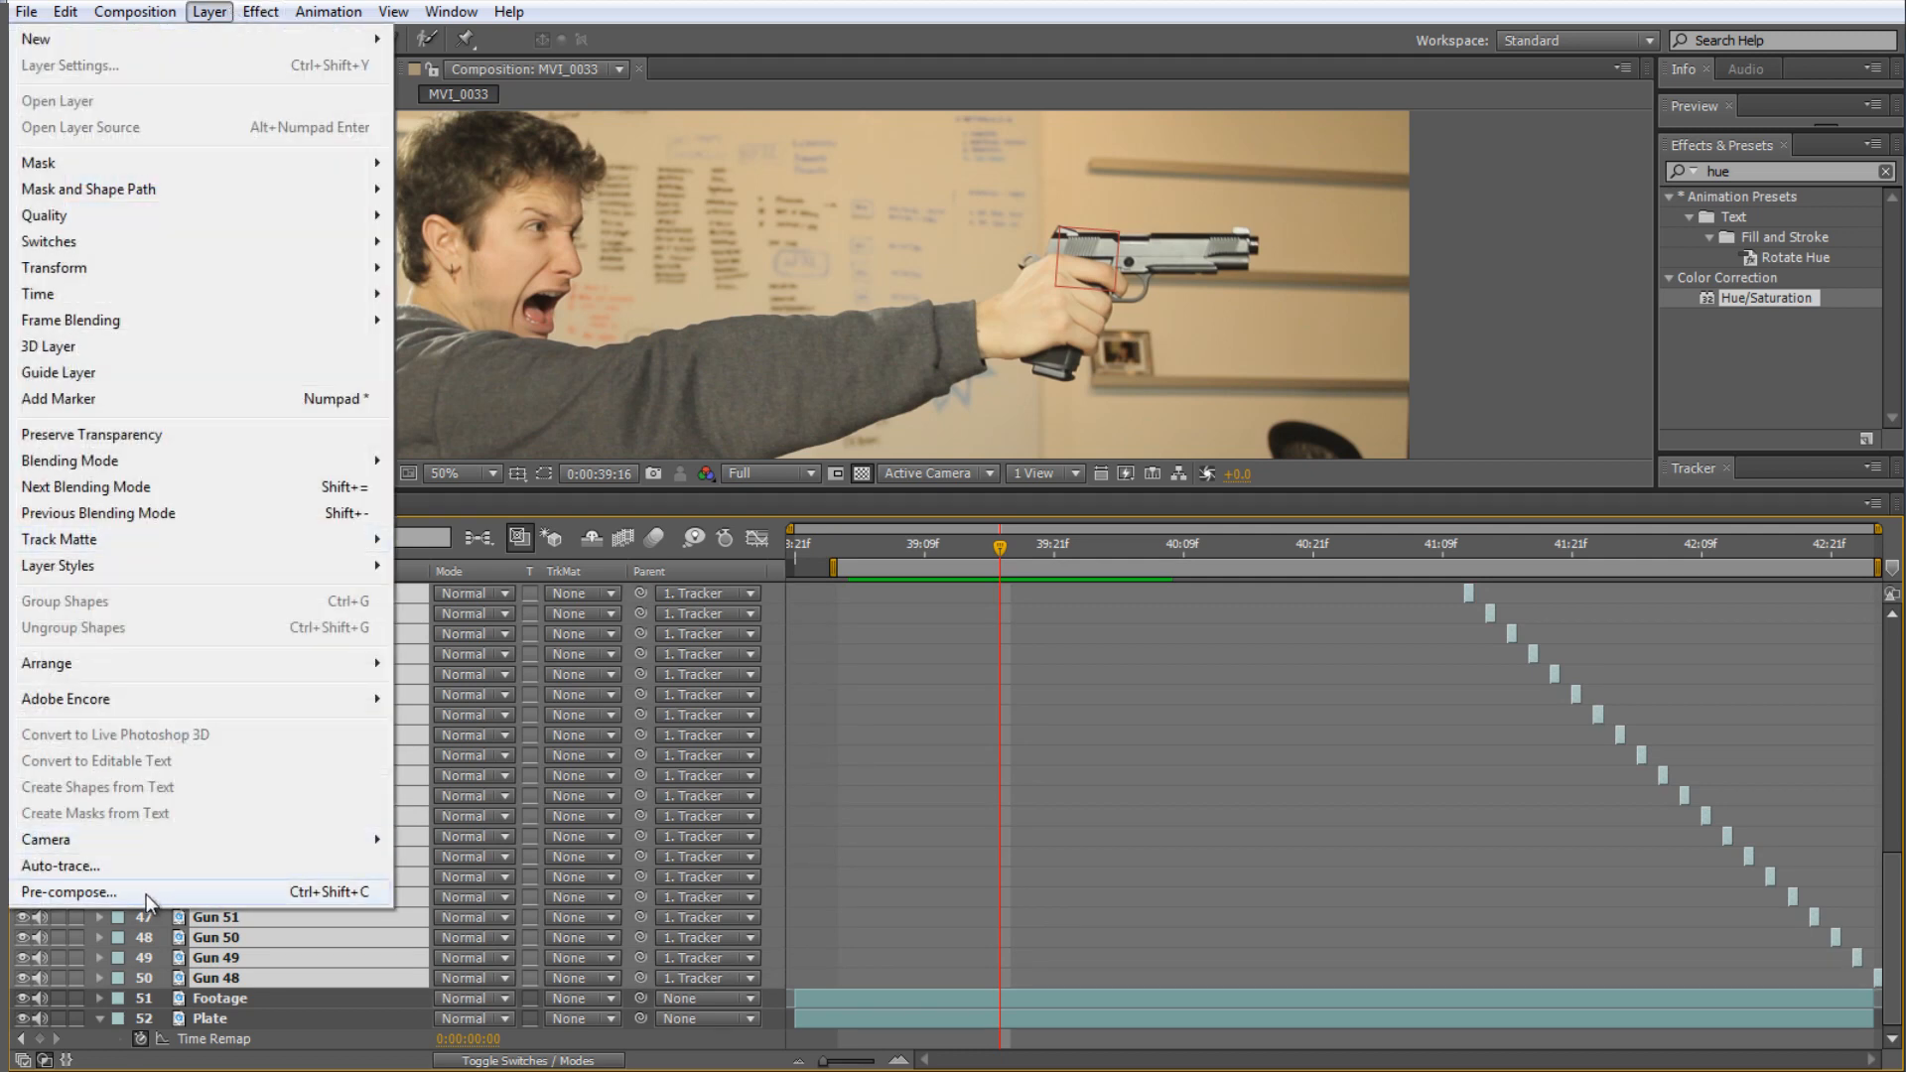
left_click(146, 896)
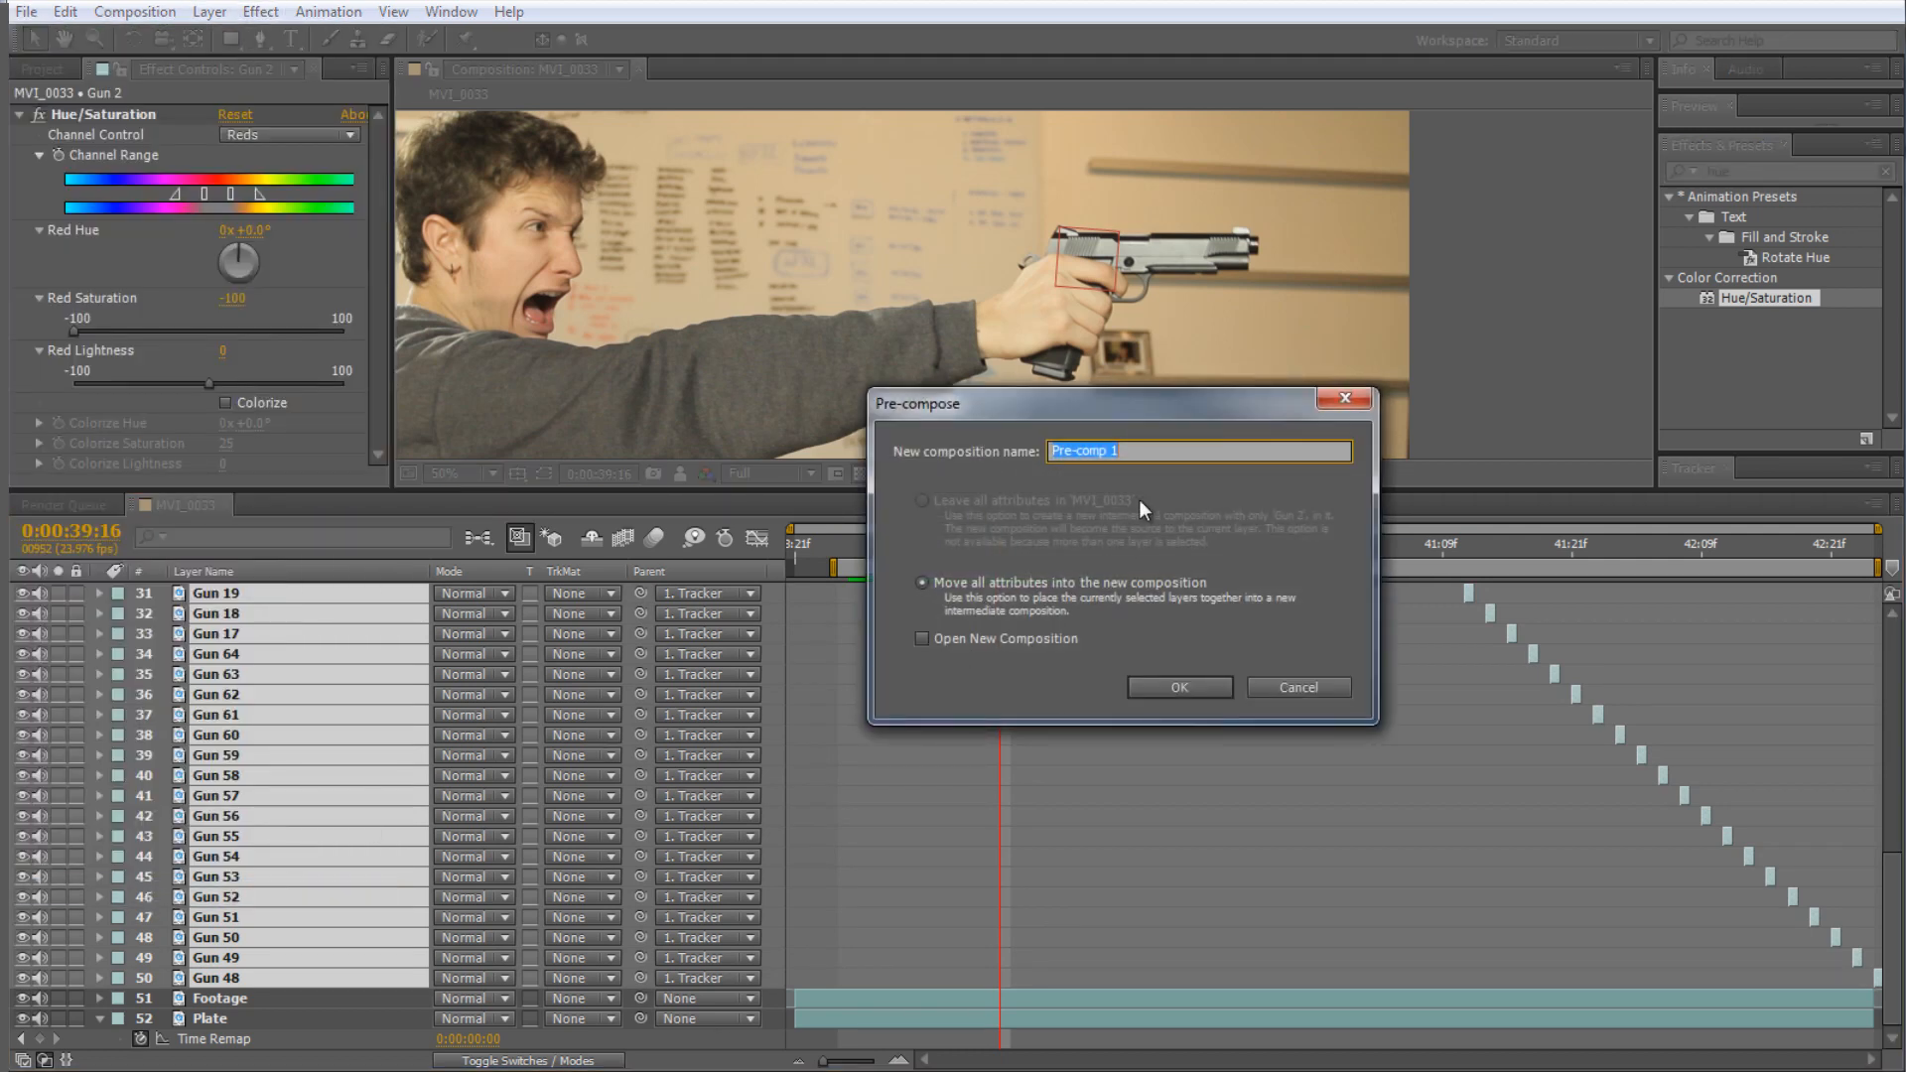
type("Repeating Gun")
key("Return")
- Parent the Repeating Gun layer to Tracker and go to frame 0:00:41:14
left_click_drag(640, 611, 320, 588)
left_click_drag(999, 550, 1497, 550)
left_click_drag(412, 489, 428, 617)
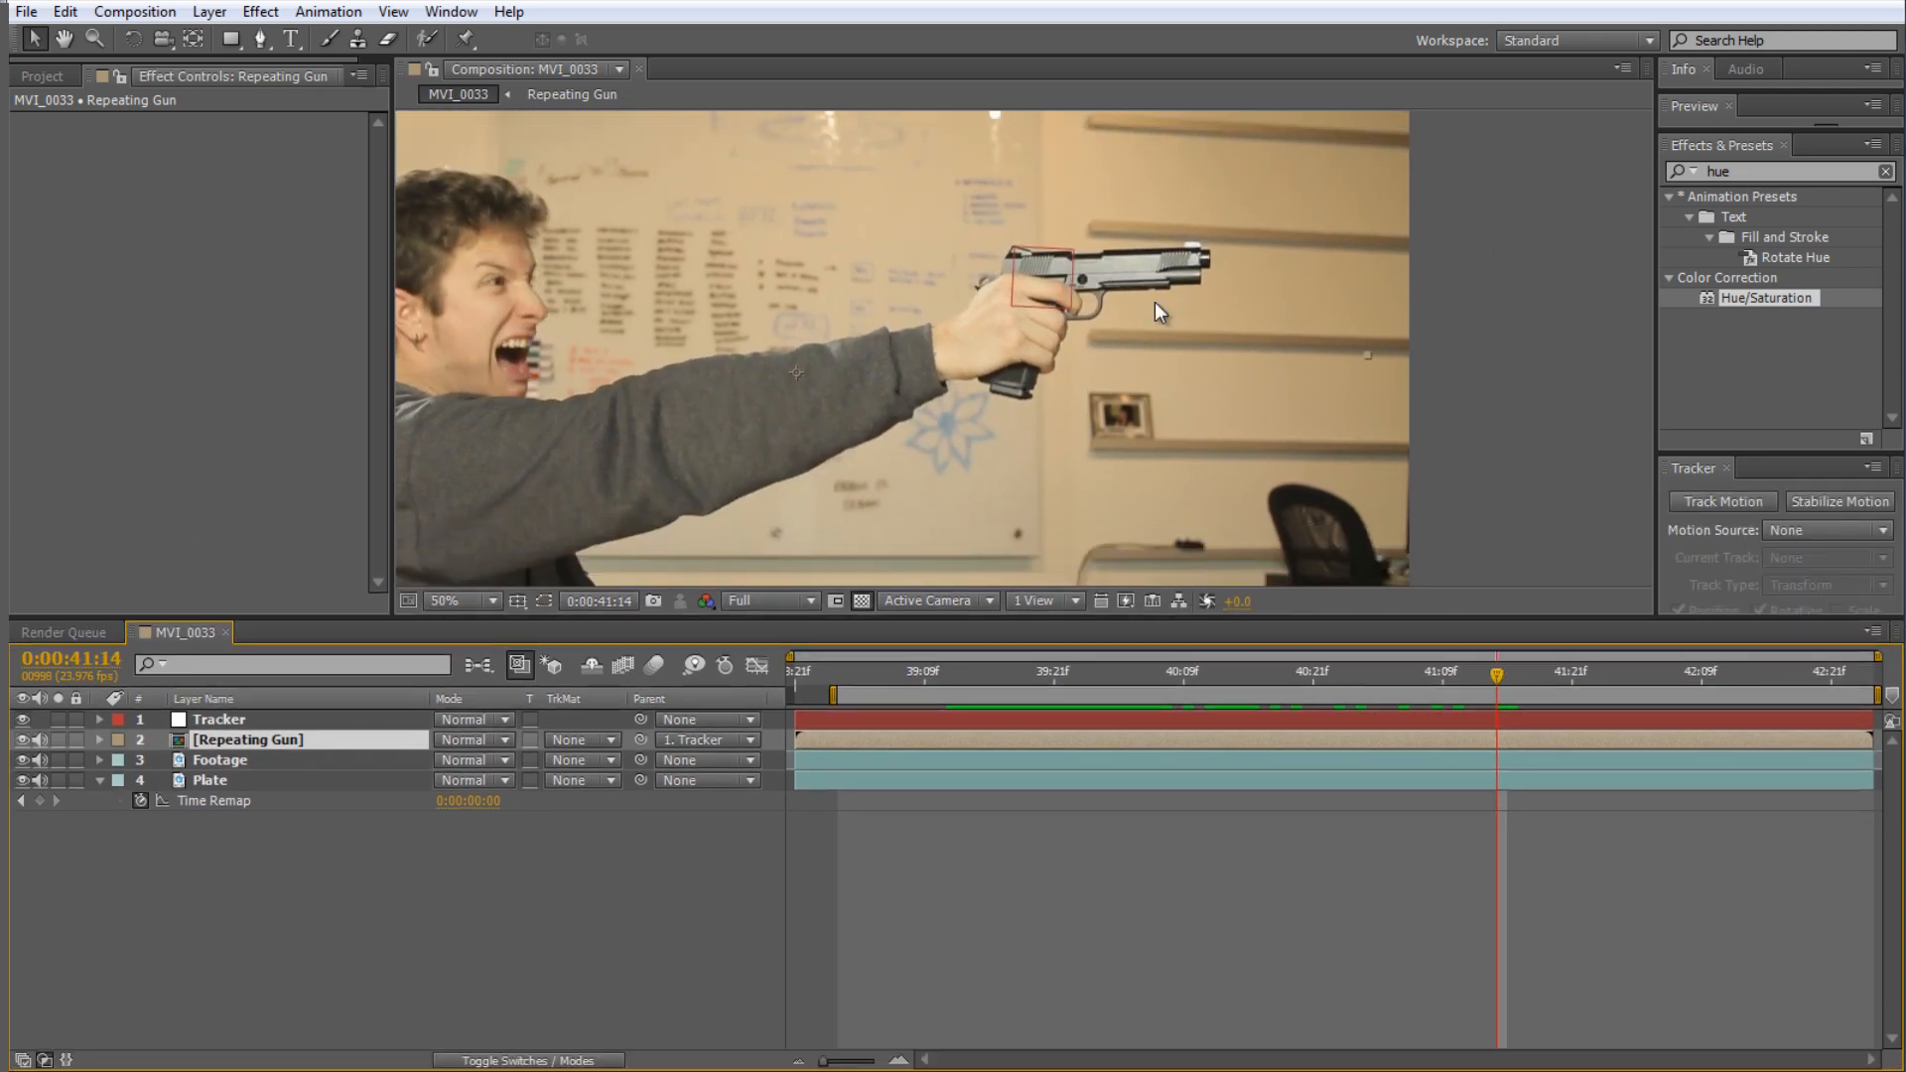
left_click(270, 861)
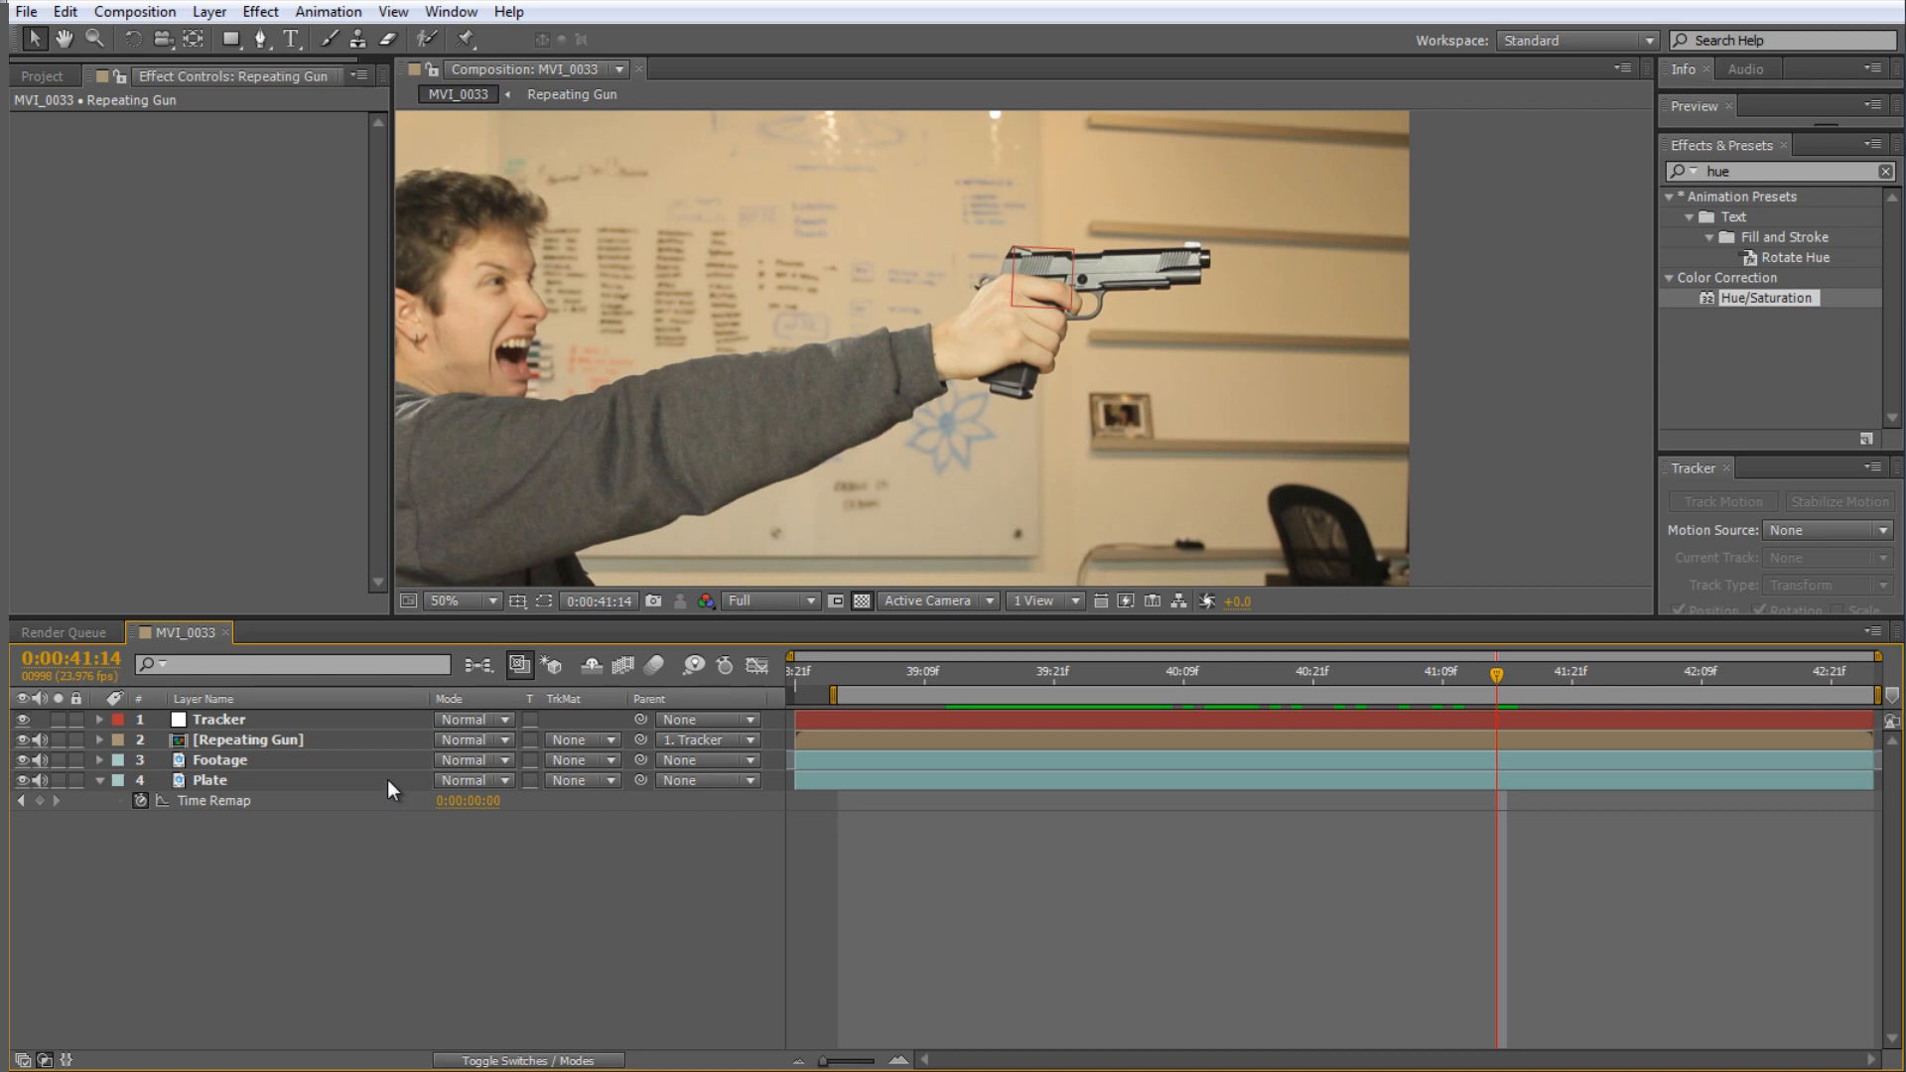
- Create a white 1920 x 1080 solid, hide it and parent it to the Tracker layer
key("ctrl+y")
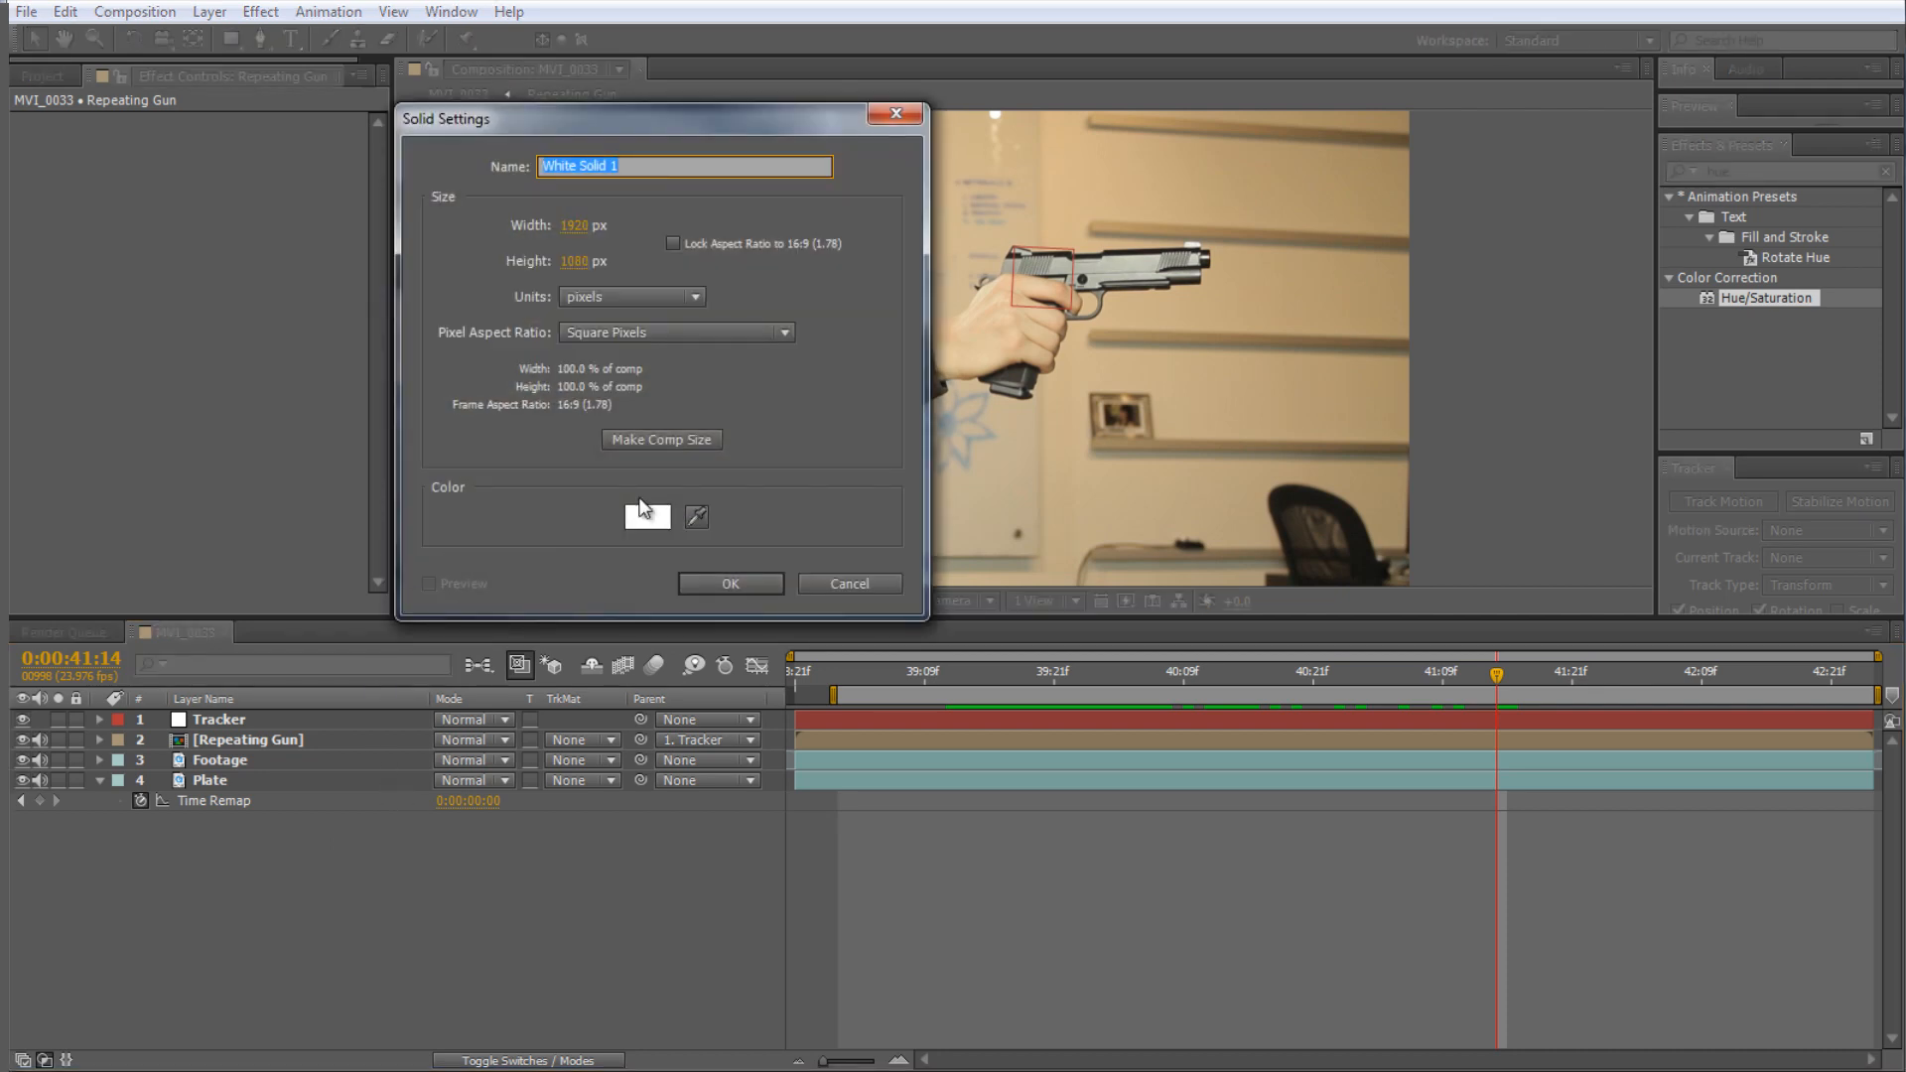
left_click(717, 588)
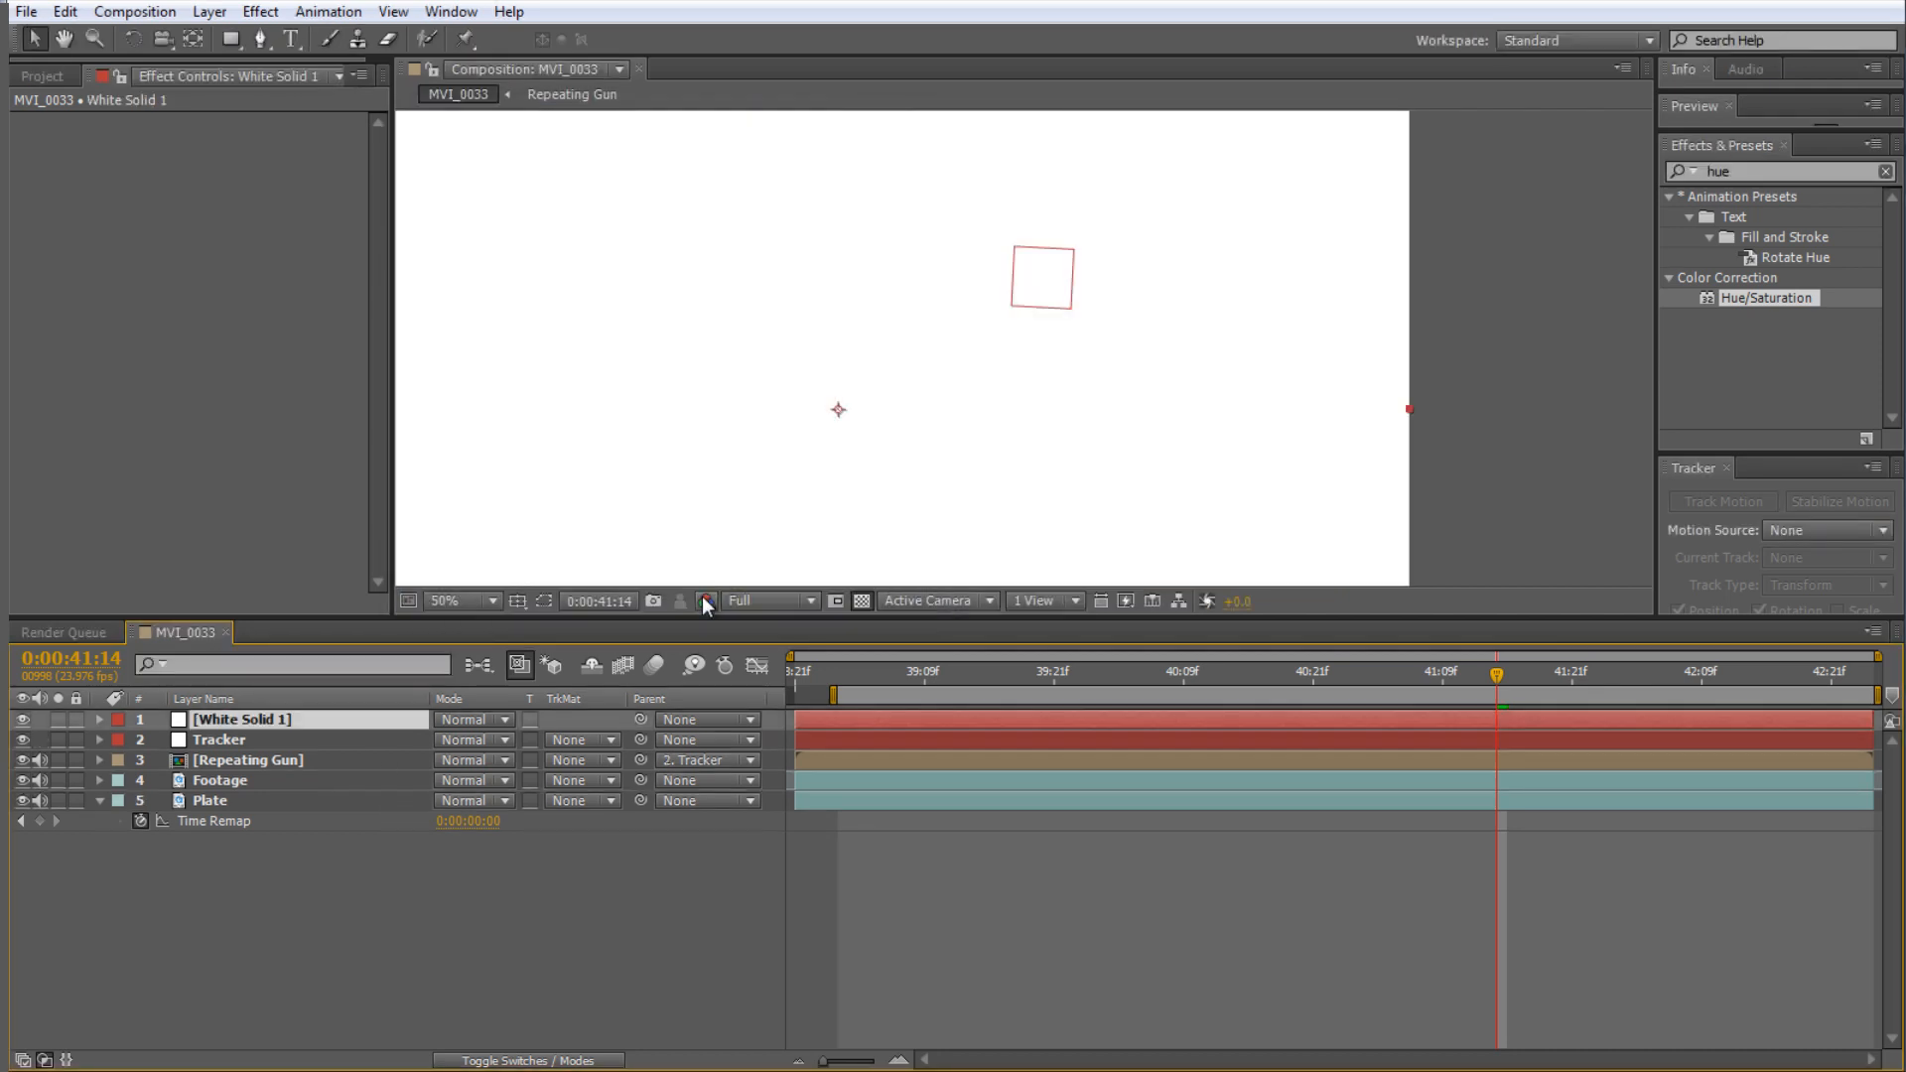
left_click(22, 719)
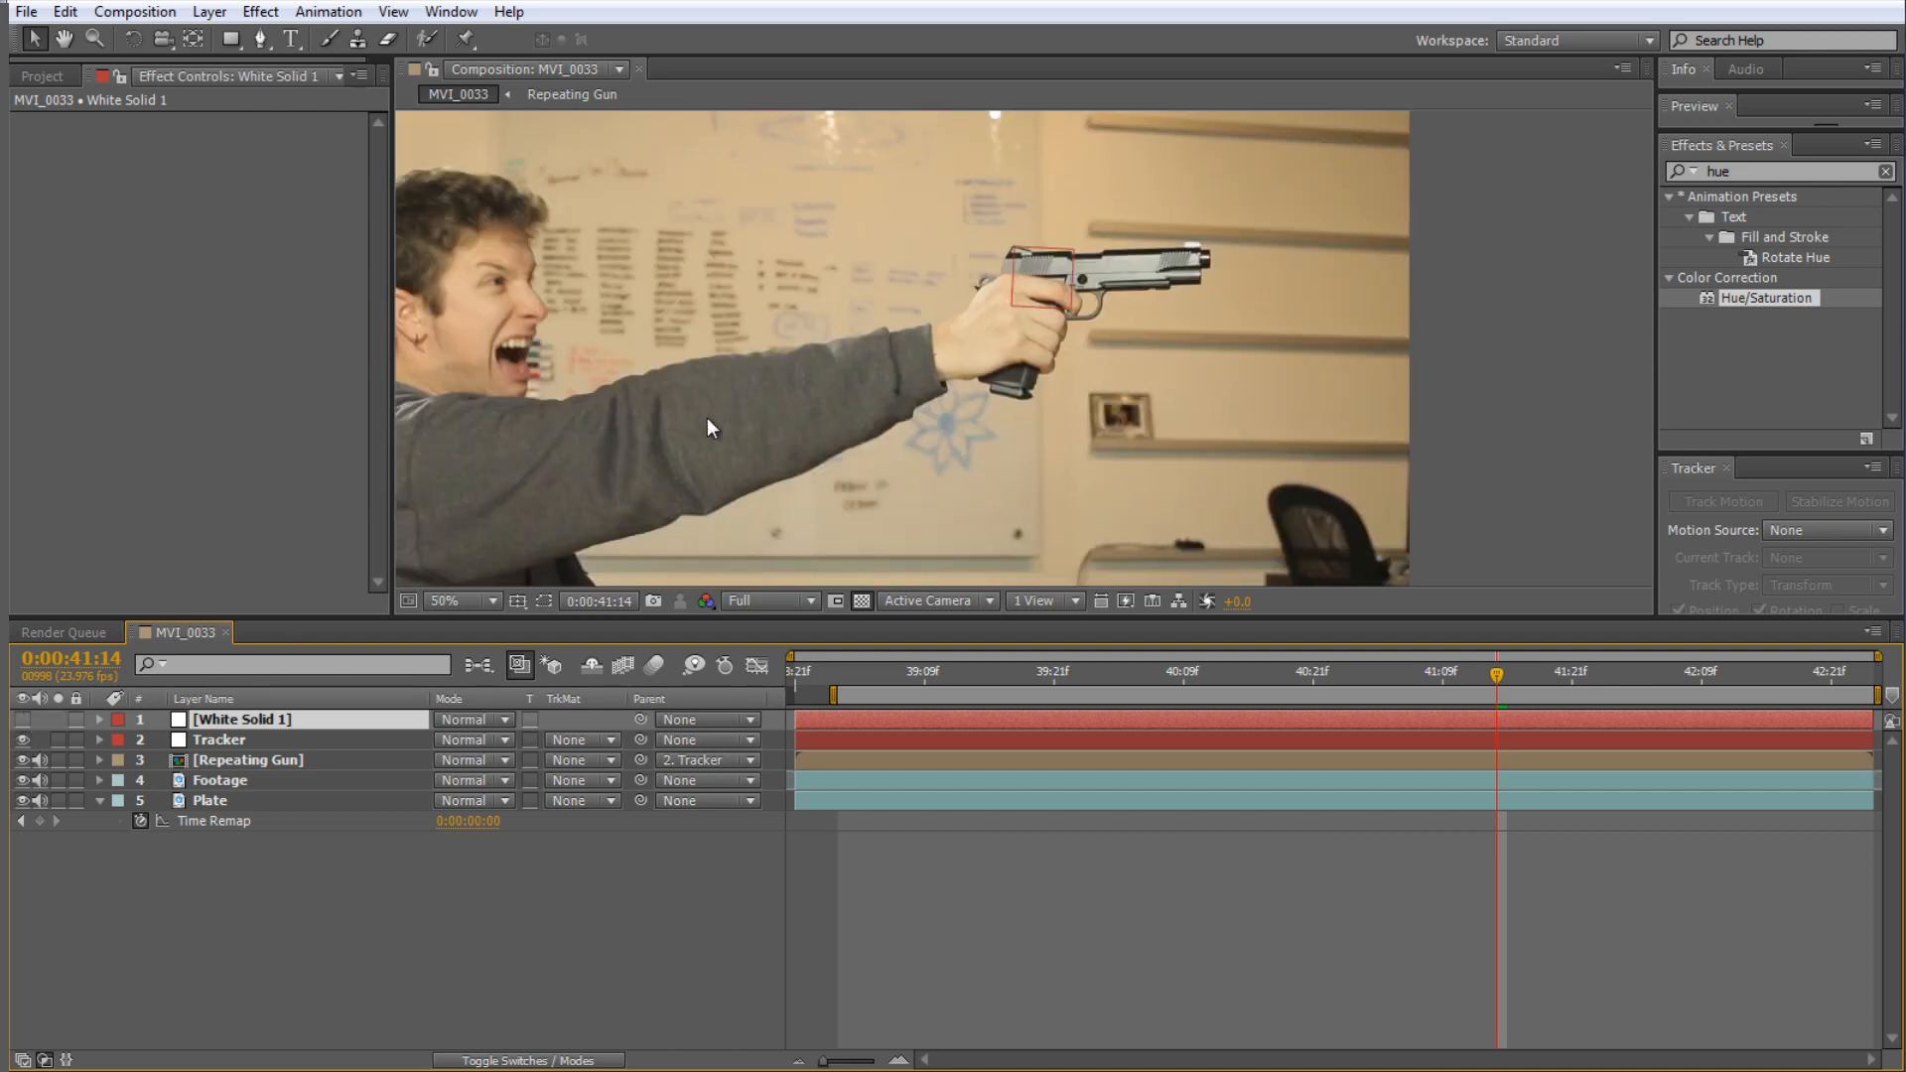
scroll(976, 287, "up", 2)
left_click_drag(975, 288, 978, 350)
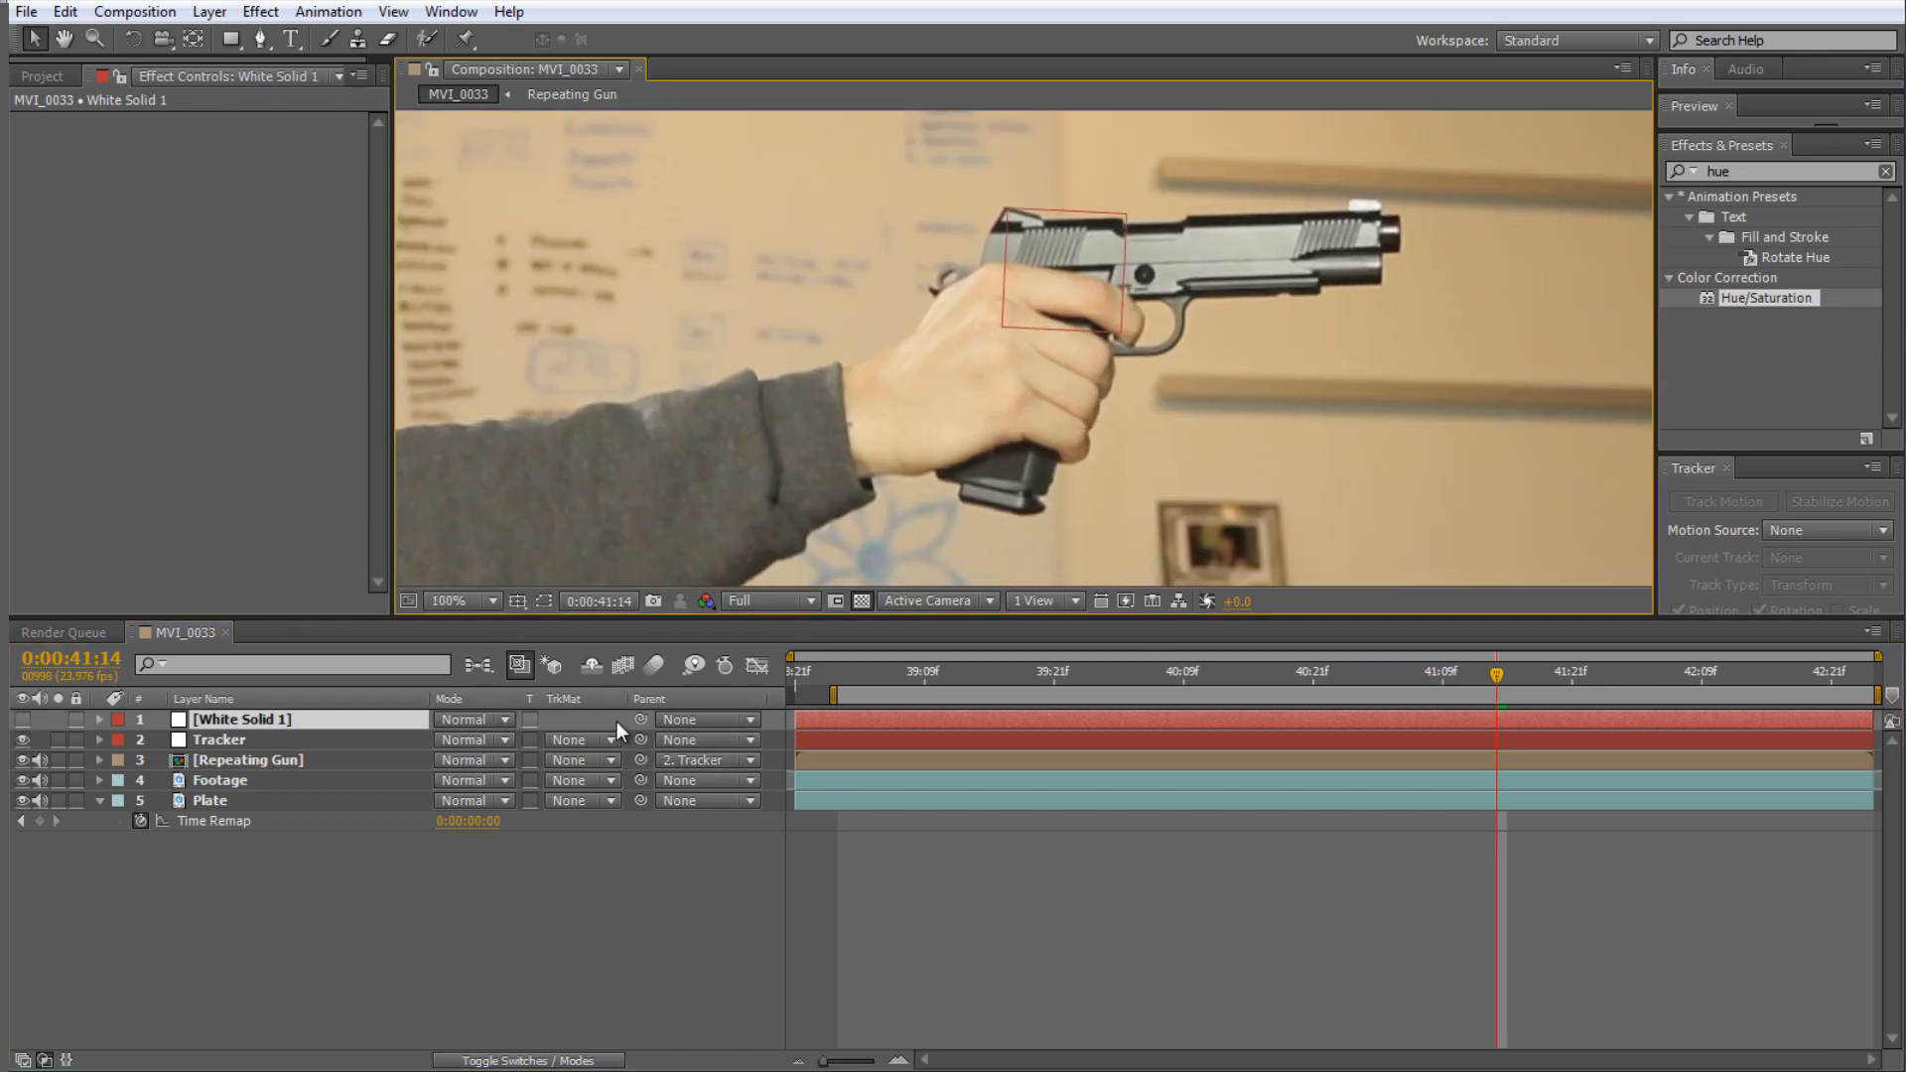
left_click_drag(641, 719, 385, 733)
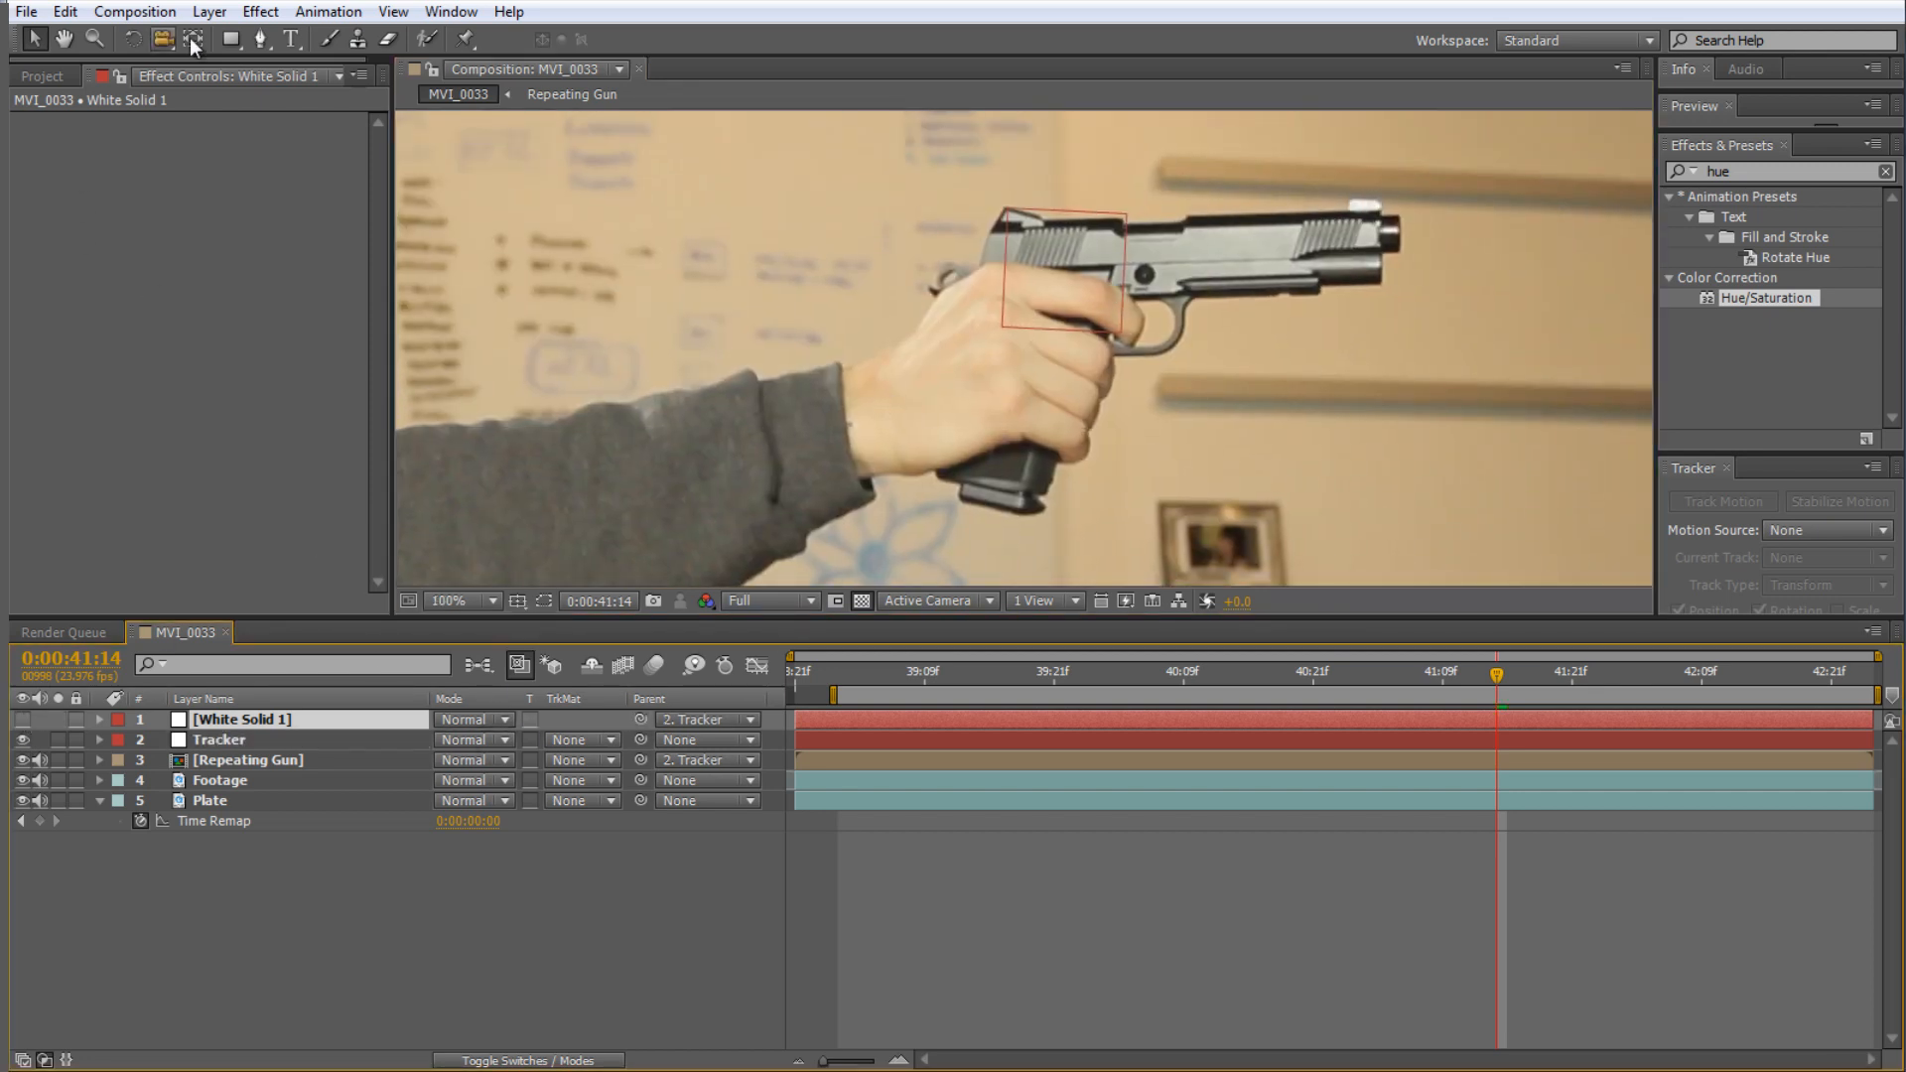
- Draw a closed RotoBezier mask on White Solid 1 along the hand's upper edge and loosely around the gun's slide
left_click(266, 34)
scroll(1053, 221, "up", 1)
left_click_drag(972, 250, 878, 368)
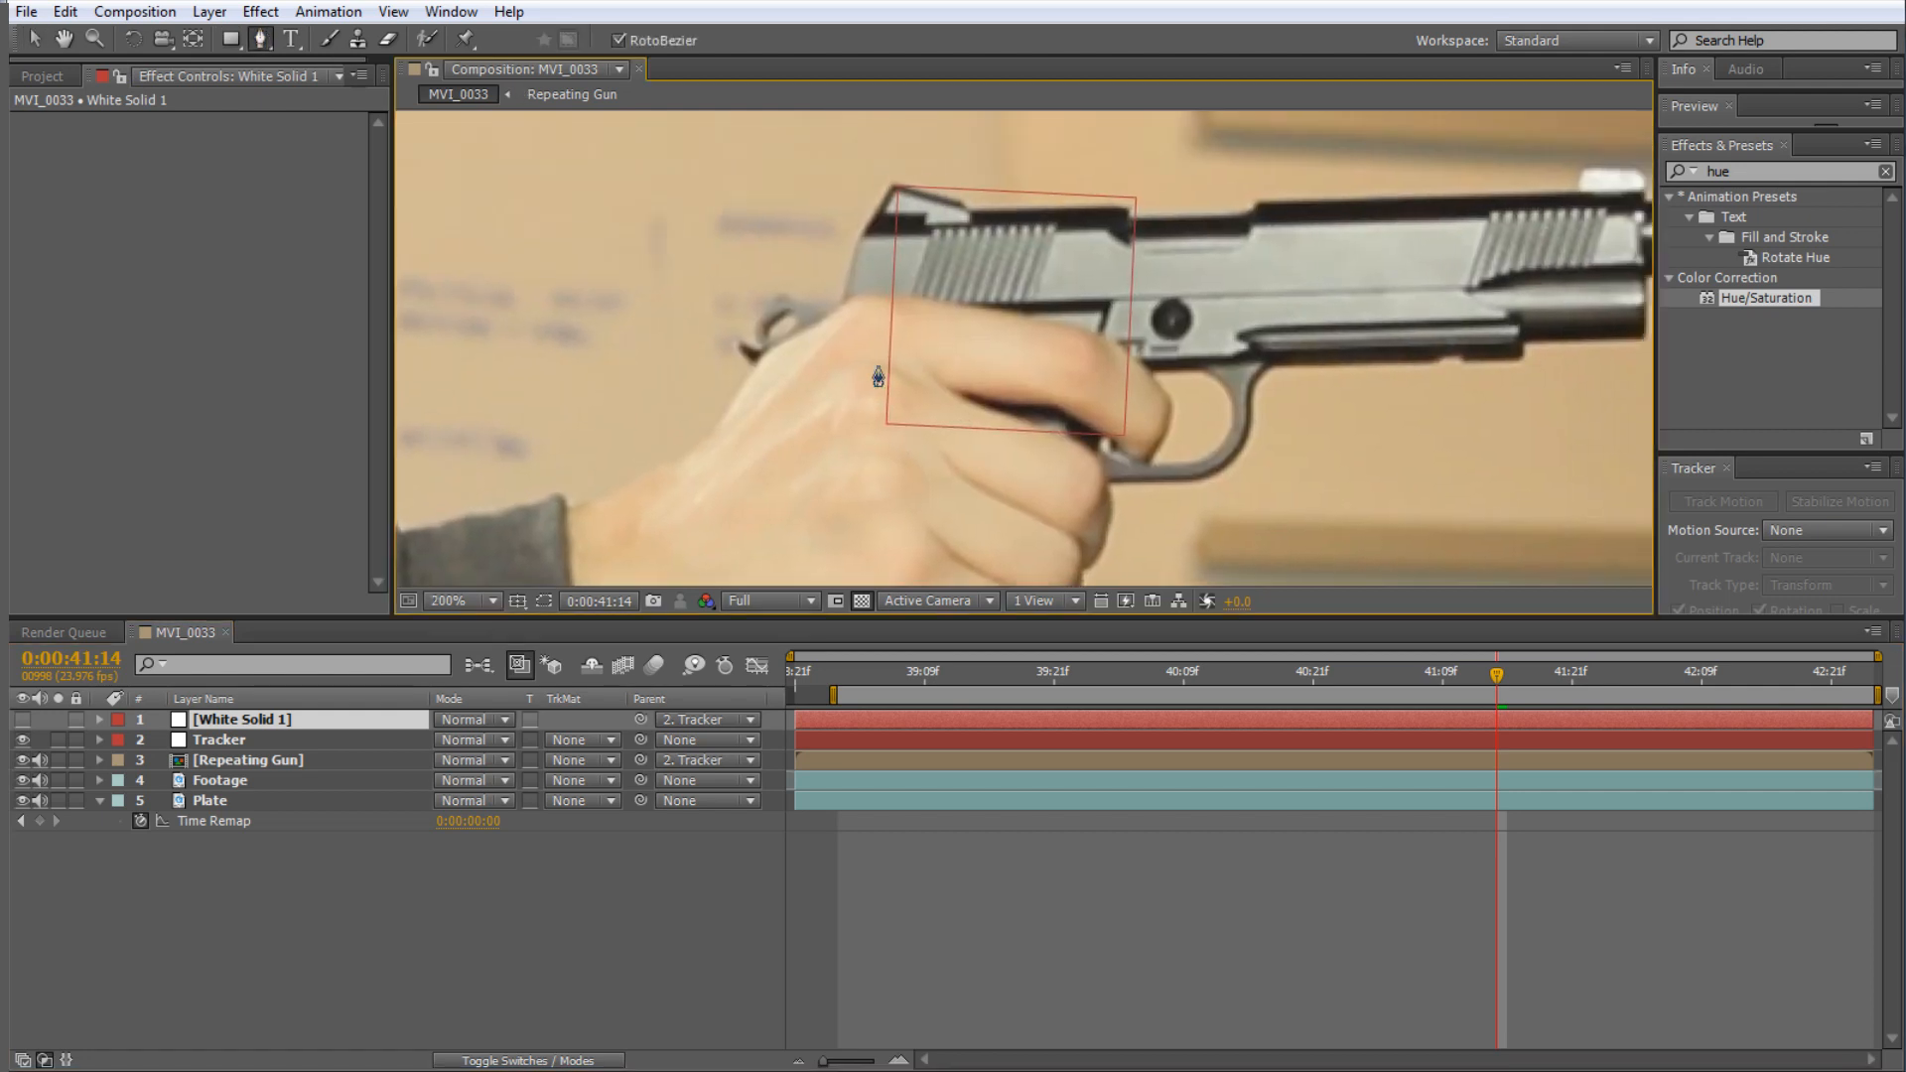
left_click(754, 366)
left_click(792, 329)
left_click(843, 300)
left_click(873, 295)
left_click(918, 299)
left_click(1002, 311)
left_click(1072, 322)
left_click(1107, 335)
left_click(1142, 360)
left_click(1158, 377)
left_click(1344, 402)
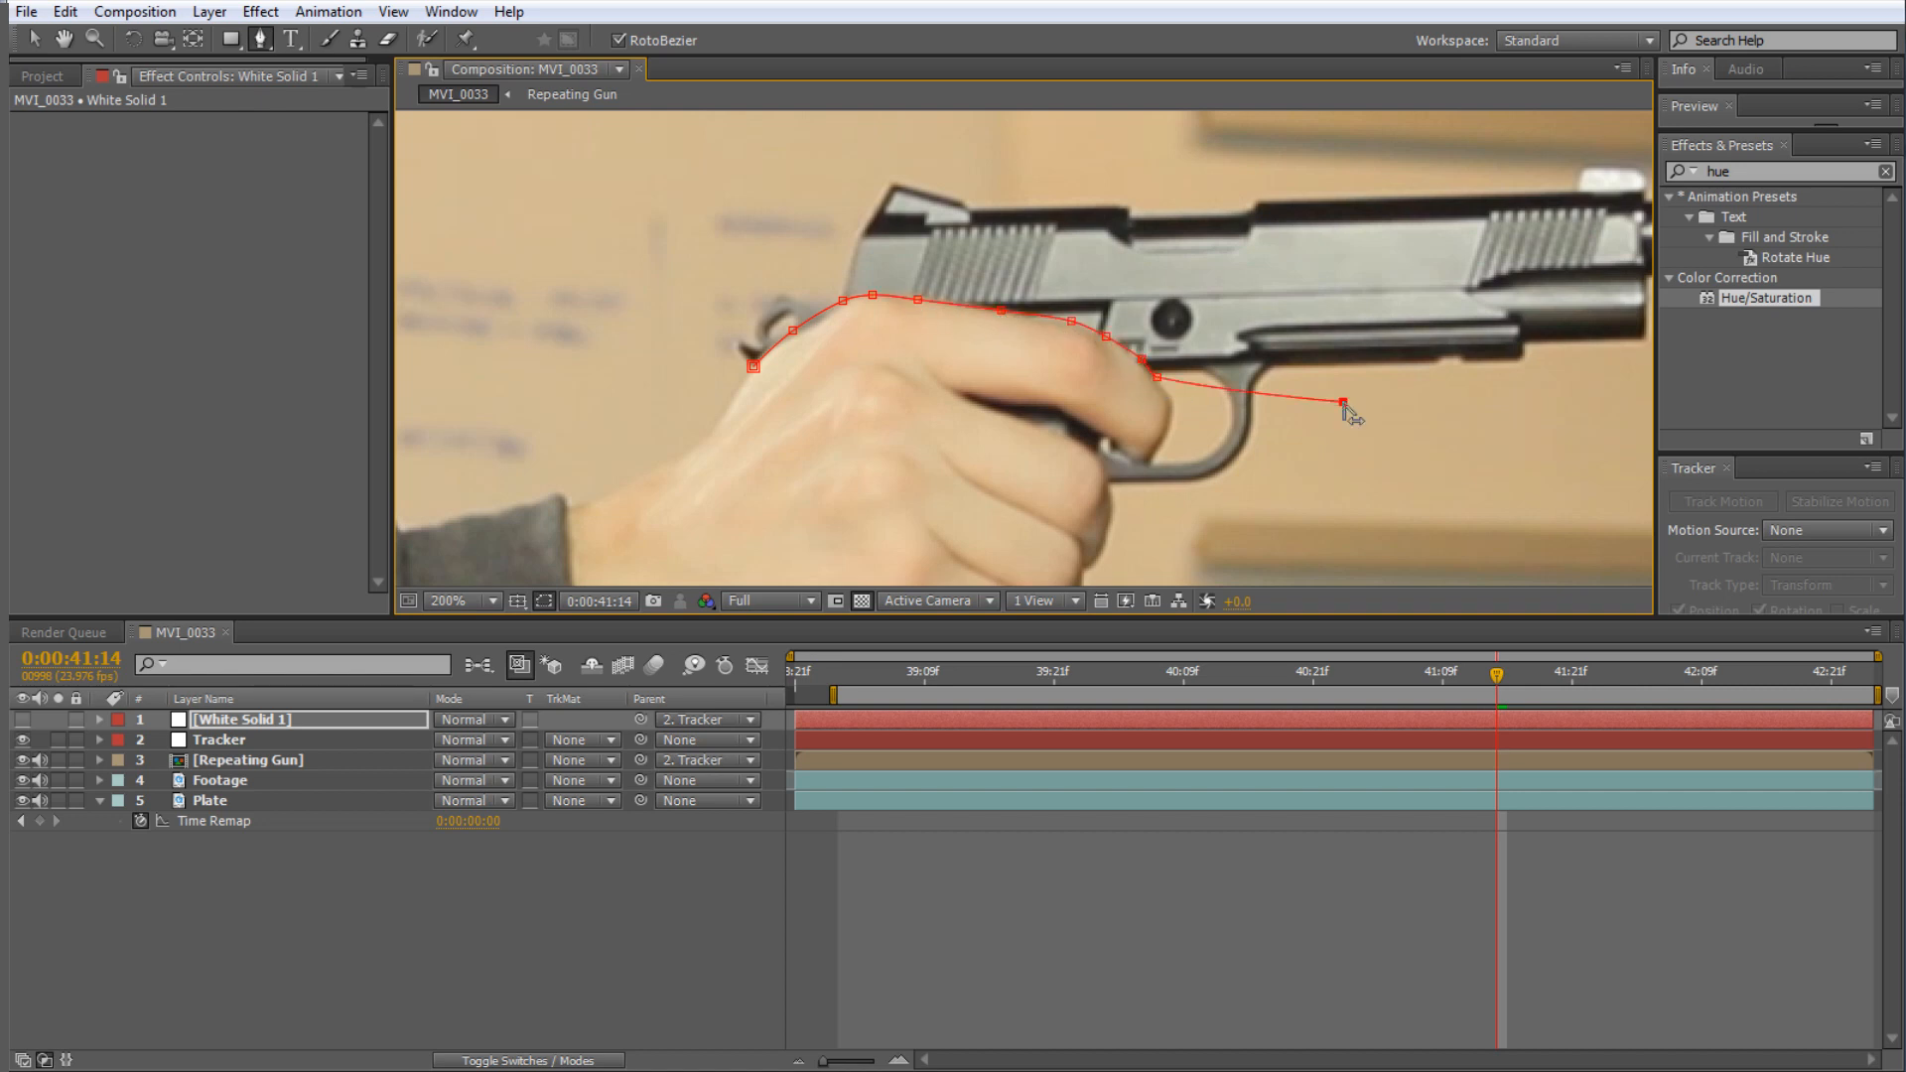
left_click_drag(1454, 380, 1228, 423)
left_click(1527, 390)
left_click(1551, 226)
left_click(1369, 140)
left_click(932, 161)
left_click(579, 179)
left_click(456, 292)
left_click(464, 387)
left_click(518, 425)
- Adjust the mask points near the trigger guard so the path follows the gun's lower edge
key("v")
left_click_drag(1118, 446, 1058, 412)
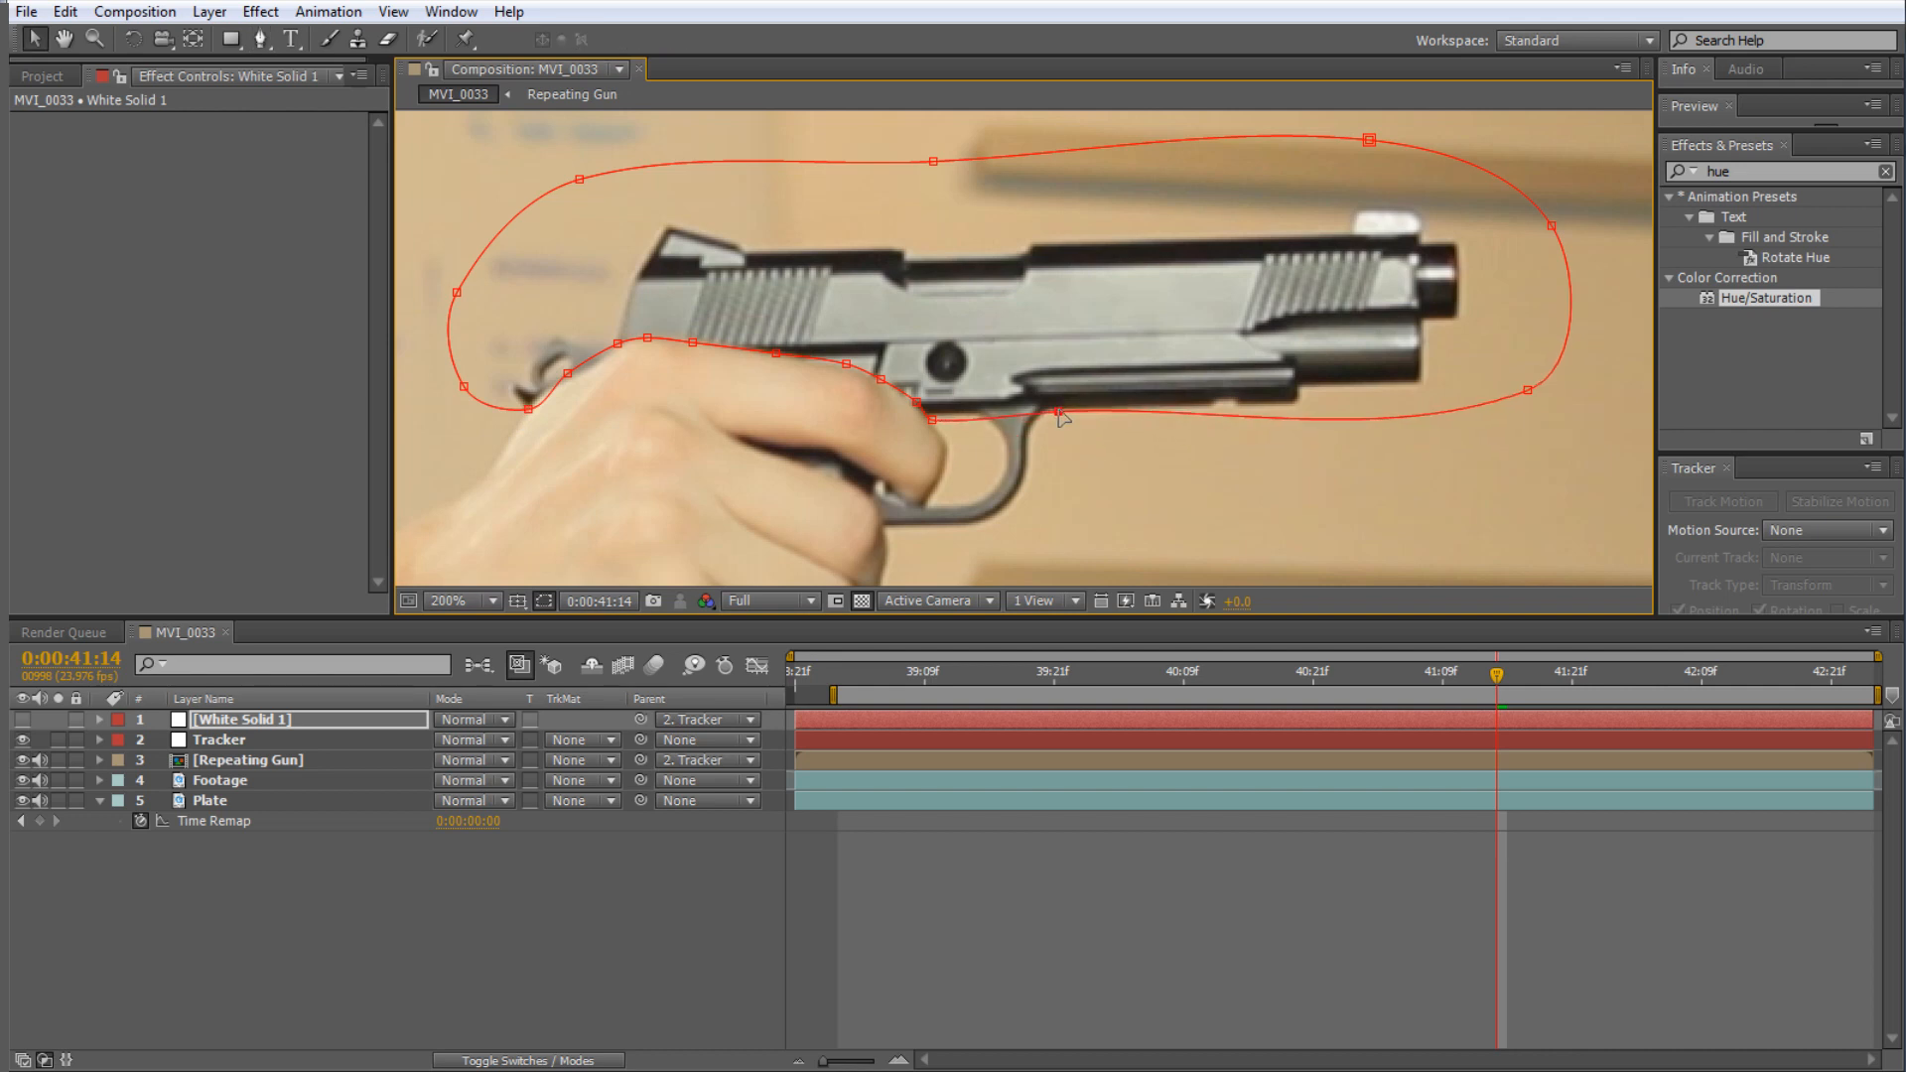
left_click_drag(932, 420, 946, 415)
left_click(1057, 409)
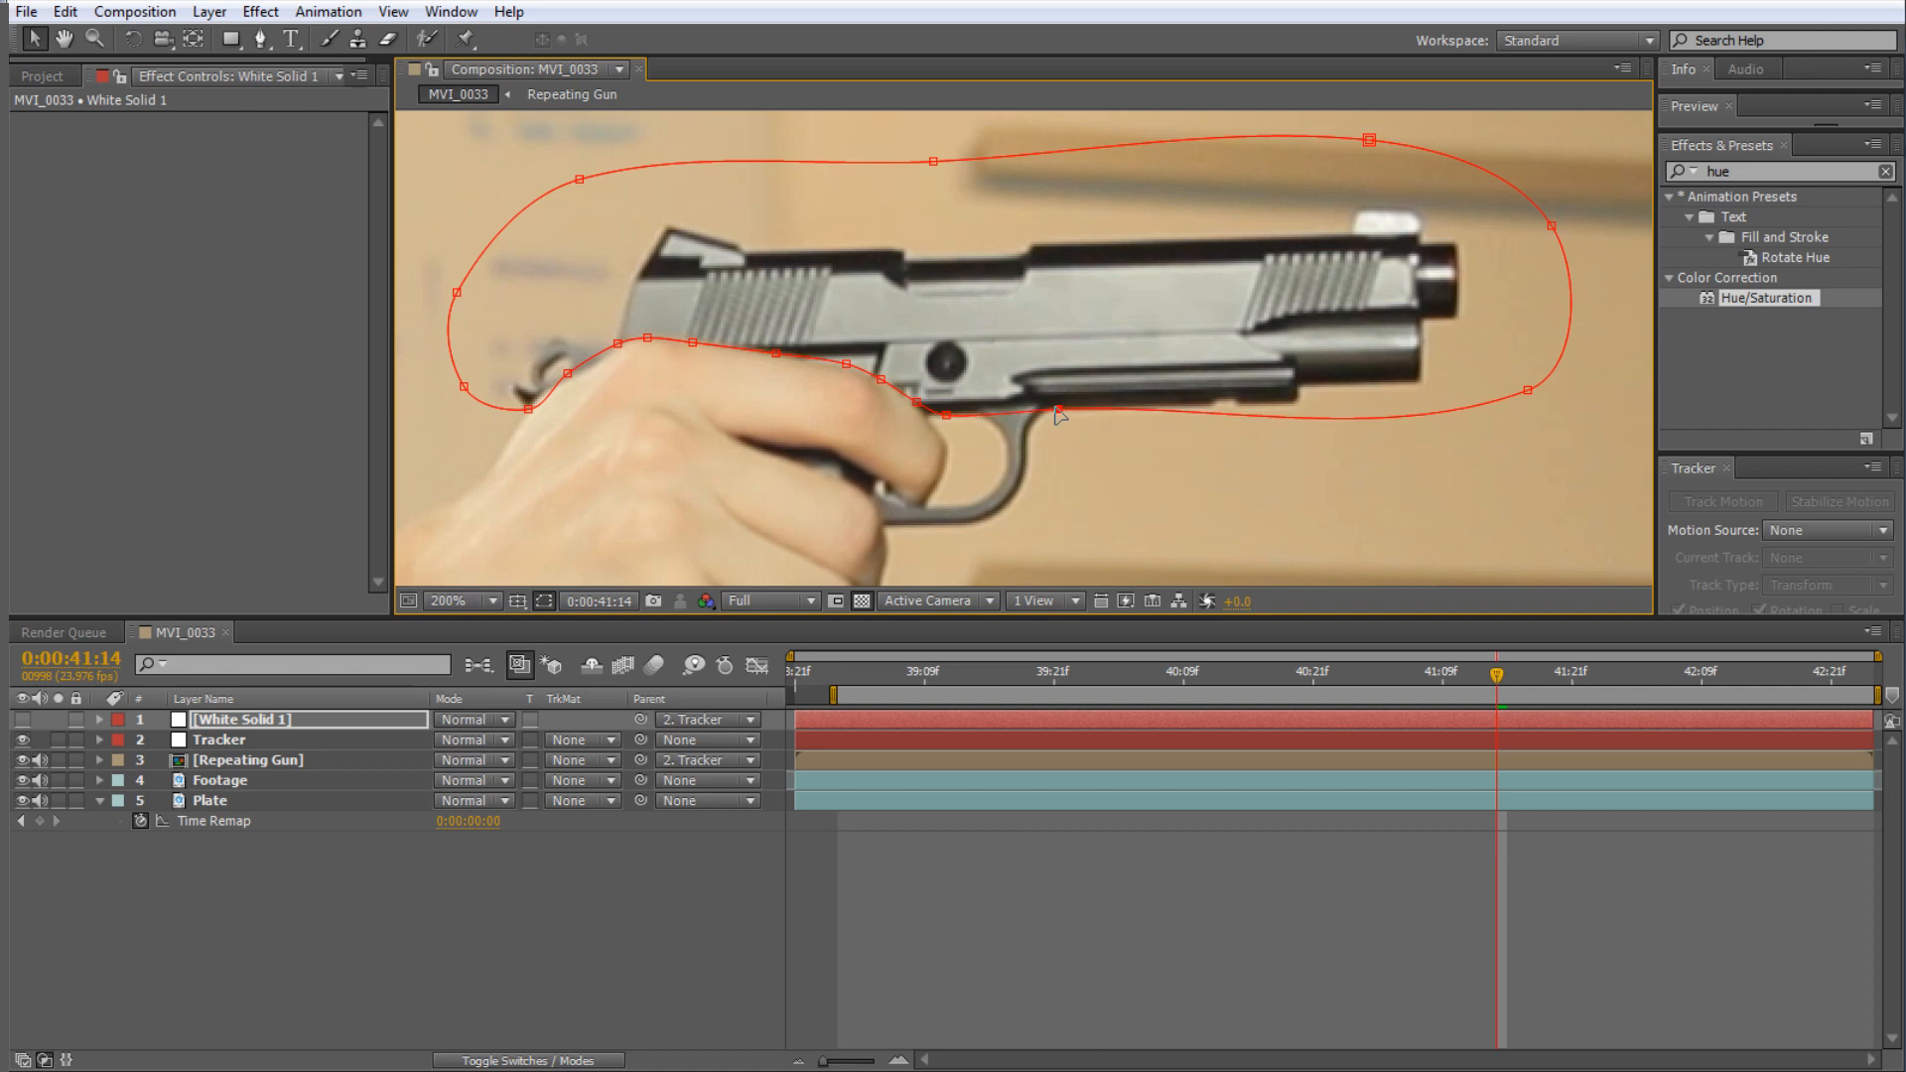
- Place White Solid 1 directly above Footage and set Footage's track matte to Luma Inverted
left_click_drag(267, 737, 253, 770)
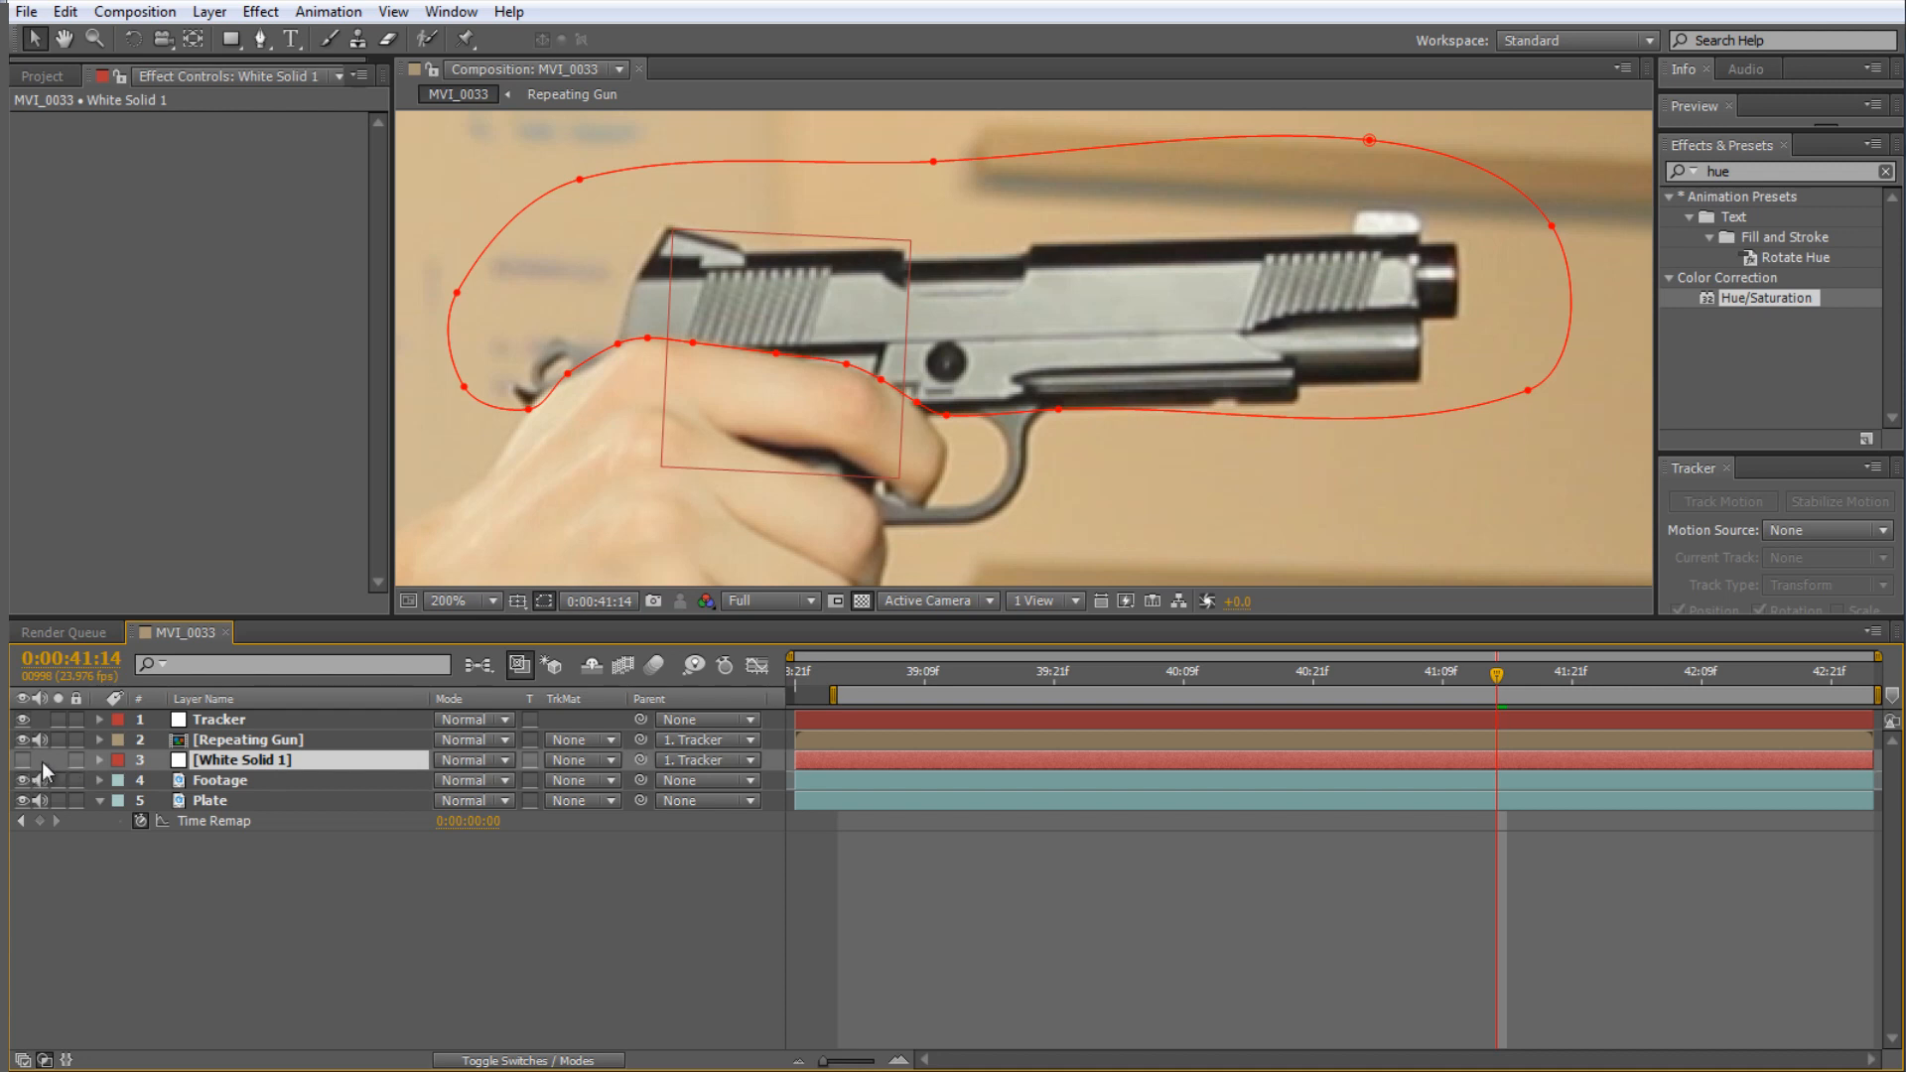
left_click(378, 780)
left_click(590, 781)
left_click(657, 924)
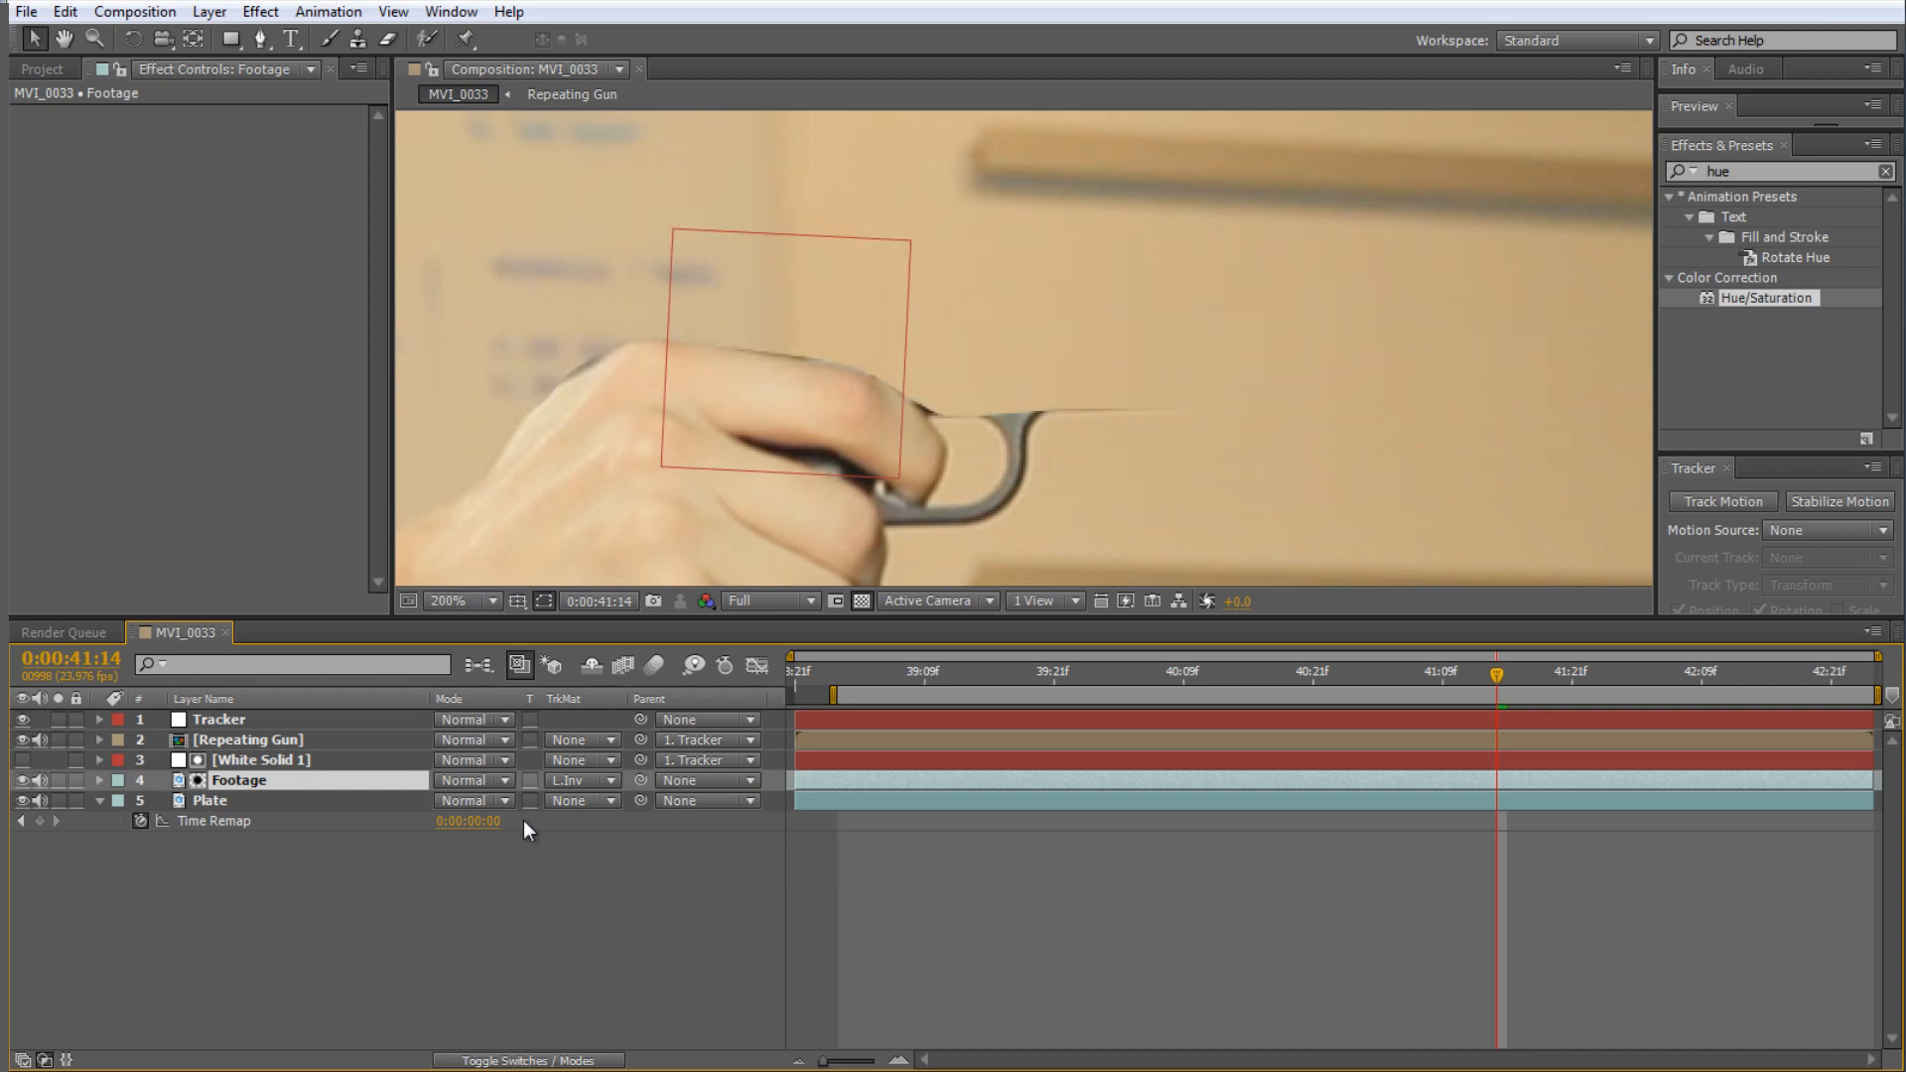
scroll(1075, 380, "down", 1)
- Feather the edge of the mask on White Solid 1
left_click(248, 763)
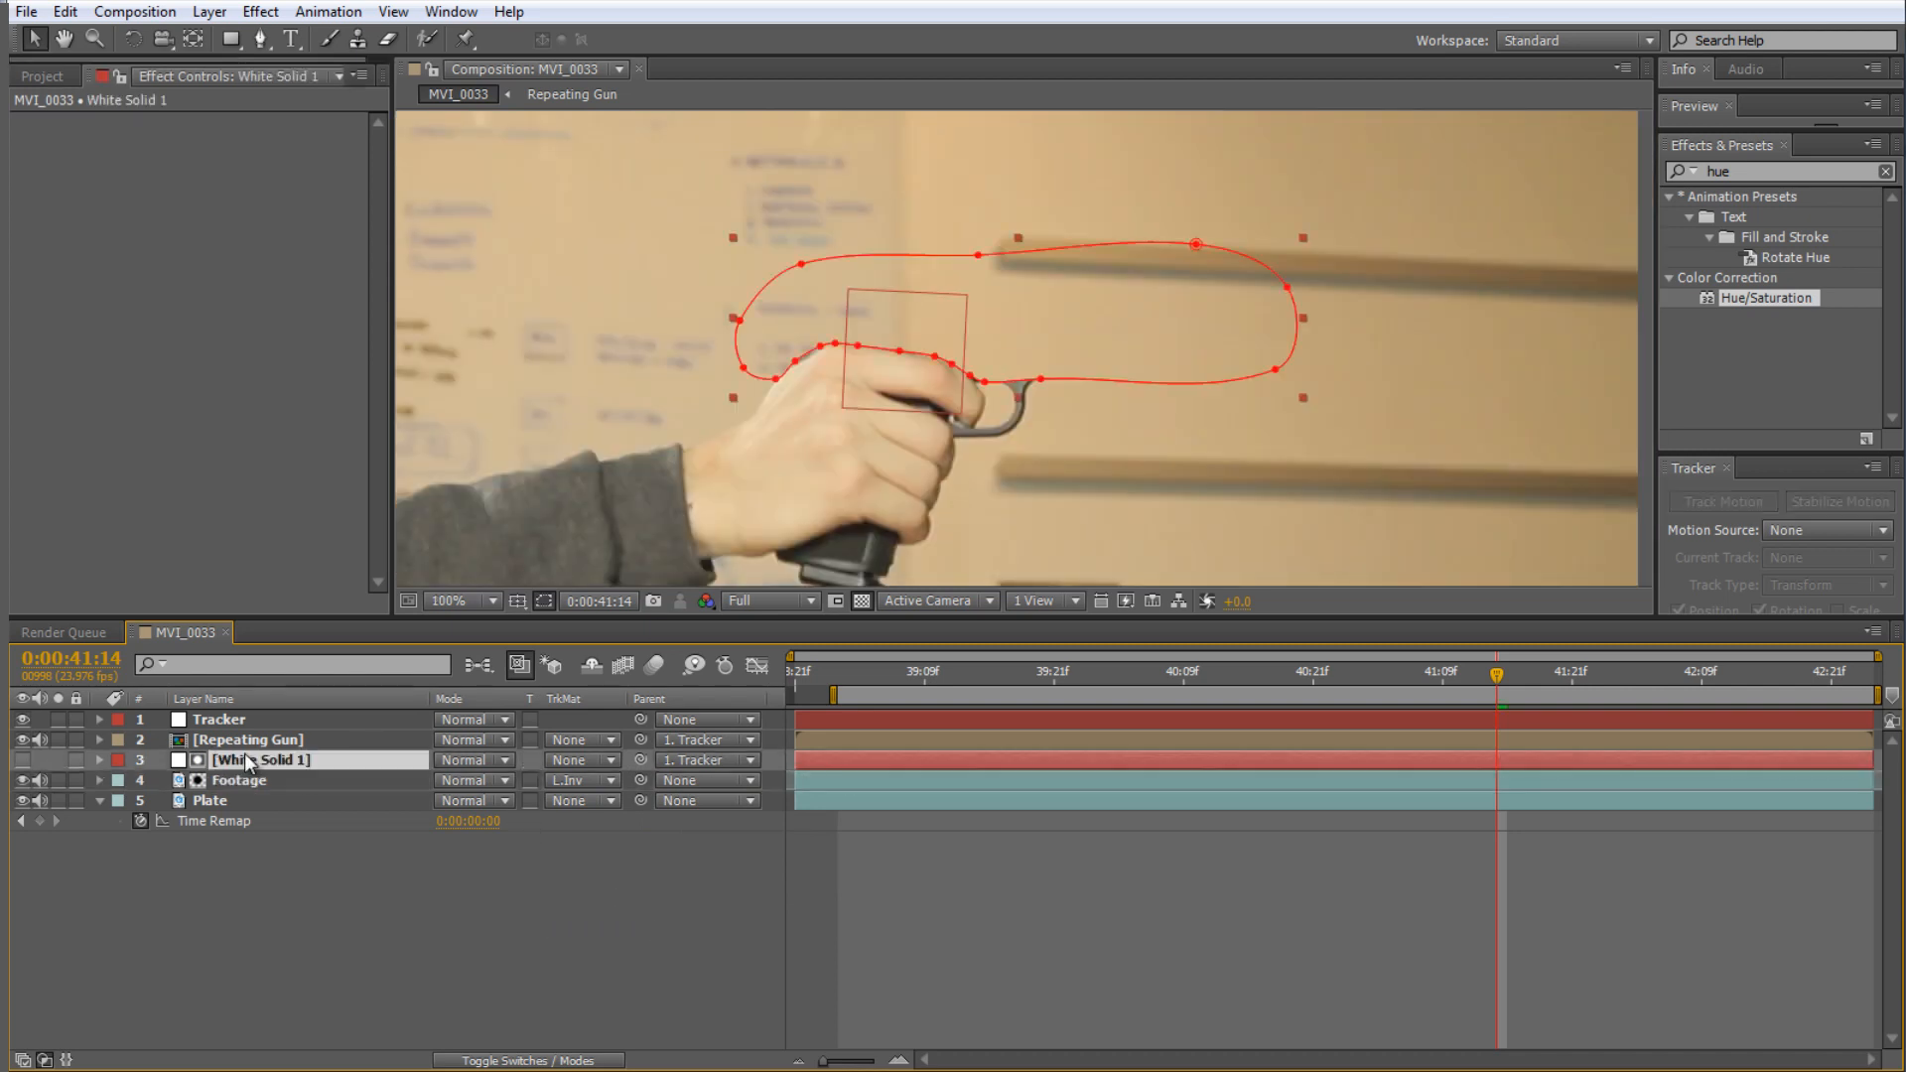
key("f")
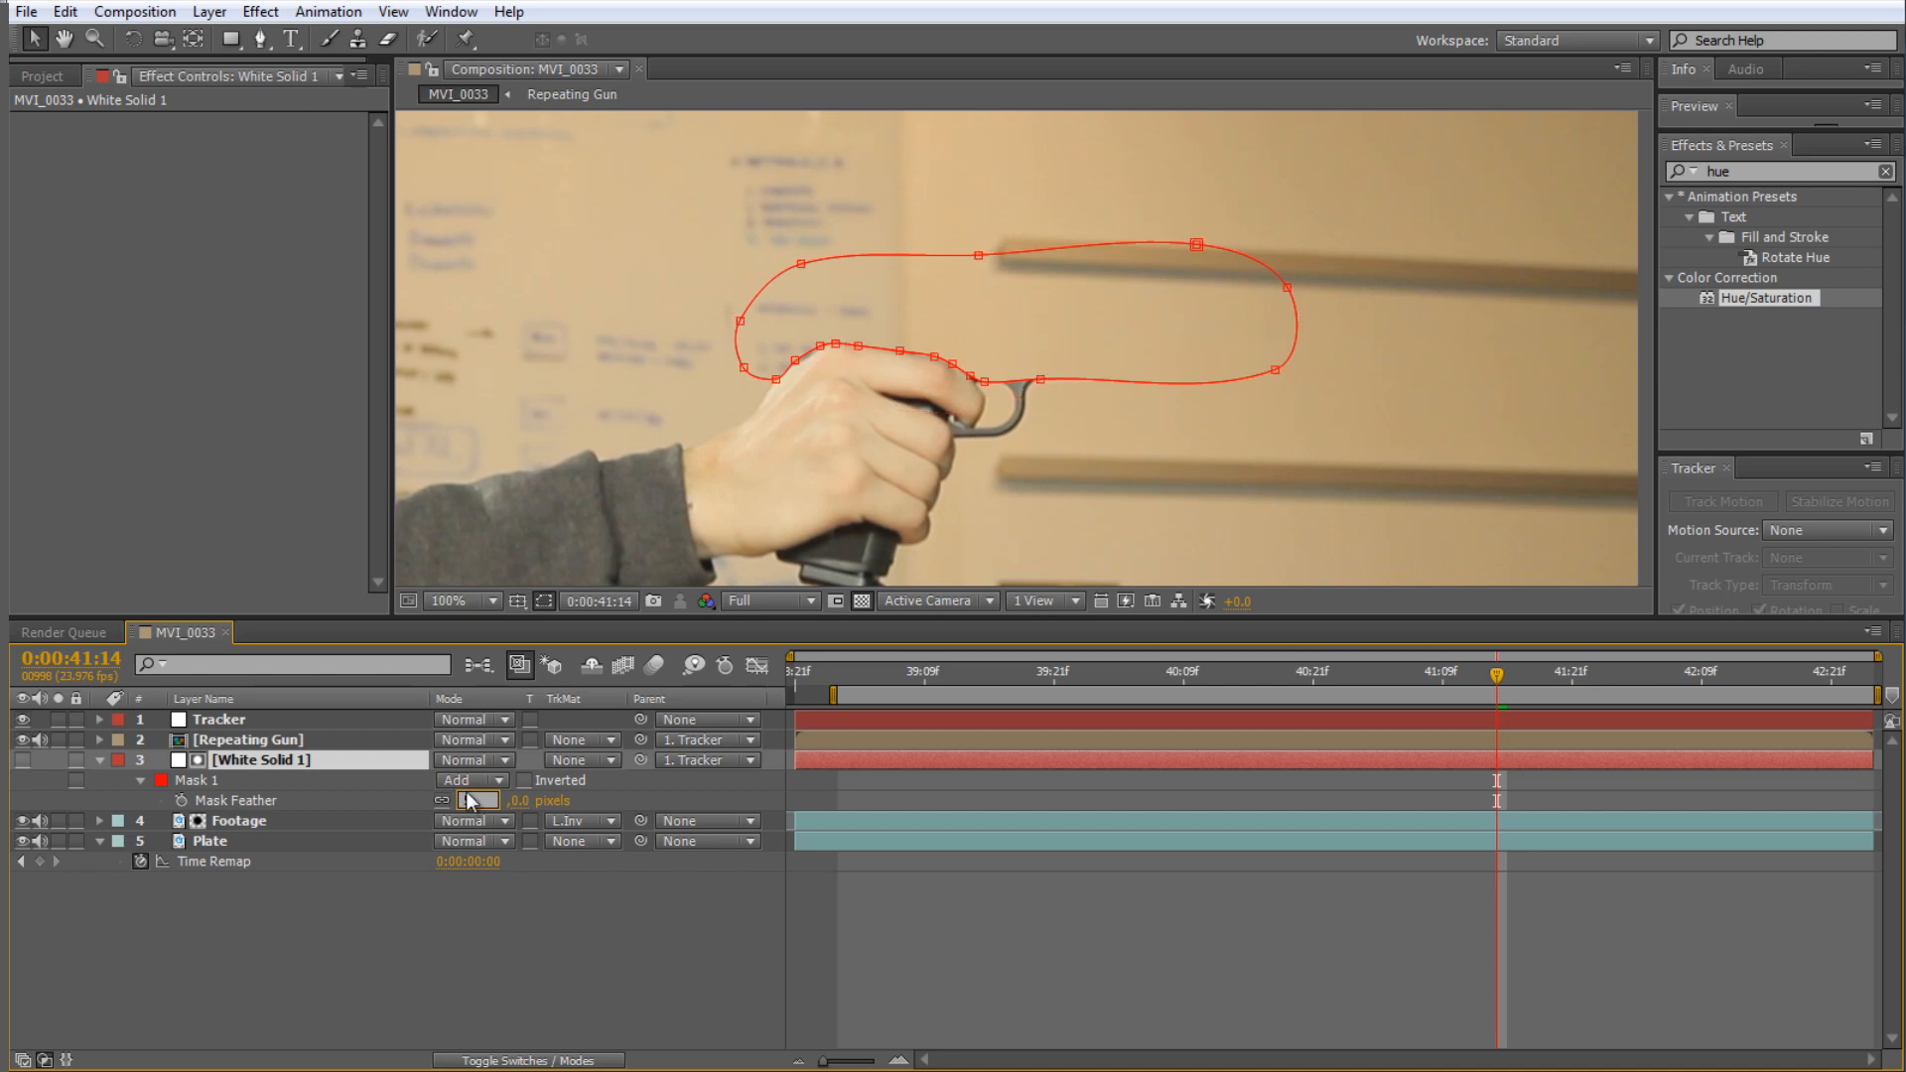
left_click(100, 760)
left_click(1176, 533)
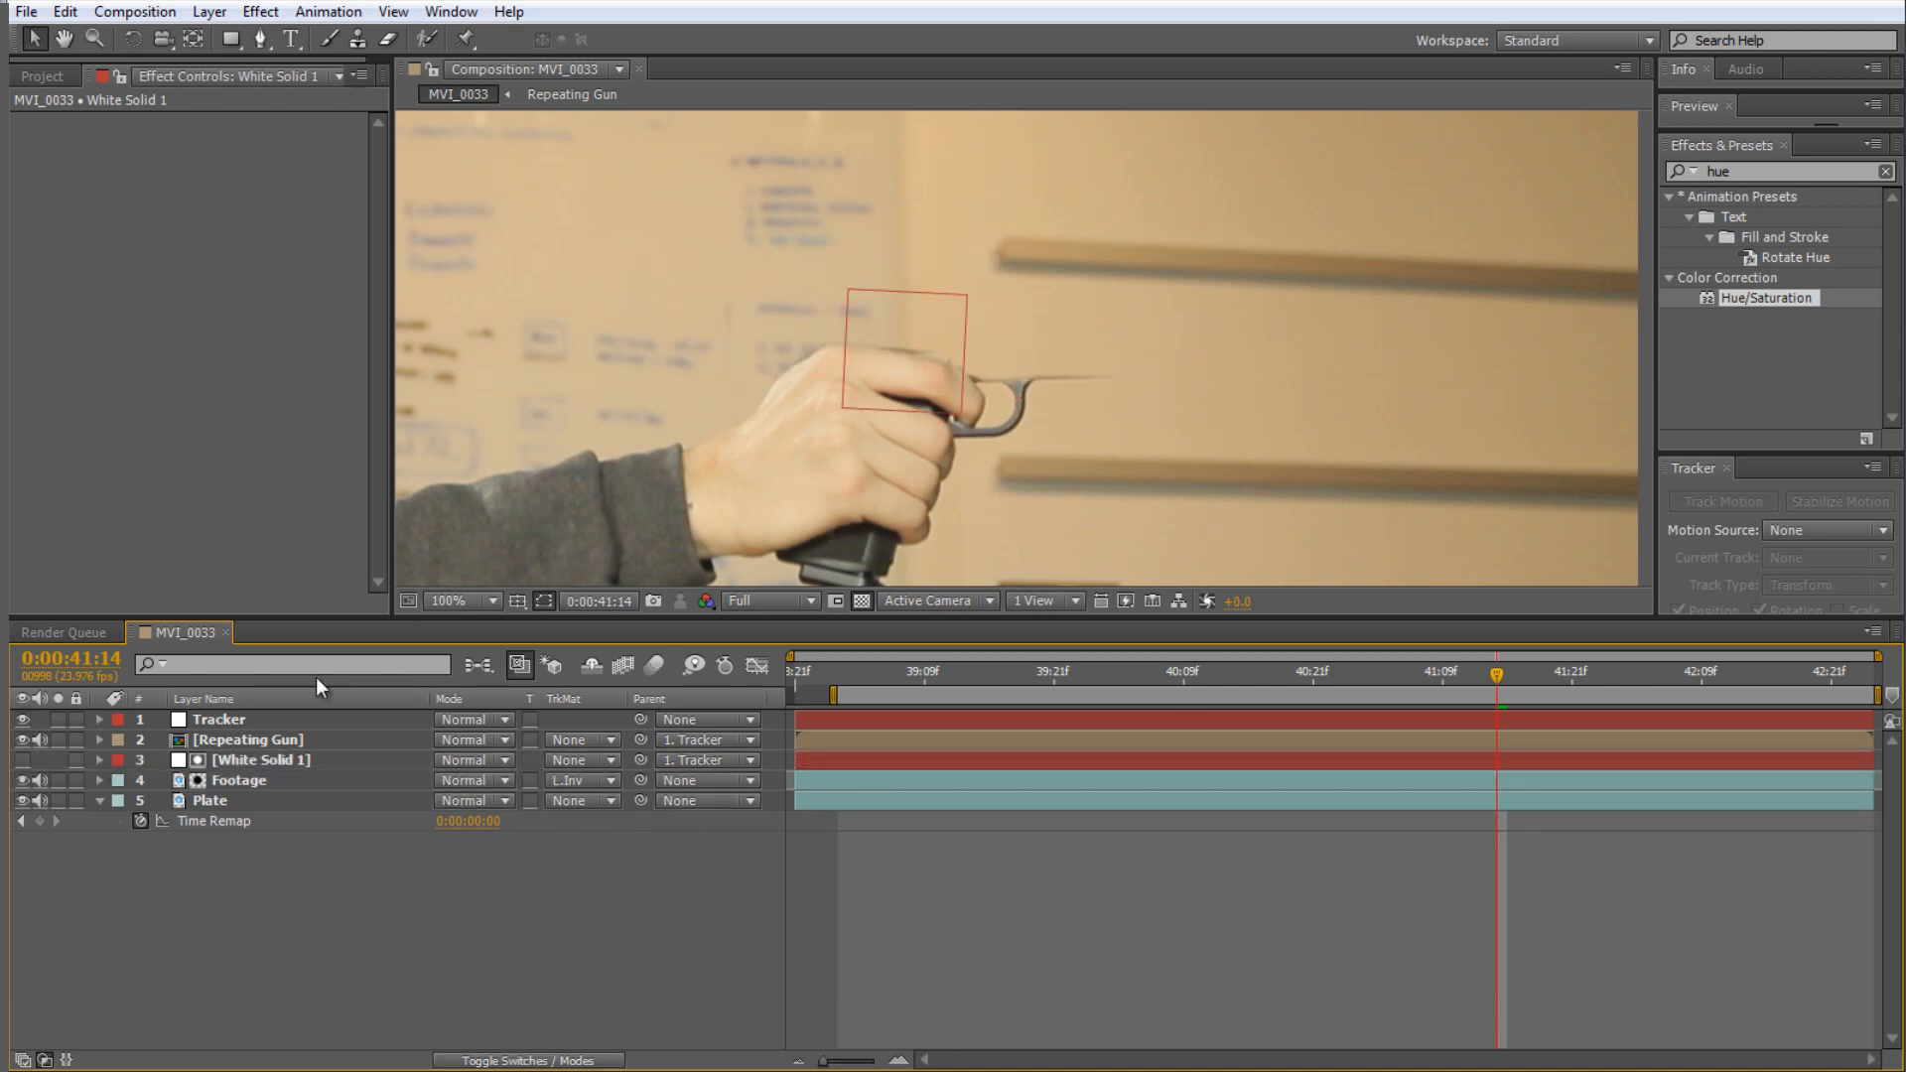
- Try extending the mask on White Solid 1 down around the whole hand, and undo the mask point moves
left_click(240, 759)
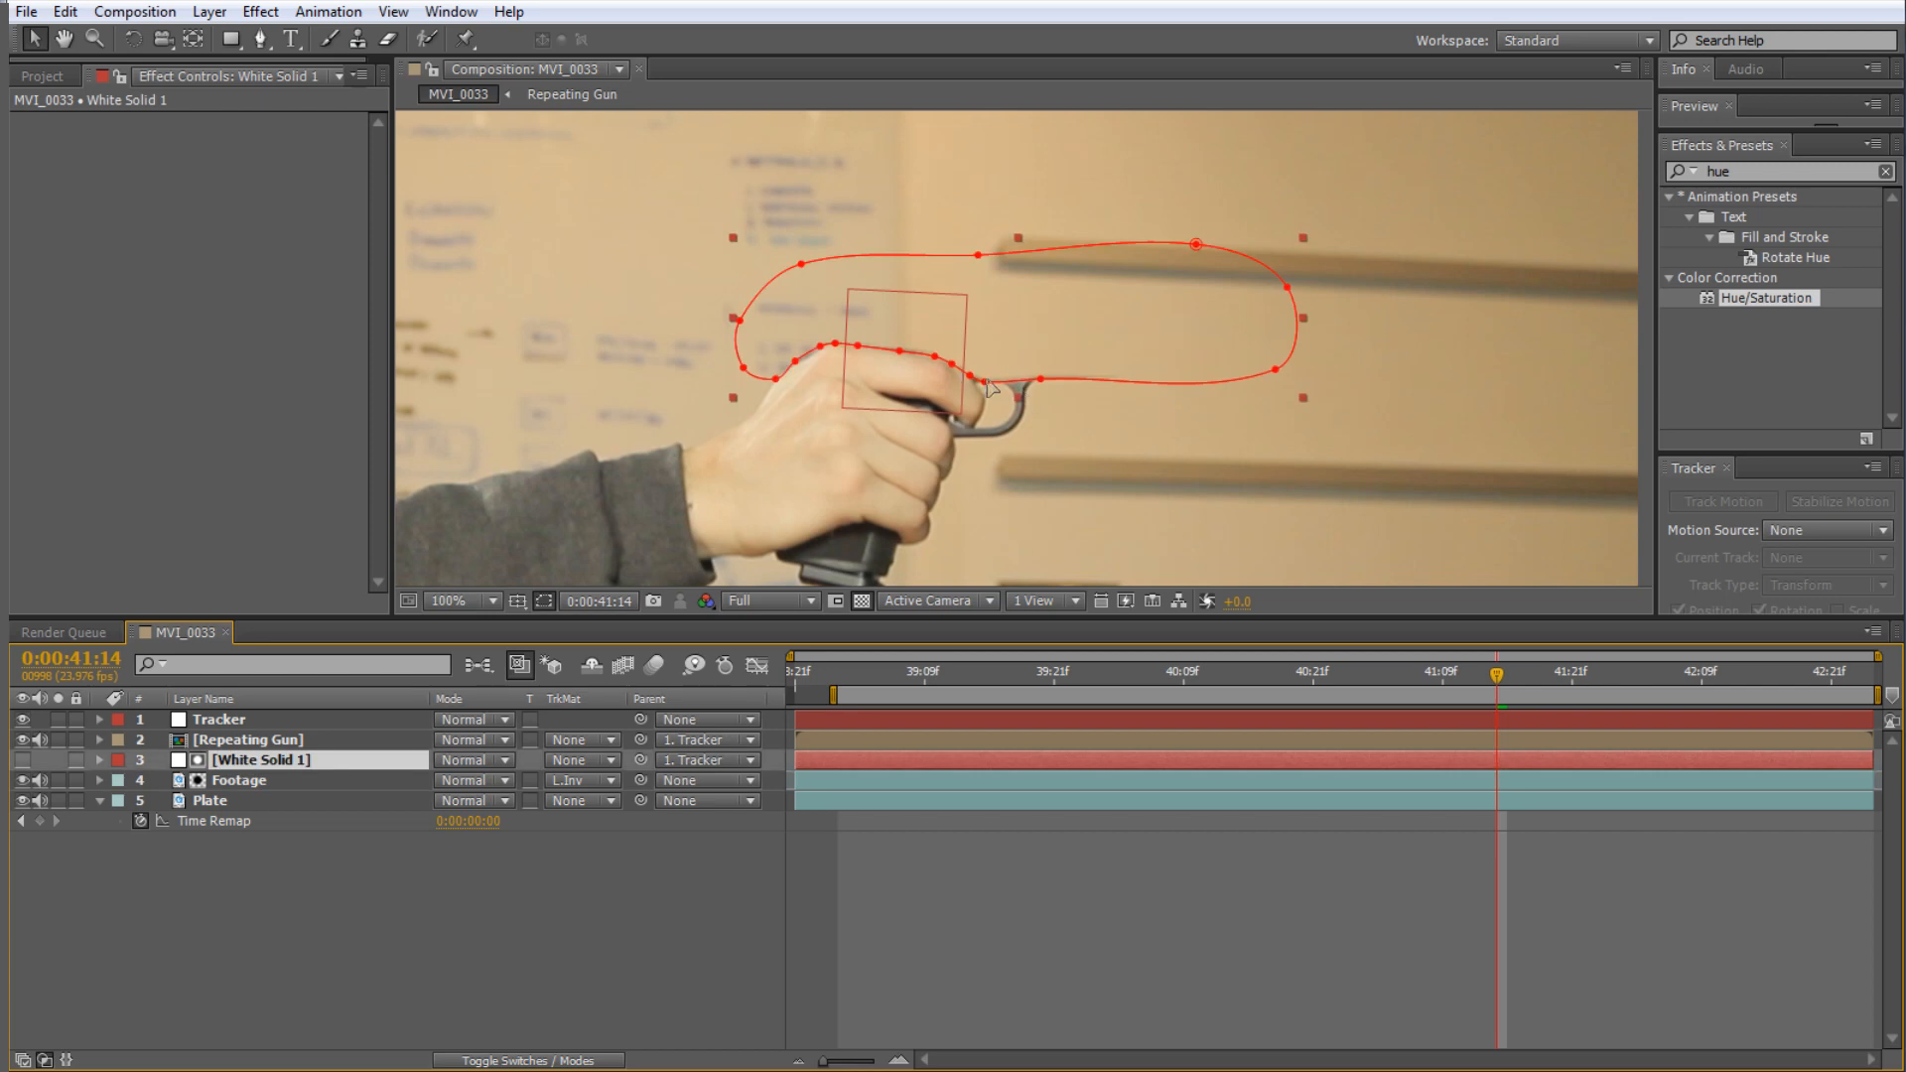
left_click_drag(1105, 483, 797, 534)
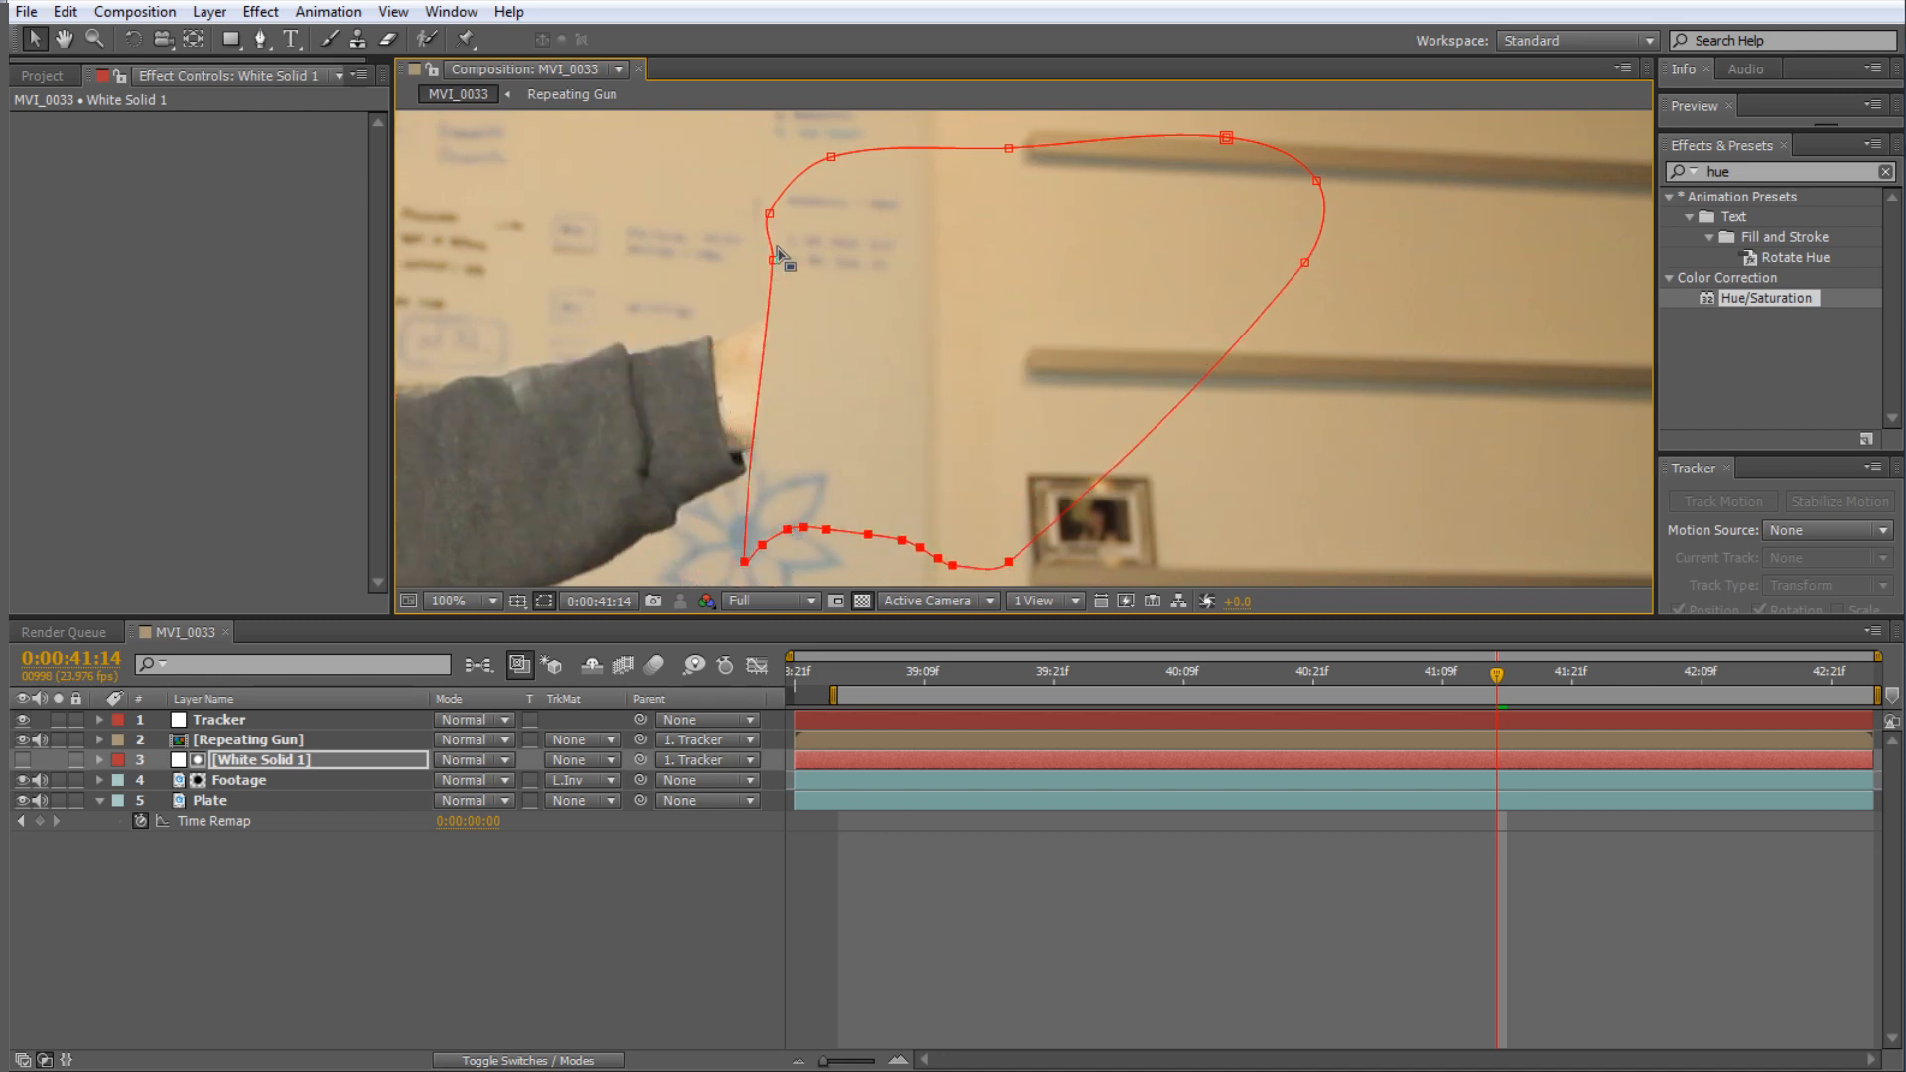
left_click_drag(774, 260, 713, 280)
scroll(957, 335, "down", 1)
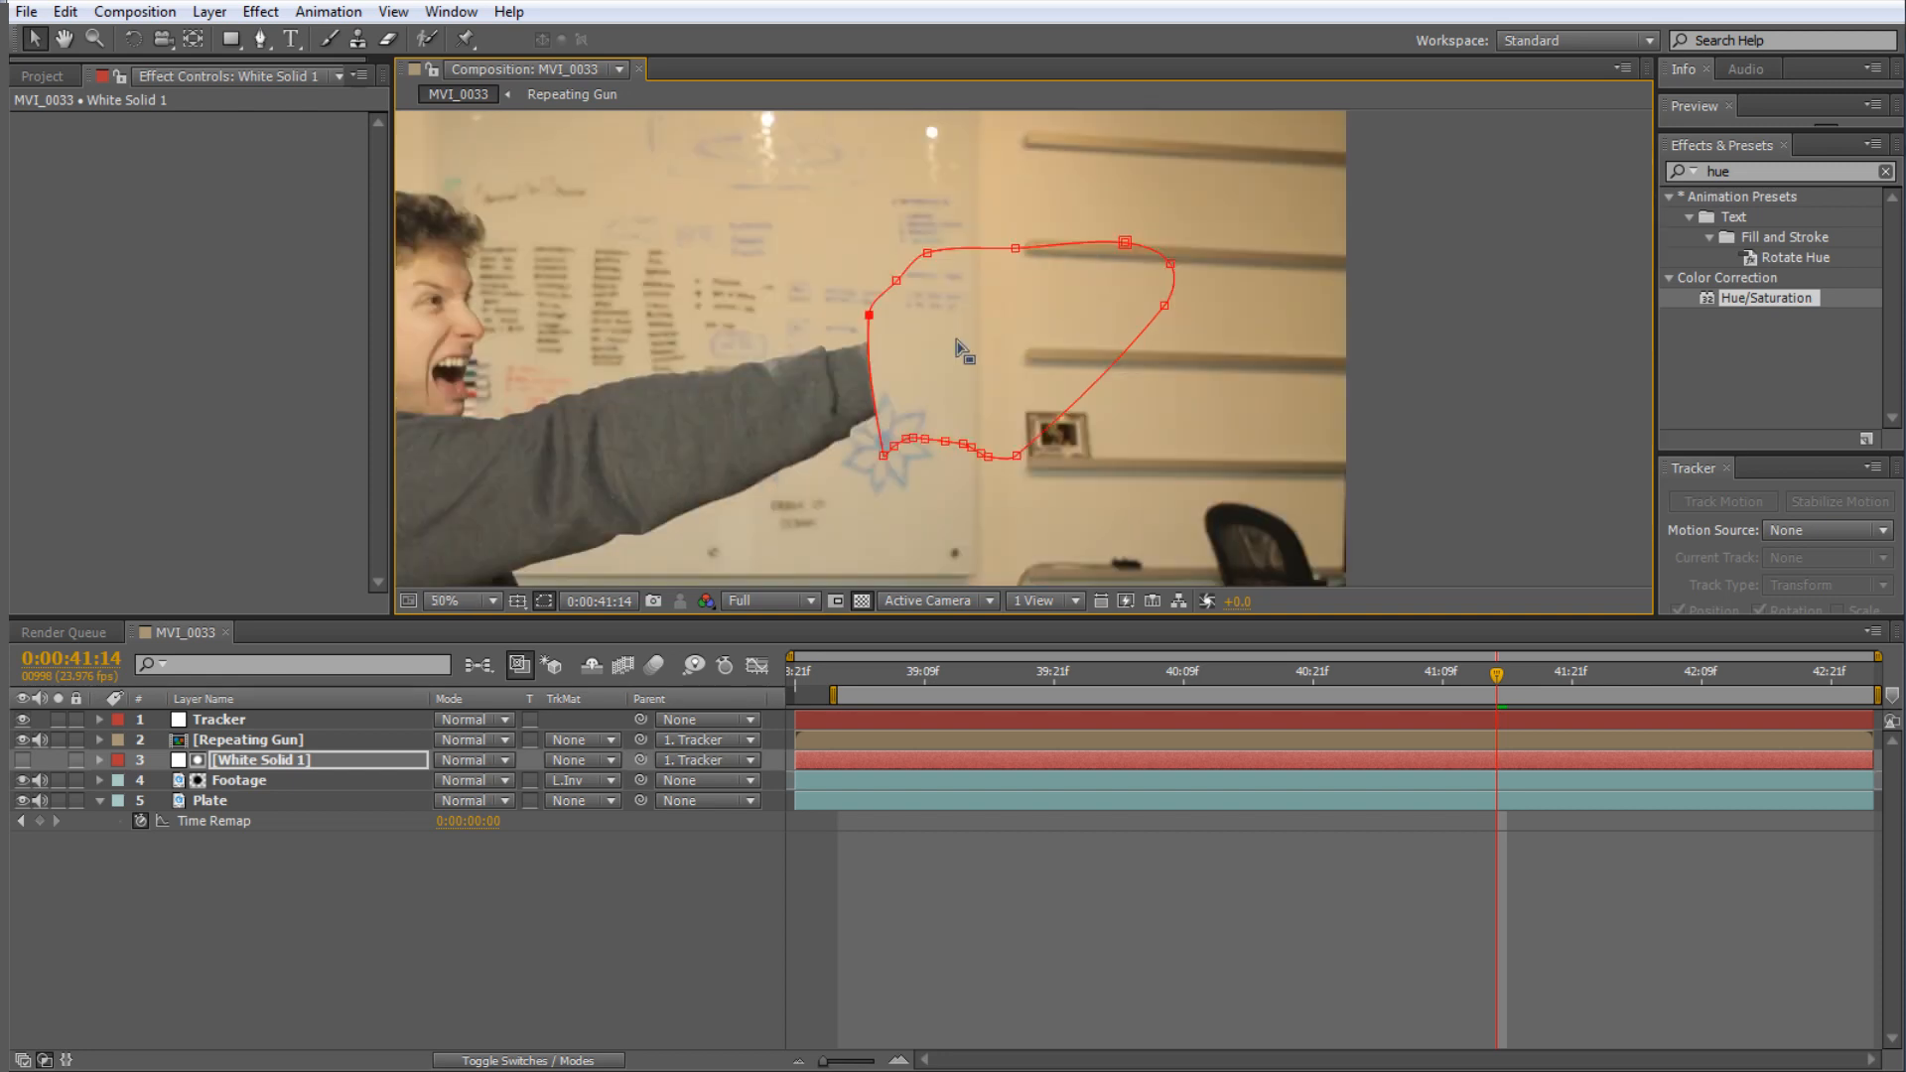
left_click(1063, 890)
left_click_drag(1494, 677, 1410, 675)
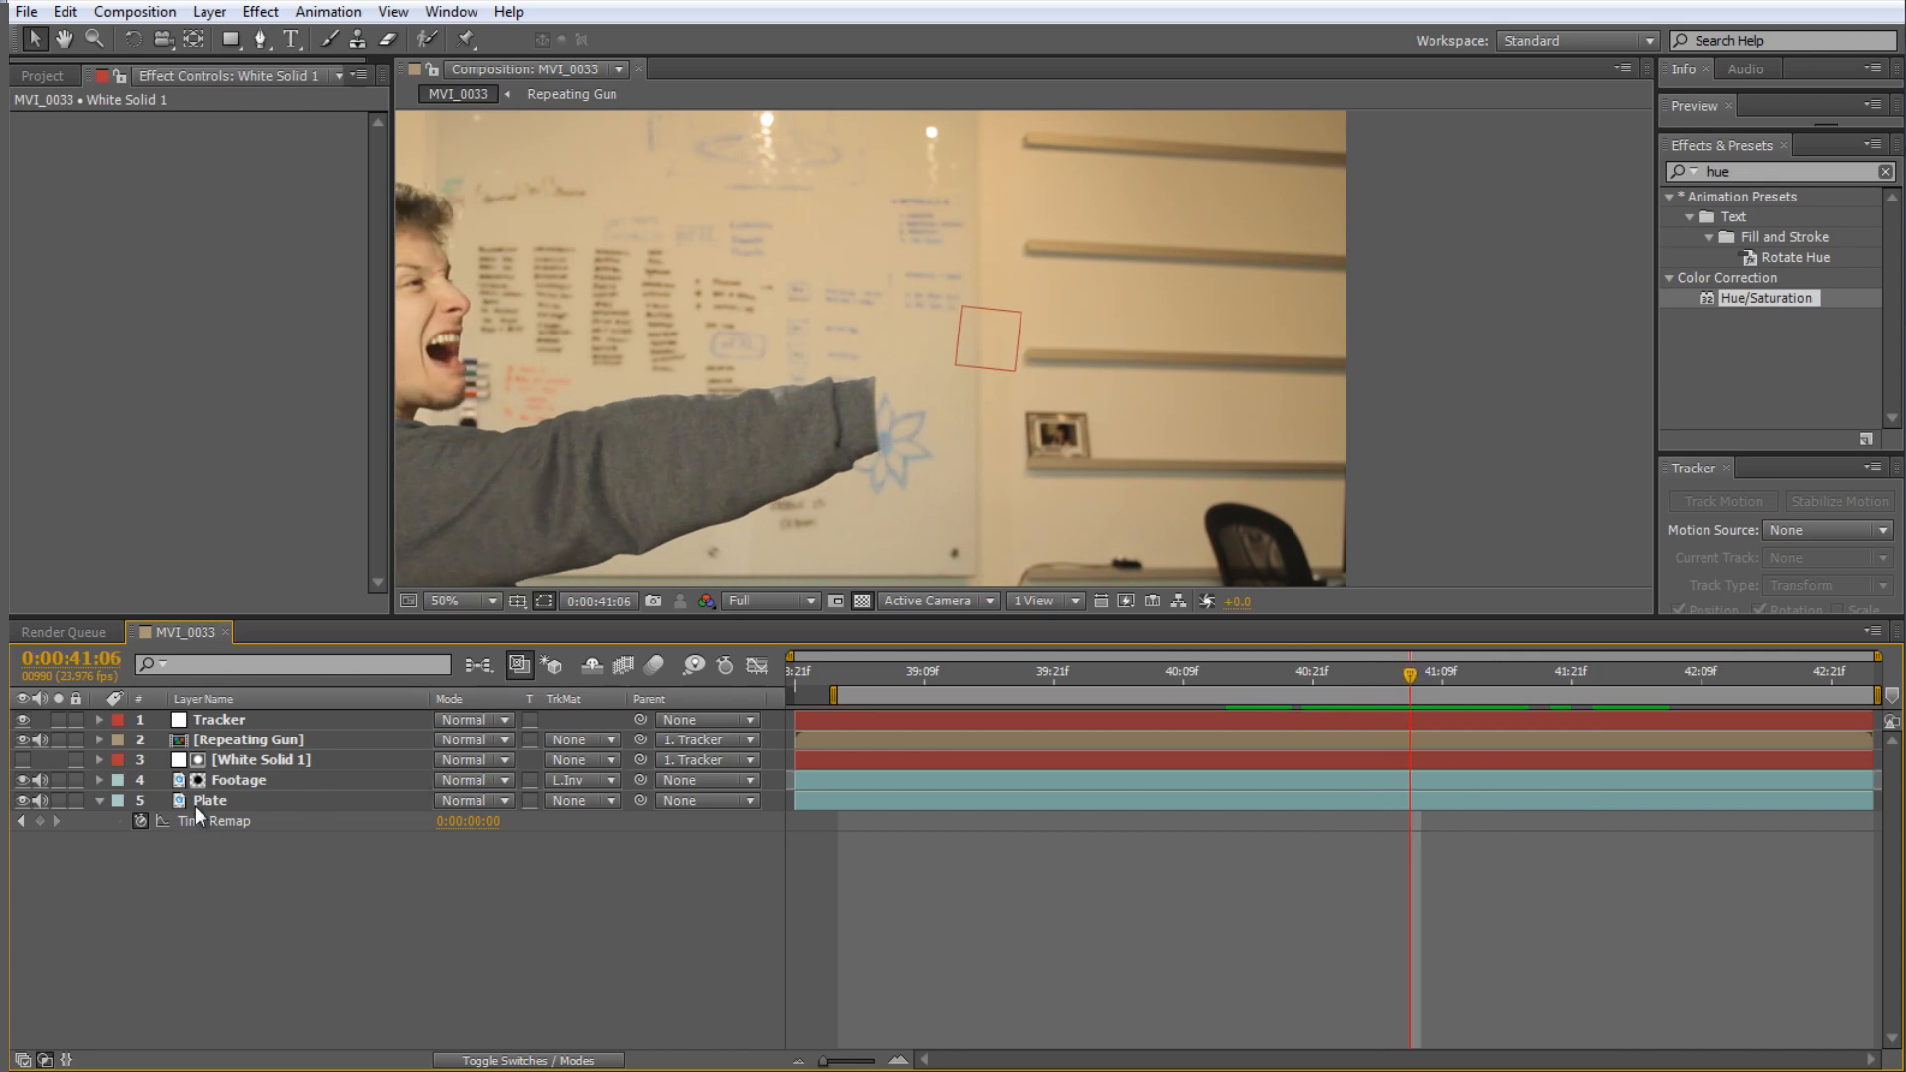
key("ctrl+z")
key("ctrl+z")
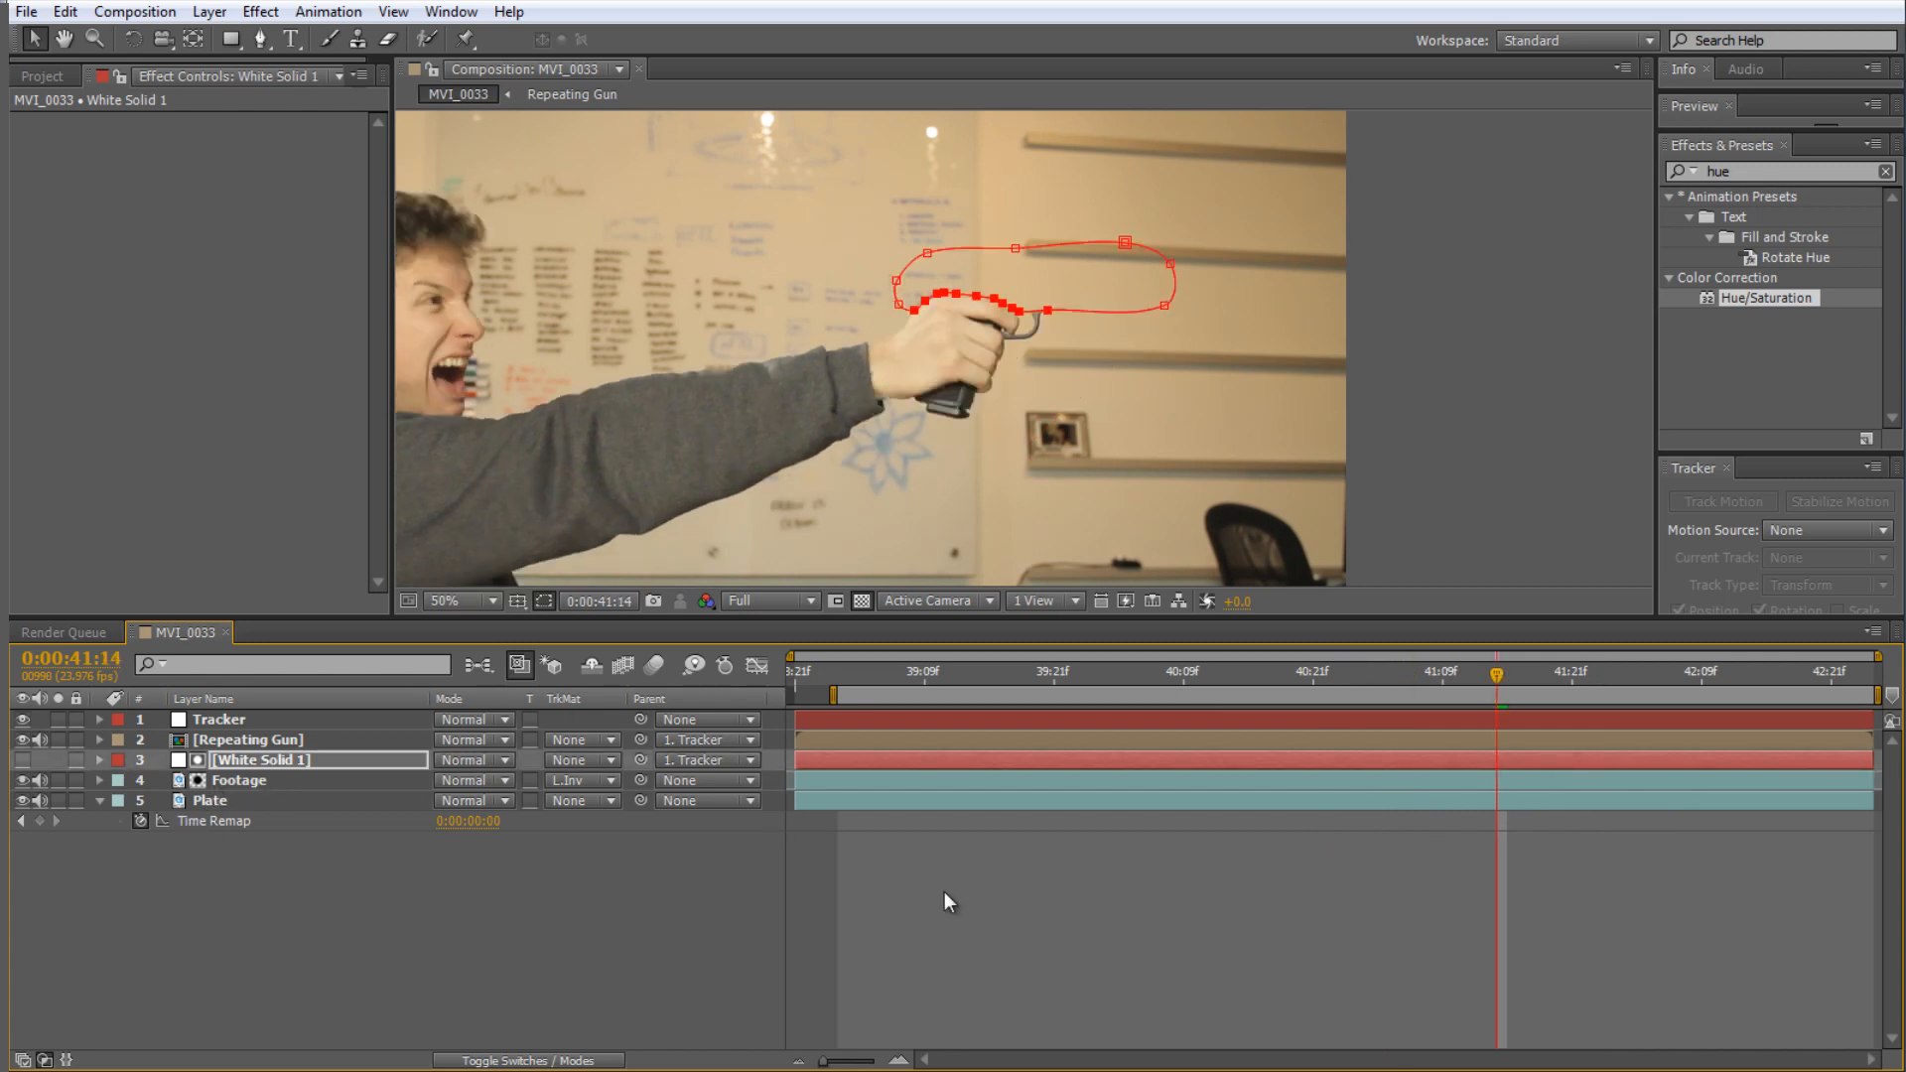
- Trim White Solid 1 to a single frame at 0:00:39:01
left_click(1094, 899)
left_click_drag(918, 657, 871, 658)
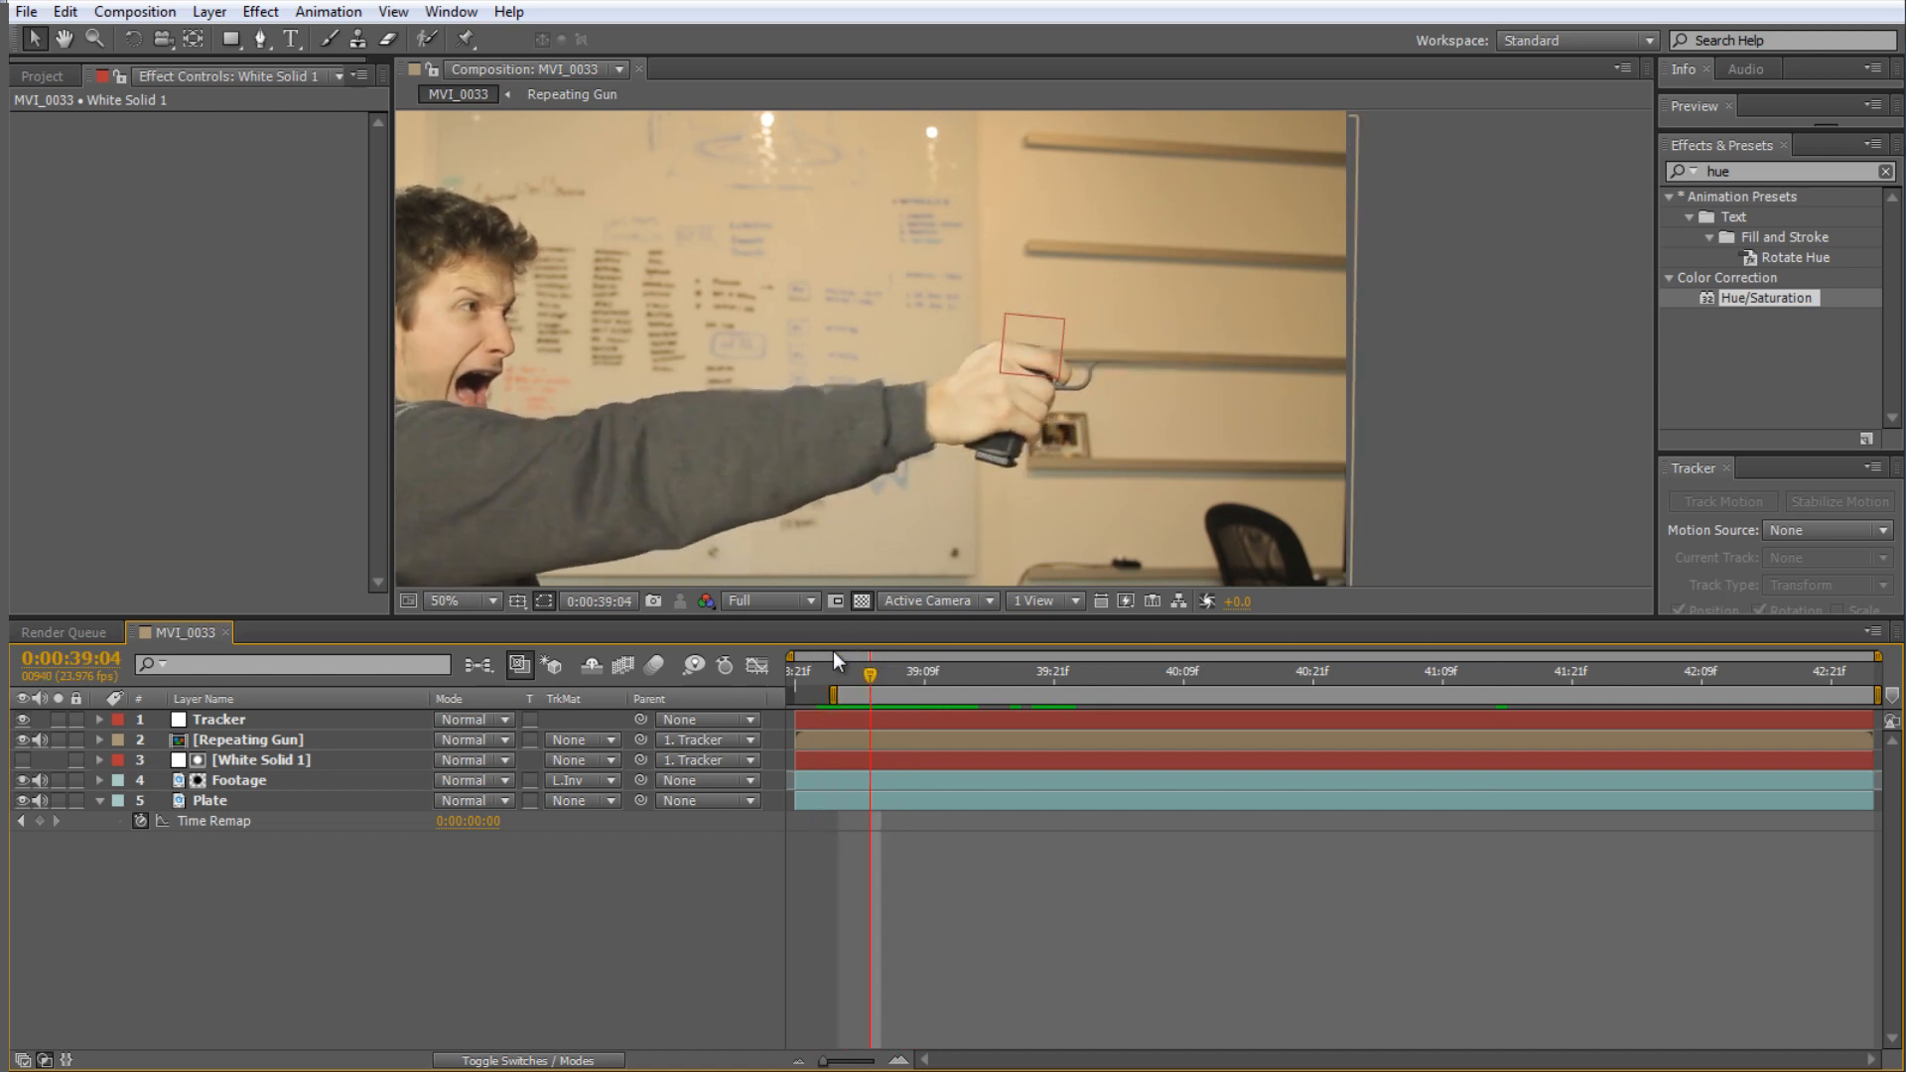
left_click_drag(866, 678, 838, 675)
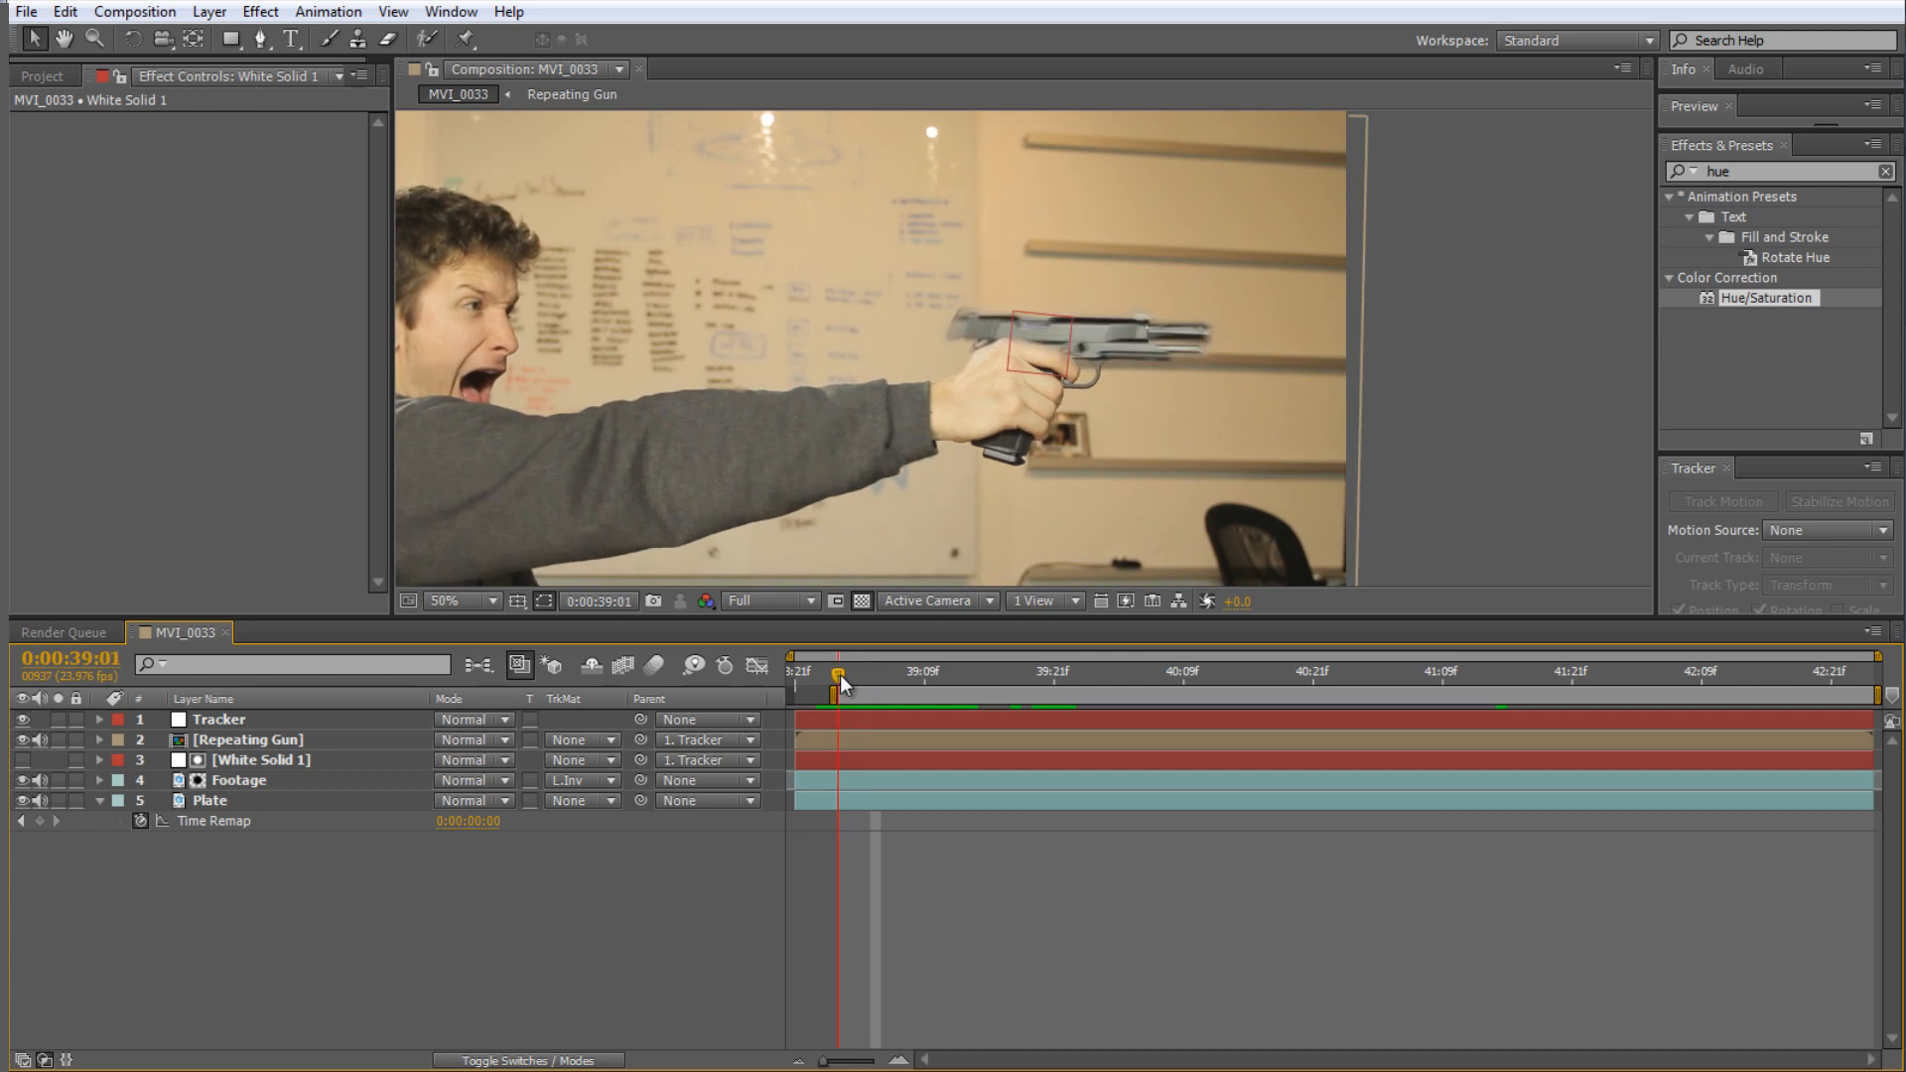
left_click(228, 762)
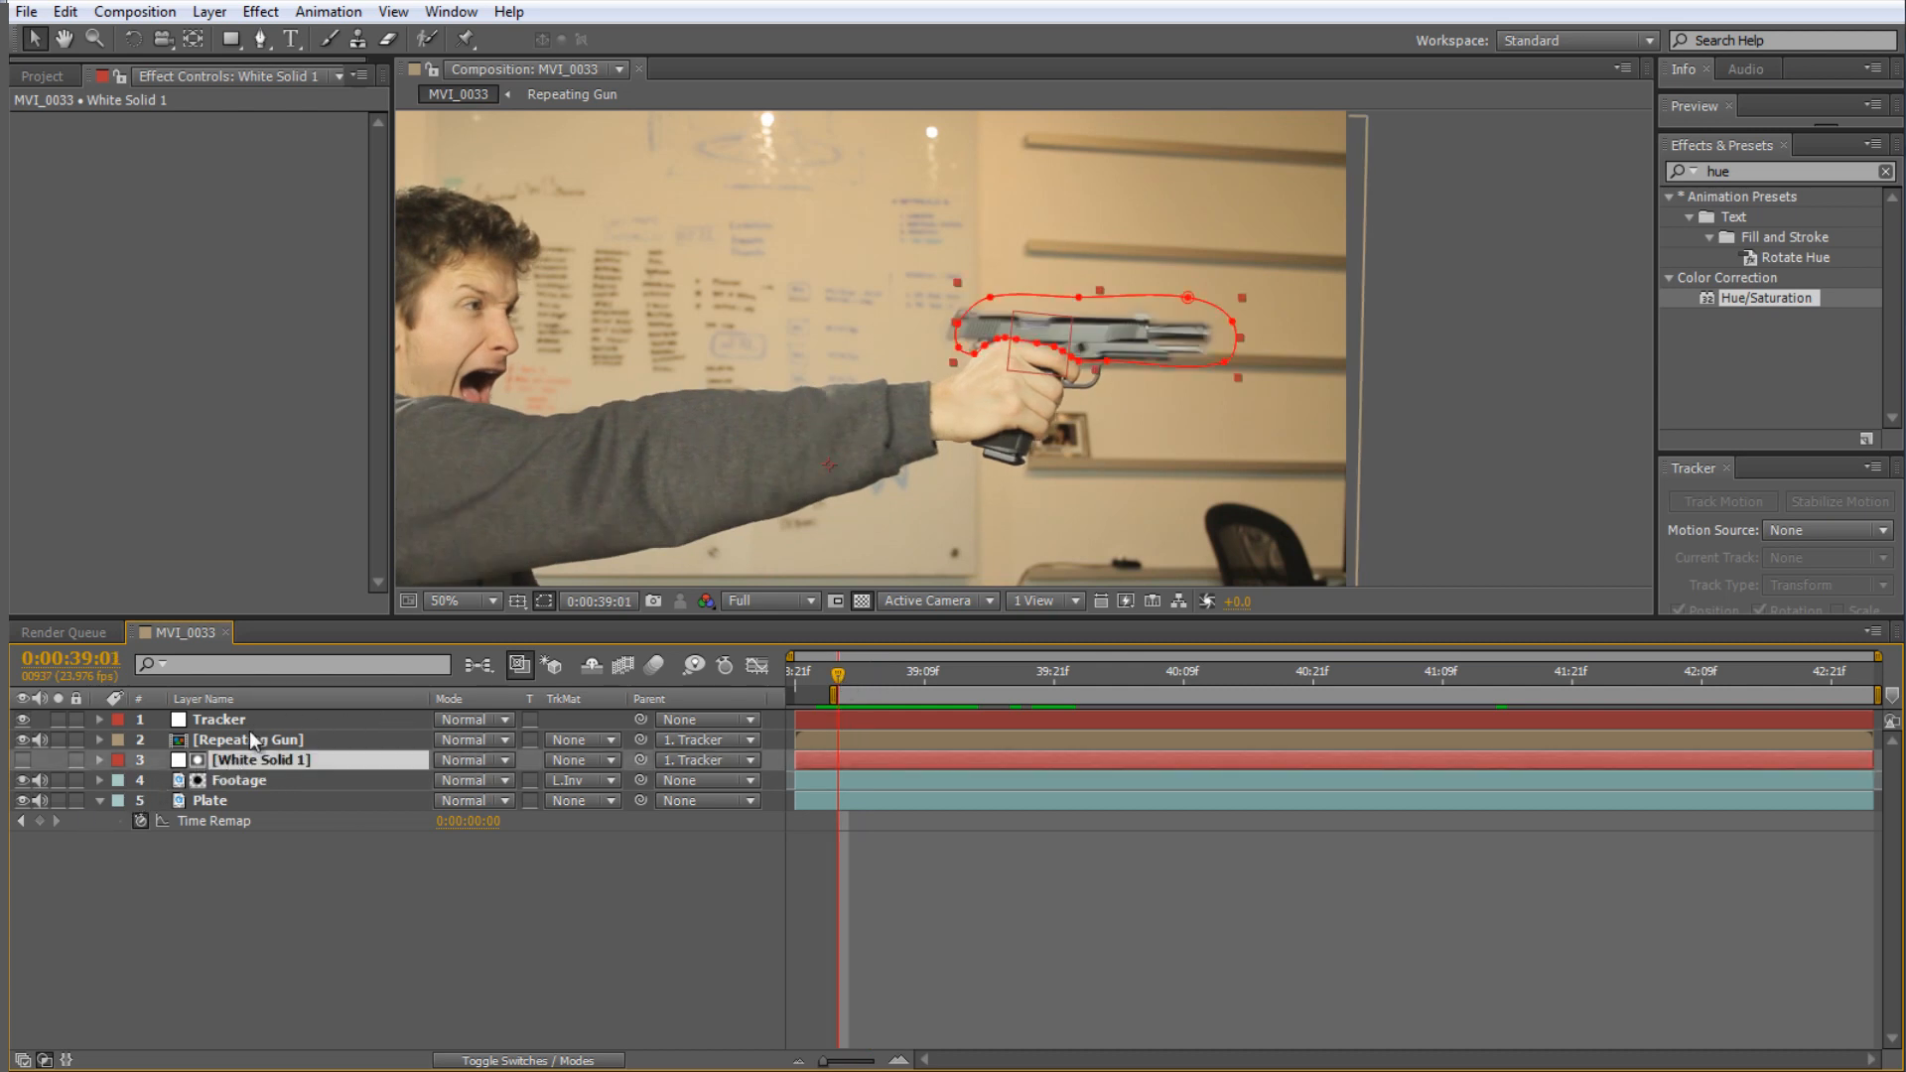
left_click(249, 740)
left_click(247, 757)
key("alt+bracketleft")
key("alt+bracketright")
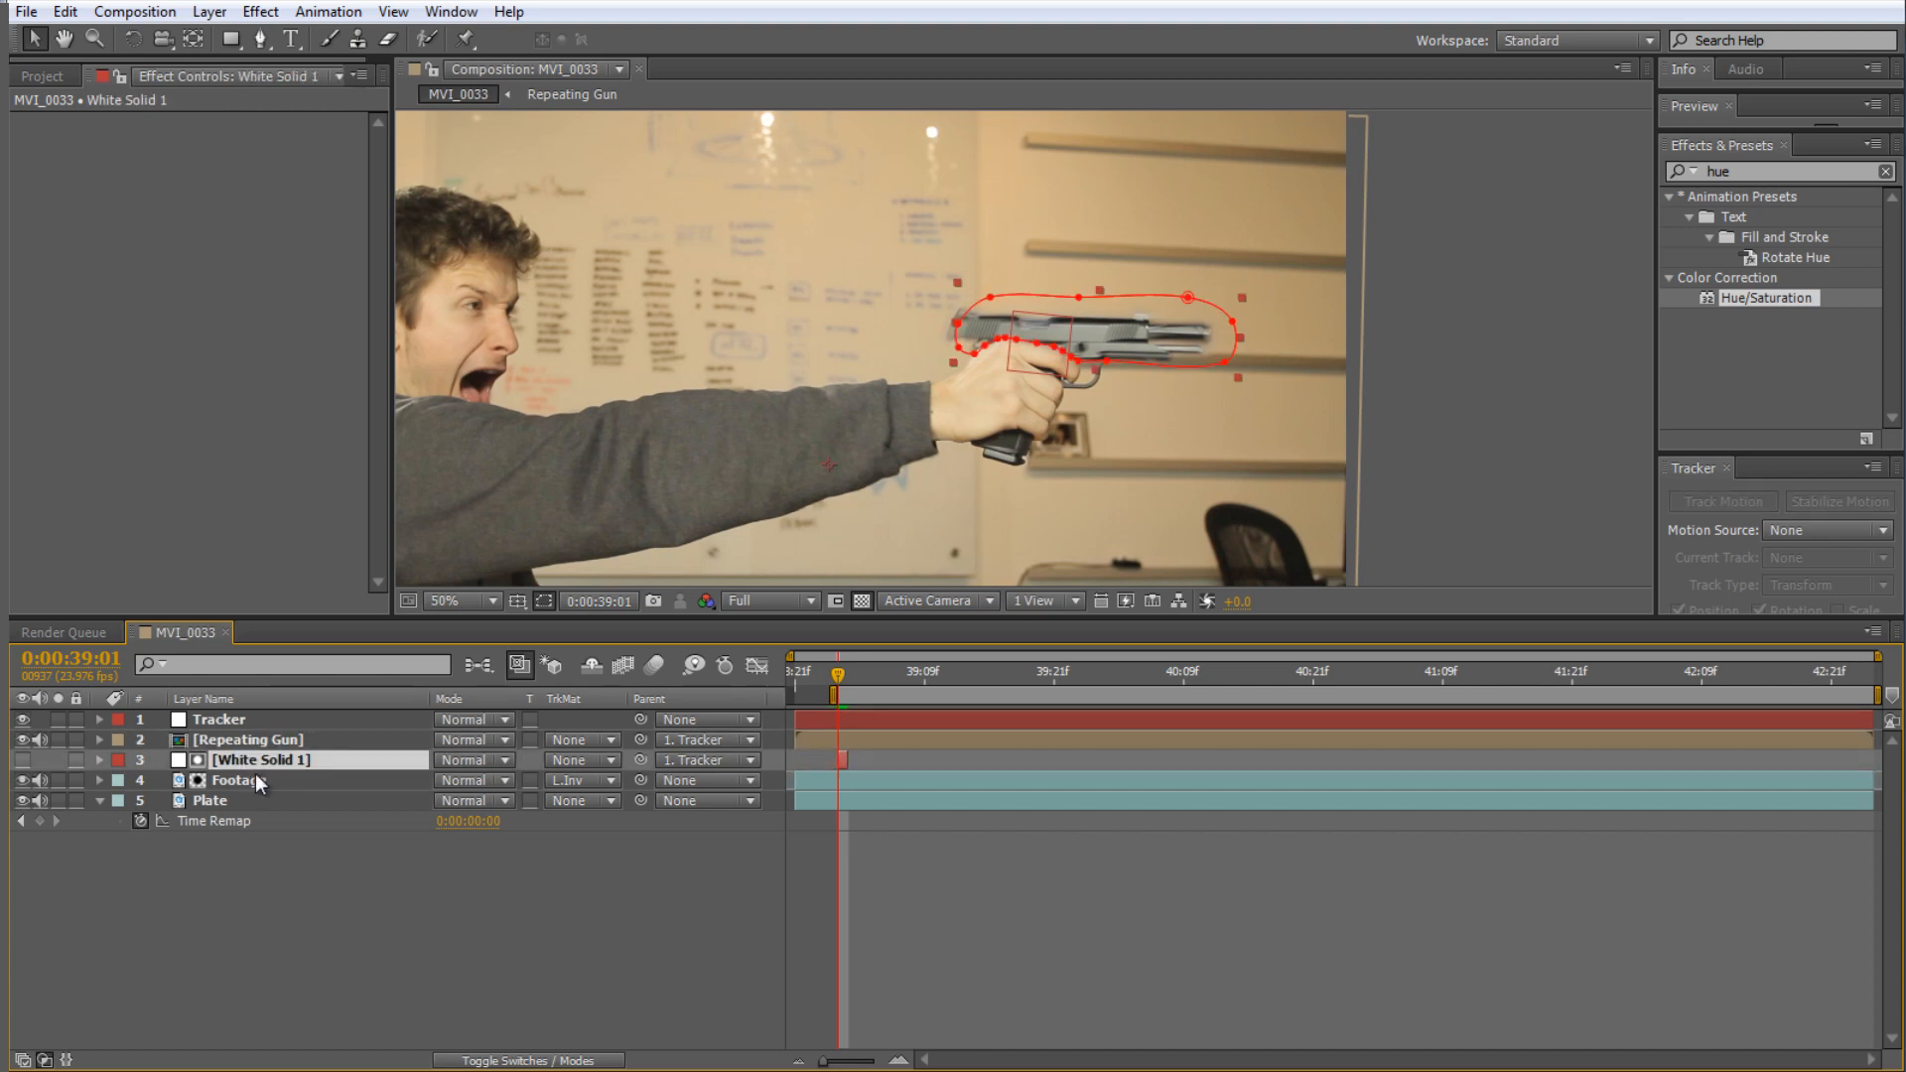
- Duplicate the one-frame White Solid 1 and move the lower copy two frames later, to 39:03
key("ctrl+d")
left_click(236, 784)
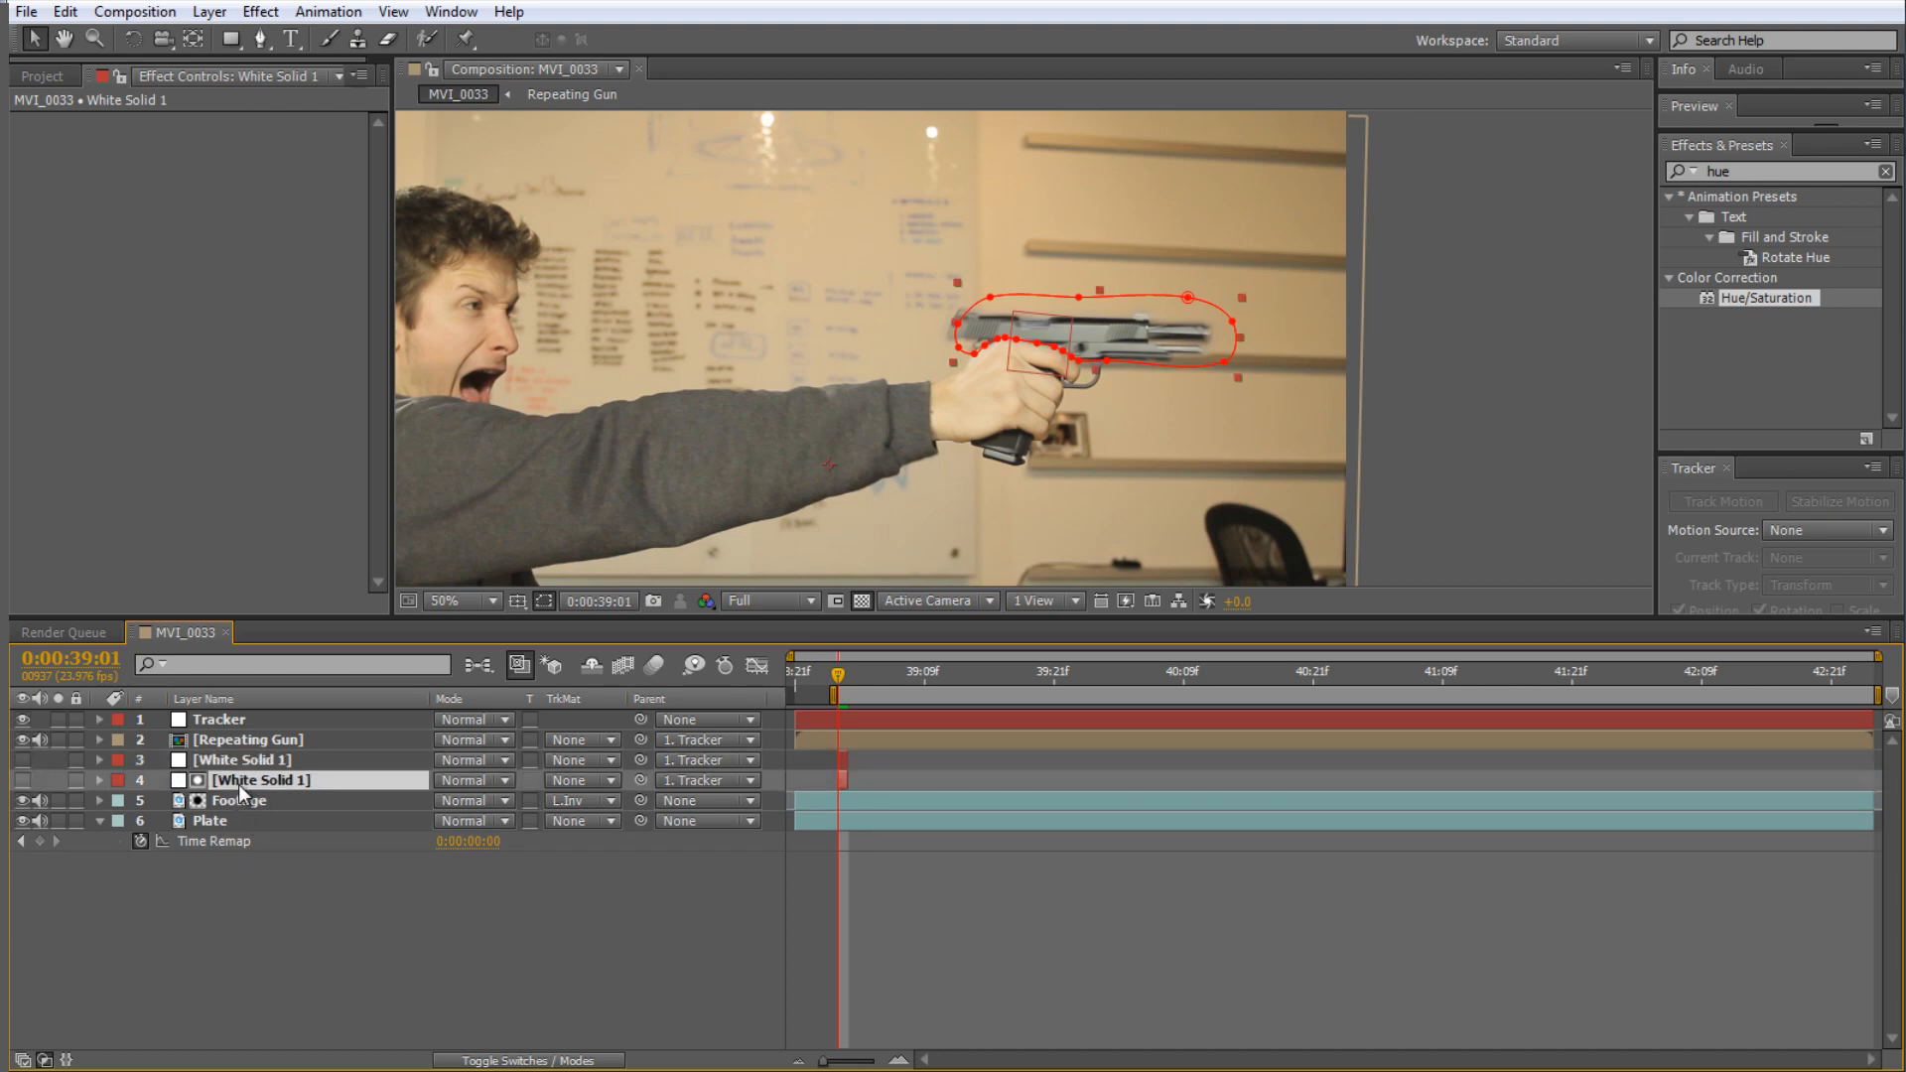
key("equal")
left_click_drag(846, 783, 867, 783)
left_click_drag(854, 673, 861, 681)
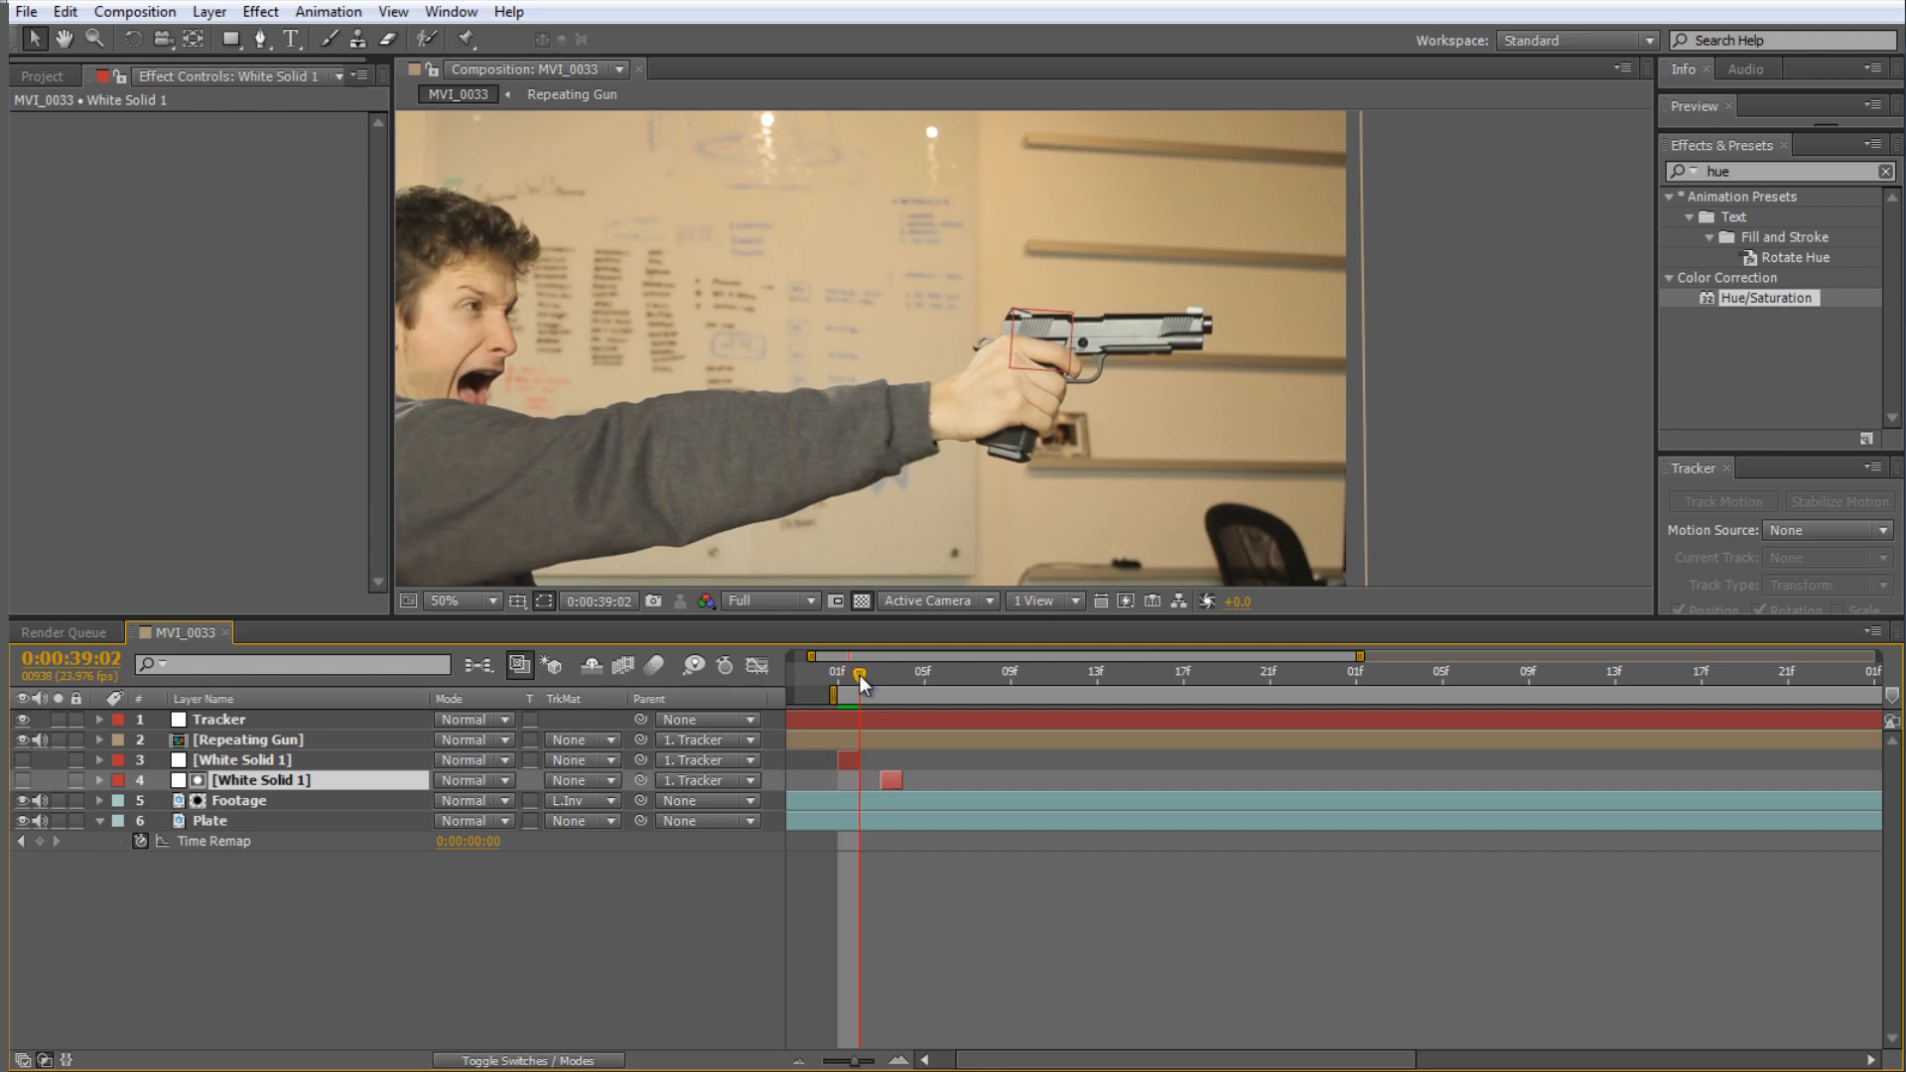
- Duplicate both one-frame solids, stack one pair below the other, and shift the lower pair four frames later to start at 39:05
left_click(235, 763, "shift")
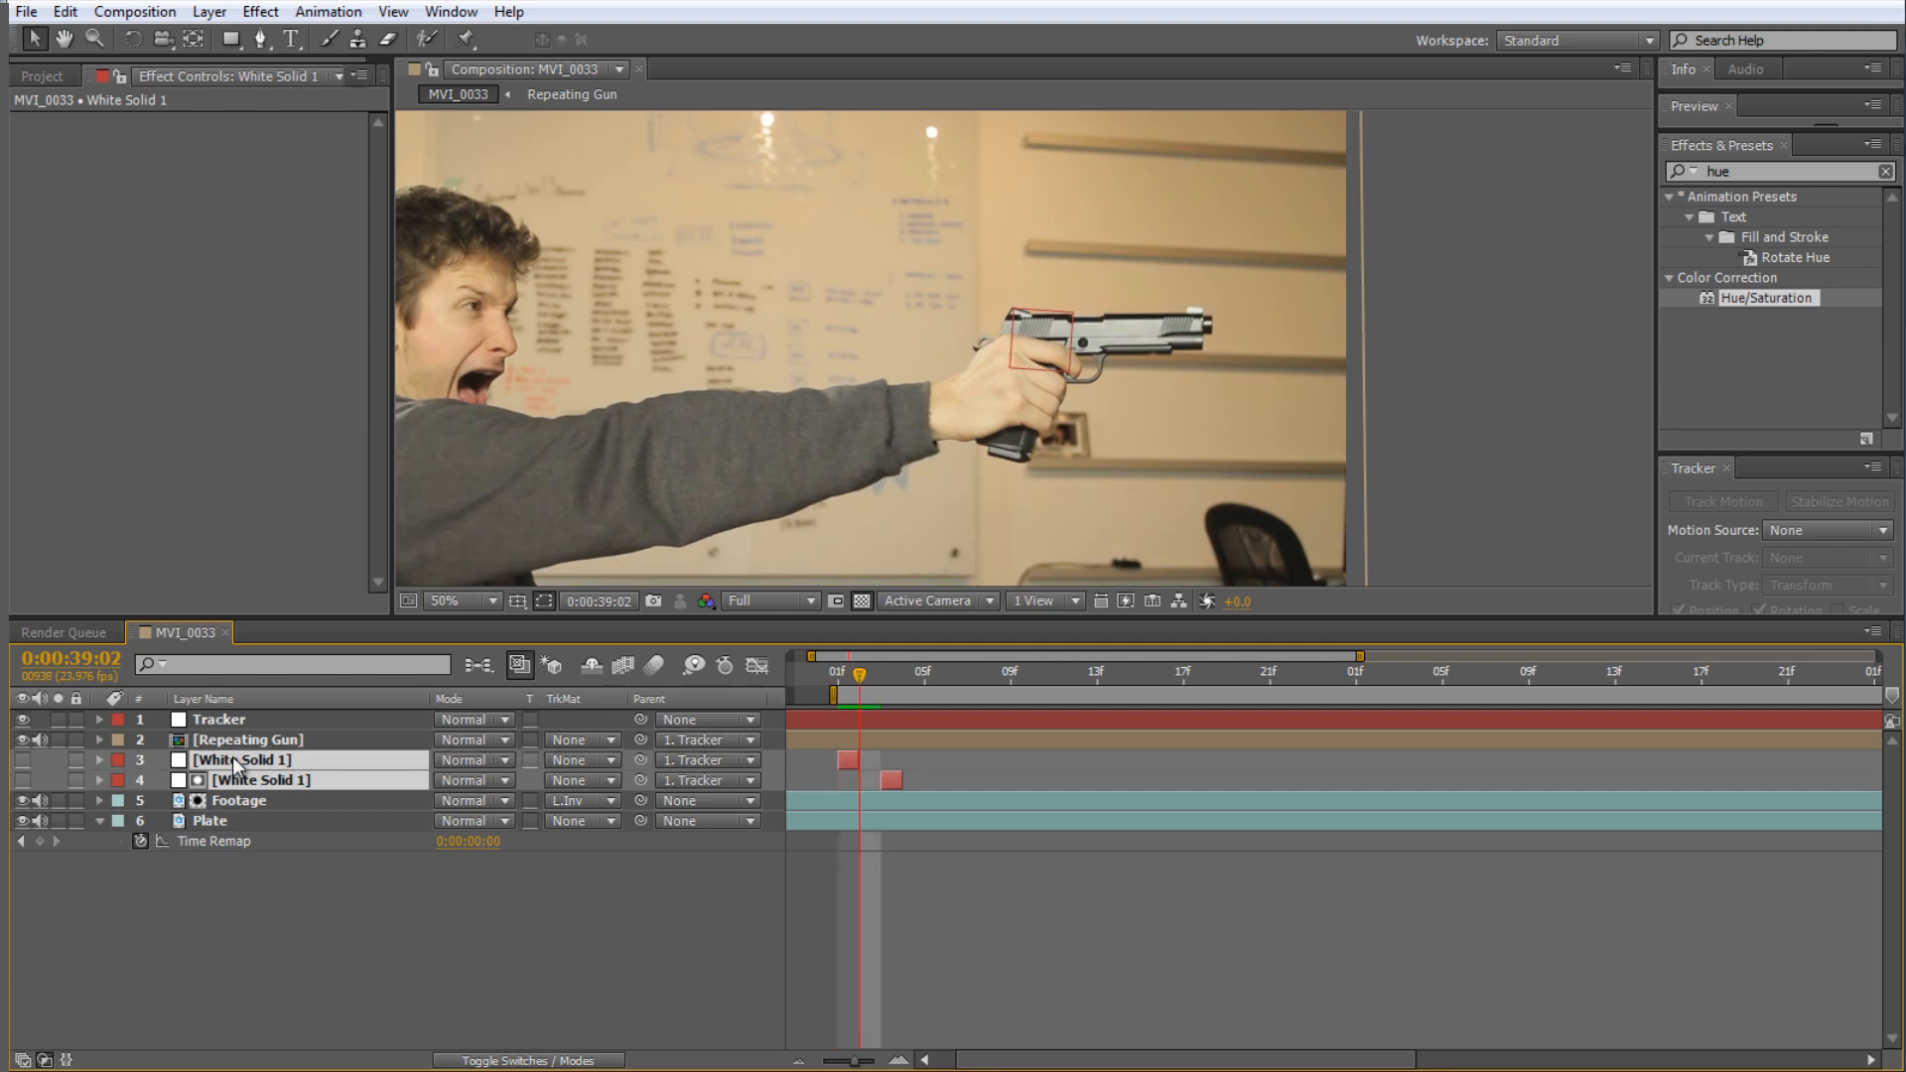
key("ctrl+d")
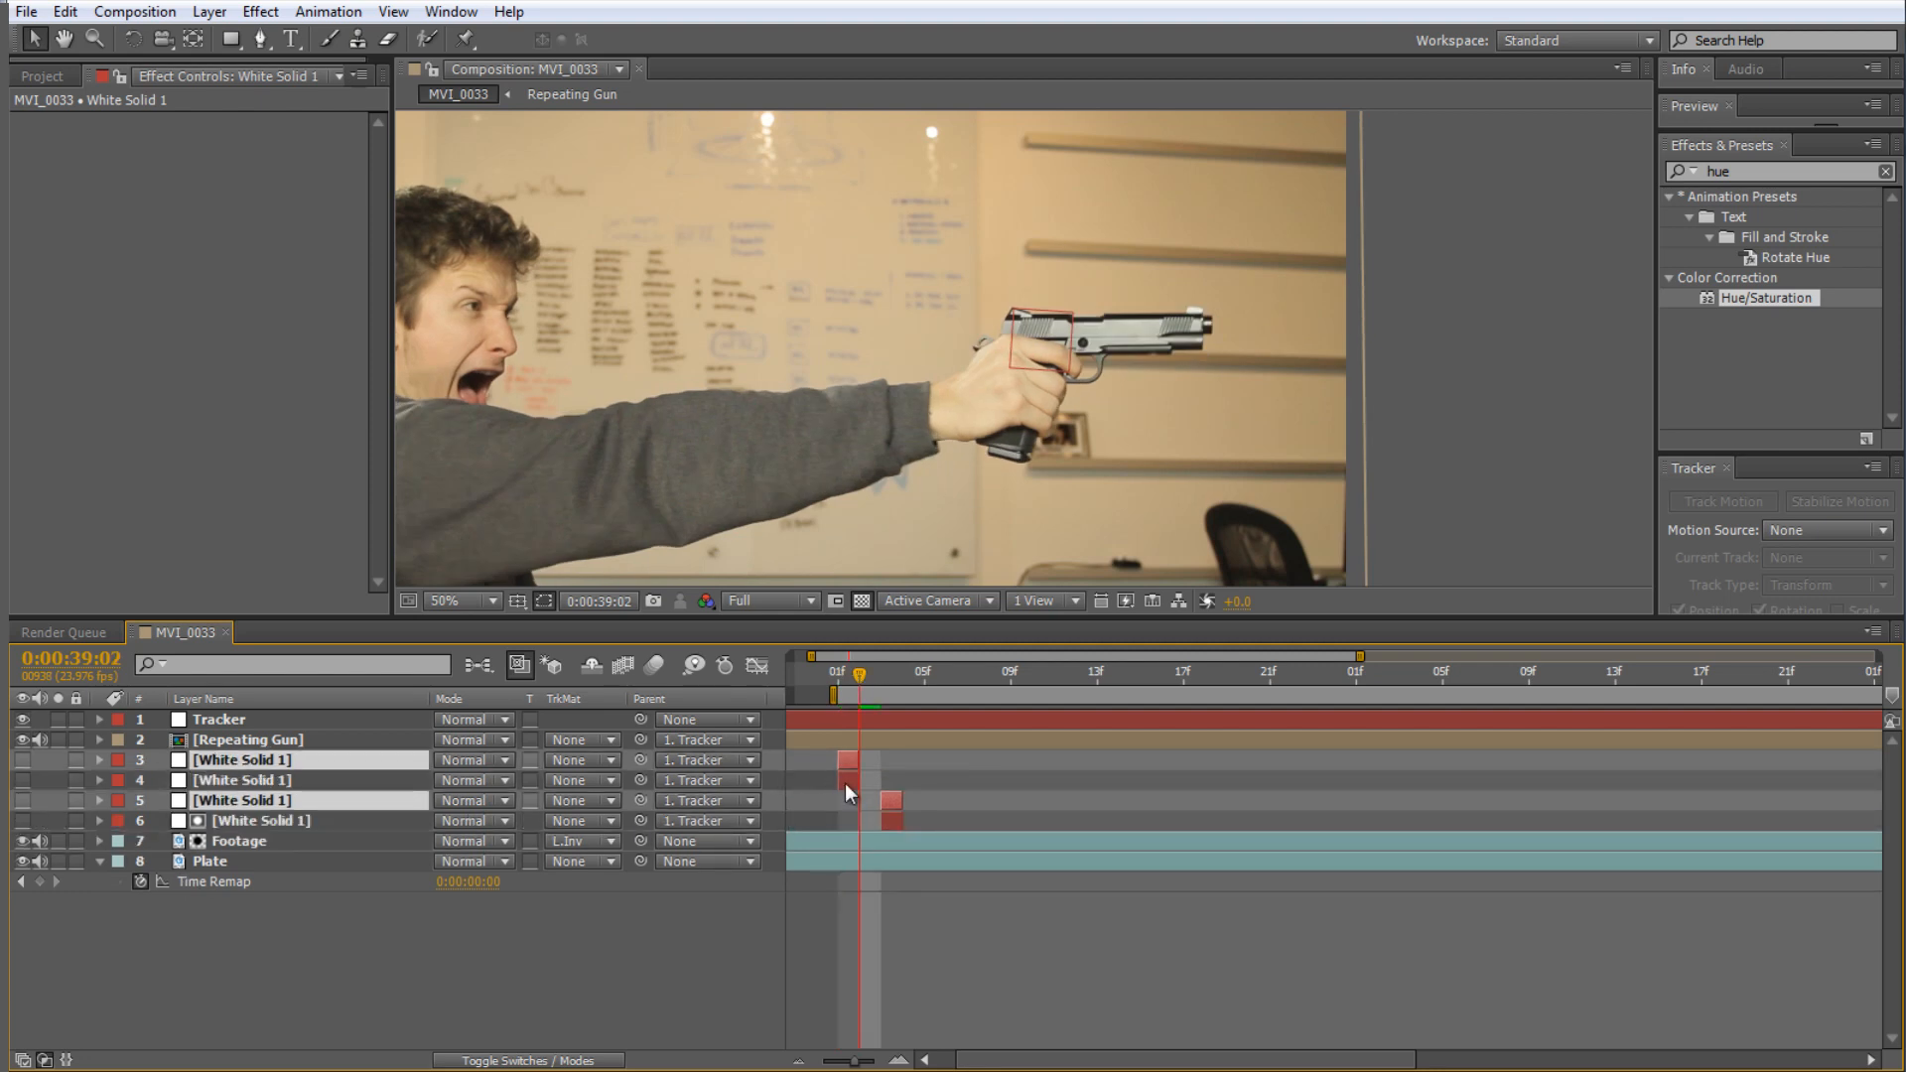
left_click_drag(203, 801, 189, 836)
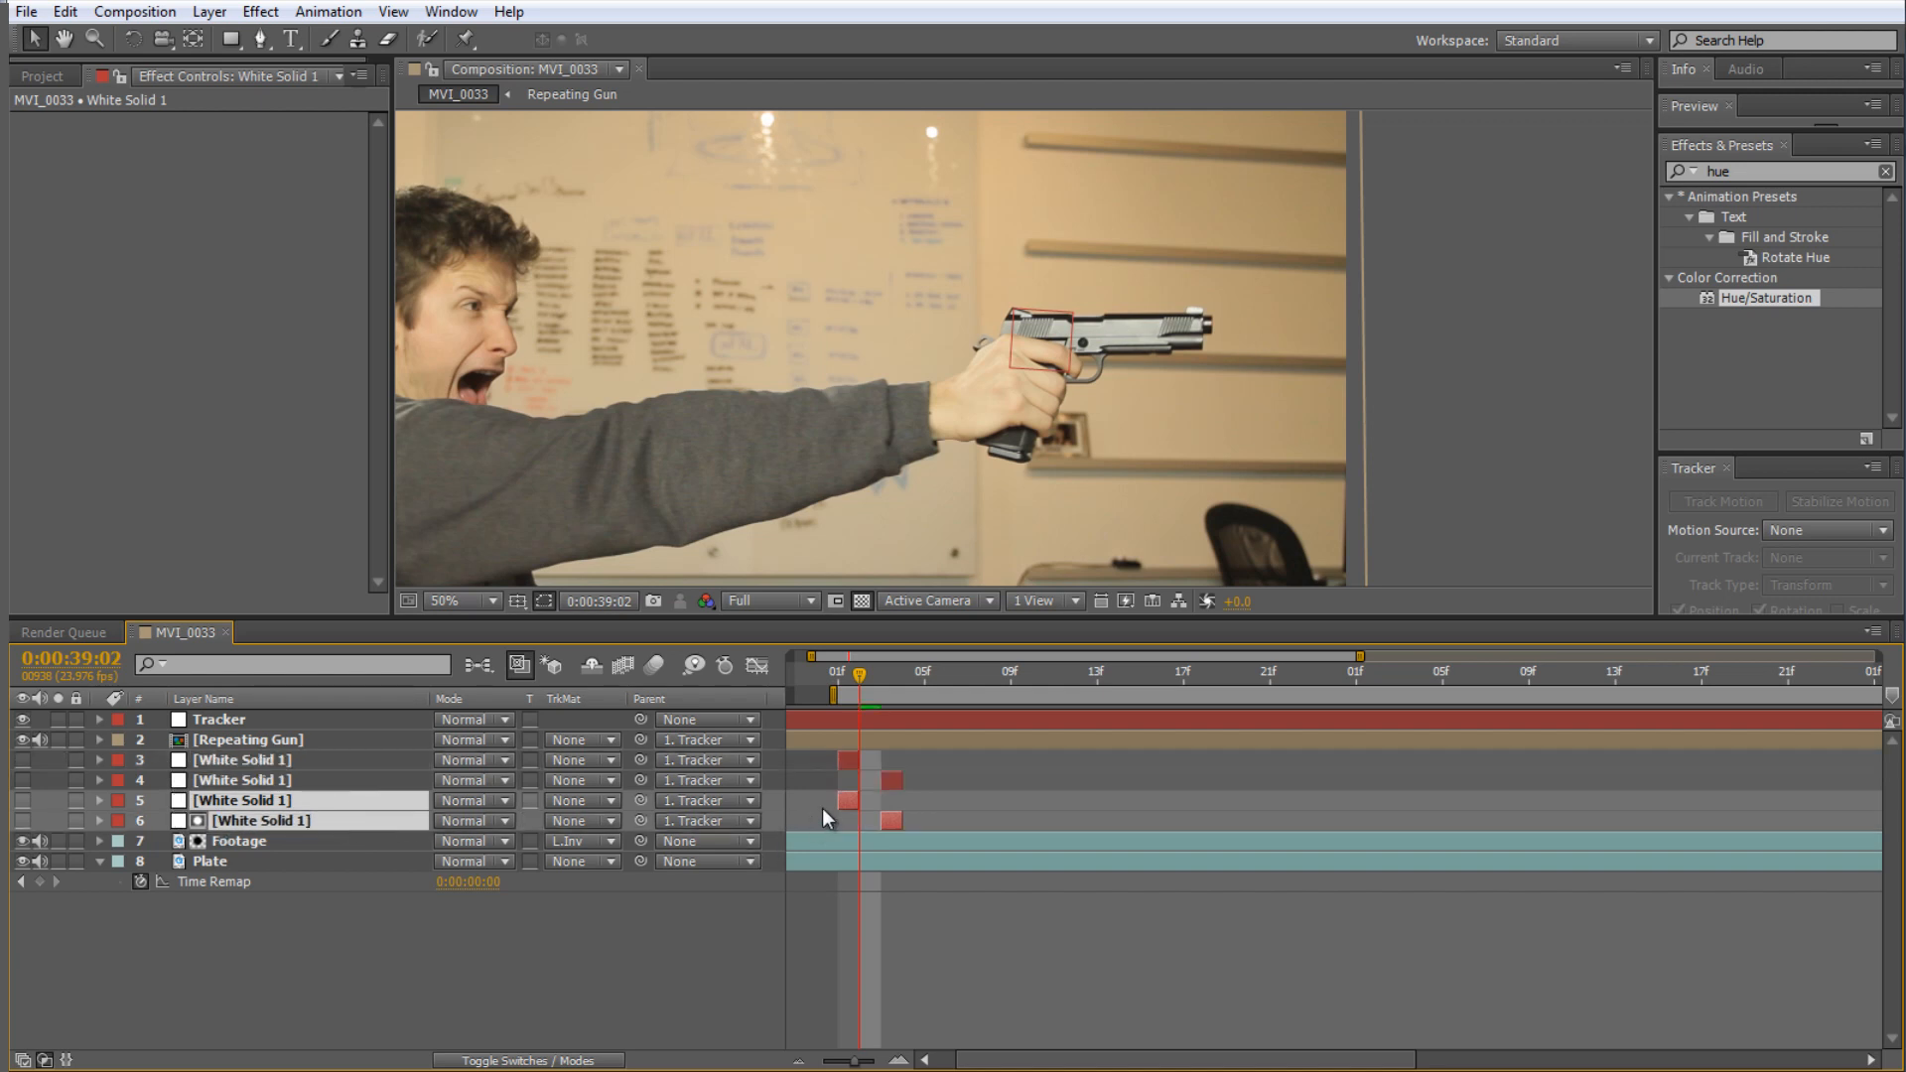
left_click_drag(844, 798, 929, 801)
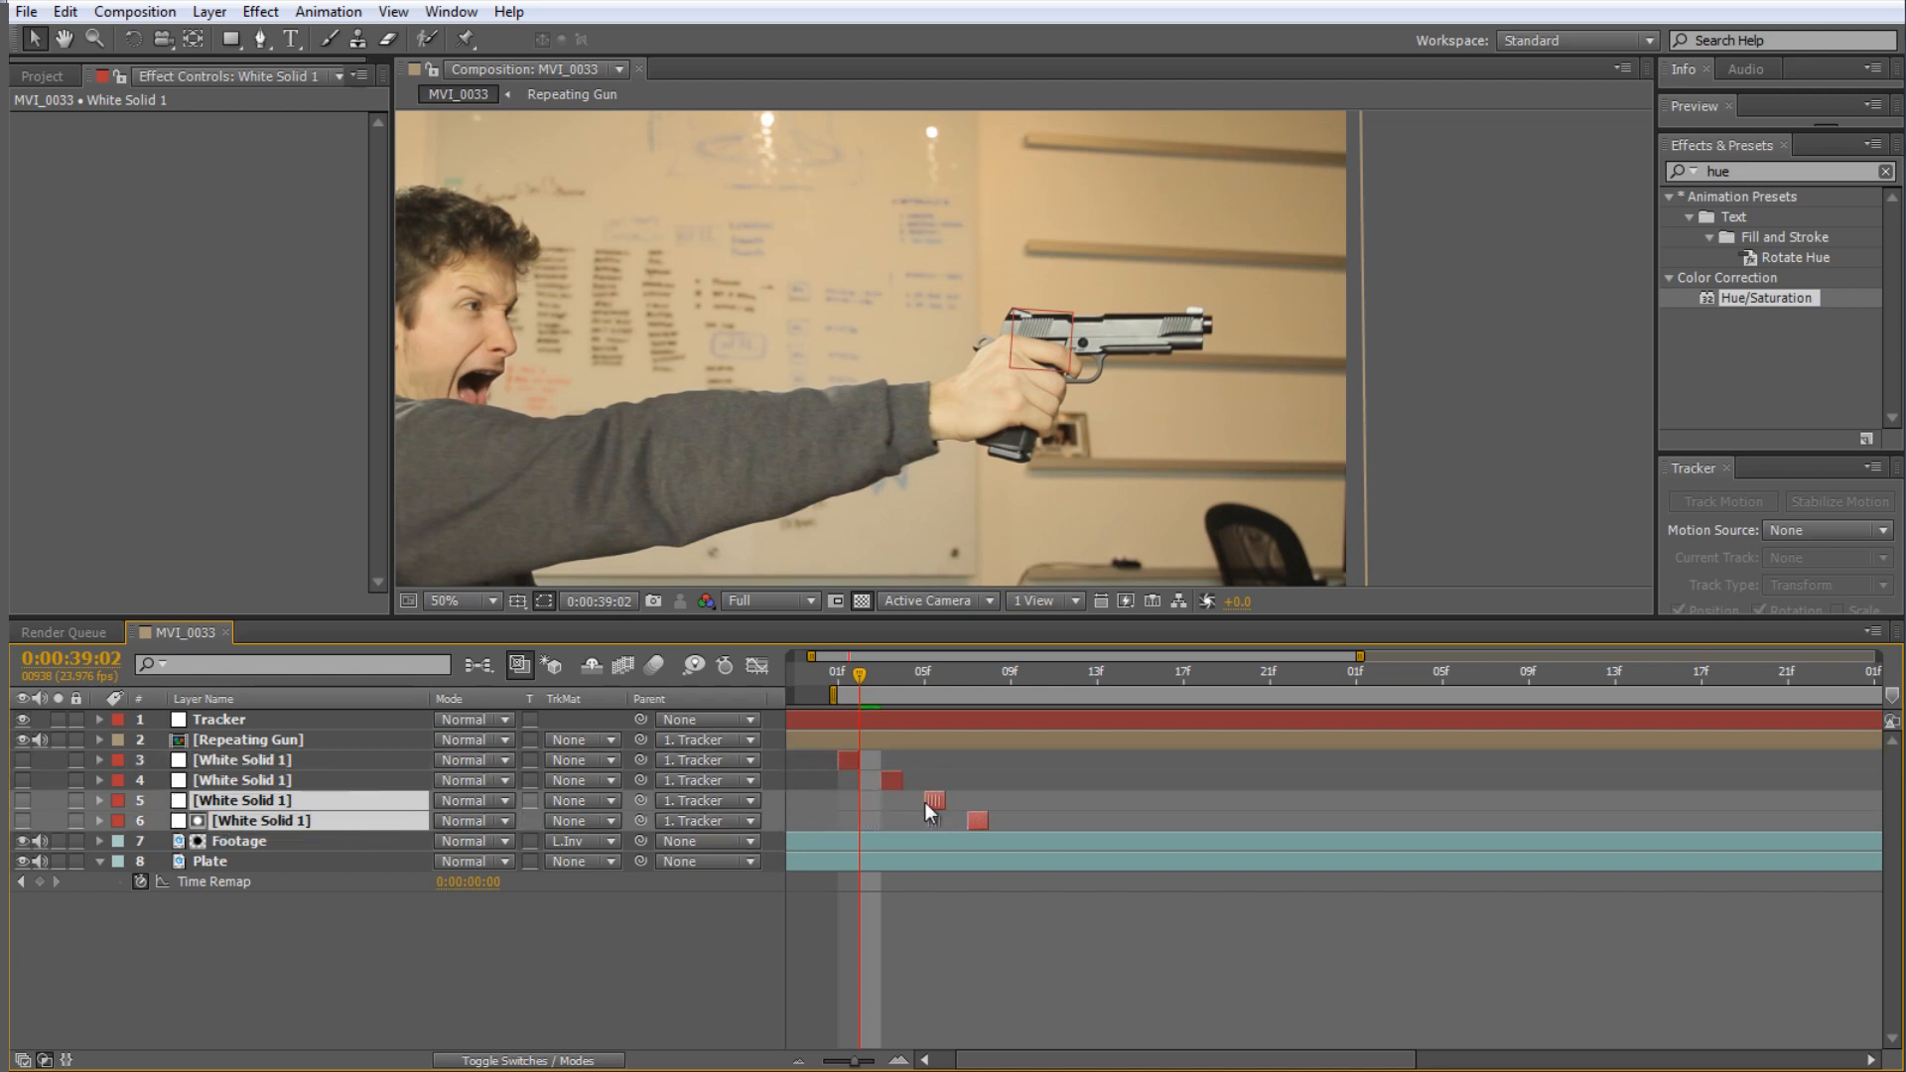
- Duplicate the four one-frame solids, group one set directly above Footage, and shift it to start at 39:09
left_click(274, 762, "shift")
key("ctrl+d")
left_click_drag(260, 879, 278, 909)
left_click_drag(837, 844, 1029, 850)
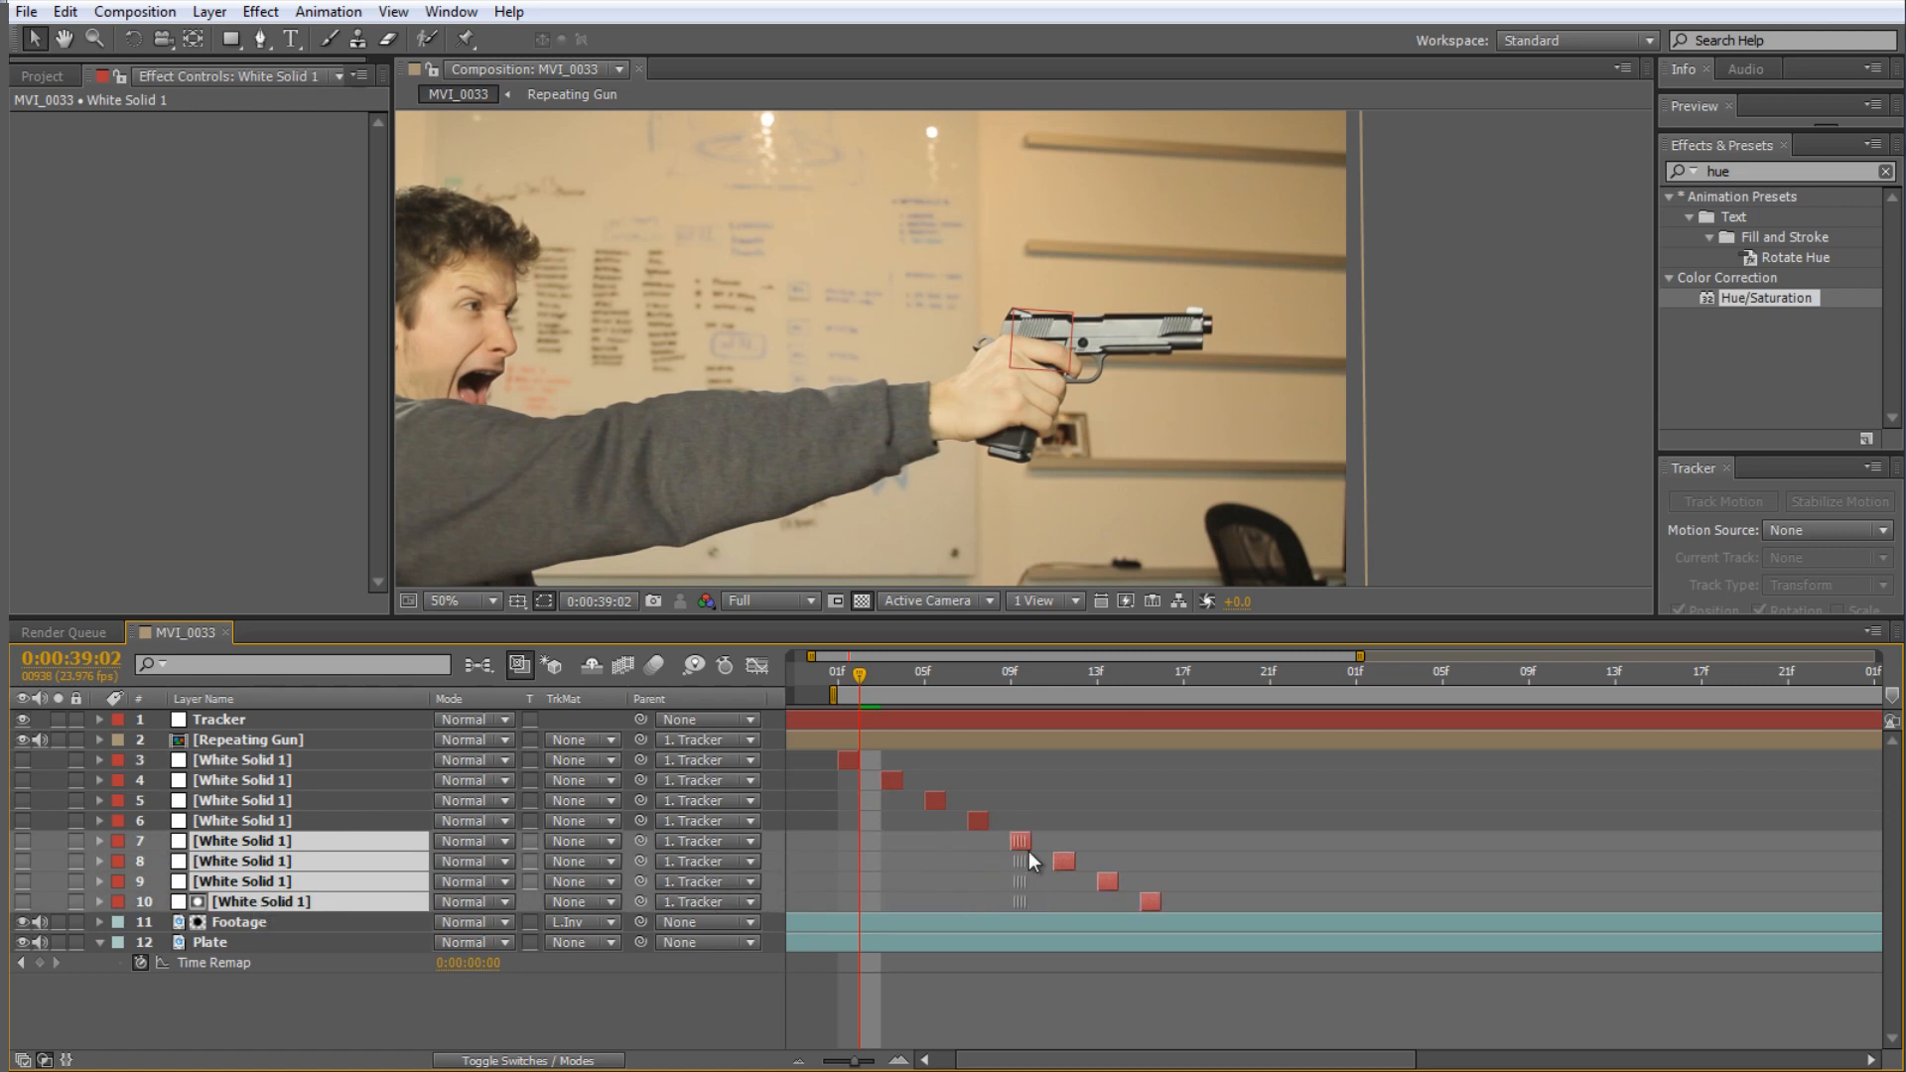
- Duplicate the eight one-frame solids, group one set directly above Footage, and shift it to start at 39:17
left_click(211, 762, "shift")
key("ctrl+d")
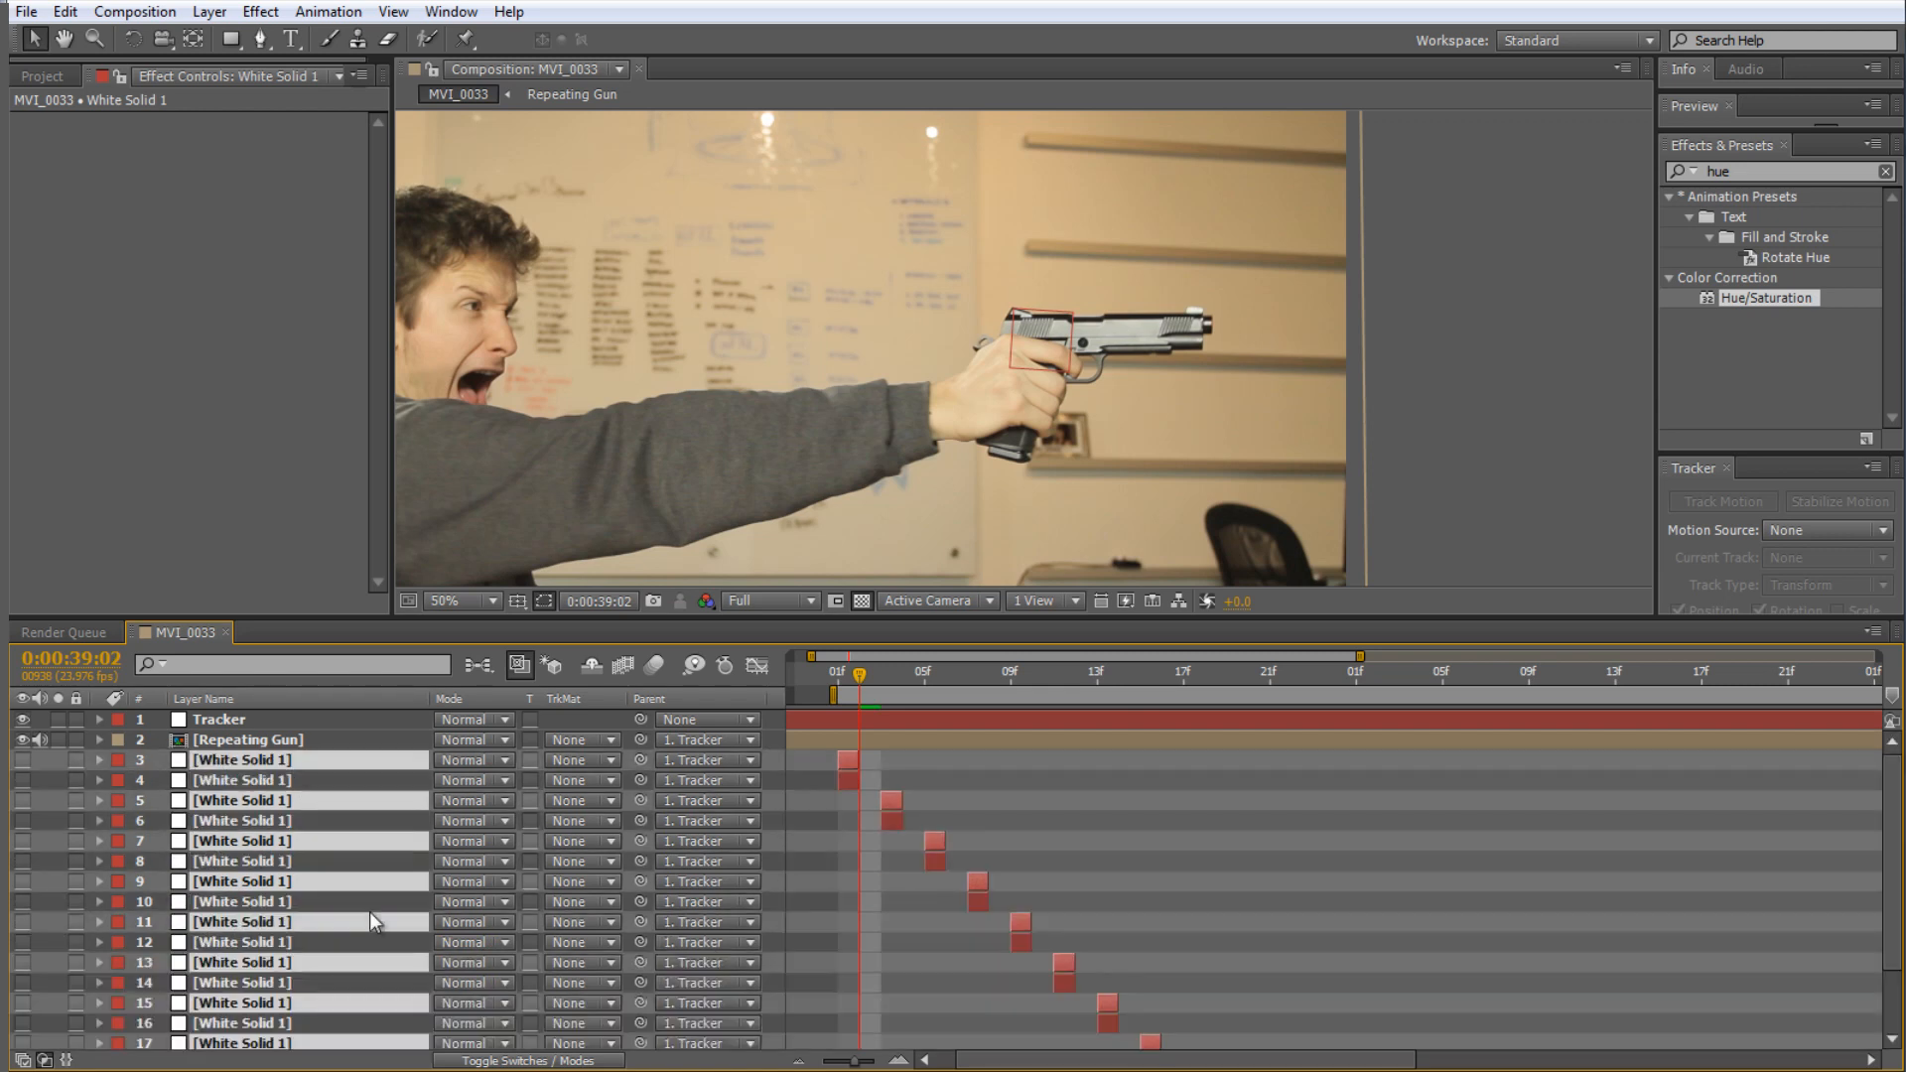
scroll(270, 939, "down", 3)
left_click_drag(270, 959, 270, 981)
left_click_drag(849, 836, 1192, 850)
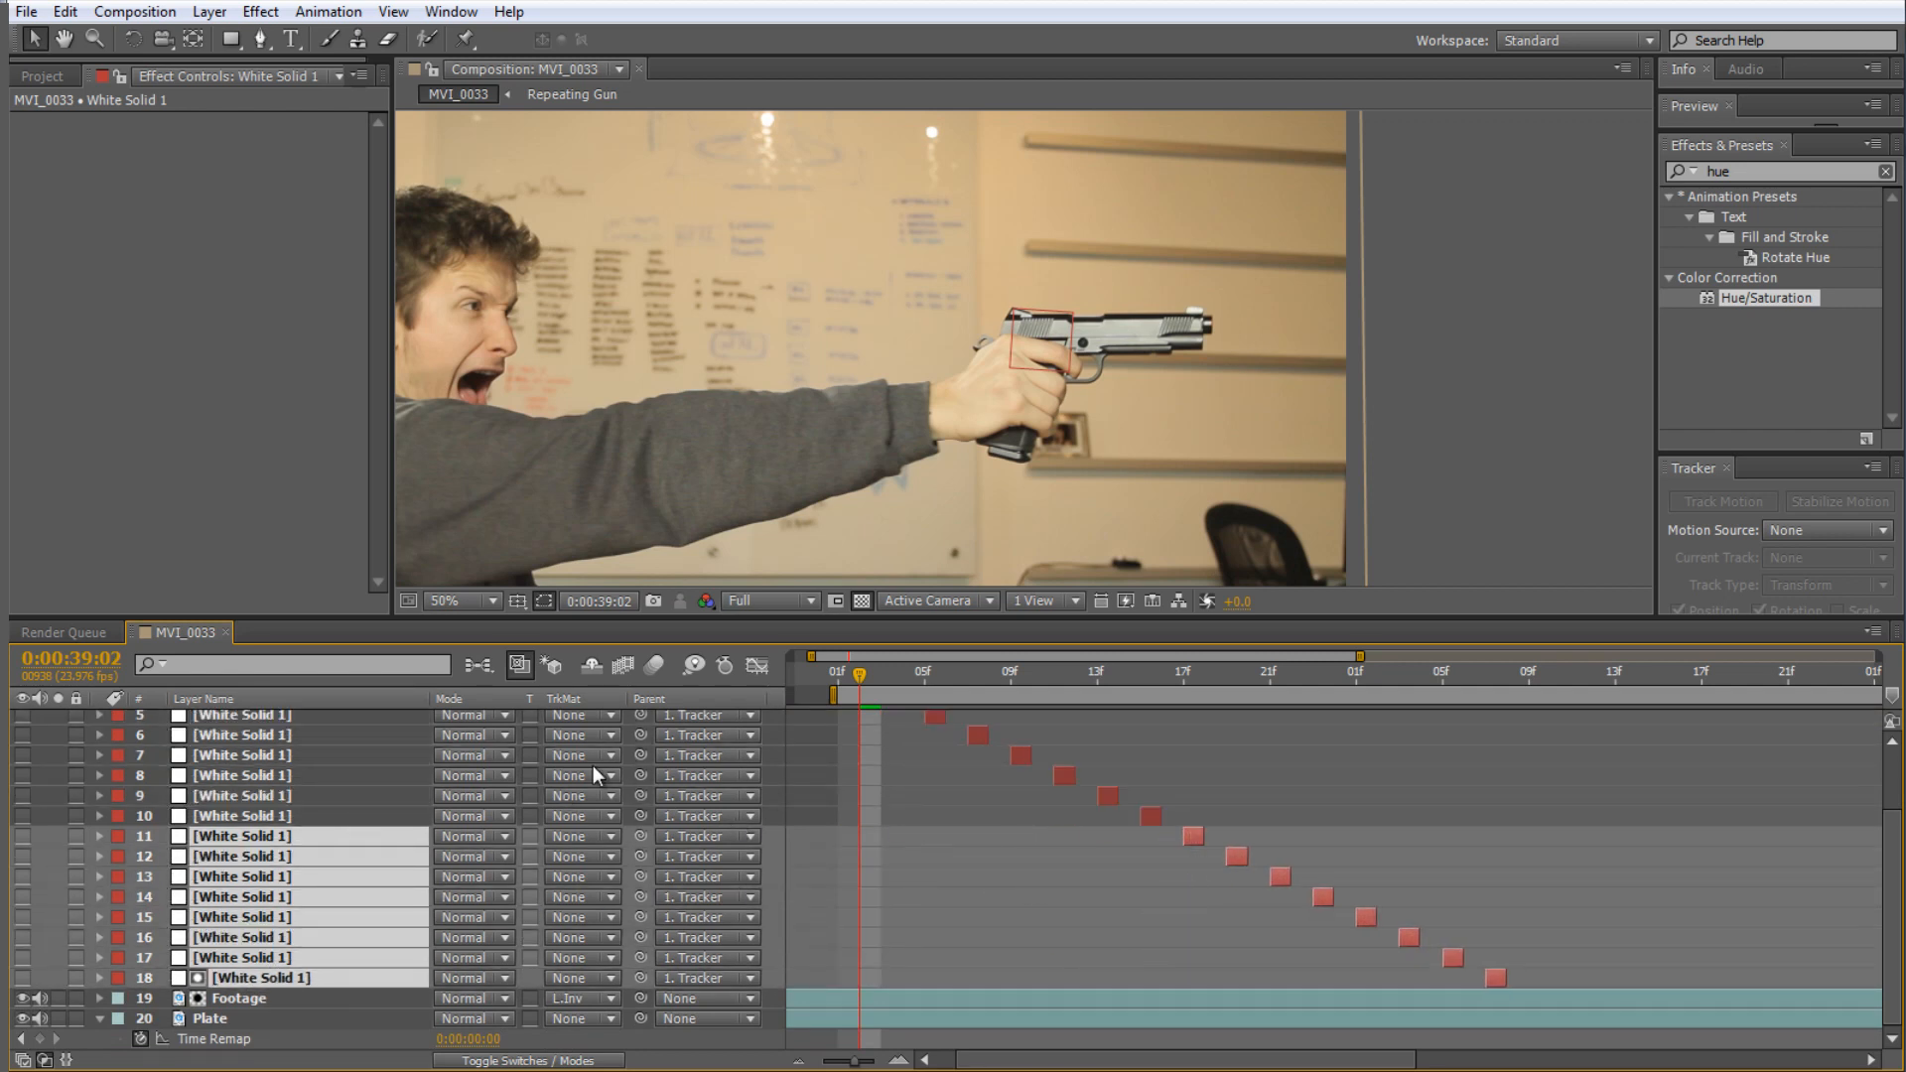
- Duplicate all sixteen one-frame solids, group one set directly above Footage, and shift it to start at 40:09
key("grave")
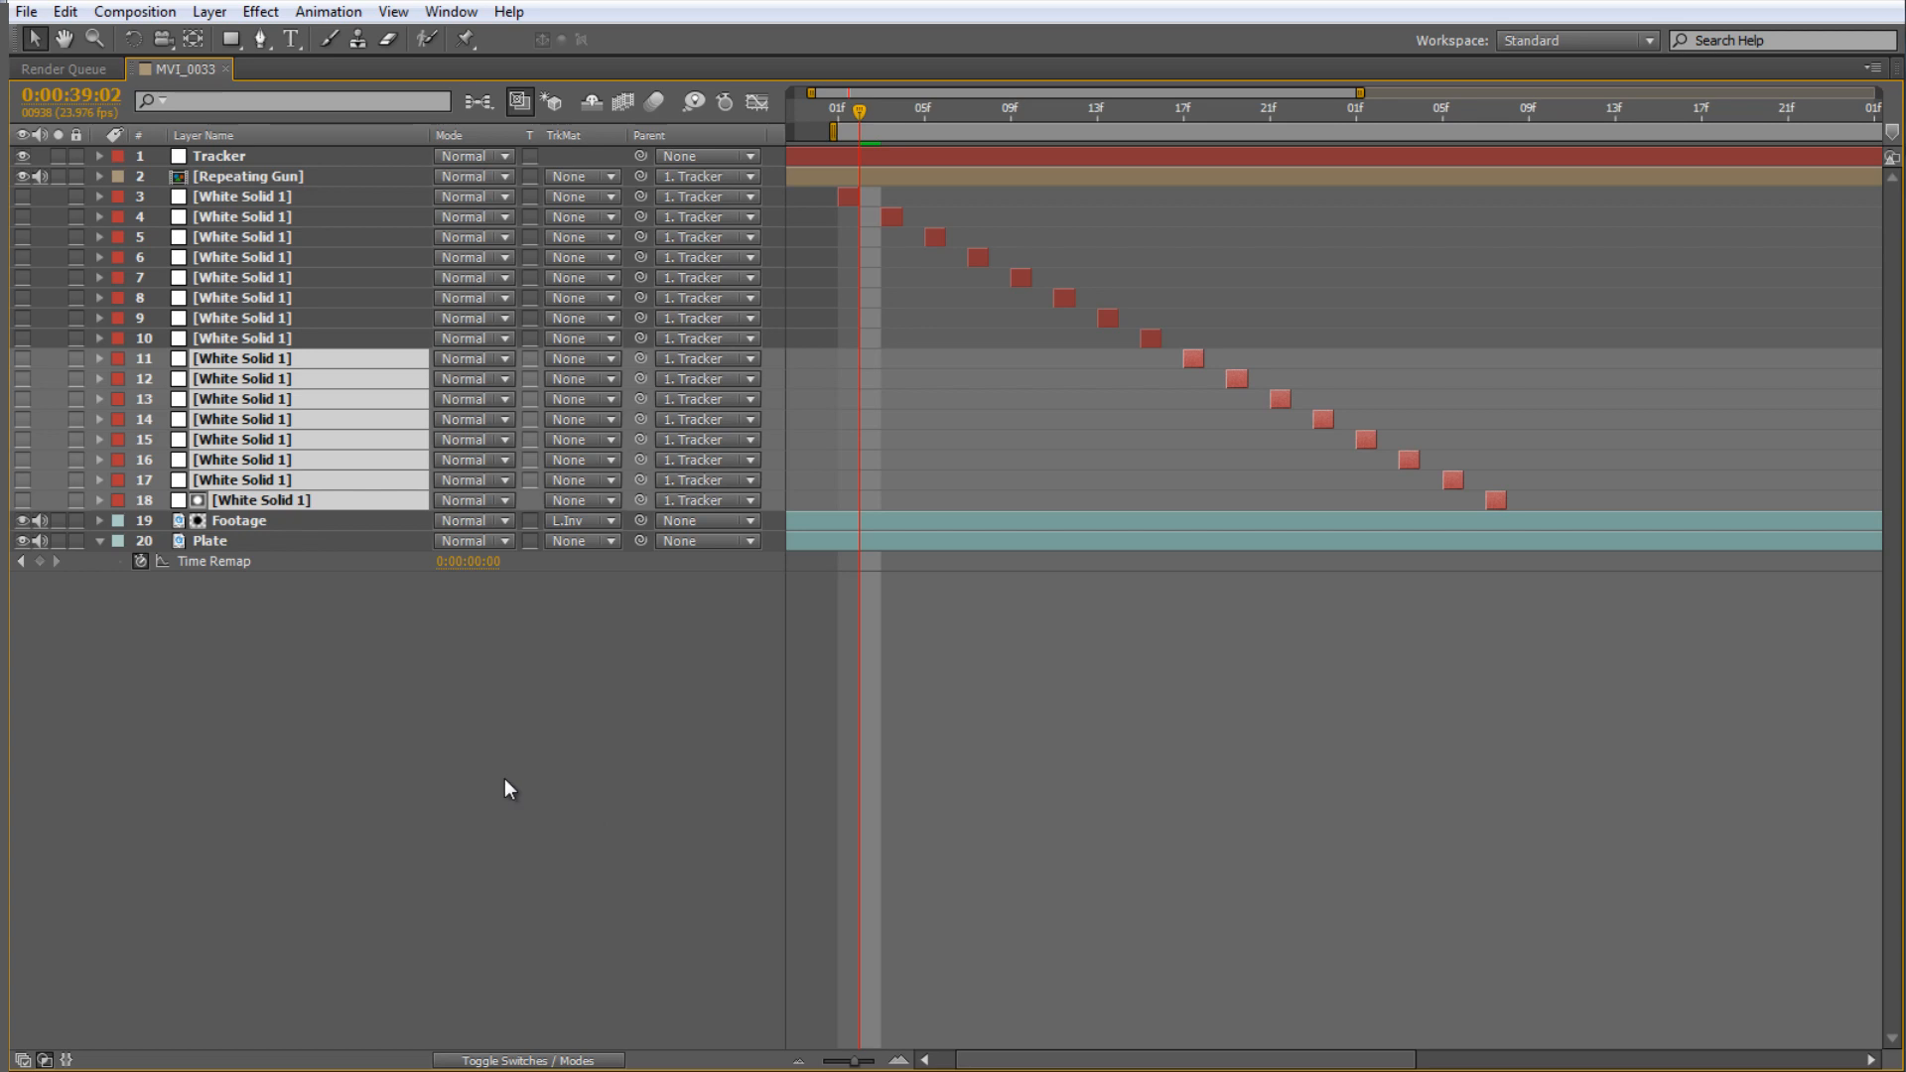
left_click(237, 201, "shift")
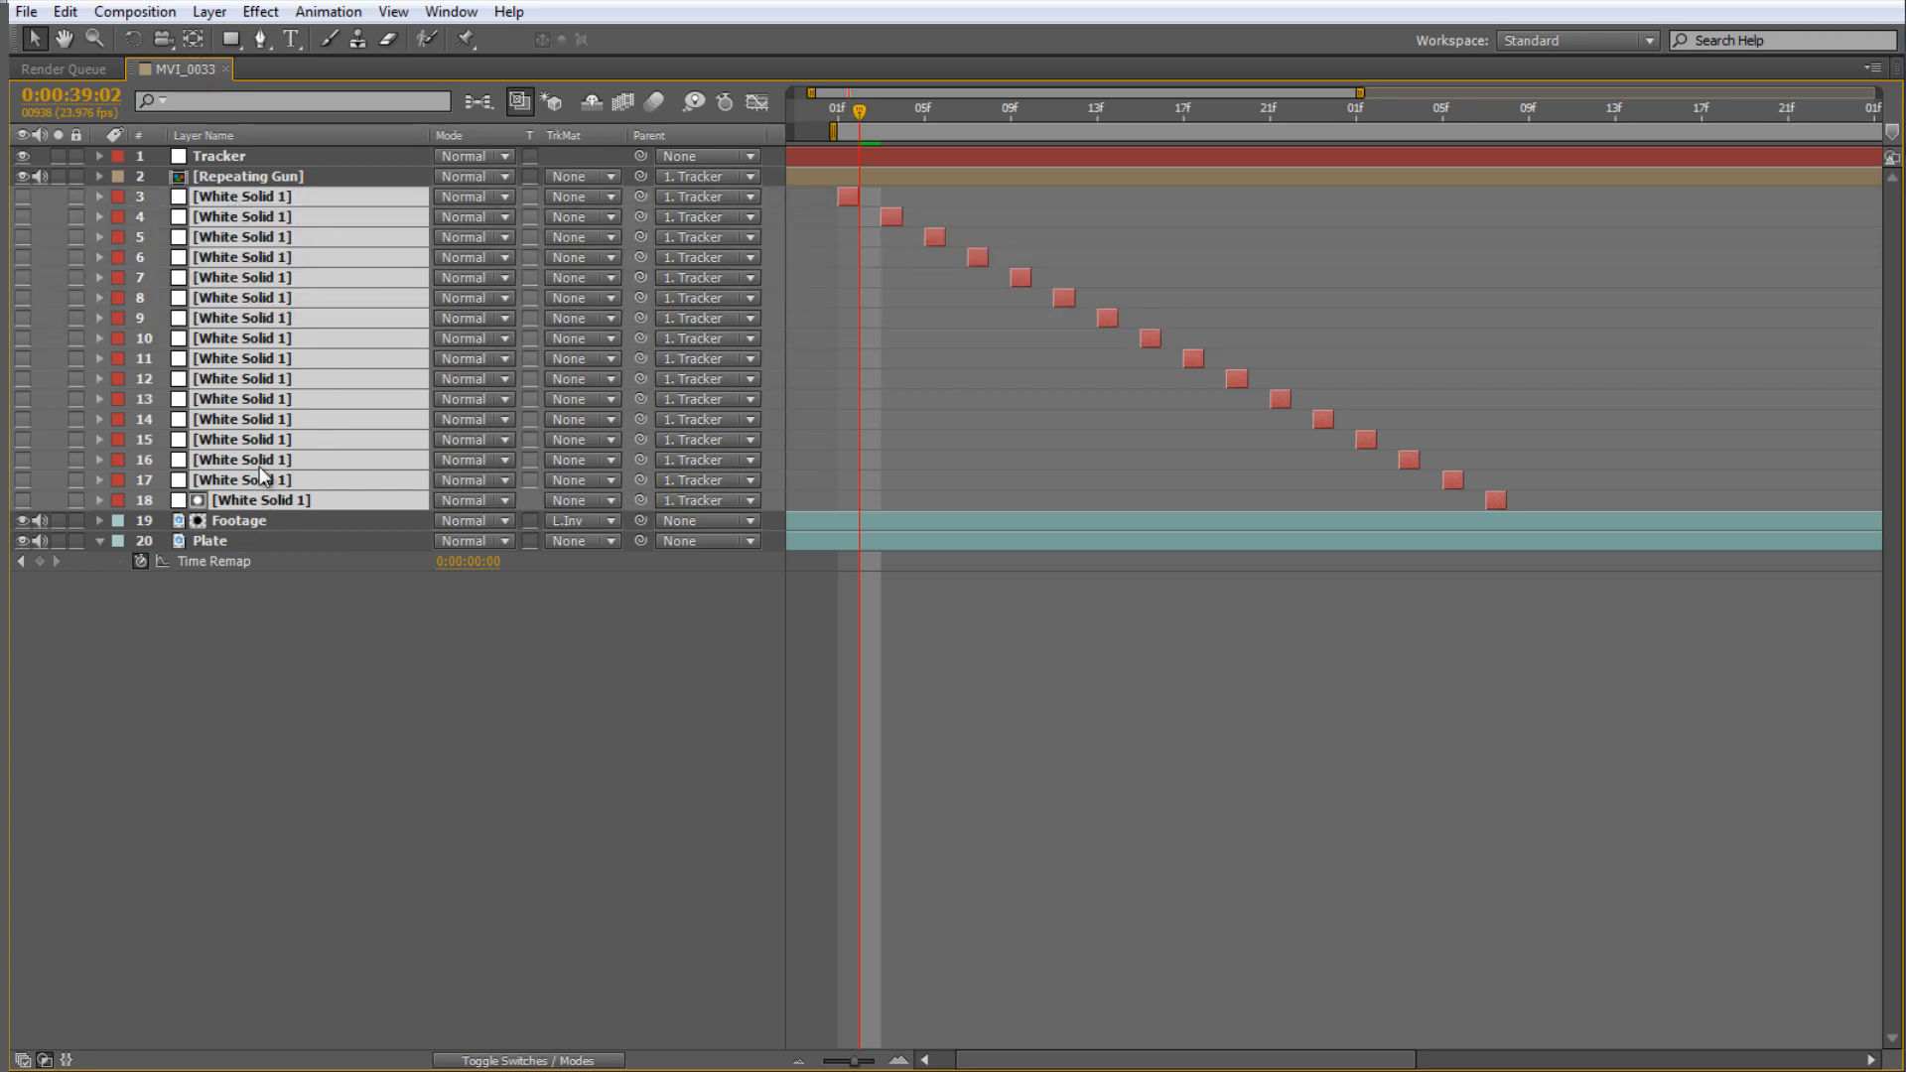
key("ctrl+d")
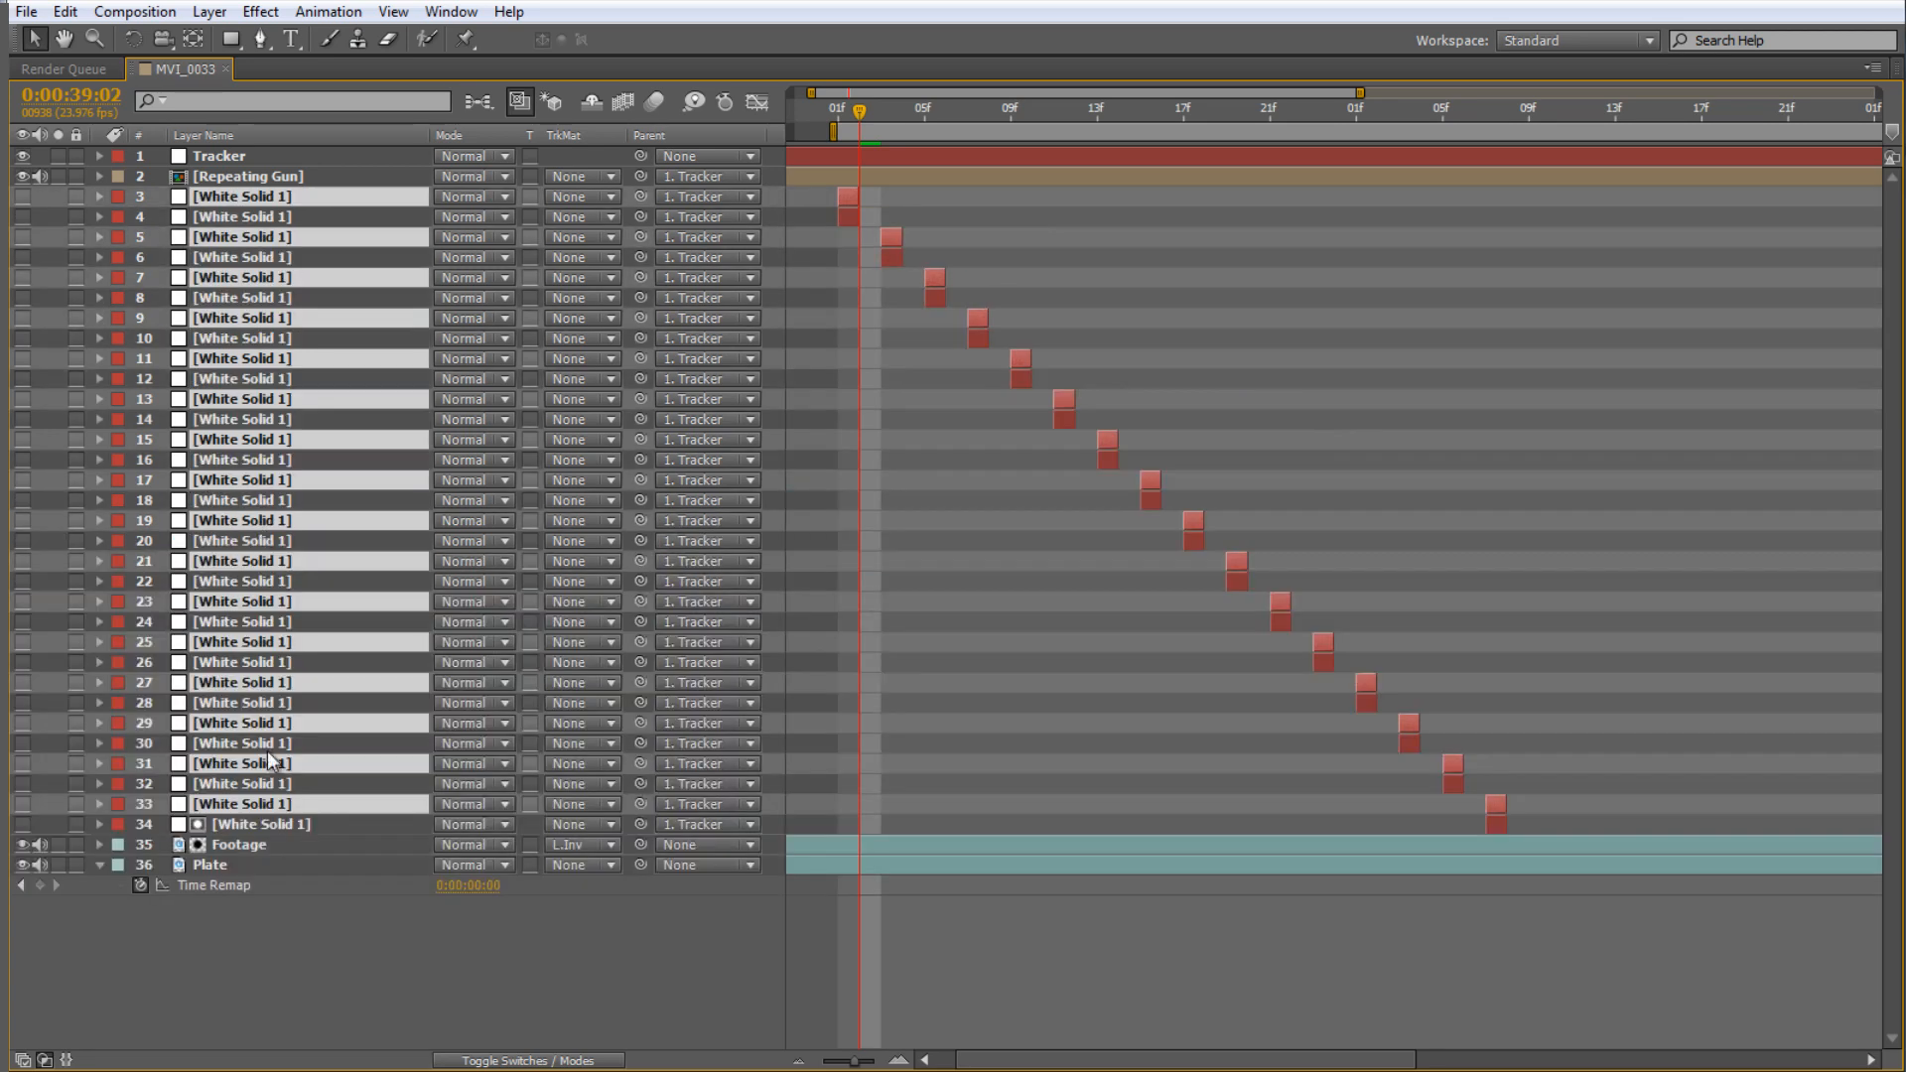
left_click_drag(268, 802, 266, 834)
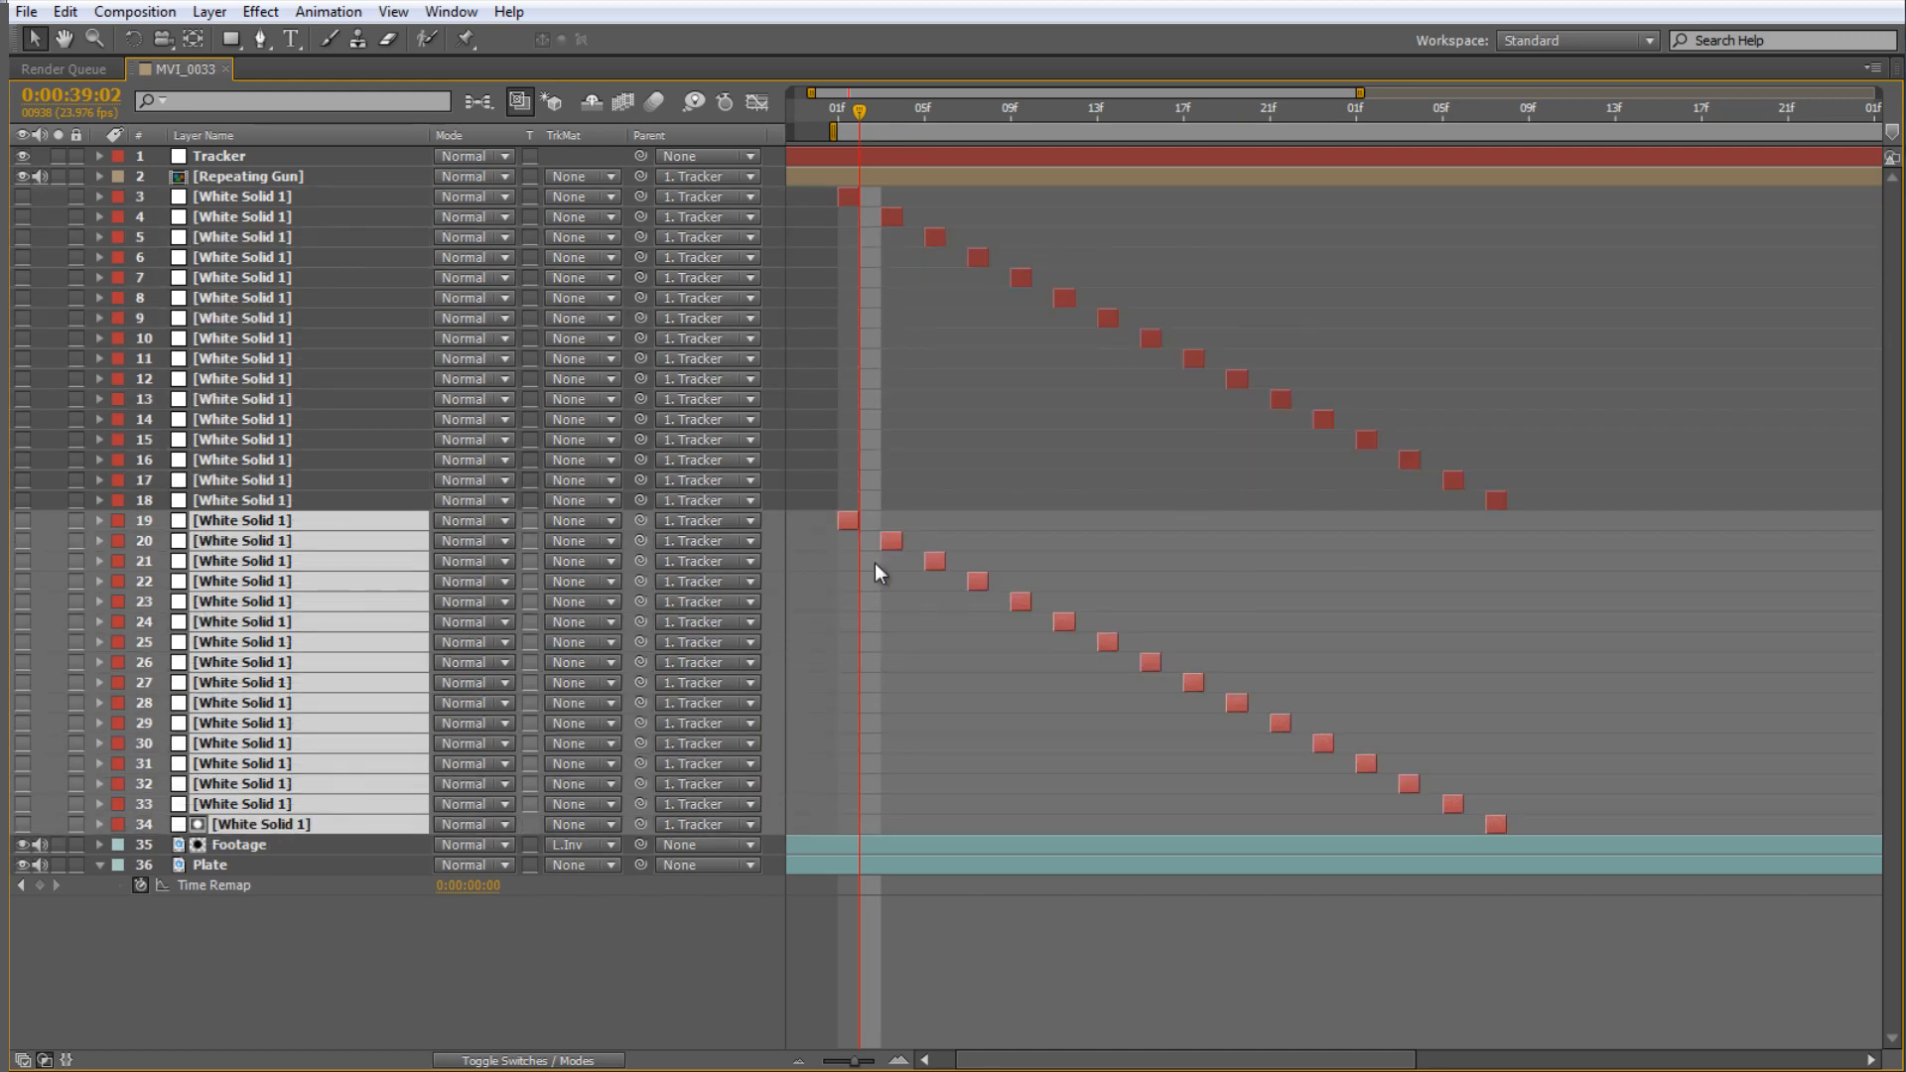
left_click_drag(897, 548, 1589, 556)
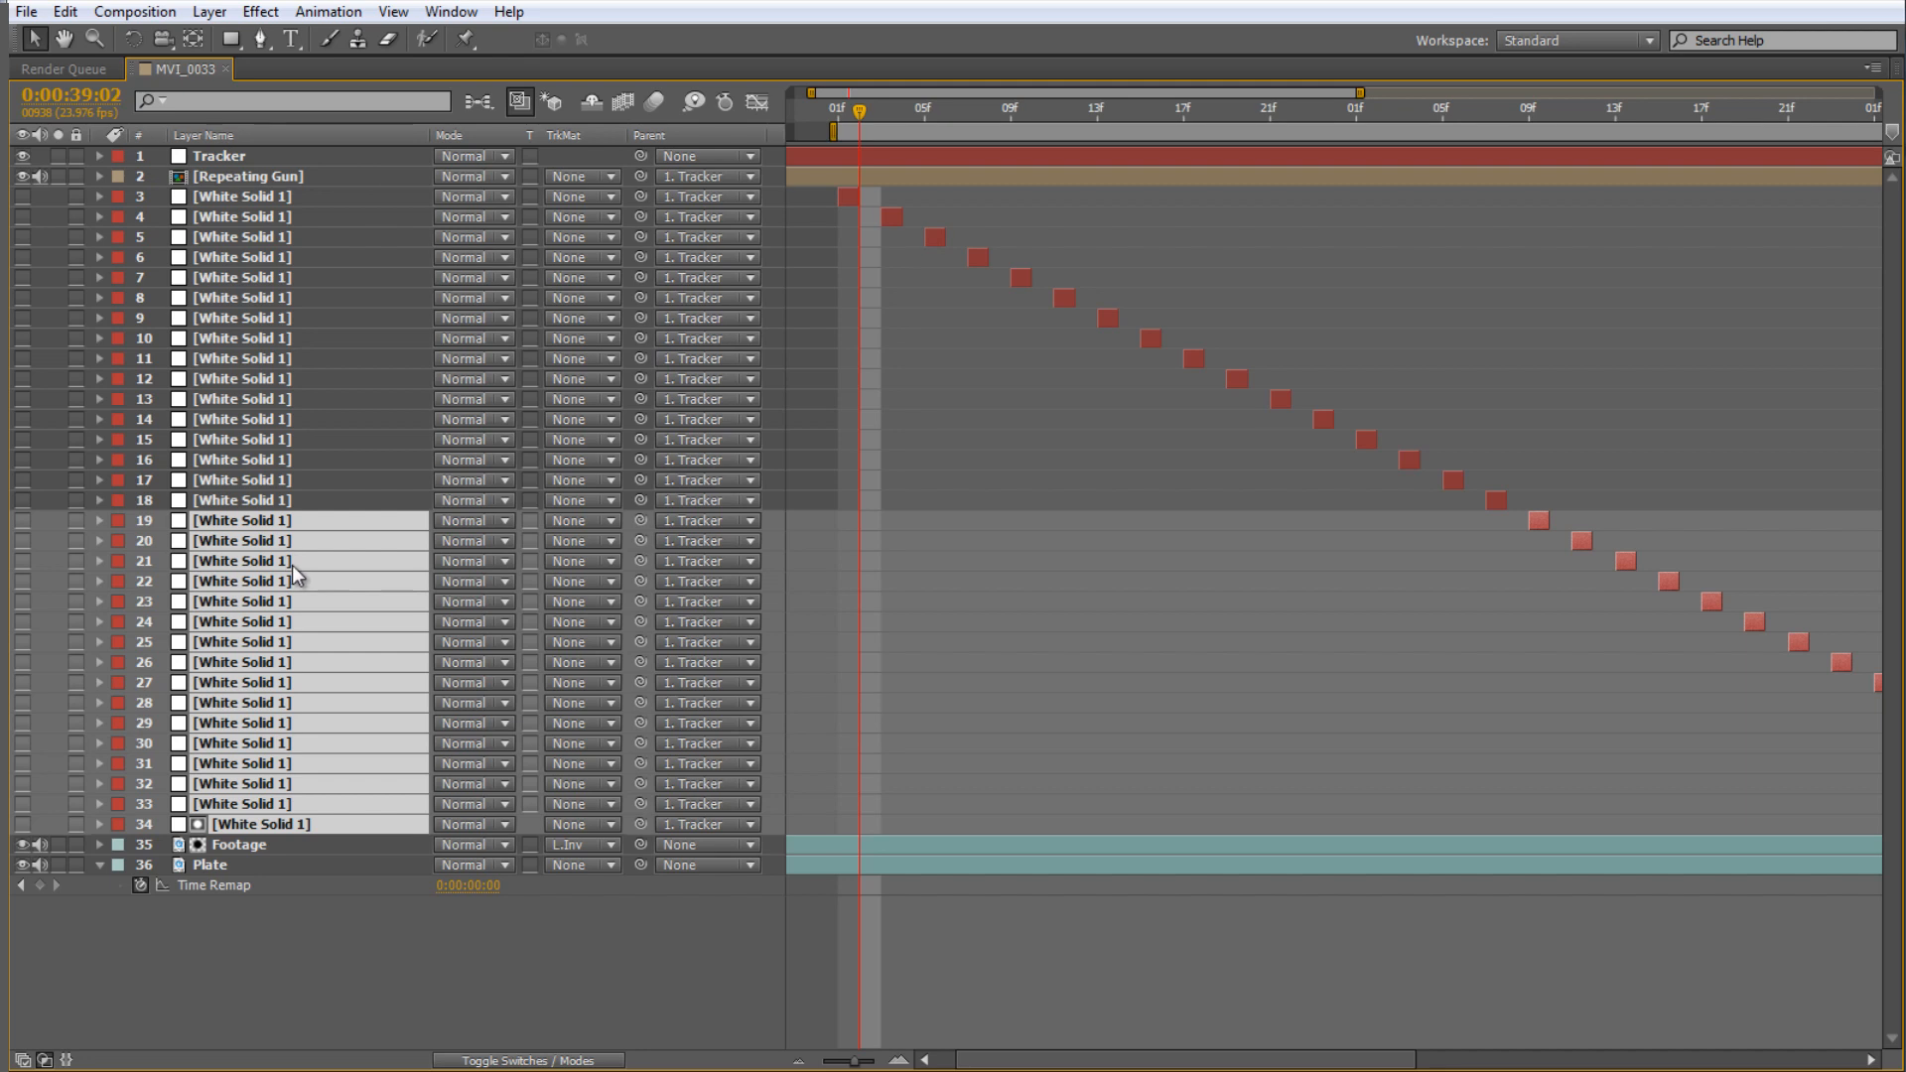
- Duplicate the last sixteen solids above Footage and shift one set to continue the every-second-frame pattern to the end of the composition
key("ctrl+d")
scroll(283, 874, "down", 3)
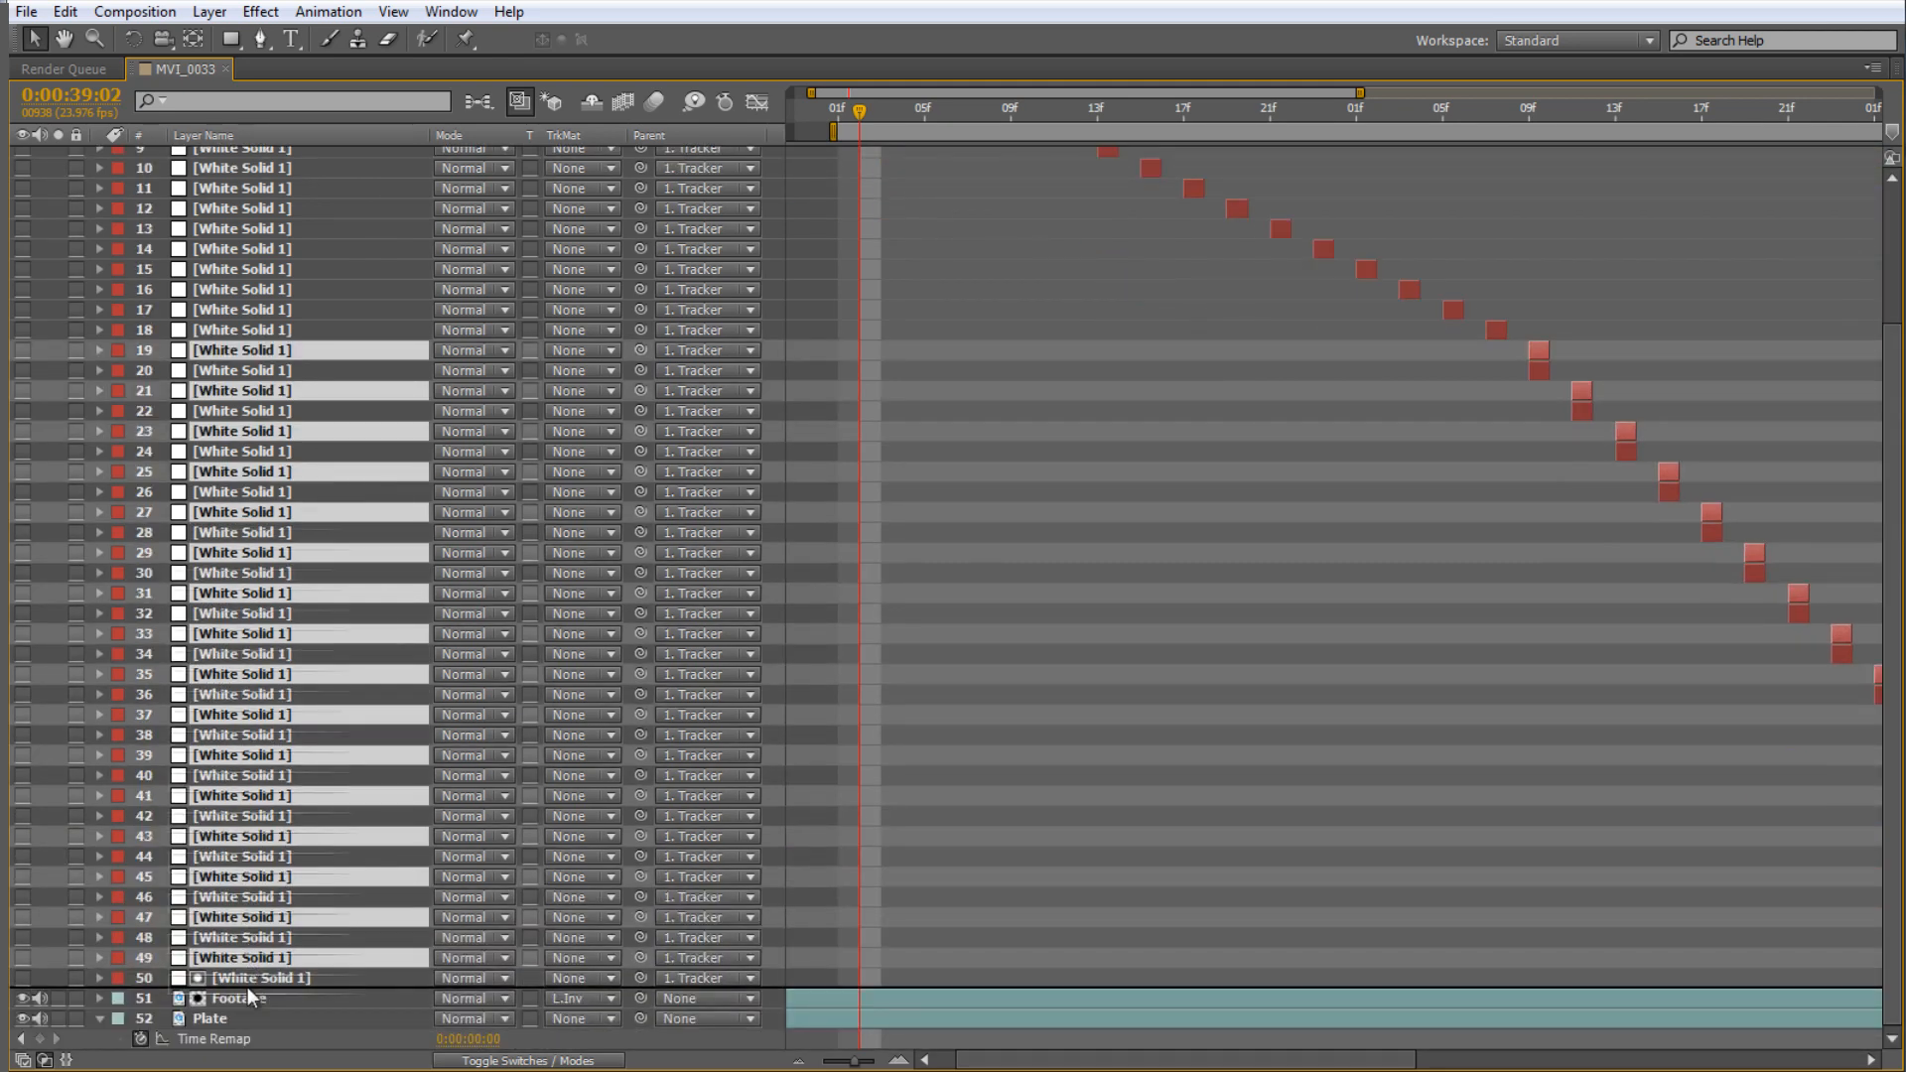
left_click_drag(248, 995, 253, 996)
left_click_drag(1161, 780, 536, 757)
left_click_drag(890, 675, 1201, 695)
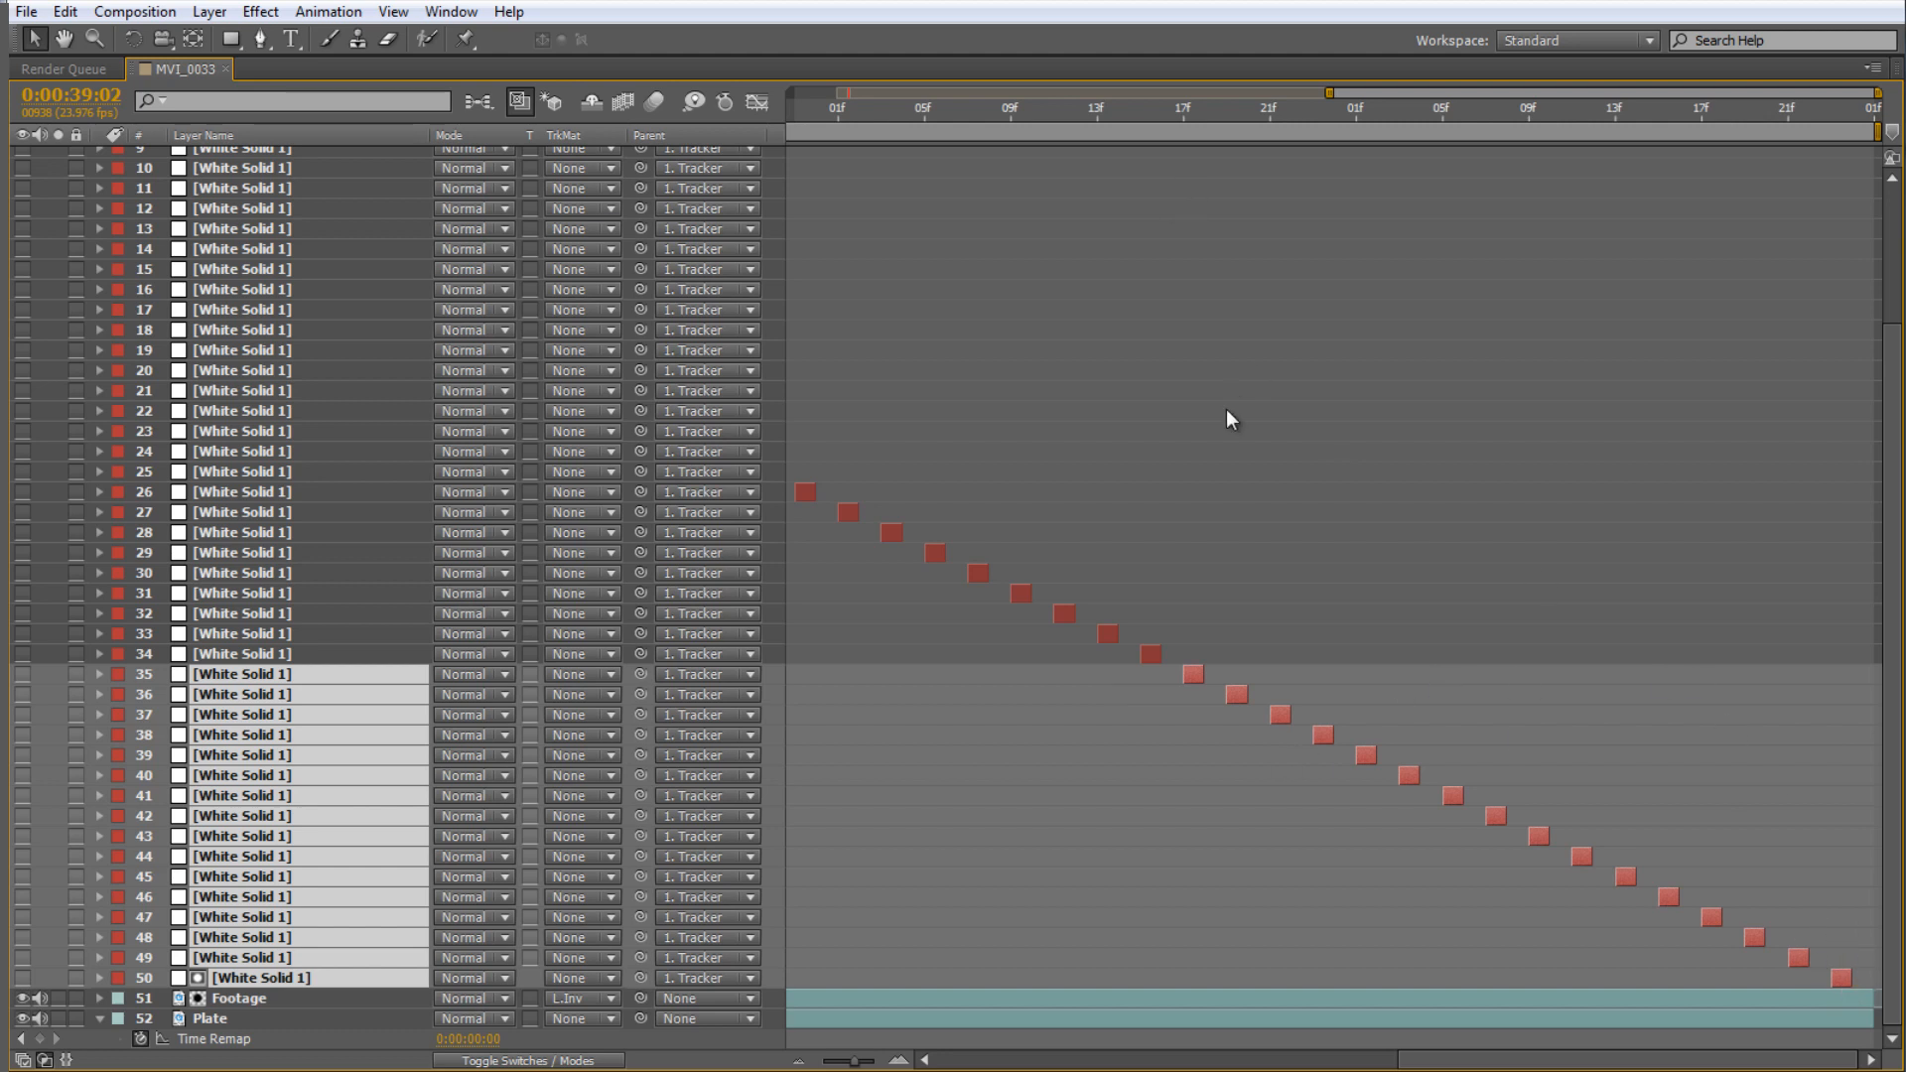
- Turn on visibility for all the White Solid 1 layers and pre-compose them as Gun Matte
scroll(202, 735, "up", 3)
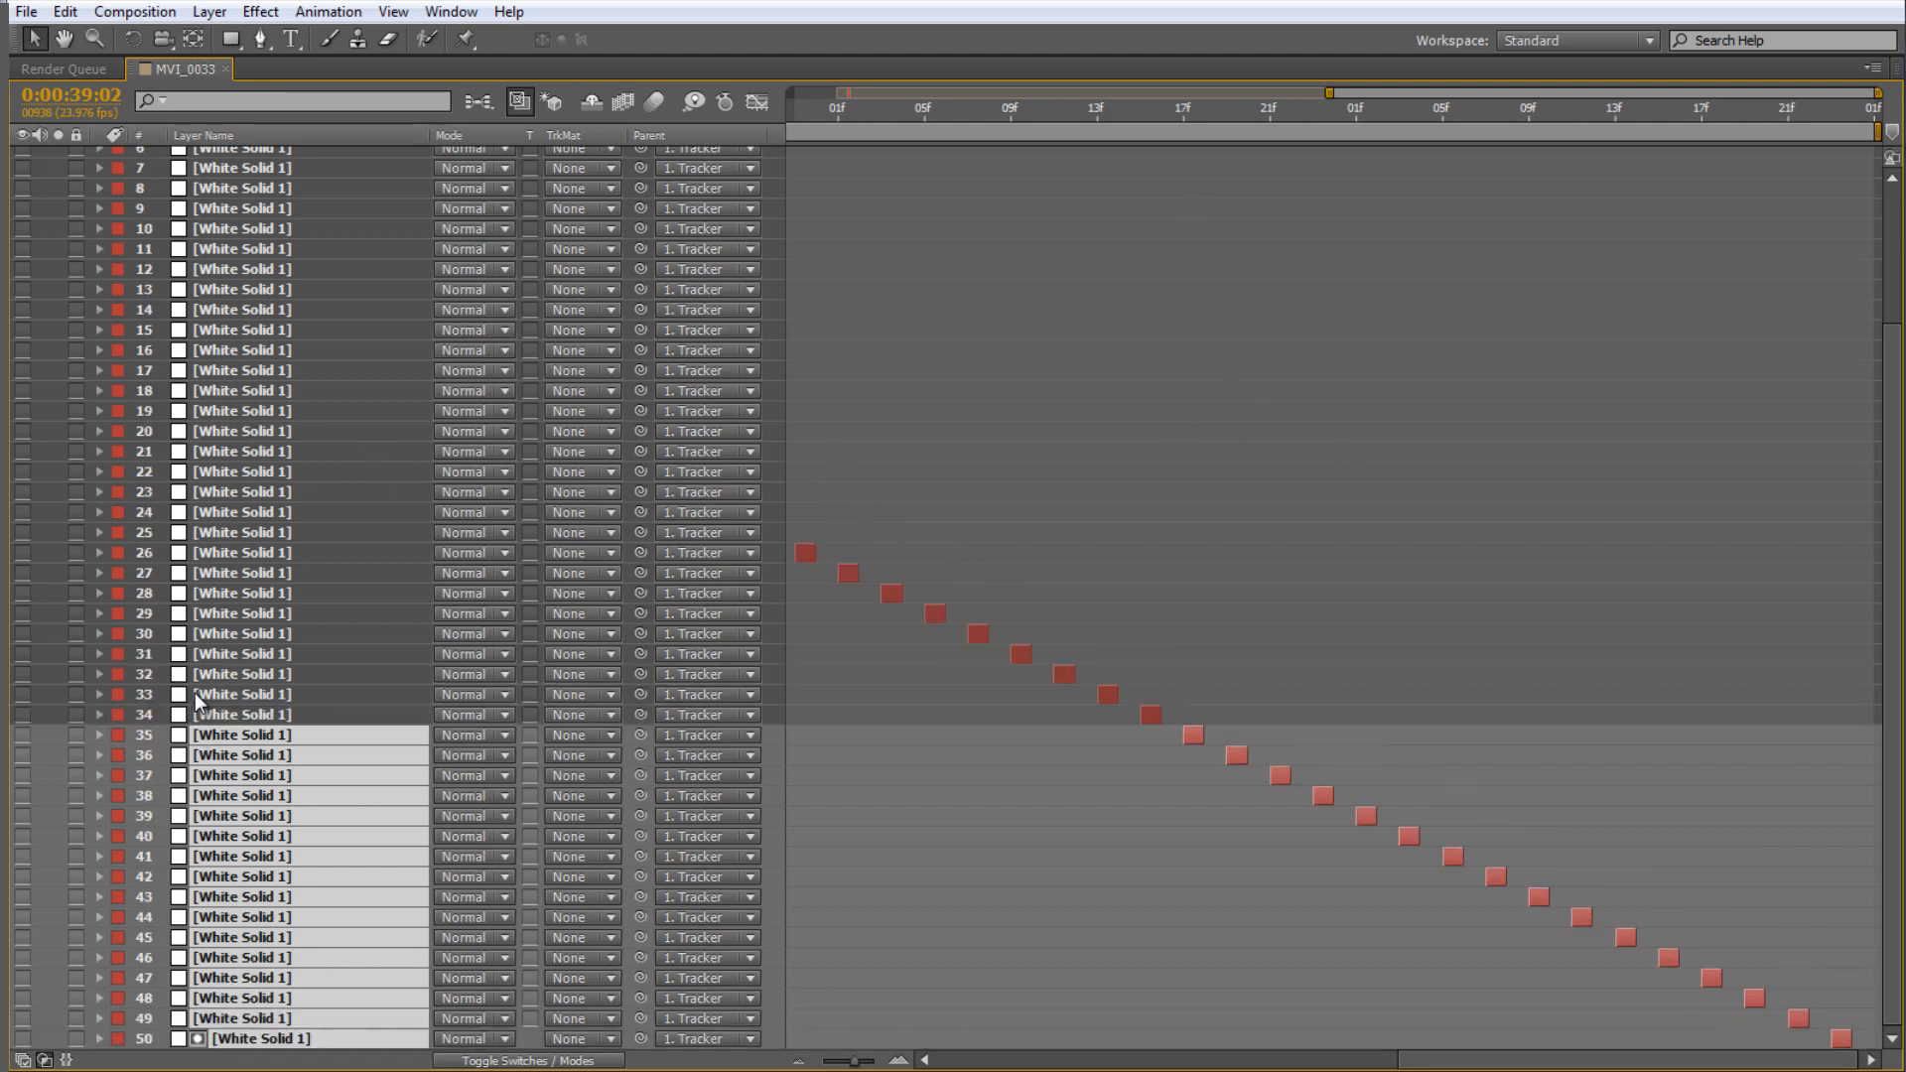
left_click(229, 197, "shift")
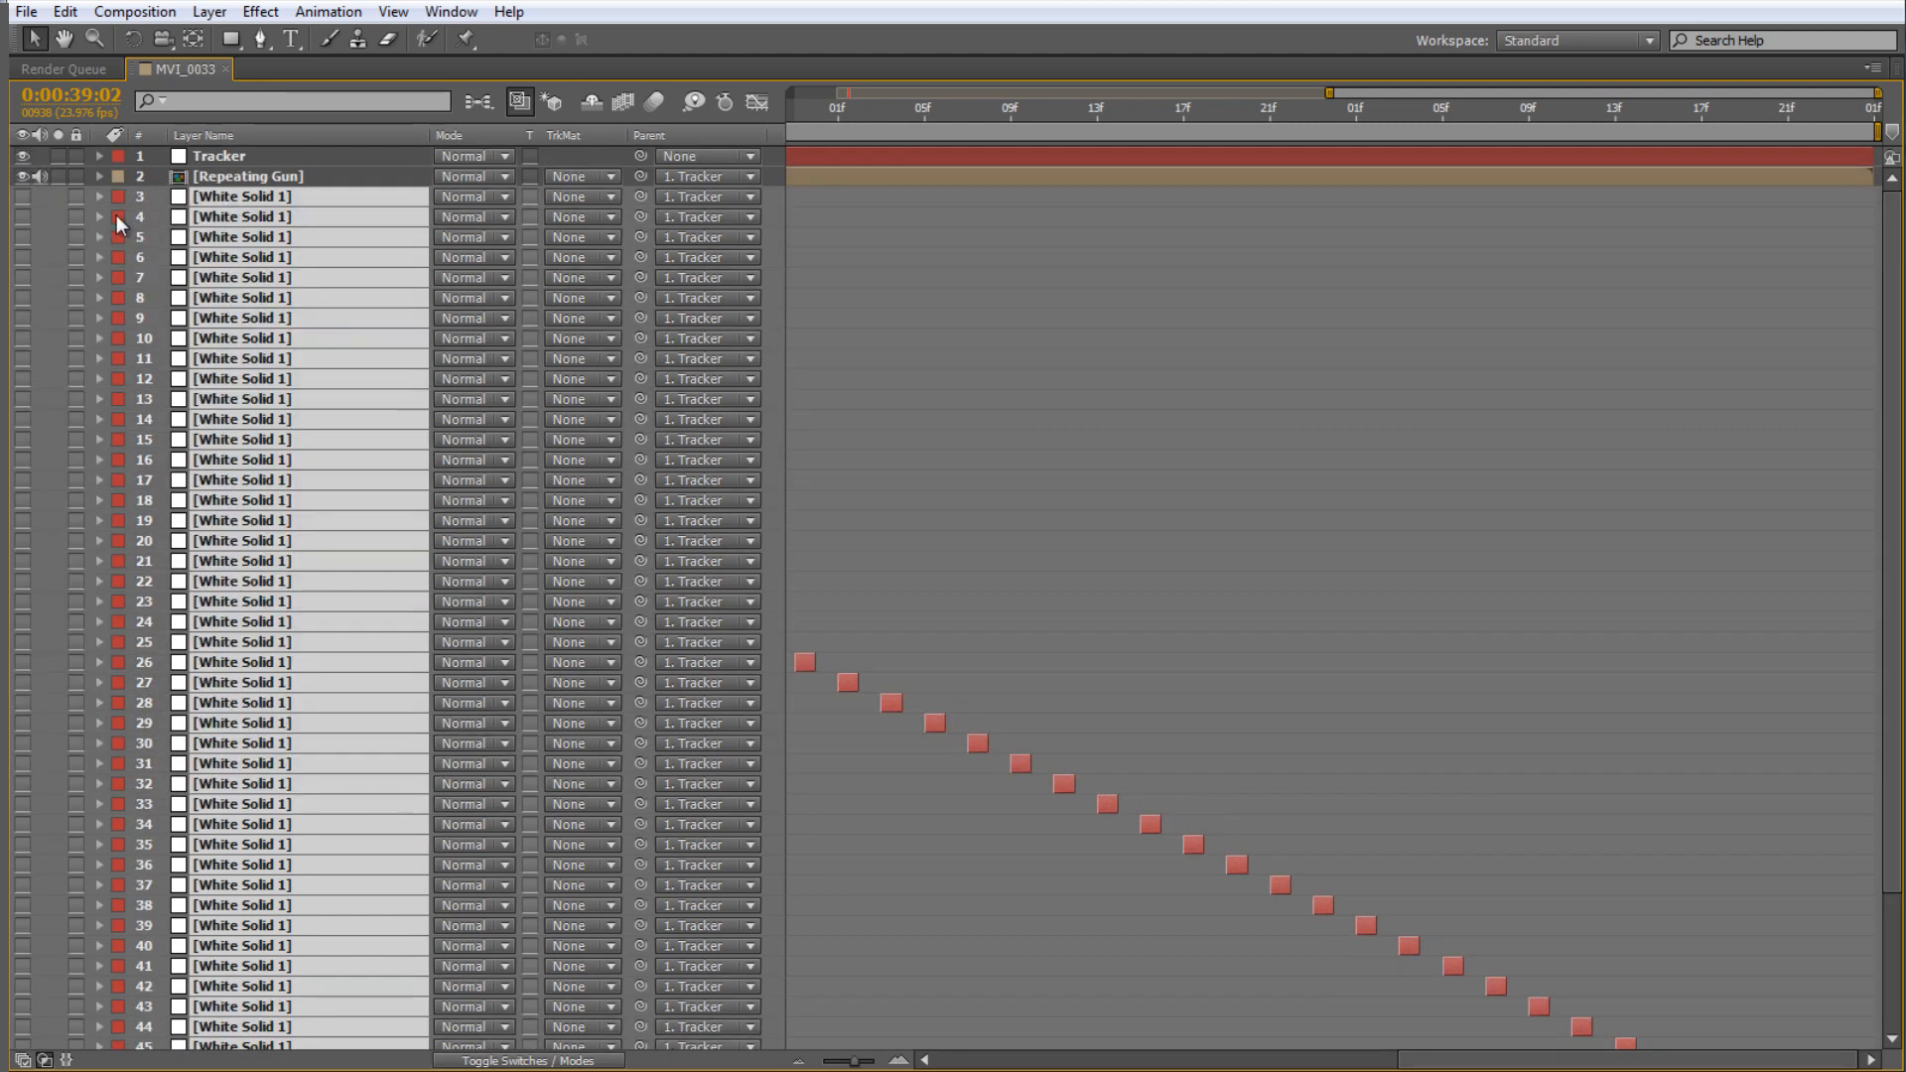
left_click(22, 196)
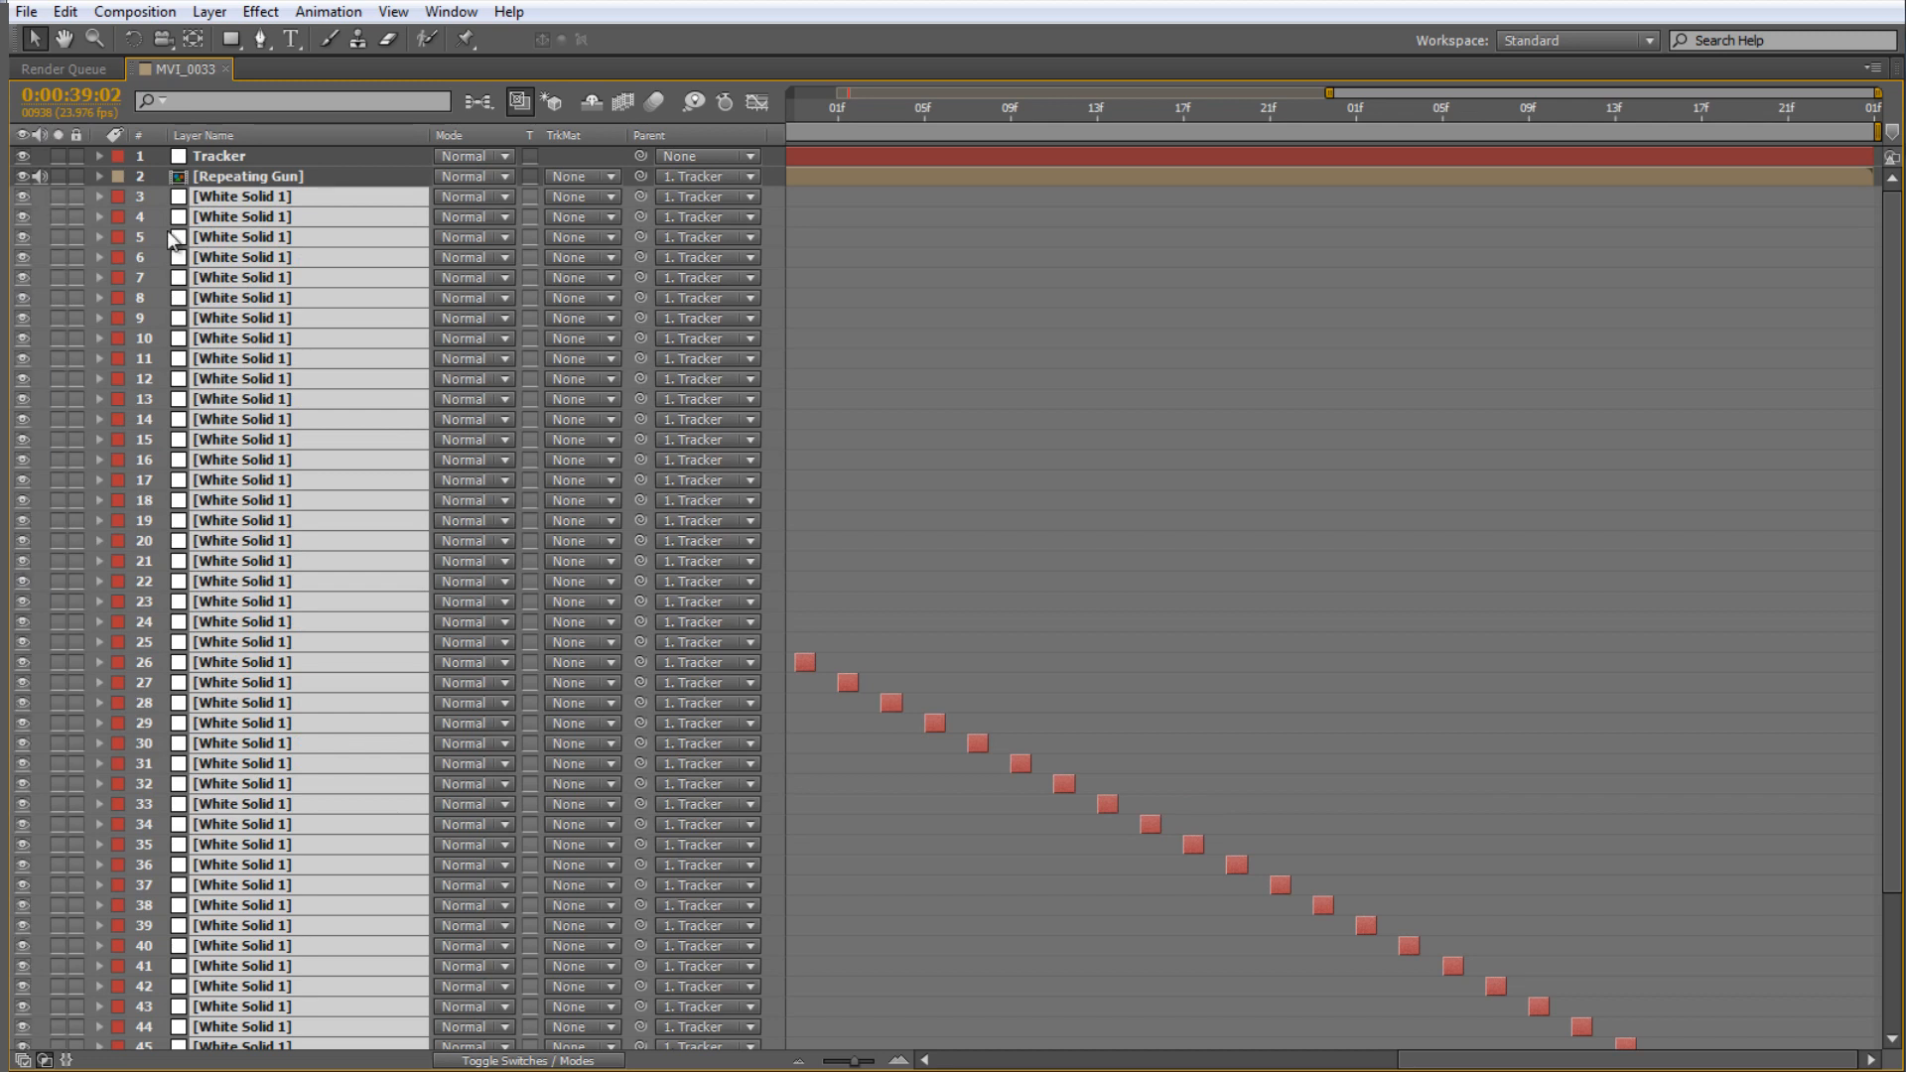
key("ctrl+shift+c")
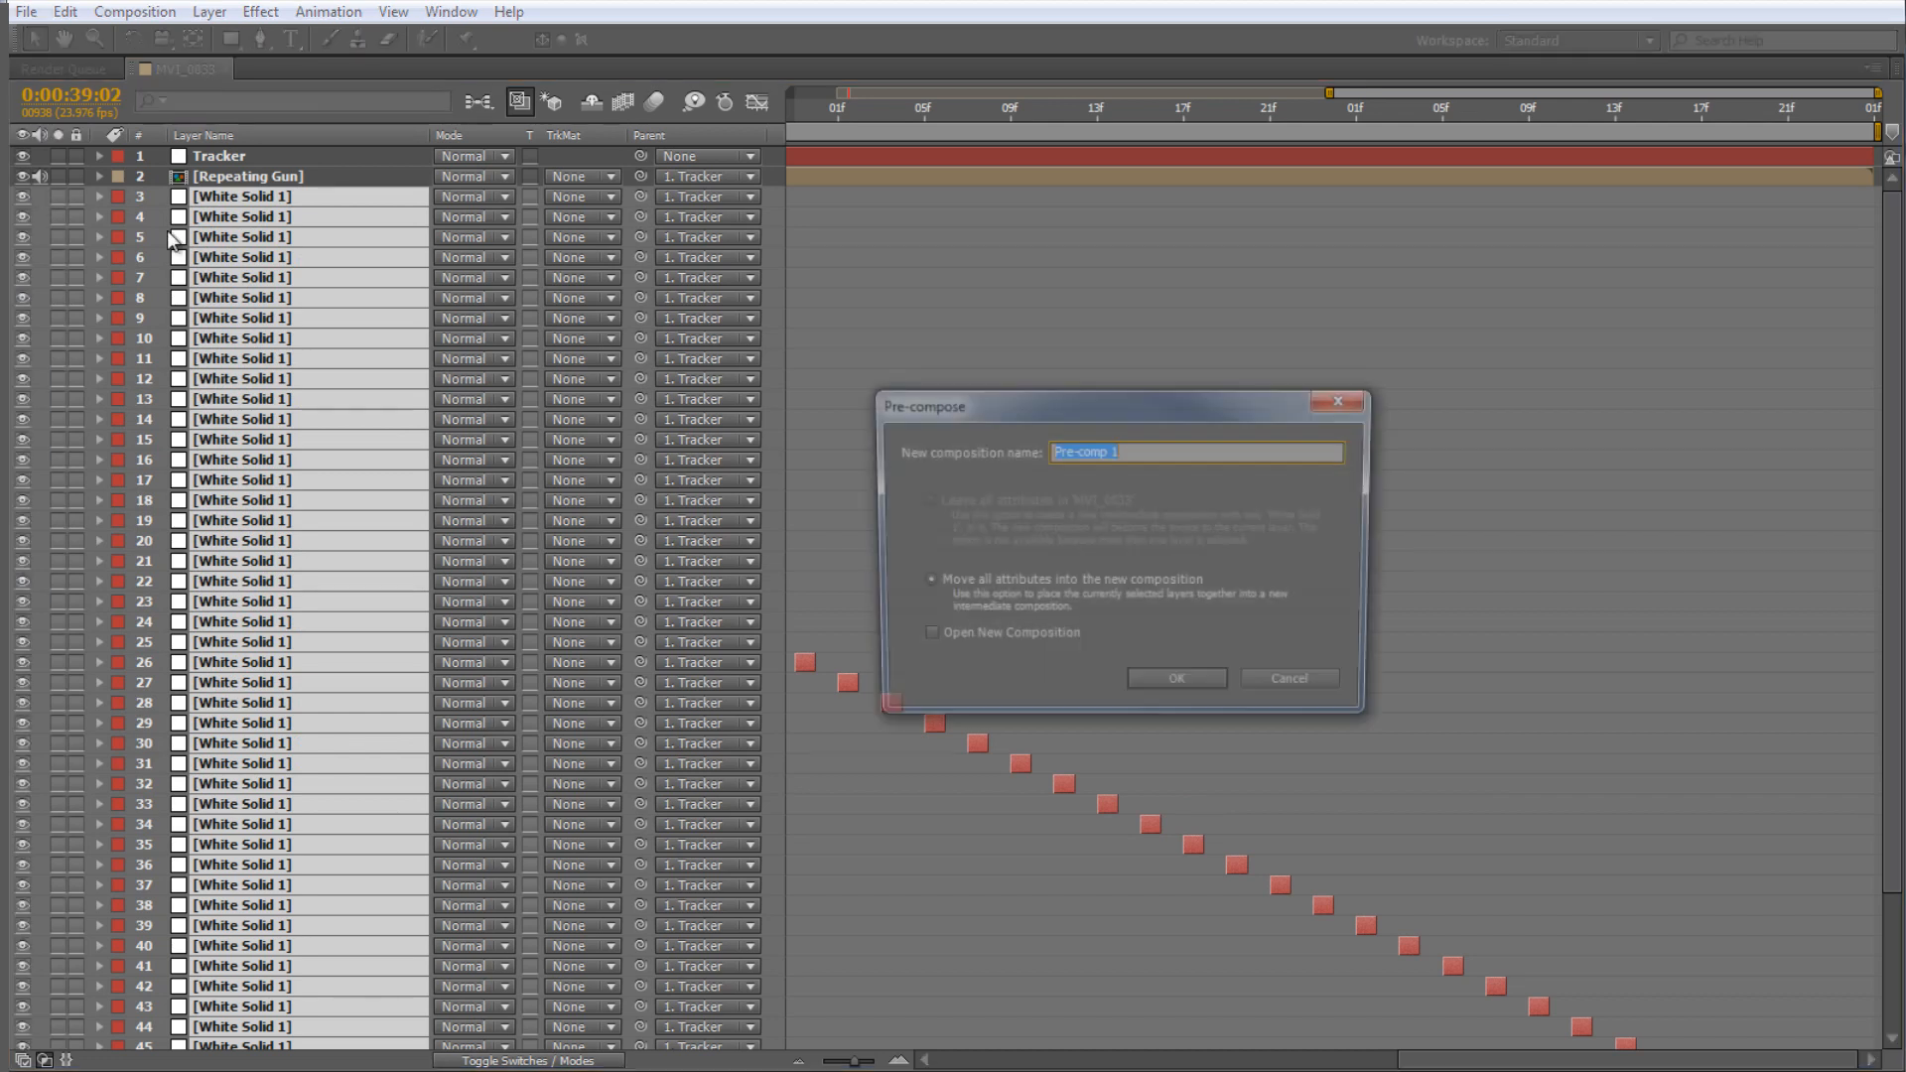
type("Gun Matte")
key("Return")
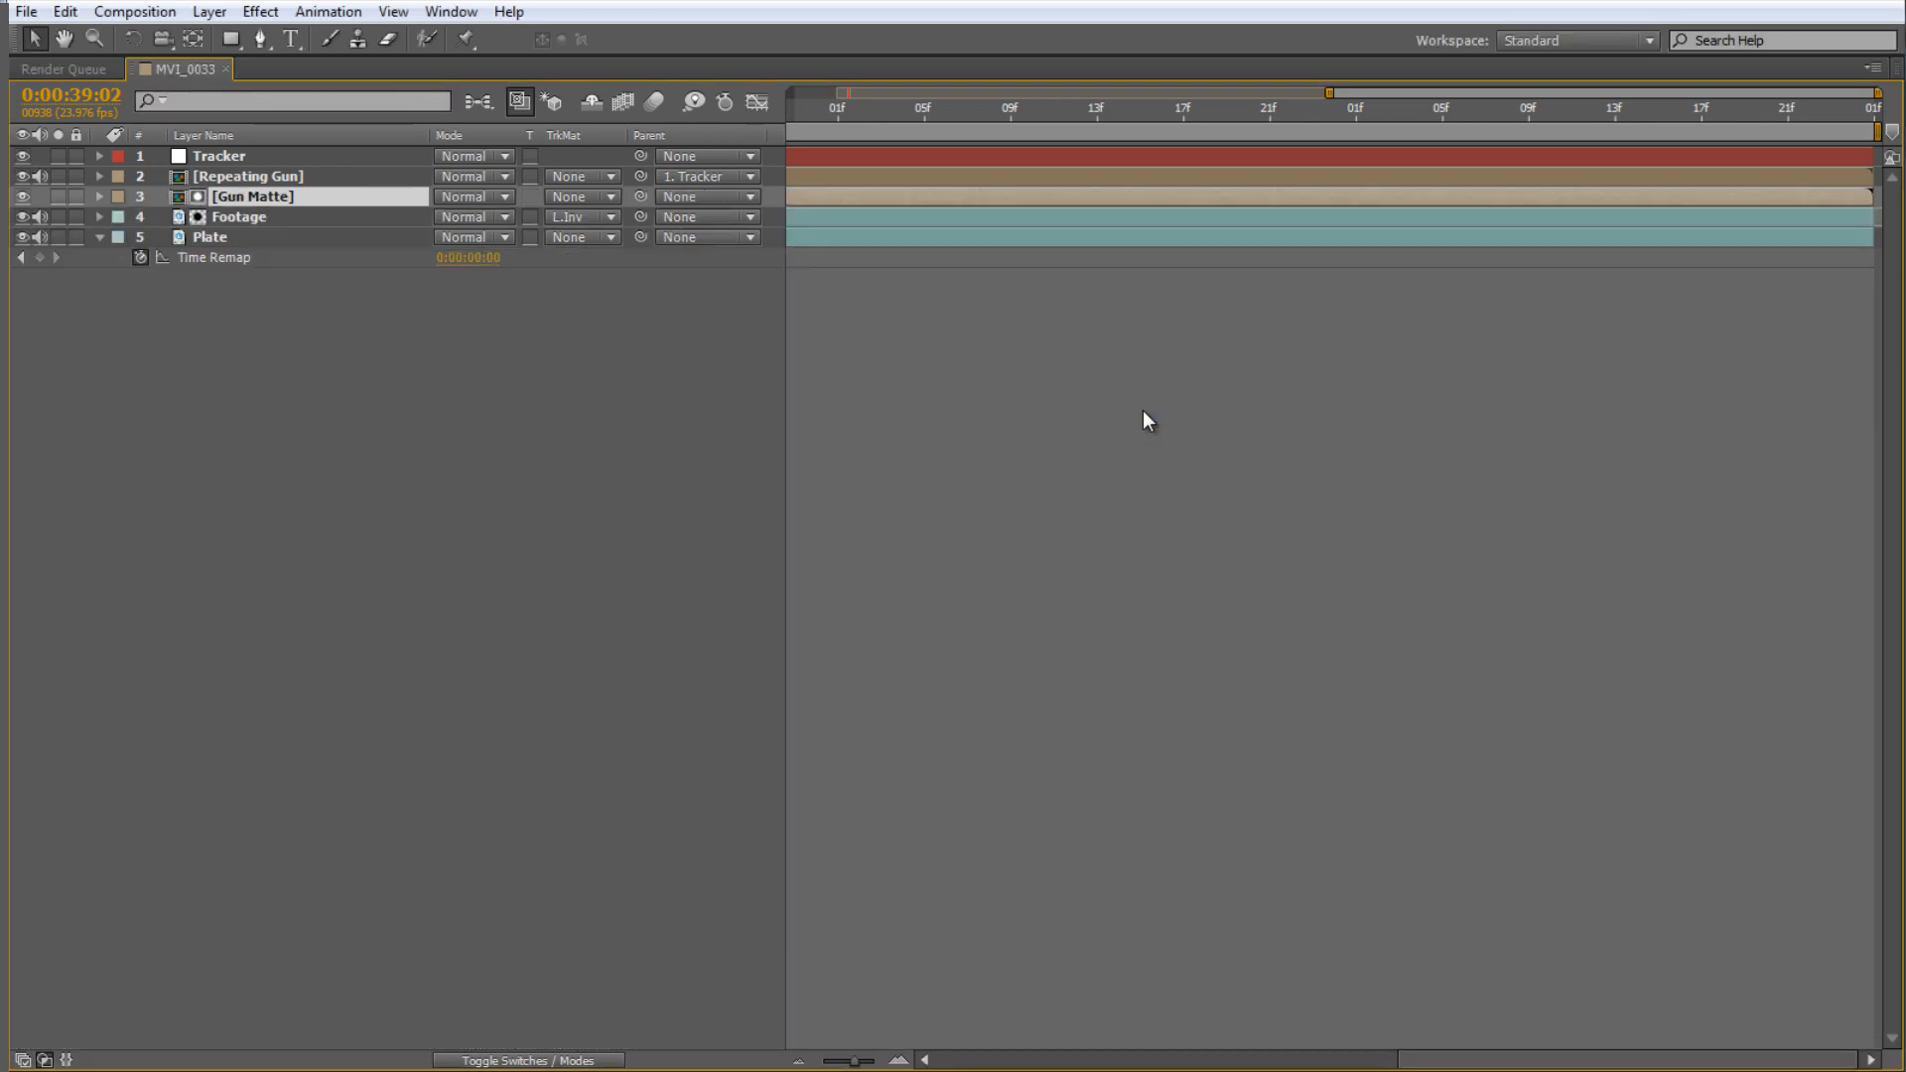
- Parent the Gun Matte layer to Tracker and show the composition's full time range
left_click_drag(639, 196, 268, 158)
key("grave")
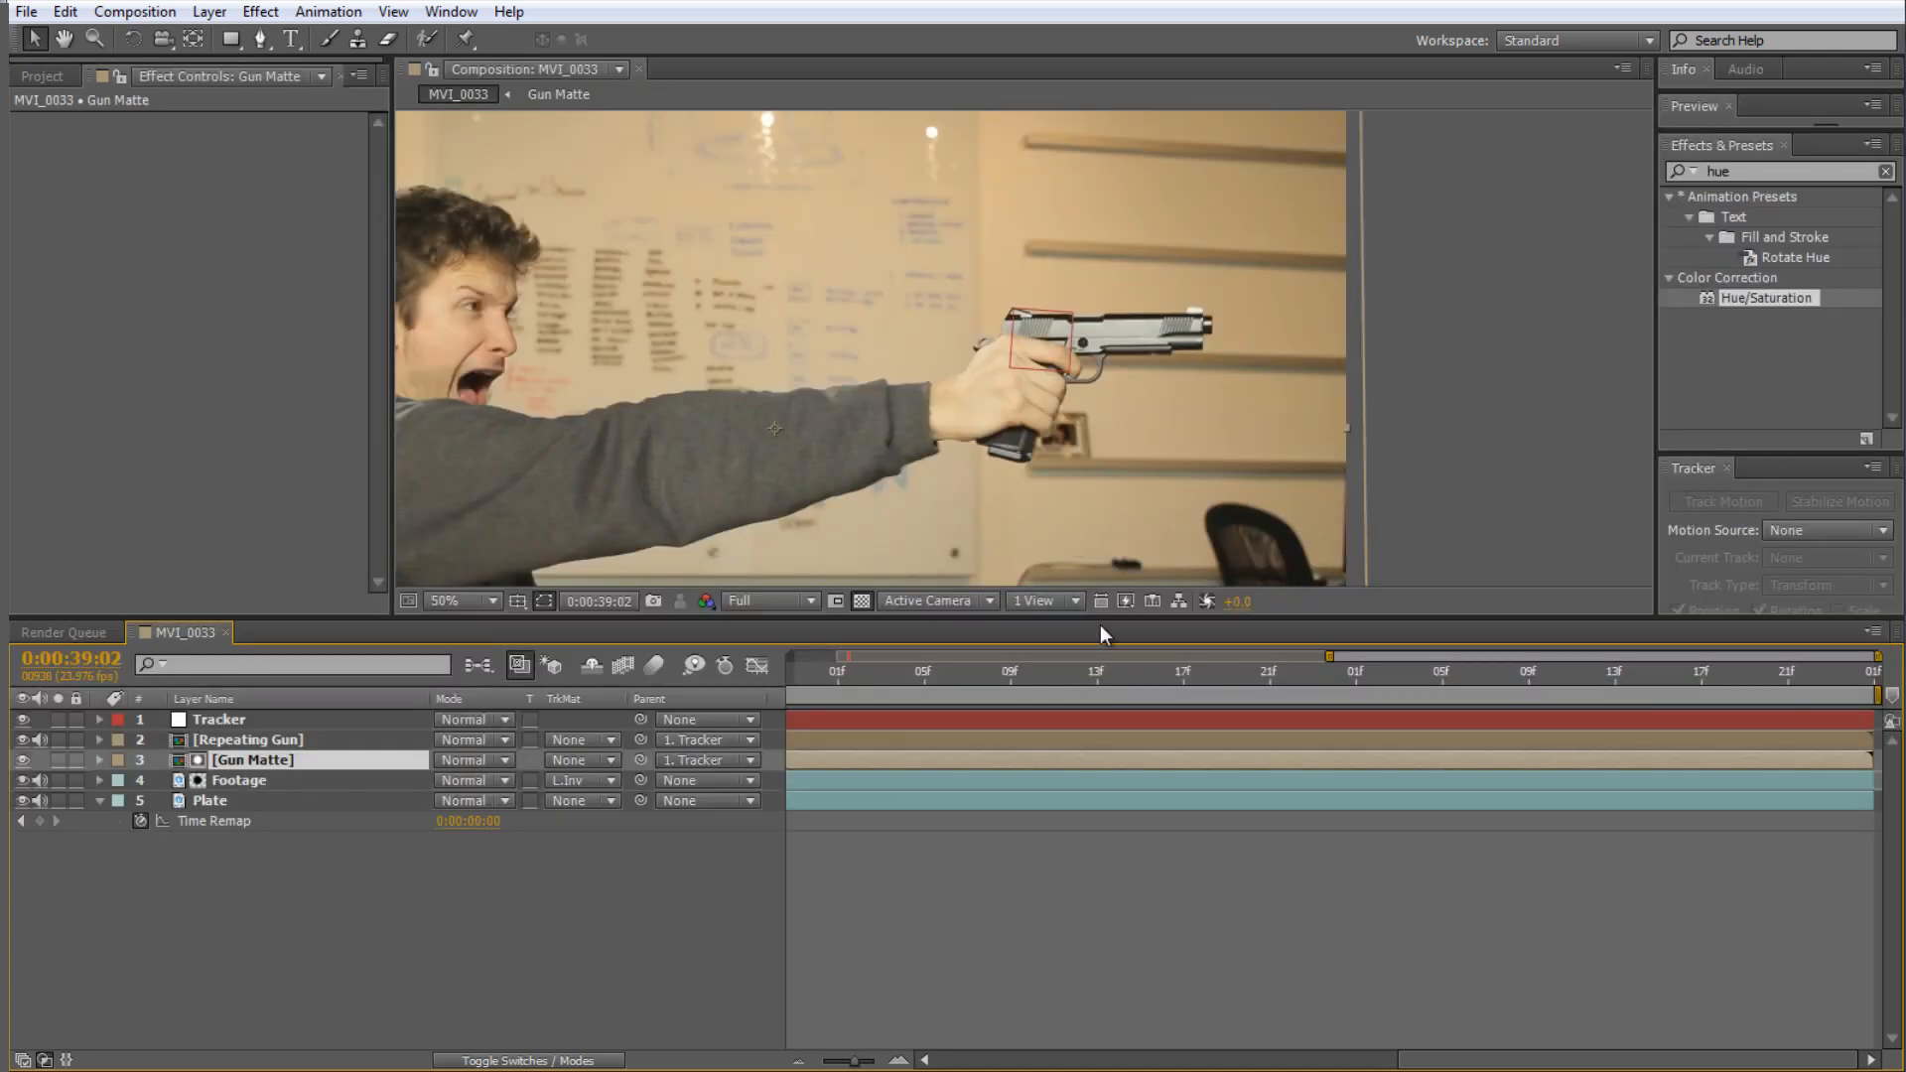
key("semicolon")
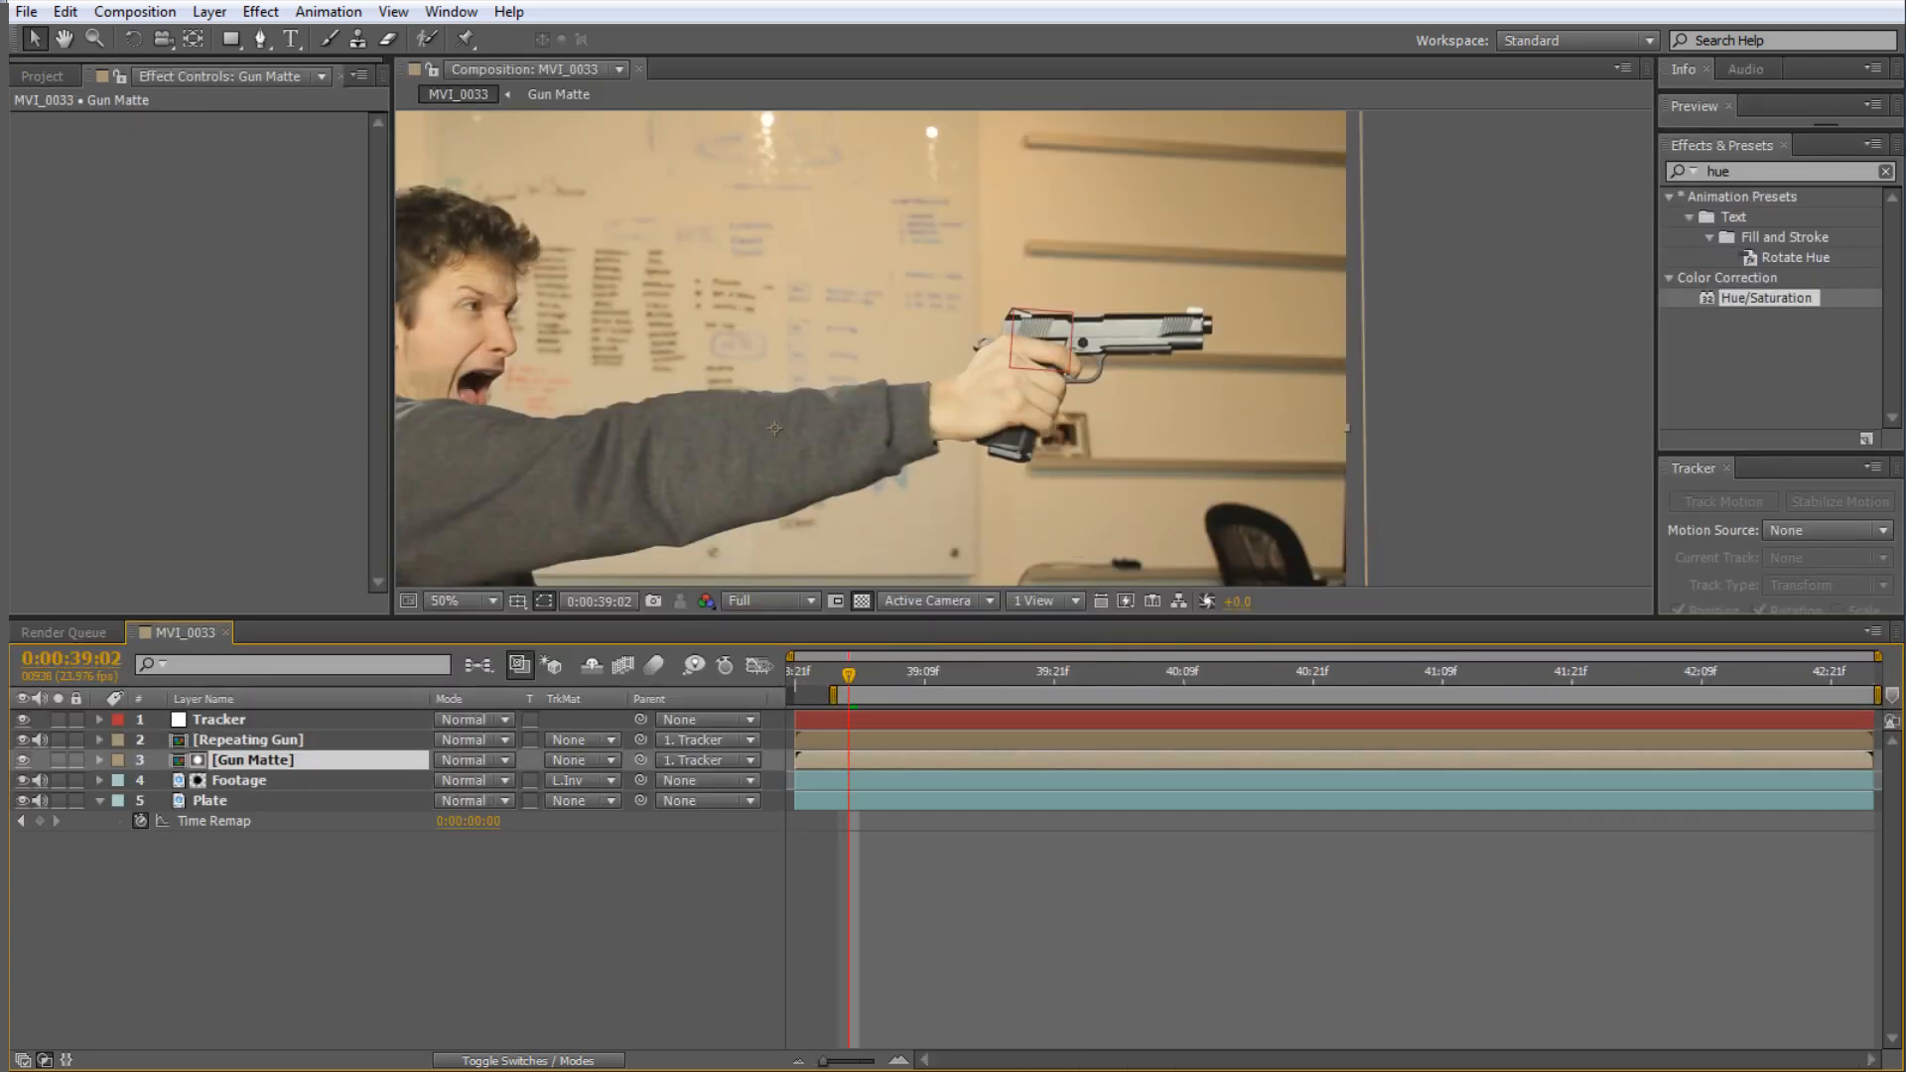
- Hide the Gun Matte layer and preview the repeating gun up to 0:00:40:01
left_click_drag(852, 673, 864, 673)
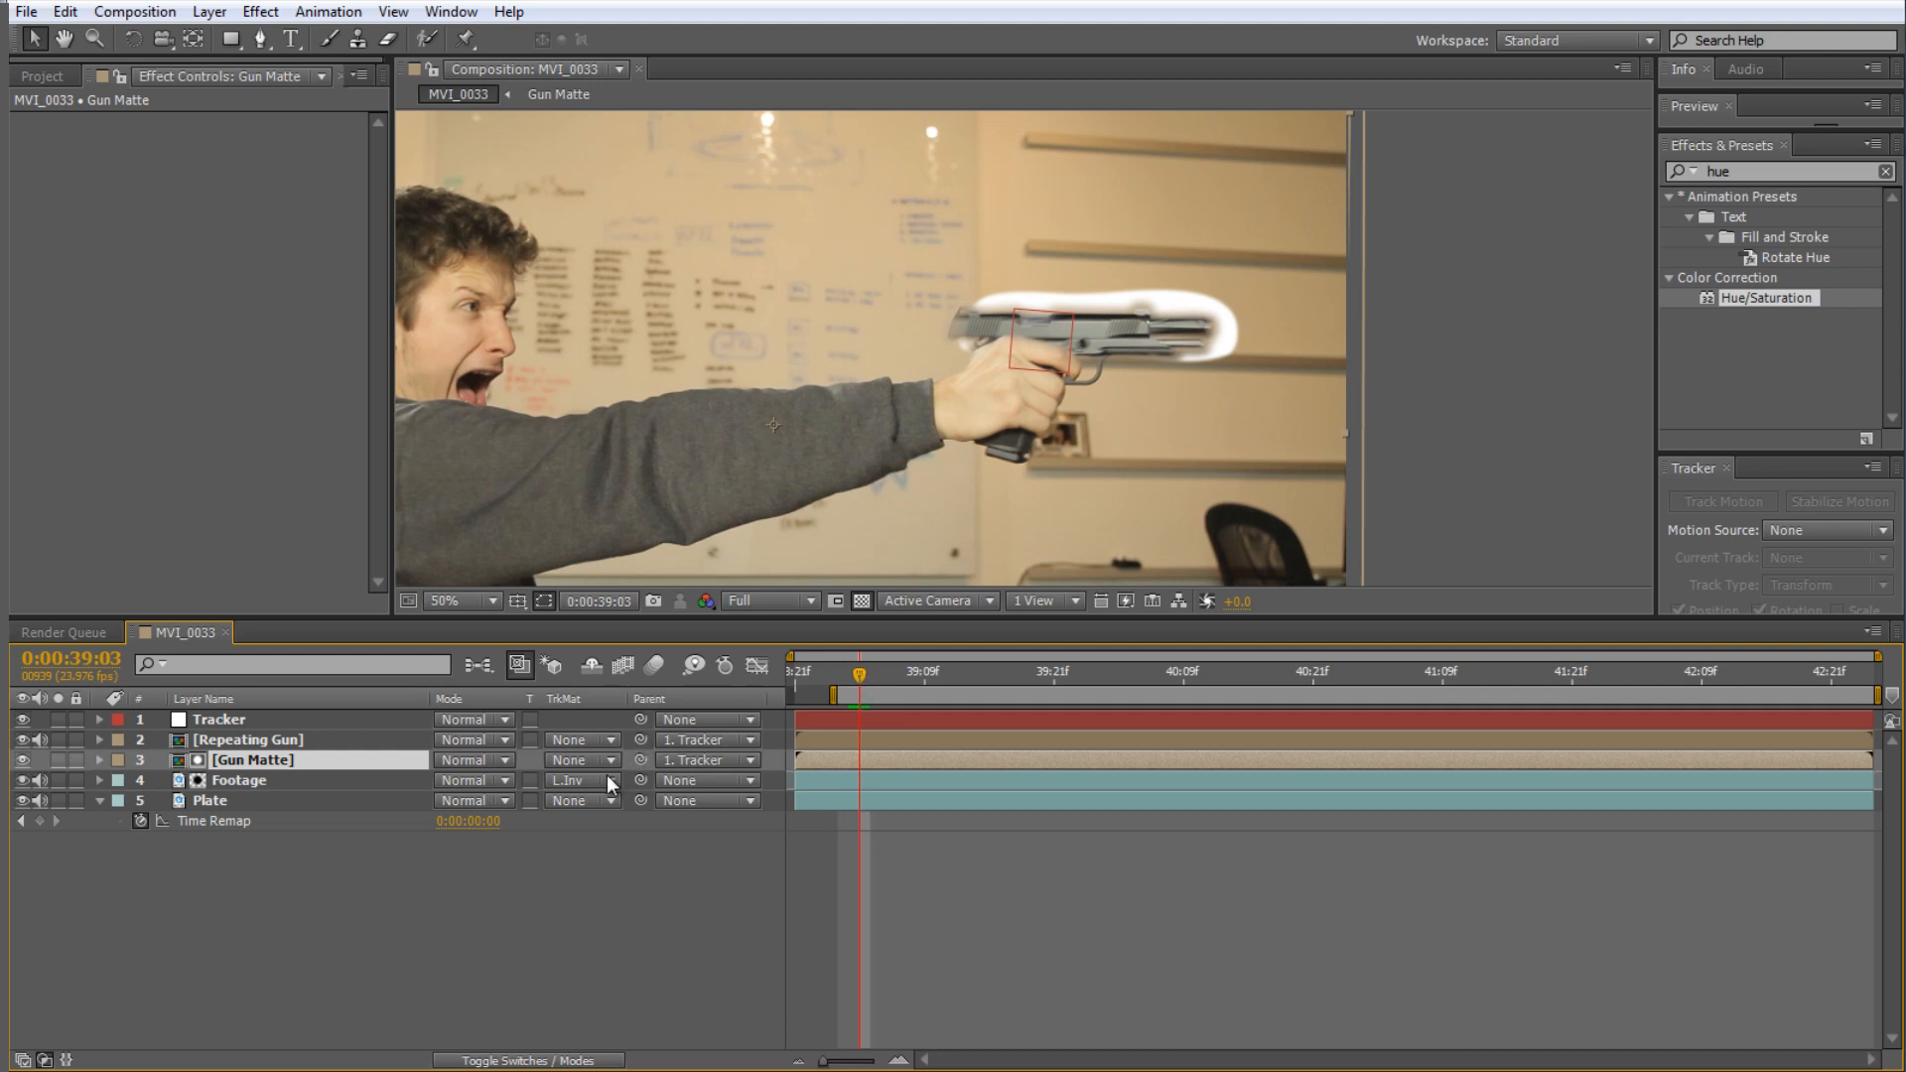
left_click(27, 757)
left_click(27, 756)
left_click(24, 759)
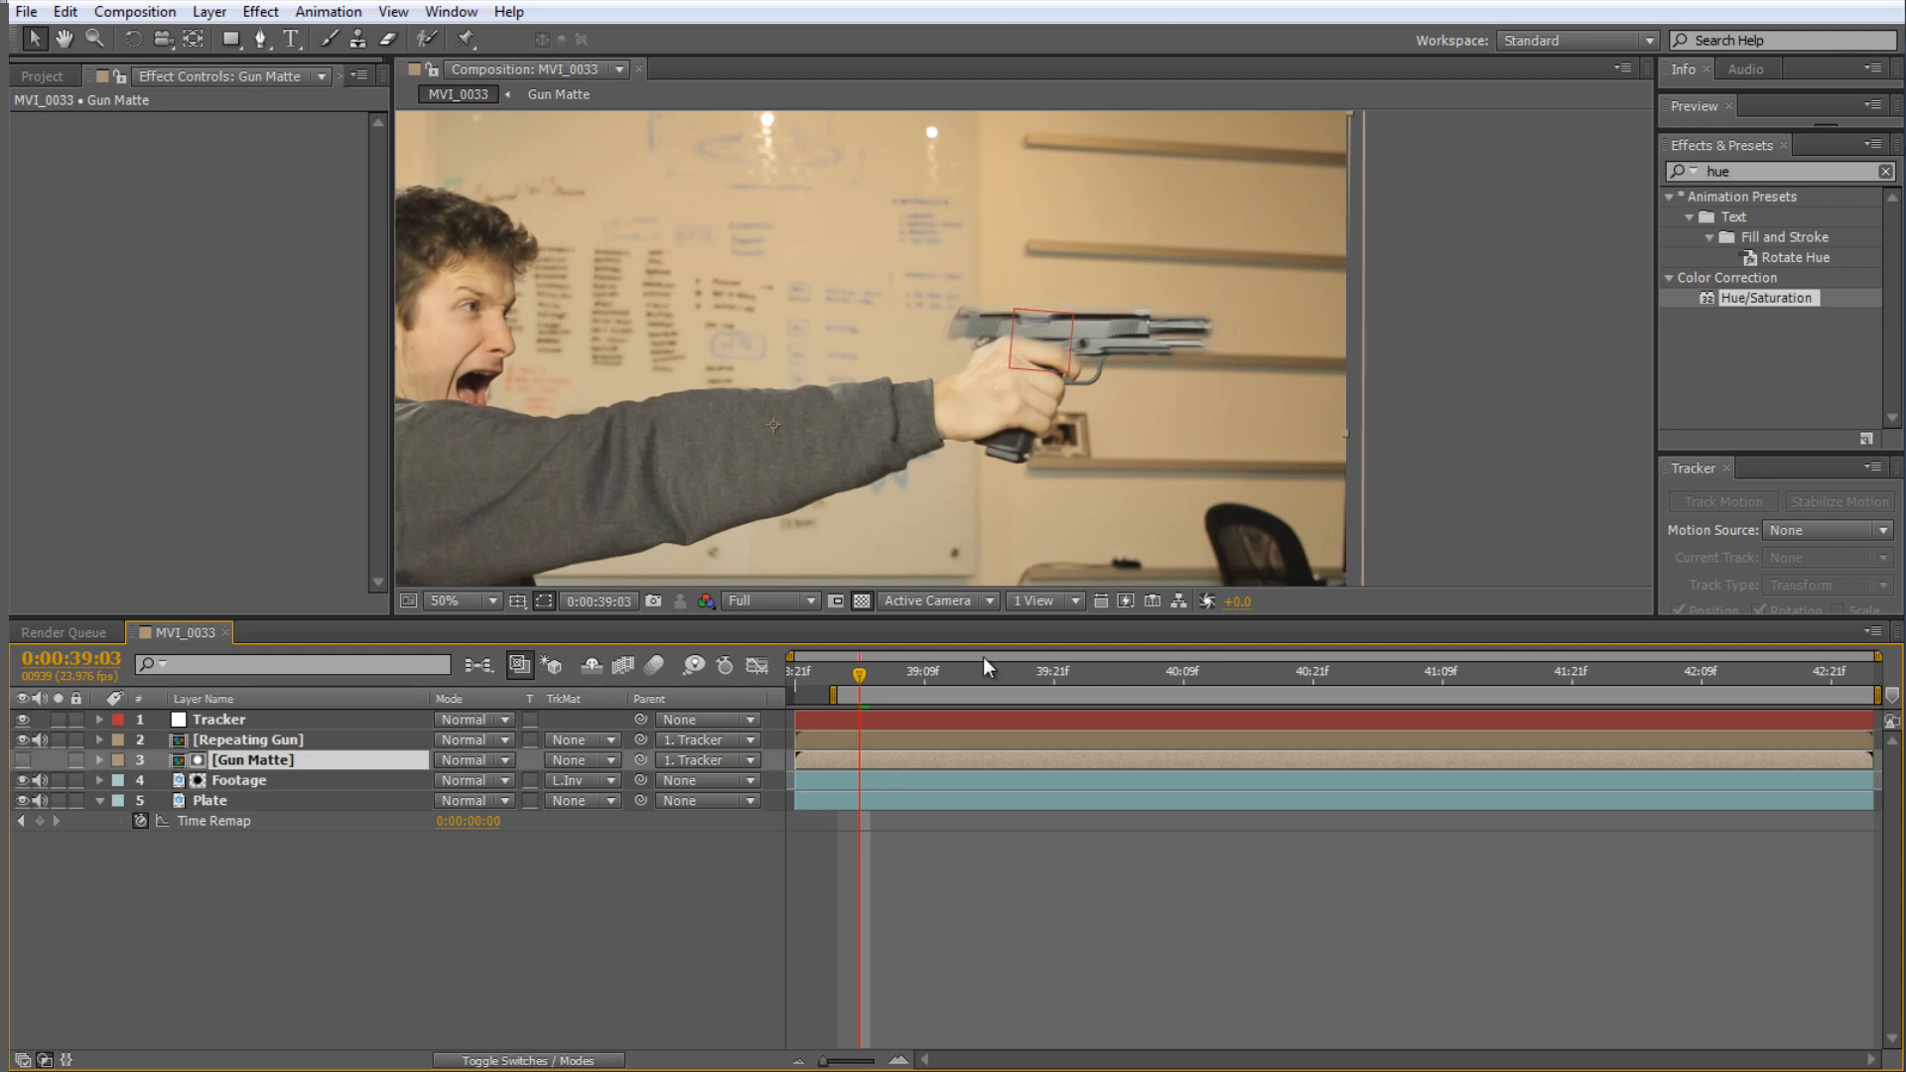
left_click_drag(864, 670, 1096, 675)
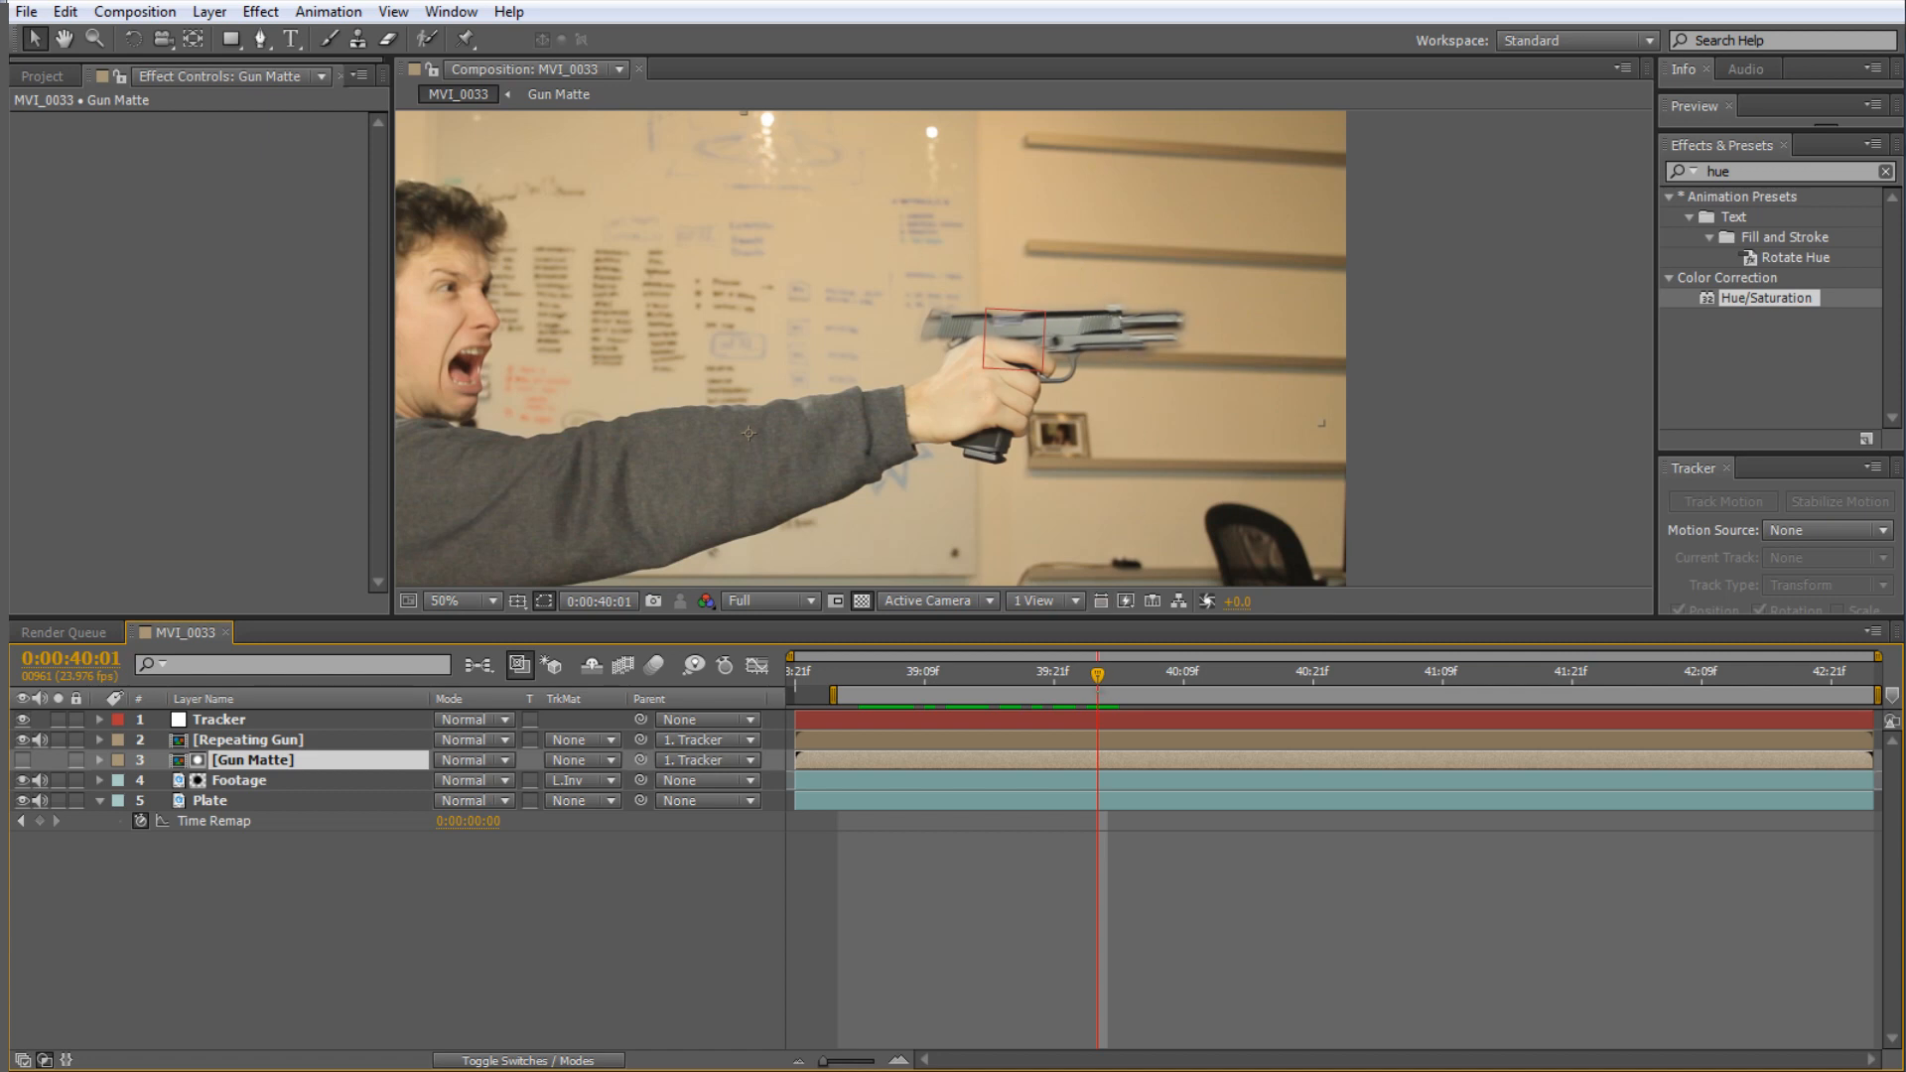
- Add 45Cal_03.mov from the project as the top layer of MVI_0033 and review it up to 0:00:39:08
mouse_move(1099, 677)
left_mouse_down()
mouse_move(918, 685)
mouse_move(1108, 677)
left_mouse_up()
scroll(933, 159, "down", 2)
left_click(843, 308)
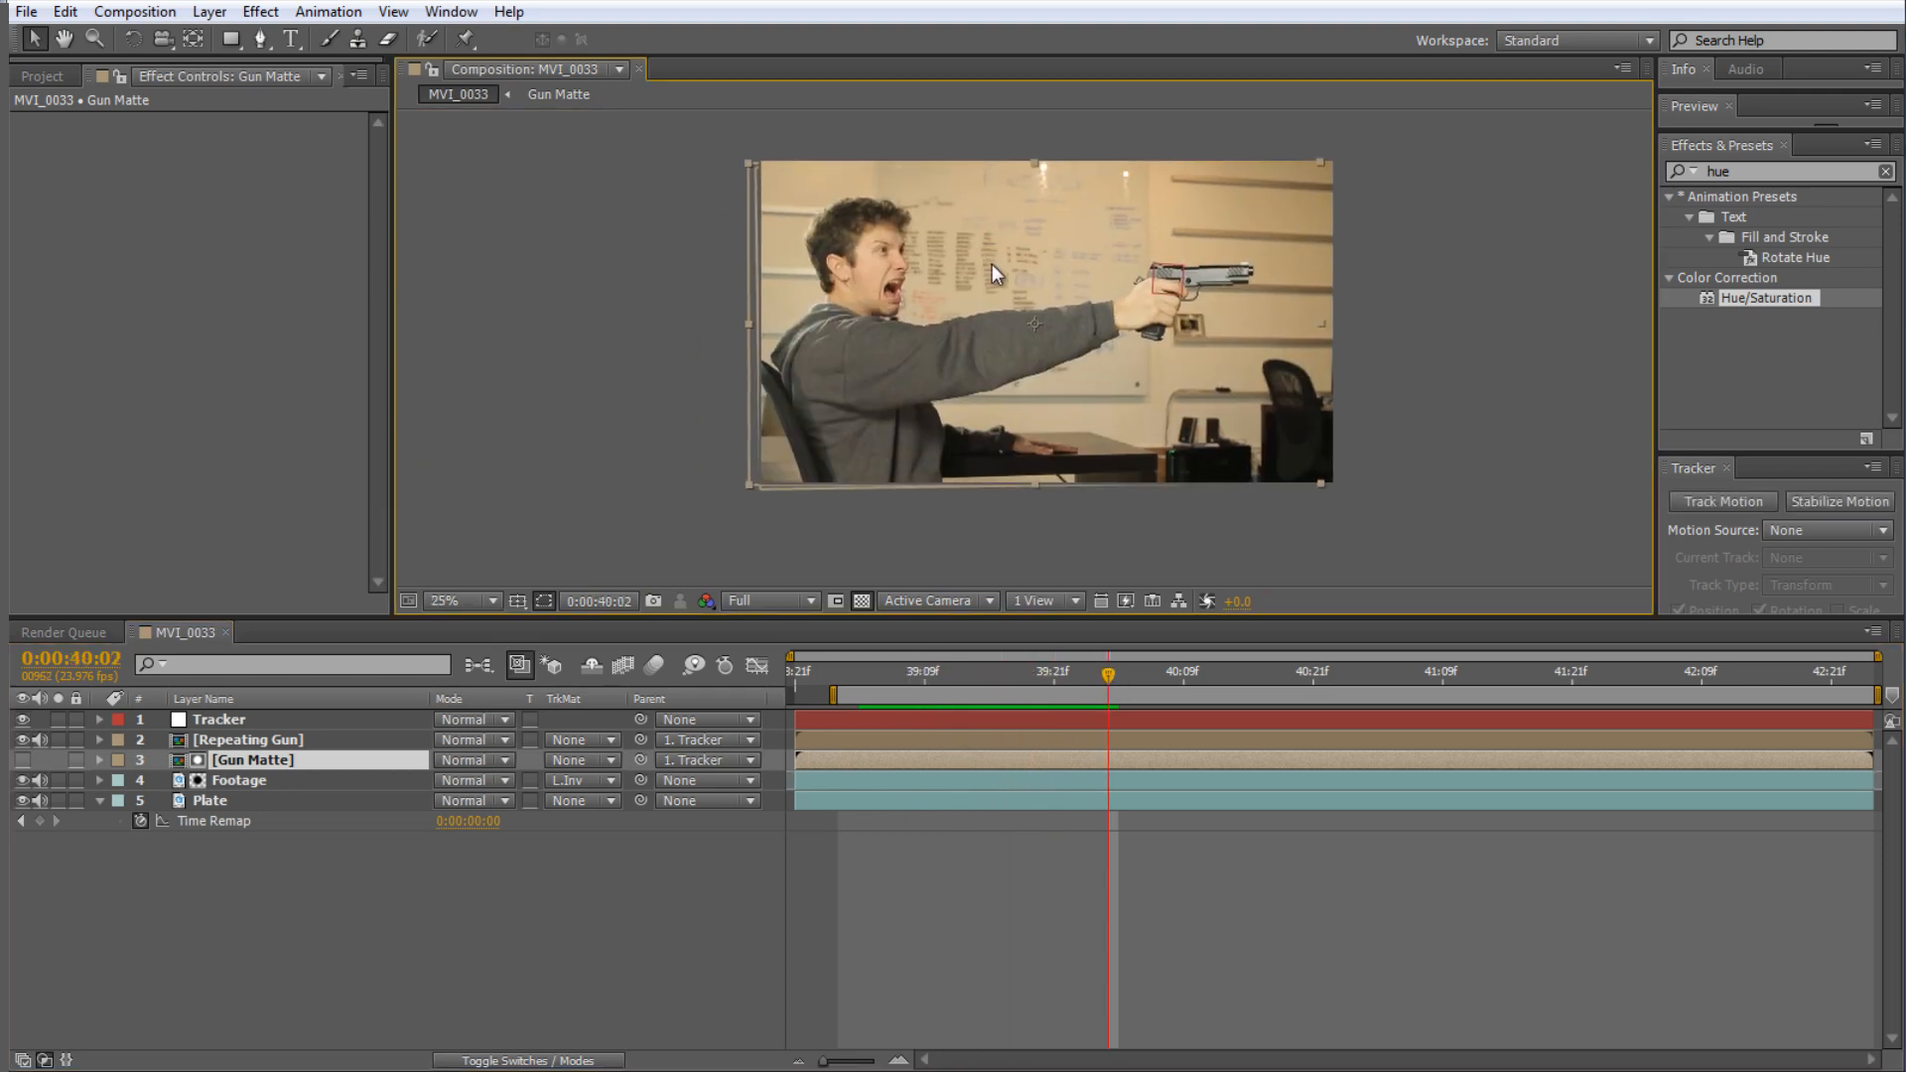
left_click(42, 75)
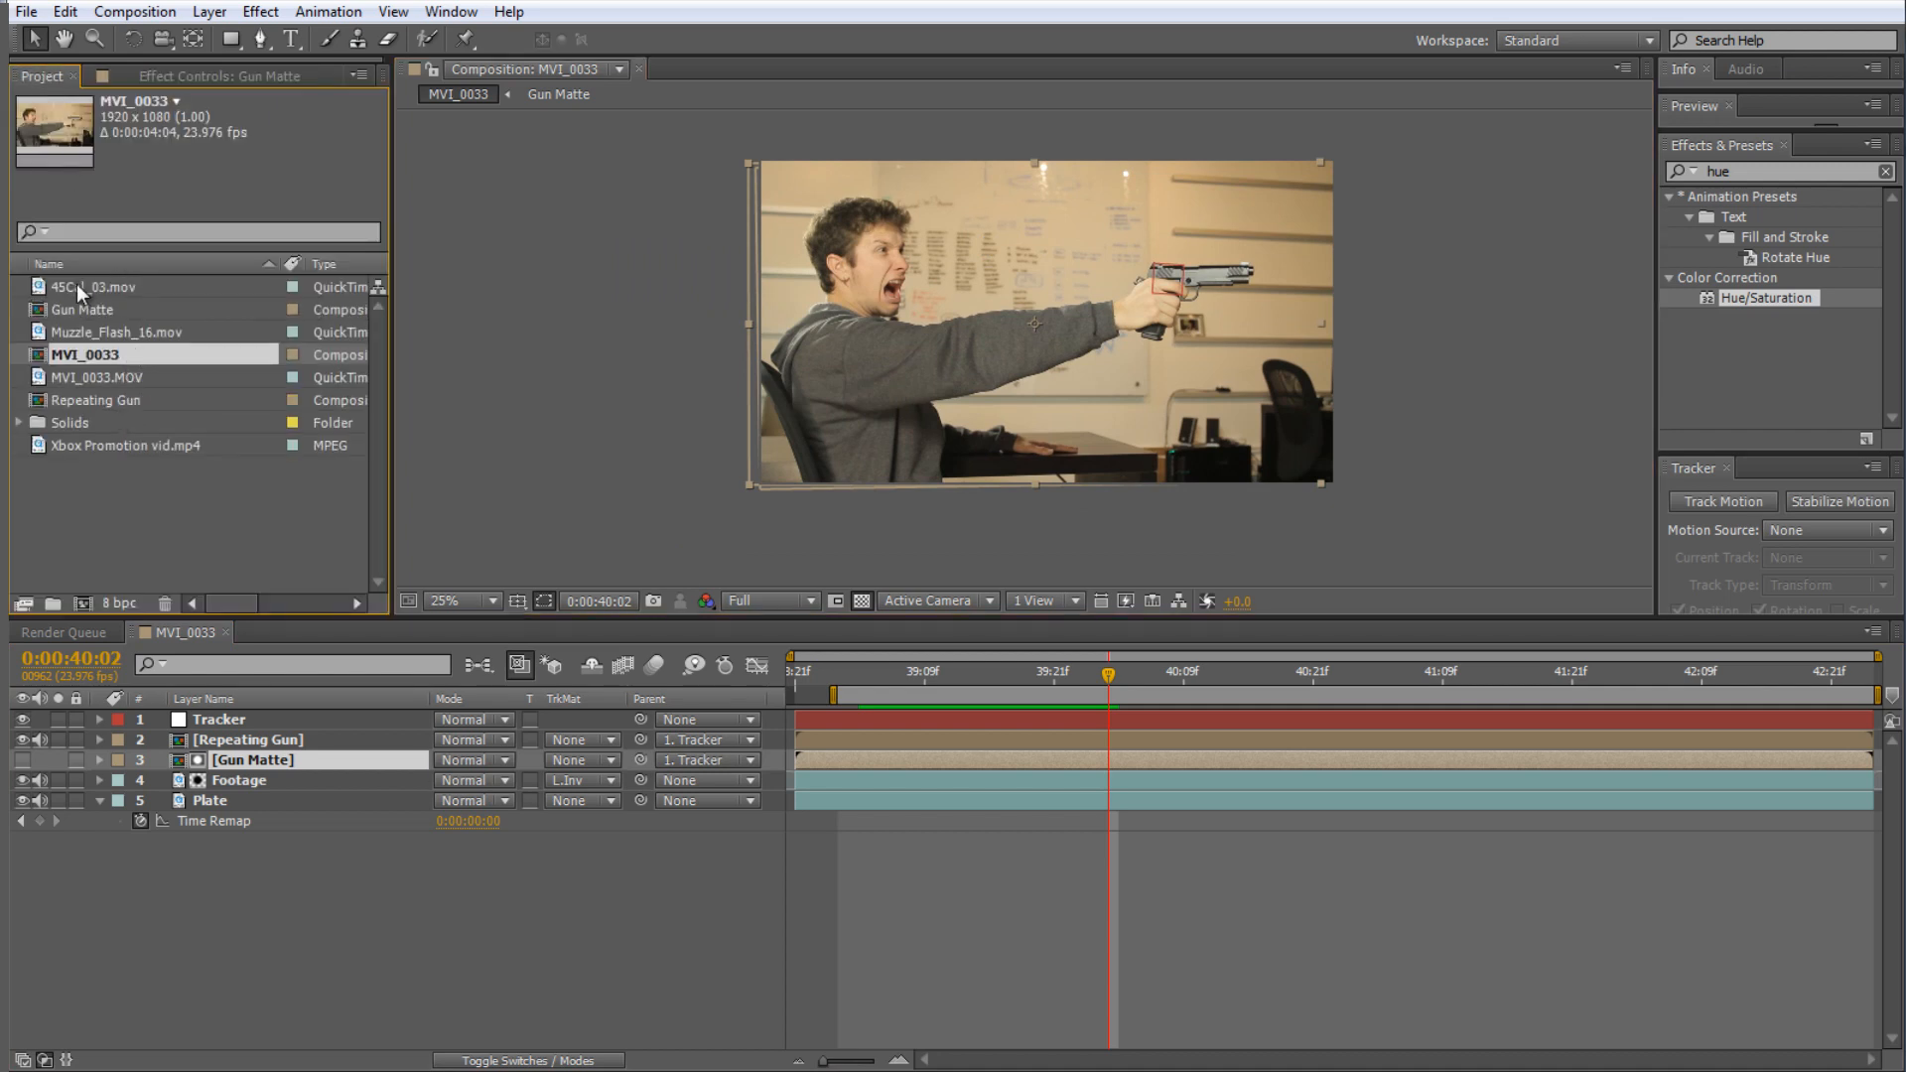
left_click_drag(75, 284, 253, 713)
left_click_drag(864, 728, 915, 682)
- Time-reverse the 45Cal_03.mov layer, review the casing's spin, and shift the layer to start at the composition's beginning
right_click(957, 721)
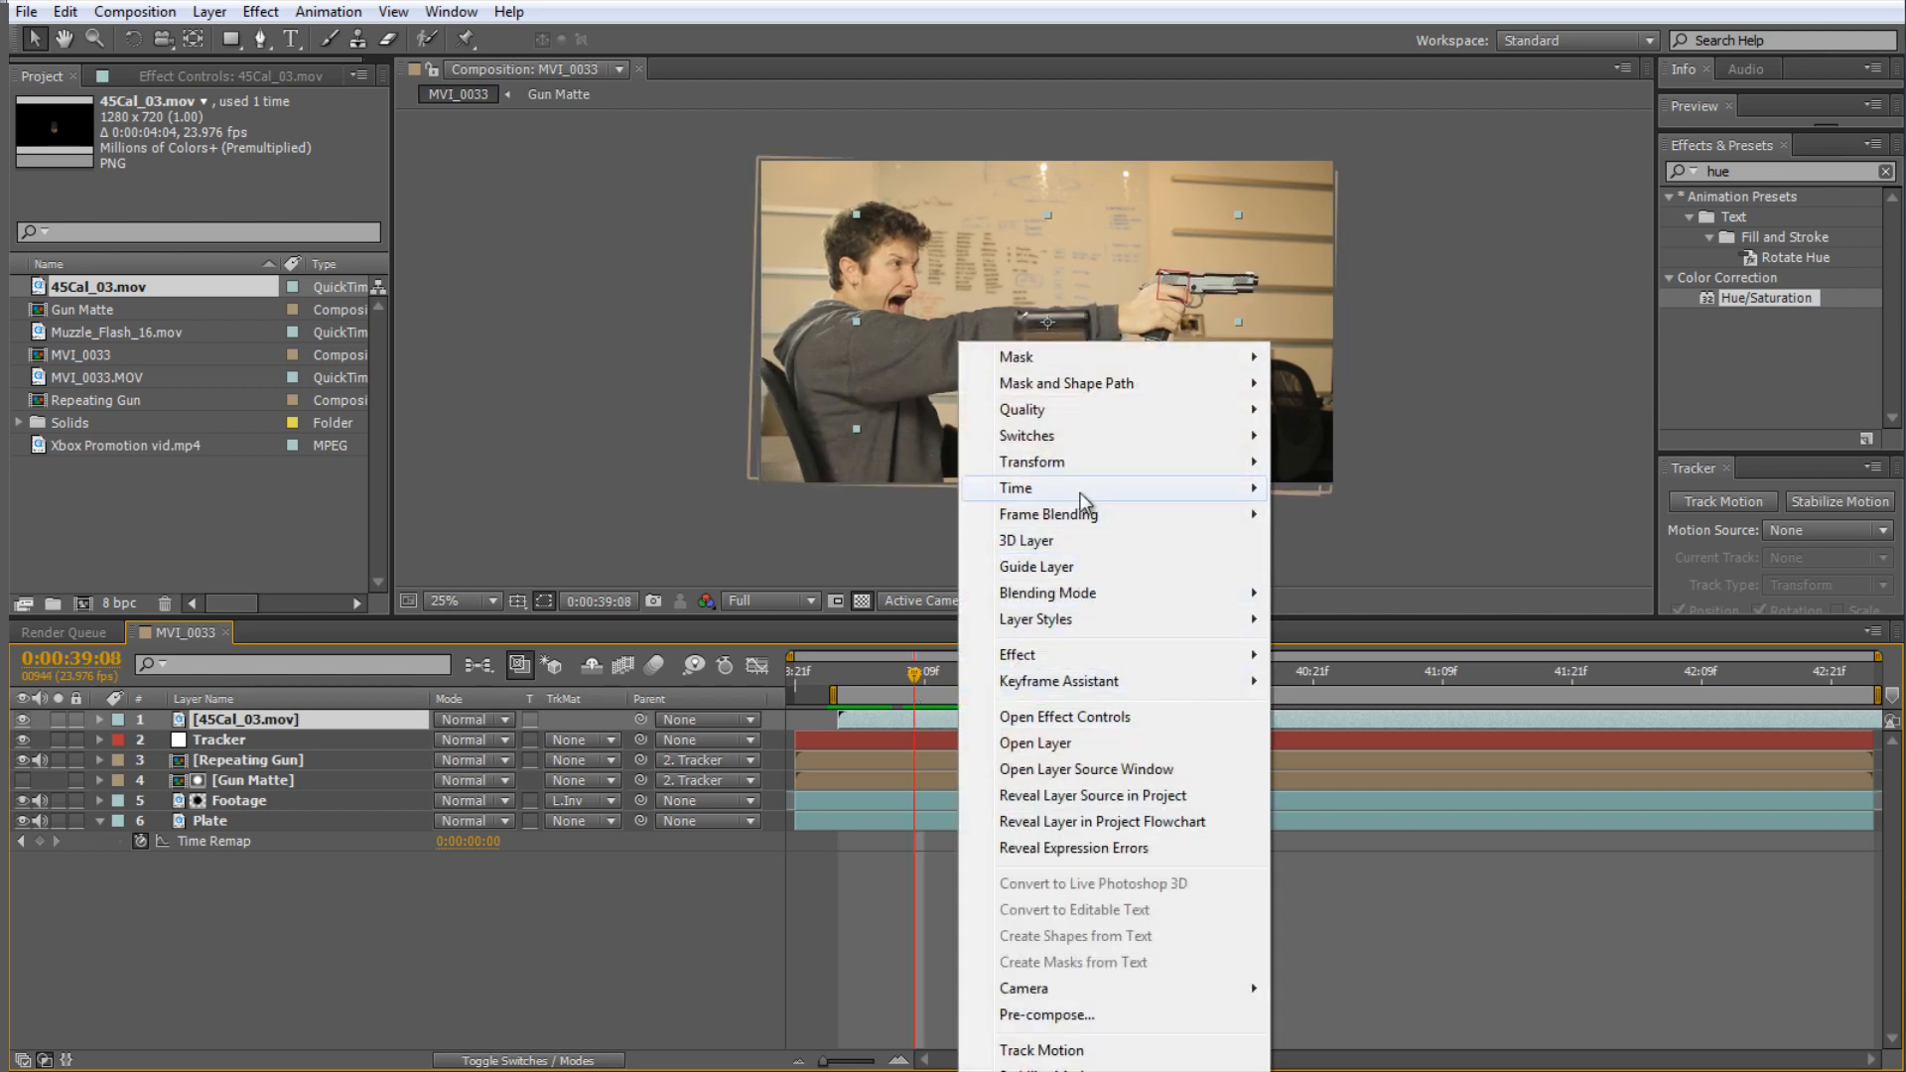
mouse_move(1071, 501)
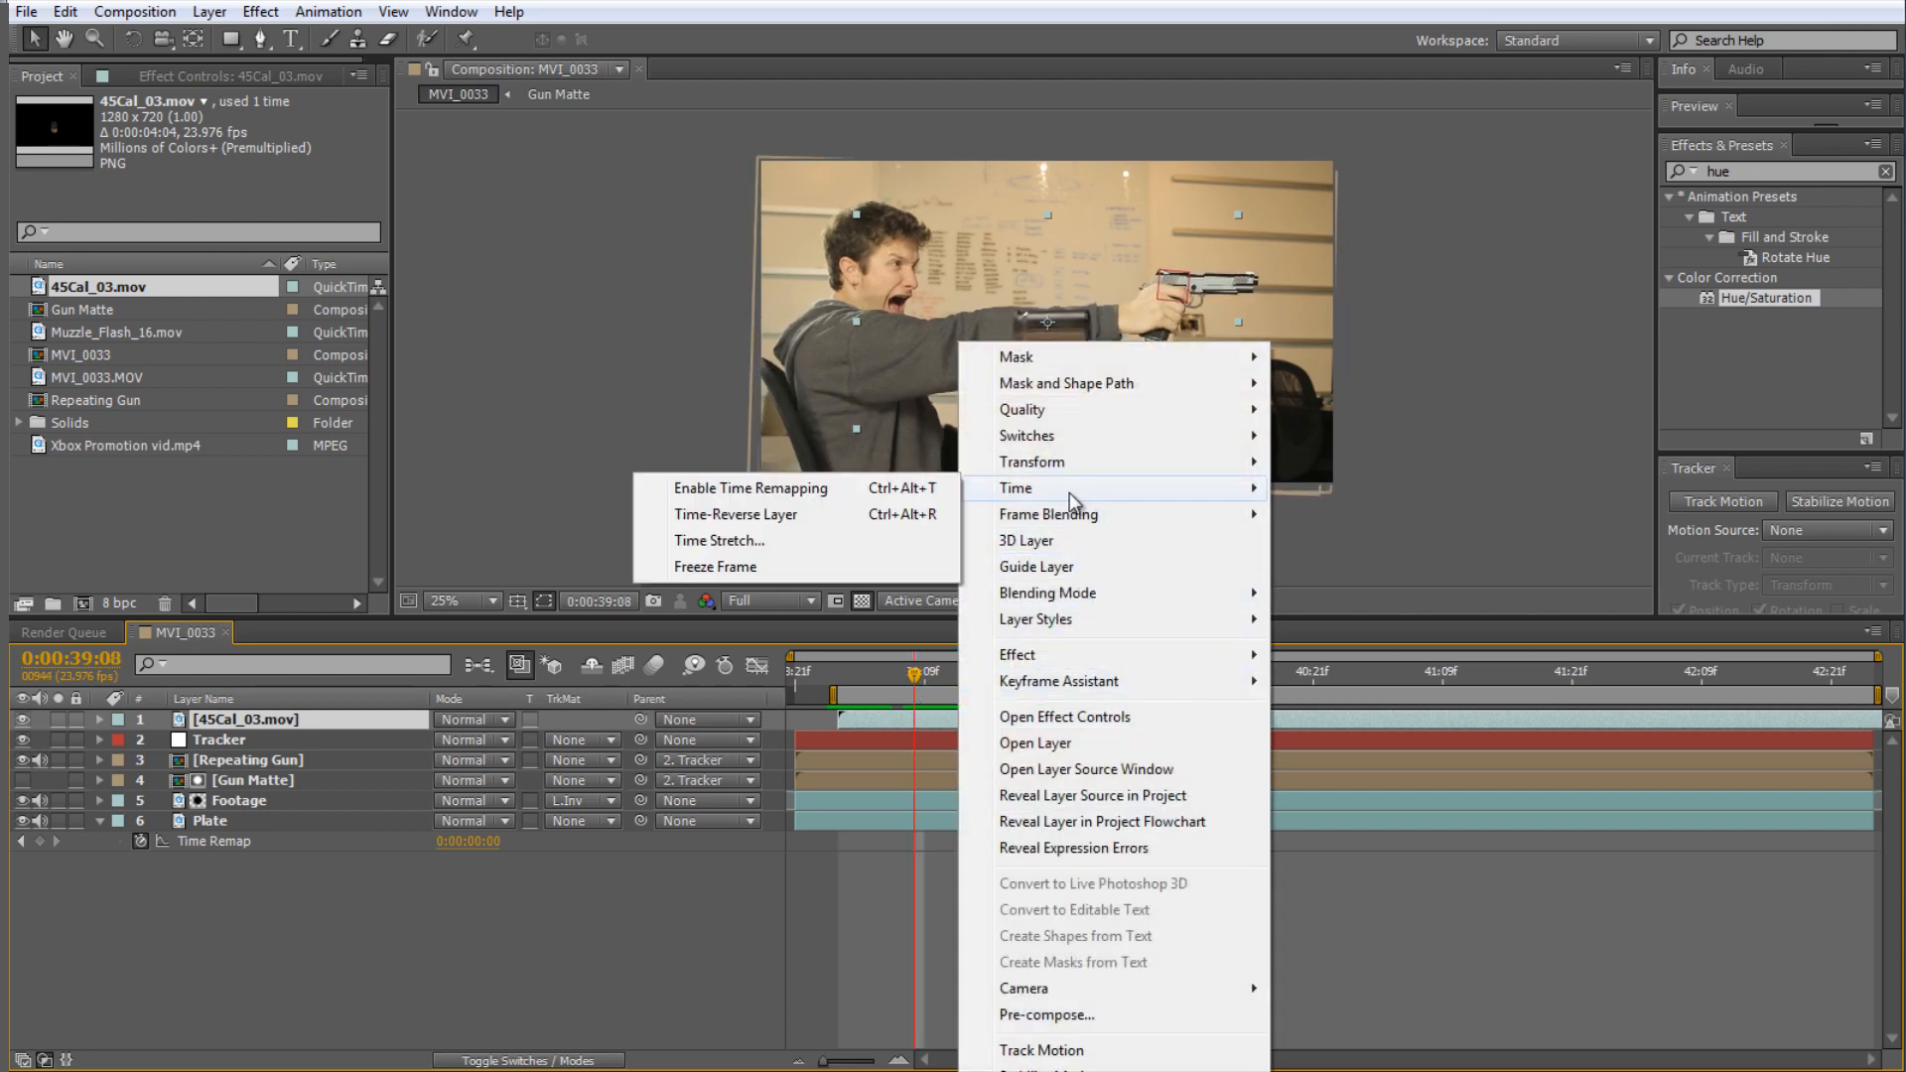
left_click(792, 518)
left_click_drag(921, 681, 972, 685)
left_click_drag(978, 683, 1011, 677)
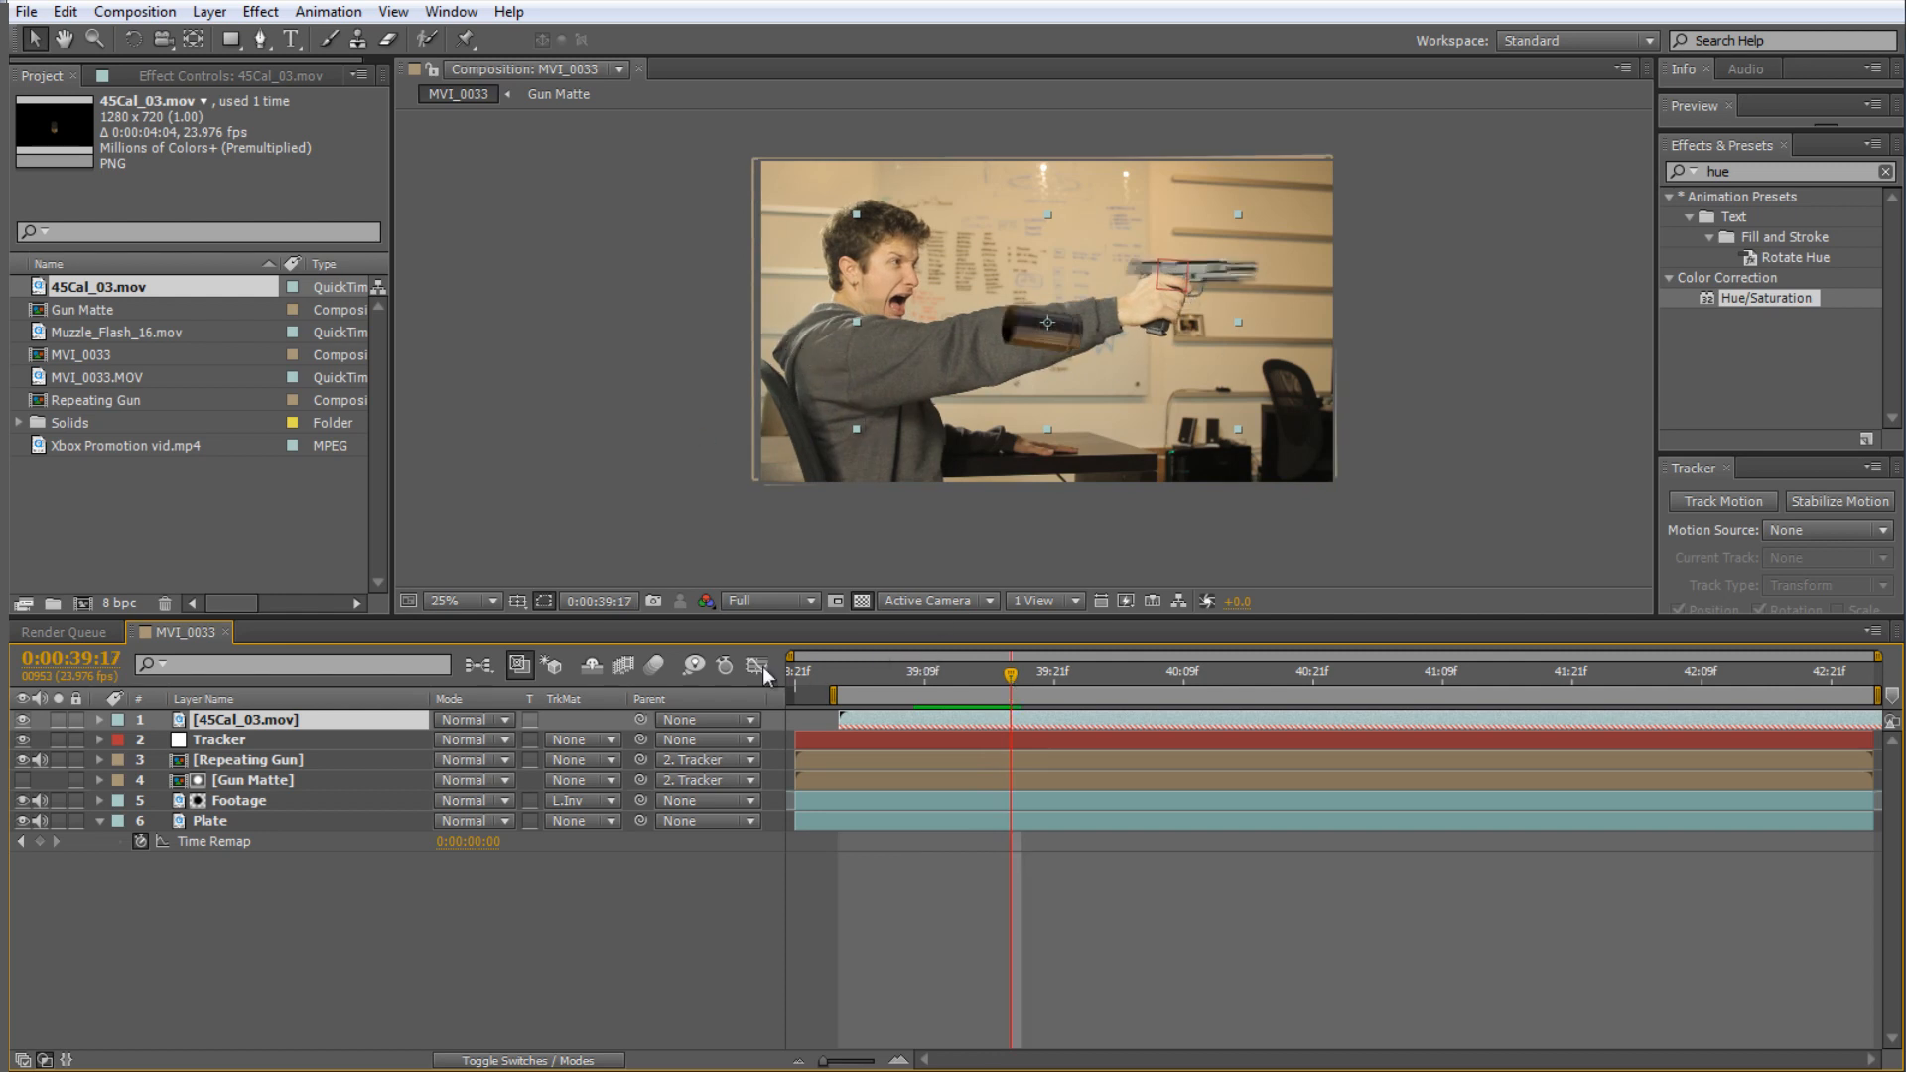
left_click_drag(885, 676, 827, 725)
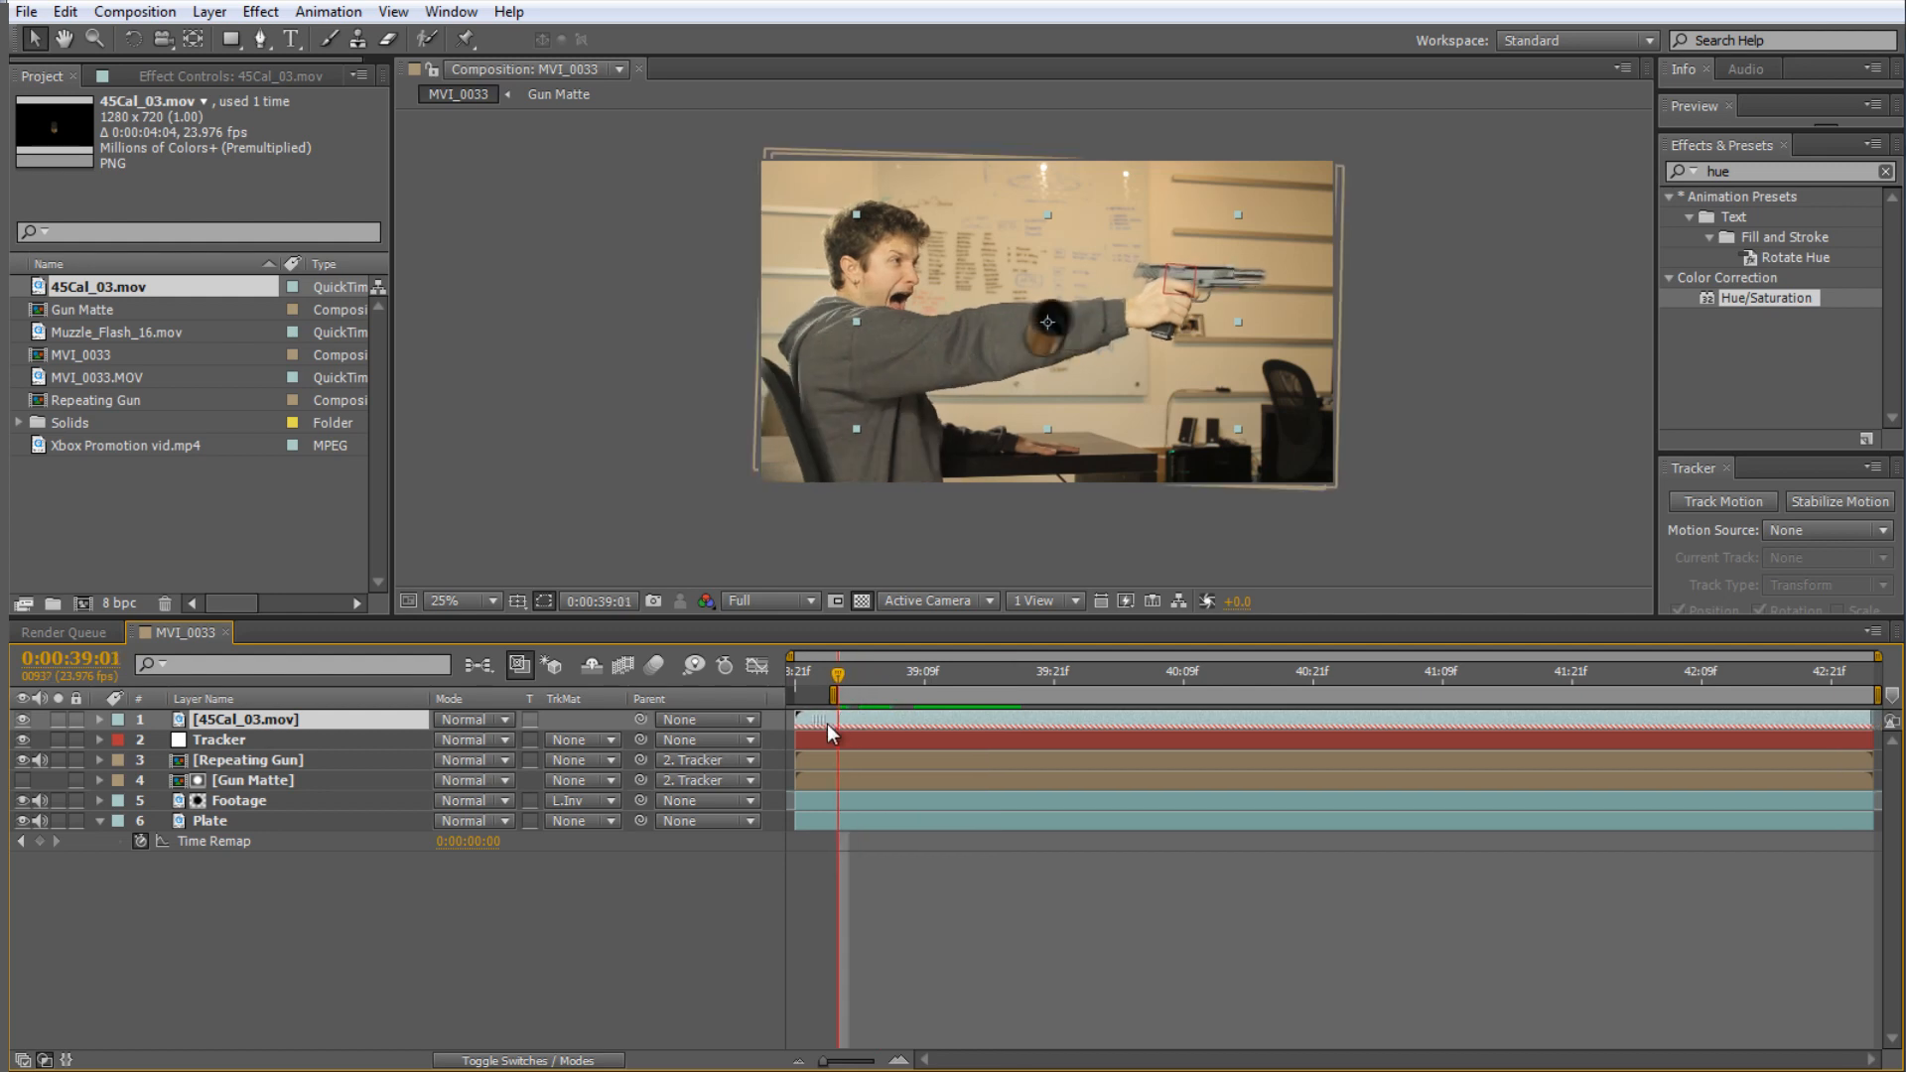
- Pre-compose 45Cal_03.mov as Casing with all attributes moved into it, and place it beneath the Plate layer
key("ctrl+shift+c")
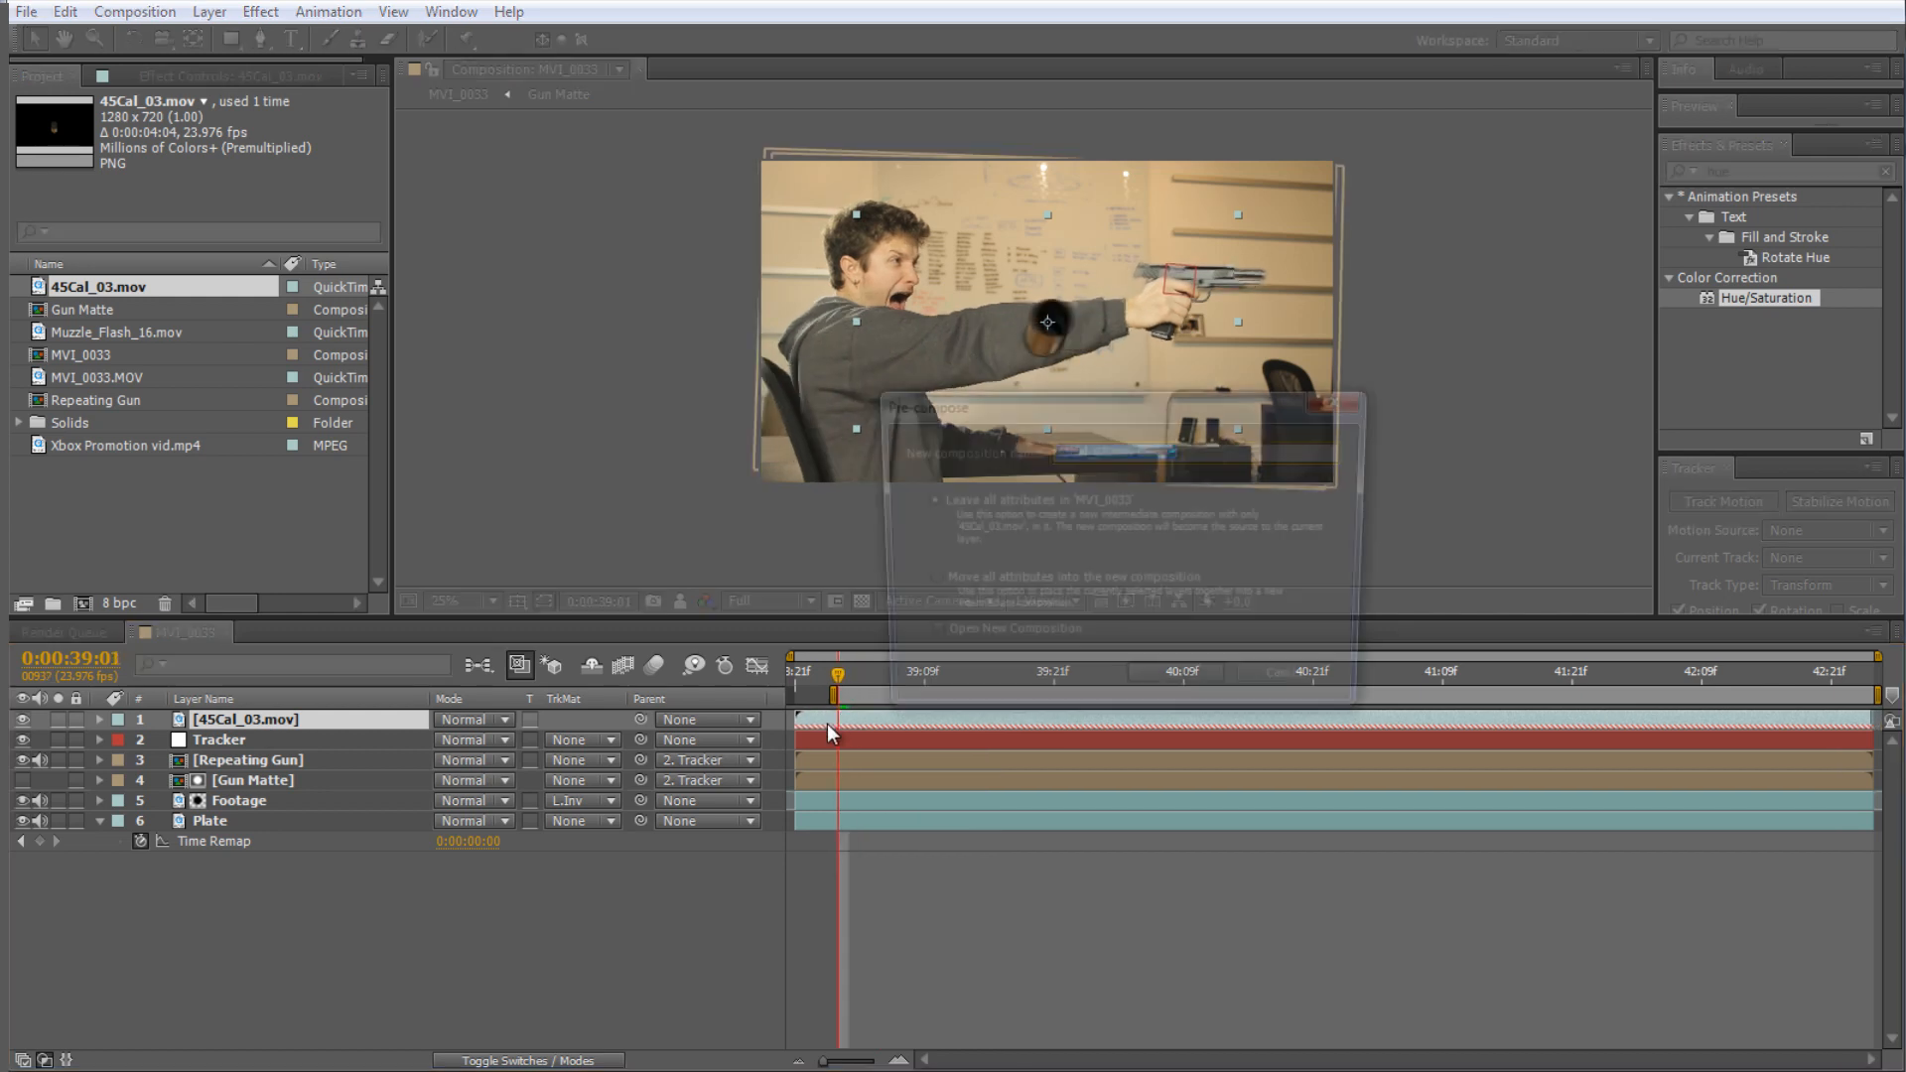
left_click(945, 582)
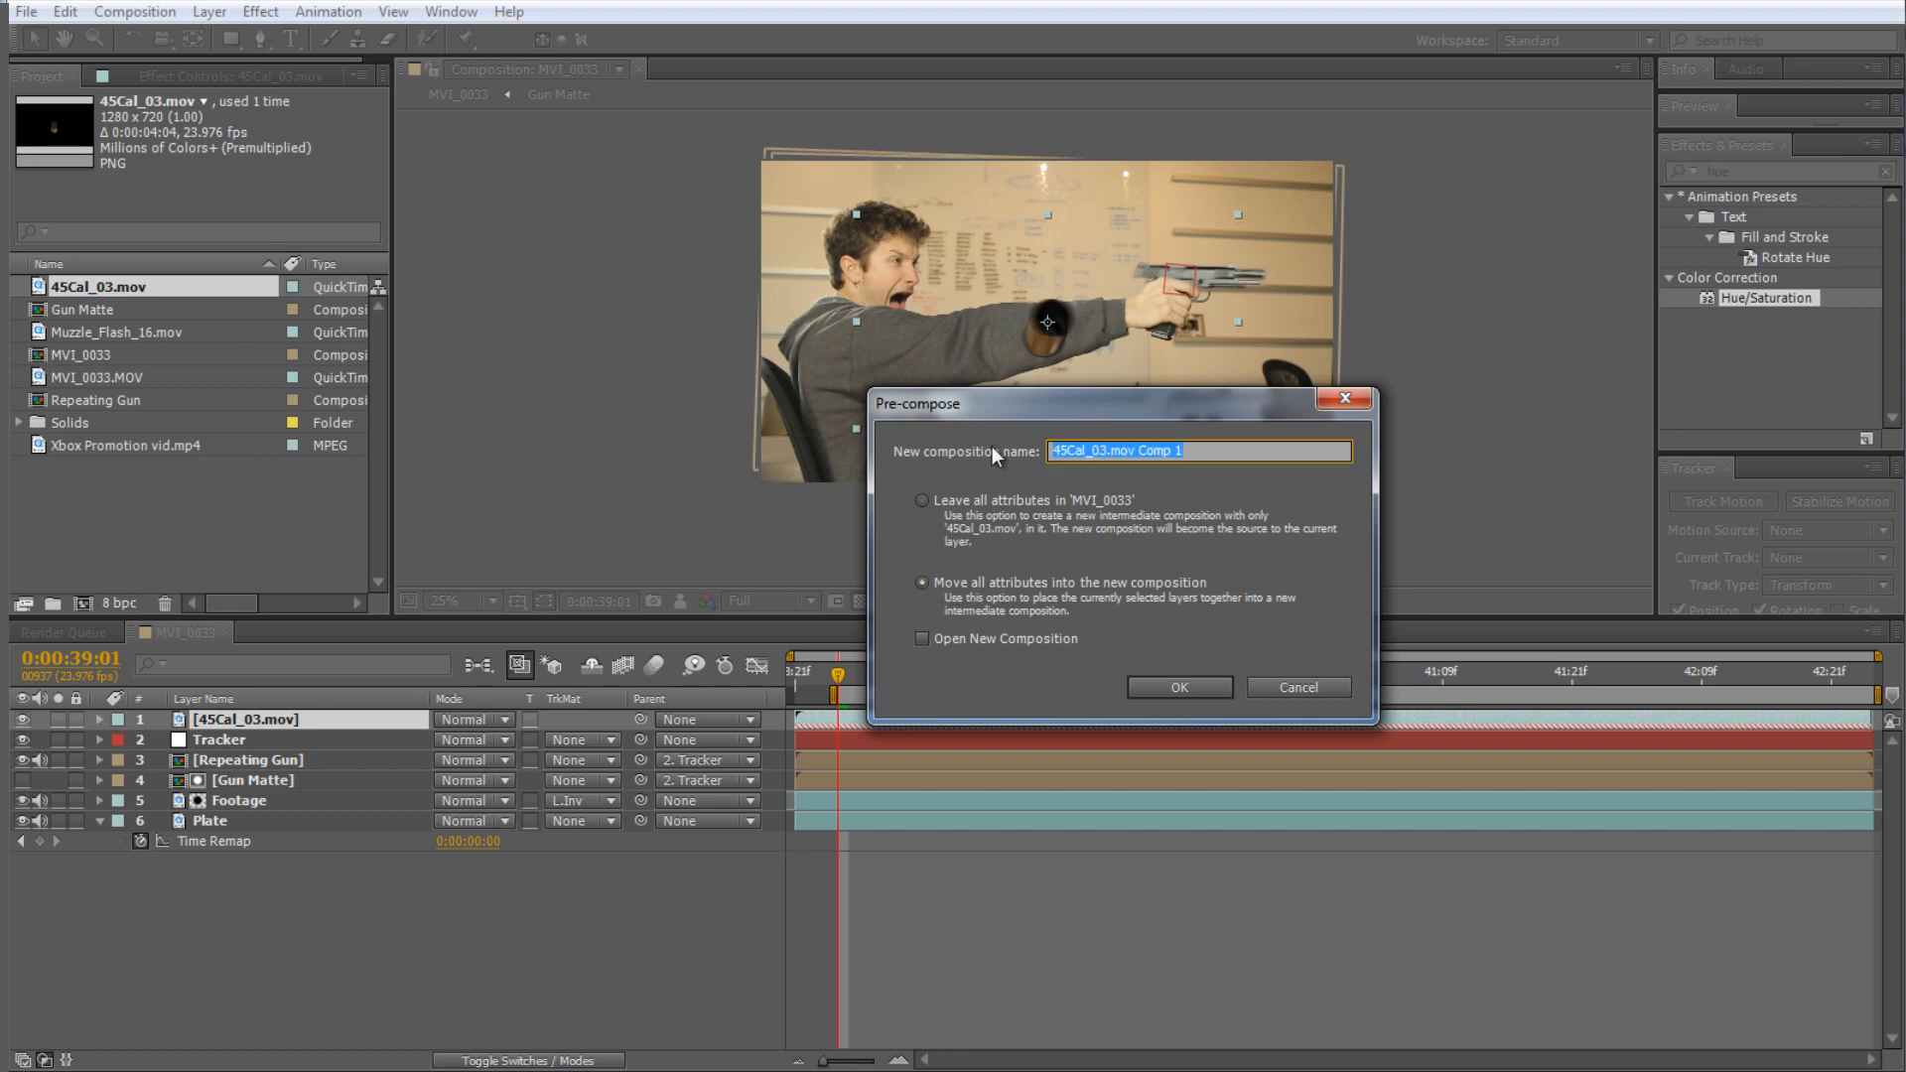
type("Casing")
key("Return")
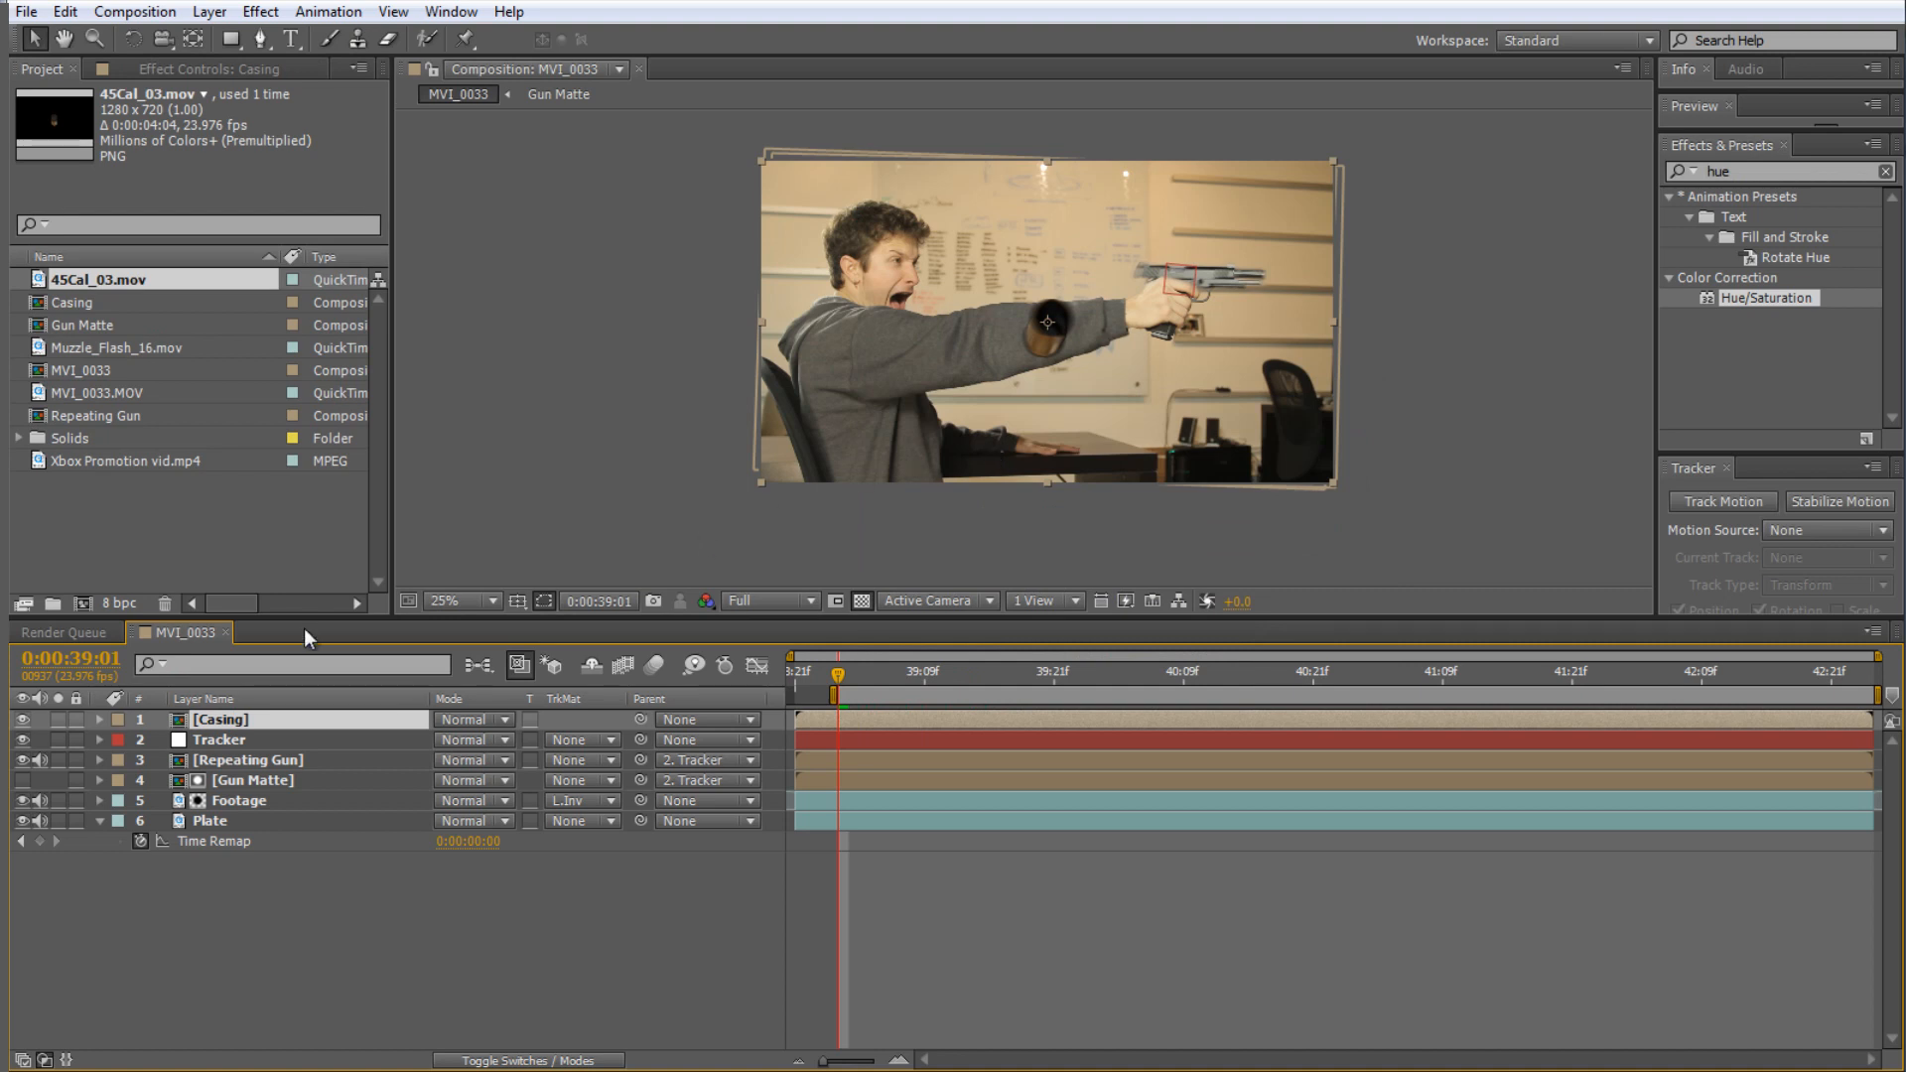
left_click_drag(242, 719, 233, 862)
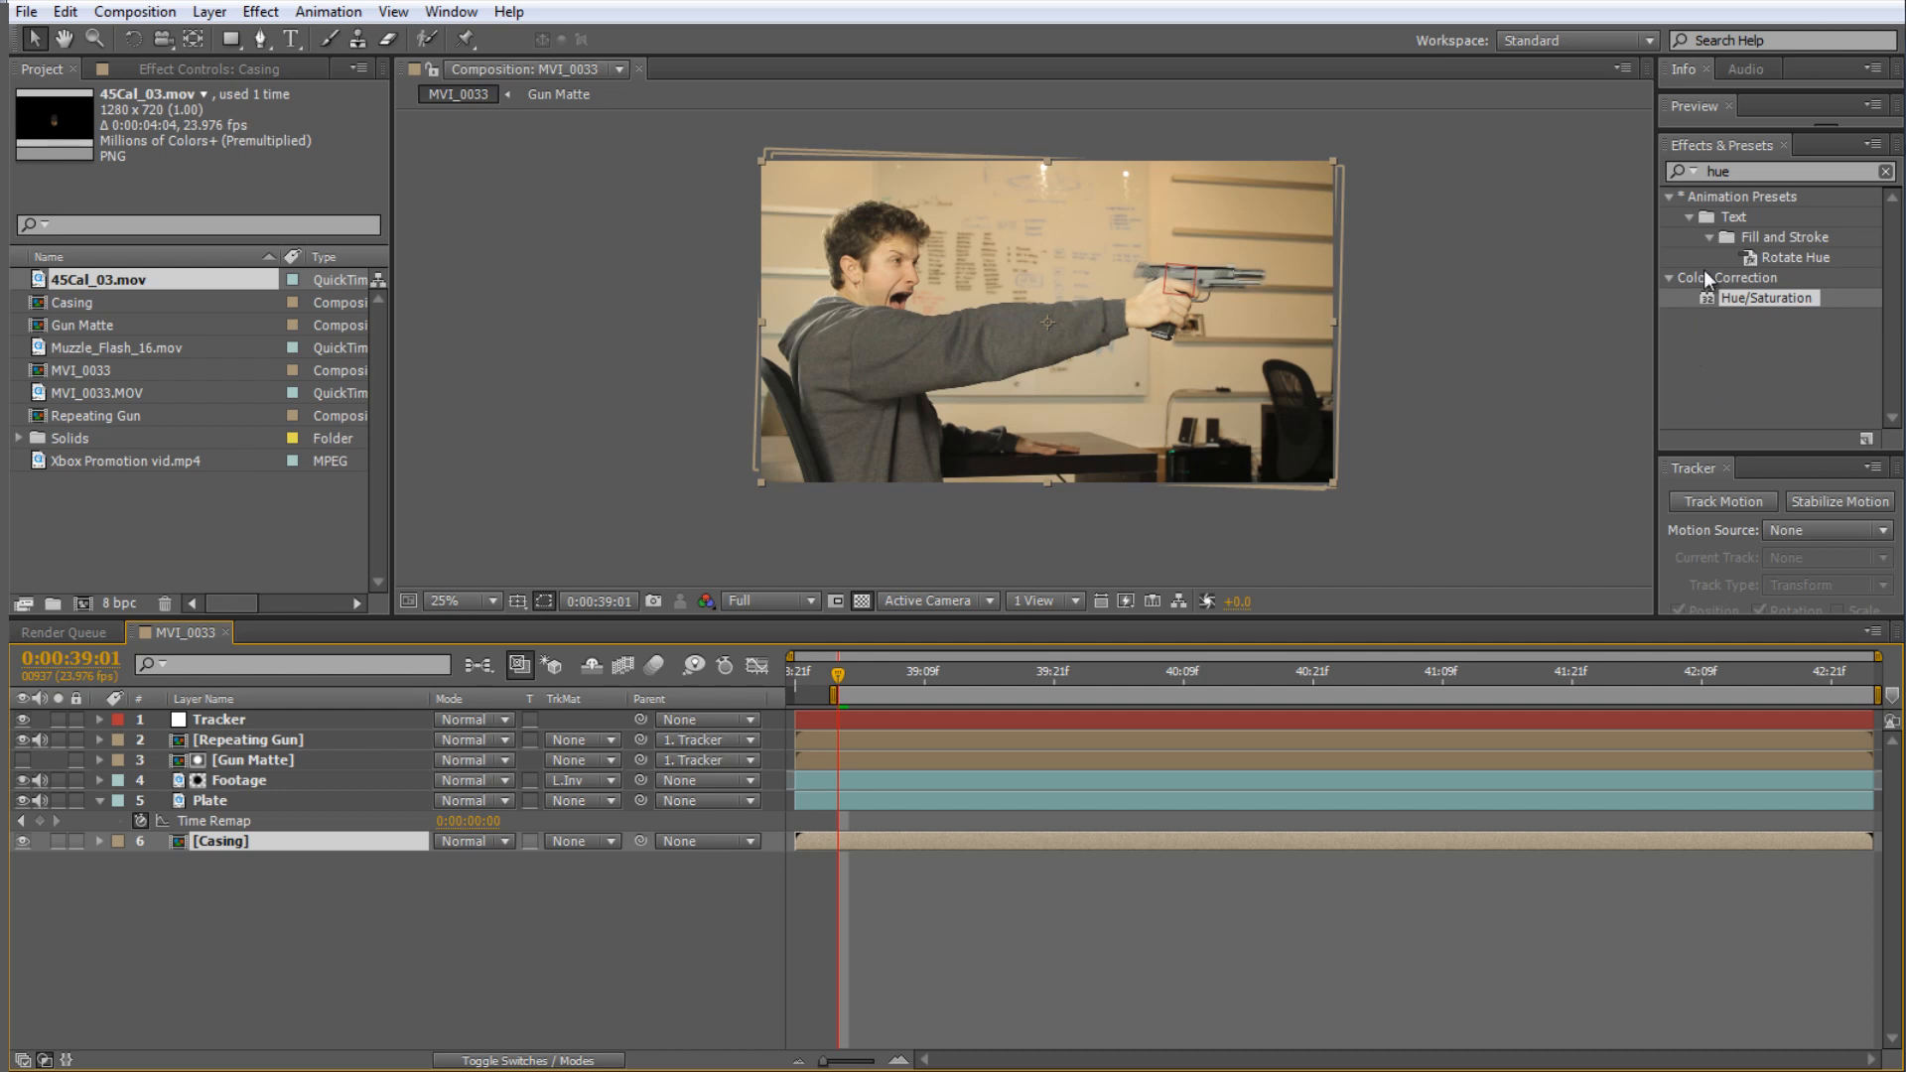
- Create a composition-sized white solid and apply the Trapcode Particular effect to it
left_click(1172, 890)
key("ctrl+y")
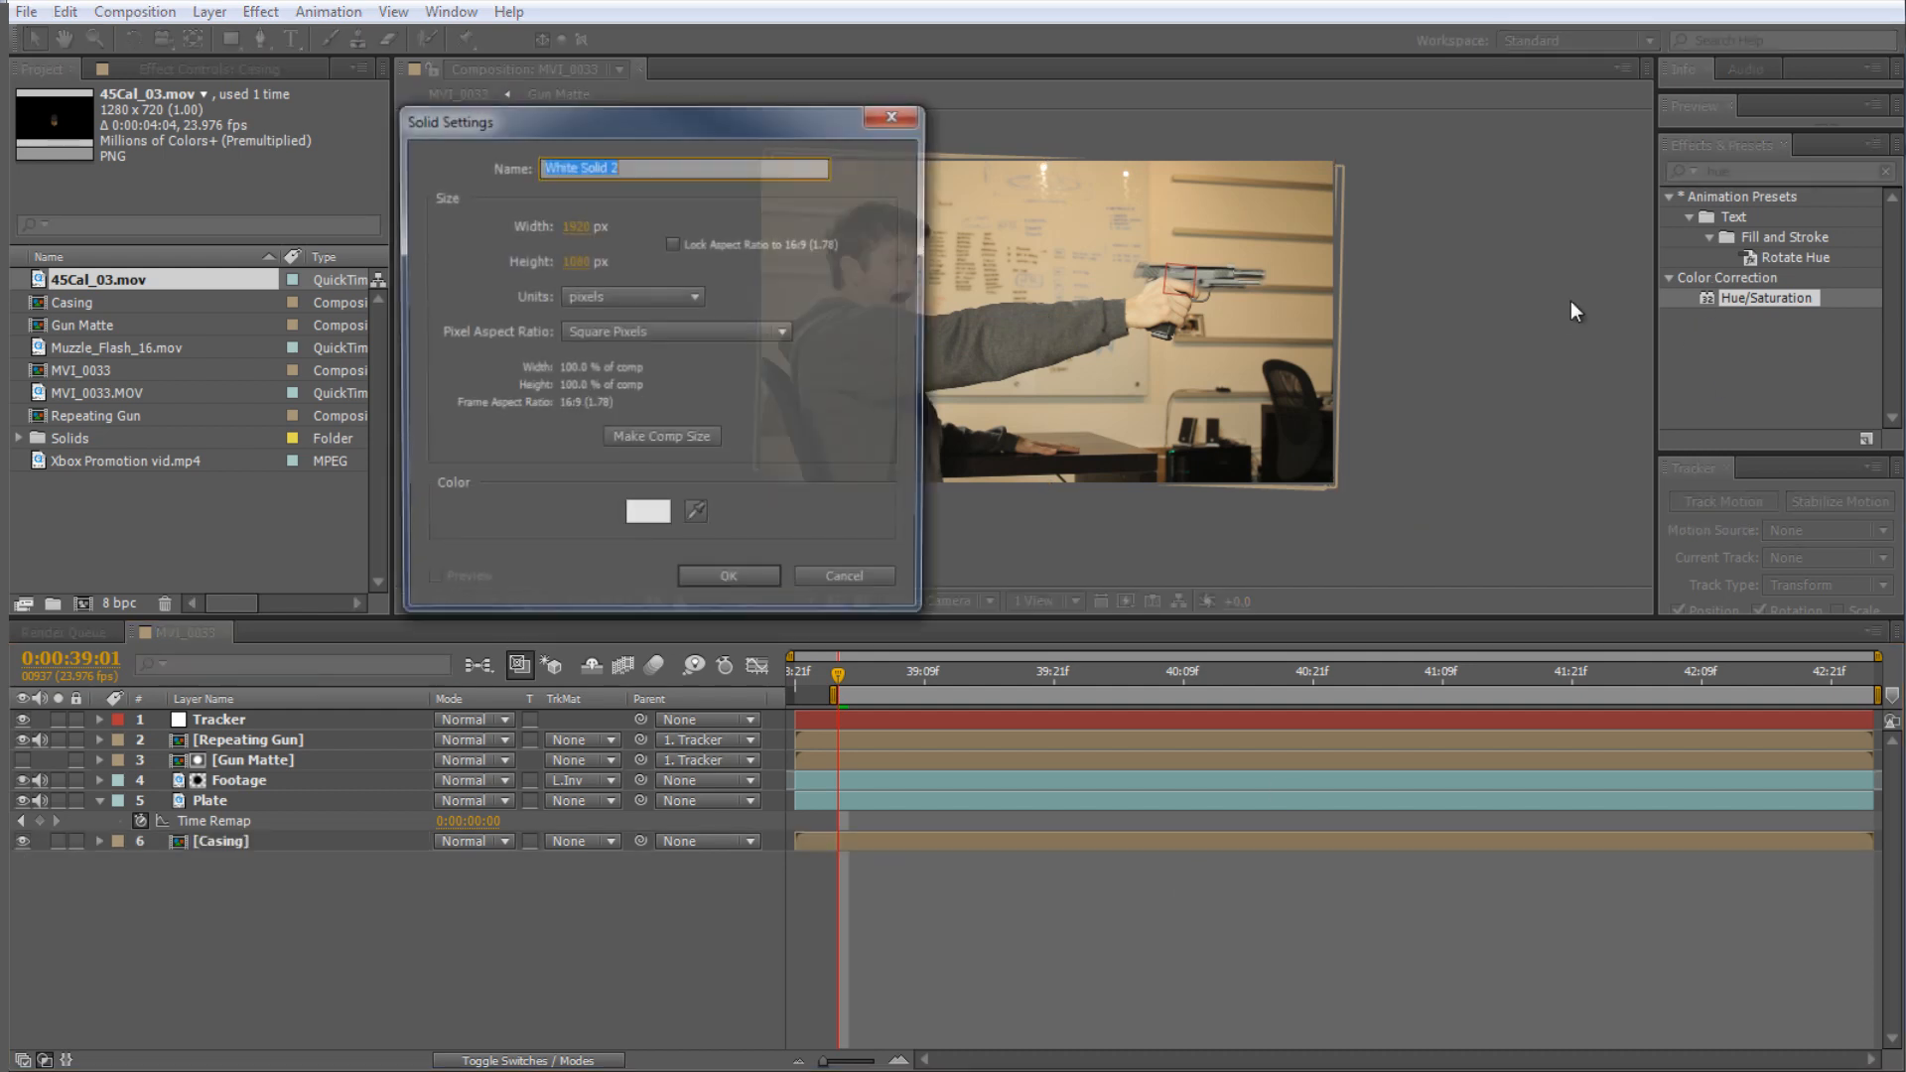
left_click(645, 447)
left_click(728, 580)
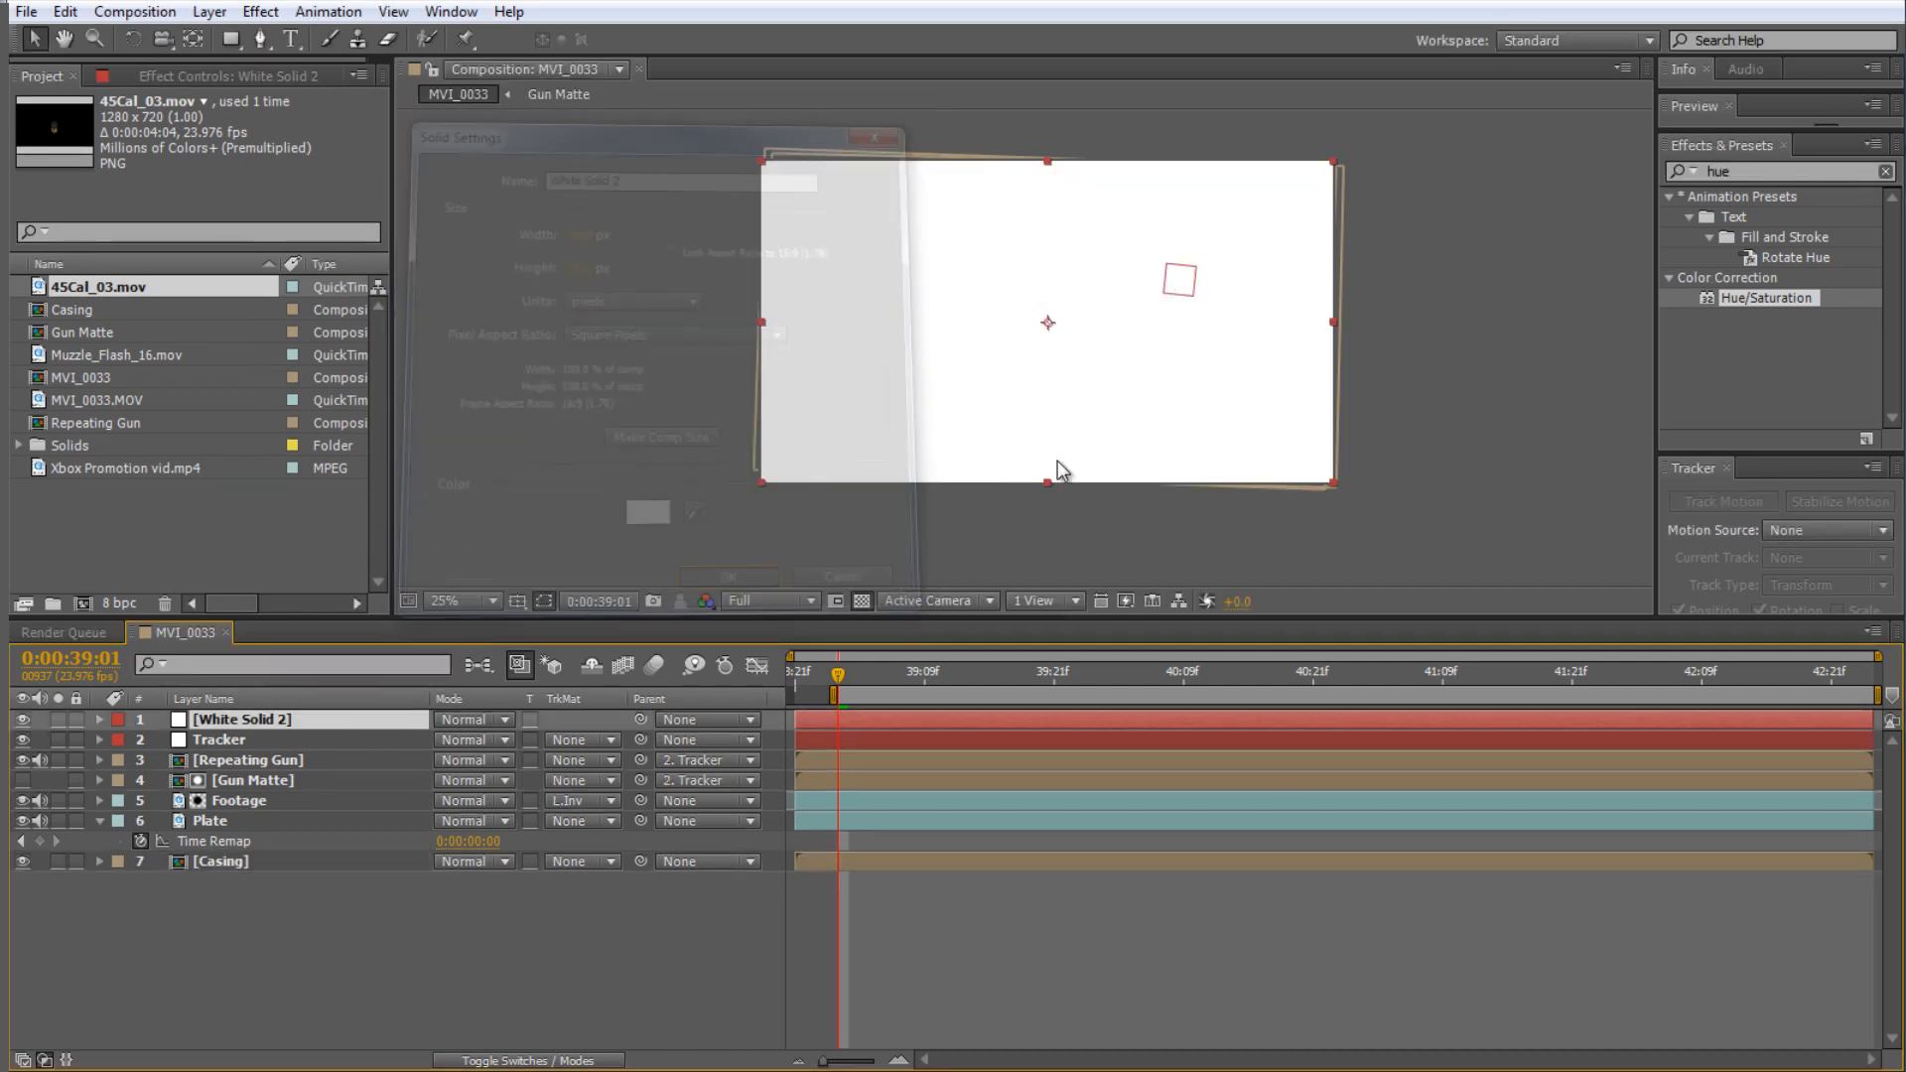
left_click(1762, 171)
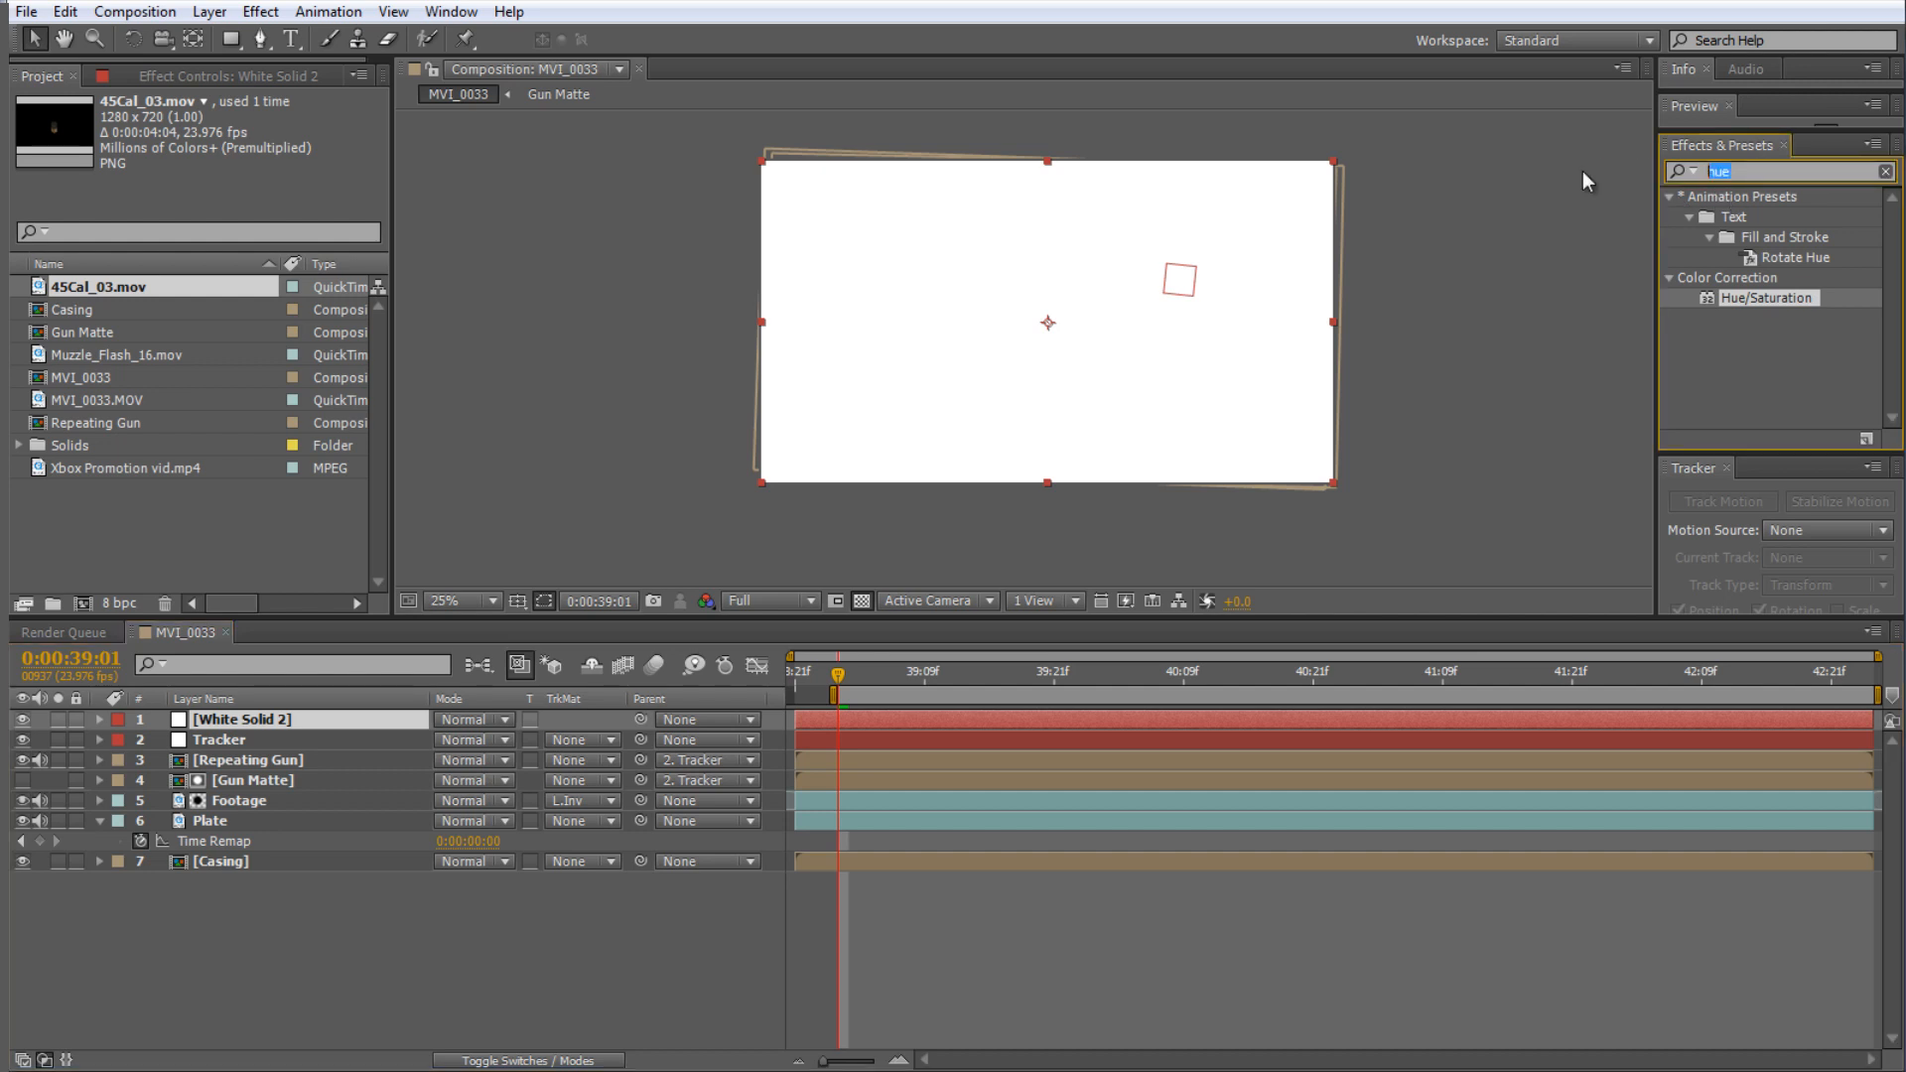
type("particular")
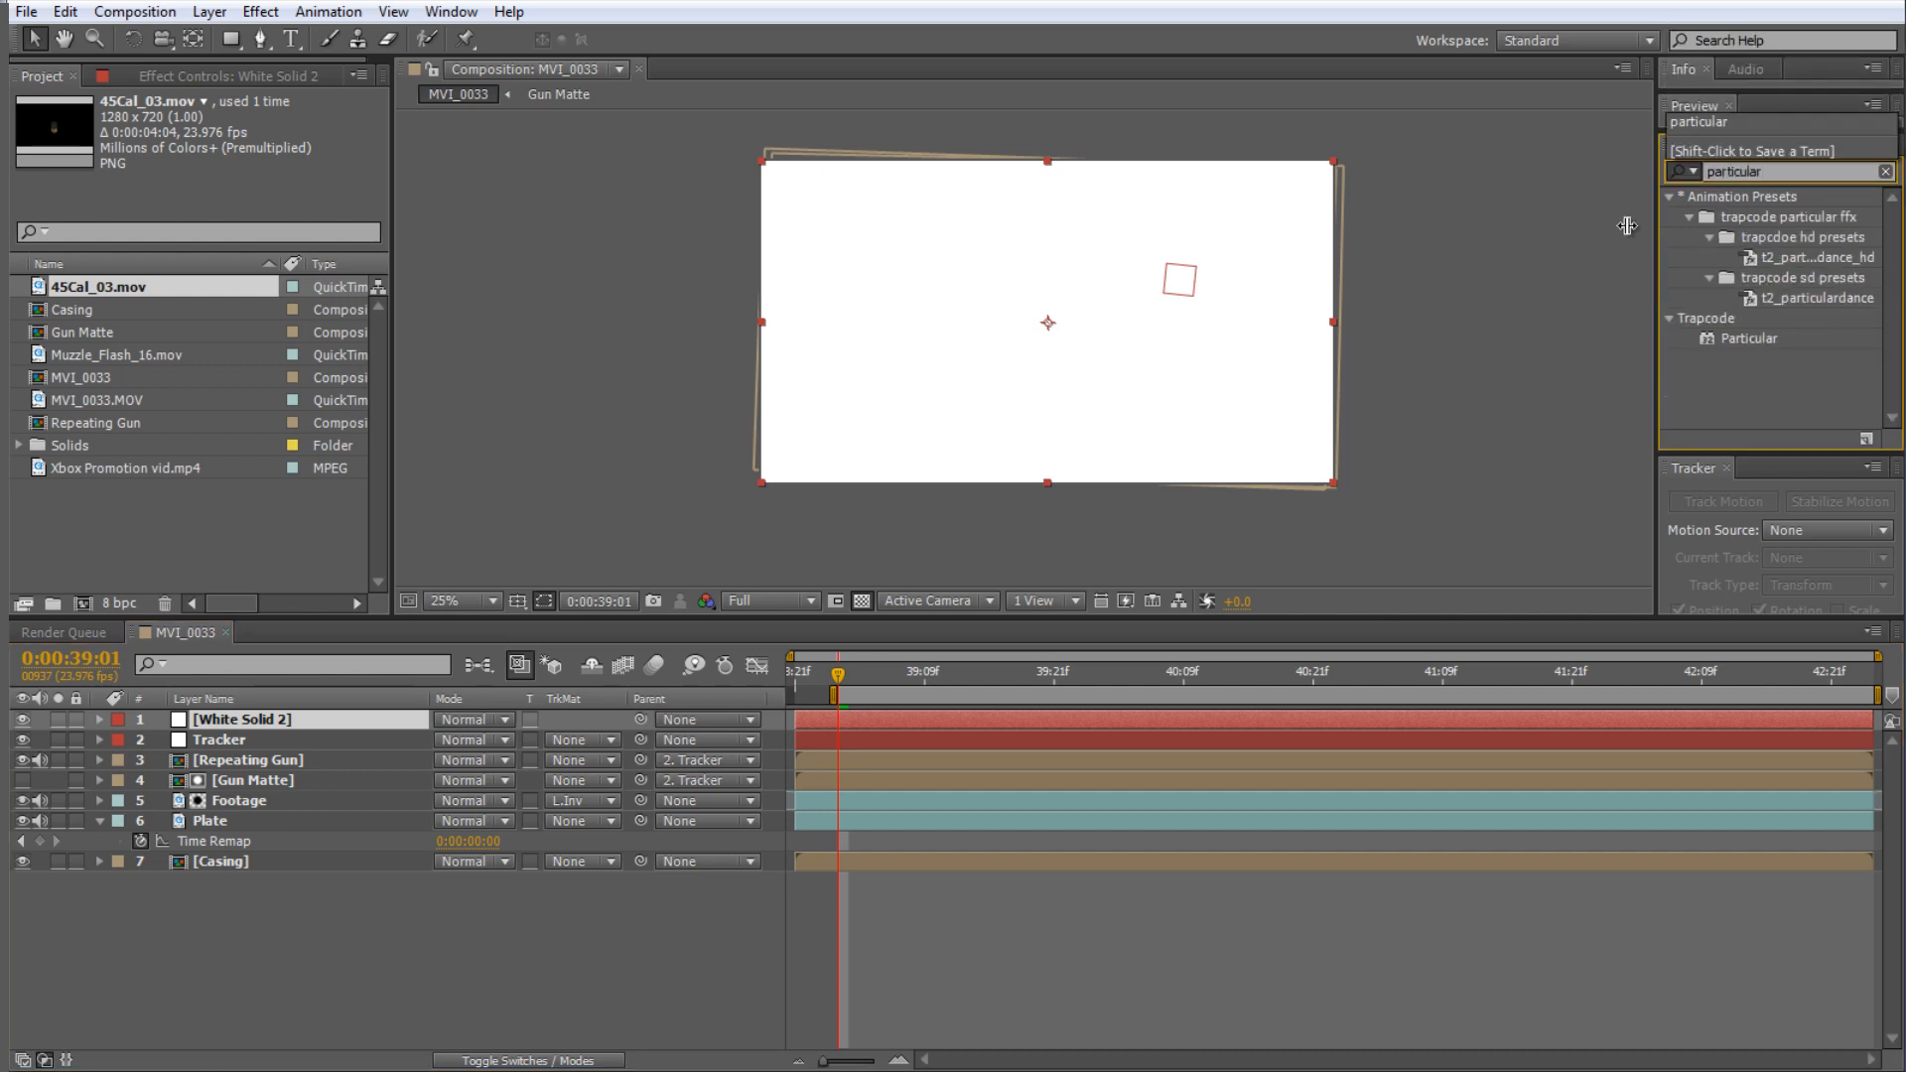
double_click(1739, 339)
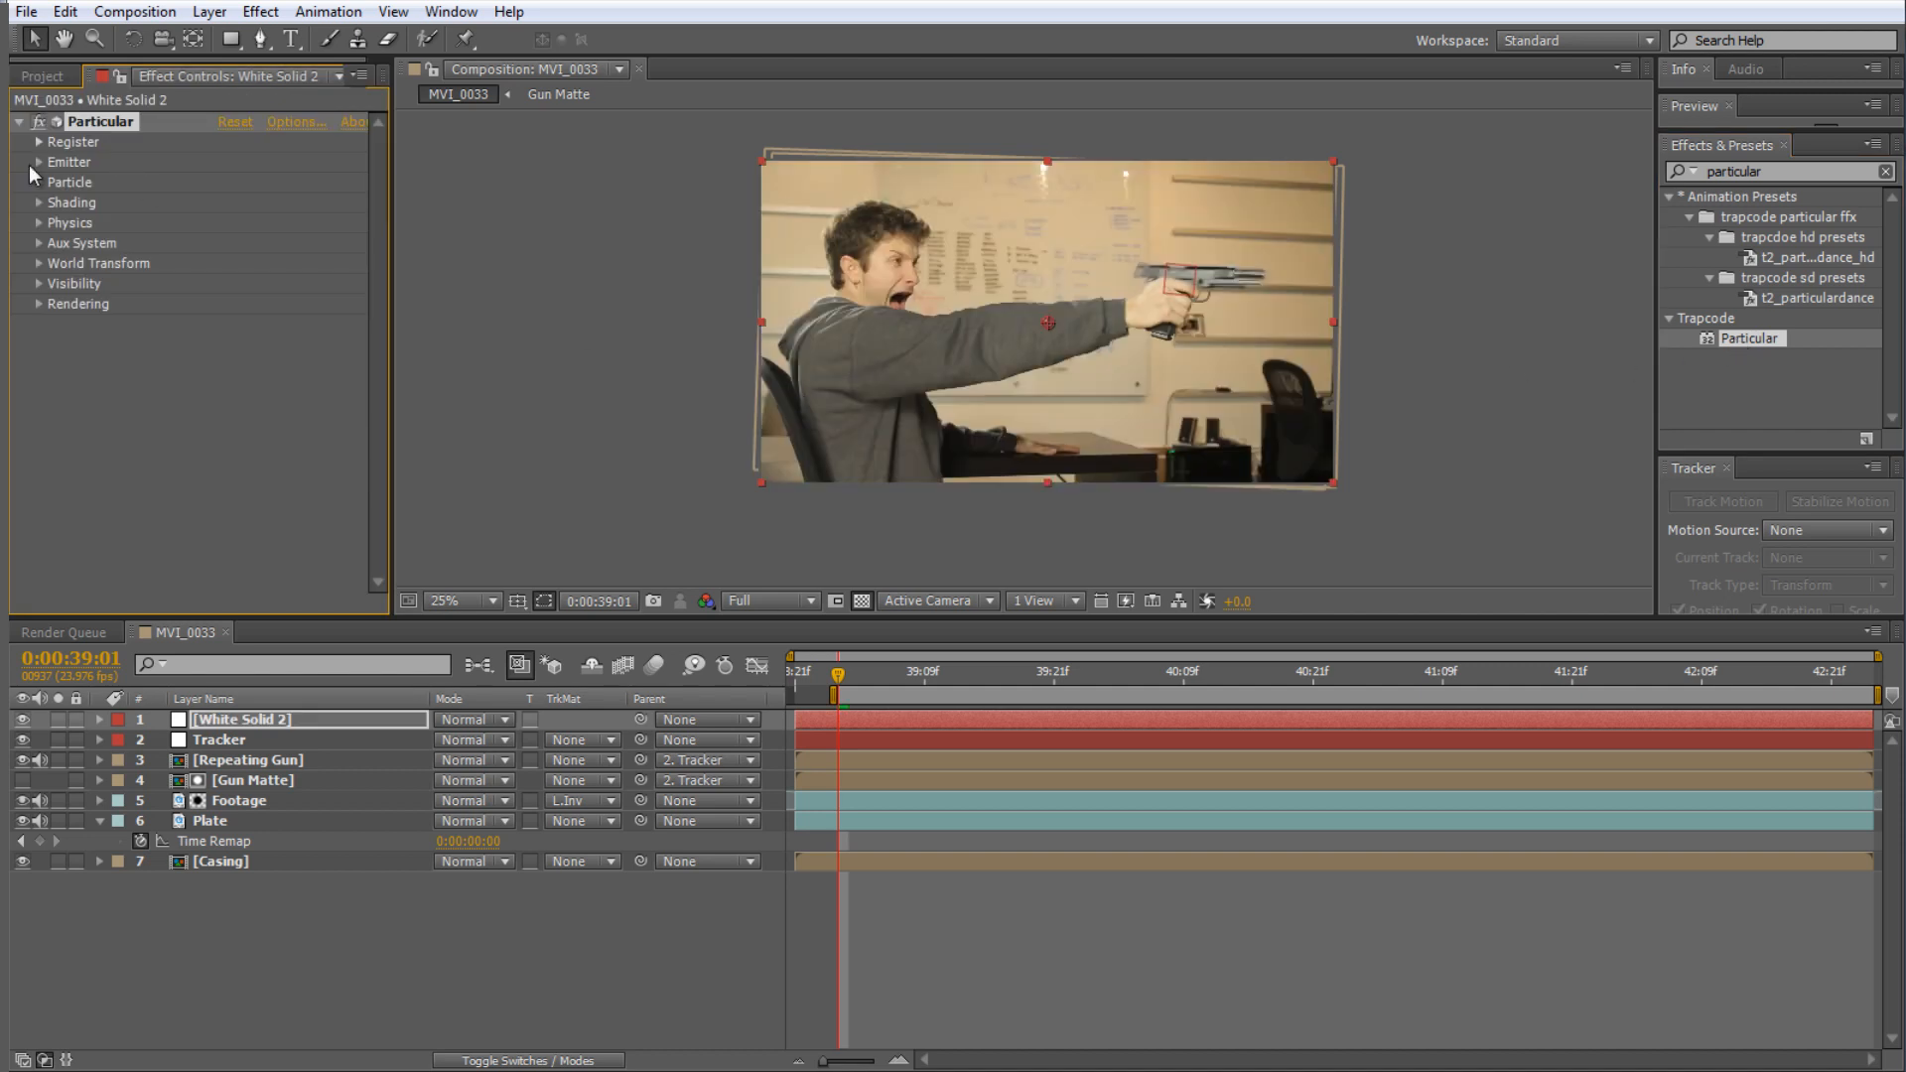
- Set the Particular emitter to 12 particles per second, velocity 3000 and direction Directional
left_click(38, 162)
left_click(230, 180)
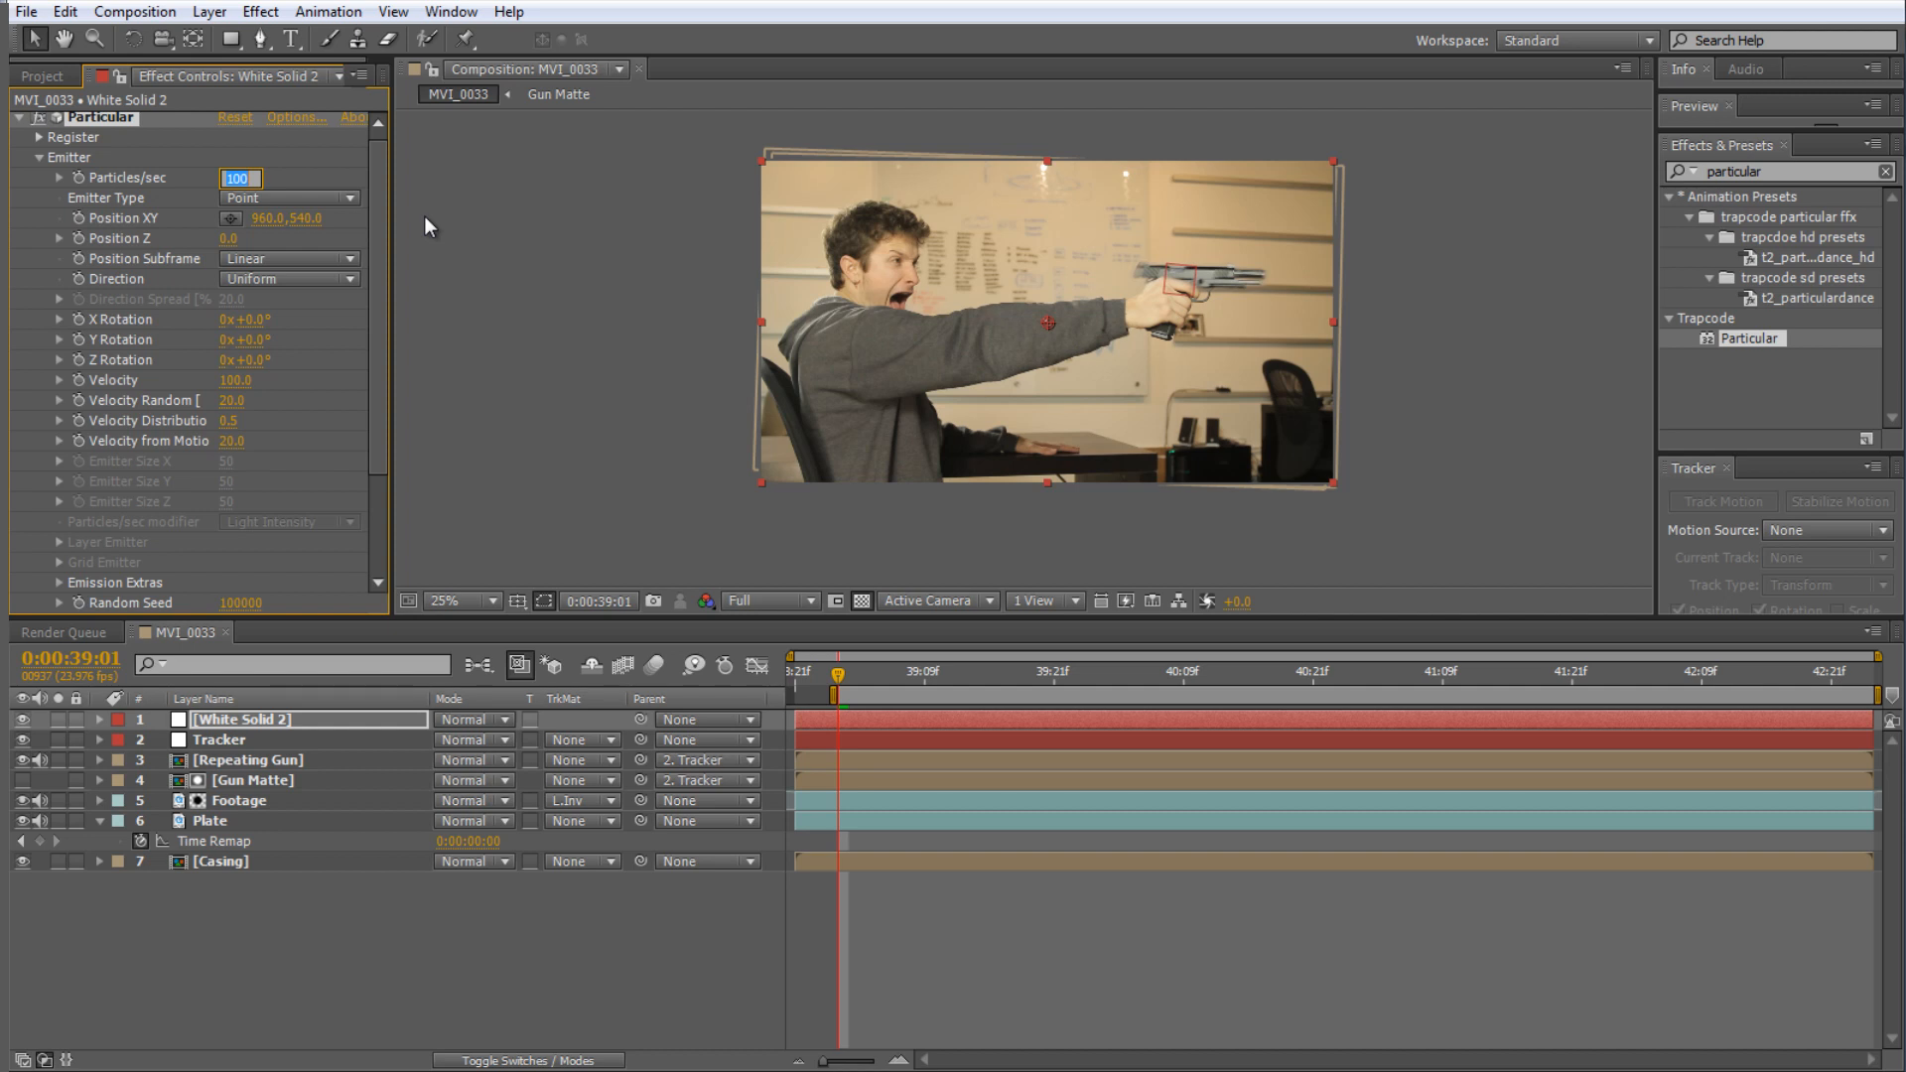
type("12")
key("Return")
left_click(238, 380)
type("3000")
key("Return")
left_click(279, 282)
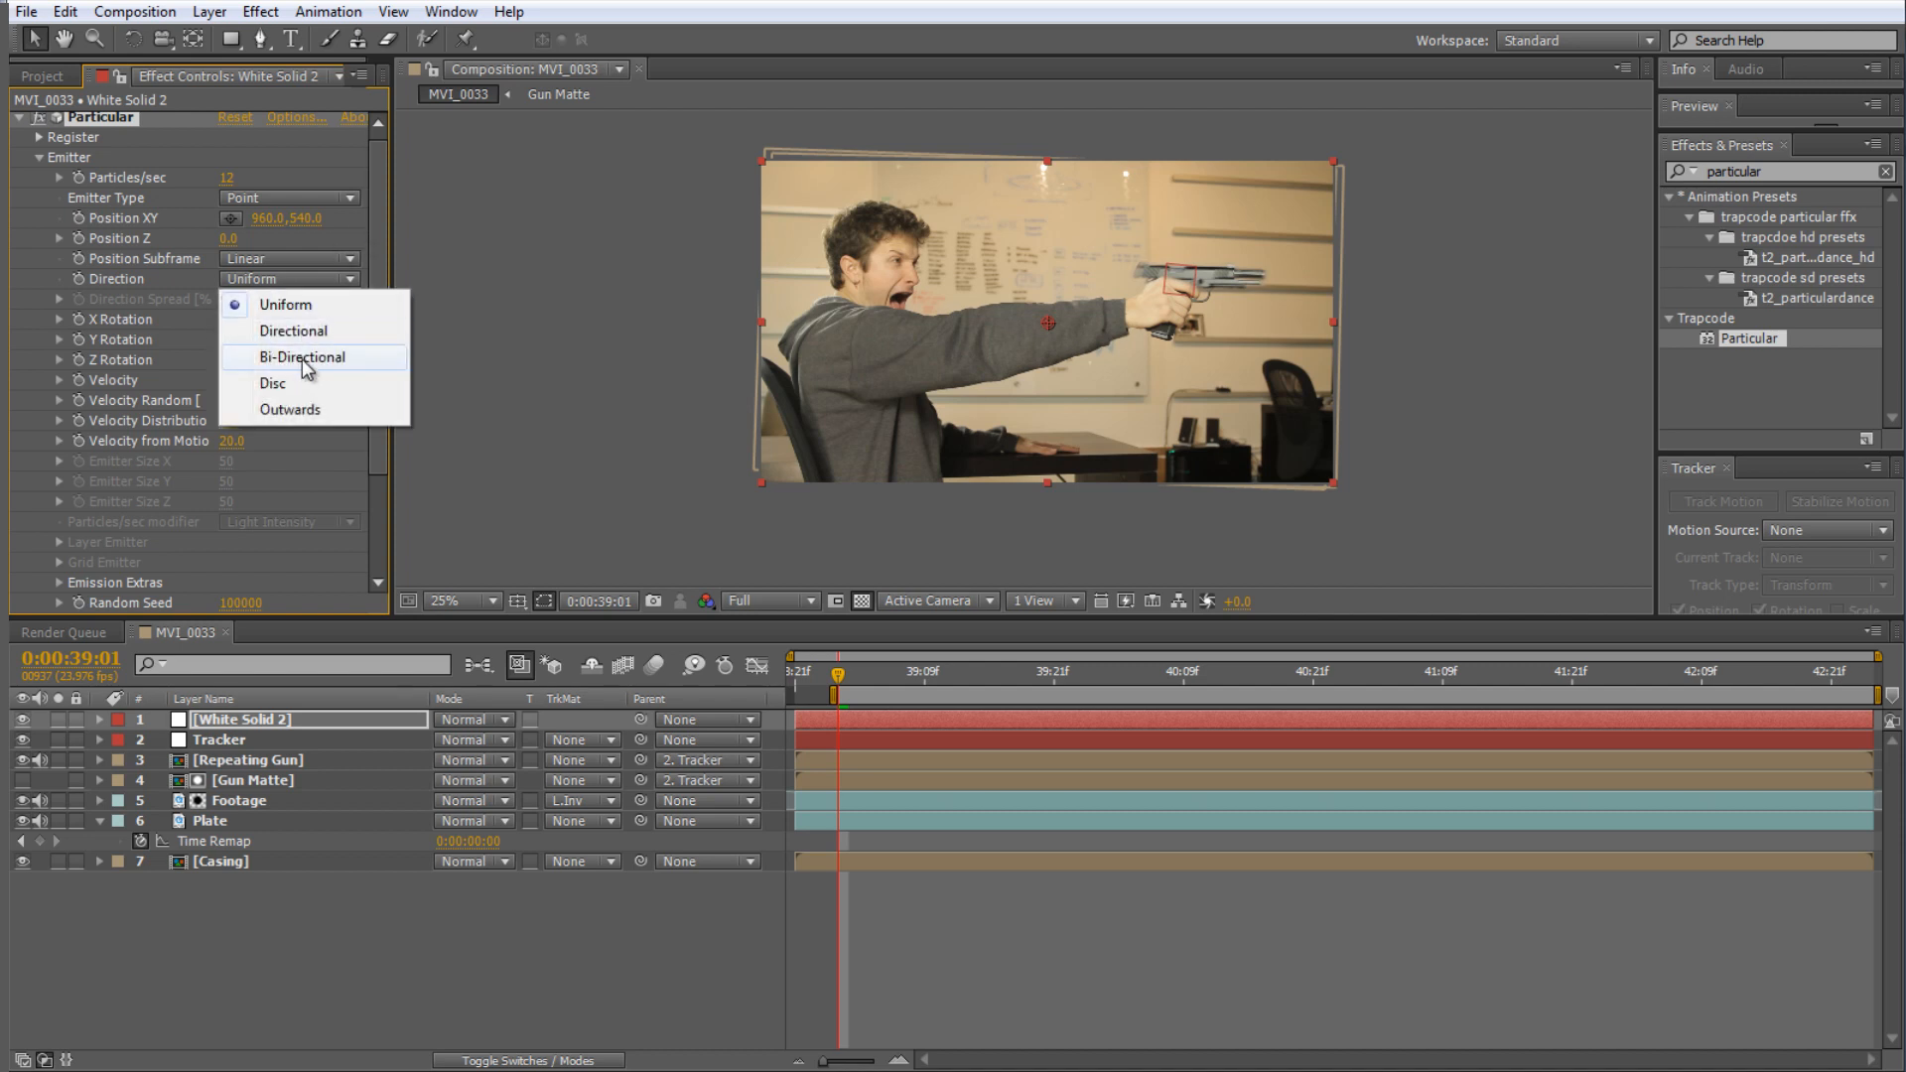
left_click(293, 331)
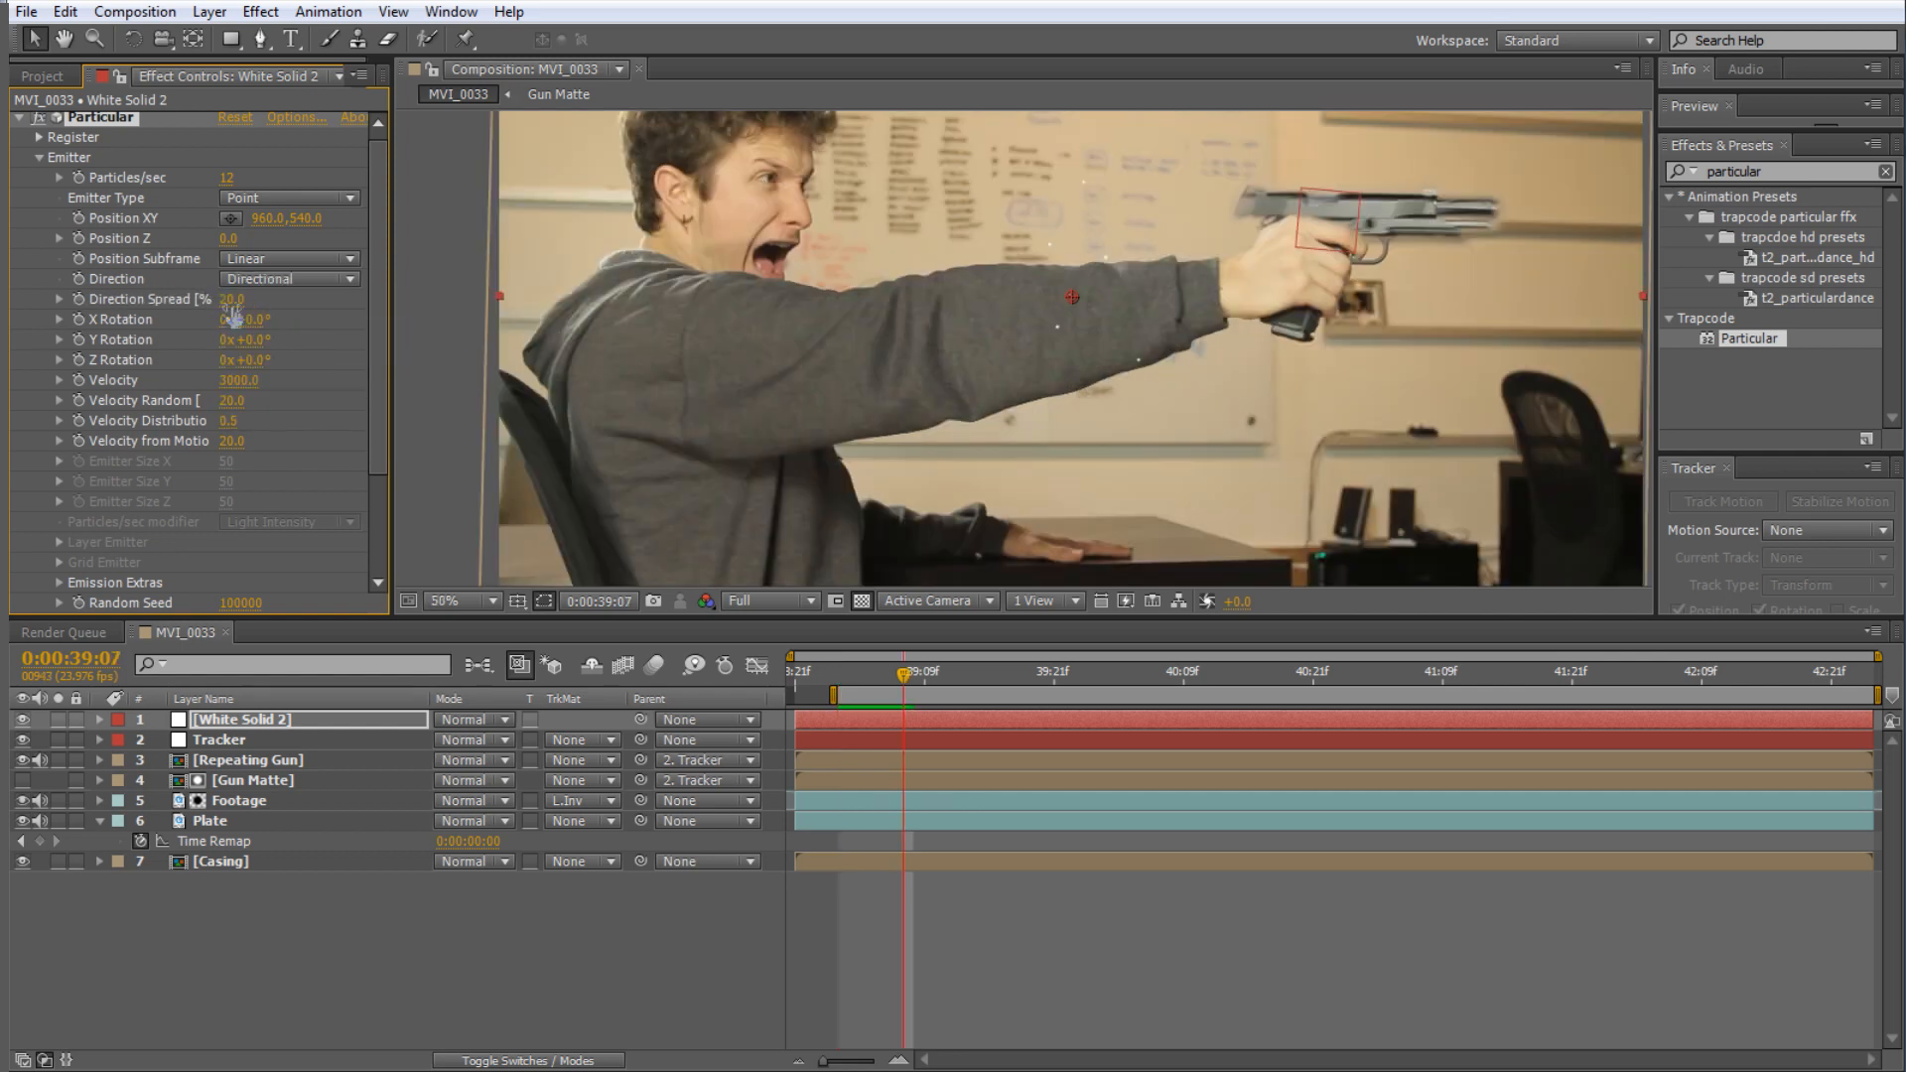
- Set the emitter's Direction Spread to 2 and its Y Rotation to 90° at 0:00:39:21
left_click_drag(904, 675, 1050, 683)
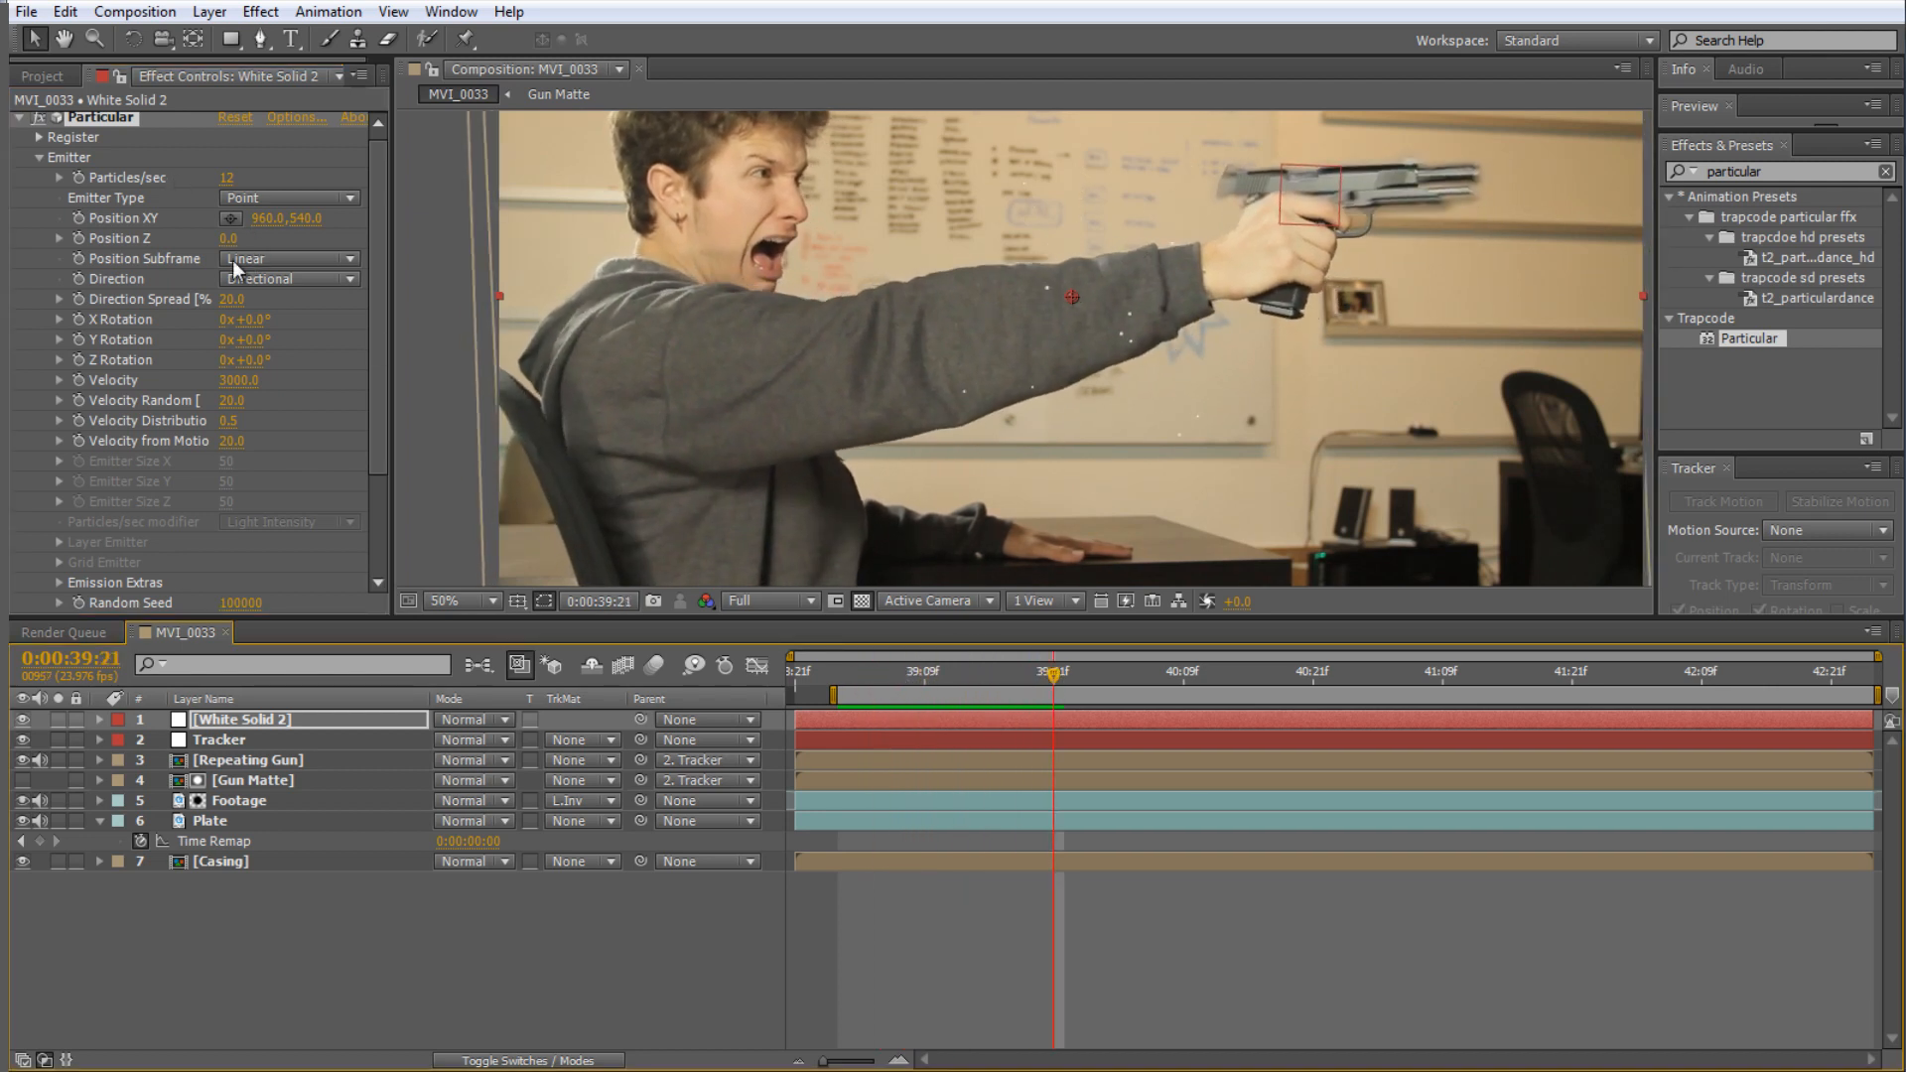
left_click(230, 300)
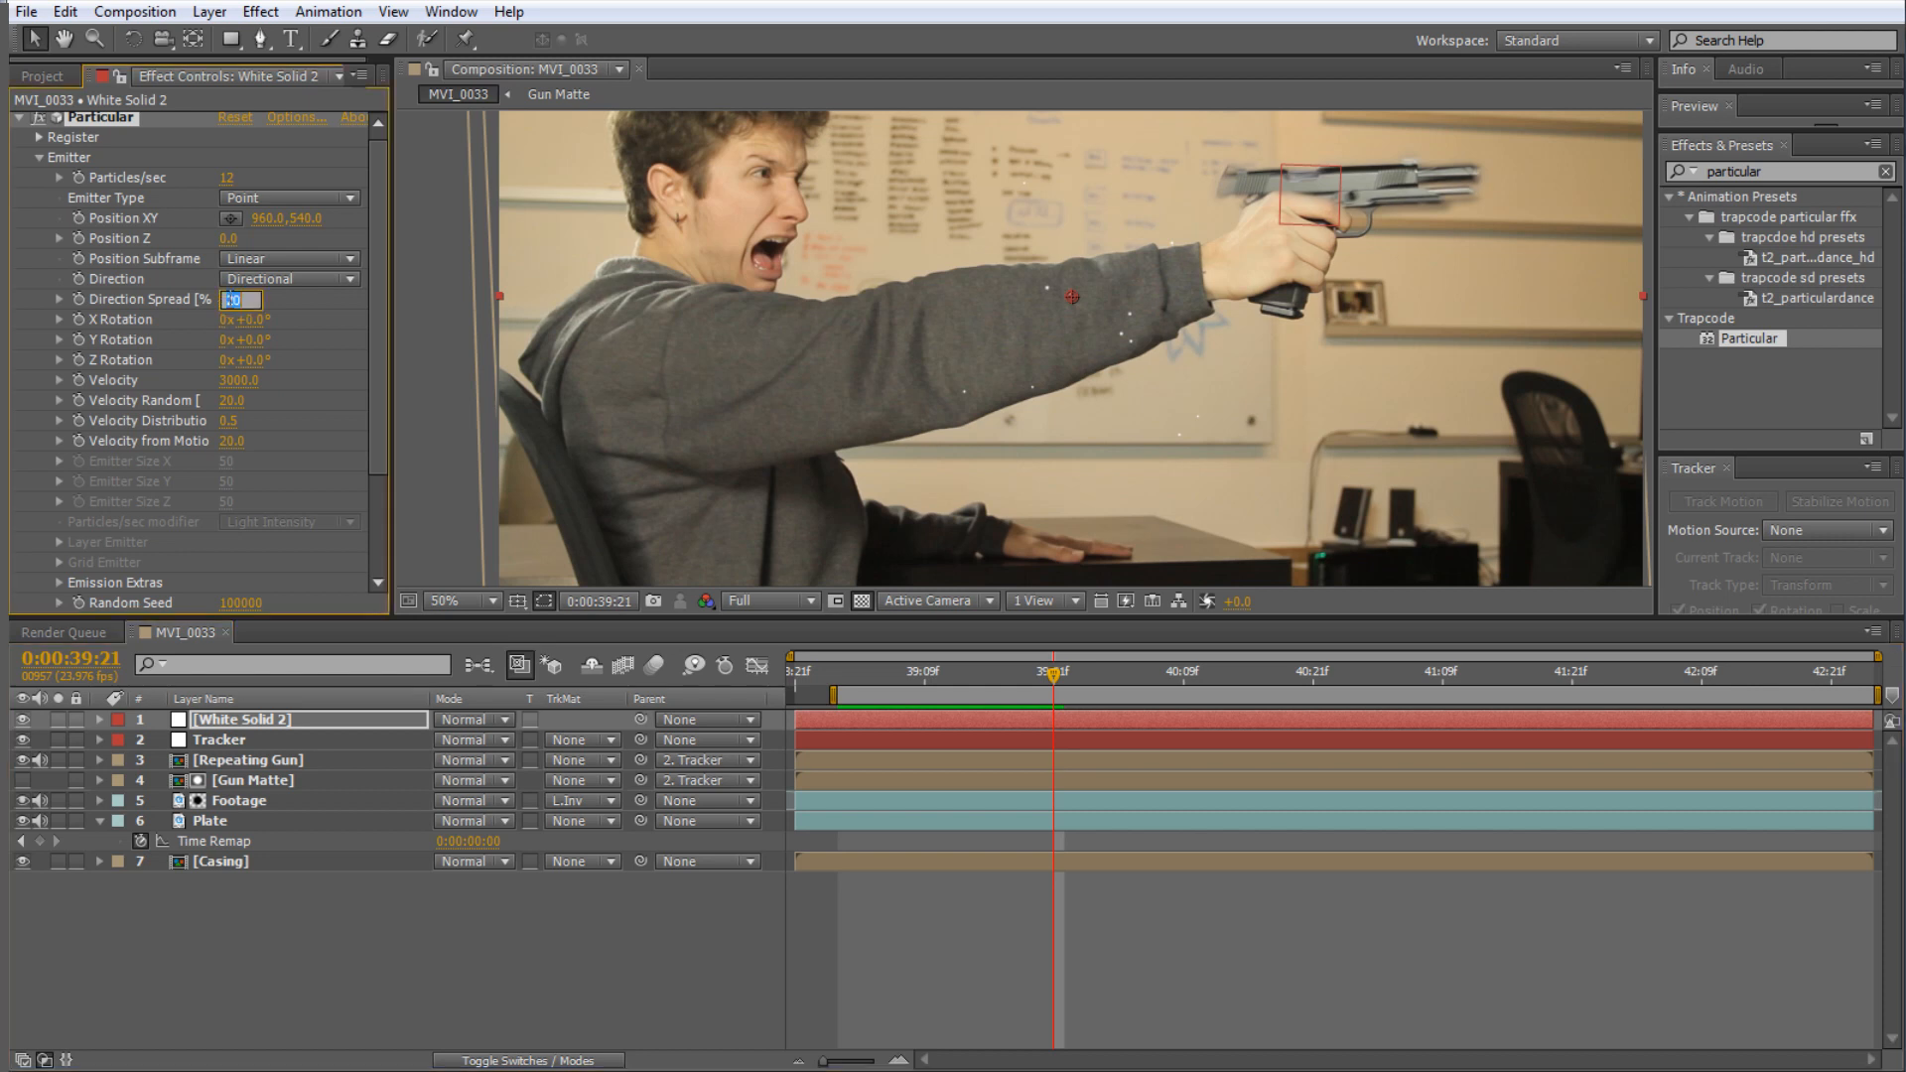
type("2")
key("Return")
left_click_drag(253, 339, 305, 348)
left_click(263, 339)
type("90")
key("Return")
- Increase the particle size to 68 and preview the particle stream up to 0:00:40:07
key("comma")
key("comma")
scroll(239, 476, "down", 5)
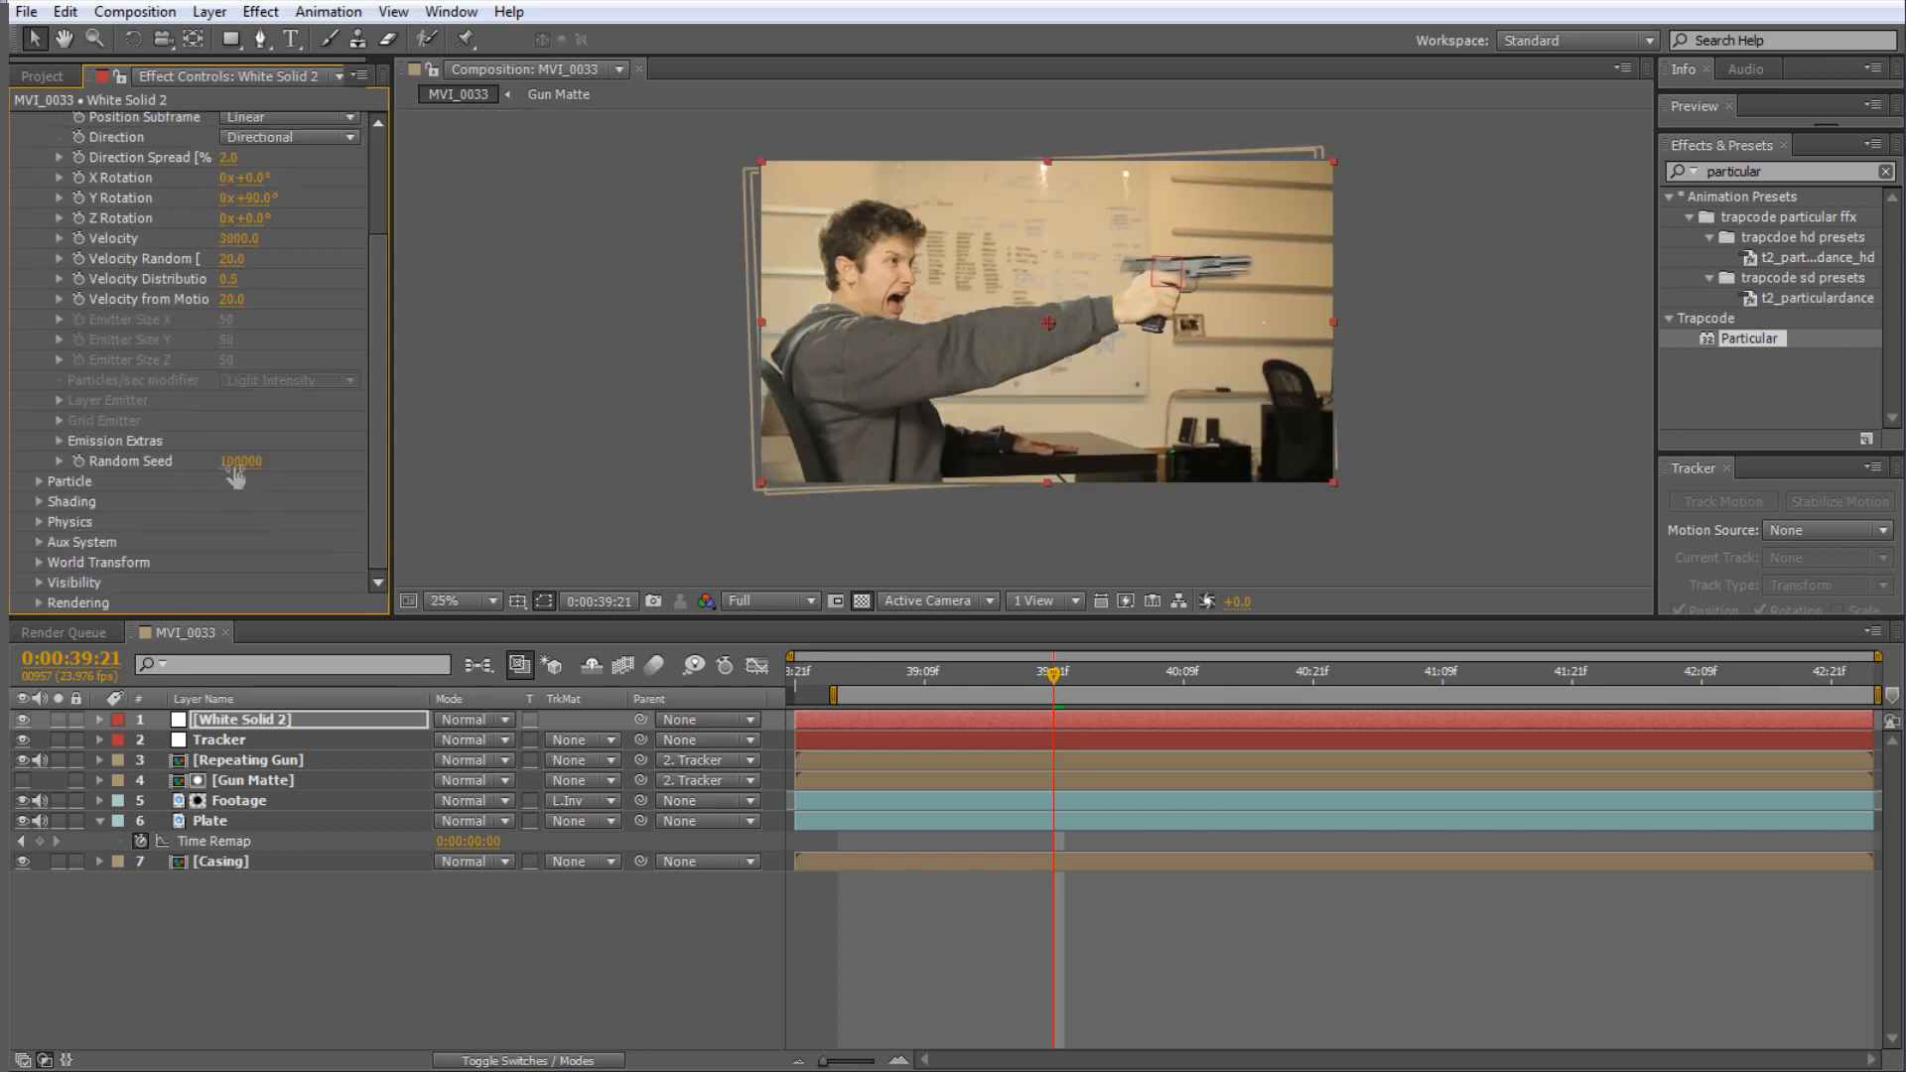
left_click(38, 481)
scroll(36, 481, "down", 10)
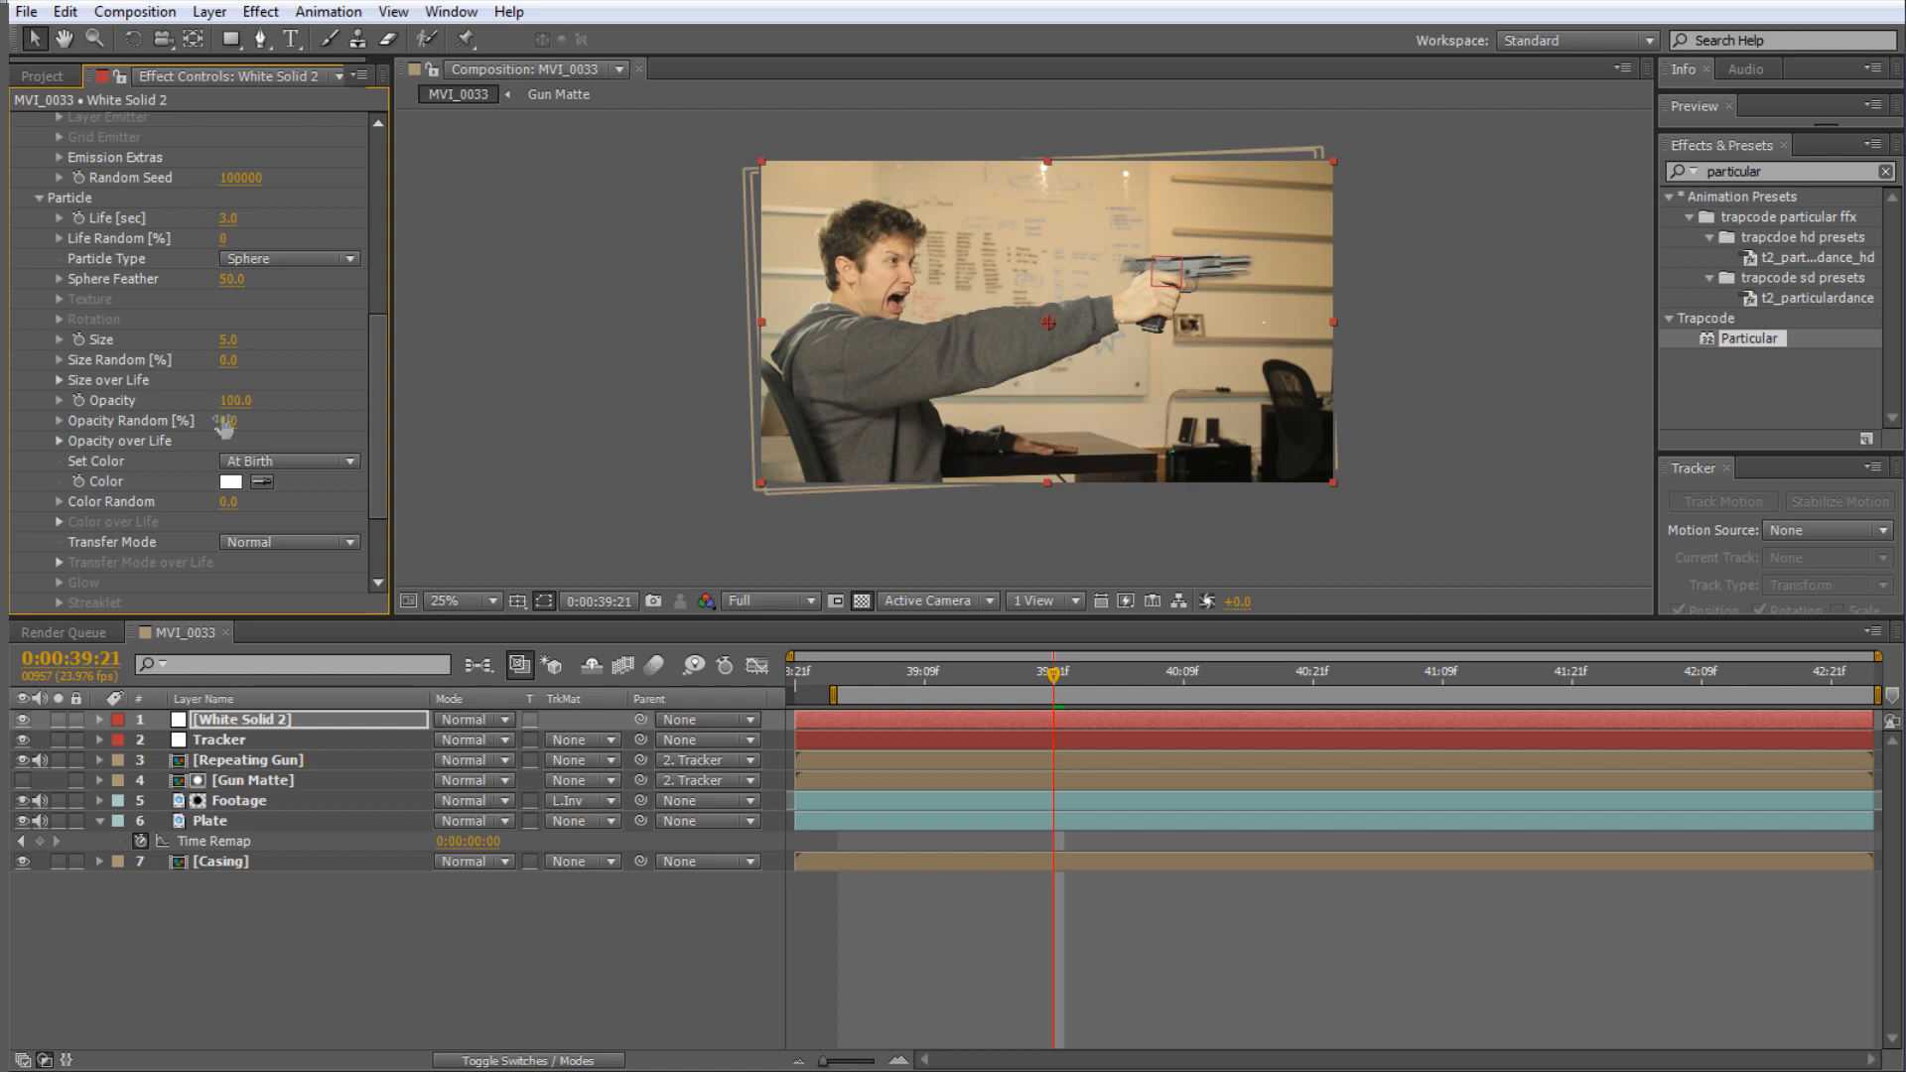
left_click_drag(230, 340, 300, 334)
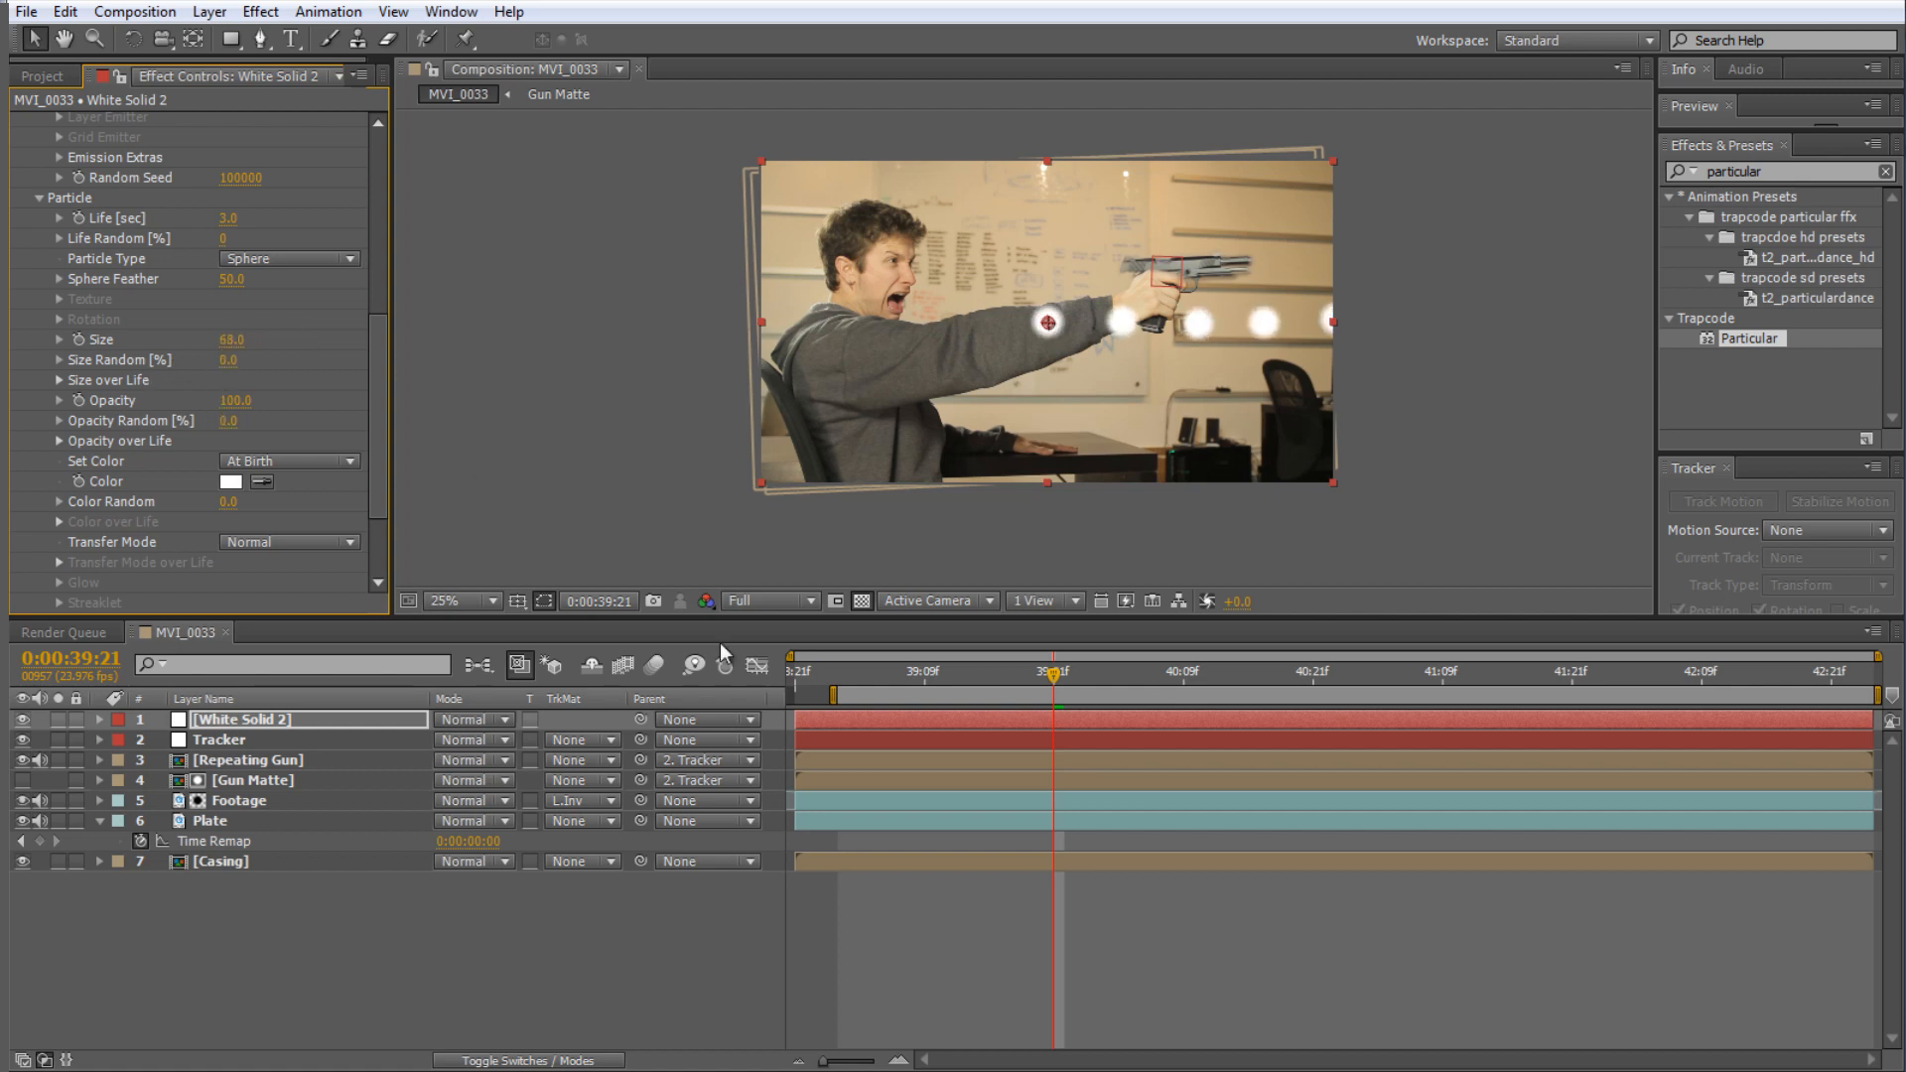
left_click(971, 904)
left_click_drag(1045, 692, 1162, 685)
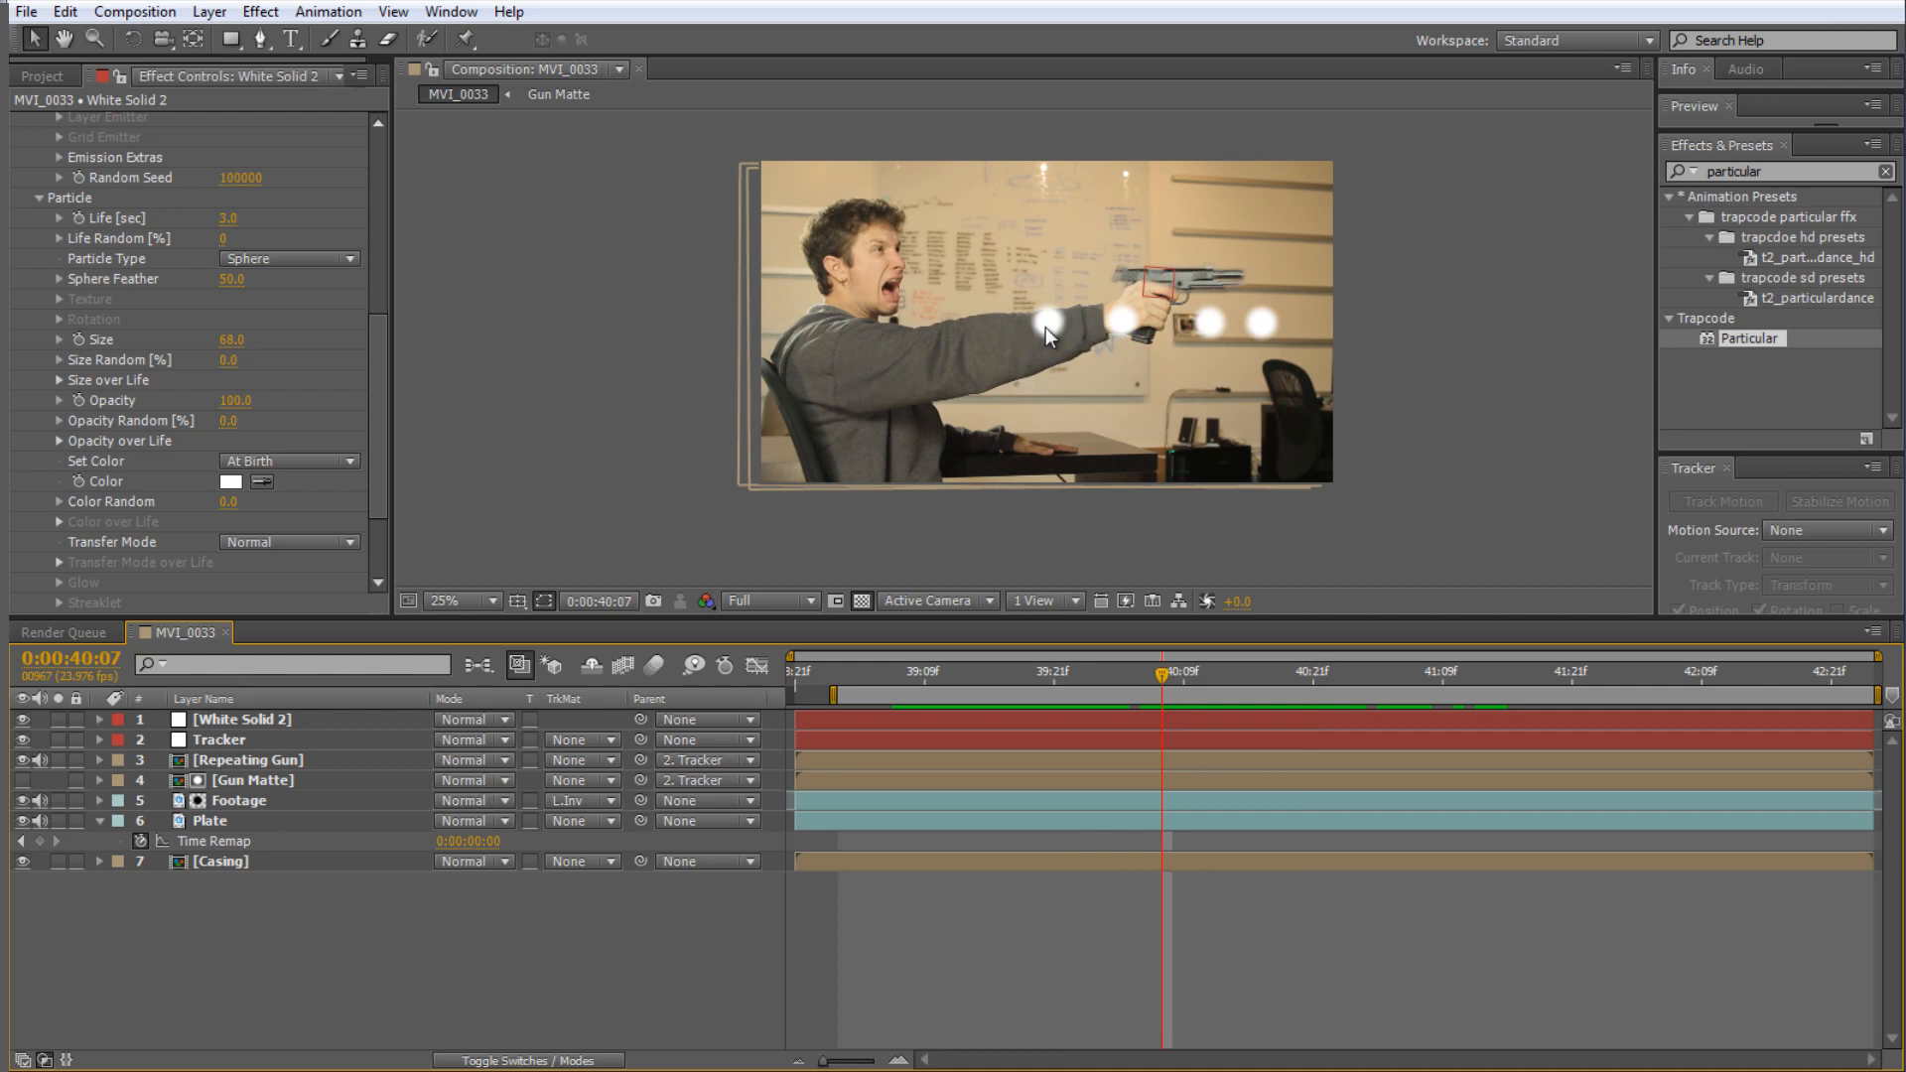
- Return to 0:00:39:14 and rename the White Solid 2 layer as Particular
left_click(229, 863)
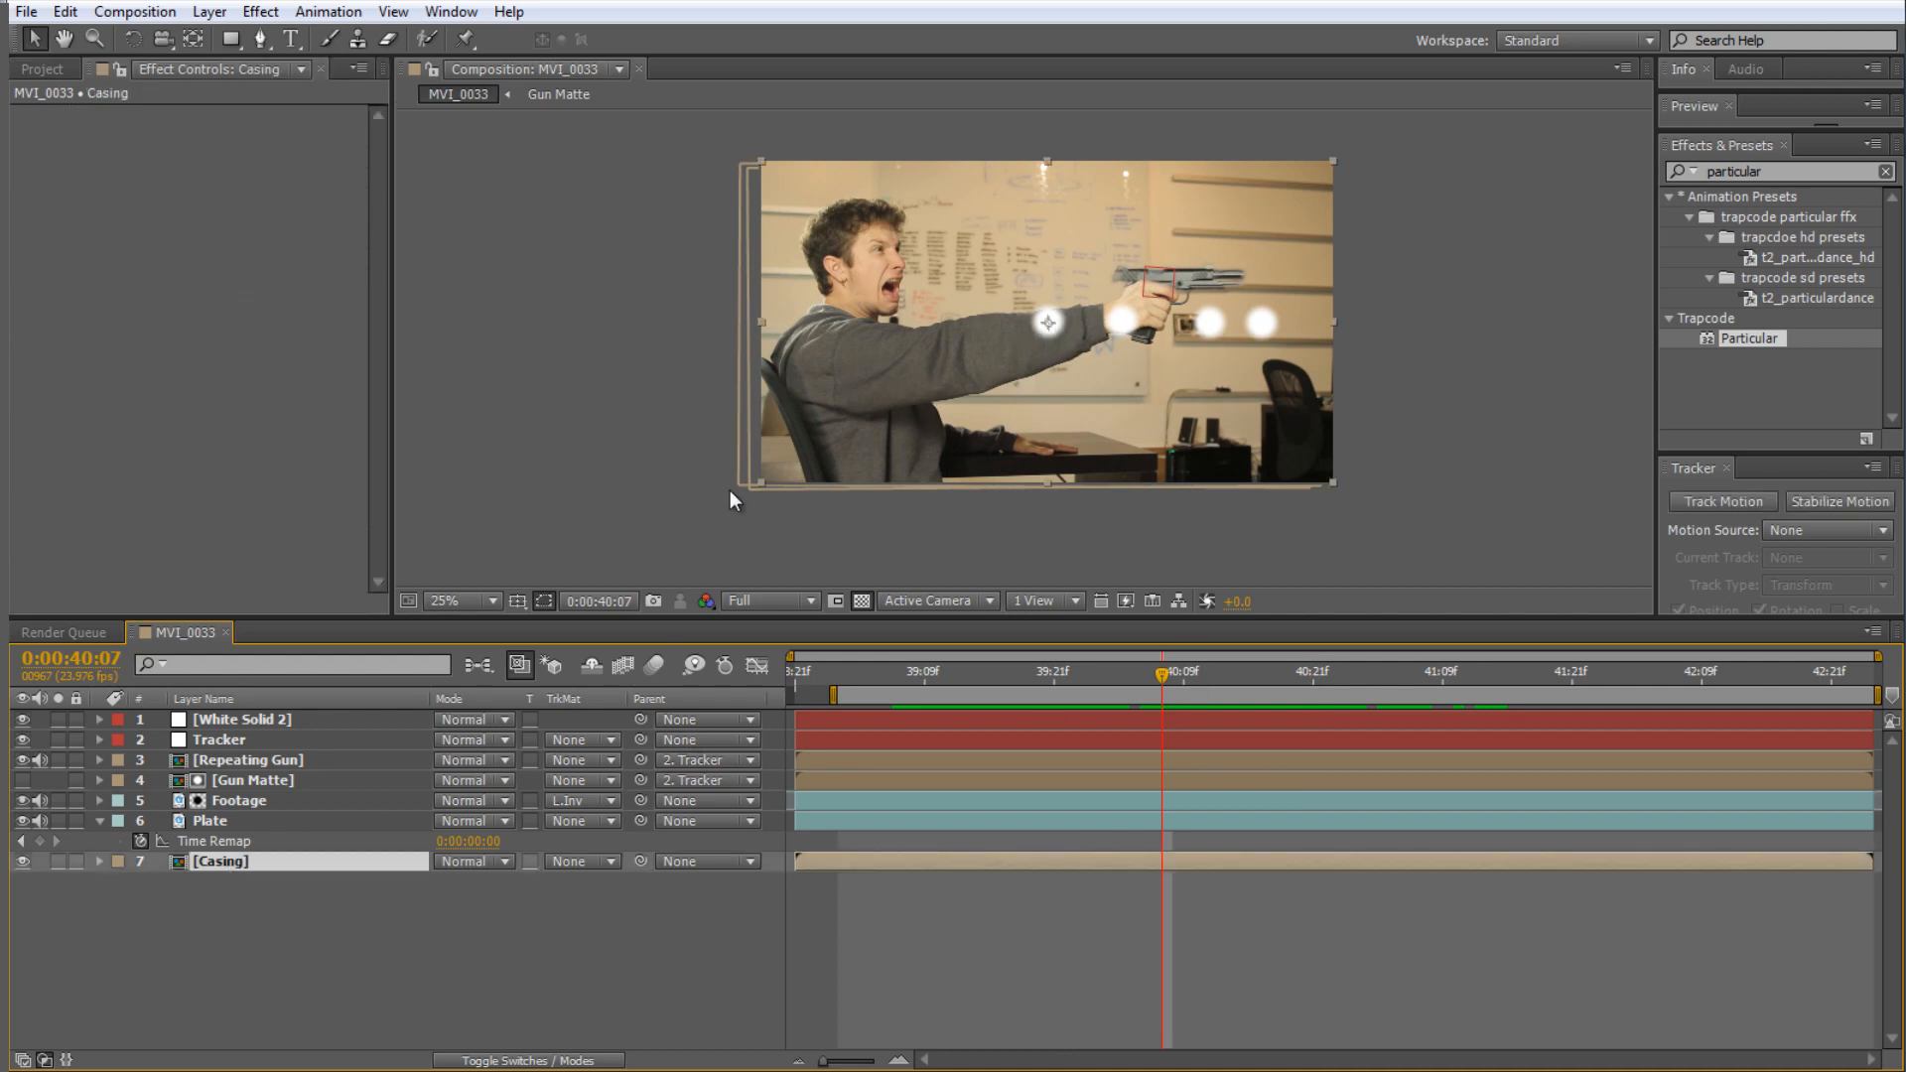
left_click(1037, 953)
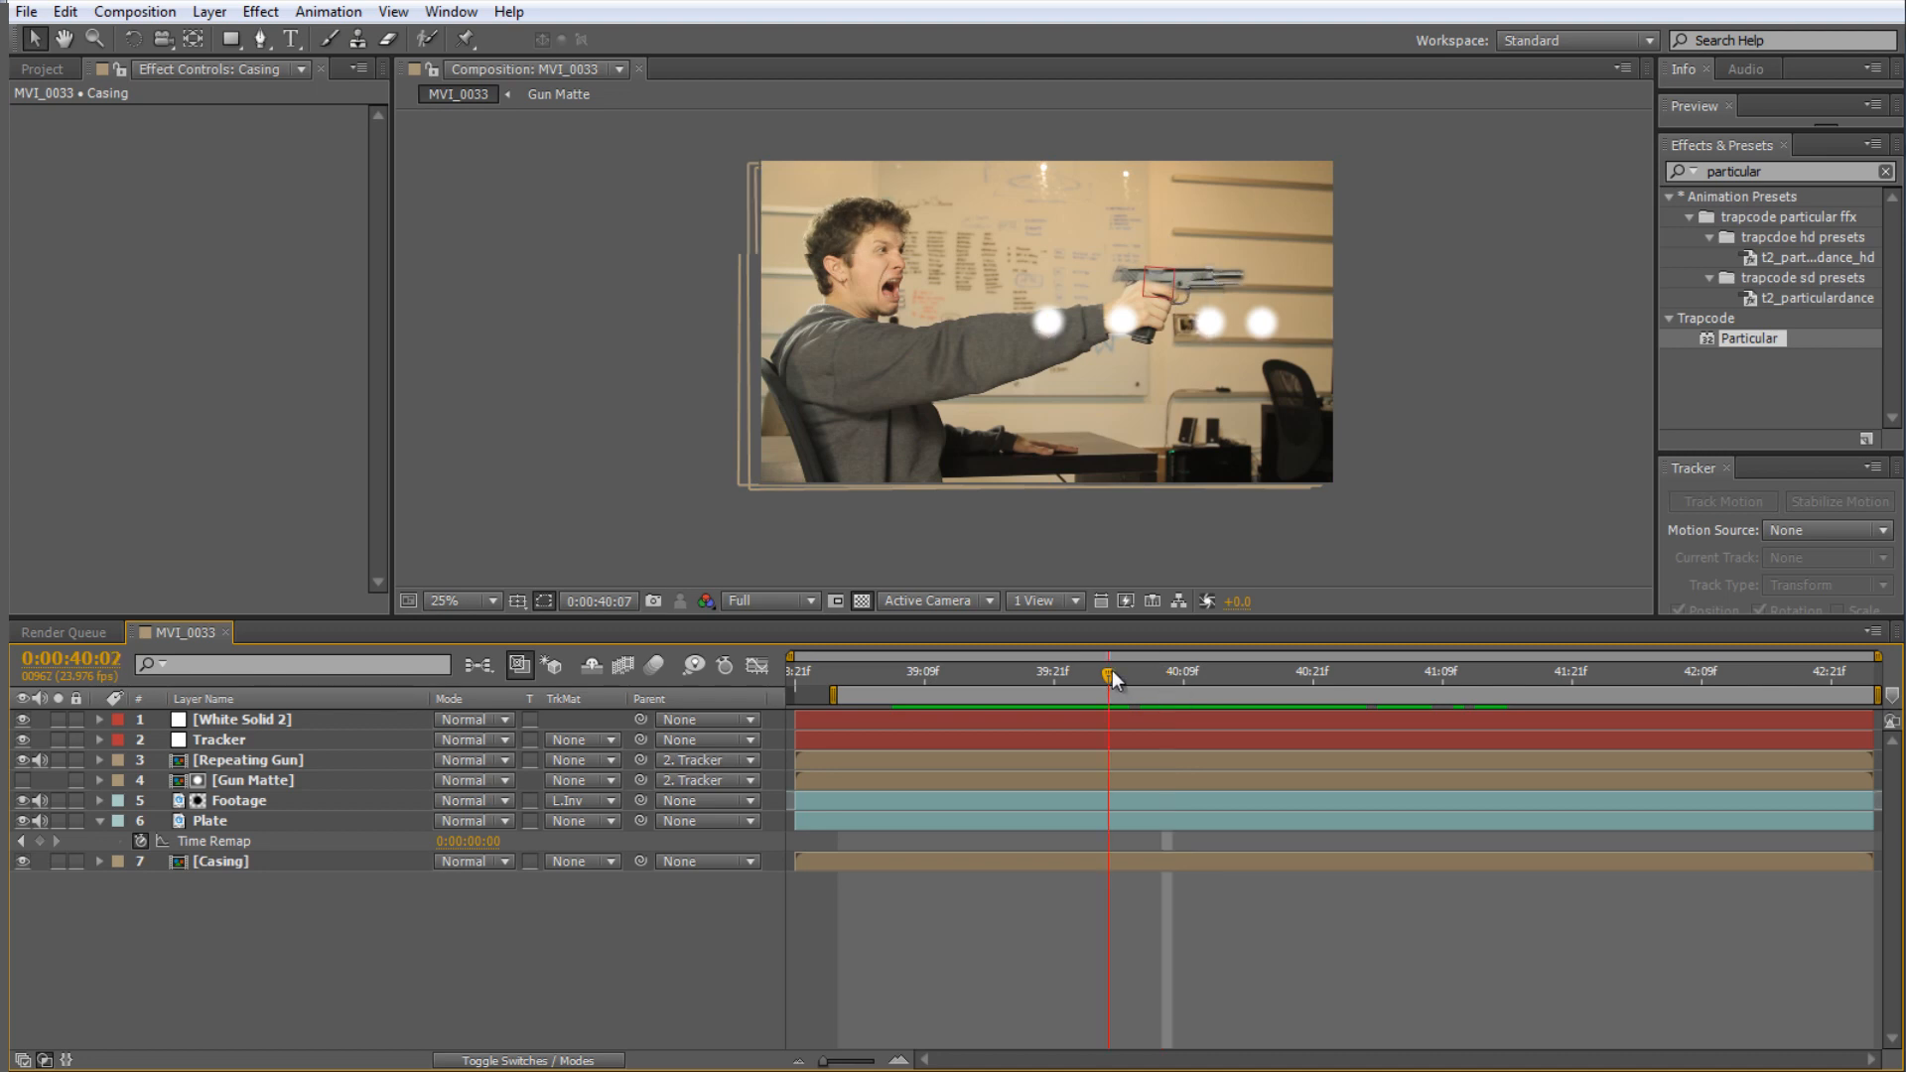
left_click_drag(1120, 682, 979, 675)
left_click(248, 721)
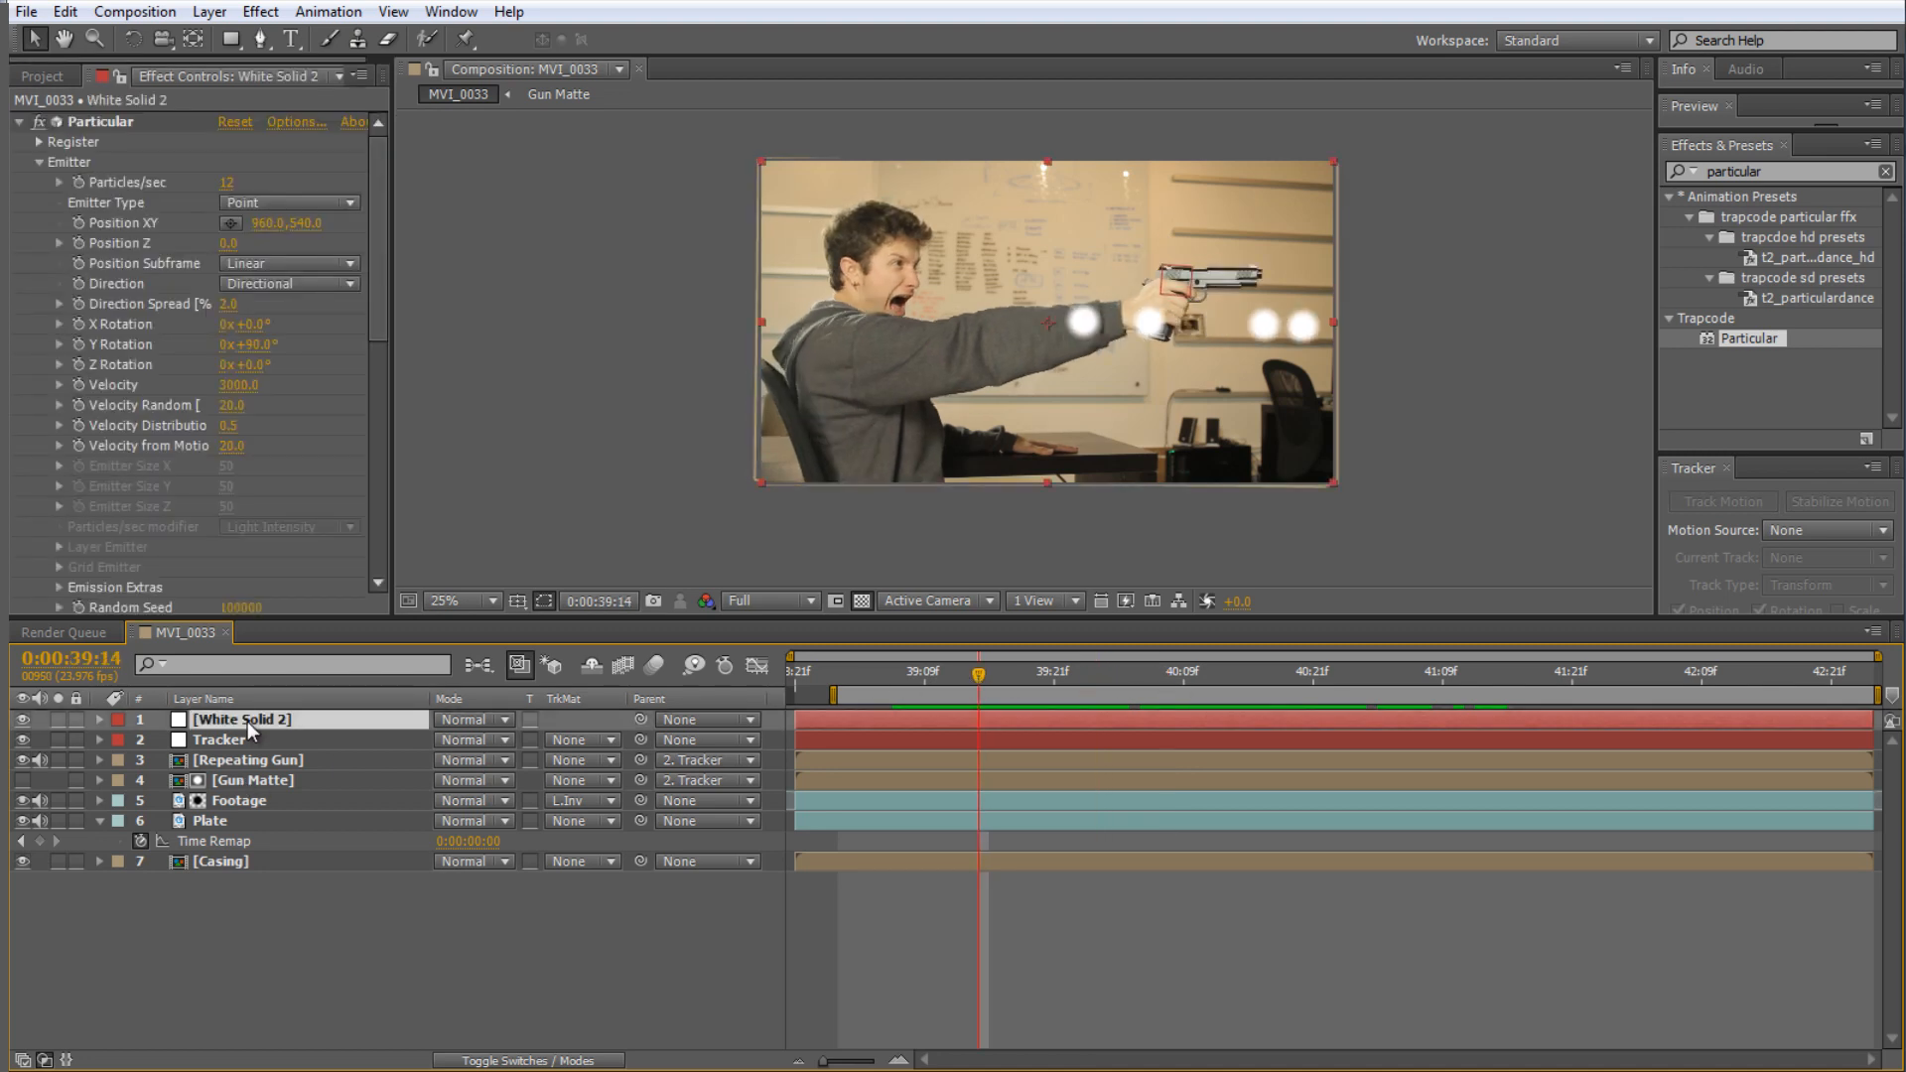
key("Return")
type("Particular")
key("Return")
- Change the particle type to Sprite and use the Casing layer as its texture, accepting the layer size warning
scroll(128, 433, "down", 7)
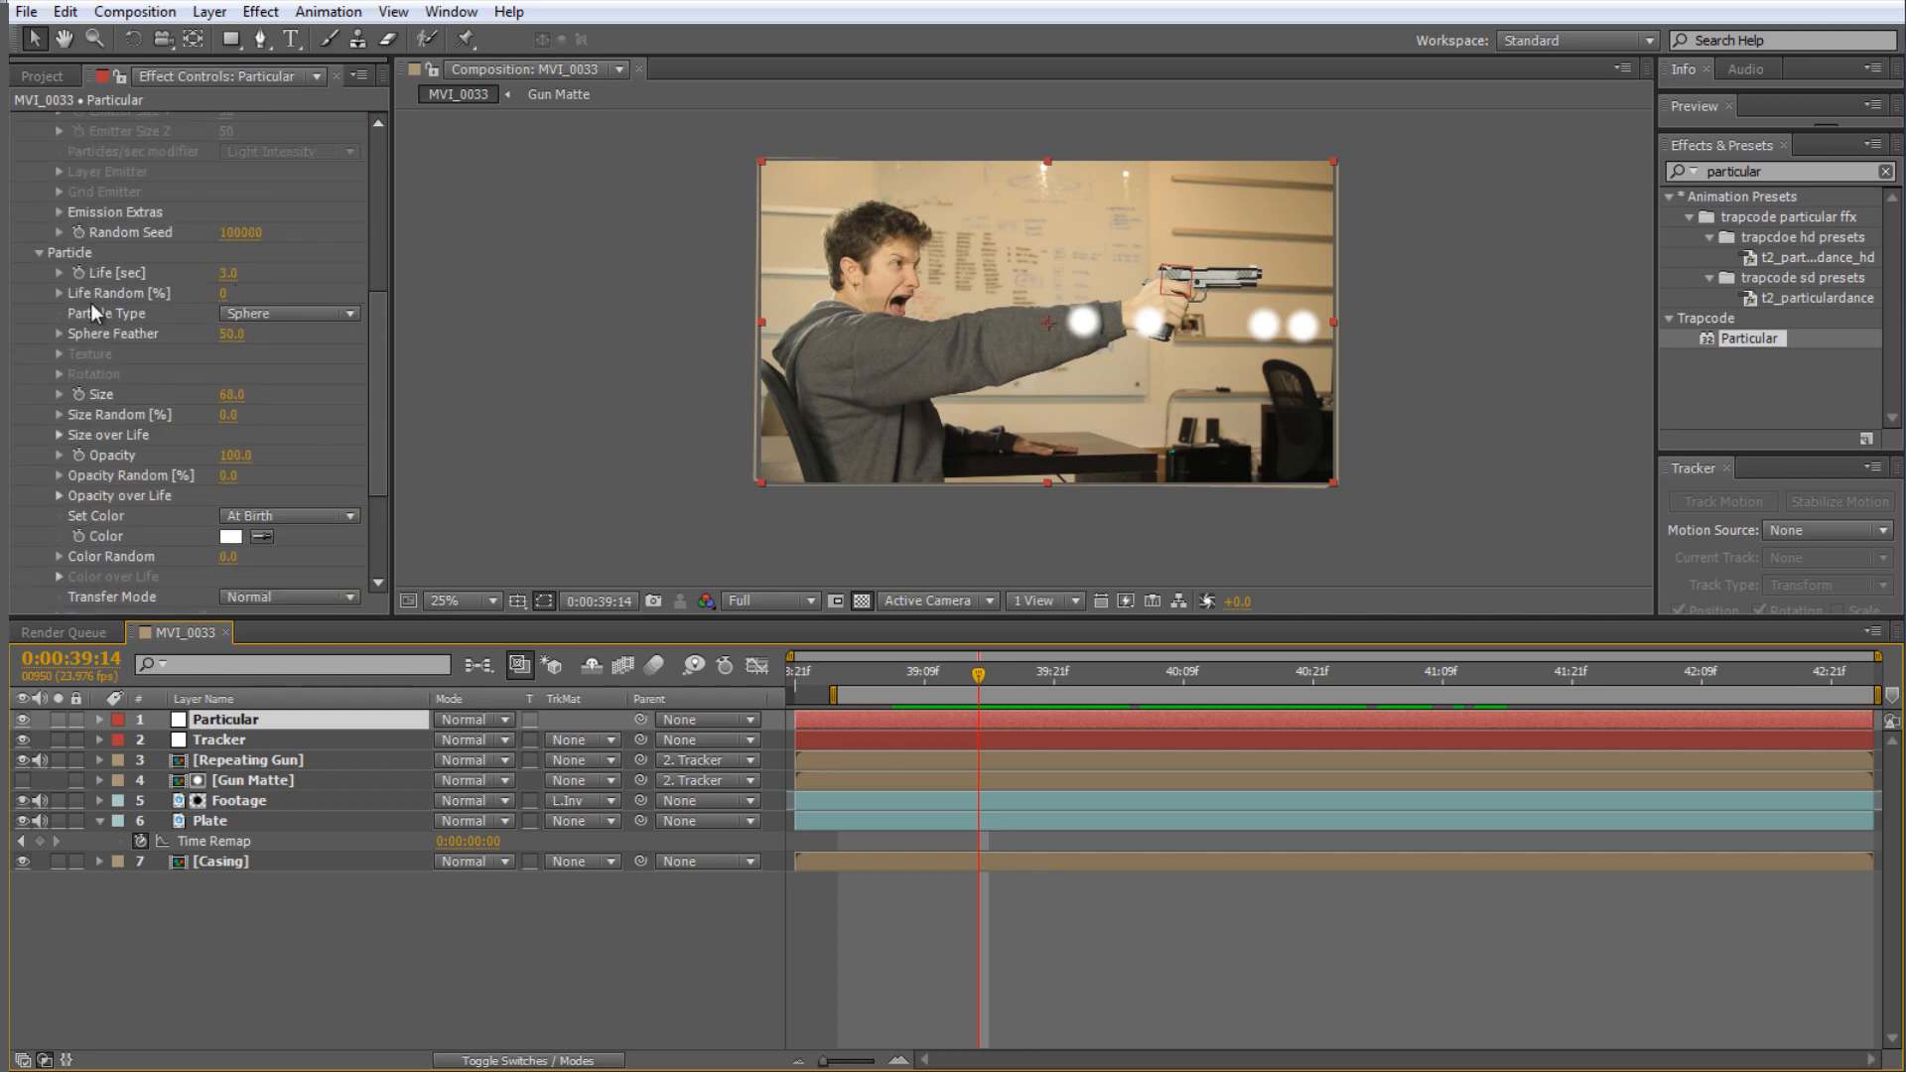
left_click(260, 316)
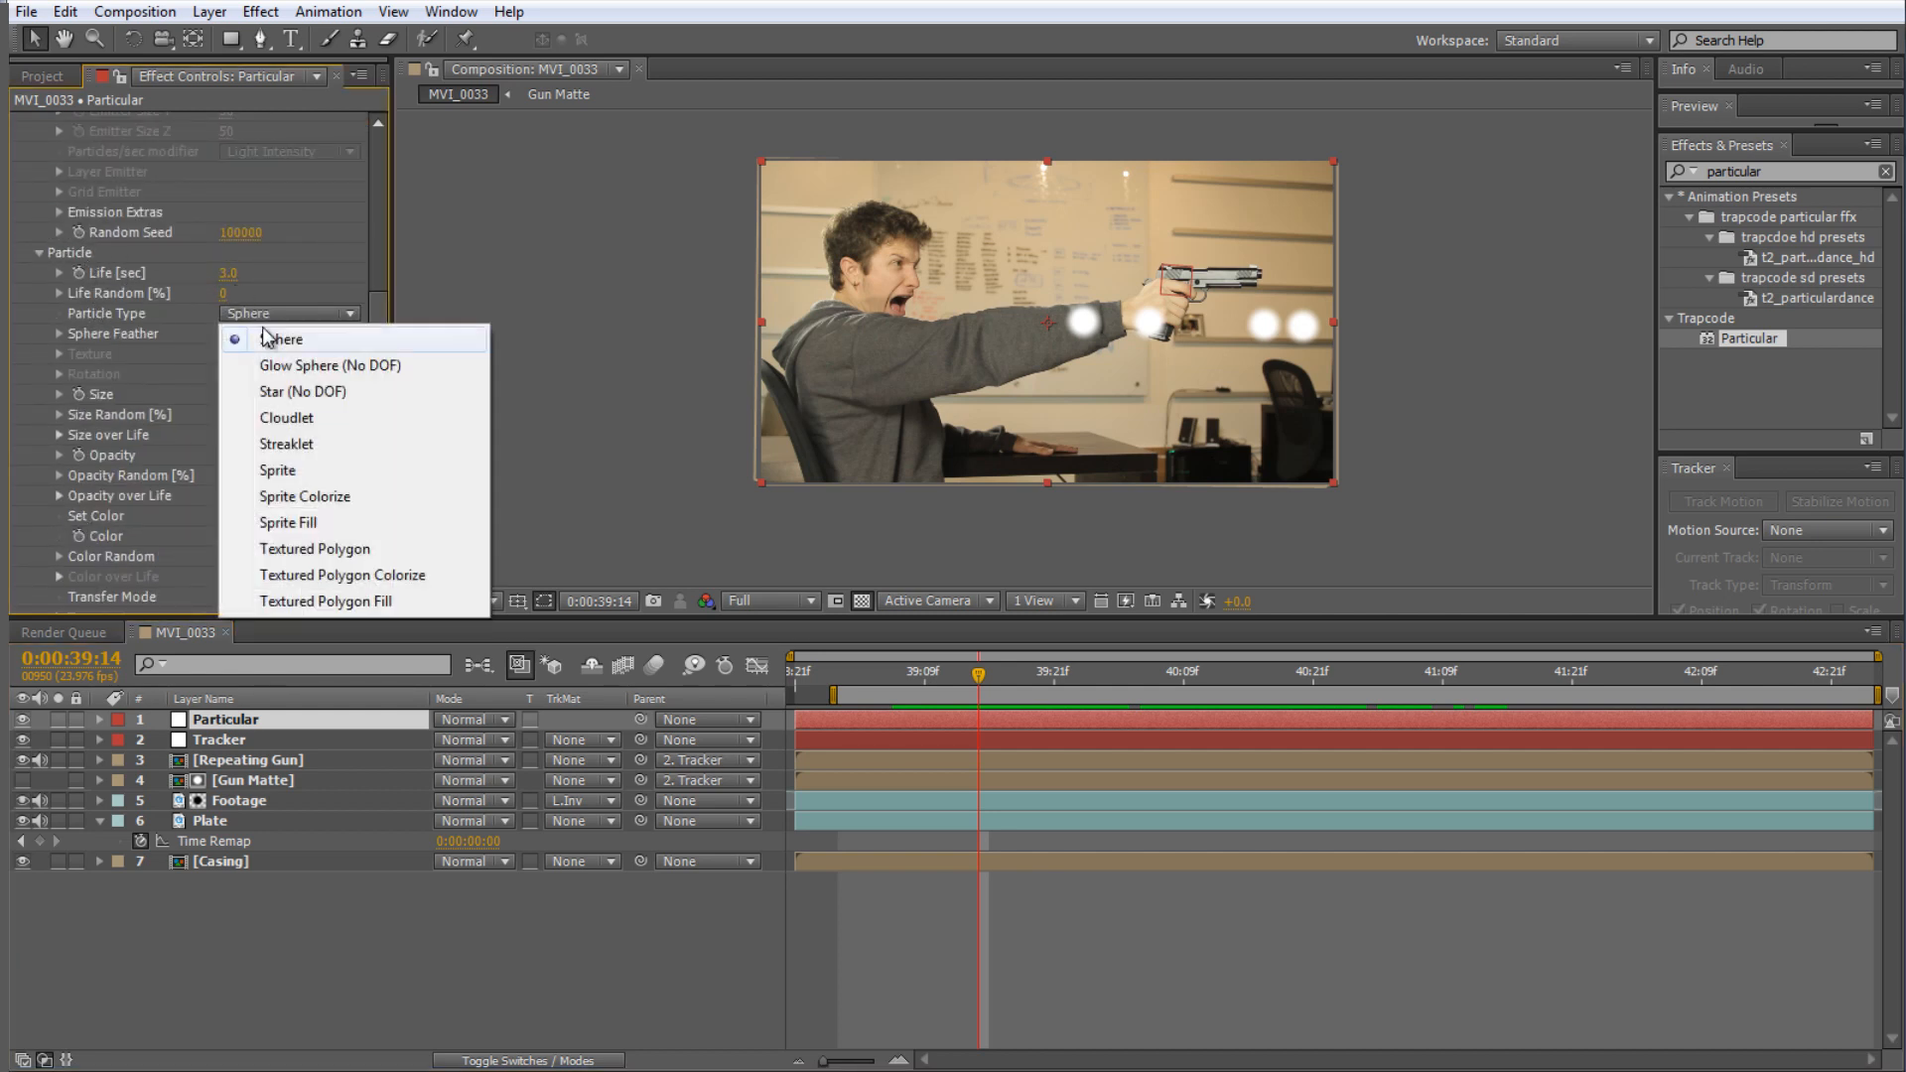
left_click(315, 471)
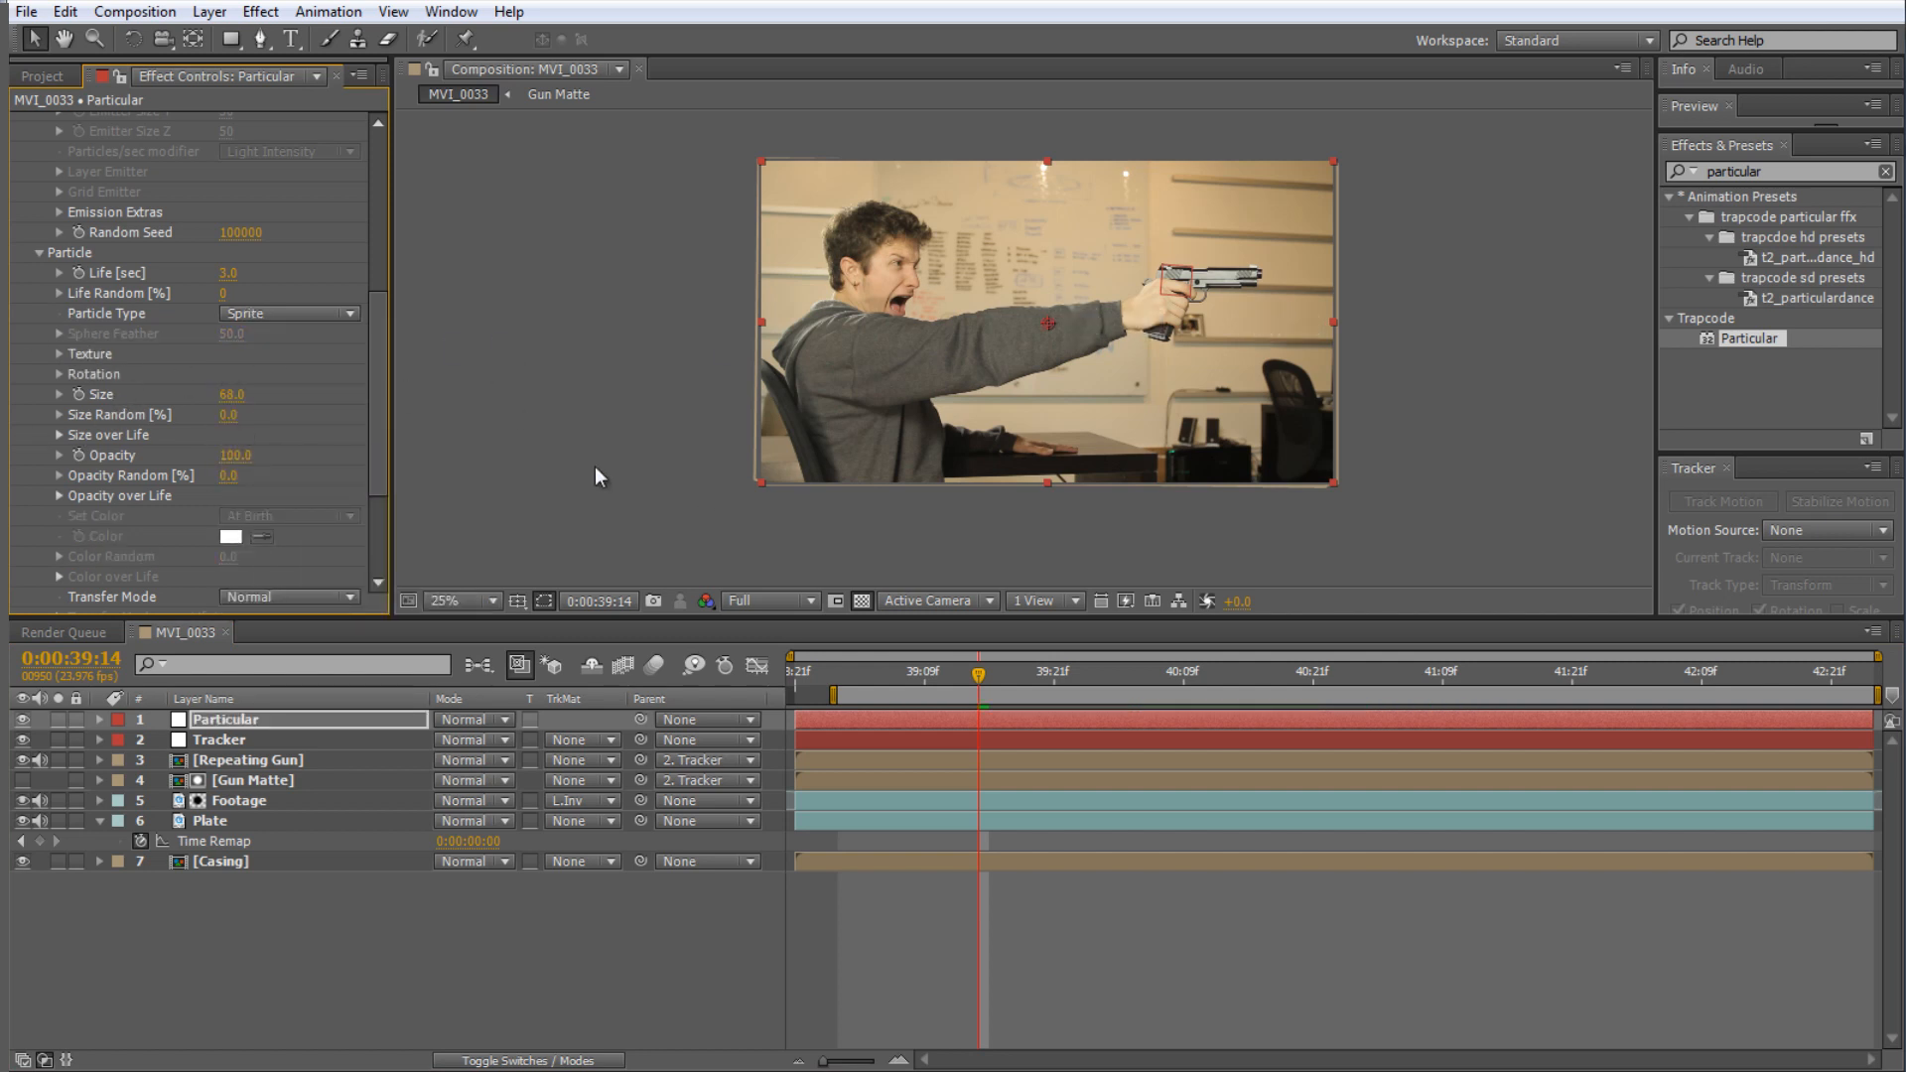
left_click(59, 353)
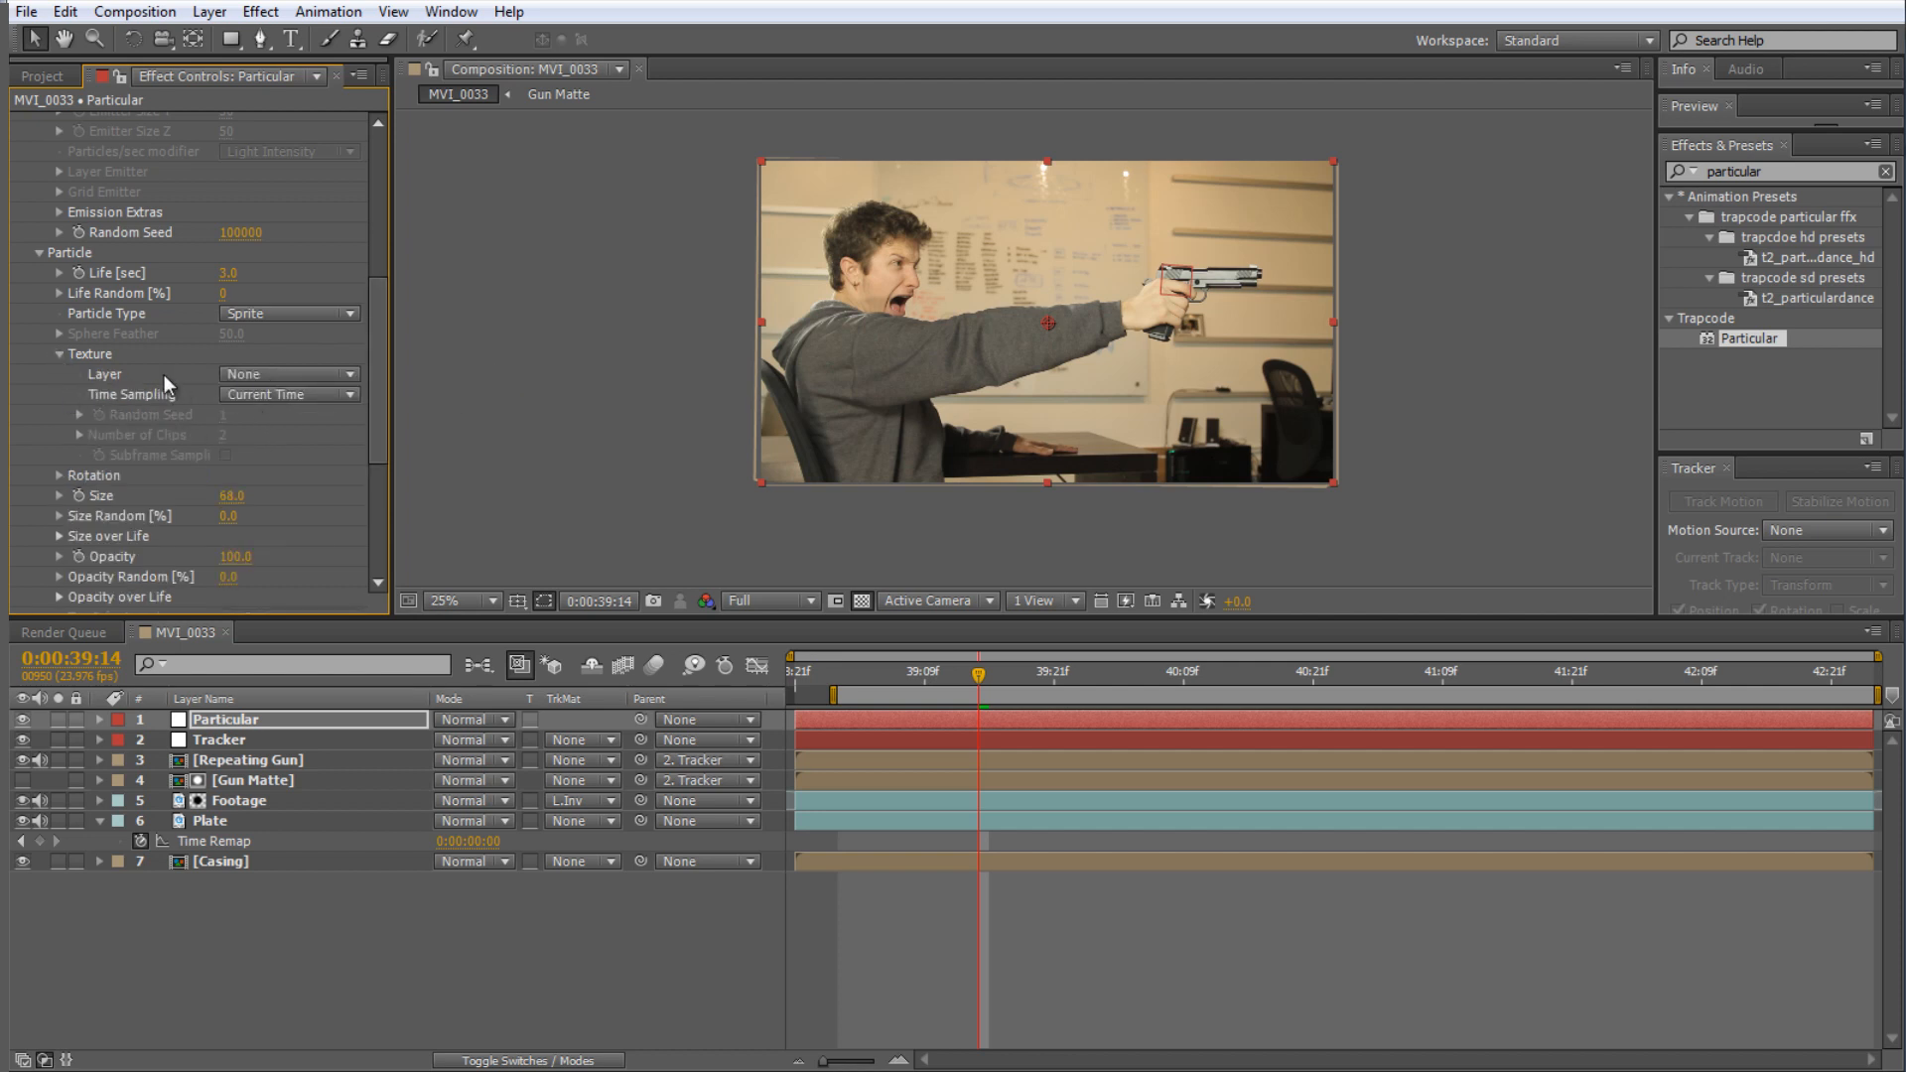
left_click(239, 376)
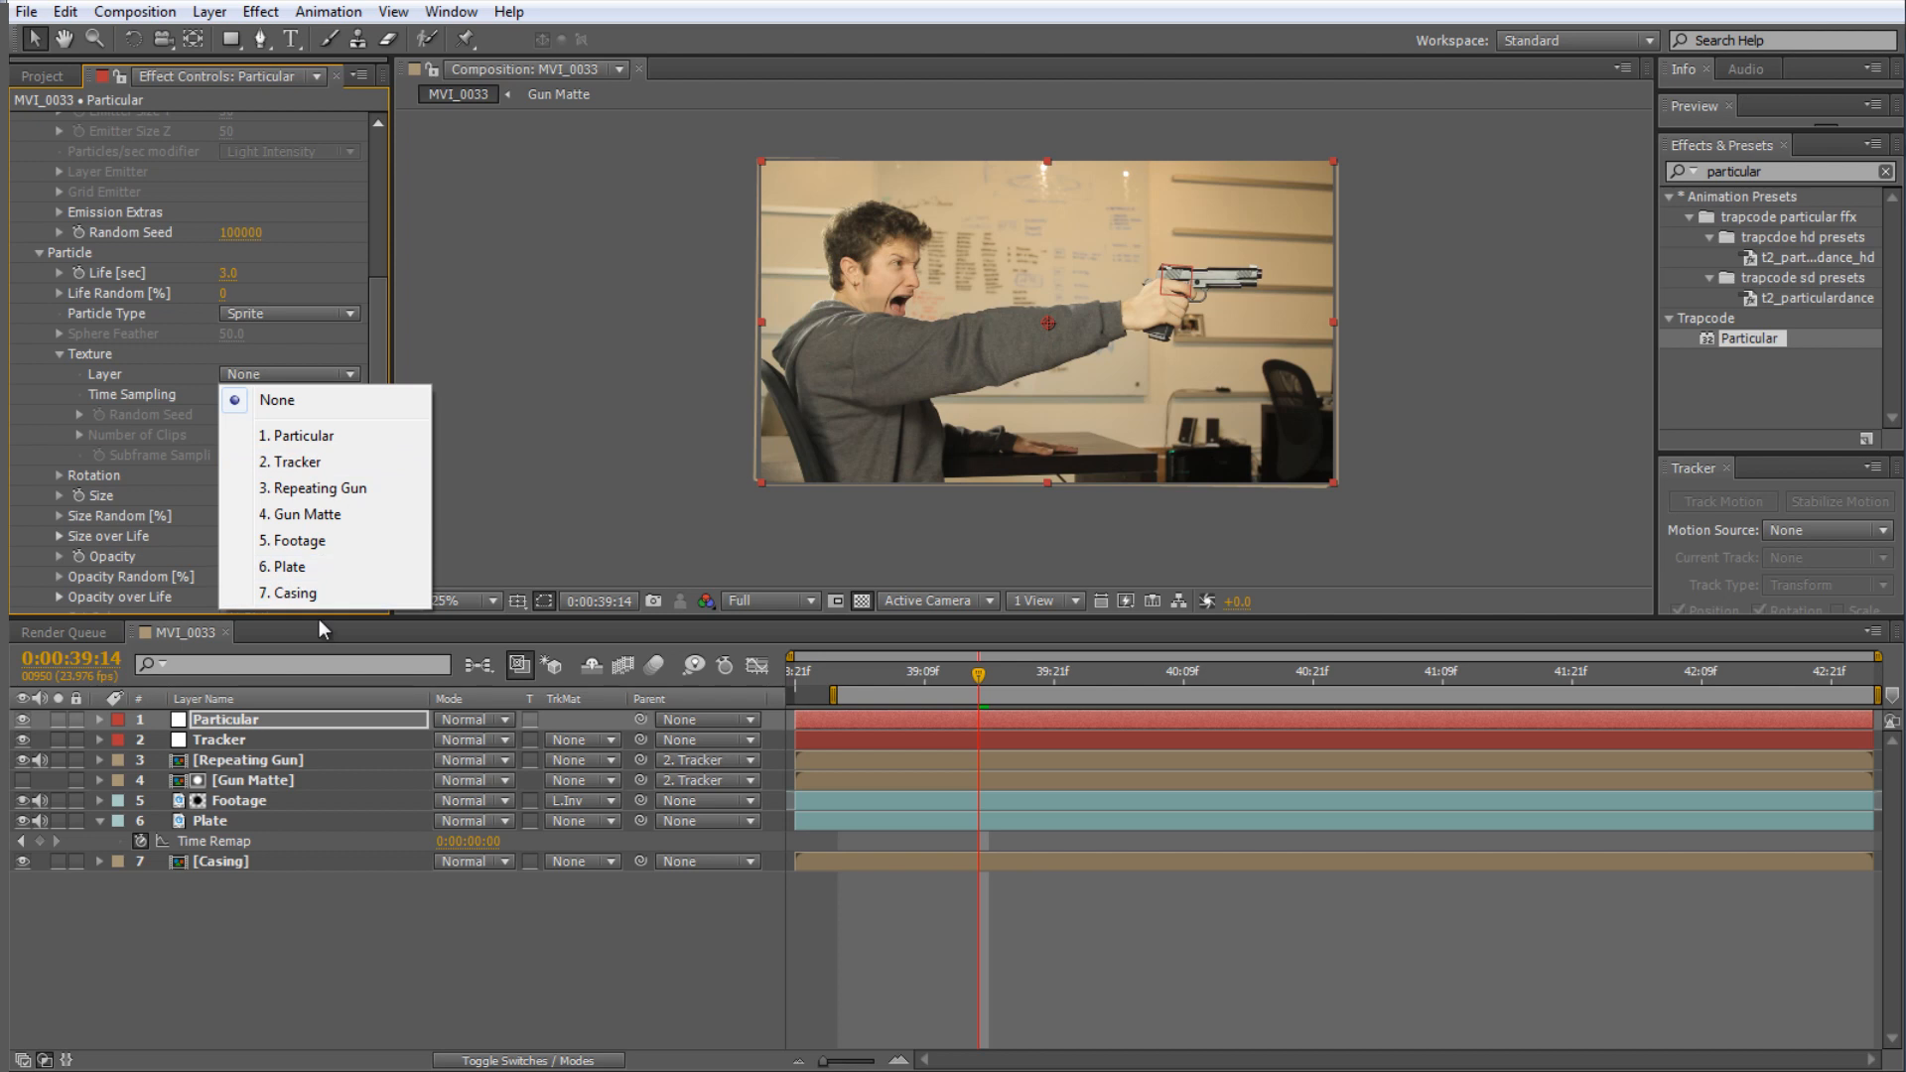
left_click(293, 593)
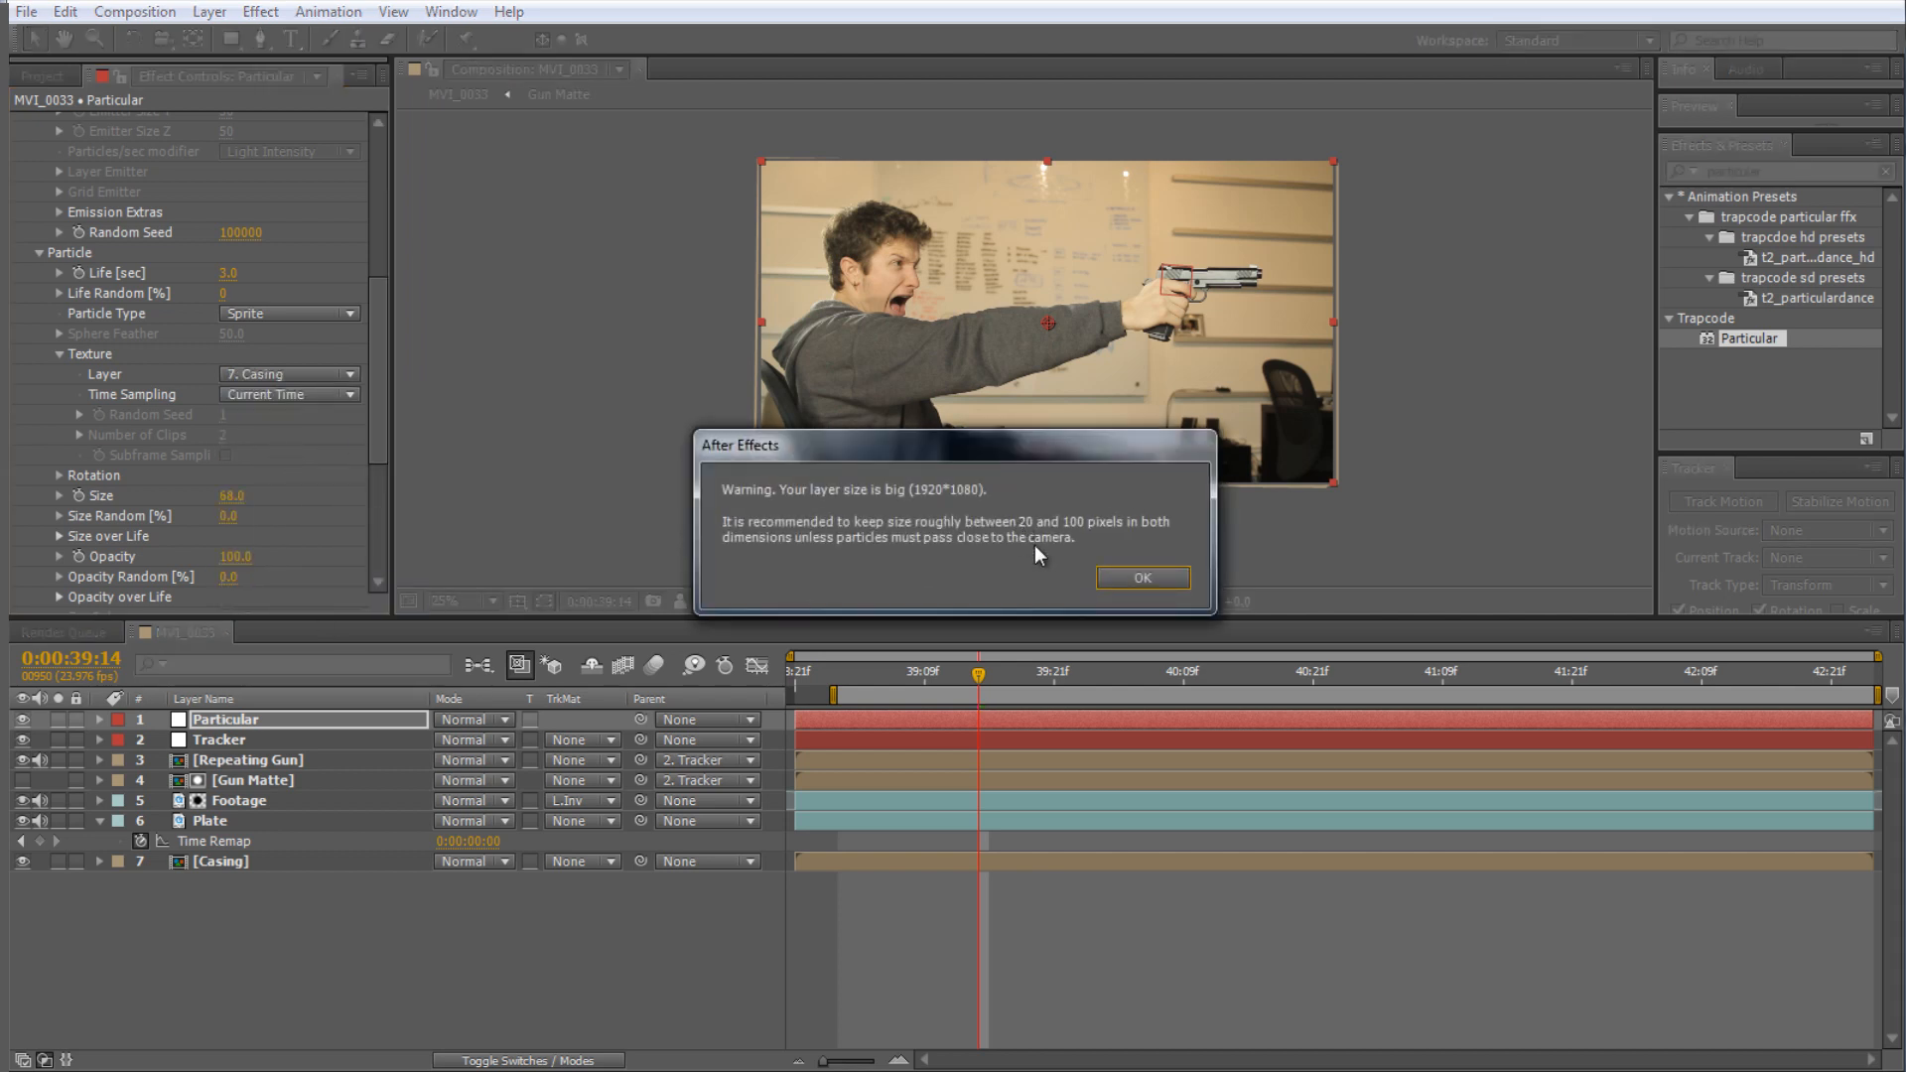
left_click(1132, 581)
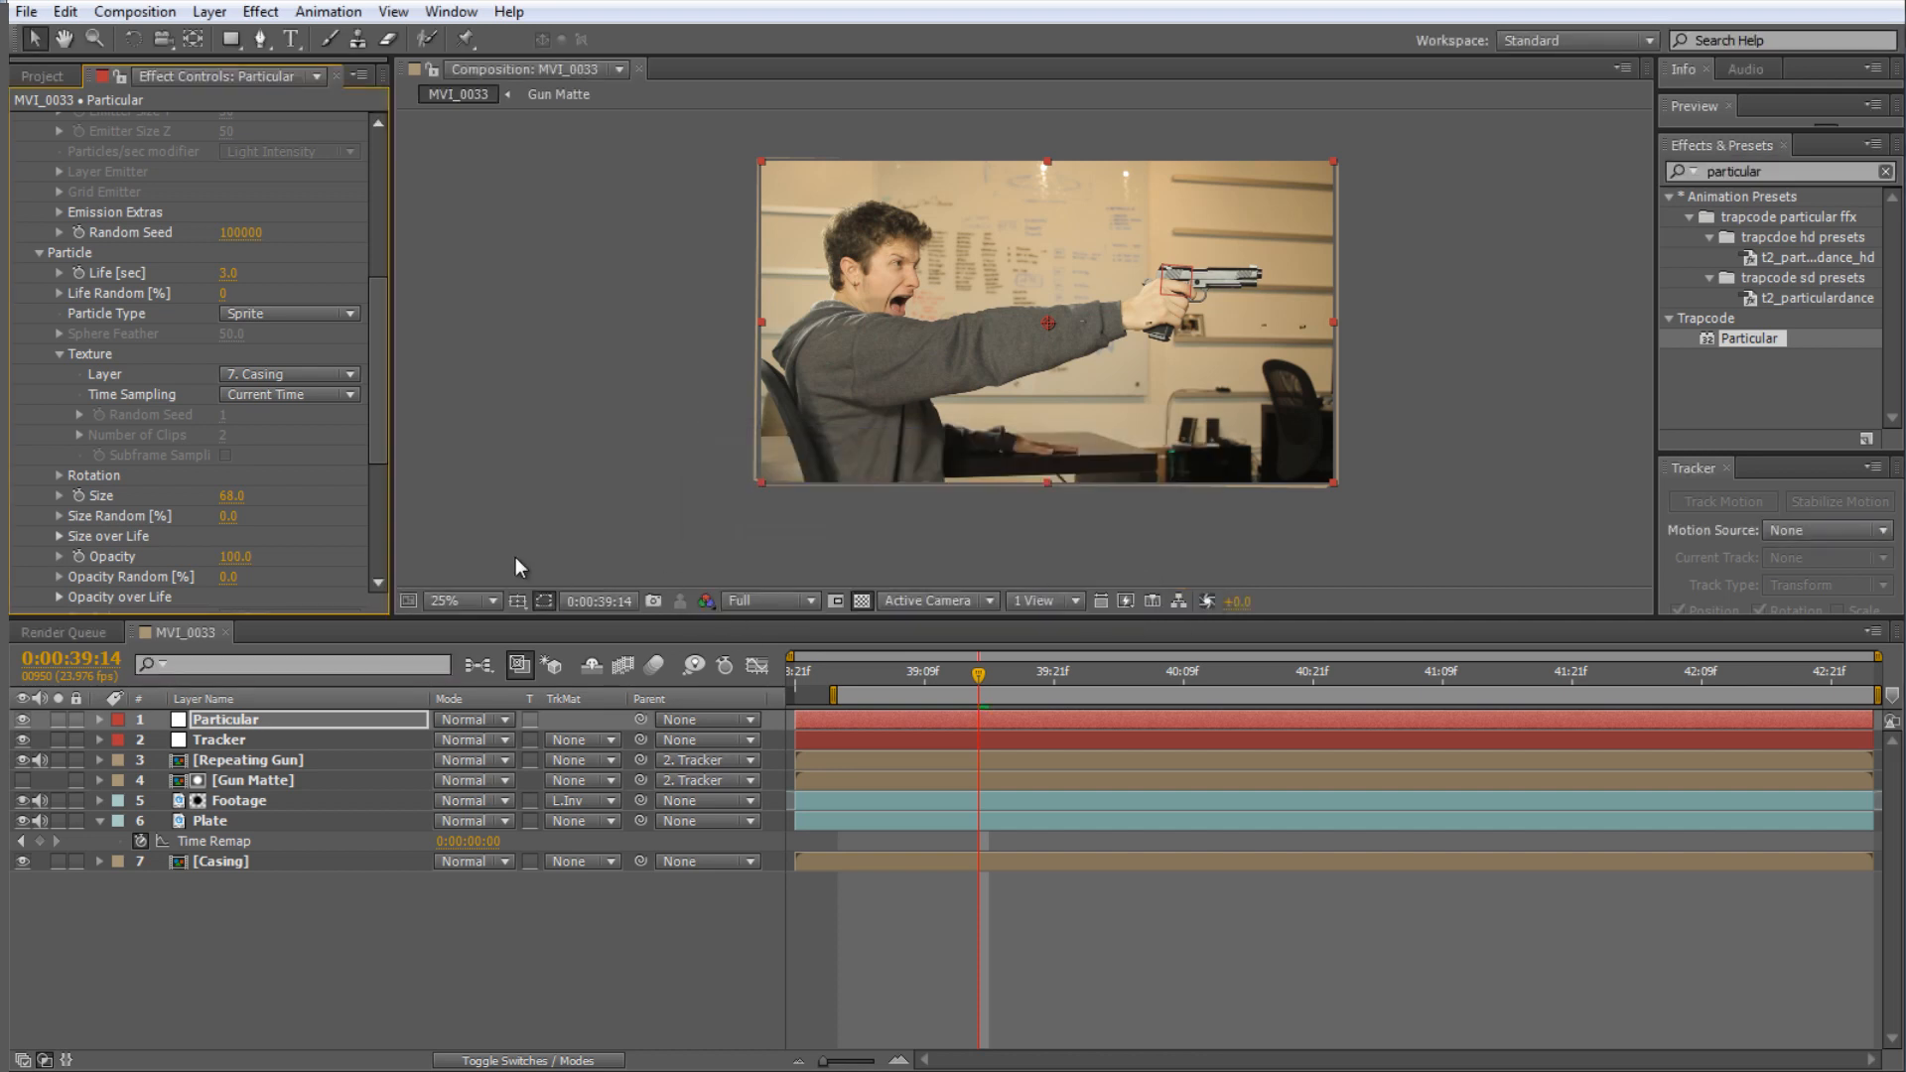
- Set the sprite texture's Time Sampling to Start at Birth - Play Once and inspect the casings up close
left_click(294, 395)
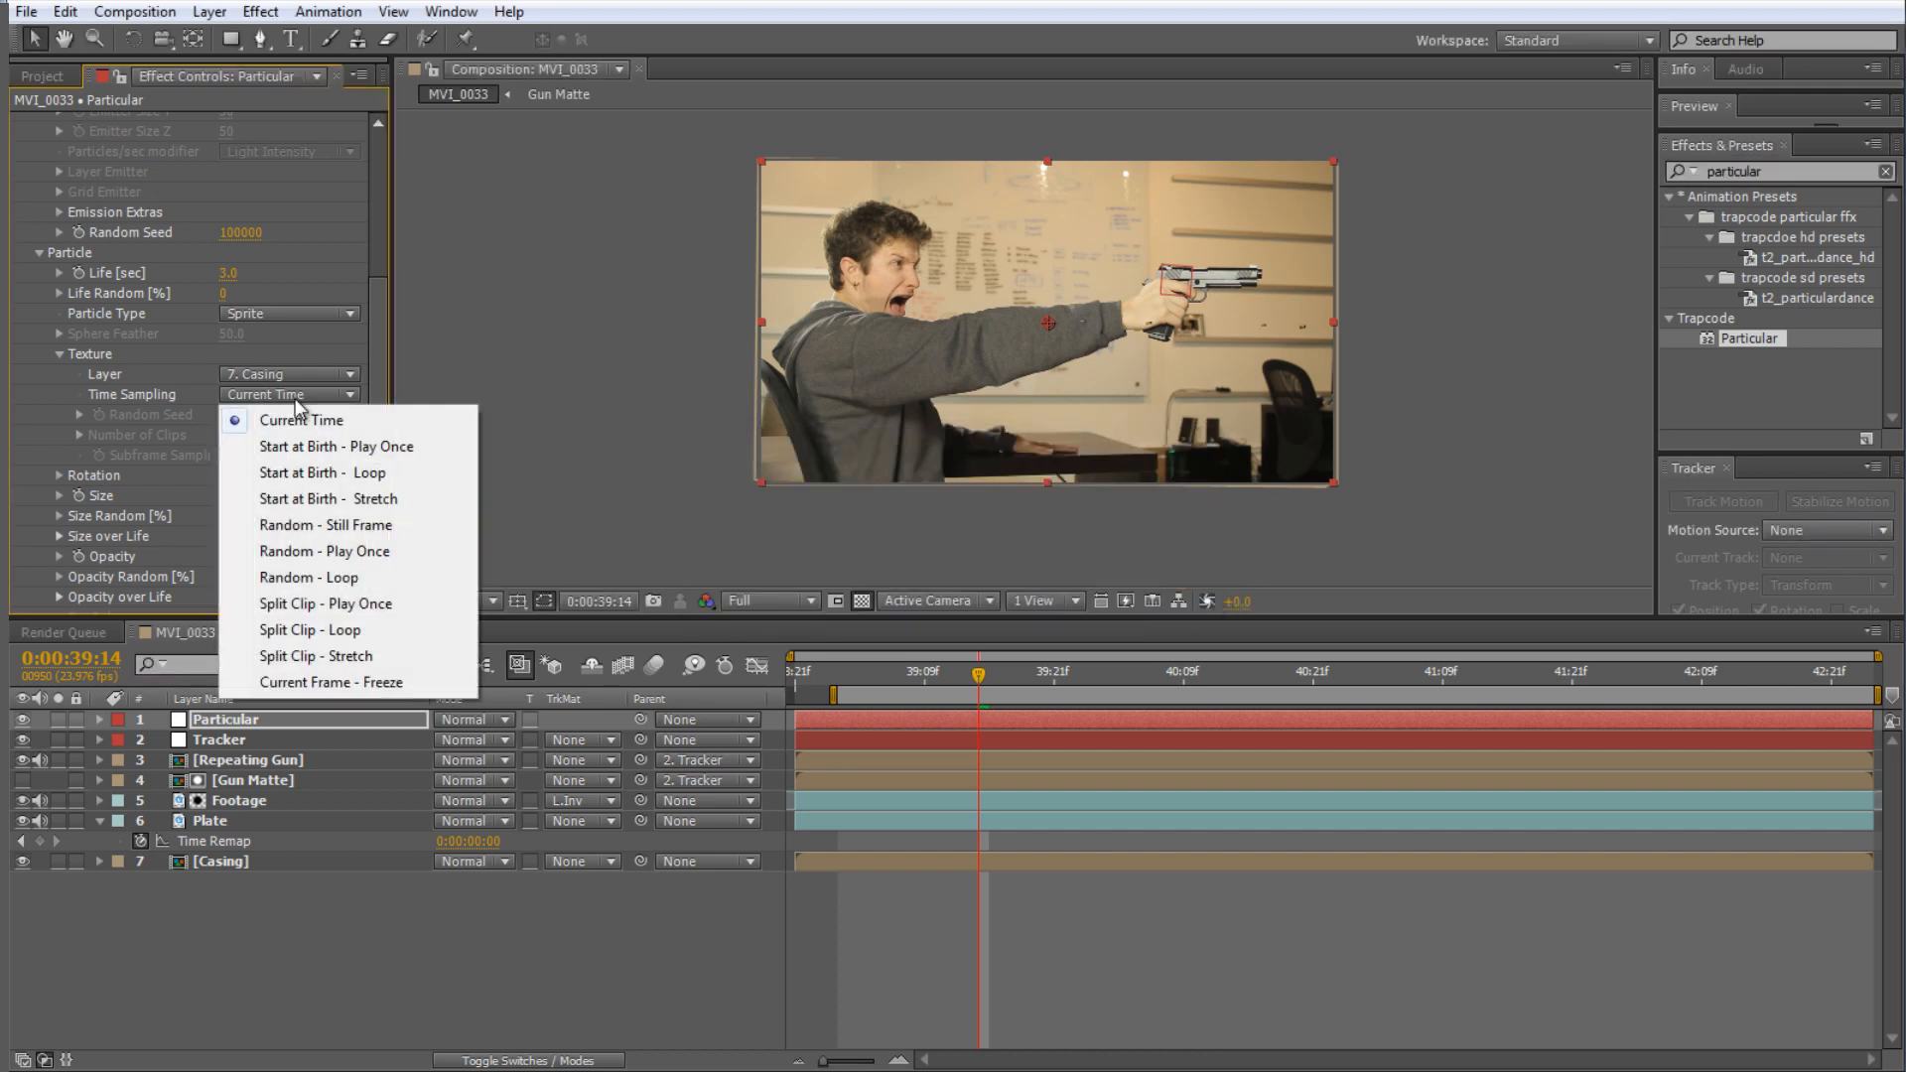
left_click(314, 455)
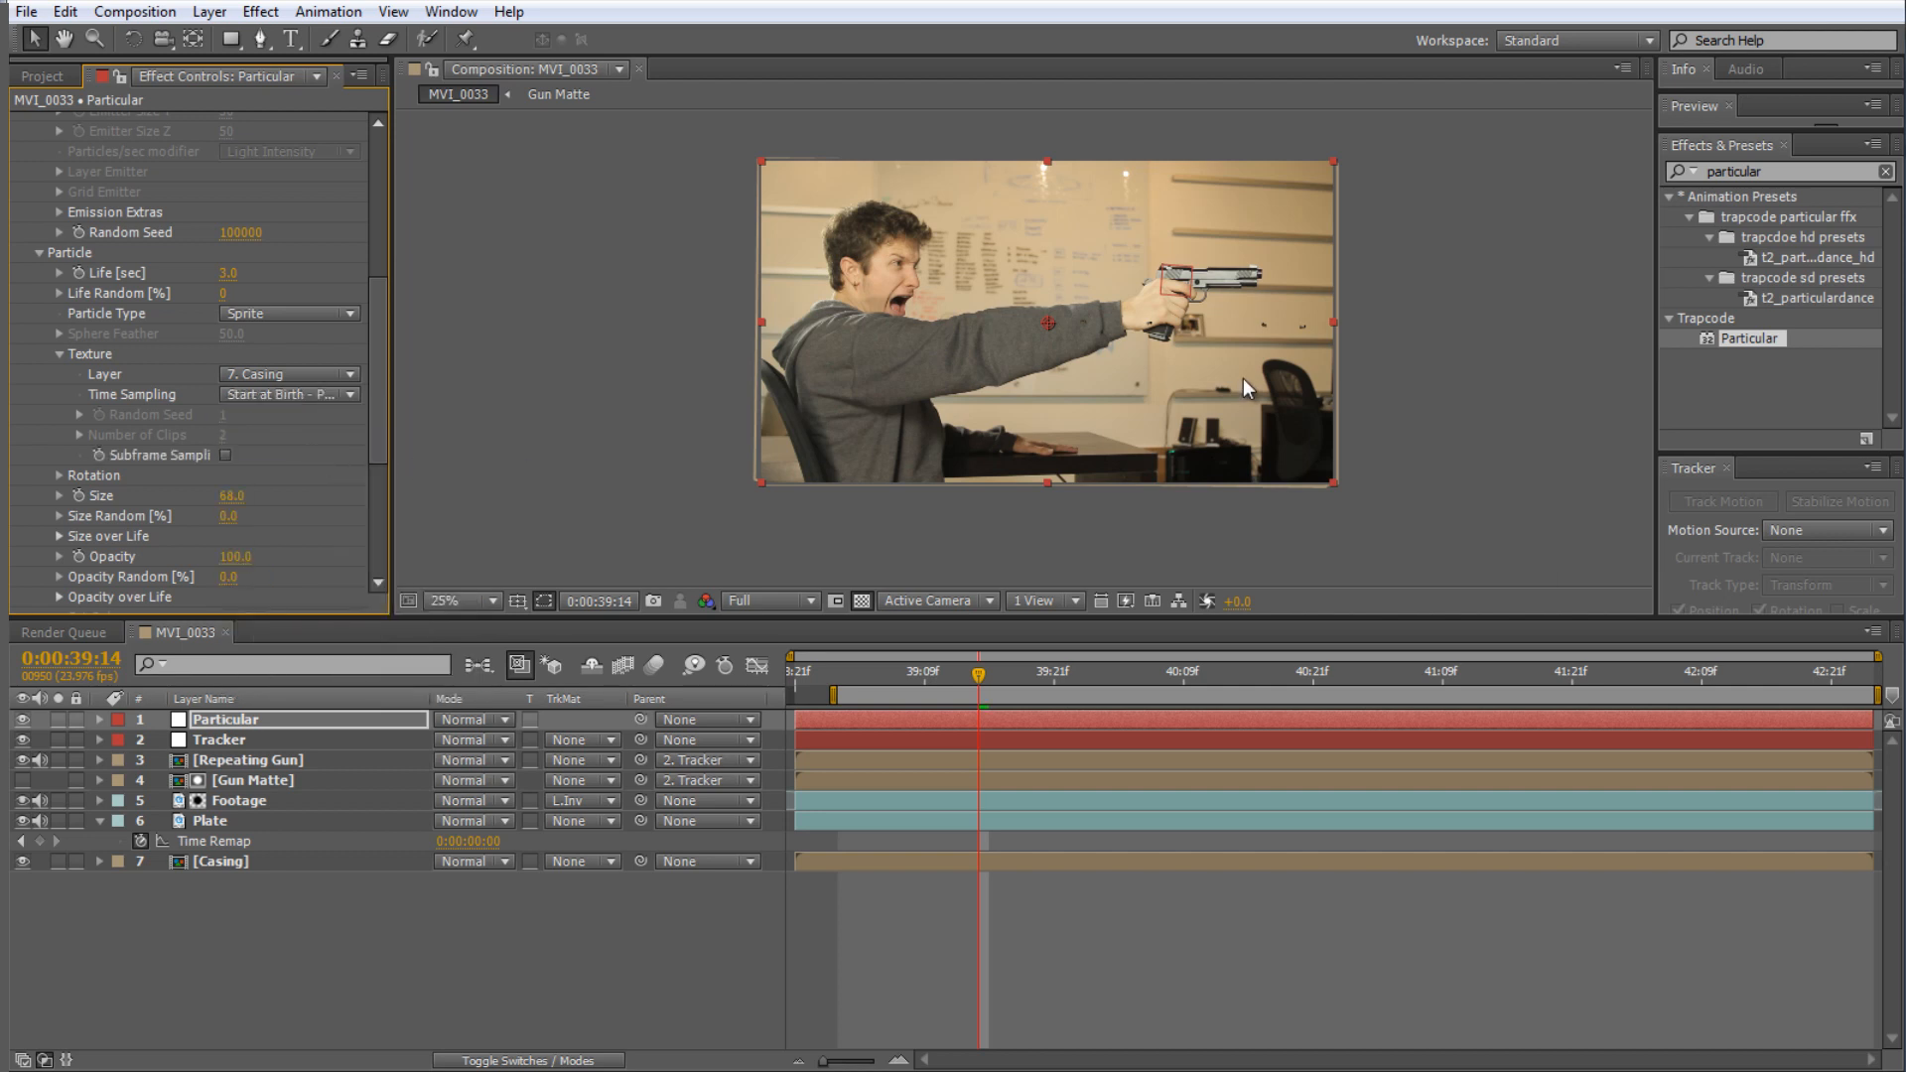
scroll(1243, 378, "up", 3)
left_click_drag(1404, 286, 1142, 356)
scroll(1142, 355, "up", 1)
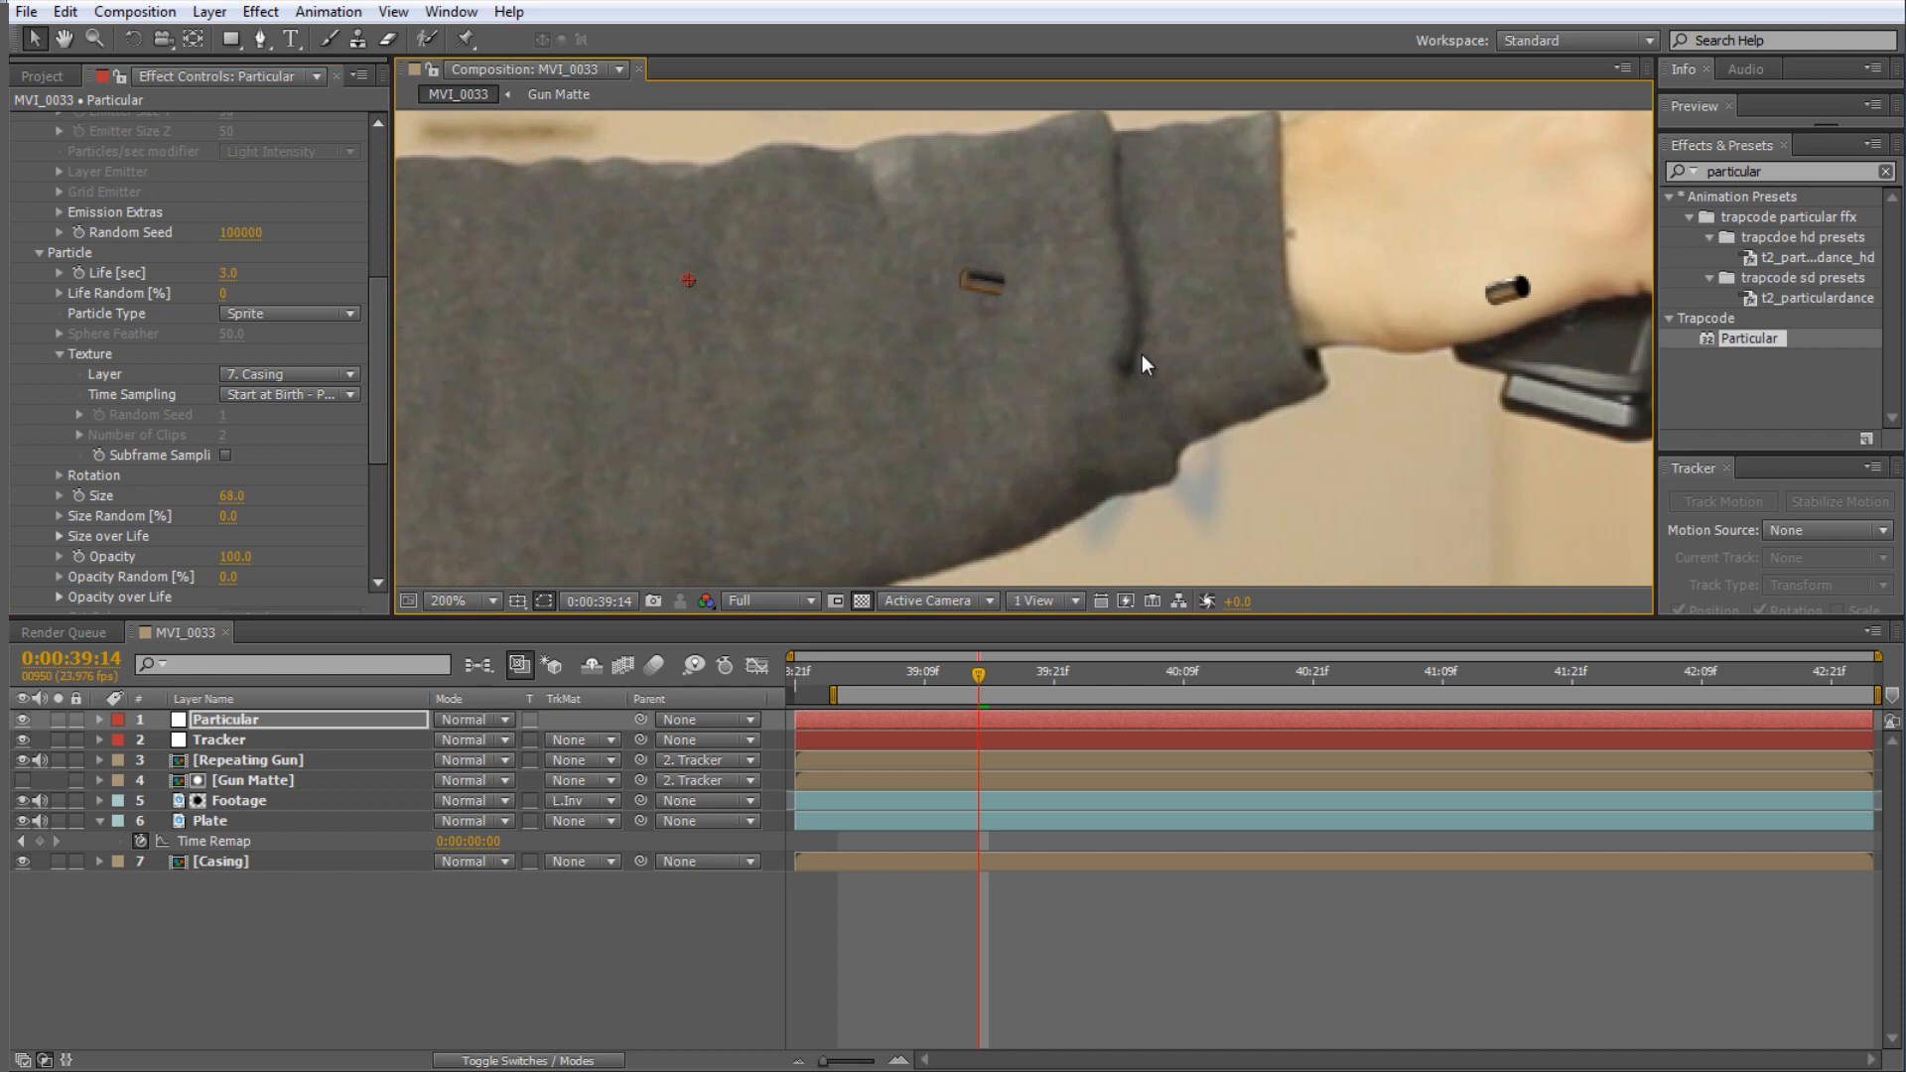
scroll(479, 474, "down", 1)
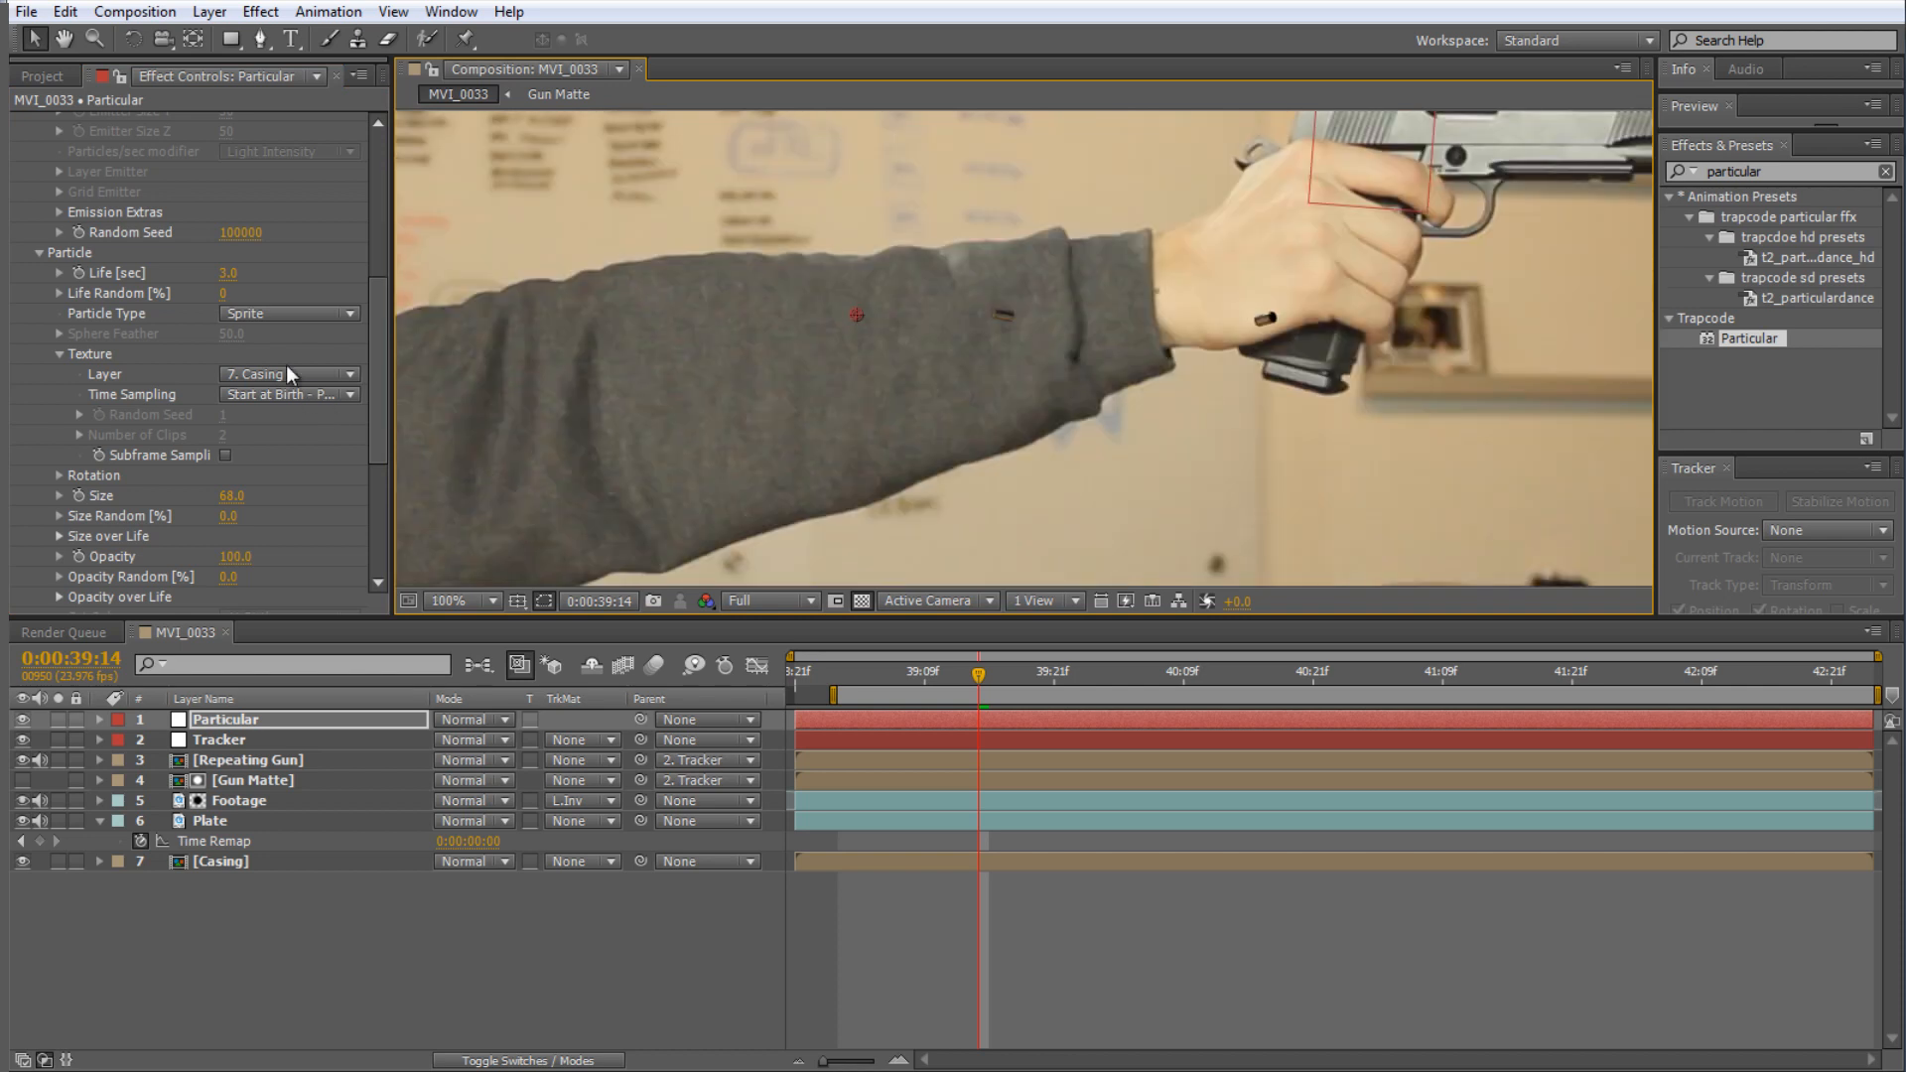
- Increase the particle size to 145 and check the casings' scale against the gun
scroll(247, 455, "down", 5)
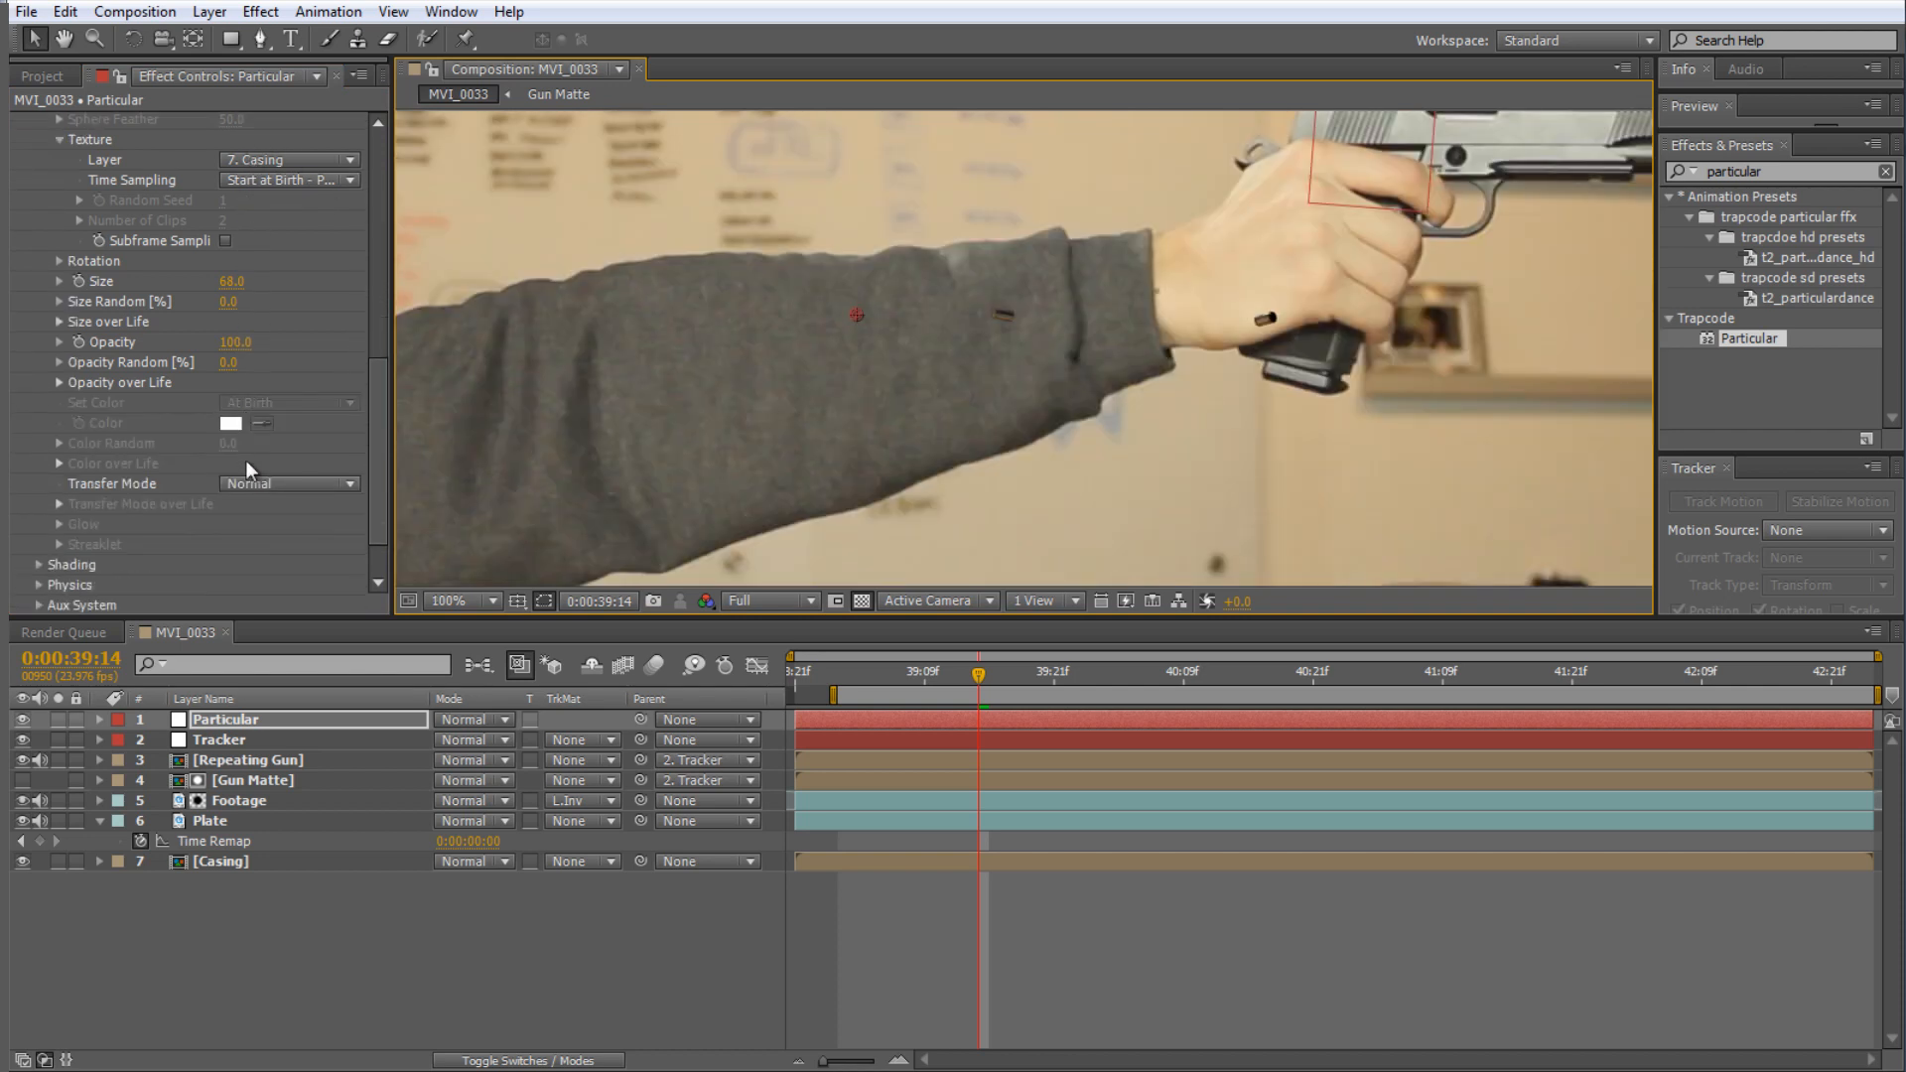
left_click_drag(231, 281, 324, 281)
scroll(1298, 242, "up", 1)
scroll(1294, 239, "down", 1)
left_click_drag(1289, 237, 1075, 311)
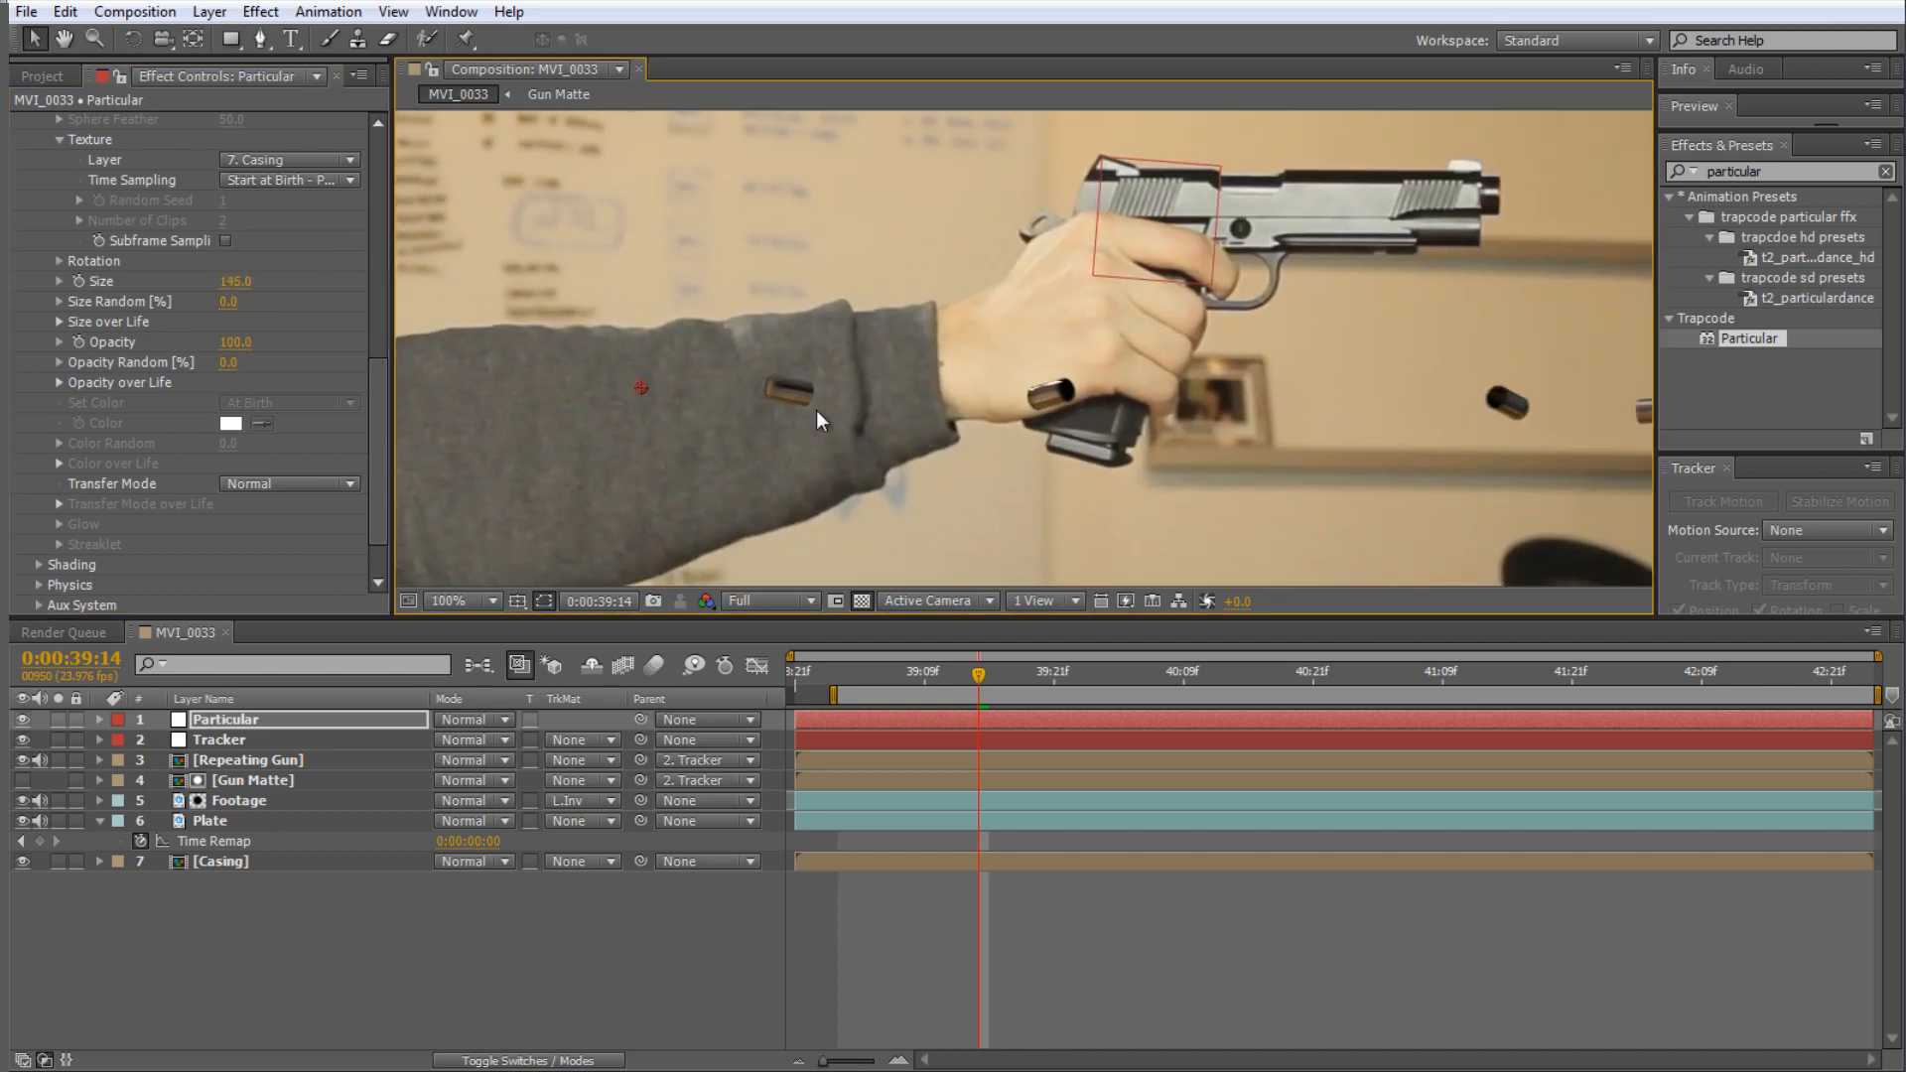
scroll(968, 350, "down", 1)
left_click_drag(769, 393, 933, 377)
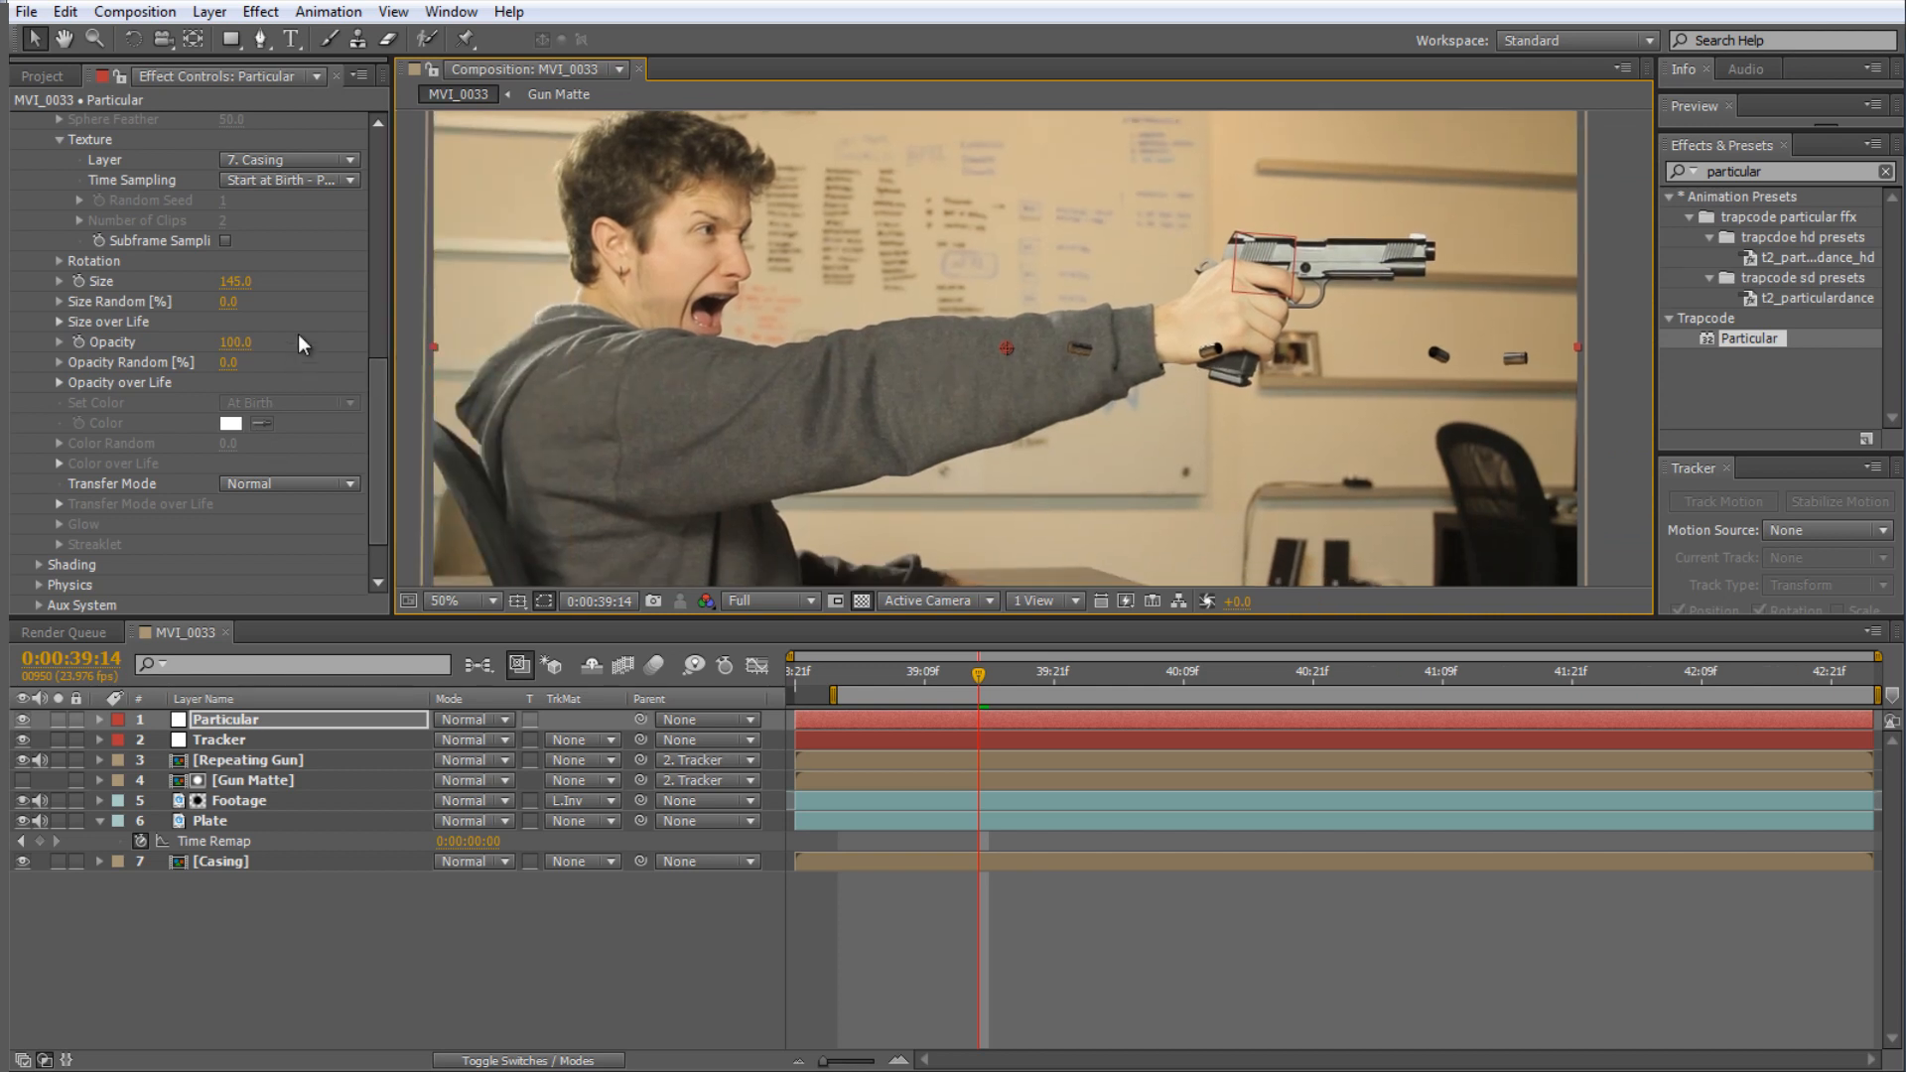
- Set the emitter's Y Rotation to 181° and preview the casing stream up to 0:00:41:07, ending on 0:00:41:01
scroll(299, 338, "up", 10)
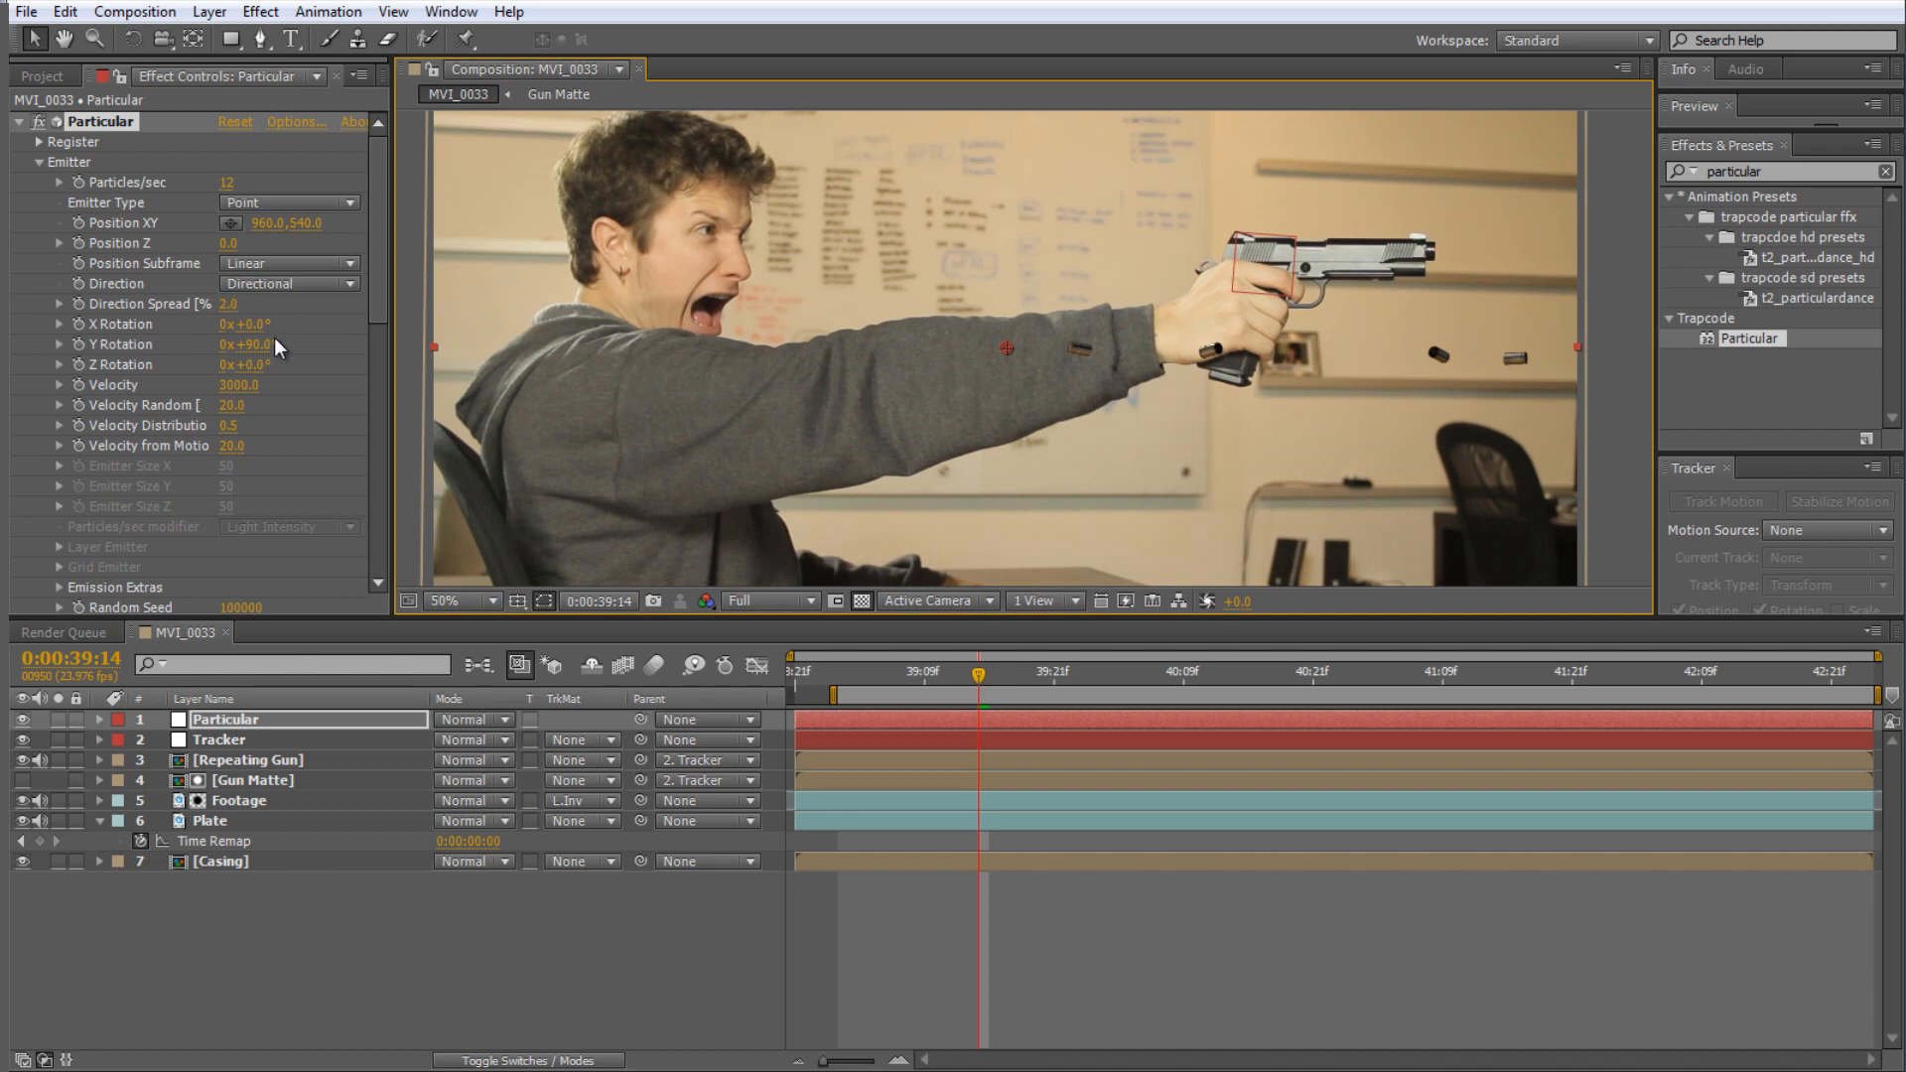
left_click_drag(258, 343, 377, 354)
left_click_drag(1012, 667, 1424, 683)
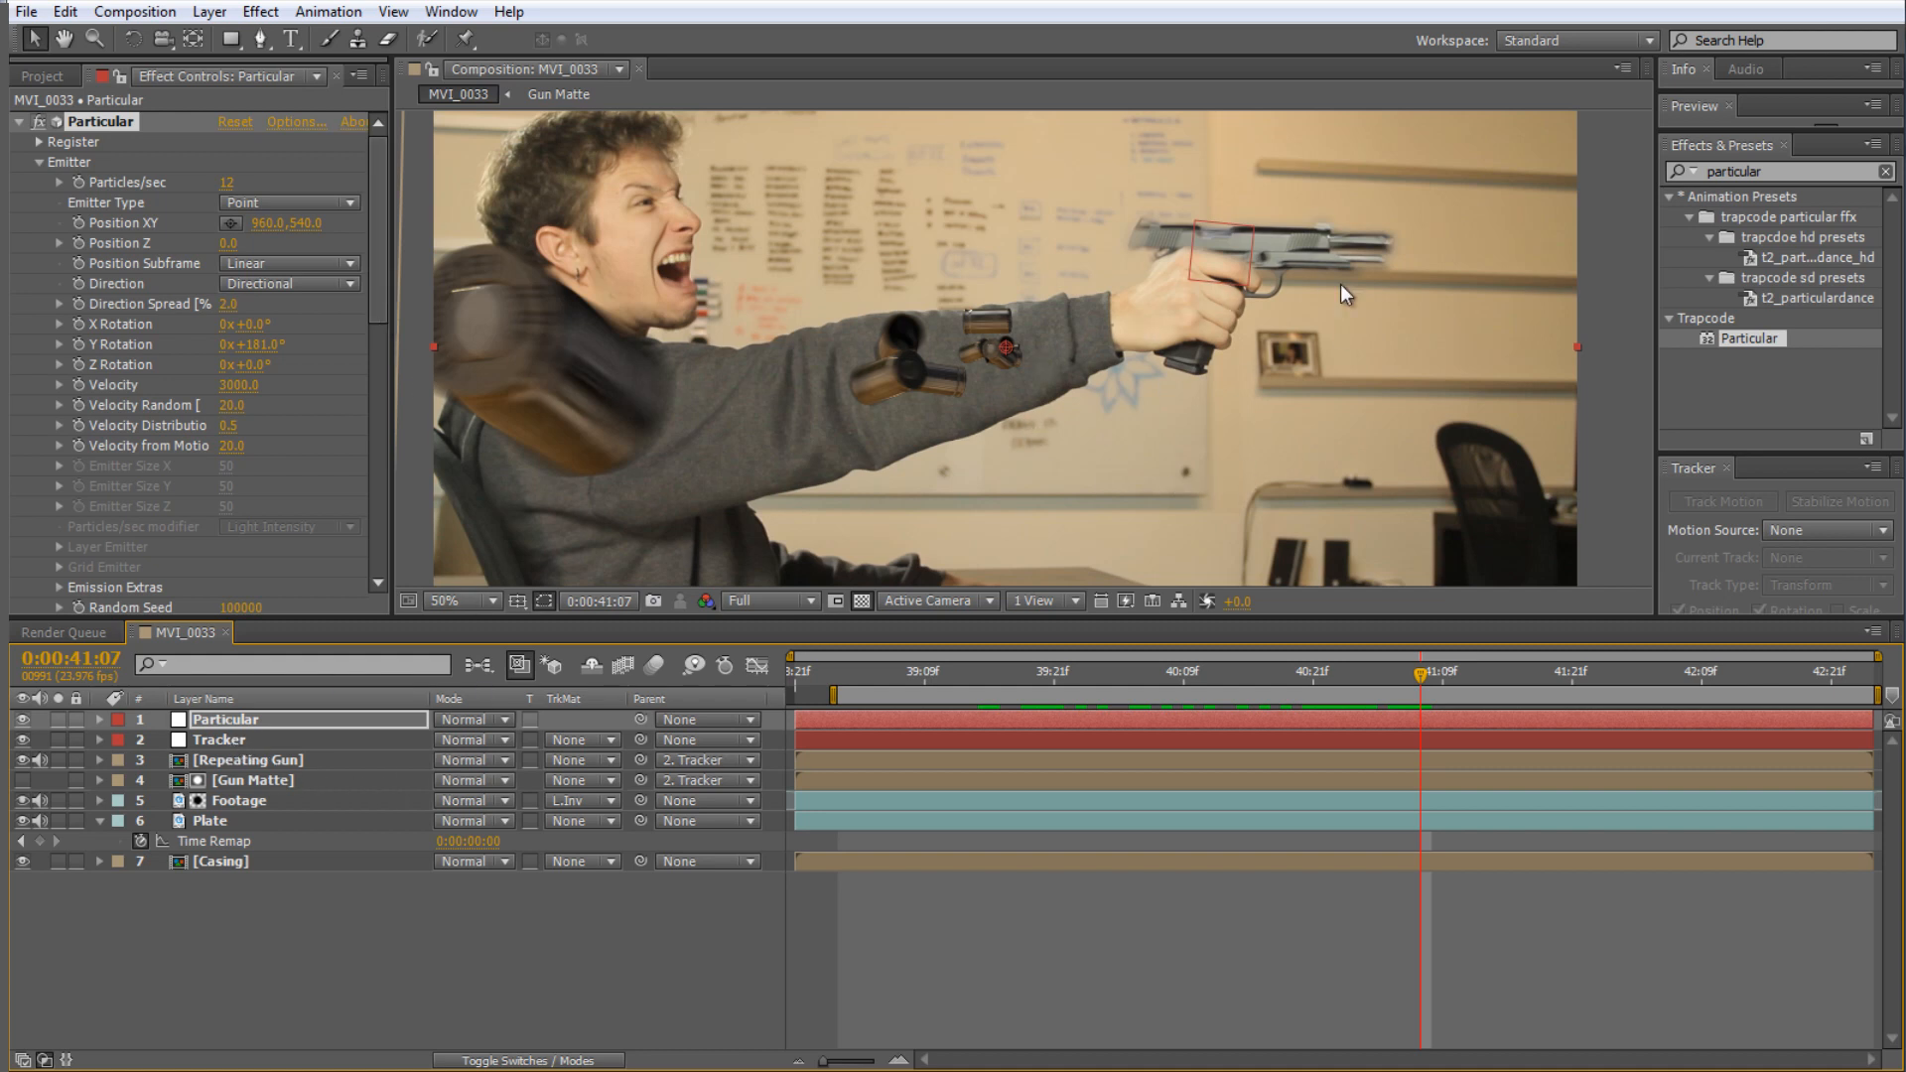
left_click_drag(1414, 675, 1358, 671)
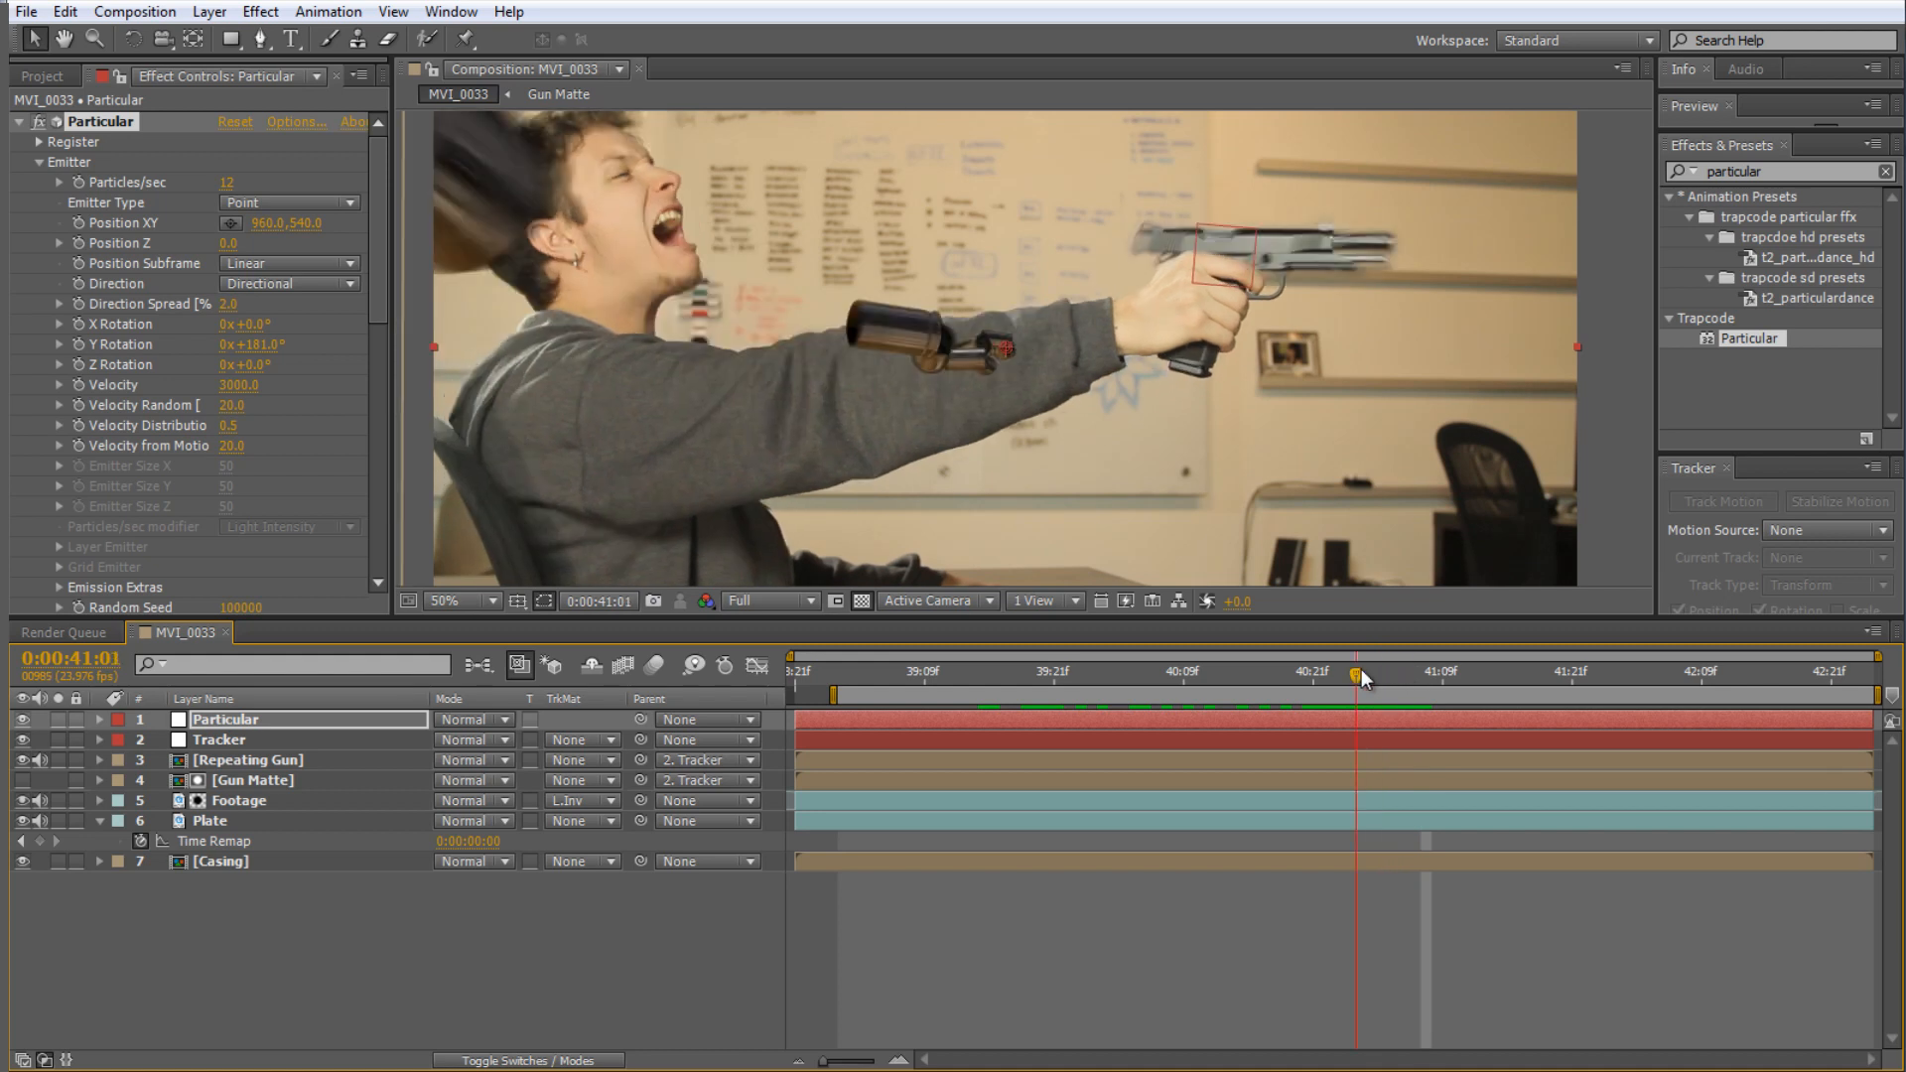
scroll(1241, 263, "up", 2)
left_click_drag(1338, 246, 1137, 412)
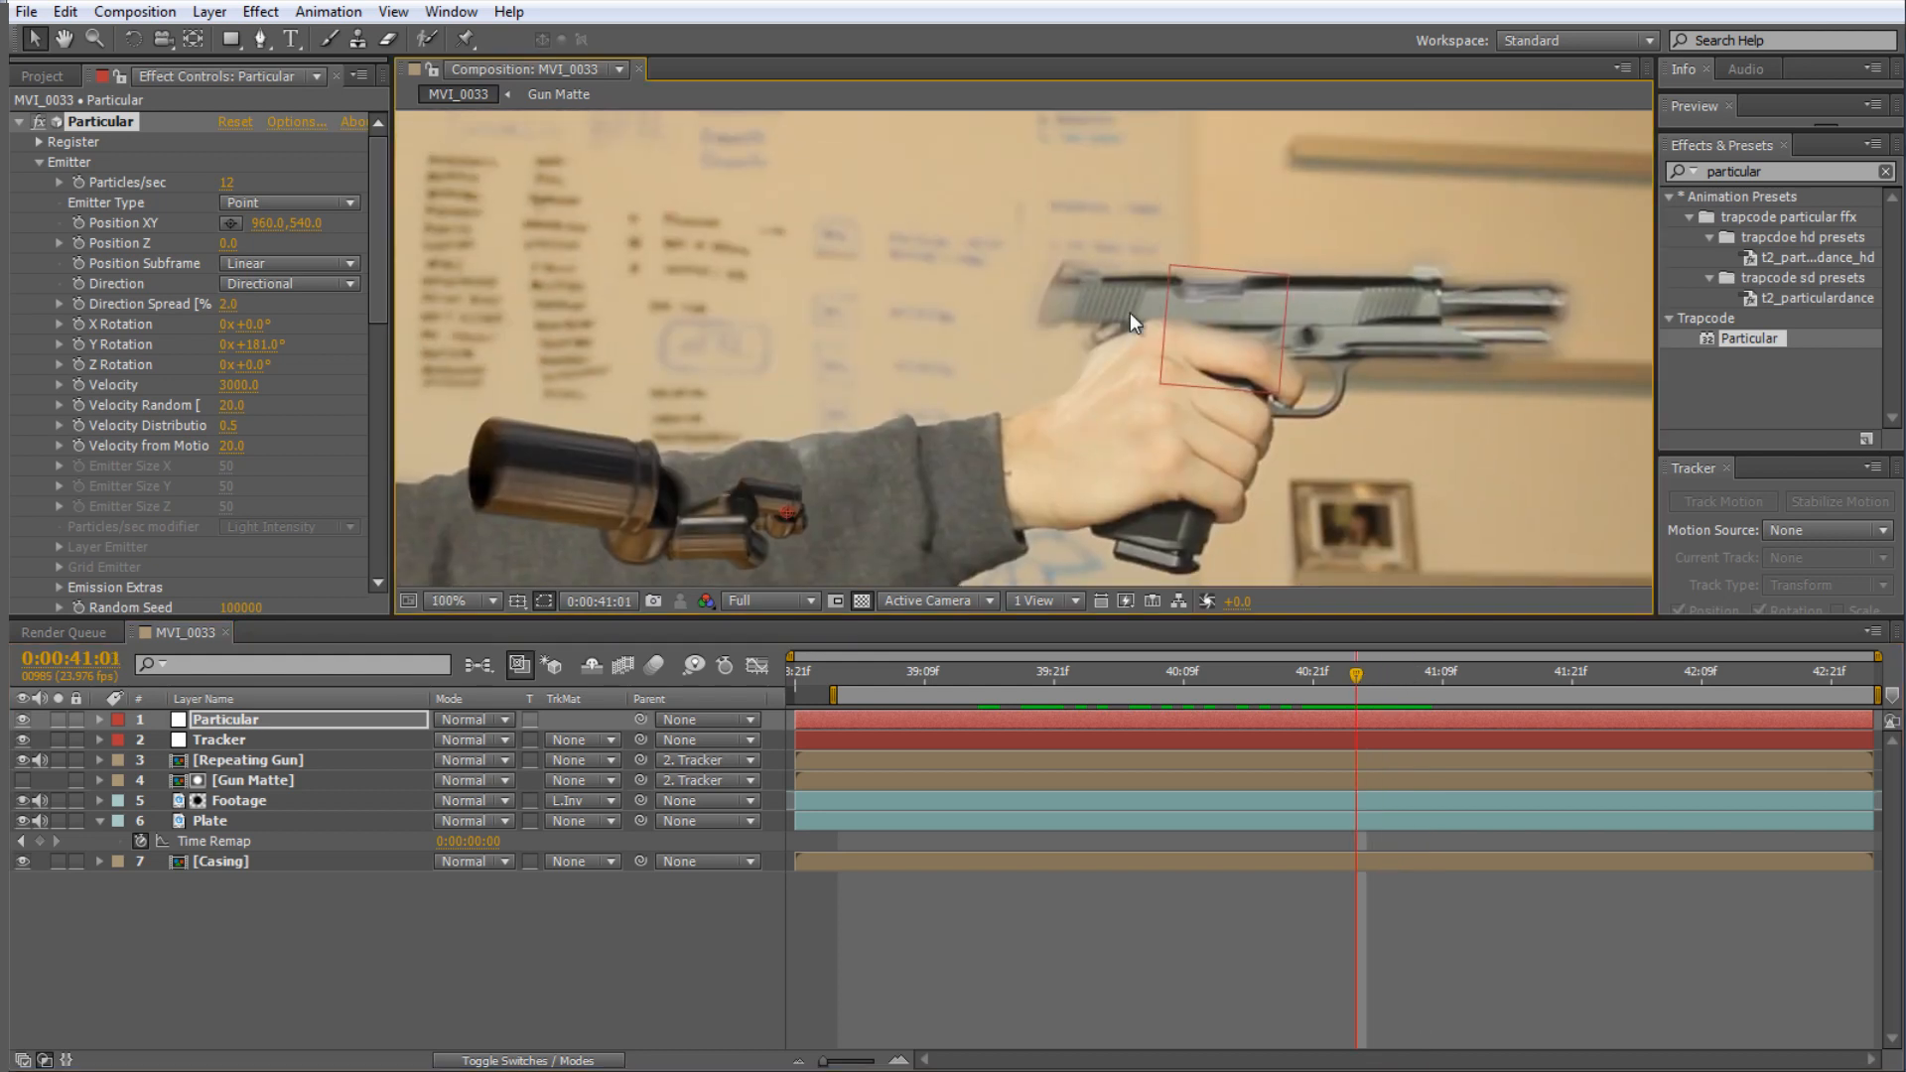
- Duplicate the Tracker layer and rename the copy Casing Tracker
left_click(236, 739)
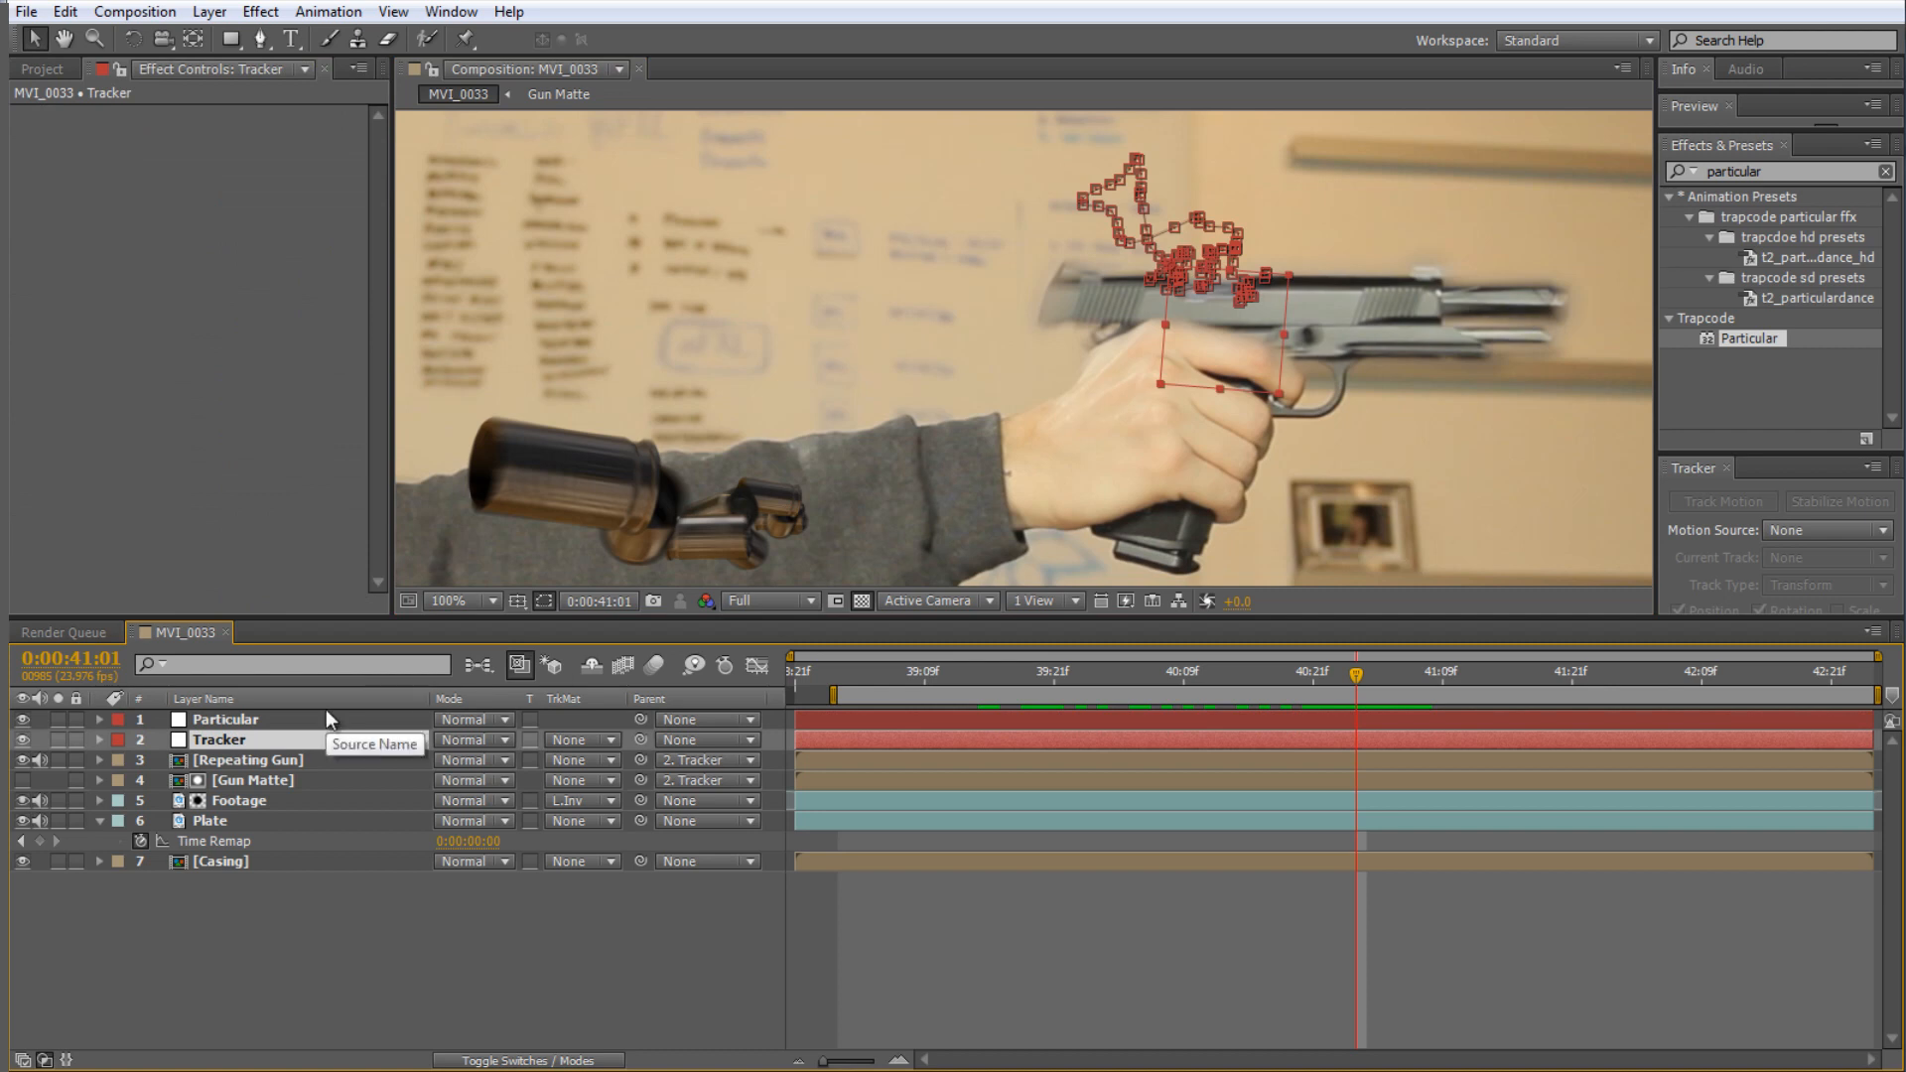
key("ctrl+d")
key("Return")
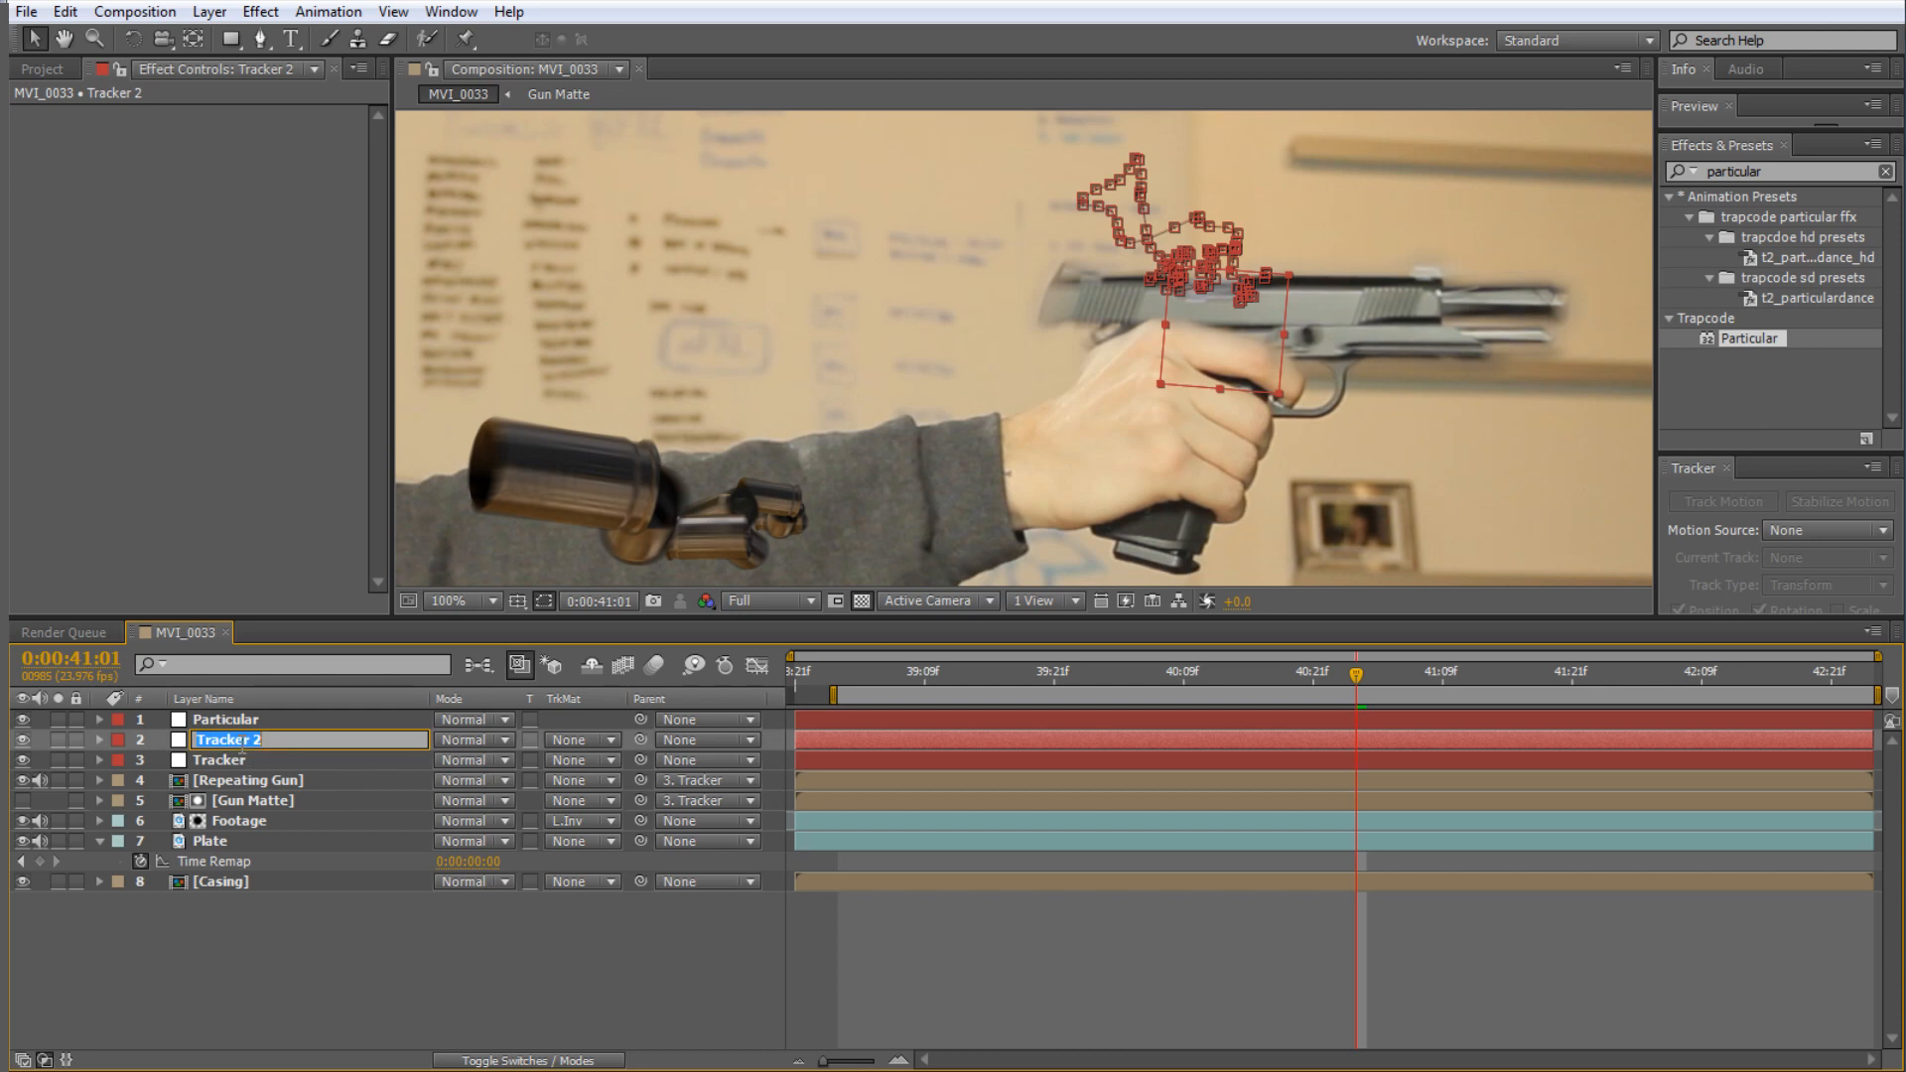
type("Casing Tracker")
key("Return")
- Place Casing Tracker above Particular and link the emitter's Position XY to Casing Tracker's Position with an expression
key("p")
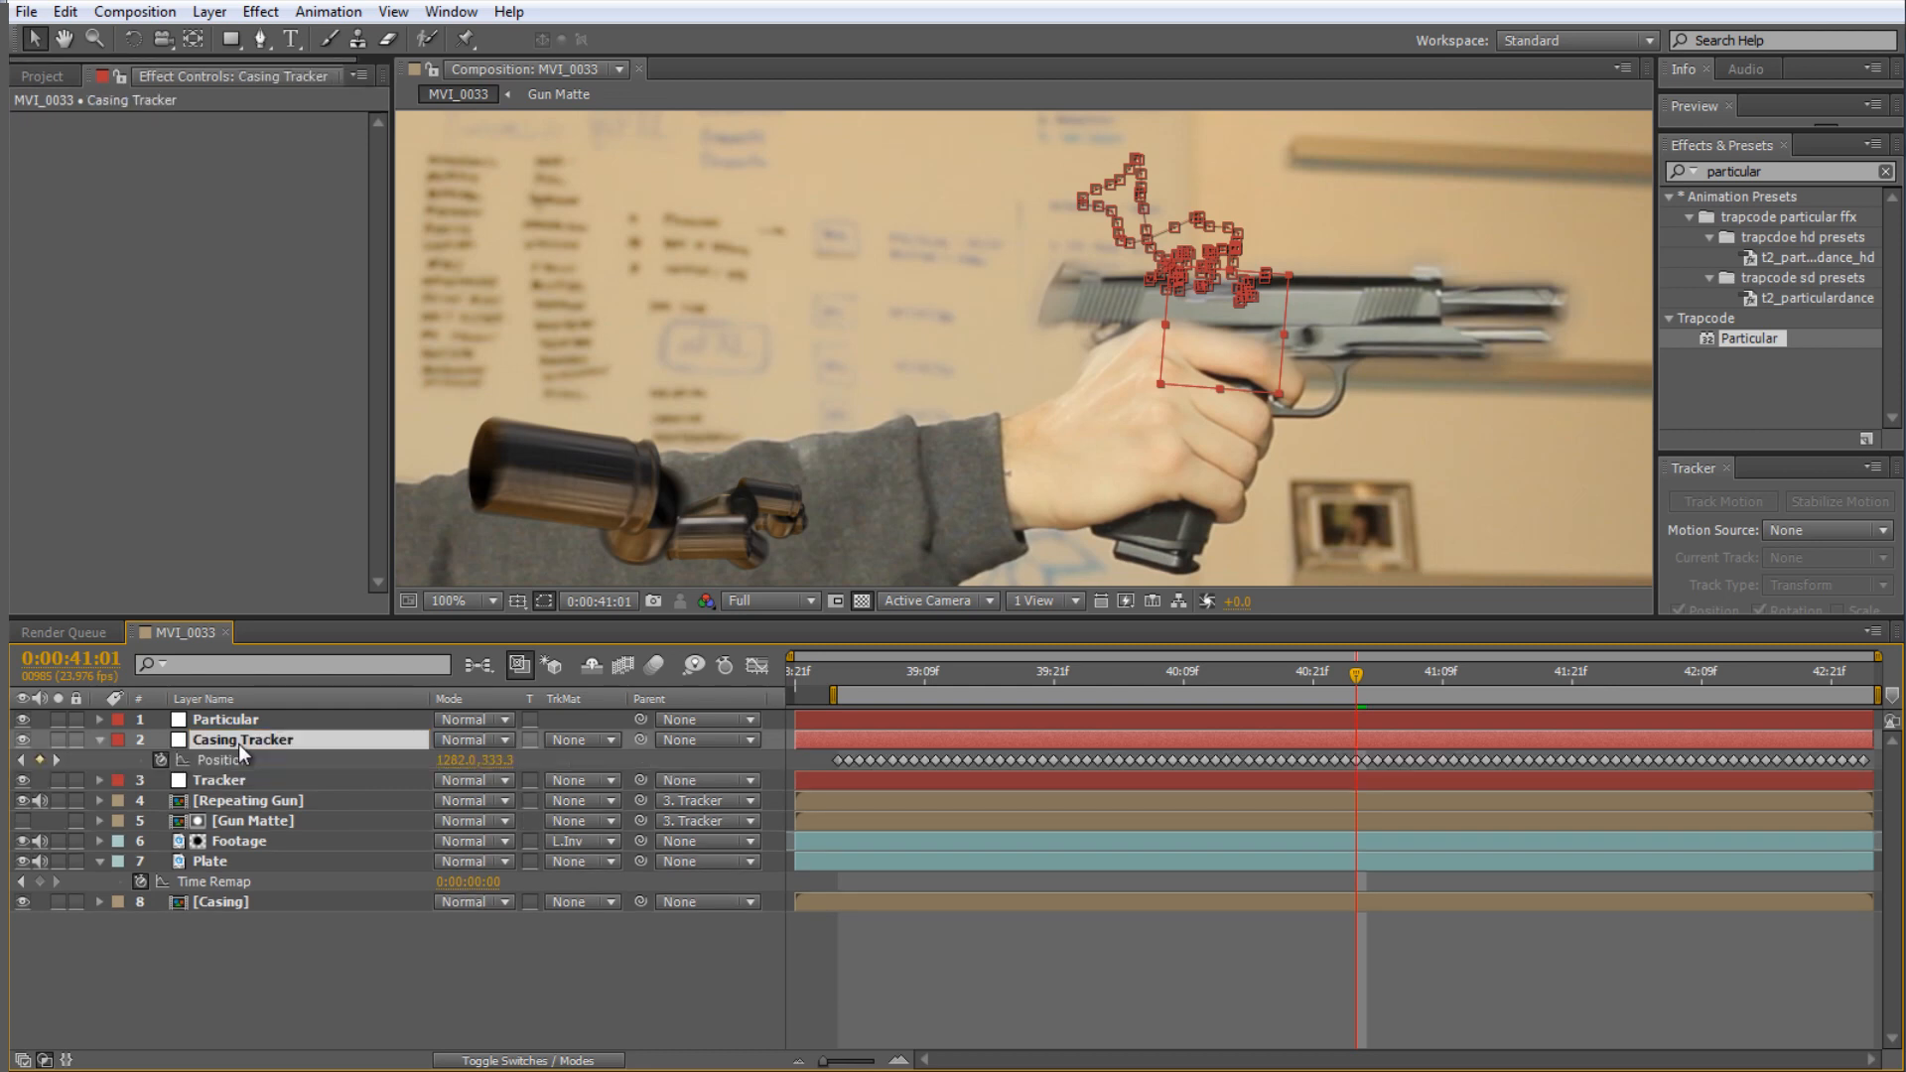
left_click(243, 721)
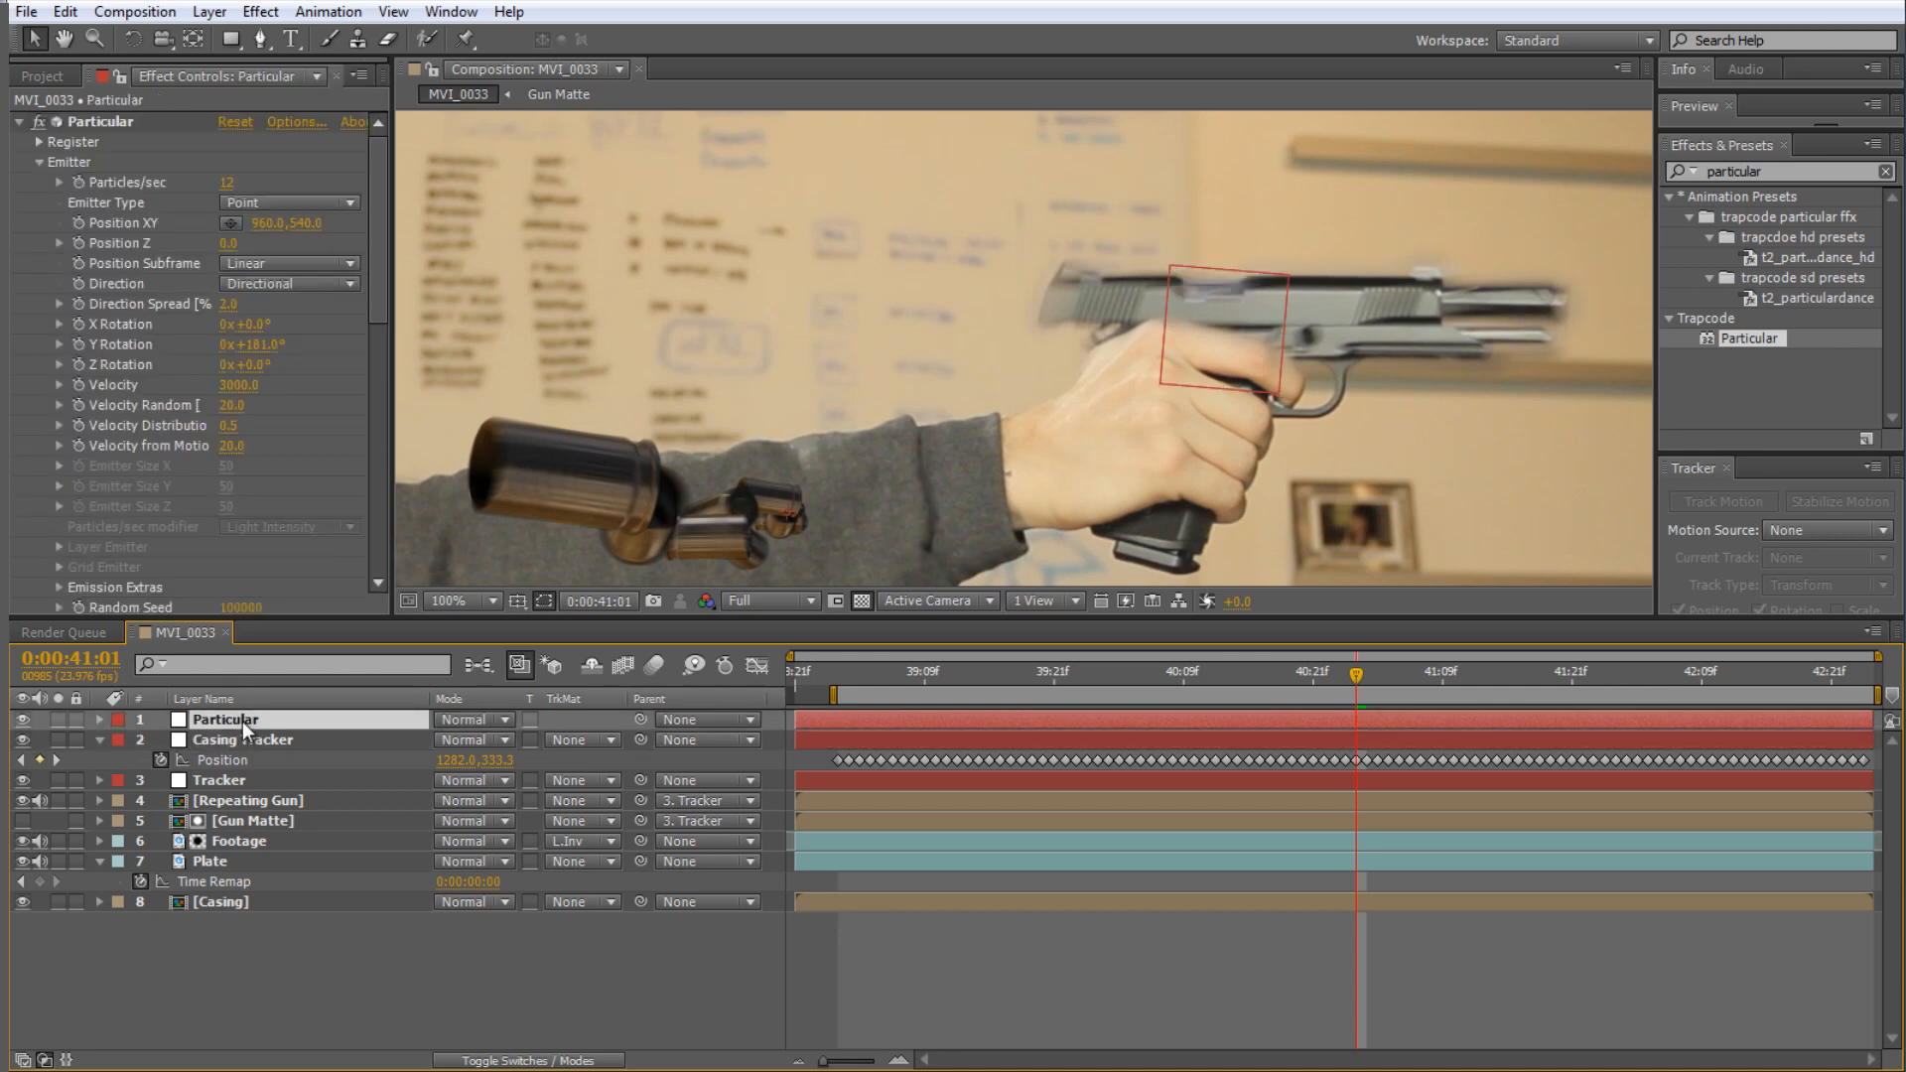
left_click_drag(240, 747, 241, 713)
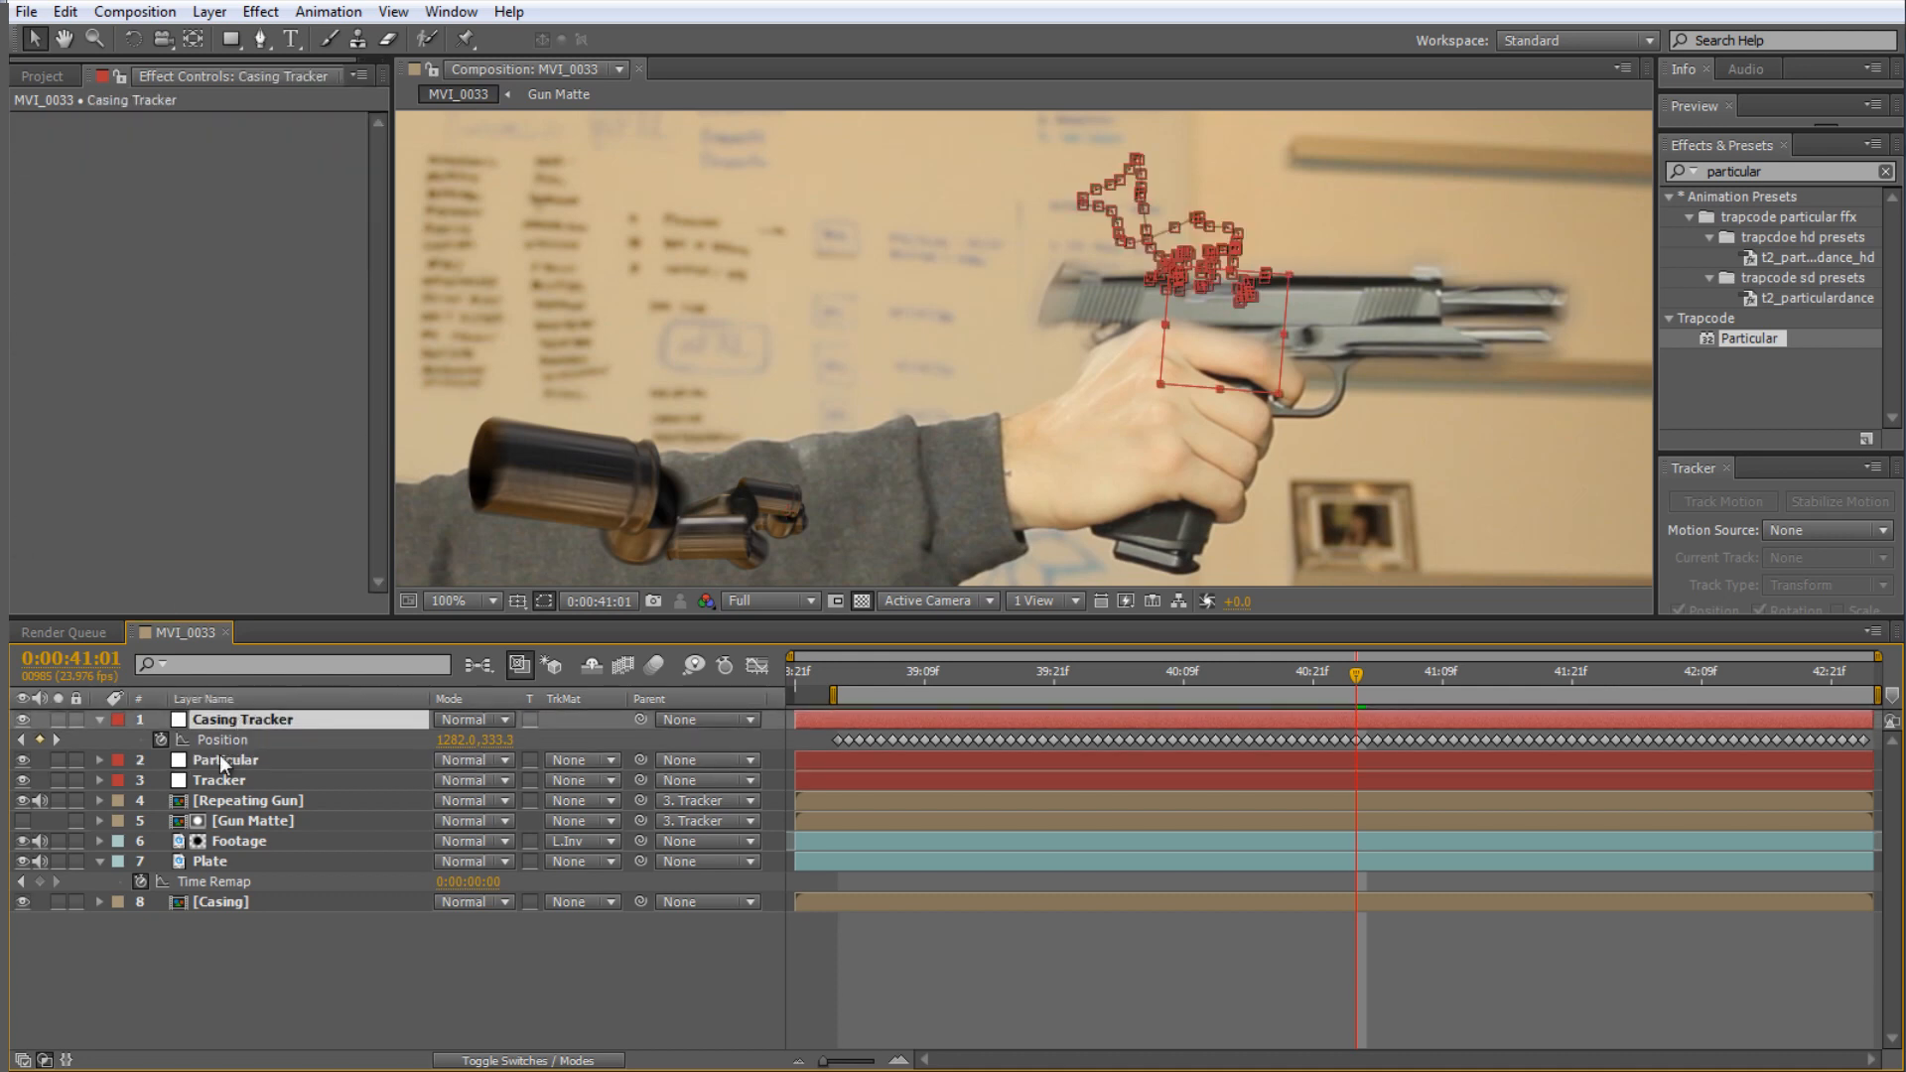
left_click(219, 756)
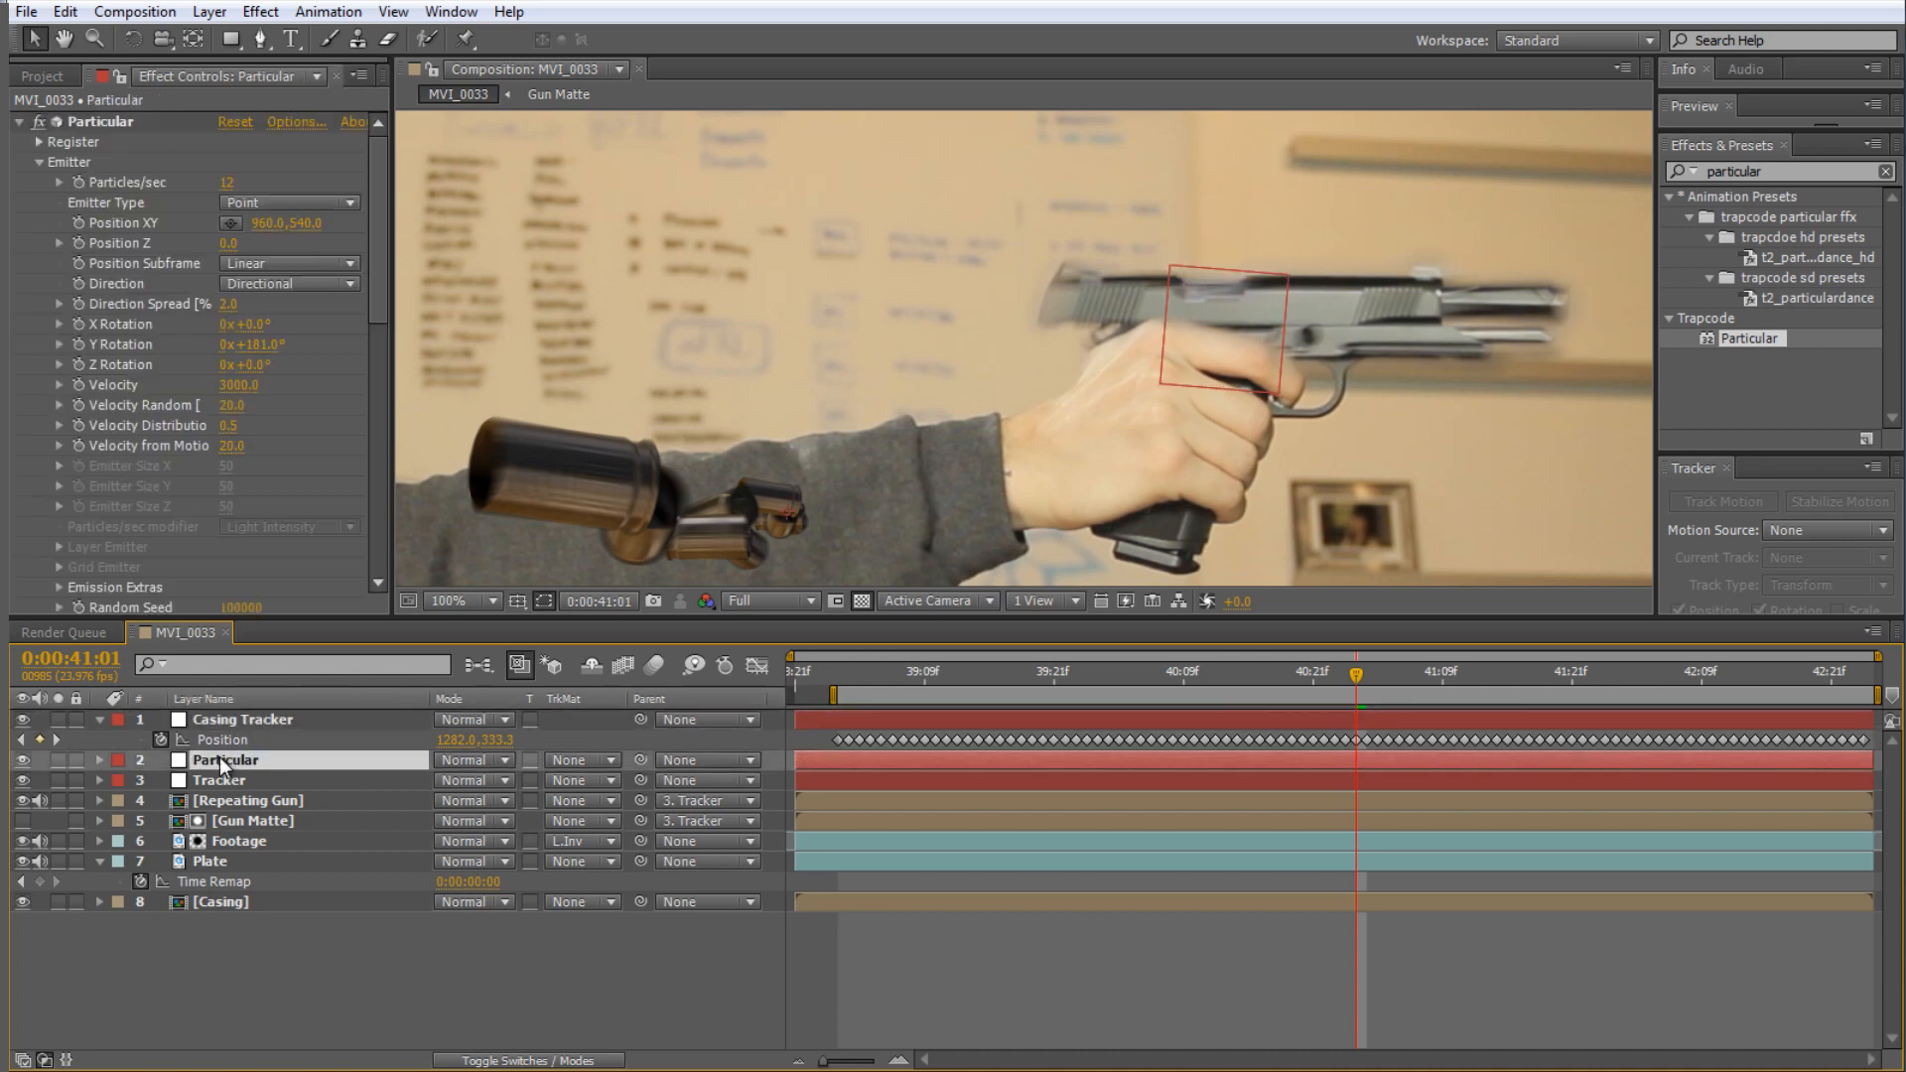
left_click(77, 220, "alt")
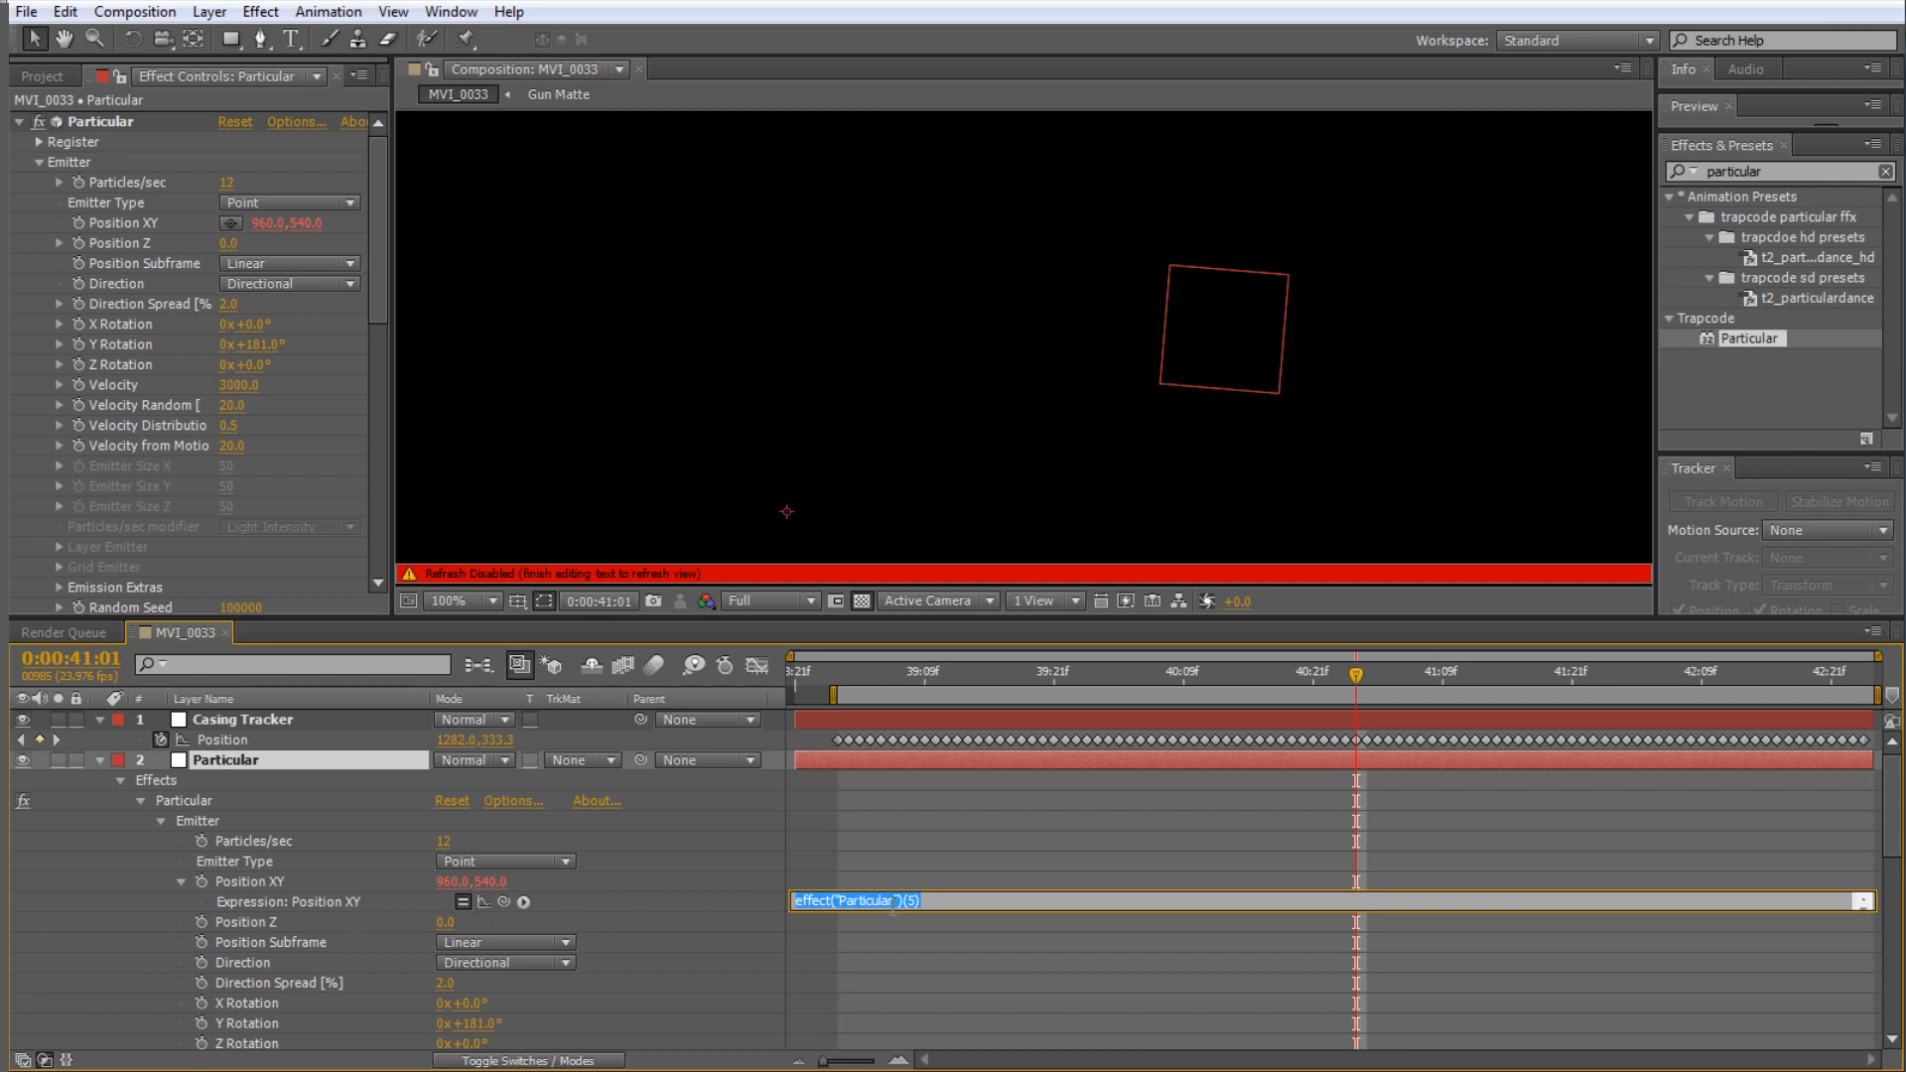
left_click_drag(505, 903, 254, 737)
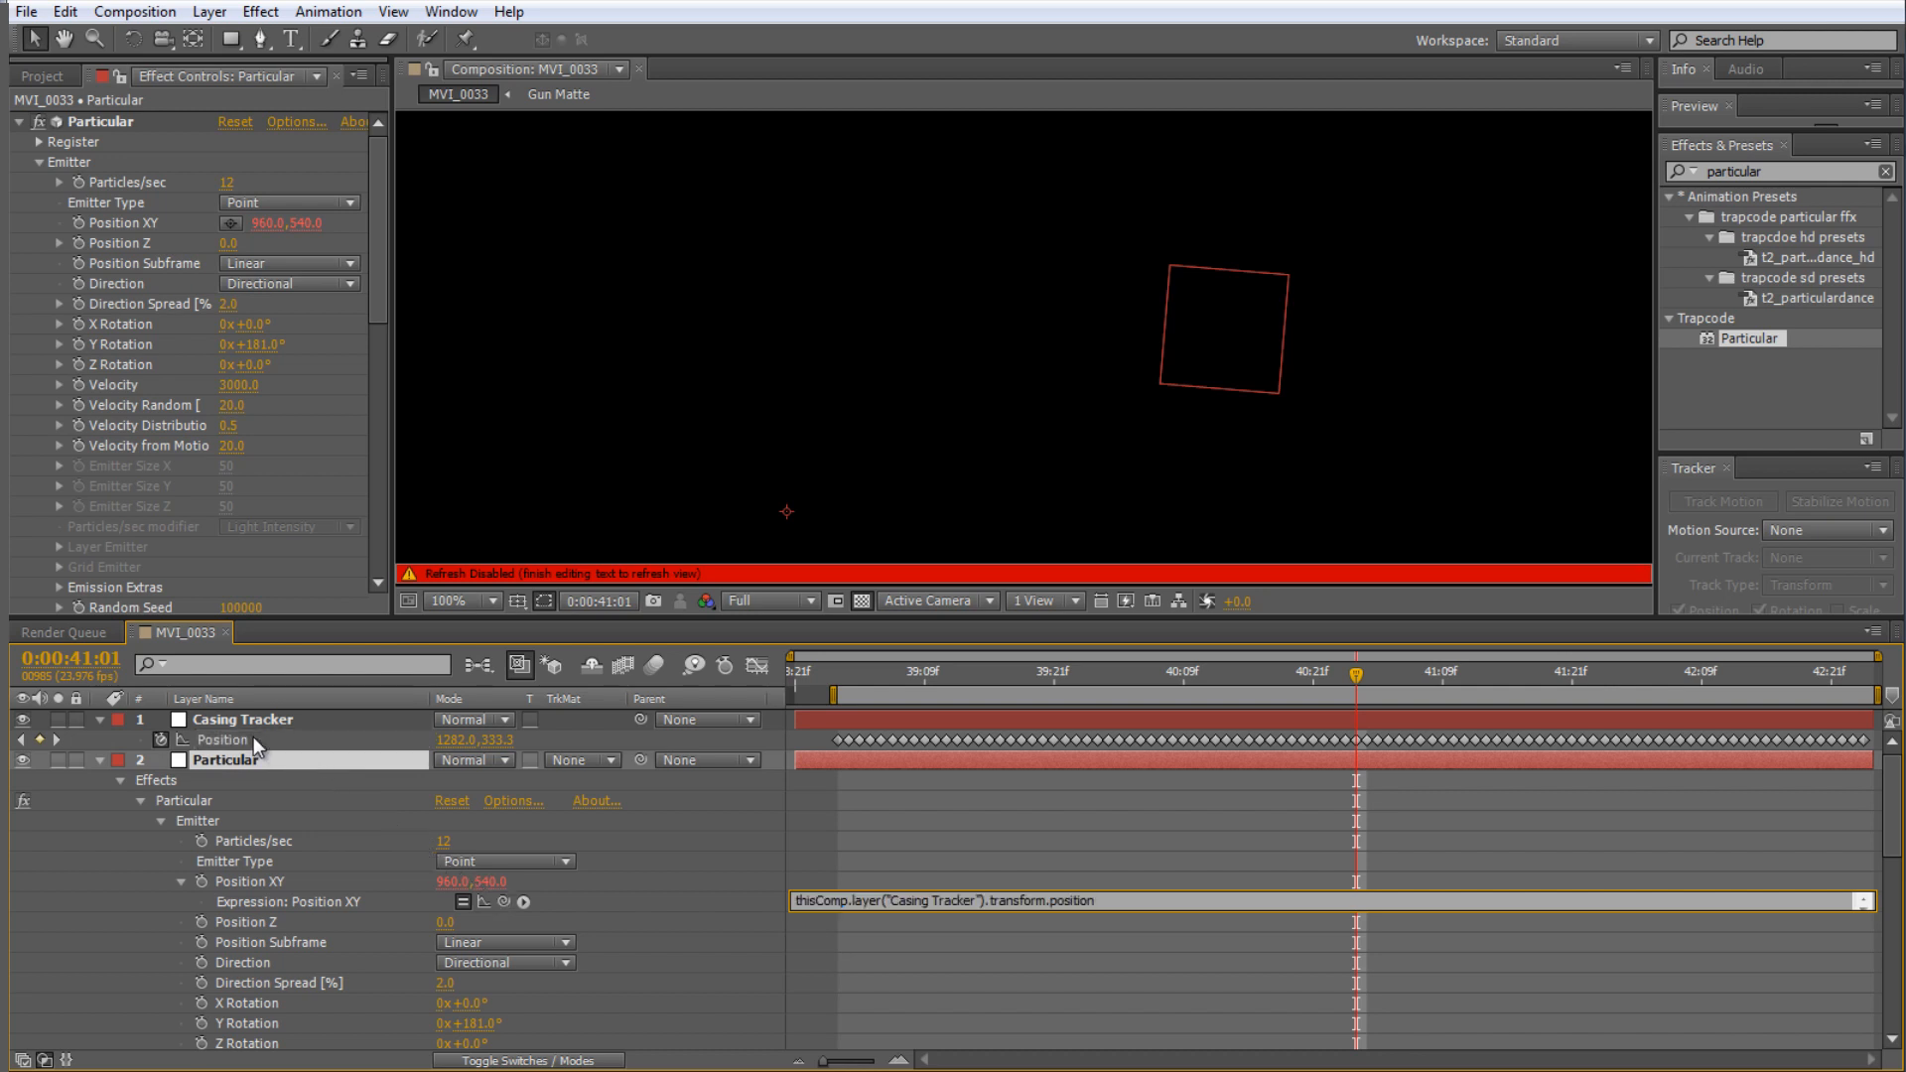
key("KP_Enter")
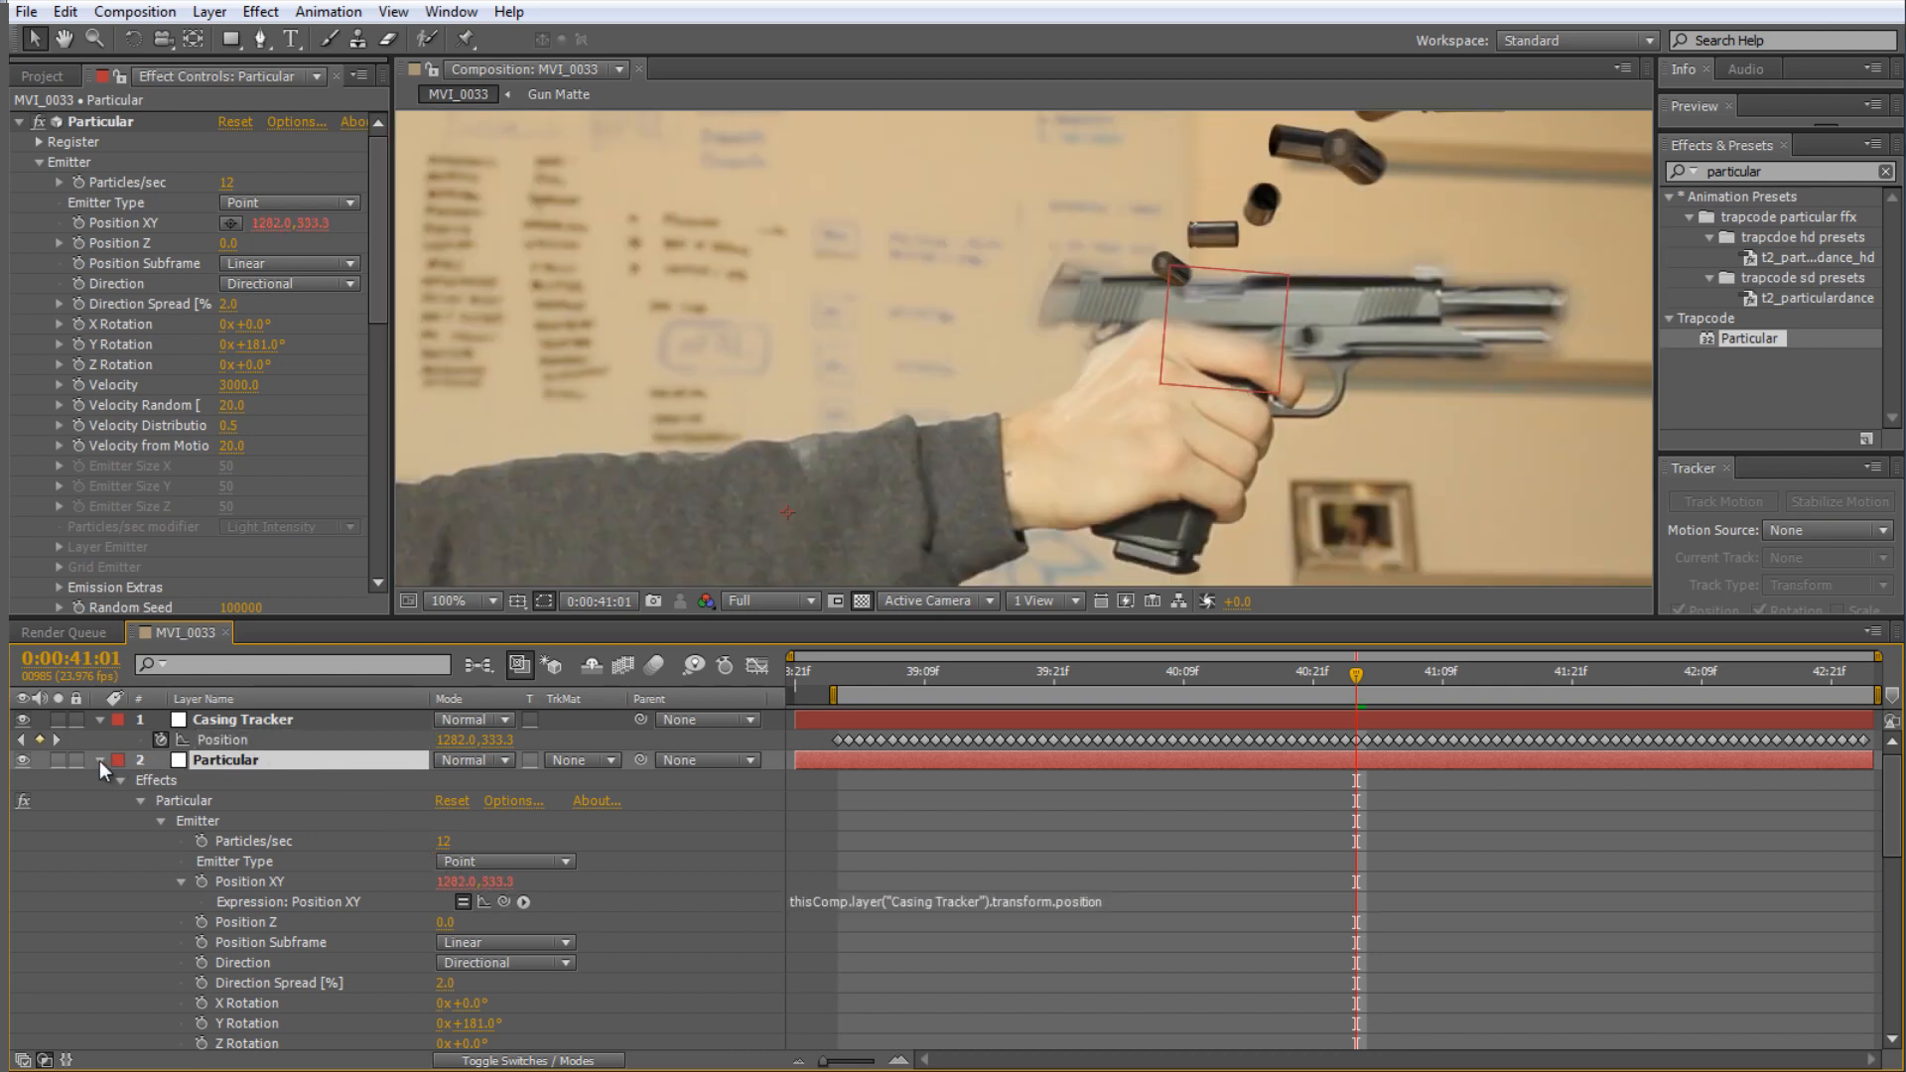
left_click(98, 761)
- Select all of Casing Tracker's Position keyframes and shift the path so the current position is about 1320, 332.3
left_click(227, 738)
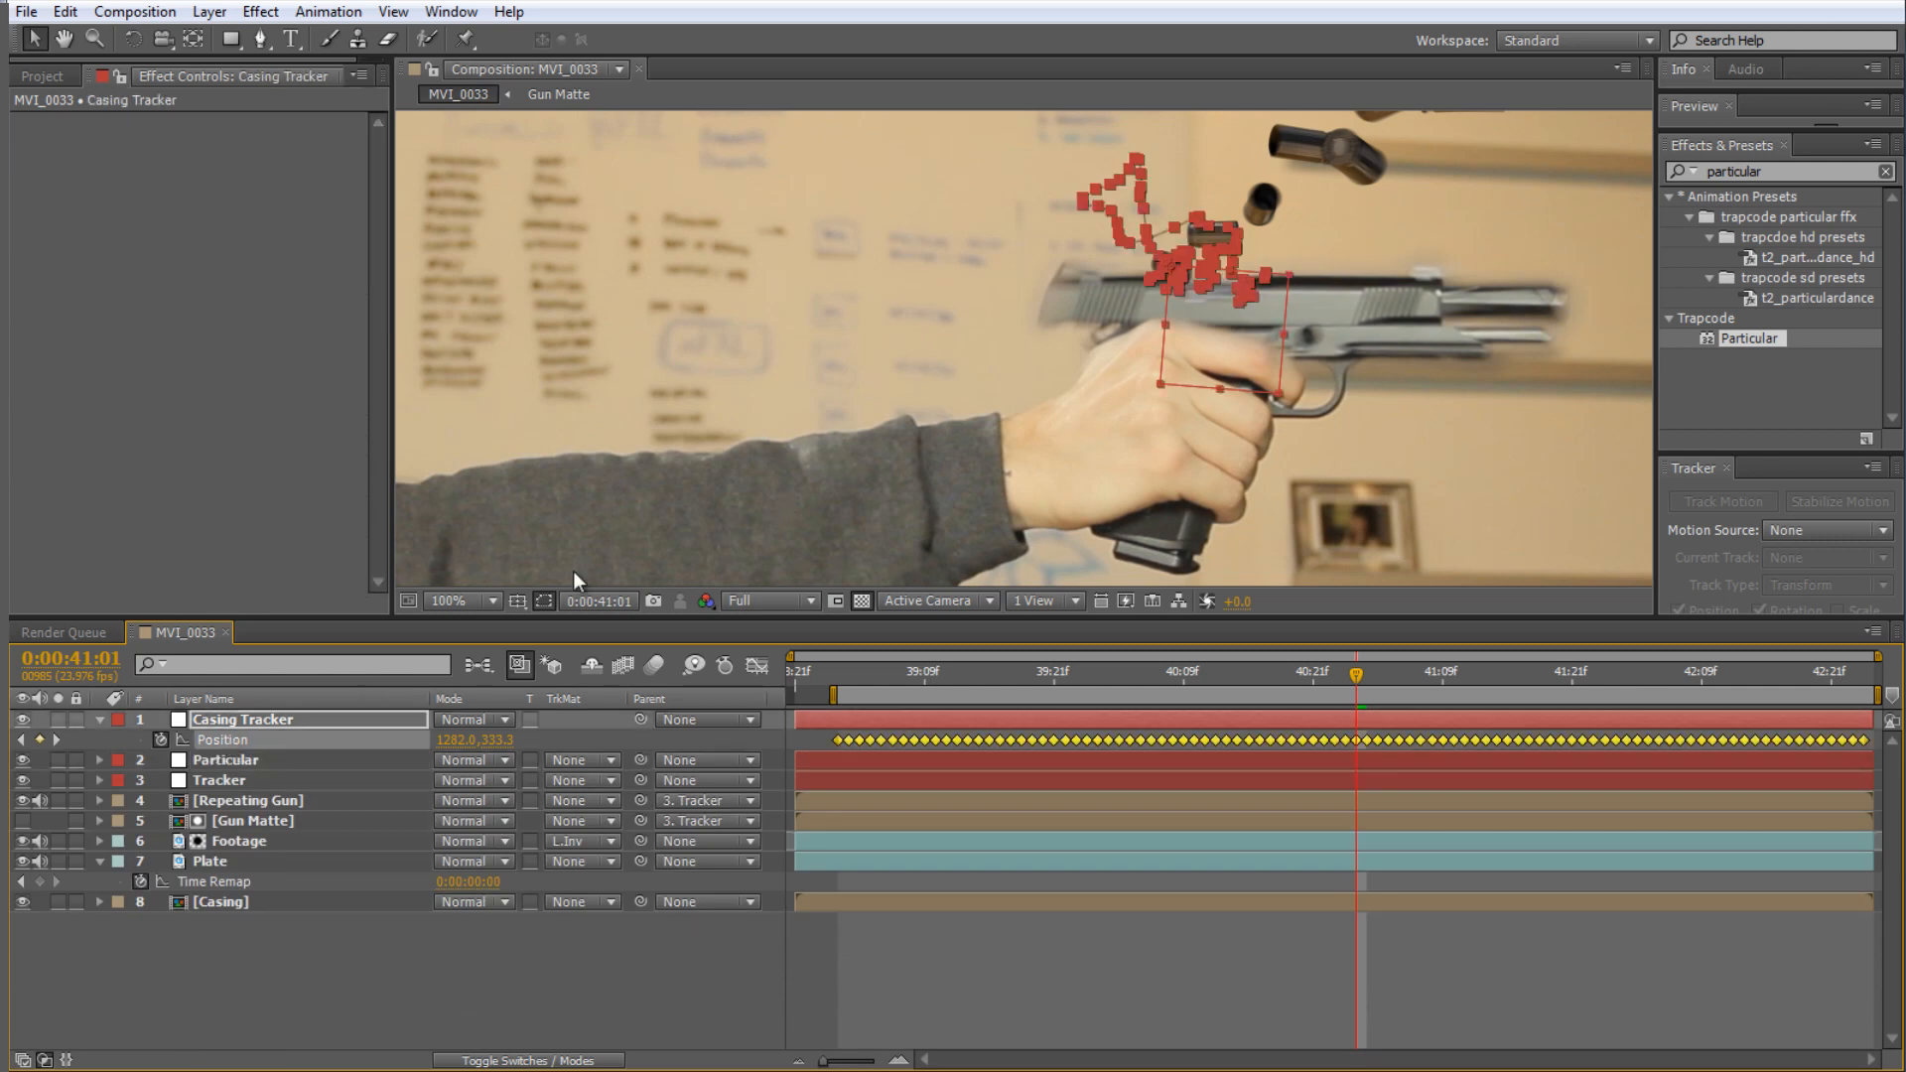
left_click_drag(1231, 357, 703, 435)
left_click_drag(660, 355, 1265, 352)
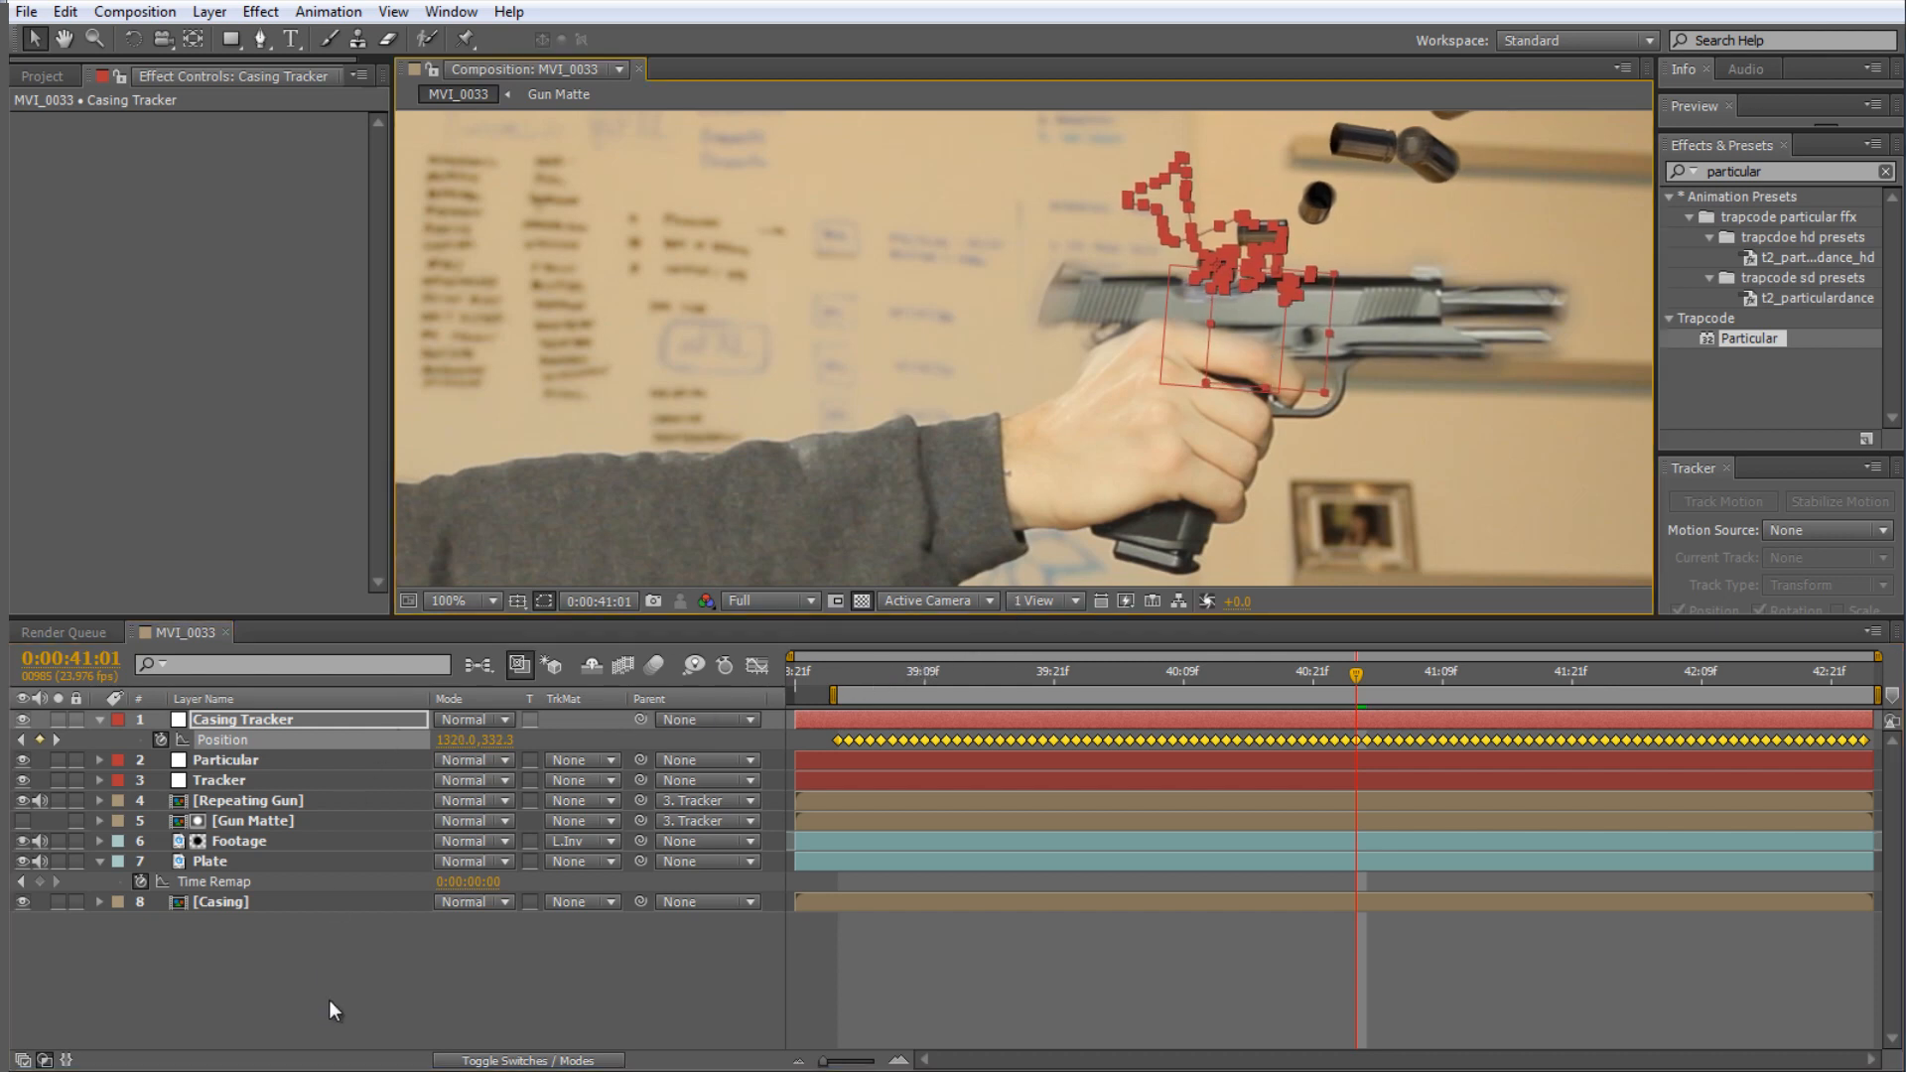
- Try moving the original Tracker layer away from the gun at the current frame and undo the move
left_click(234, 776)
left_click_drag(1177, 349, 951, 480)
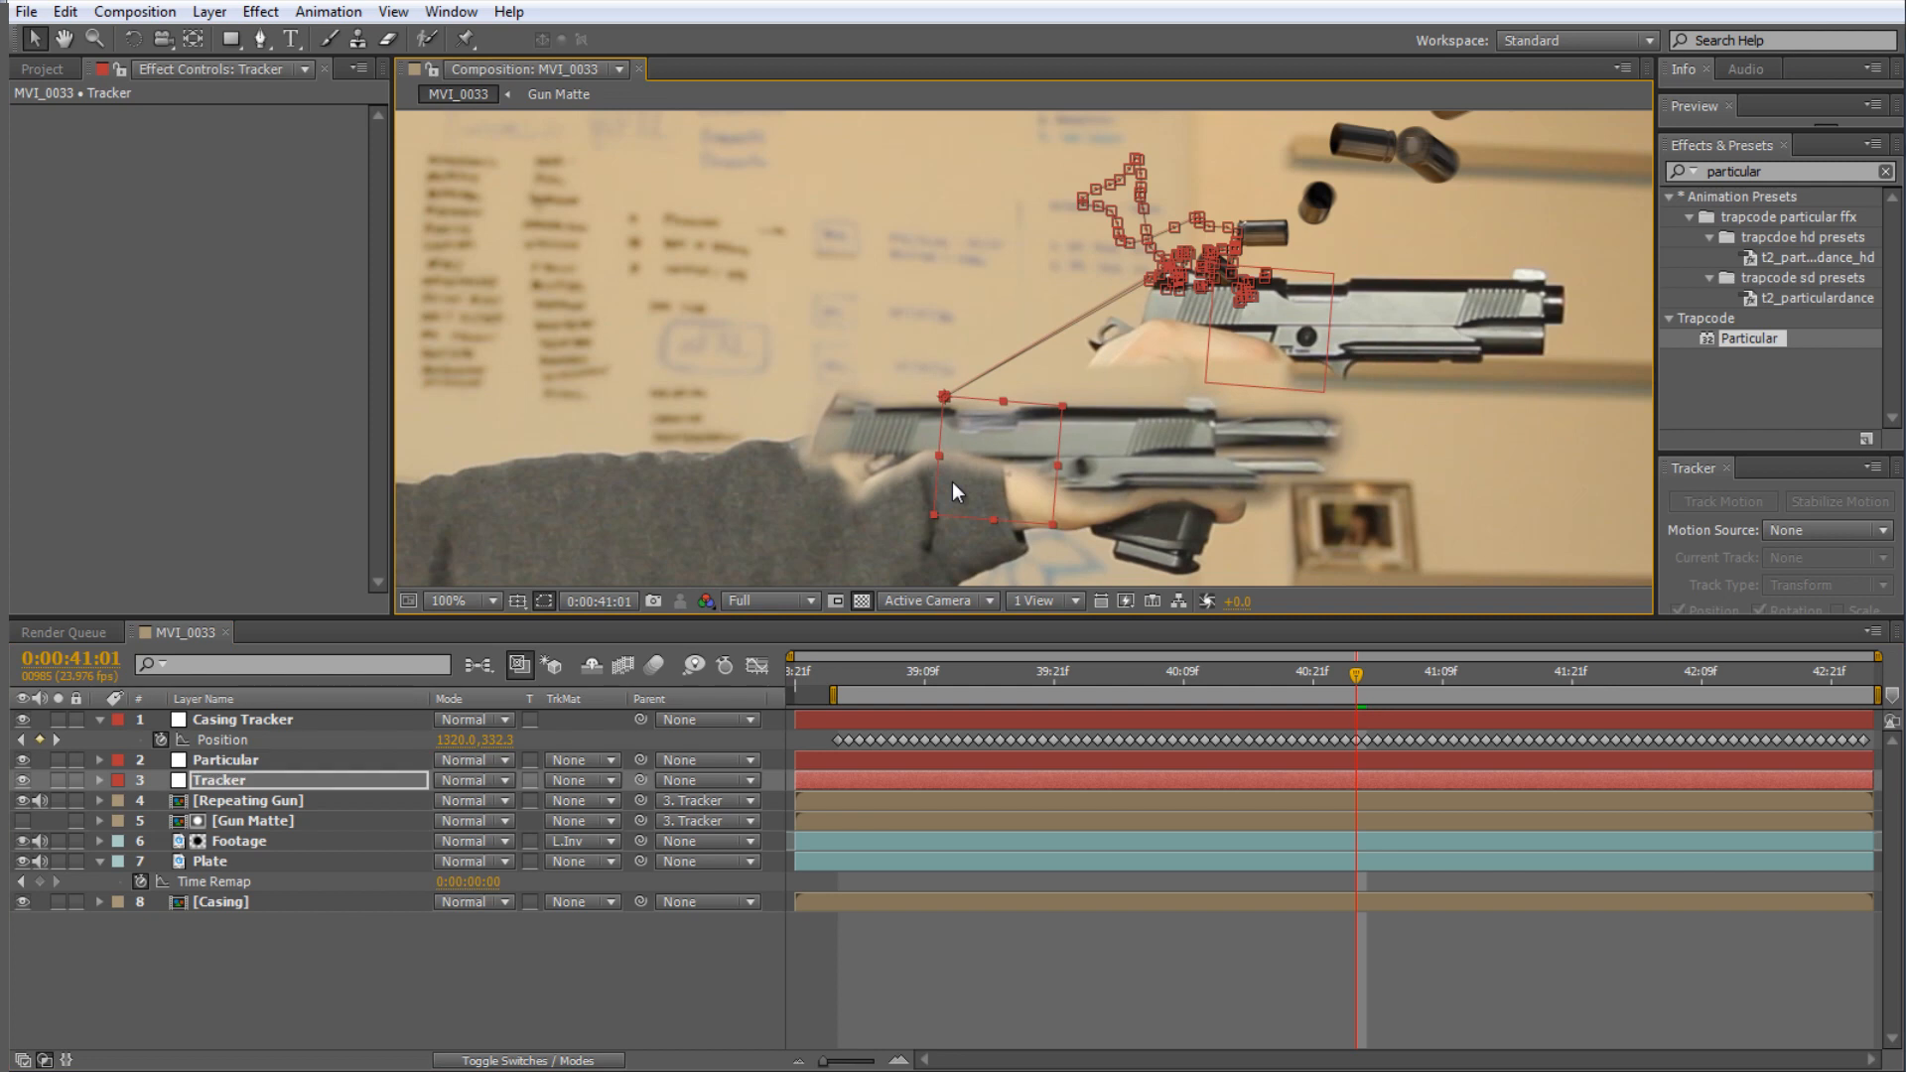
key("ctrl+z")
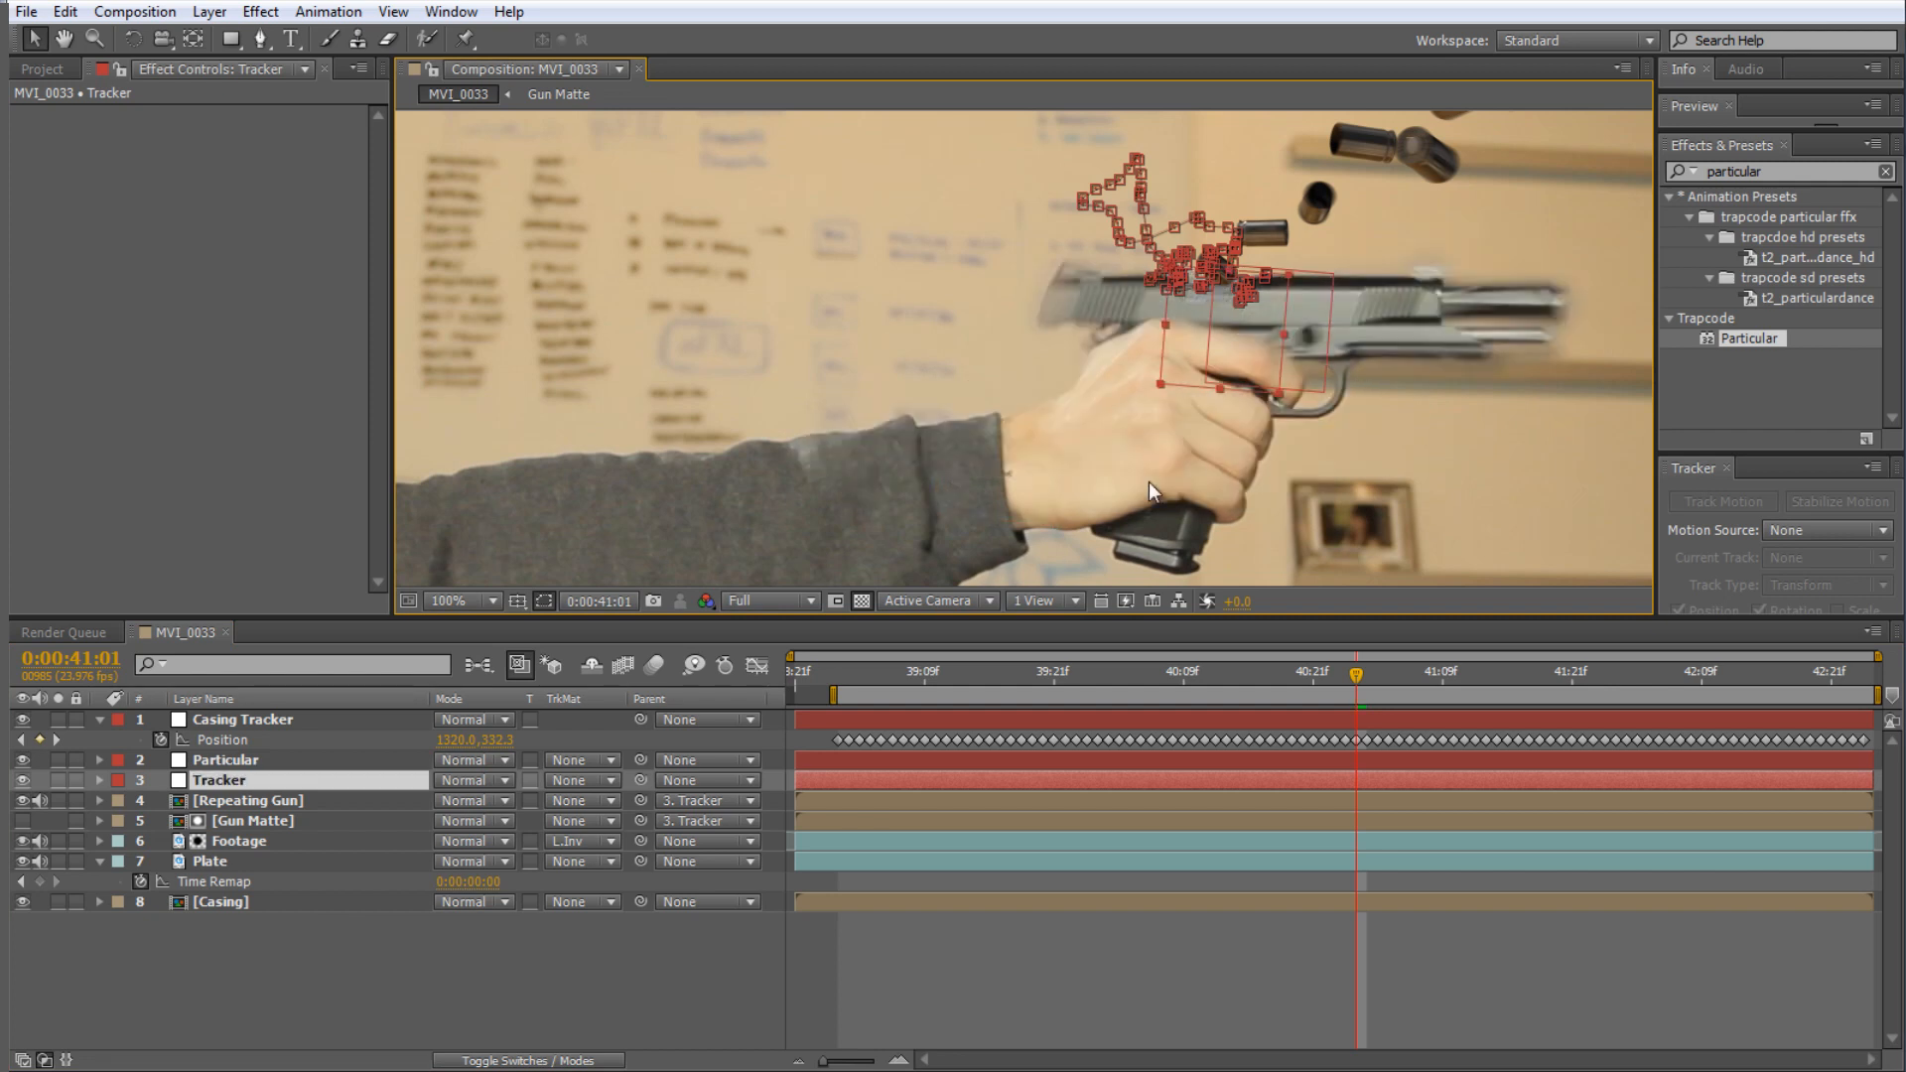
- Shift all of Casing Tracker's Position keyframes upward to about 1312, 292.3 at the current frame
left_click(234, 739)
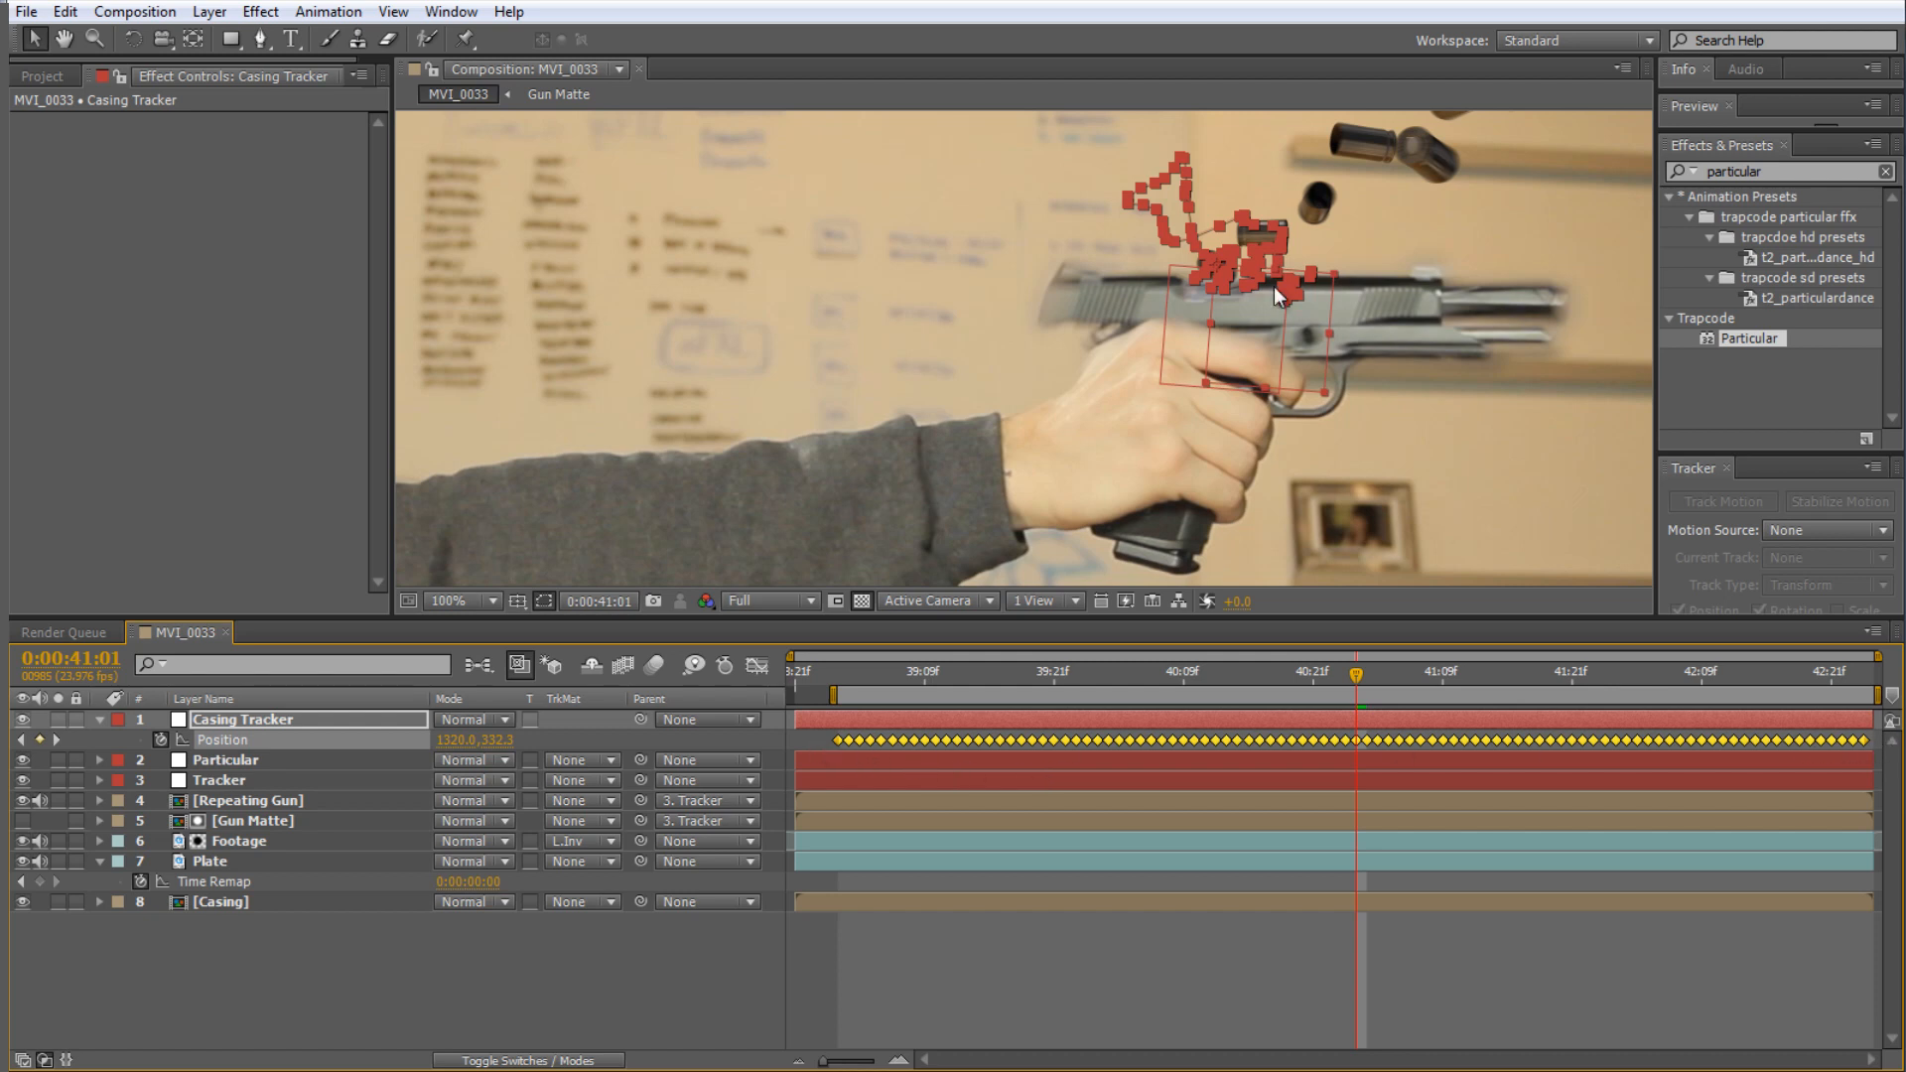
left_click_drag(1307, 356, 1297, 309)
left_click(1182, 955)
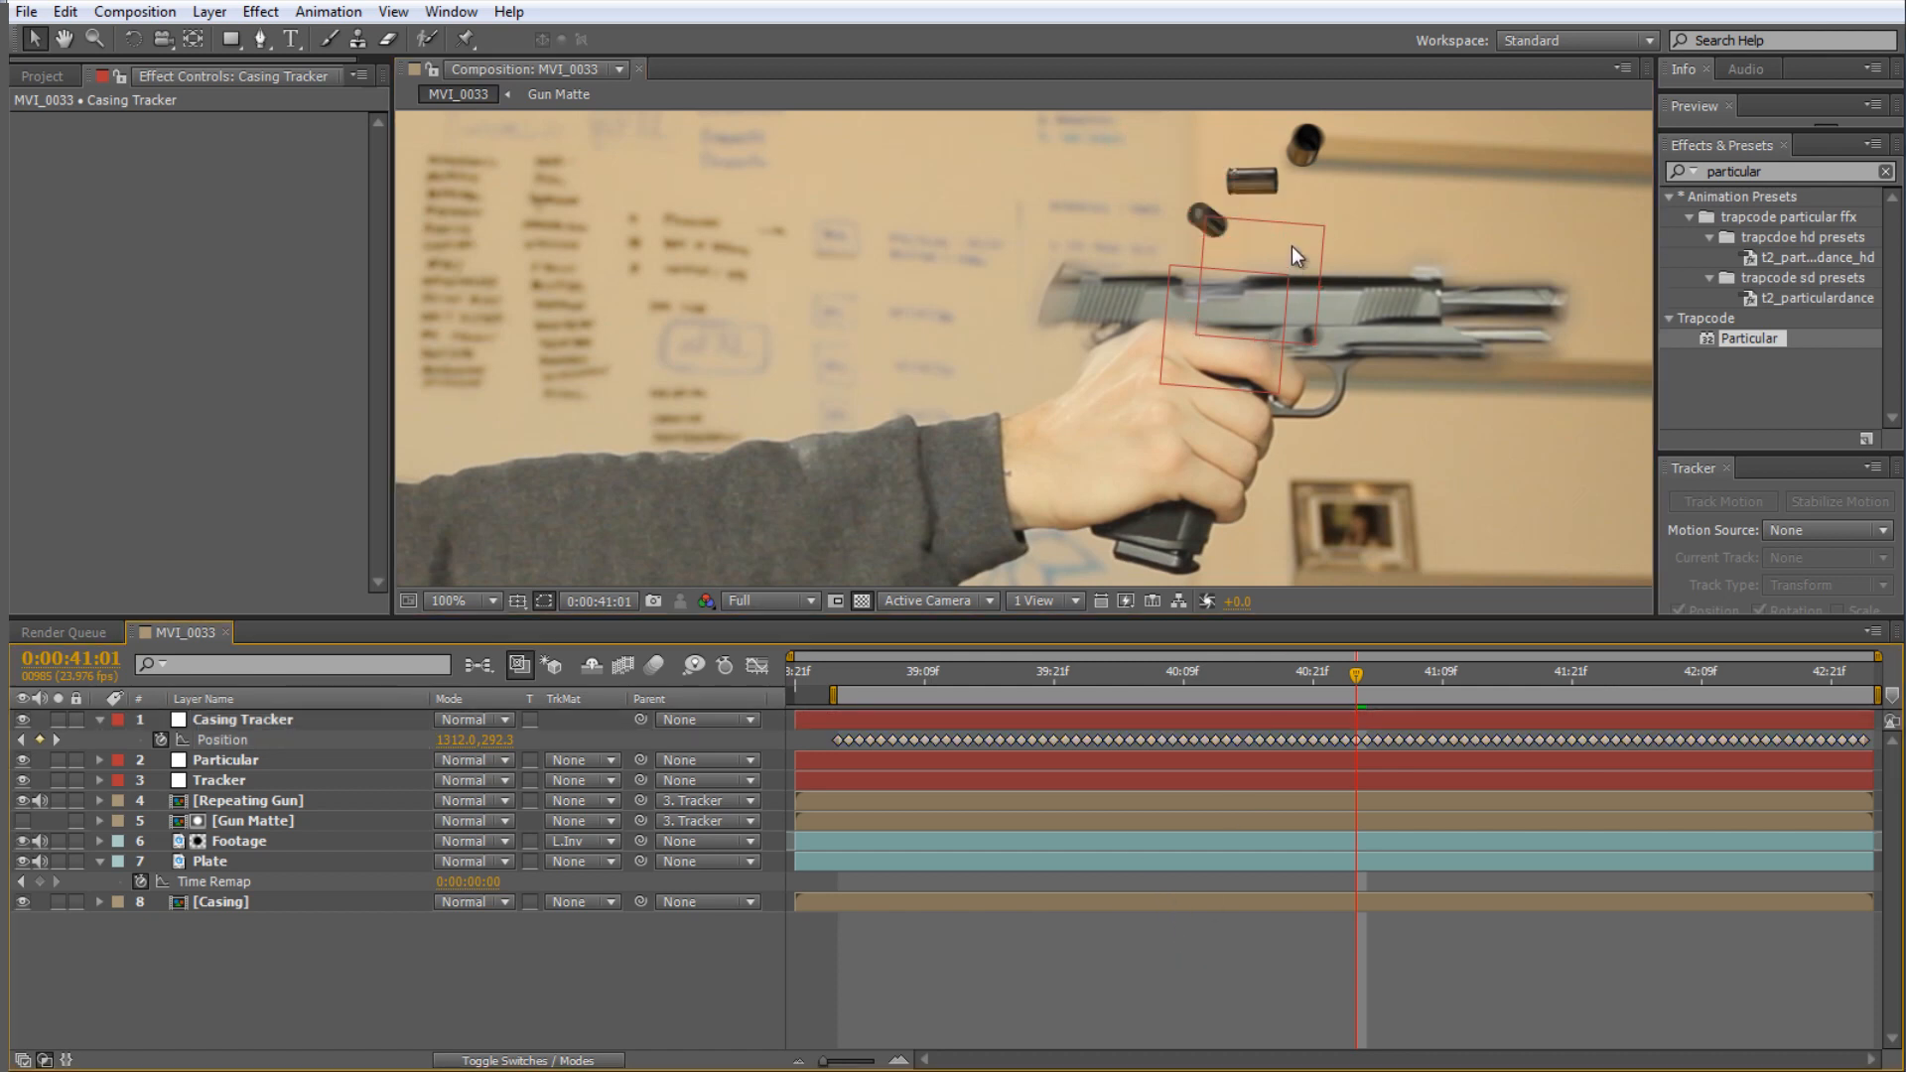
- Try moving Casing Tracker with only the current keyframe affected, check it at 0:00:41:04, and undo the move
left_click_drag(1293, 229, 880, 389)
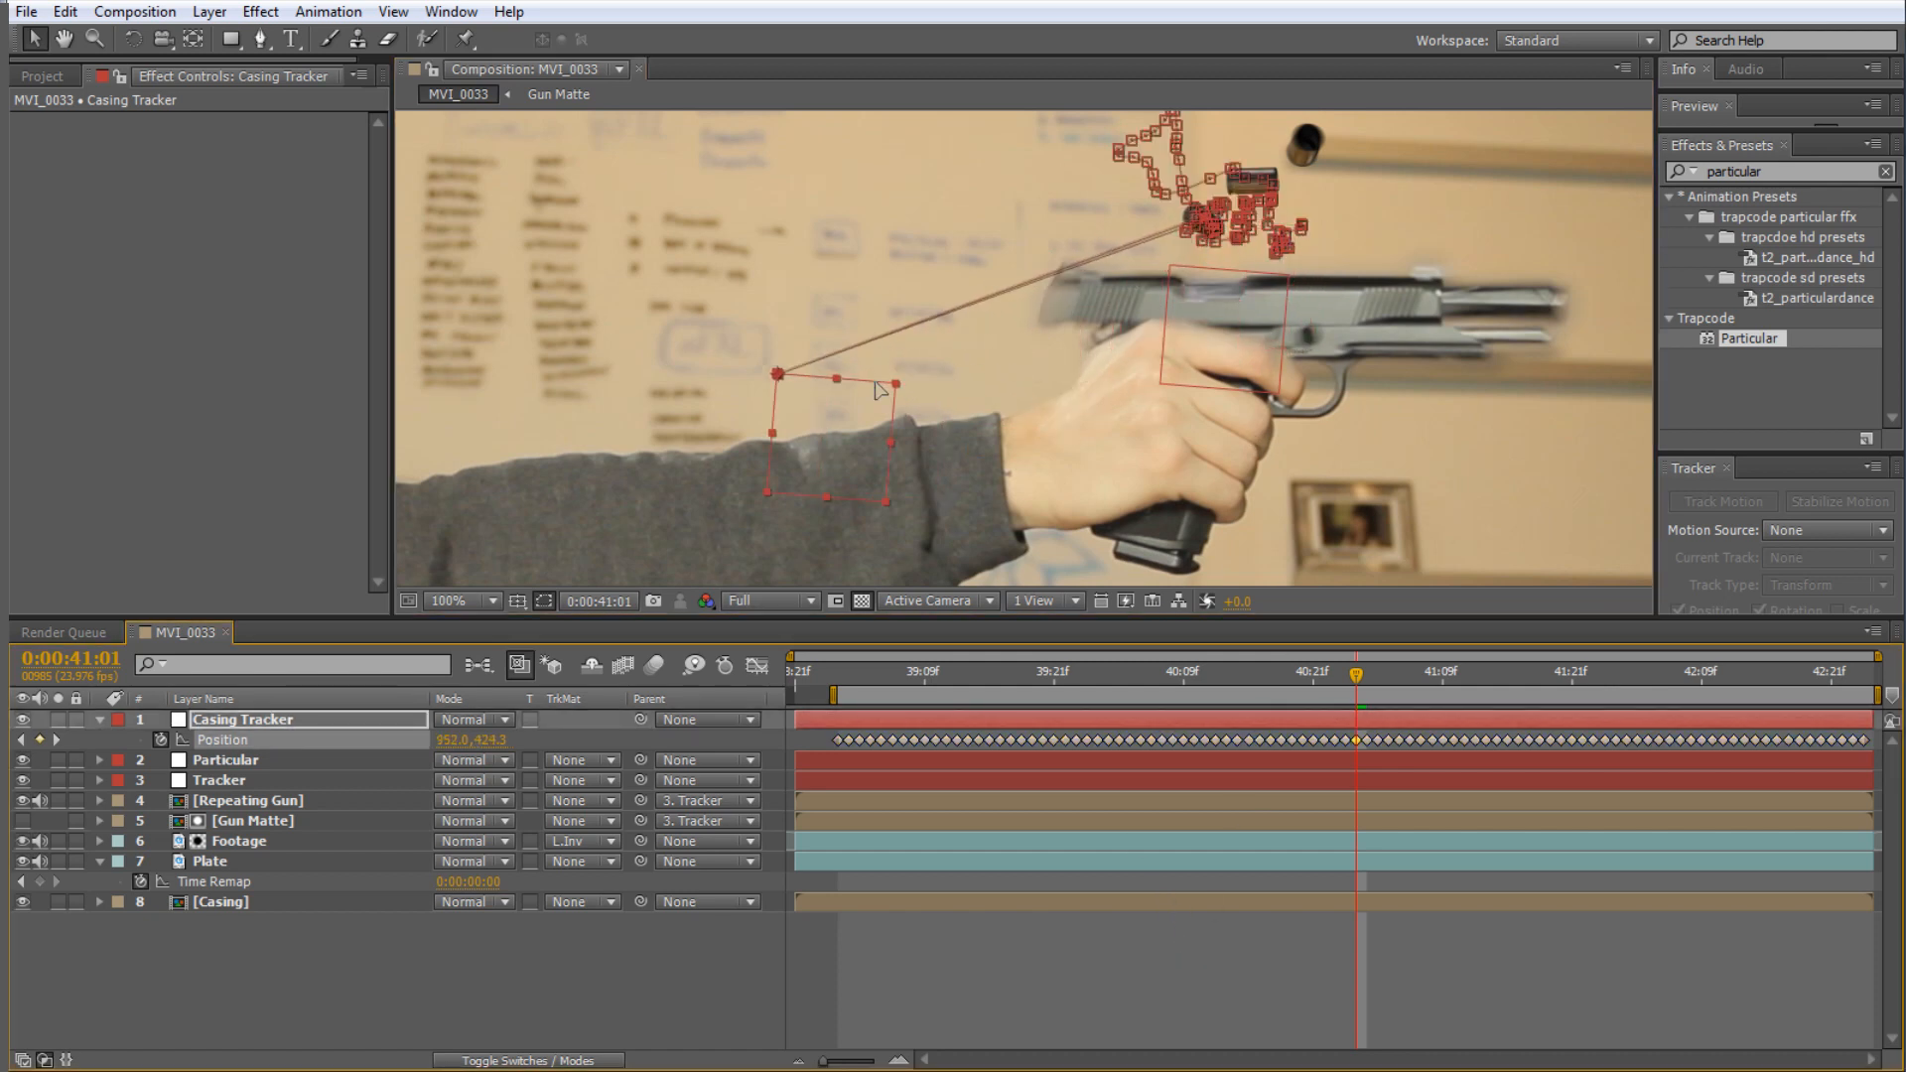
mouse_move(1355, 676)
left_mouse_down()
mouse_move(1433, 679)
mouse_move(1386, 688)
left_mouse_up()
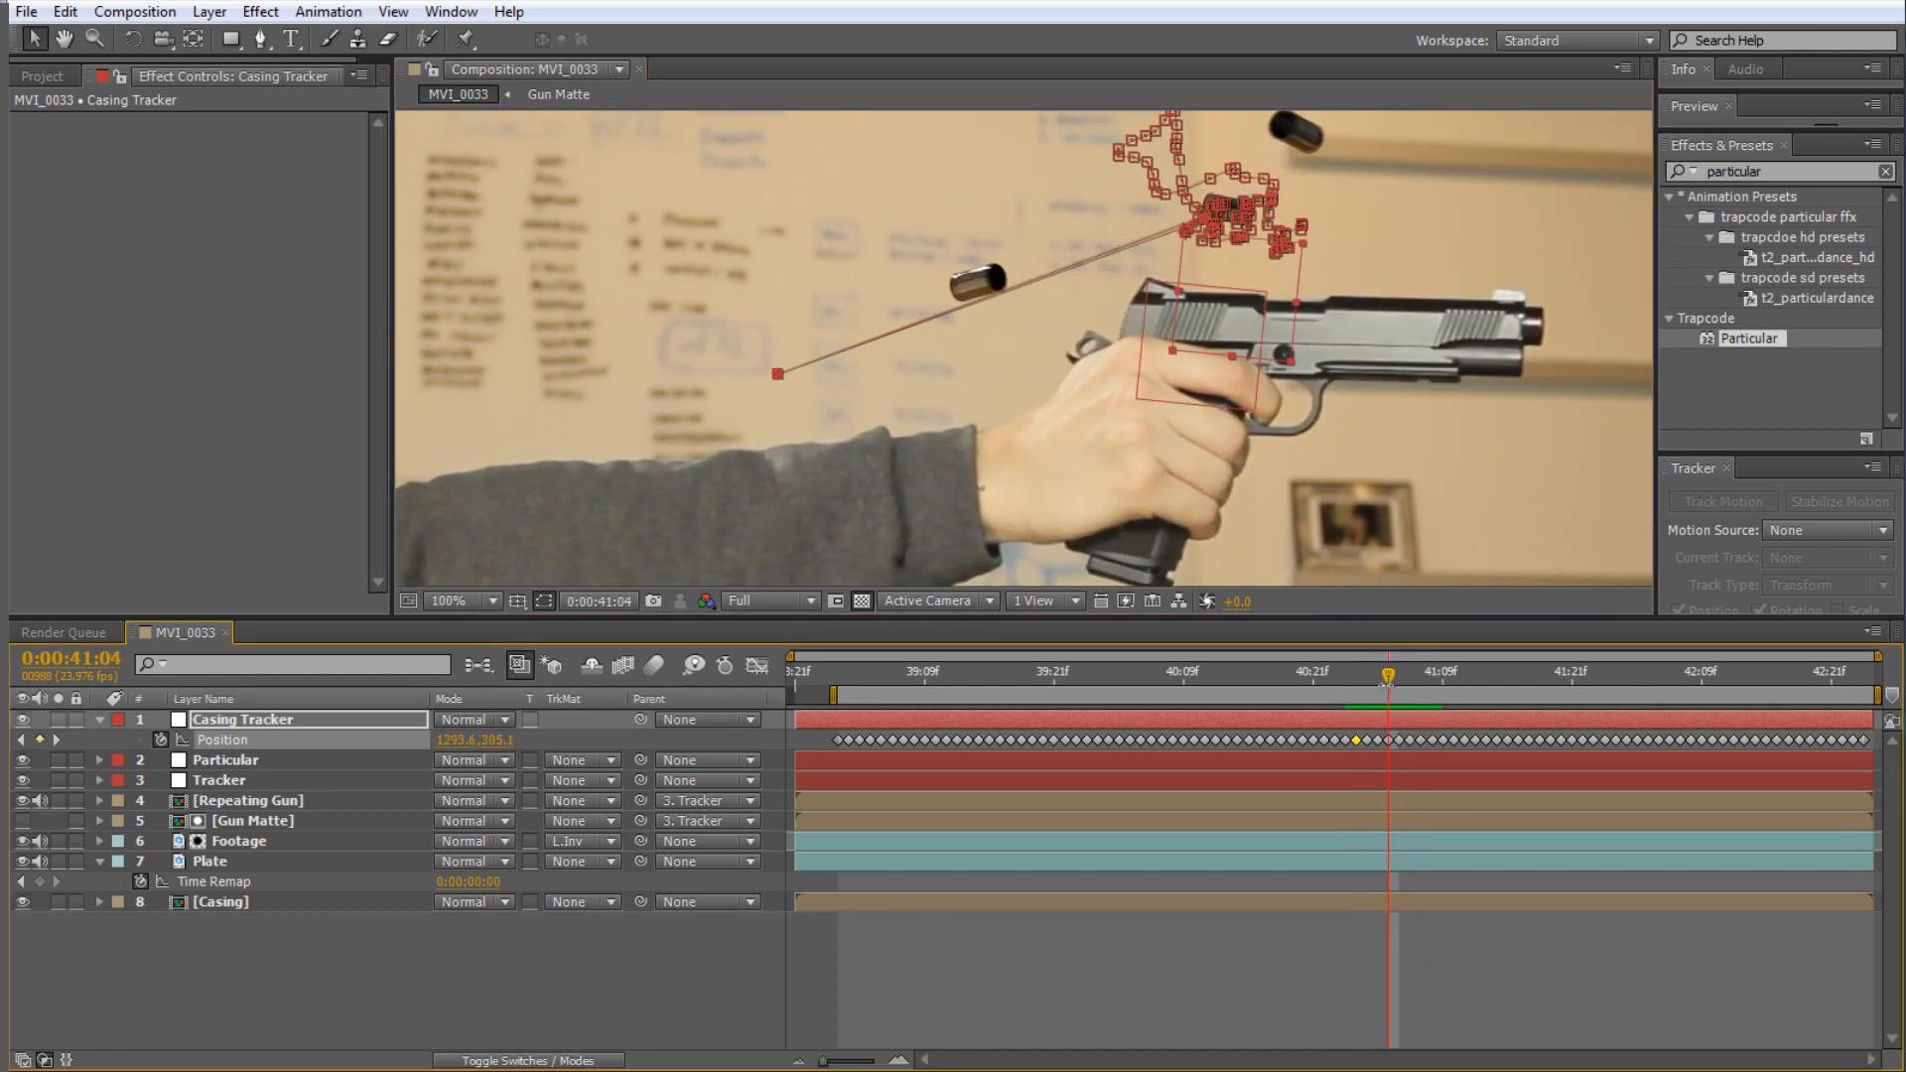
key("ctrl+z")
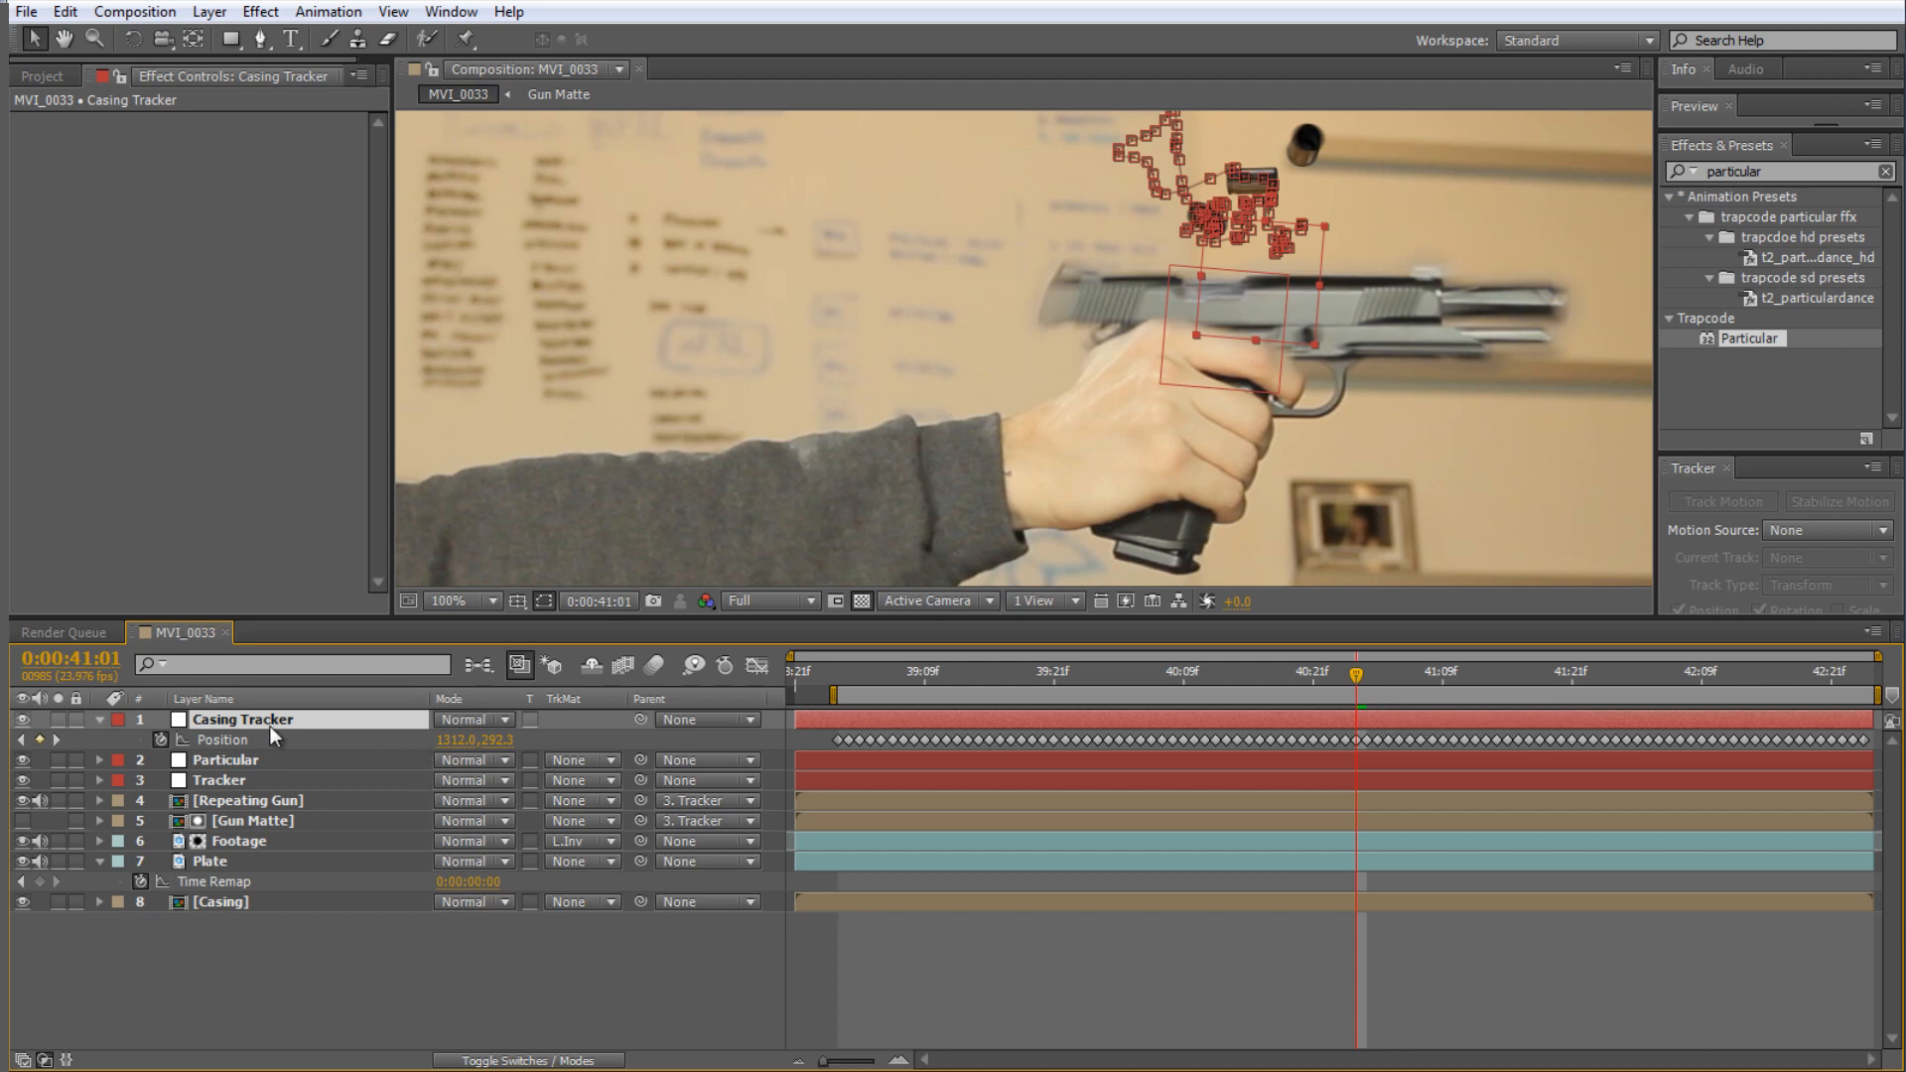
- Reposition all of Casing Tracker's Position keyframes over the gun's slide, at about 1318, 349.3 on the current frame
left_click(234, 736)
left_click_drag(1292, 272, 1304, 343)
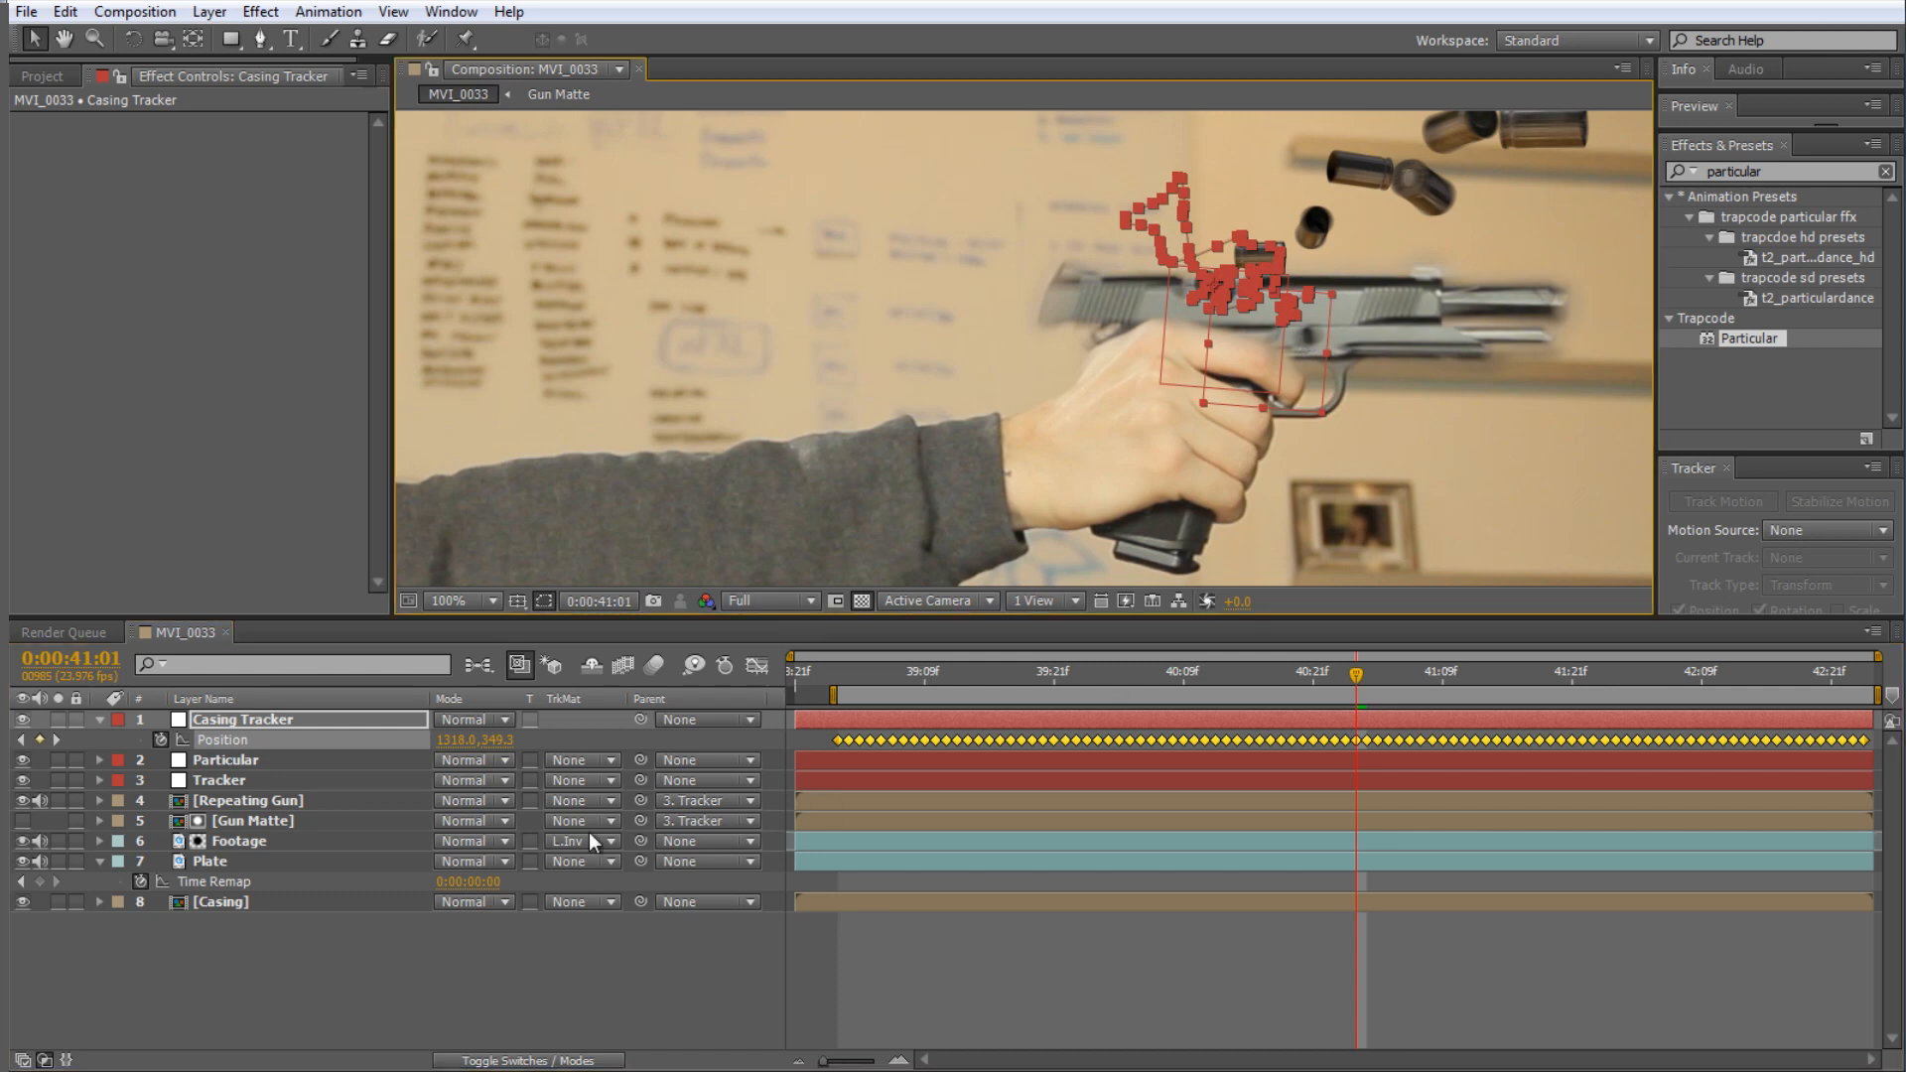
left_click(100, 719)
- Set the Particular emitter's Velocity from Motion to 65 and its Y Rotation to about 188°
left_click(259, 743)
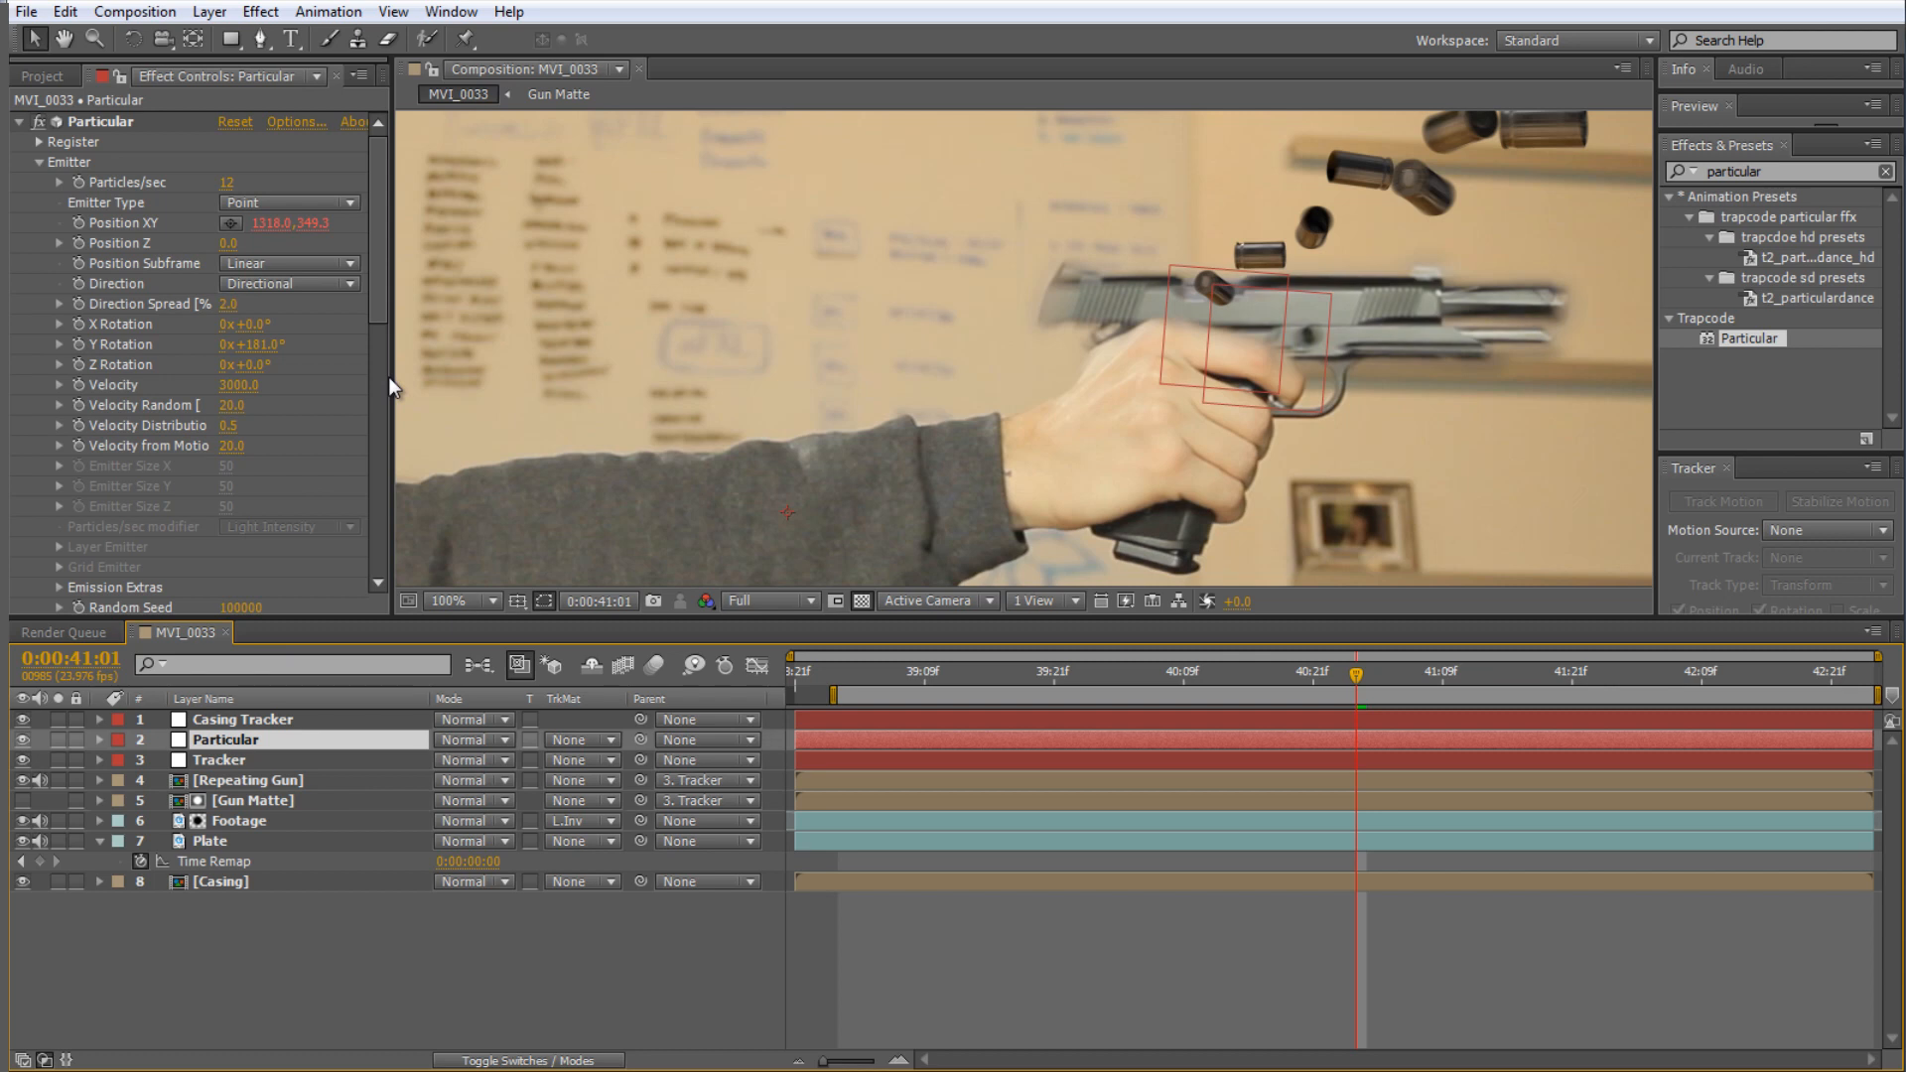
left_click_drag(389, 377, 405, 376)
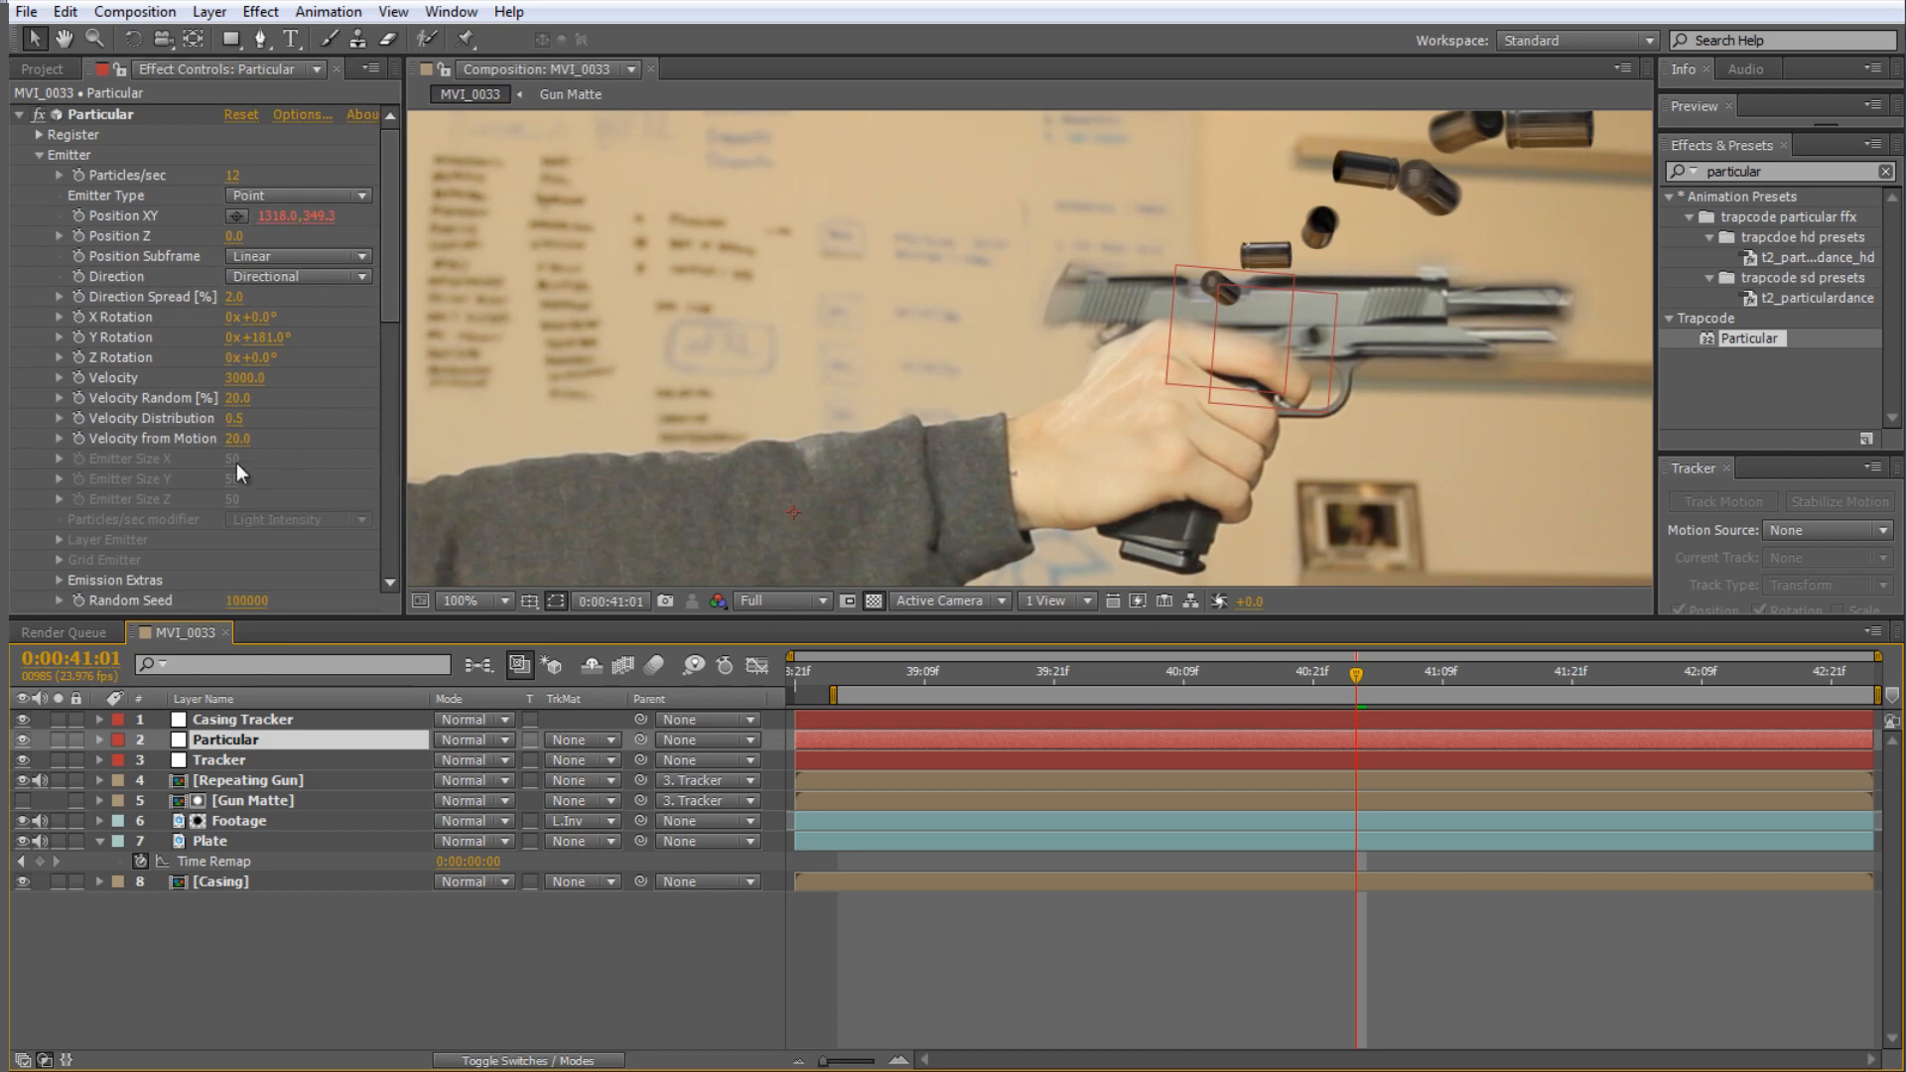
left_click_drag(235, 454, 235, 449)
left_click(235, 441)
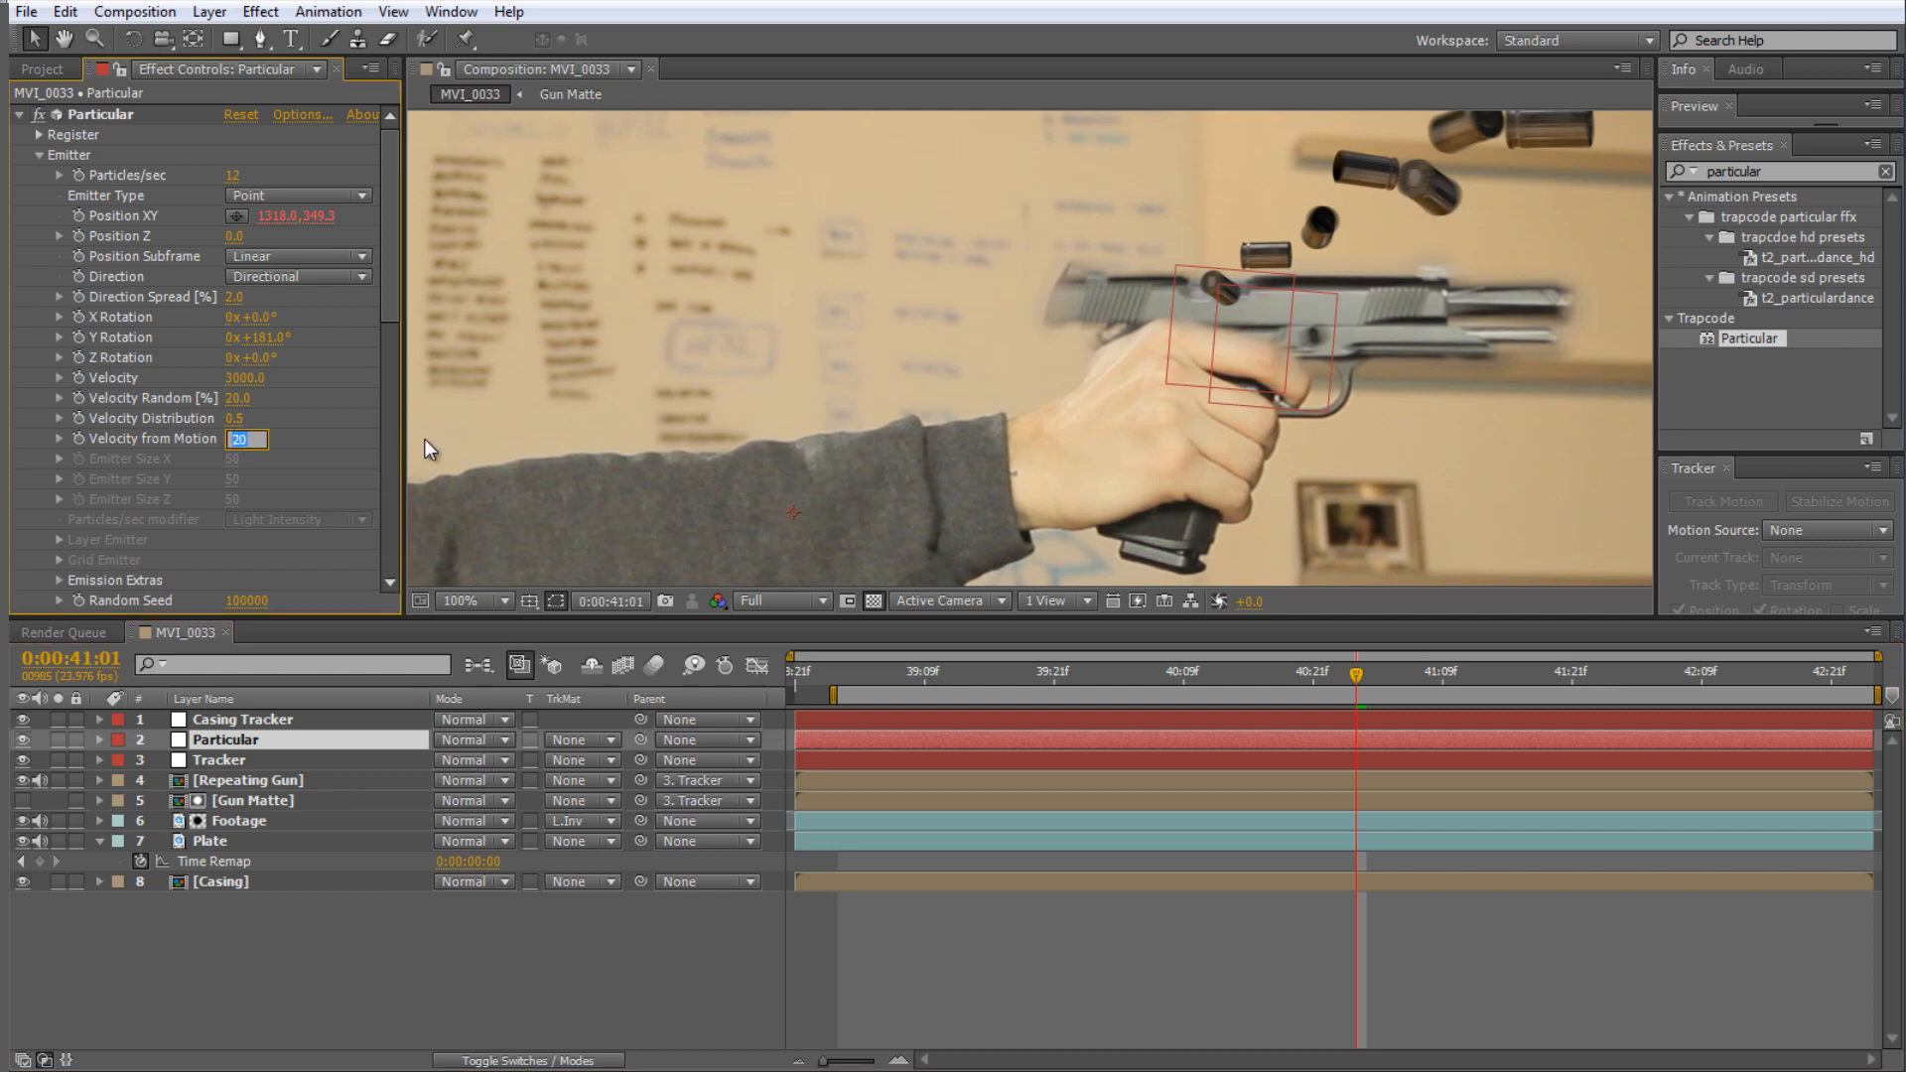
type("65")
key("Return")
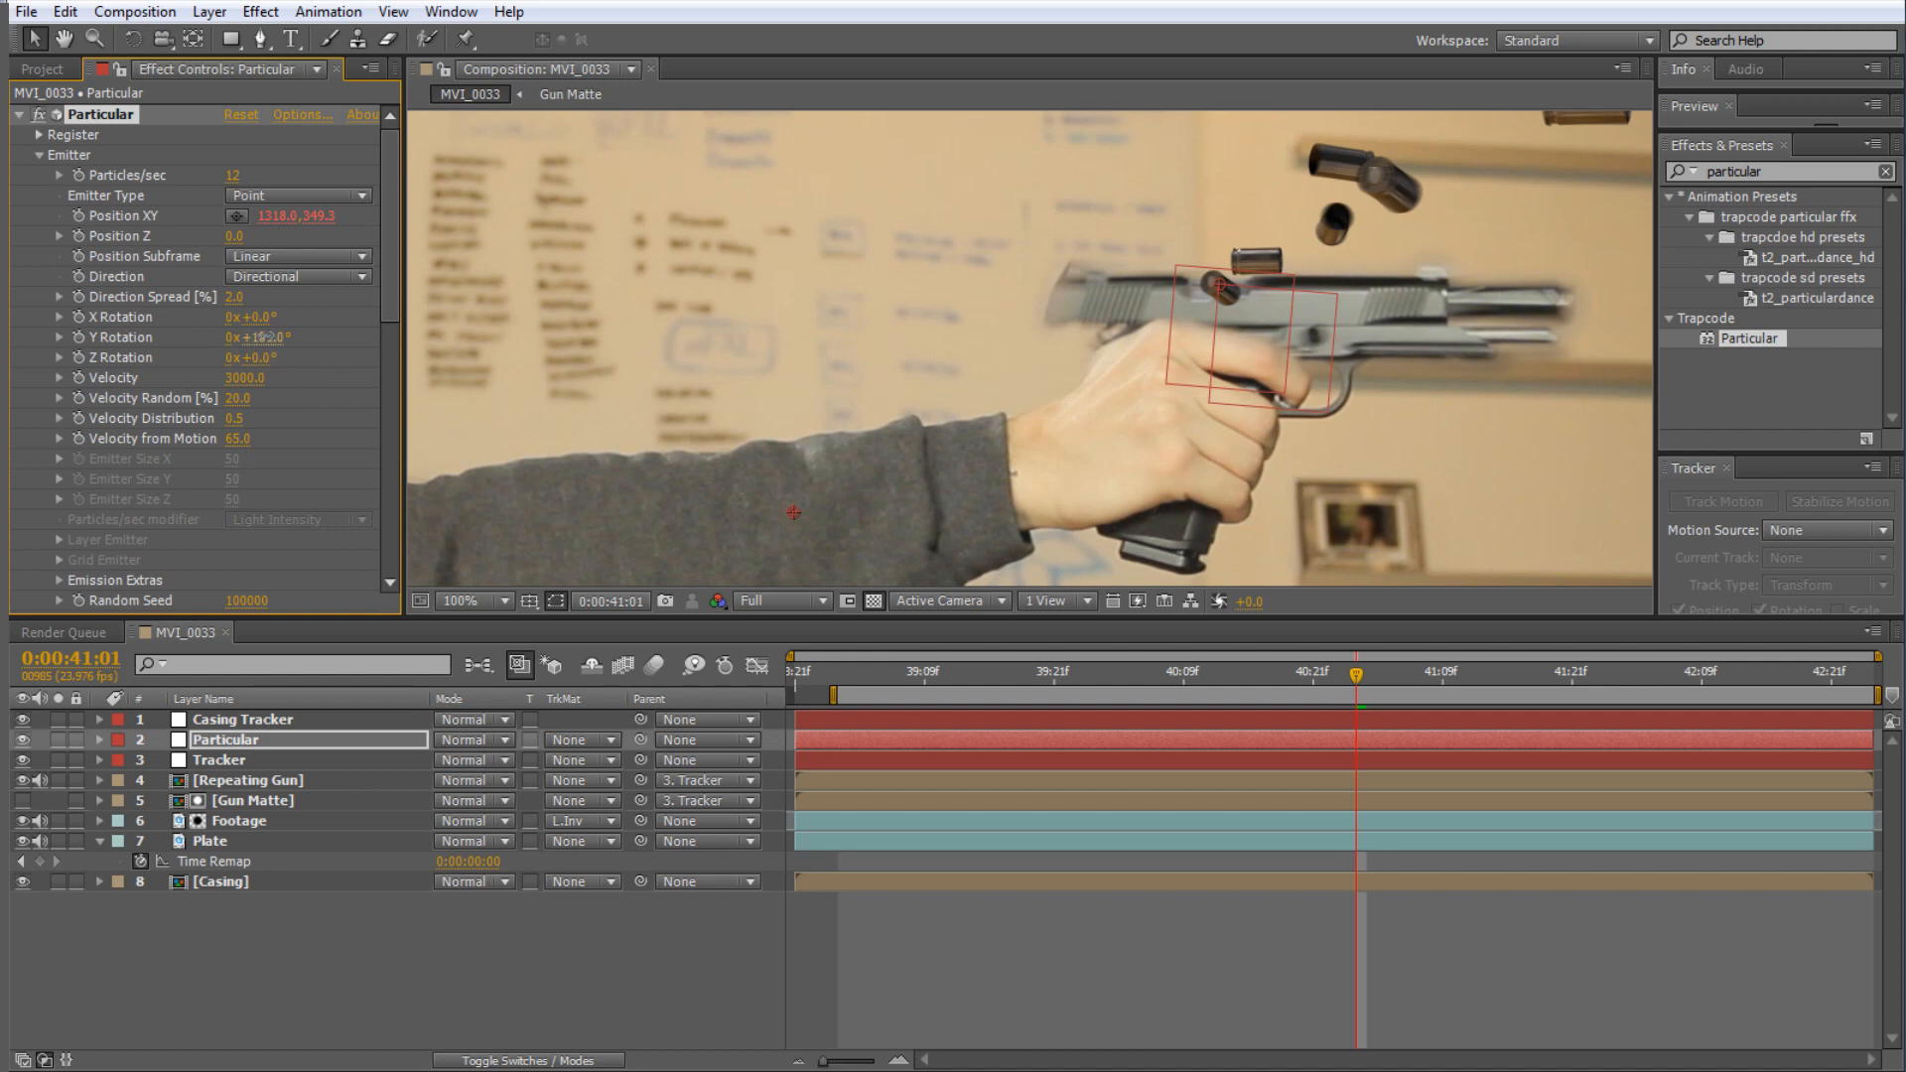
left_click_drag(268, 337, 276, 344)
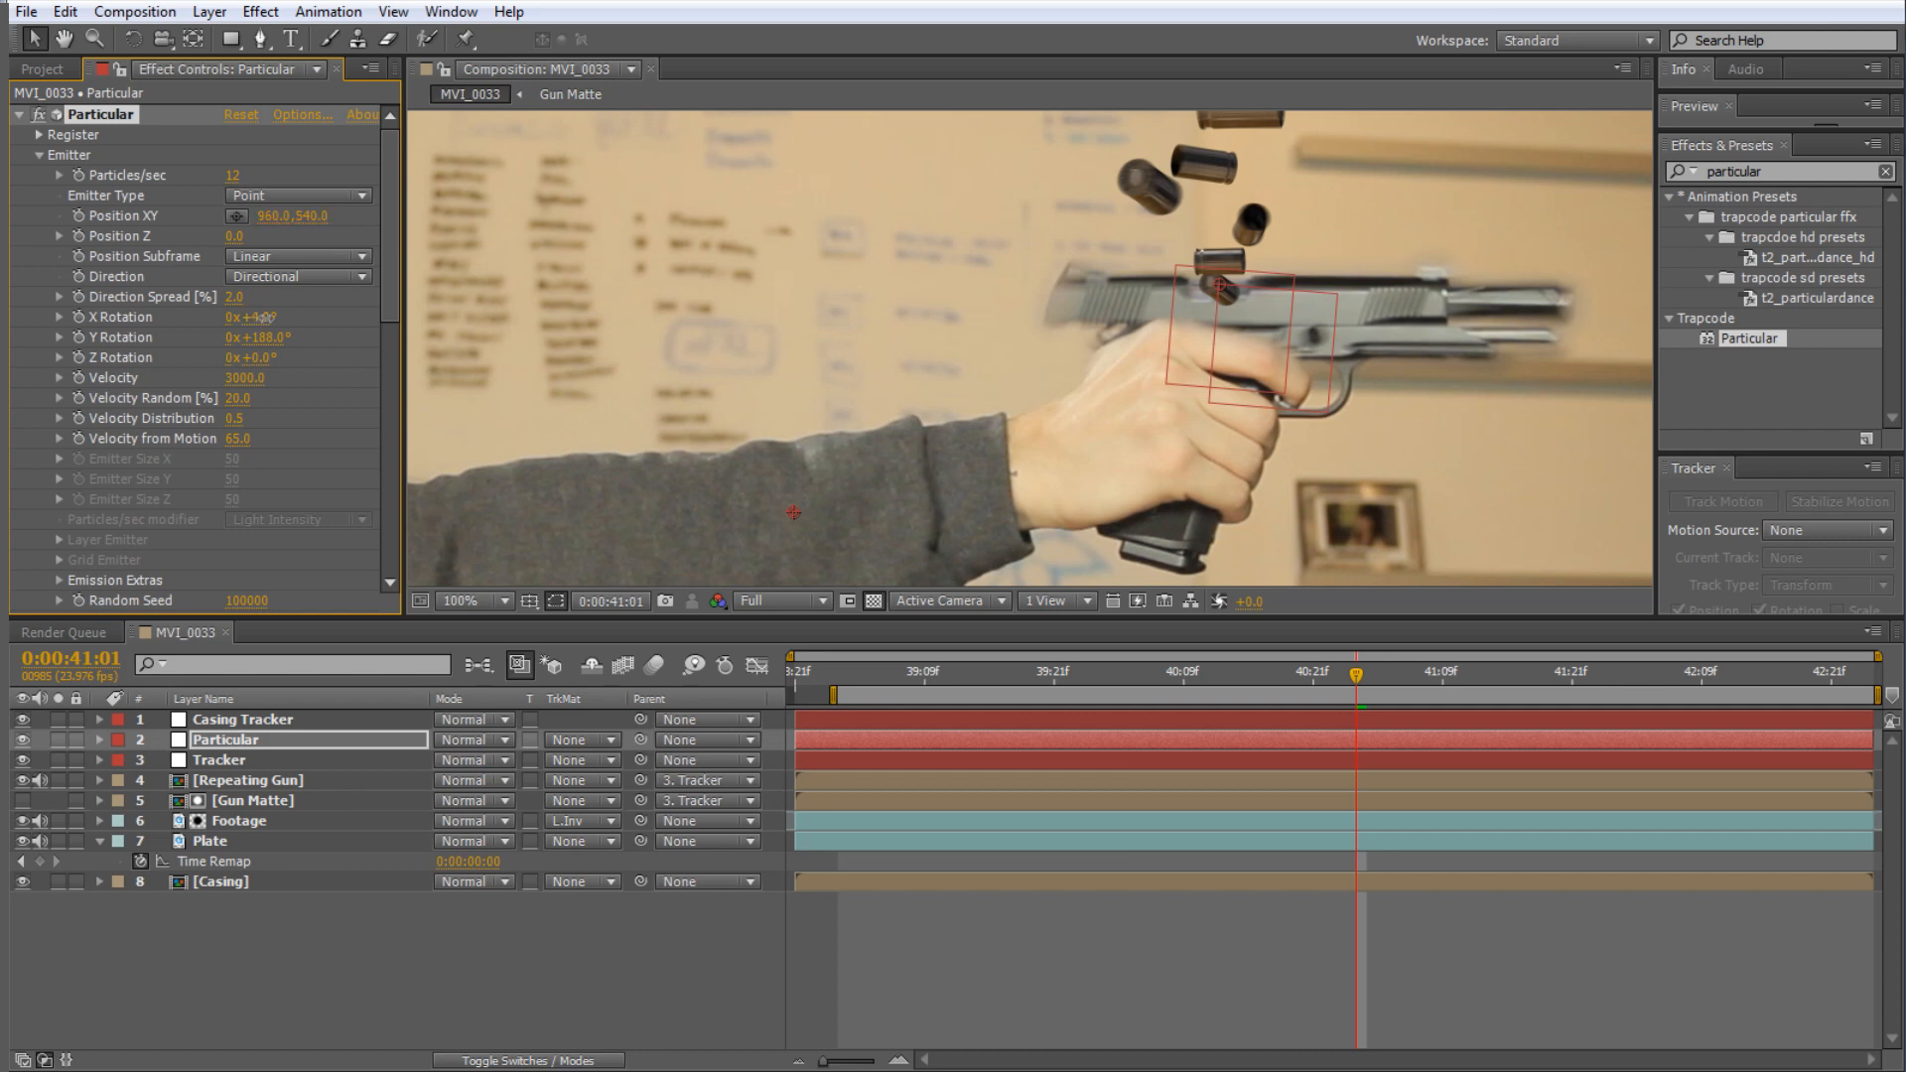
- Set the Particular emitter's X Rotation to 5° and check the casings at 0:00:41:04
left_click_drag(256, 318, 261, 318)
scroll(1243, 388, "down", 2)
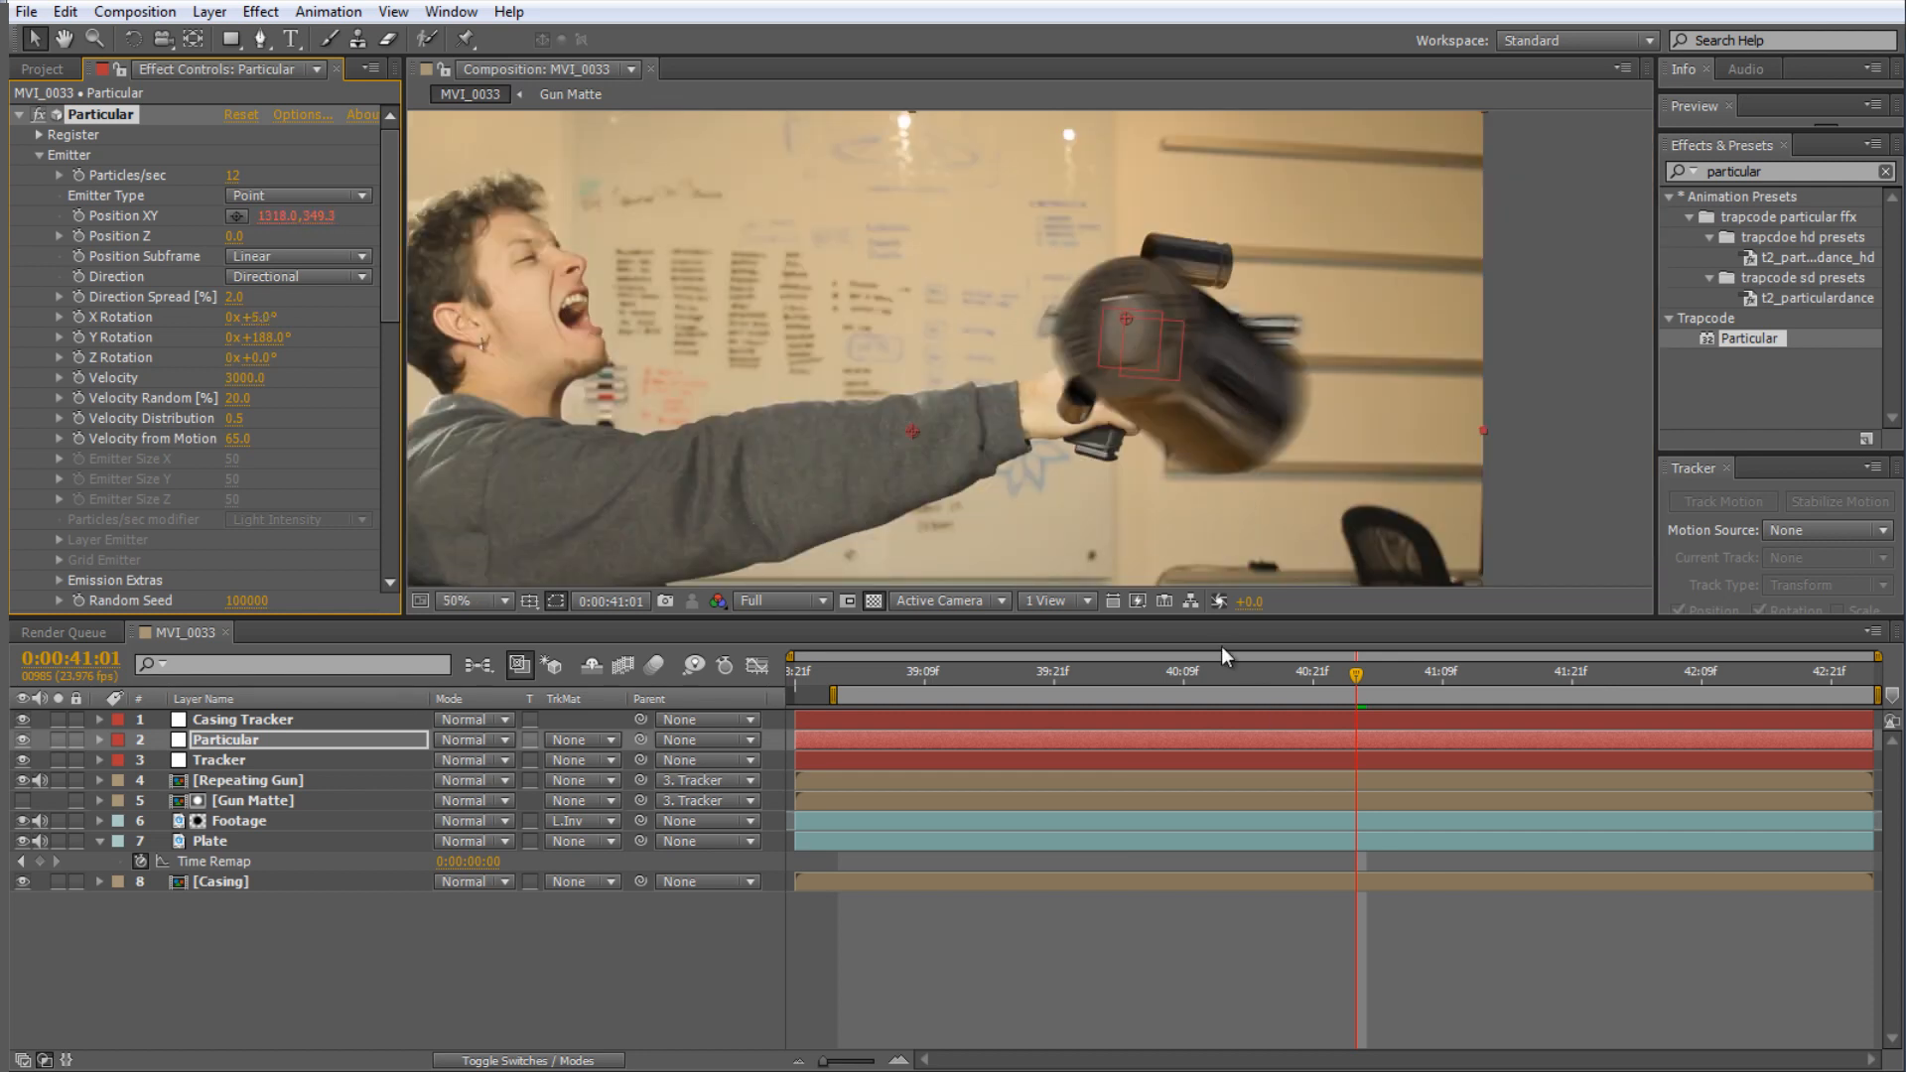
key("comma")
key("comma")
left_click_drag(1357, 679, 1388, 657)
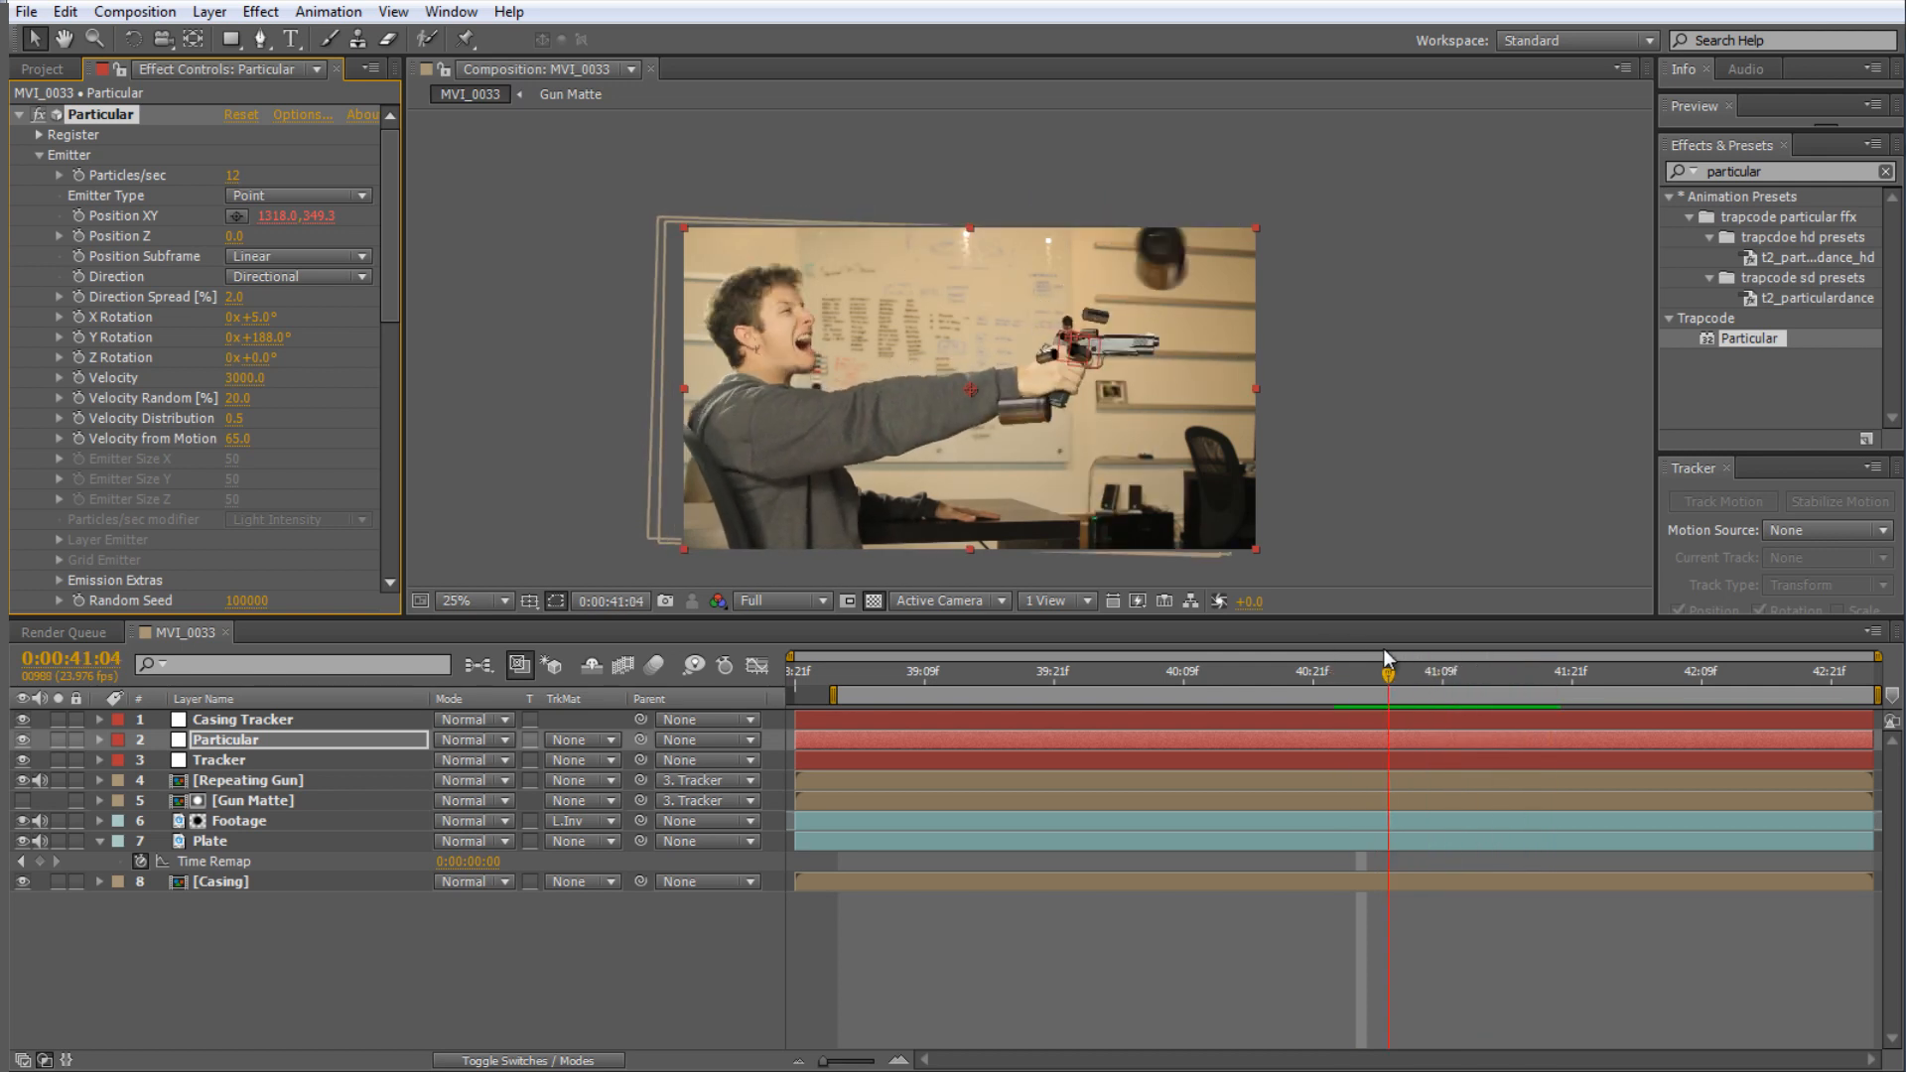
- Raise the Gravity in Particular's Physics settings to about 700
scroll(194, 411, "down", 10)
scroll(192, 440, "down", 1)
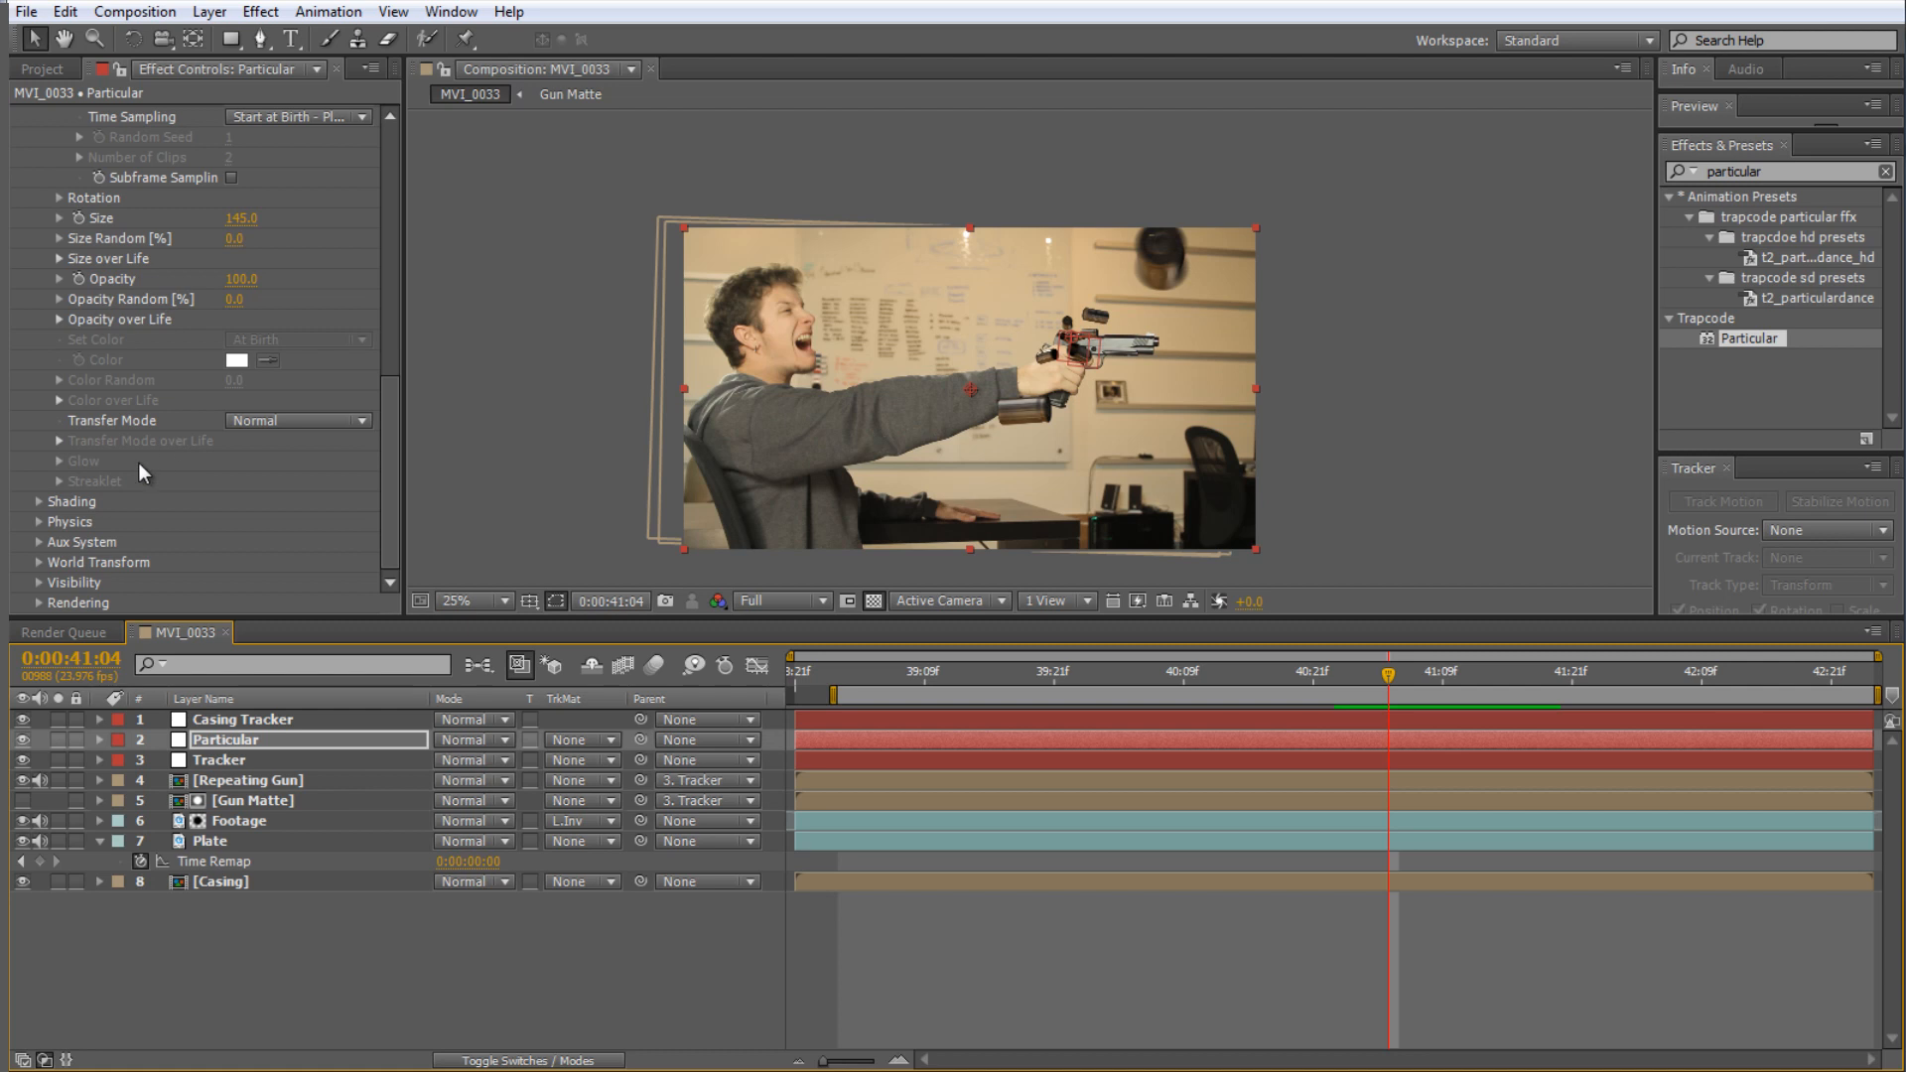
left_click(40, 521)
scroll(127, 471, "down", 1)
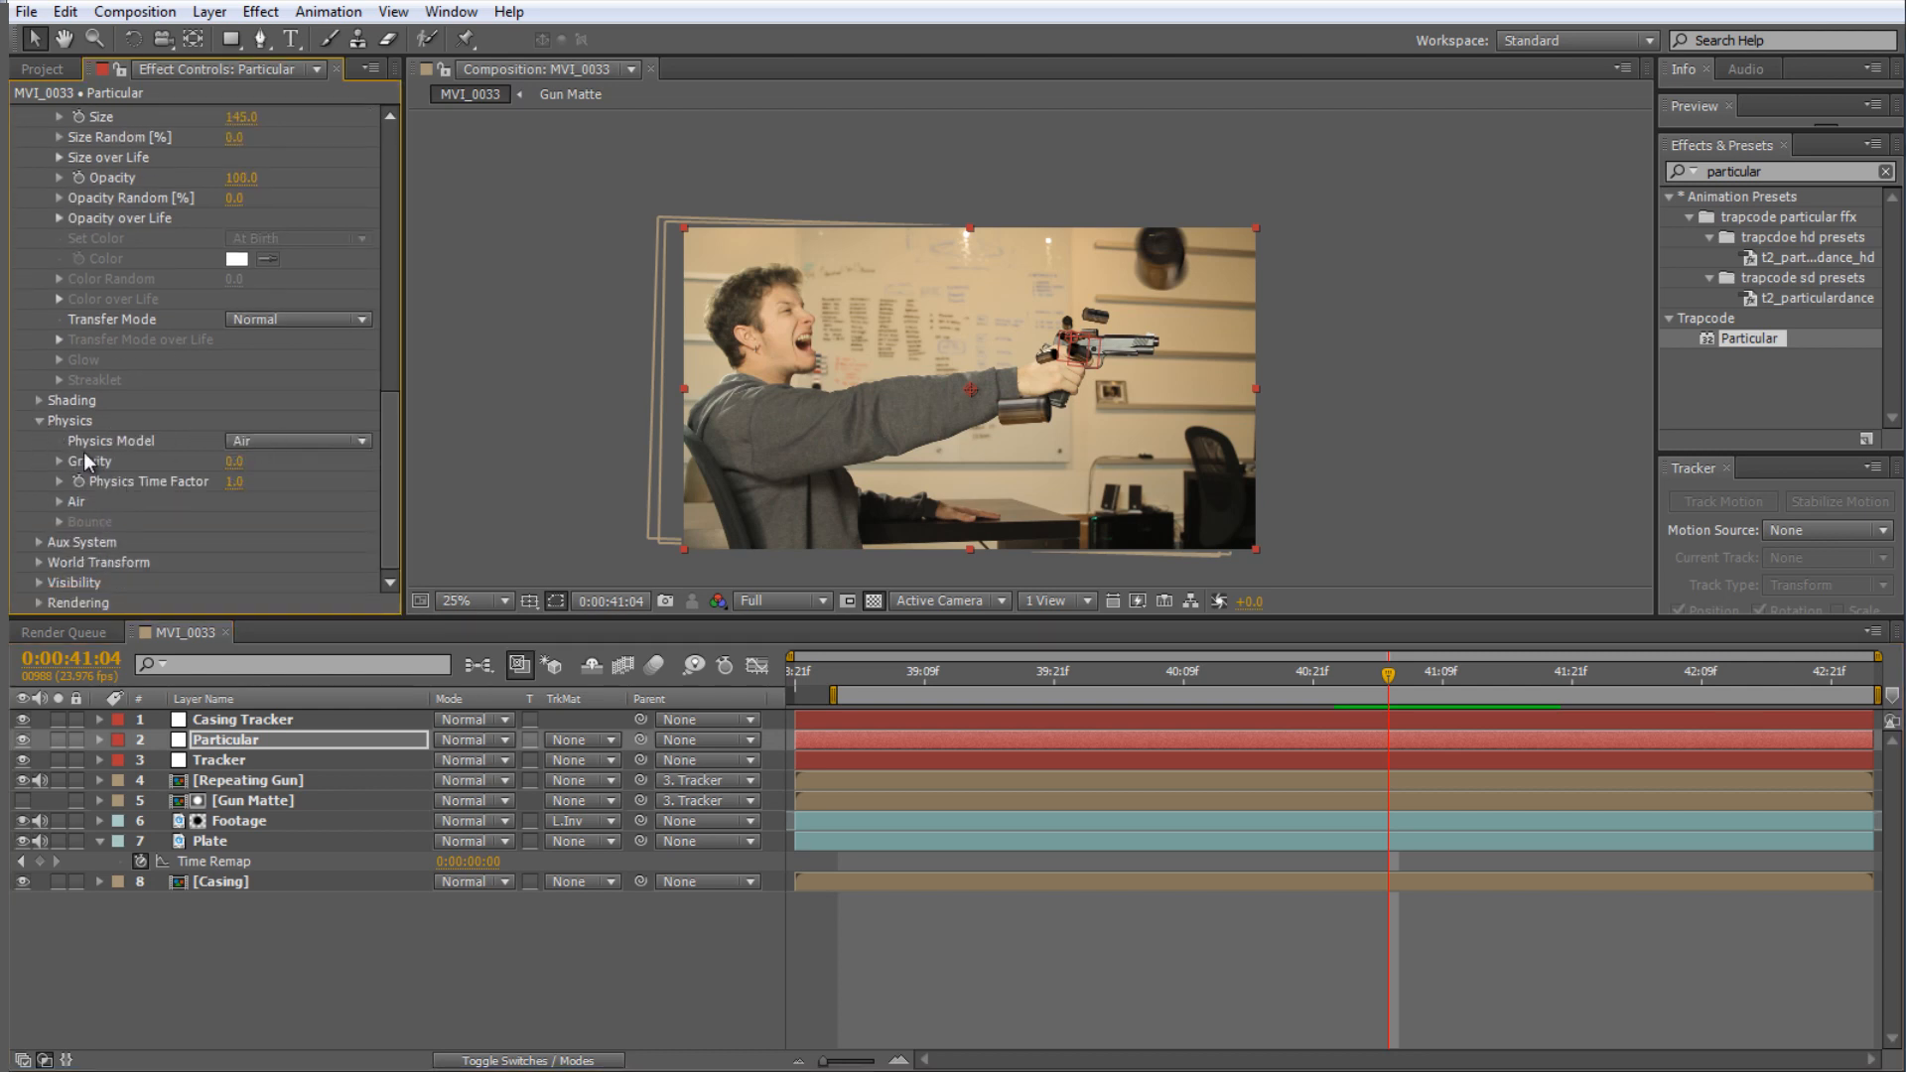
left_click_drag(234, 462, 330, 474)
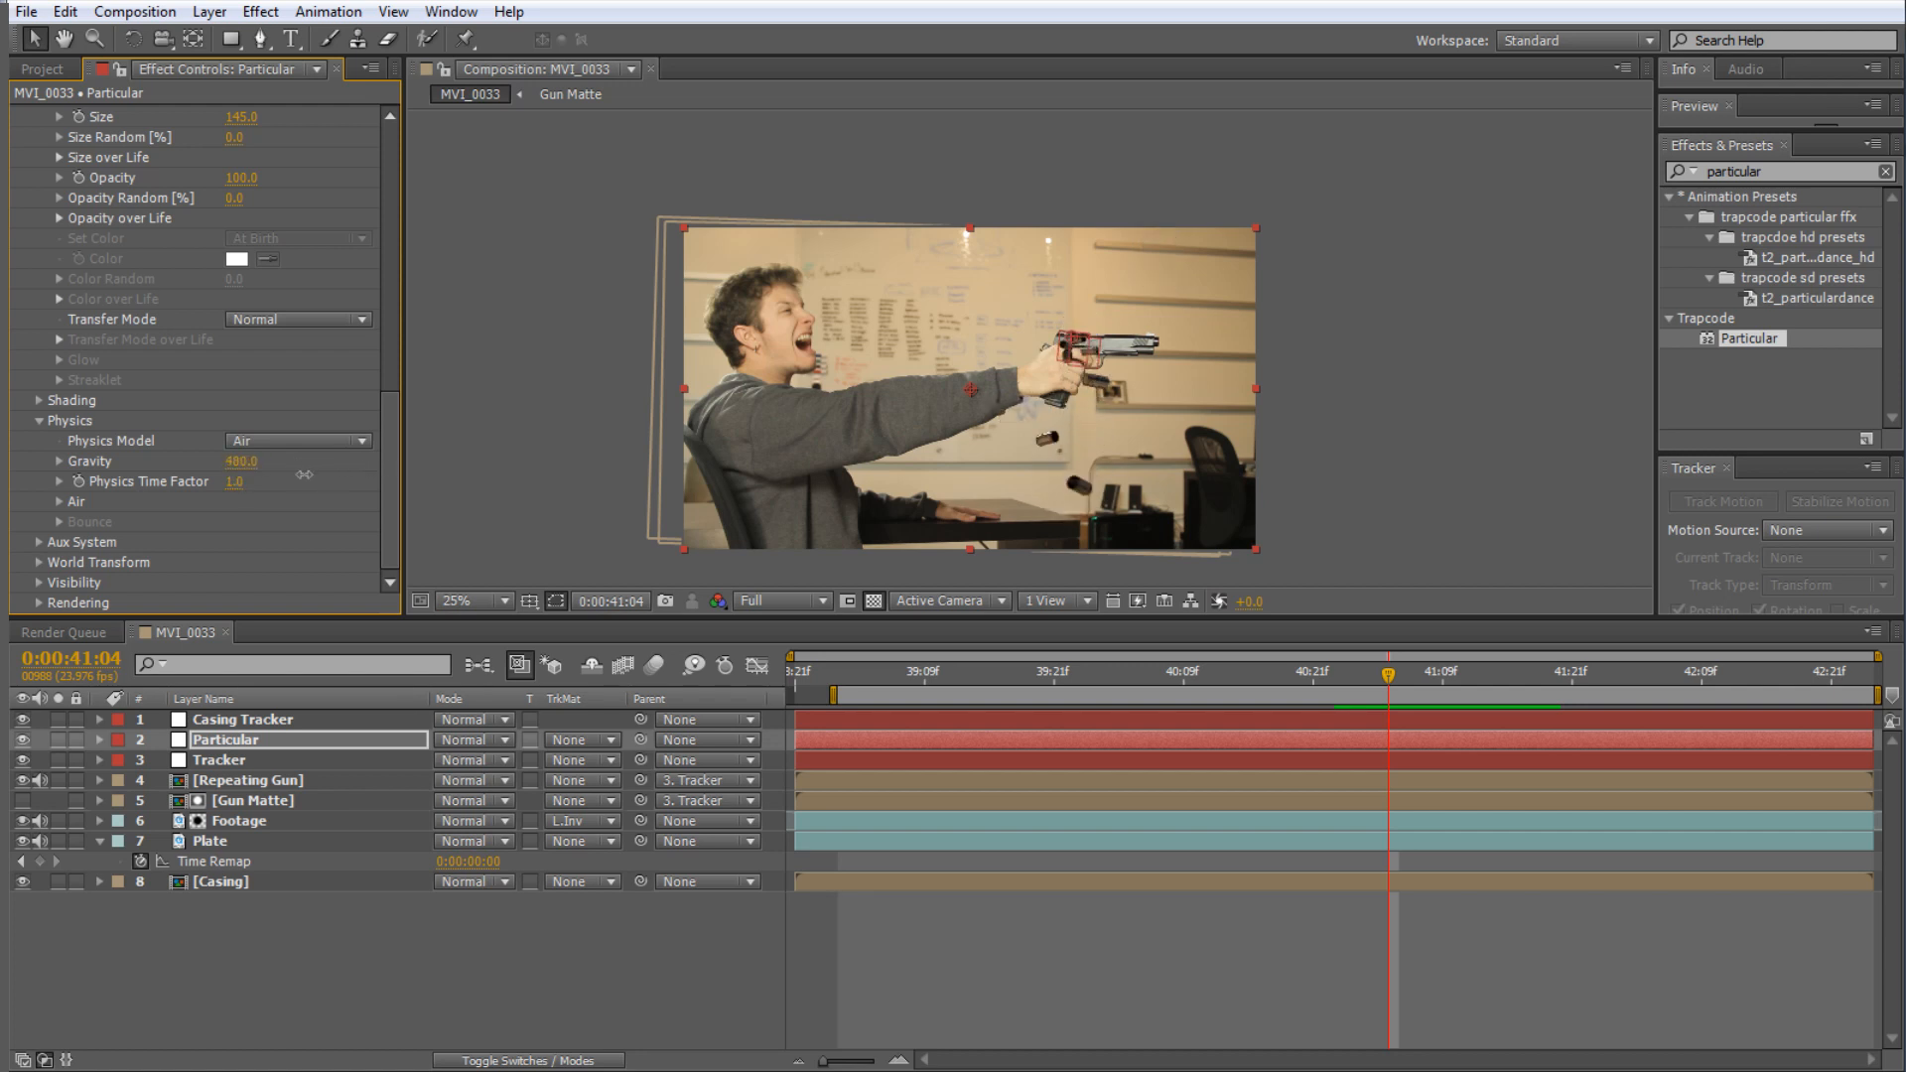
- Set the Particular emitter's X Rotation to about -6° and check the casings at 0:00:39:01
scroll(304, 459, "up", 10)
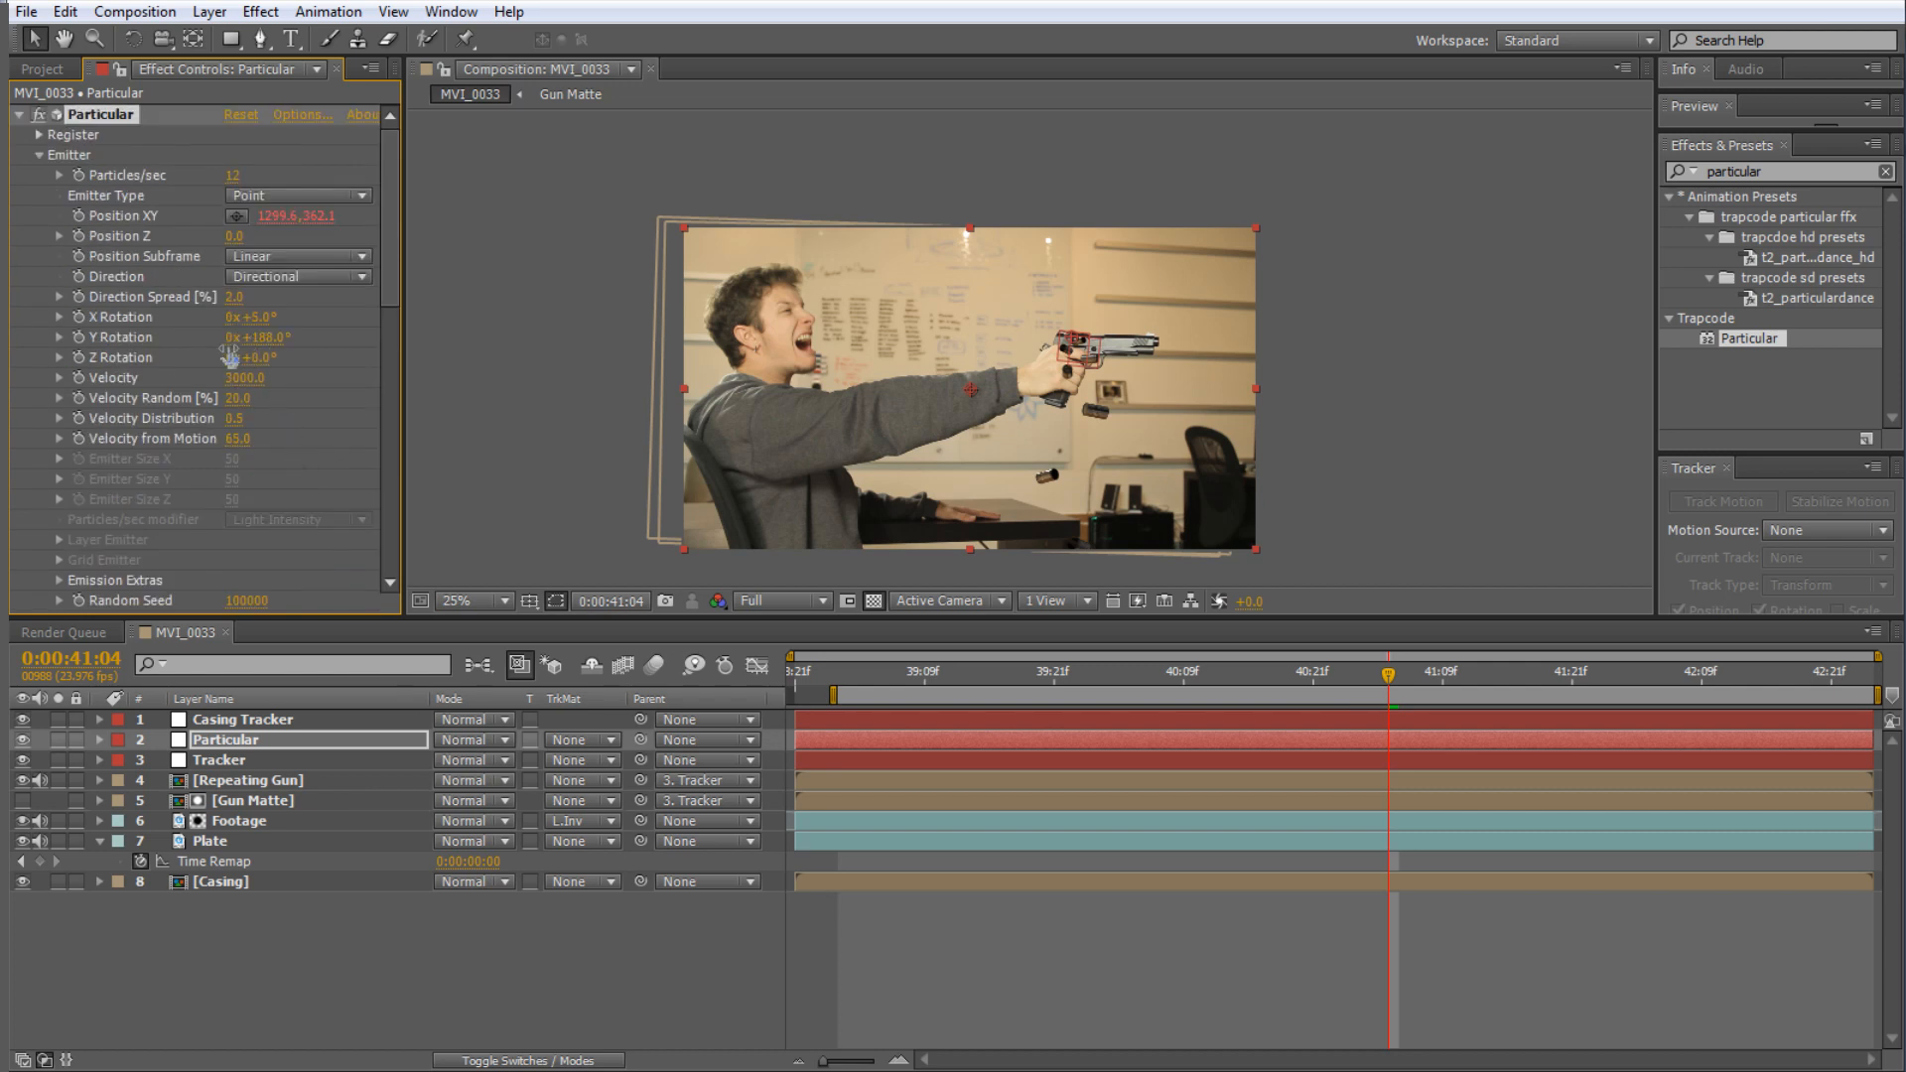
left_click_drag(250, 317, 417, 363)
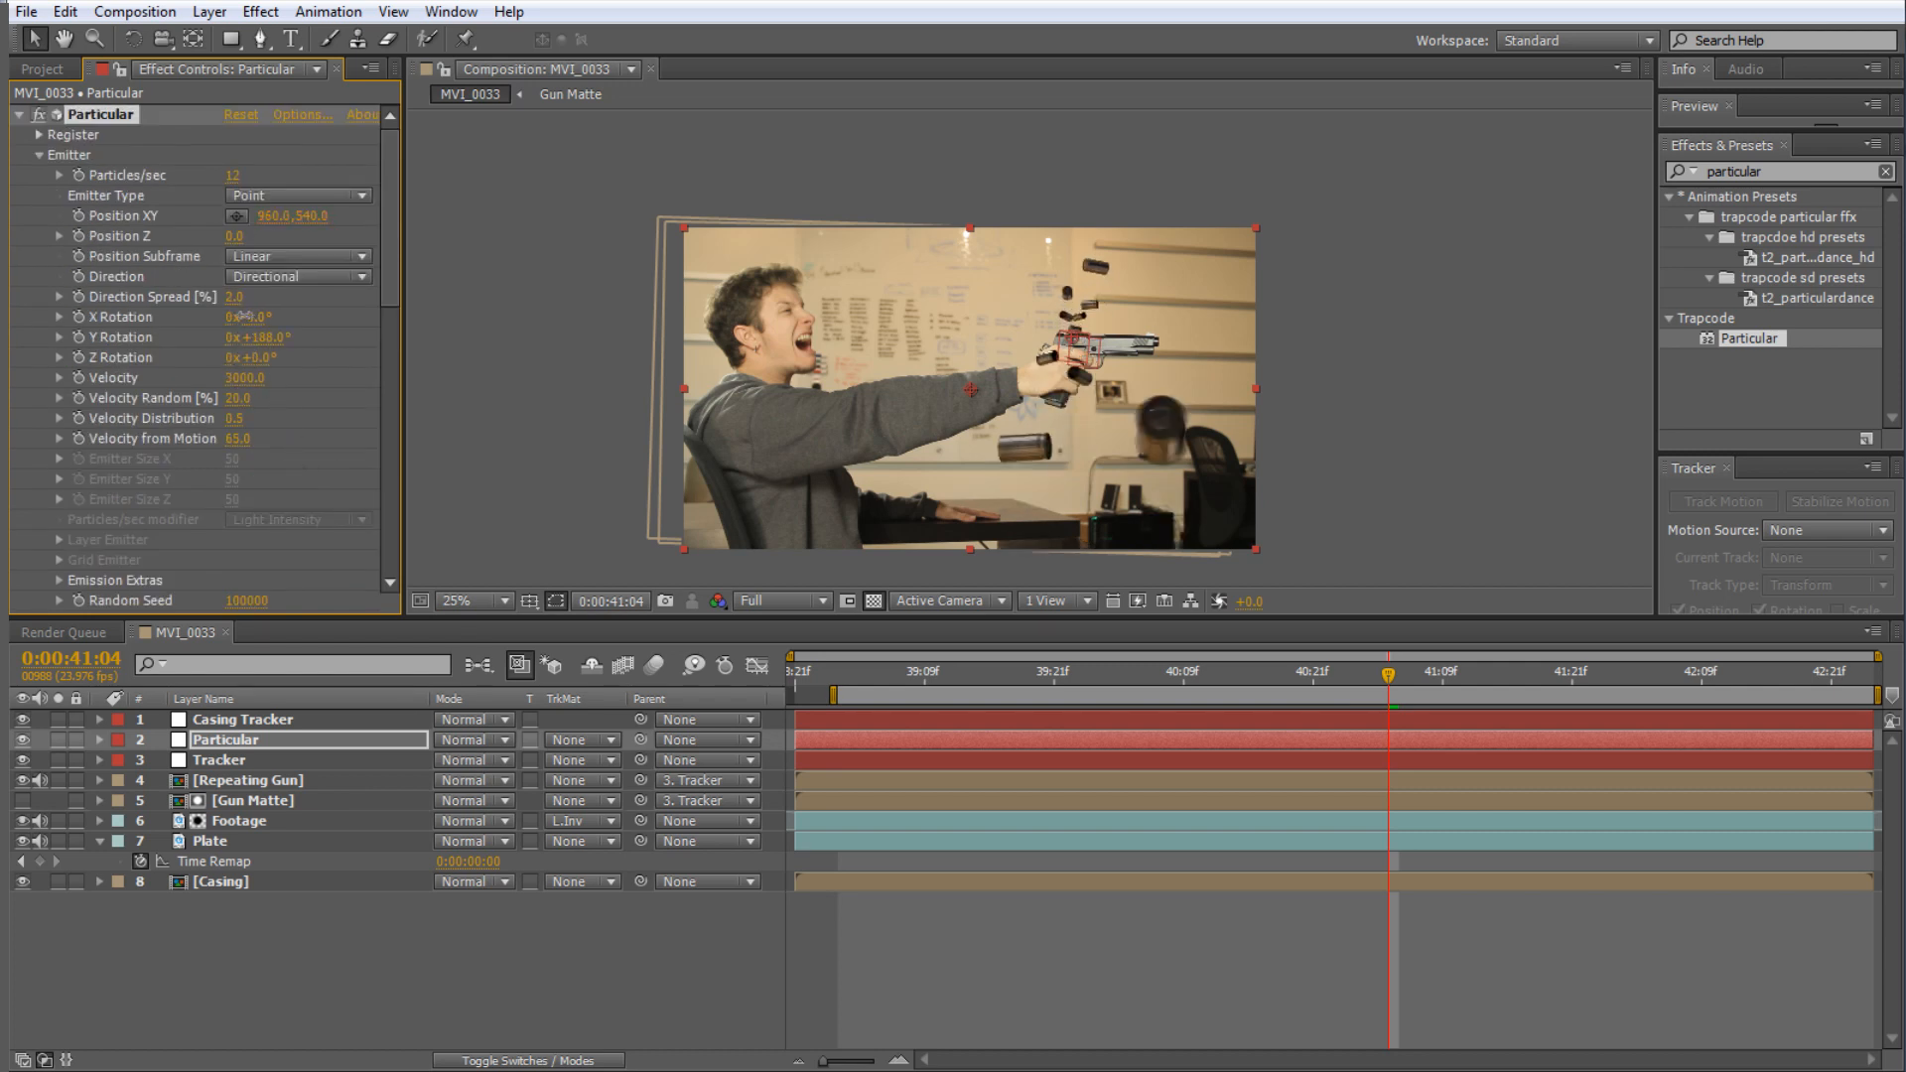
mouse_move(1245, 675)
left_mouse_down()
mouse_move(1702, 700)
mouse_move(841, 672)
left_mouse_up()
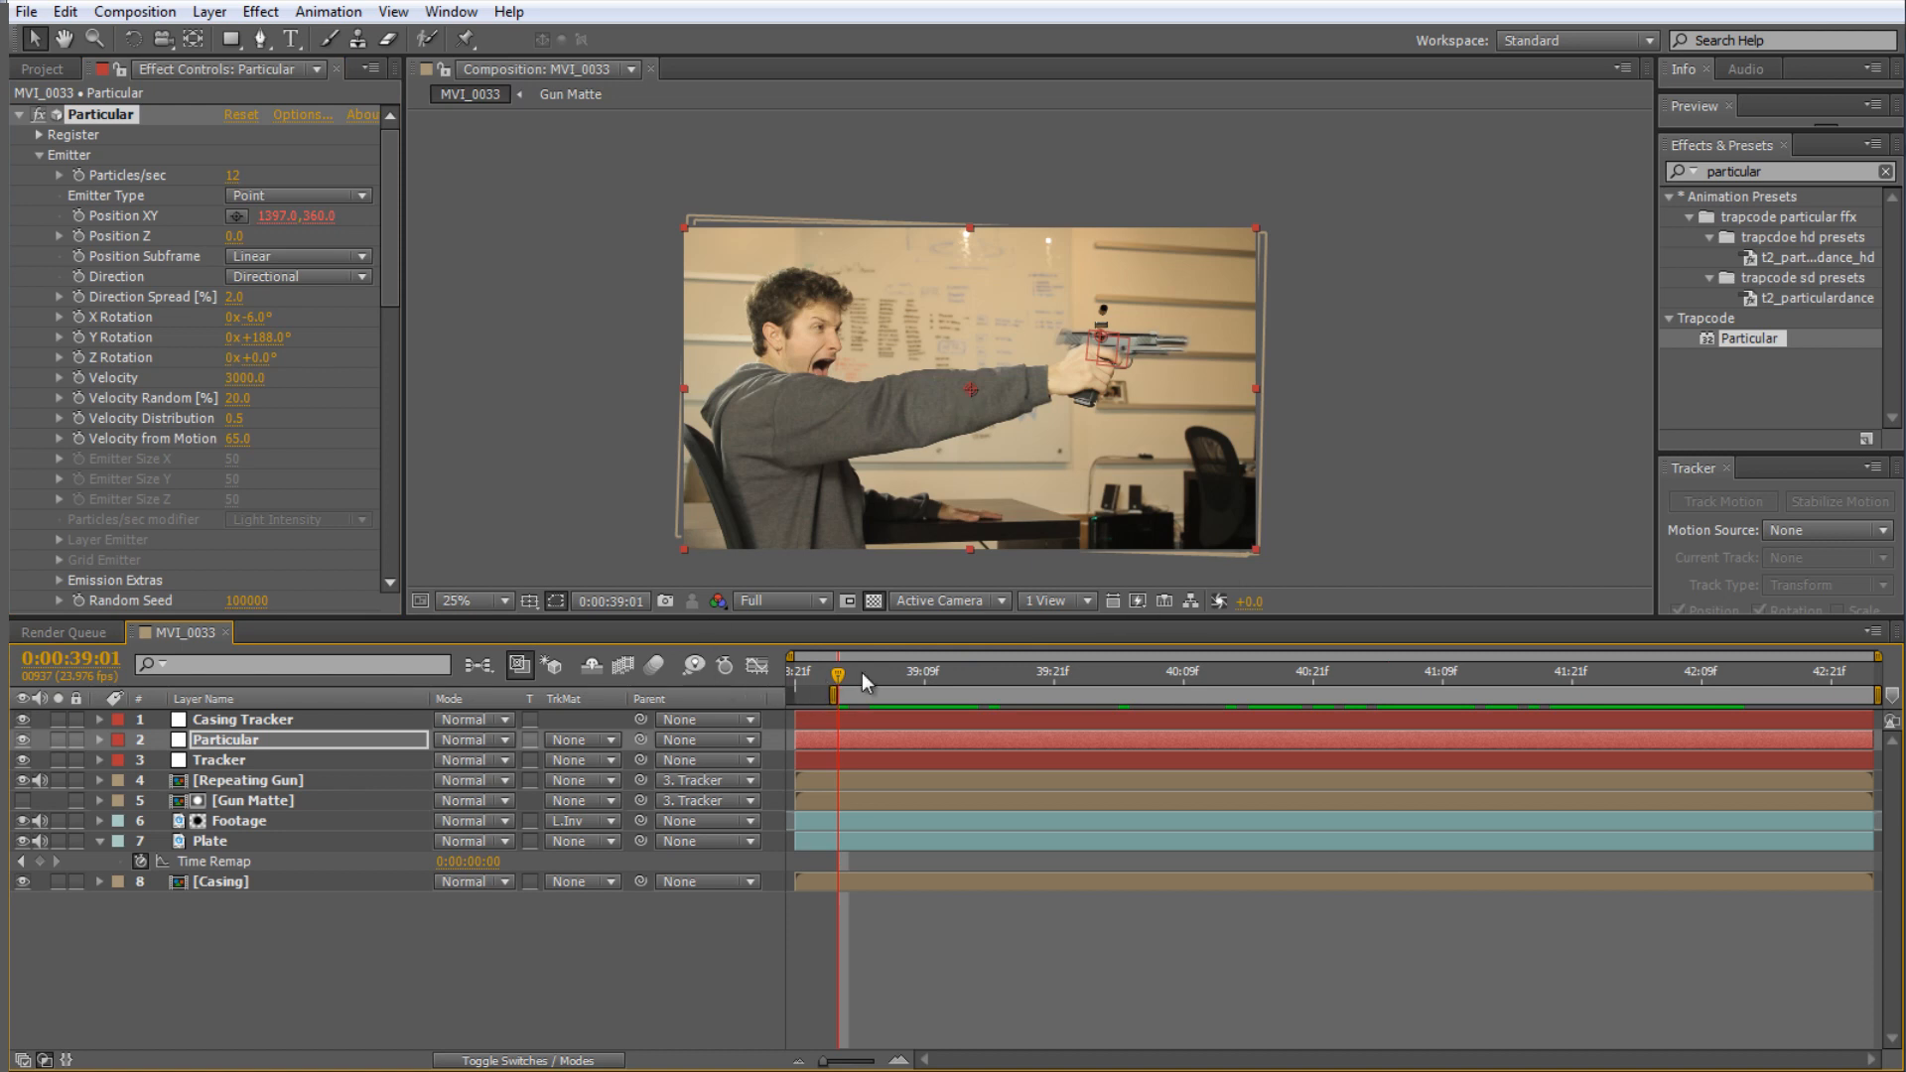
mouse_move(840, 670)
left_mouse_down()
mouse_move(923, 670)
mouse_move(840, 677)
left_mouse_up()
- Slide the Particular layer earlier so it starts before the other layers, extend its end to match theirs, and inspect the casings at 0:00:39:01
left_click_drag(953, 740, 753, 749)
left_click_drag(1667, 740, 1872, 740)
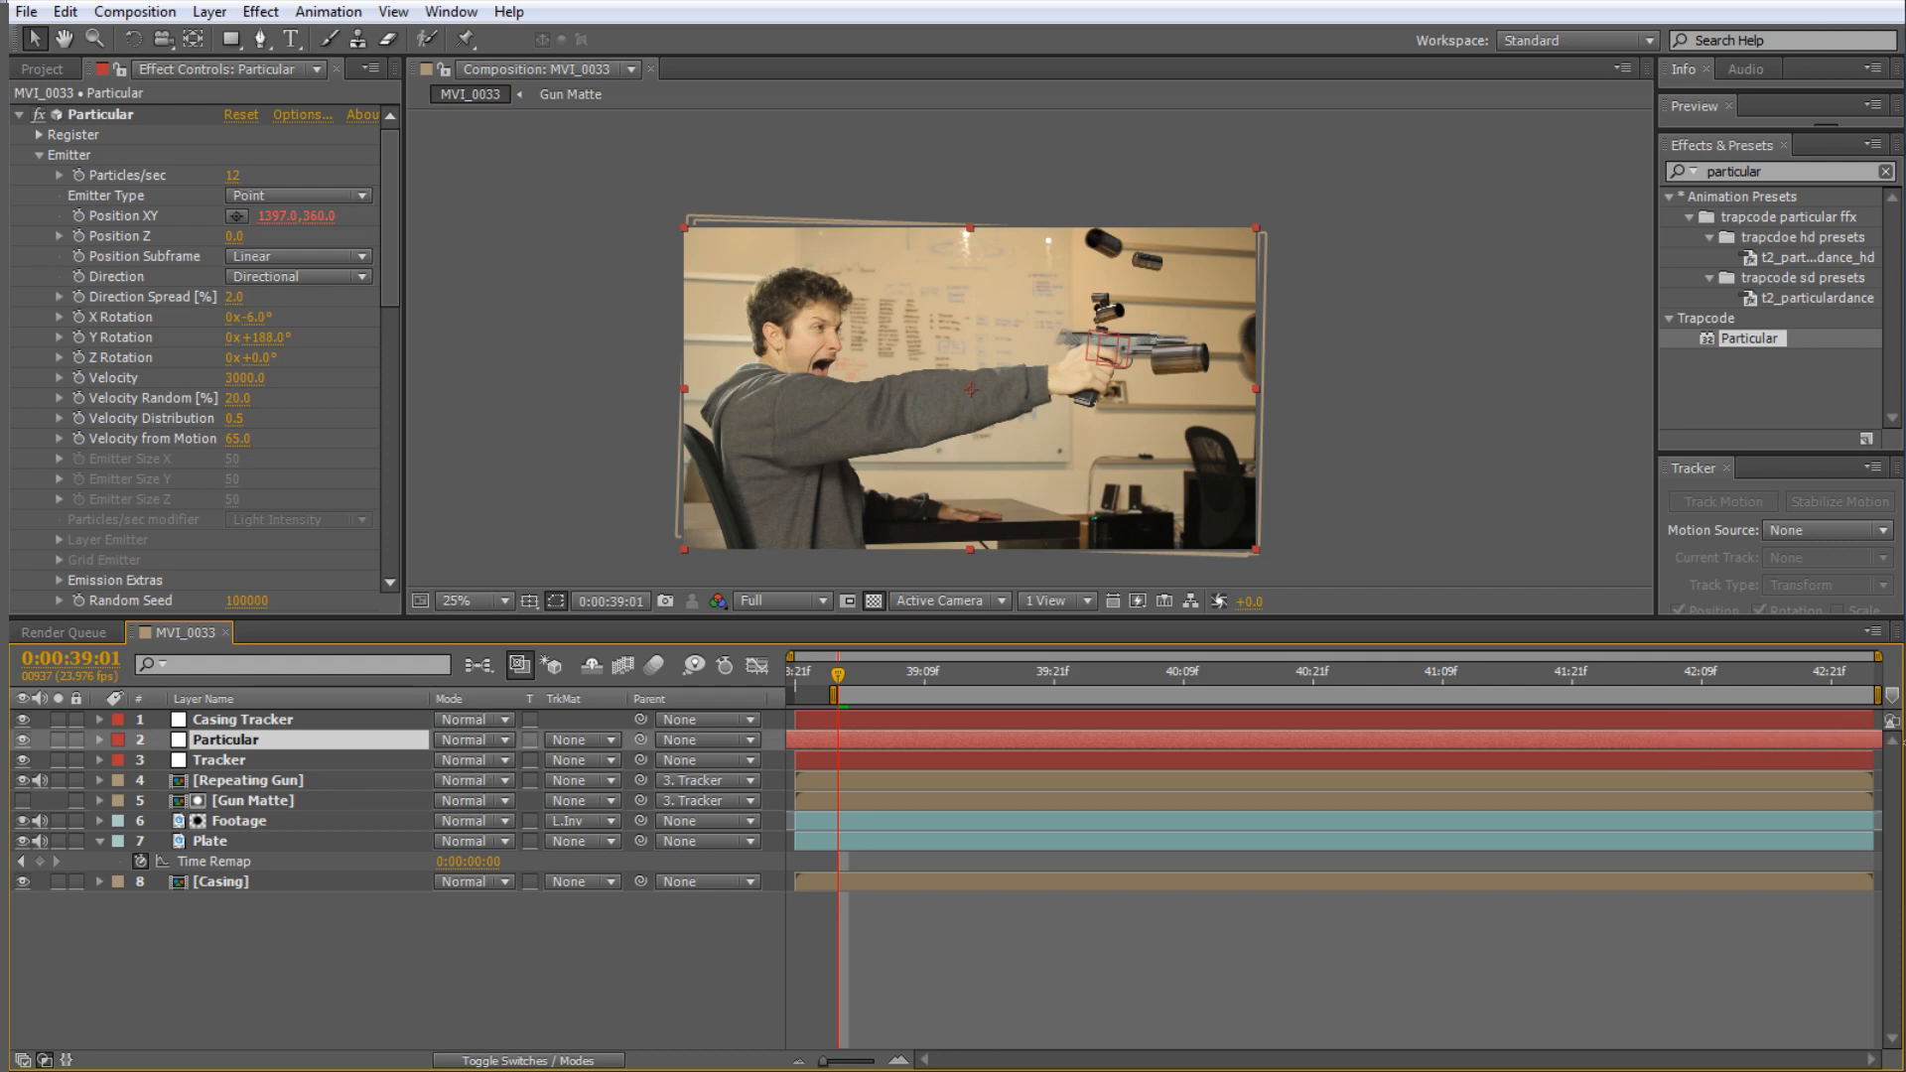
mouse_move(838, 675)
left_mouse_down()
mouse_move(945, 677)
mouse_move(840, 681)
left_mouse_up()
scroll(1134, 271, "up", 3)
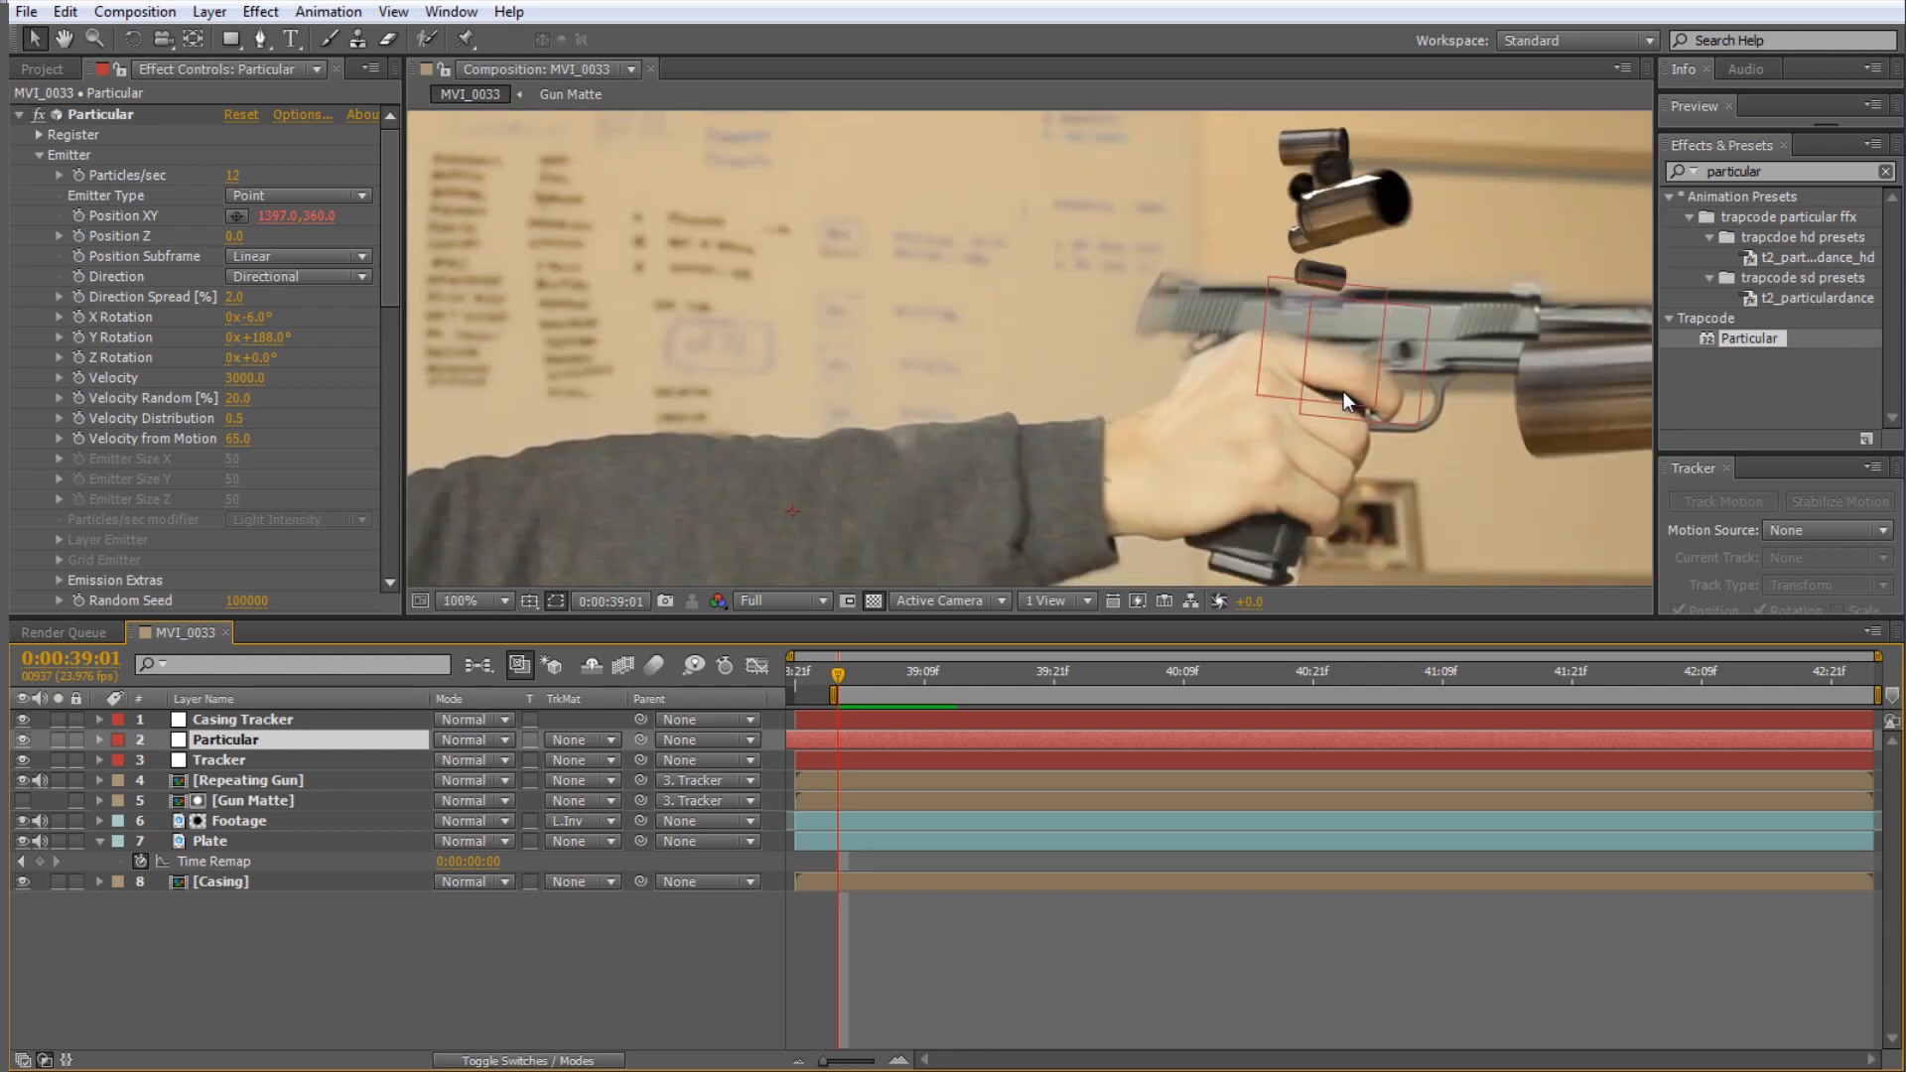
left_click_drag(1346, 393, 1261, 360)
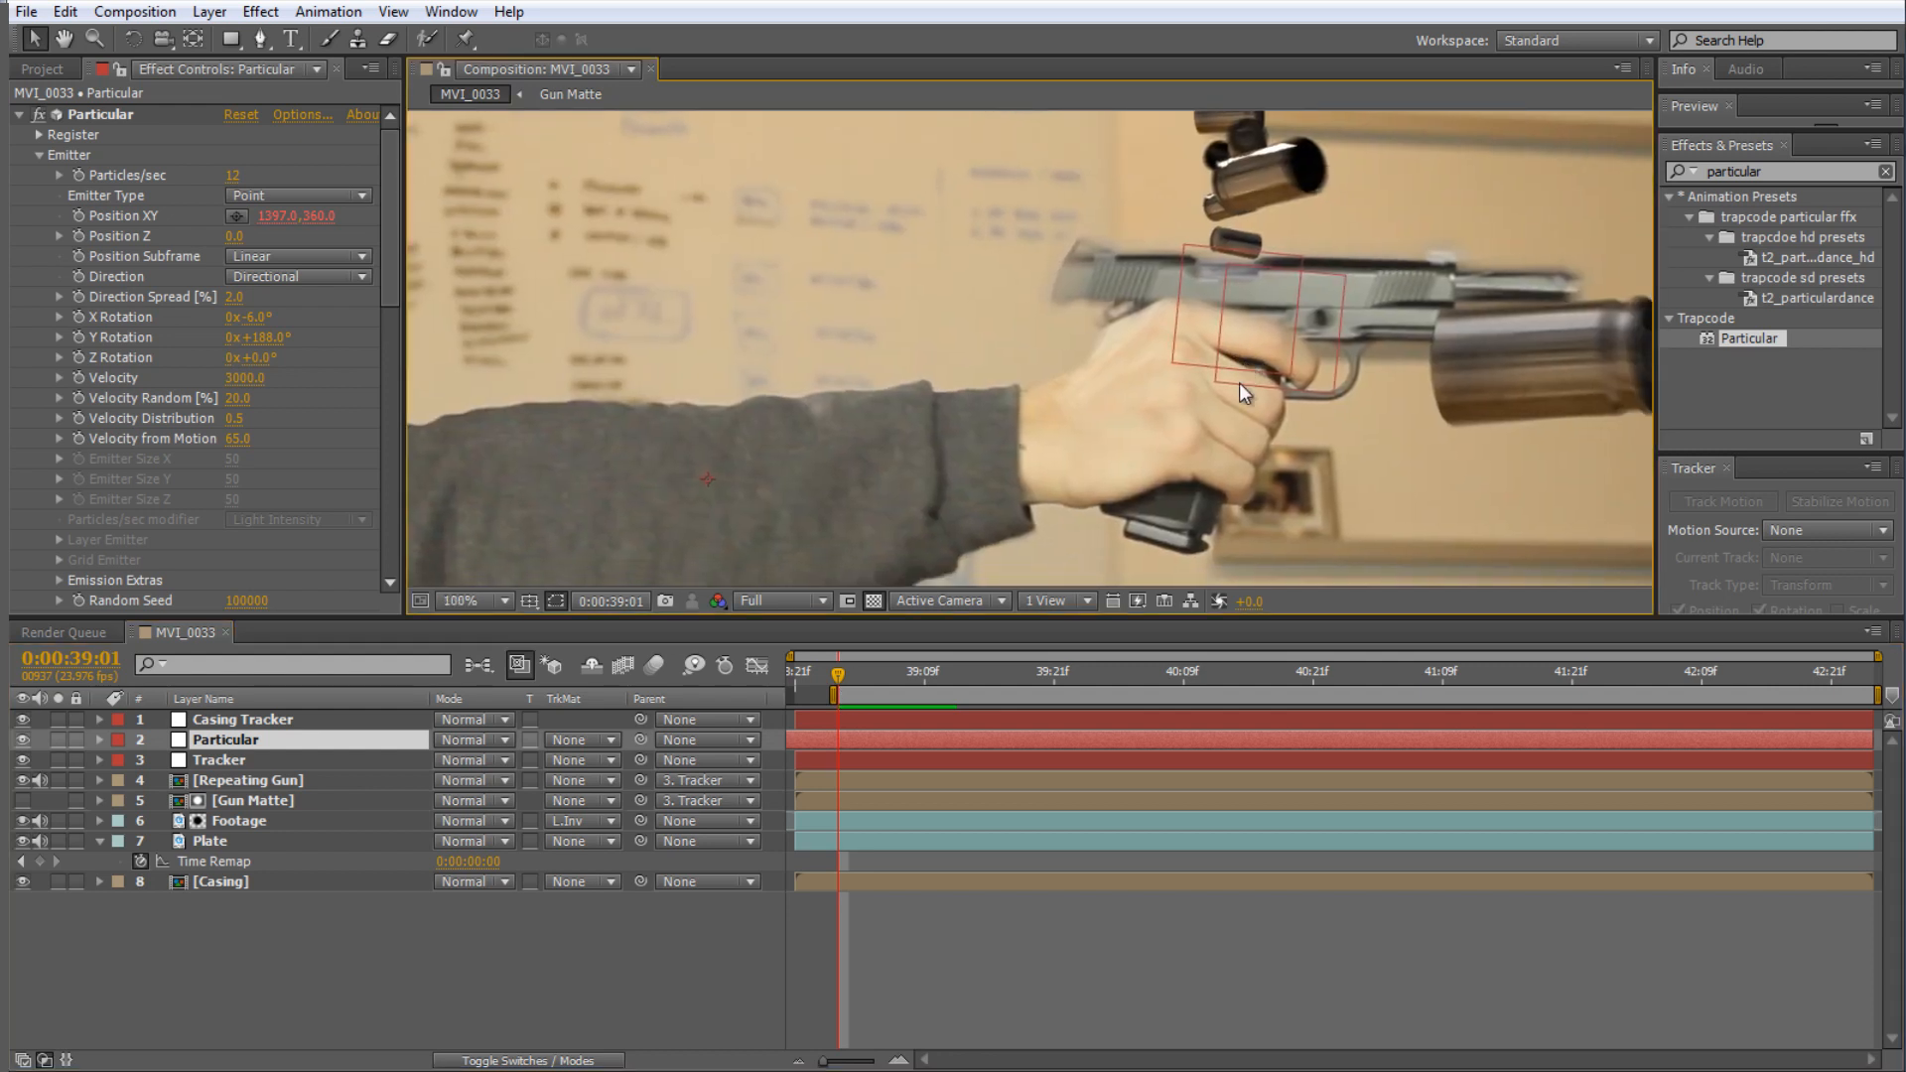
- Slide 45Cal_03.mov slightly earlier inside the Casing composition and check the ejected casings in MVI_0033 at 0:00:39:17
left_click(209, 882)
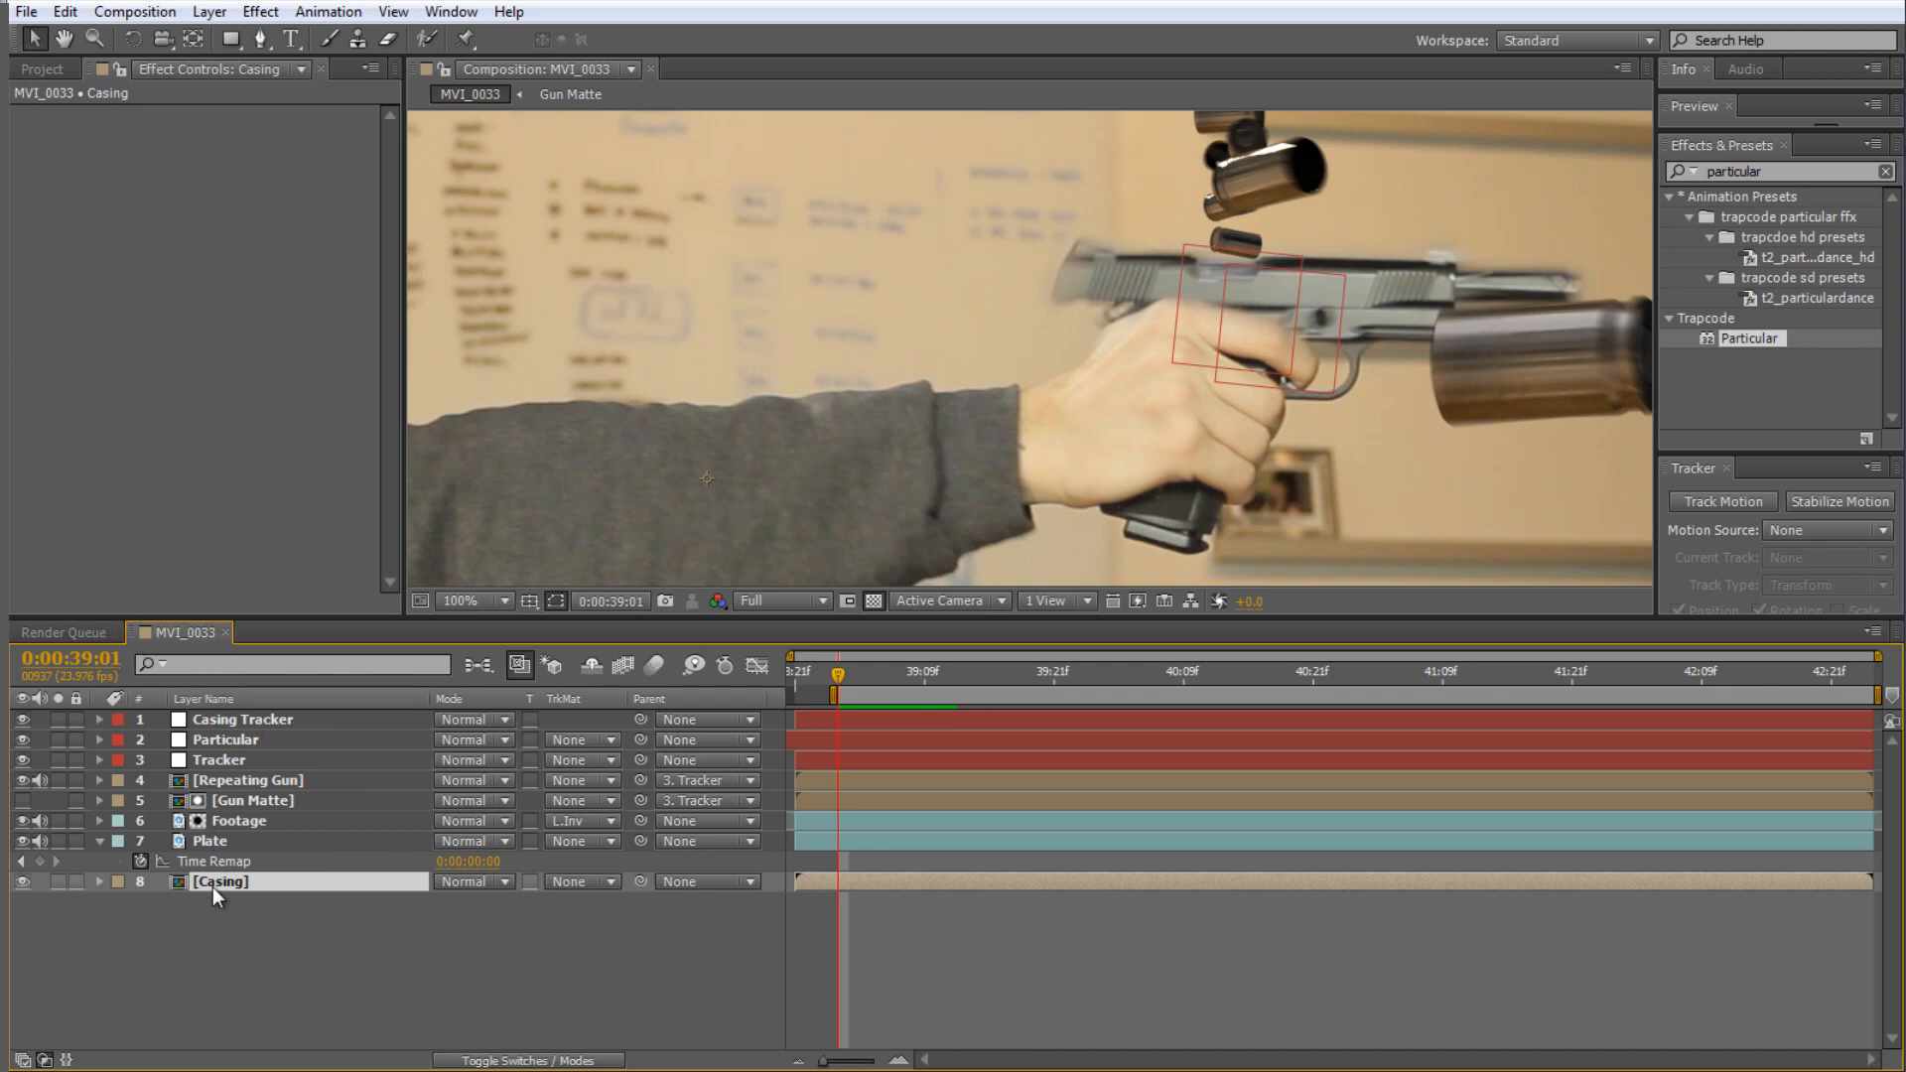
left_click(236, 743)
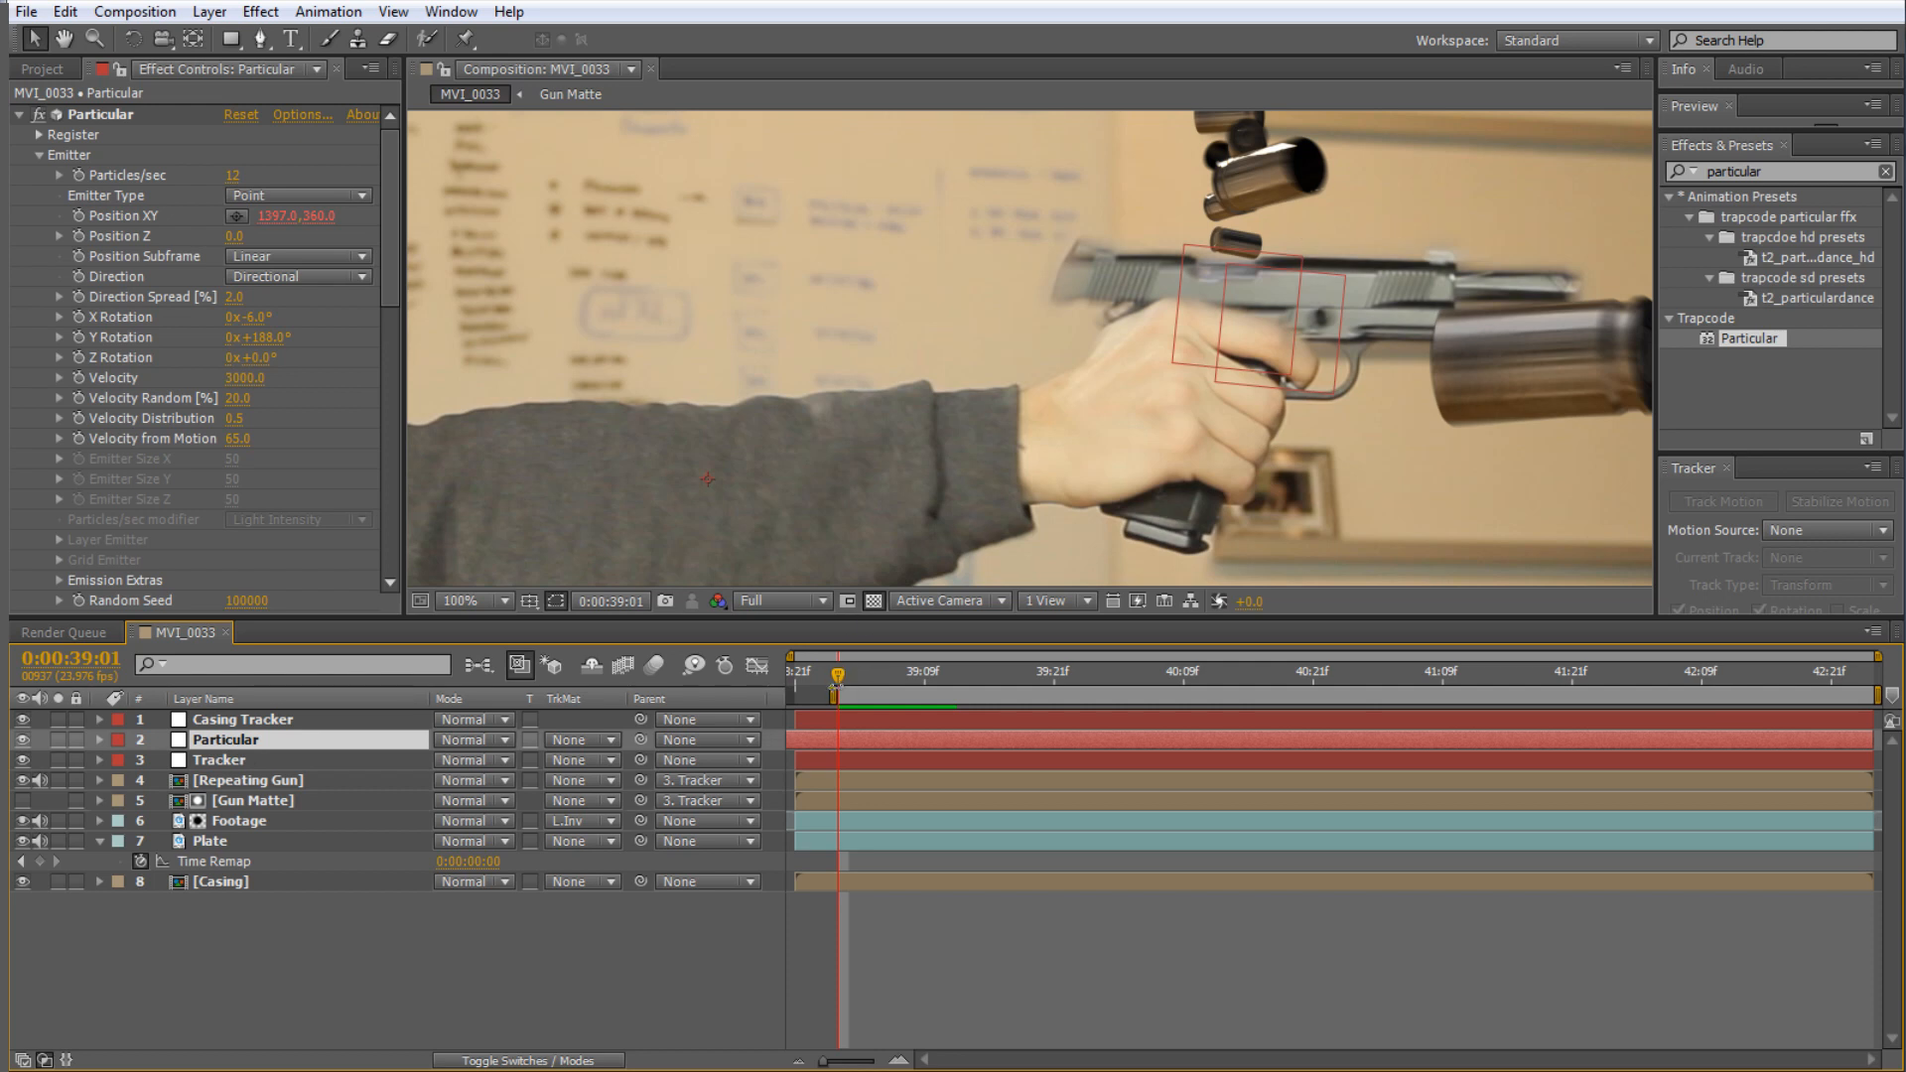
left_click_drag(840, 675, 846, 675)
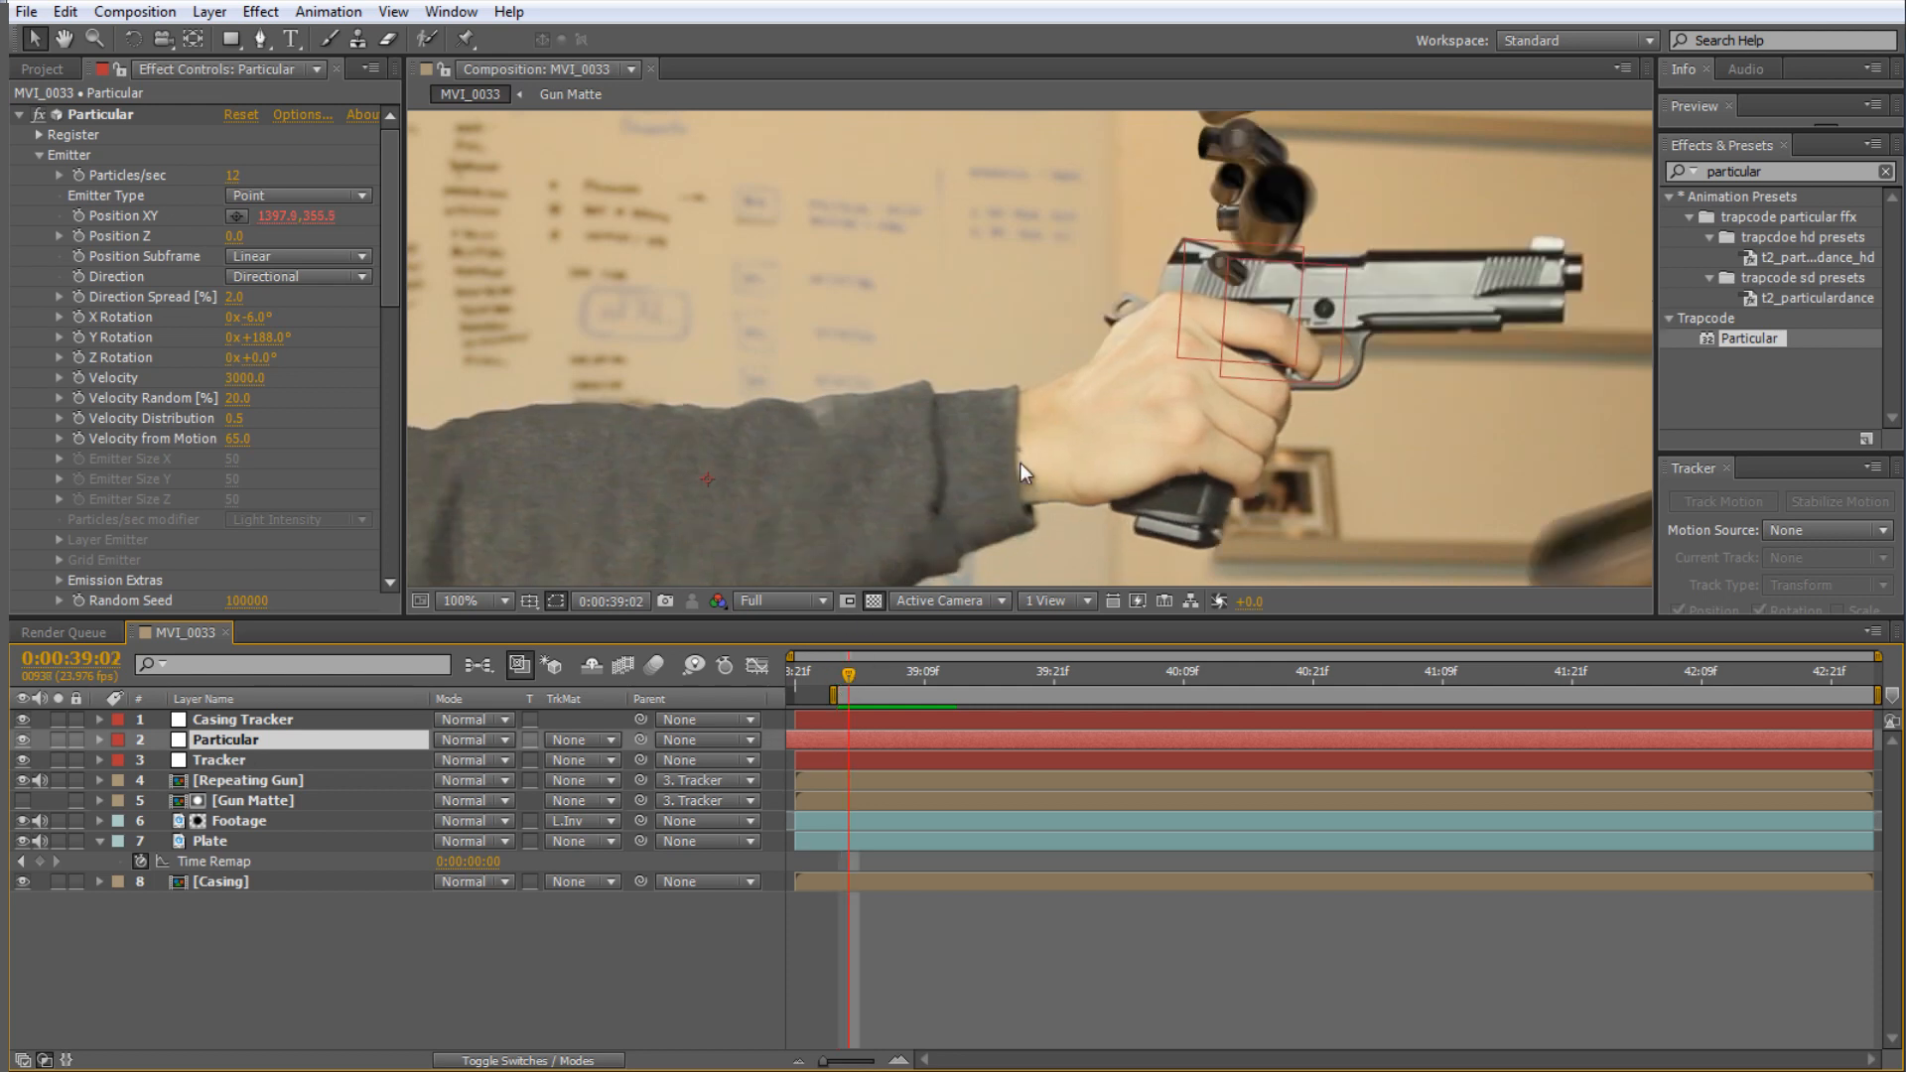
left_click_drag(852, 669, 852, 670)
double_click(227, 881)
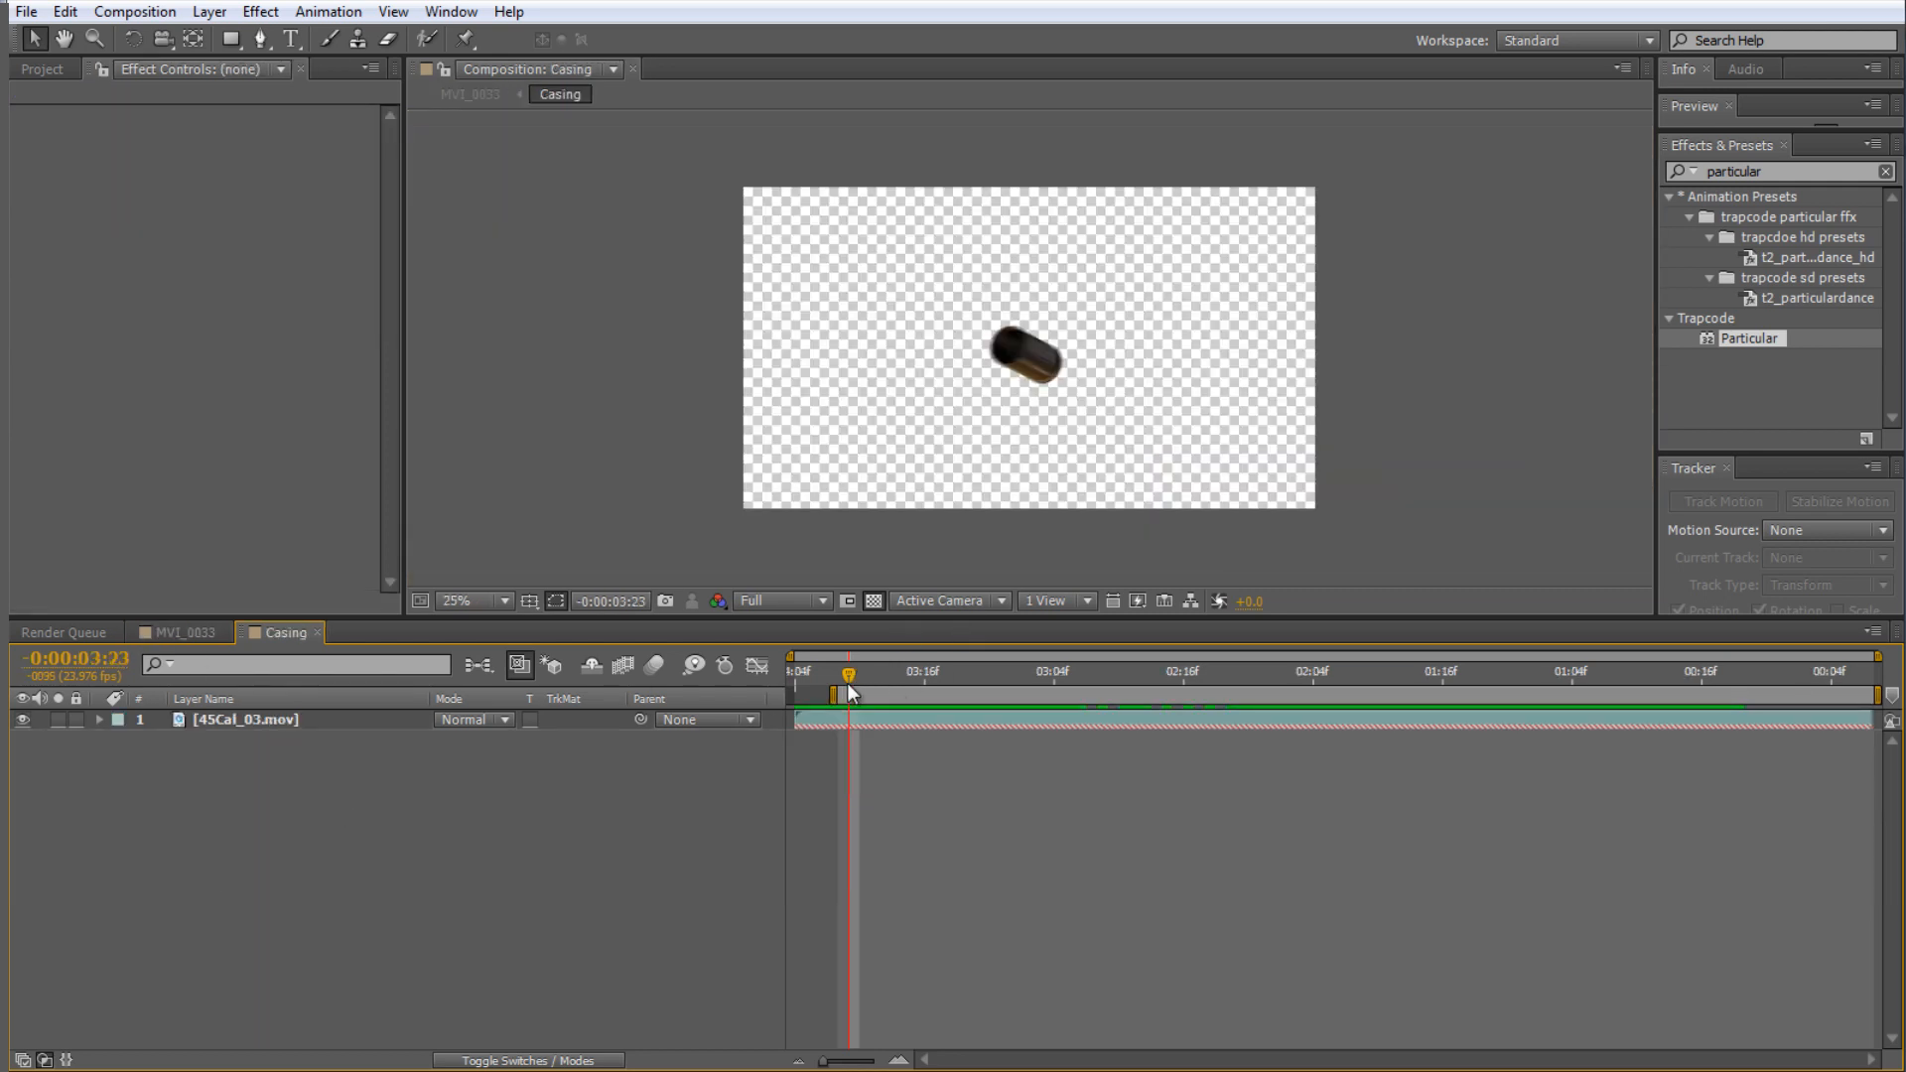
mouse_move(842, 685)
left_mouse_down()
mouse_move(791, 695)
mouse_move(796, 679)
mouse_move(852, 717)
mouse_move(832, 718)
left_mouse_up()
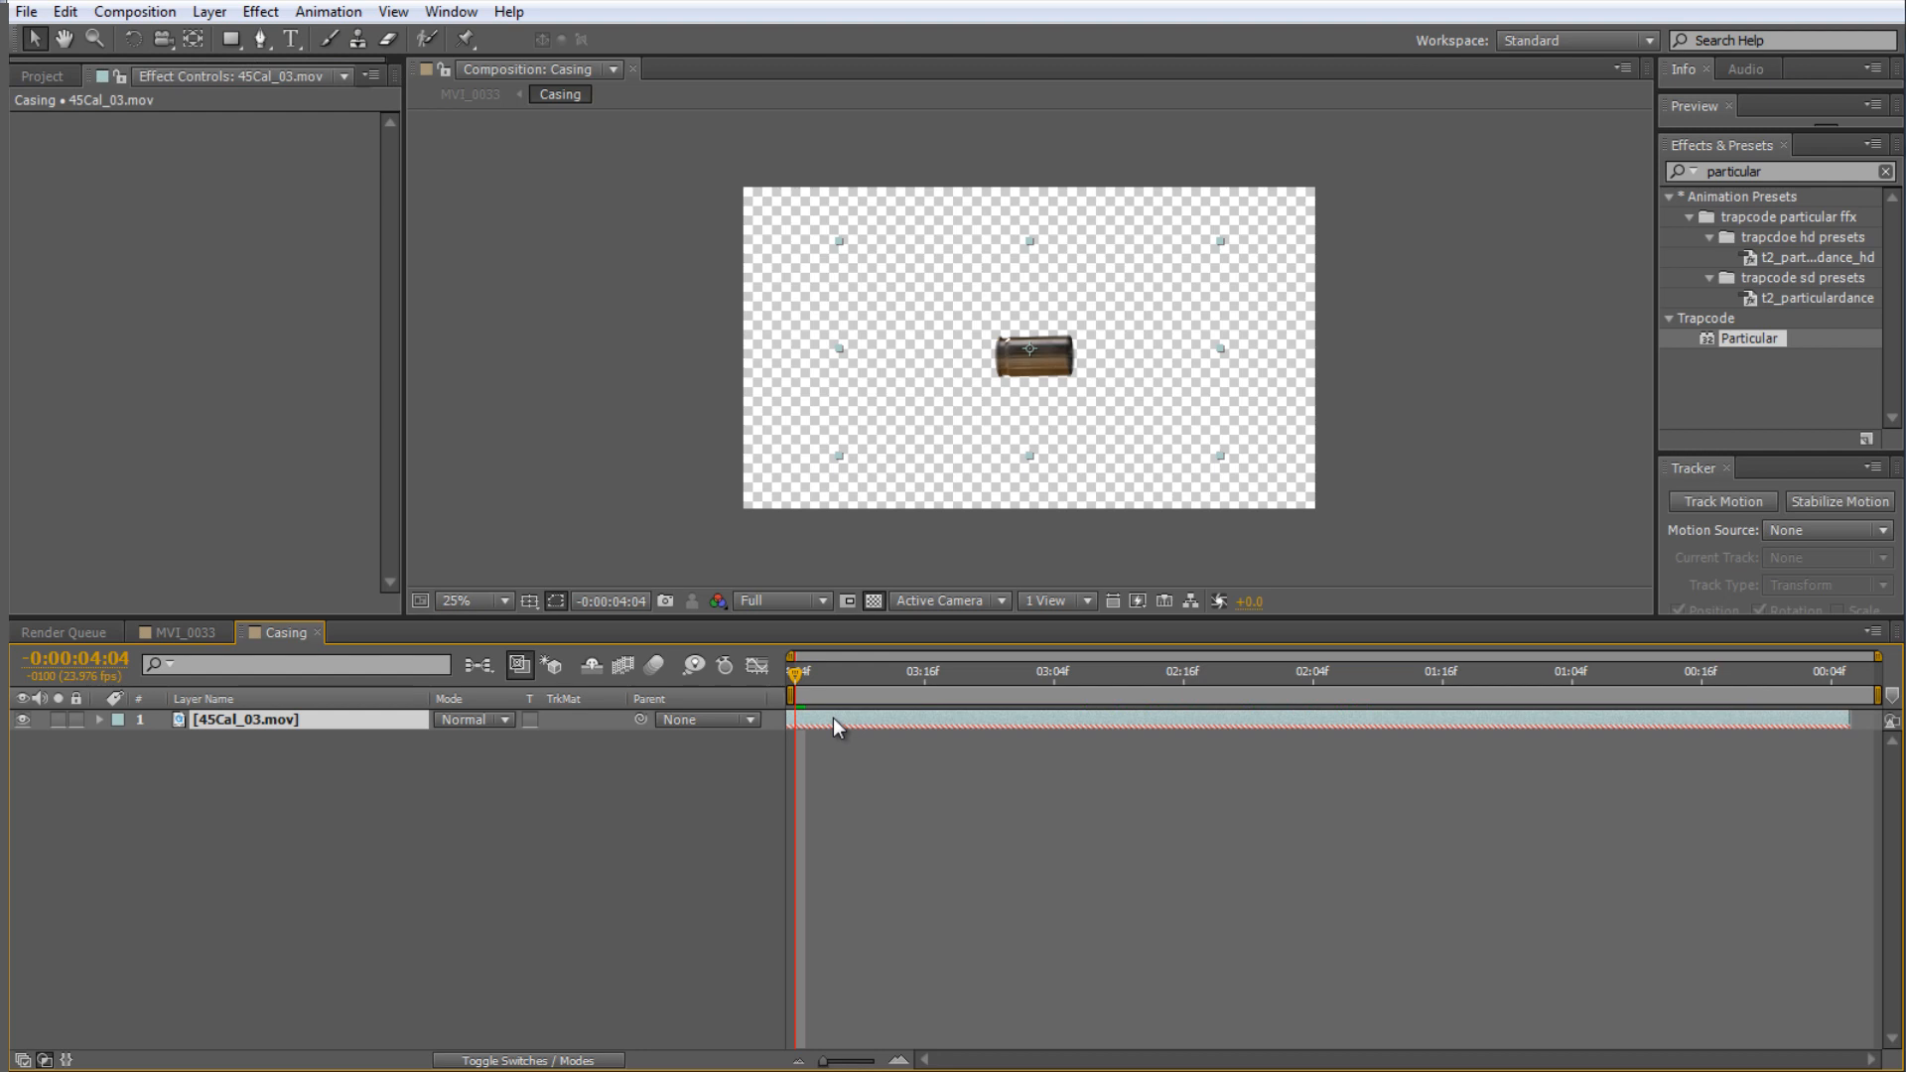
left_click(176, 635)
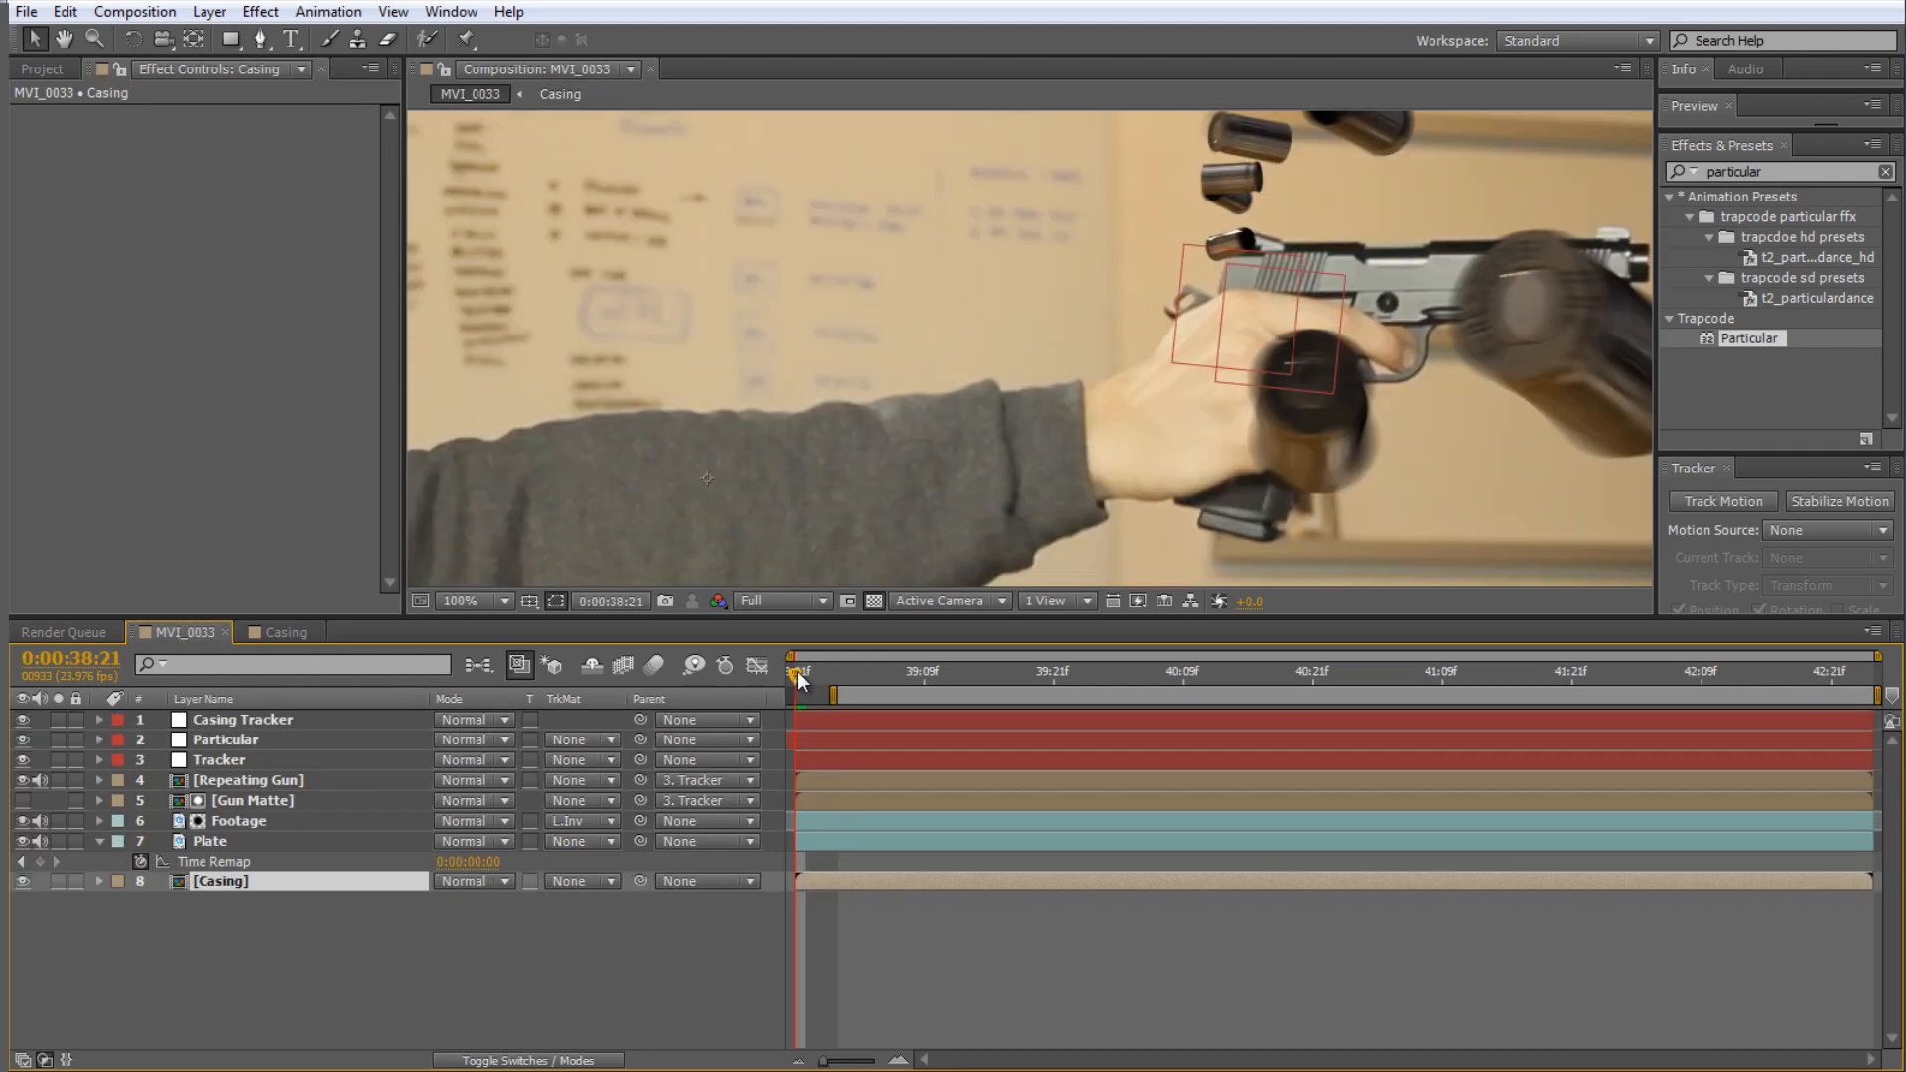
left_click_drag(796, 671, 1007, 682)
scroll(1386, 270, "down", 2)
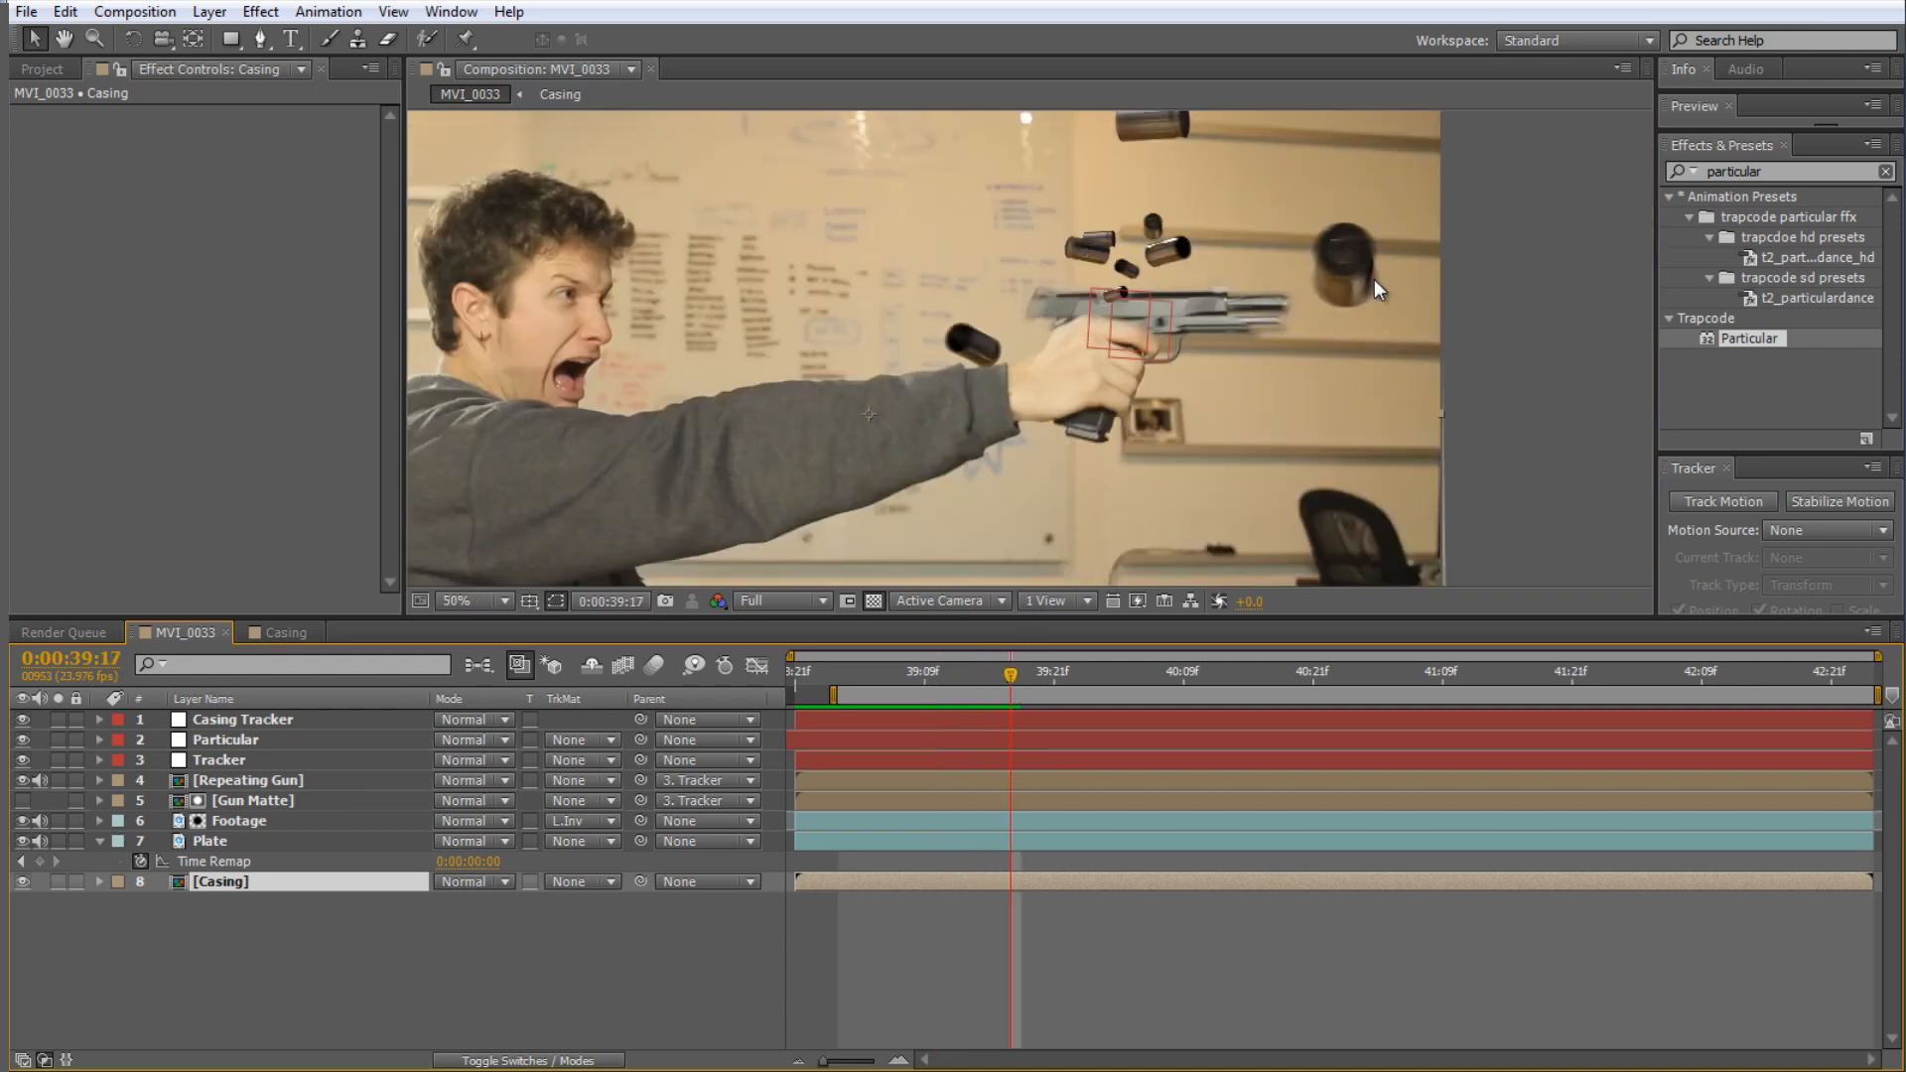
left_click_drag(1047, 447, 1279, 360)
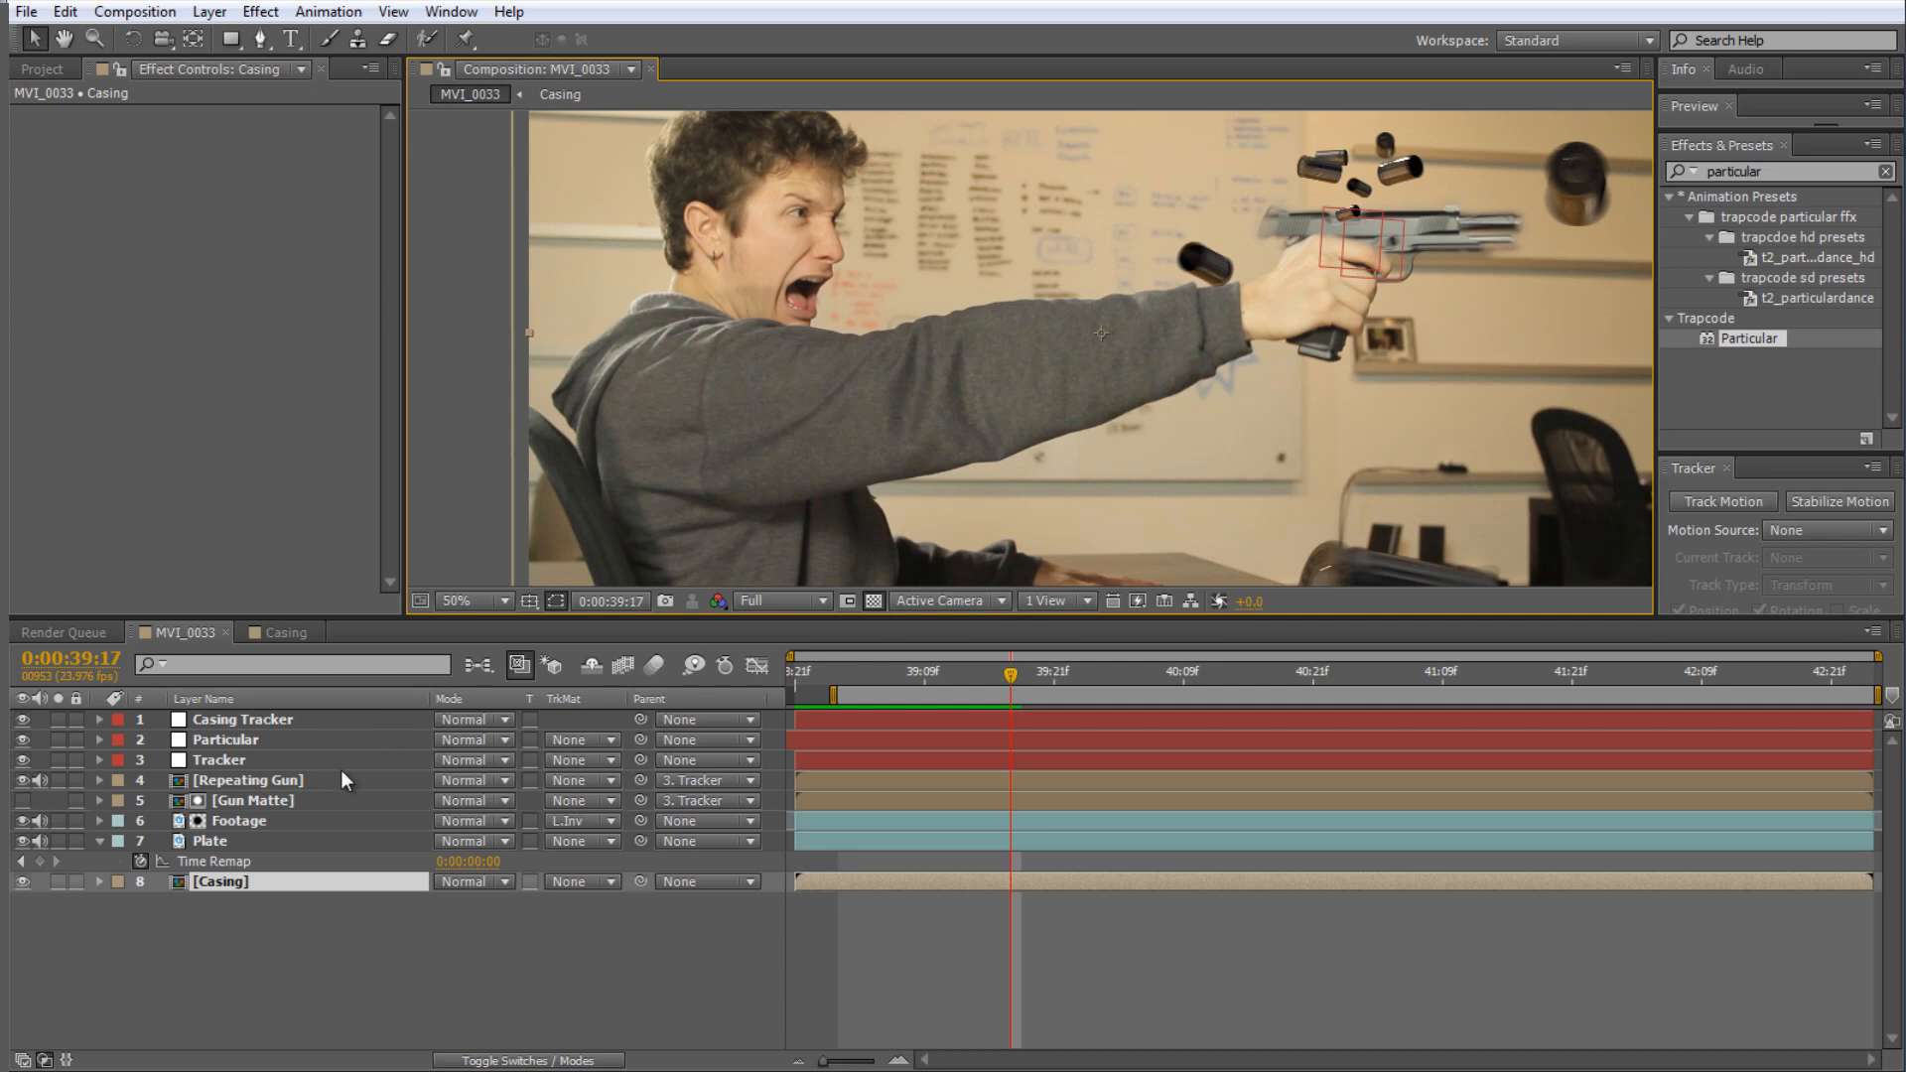
- Switch Motion Blur from the comp settings to On in the Particular layer's Rendering settings
left_click(241, 740)
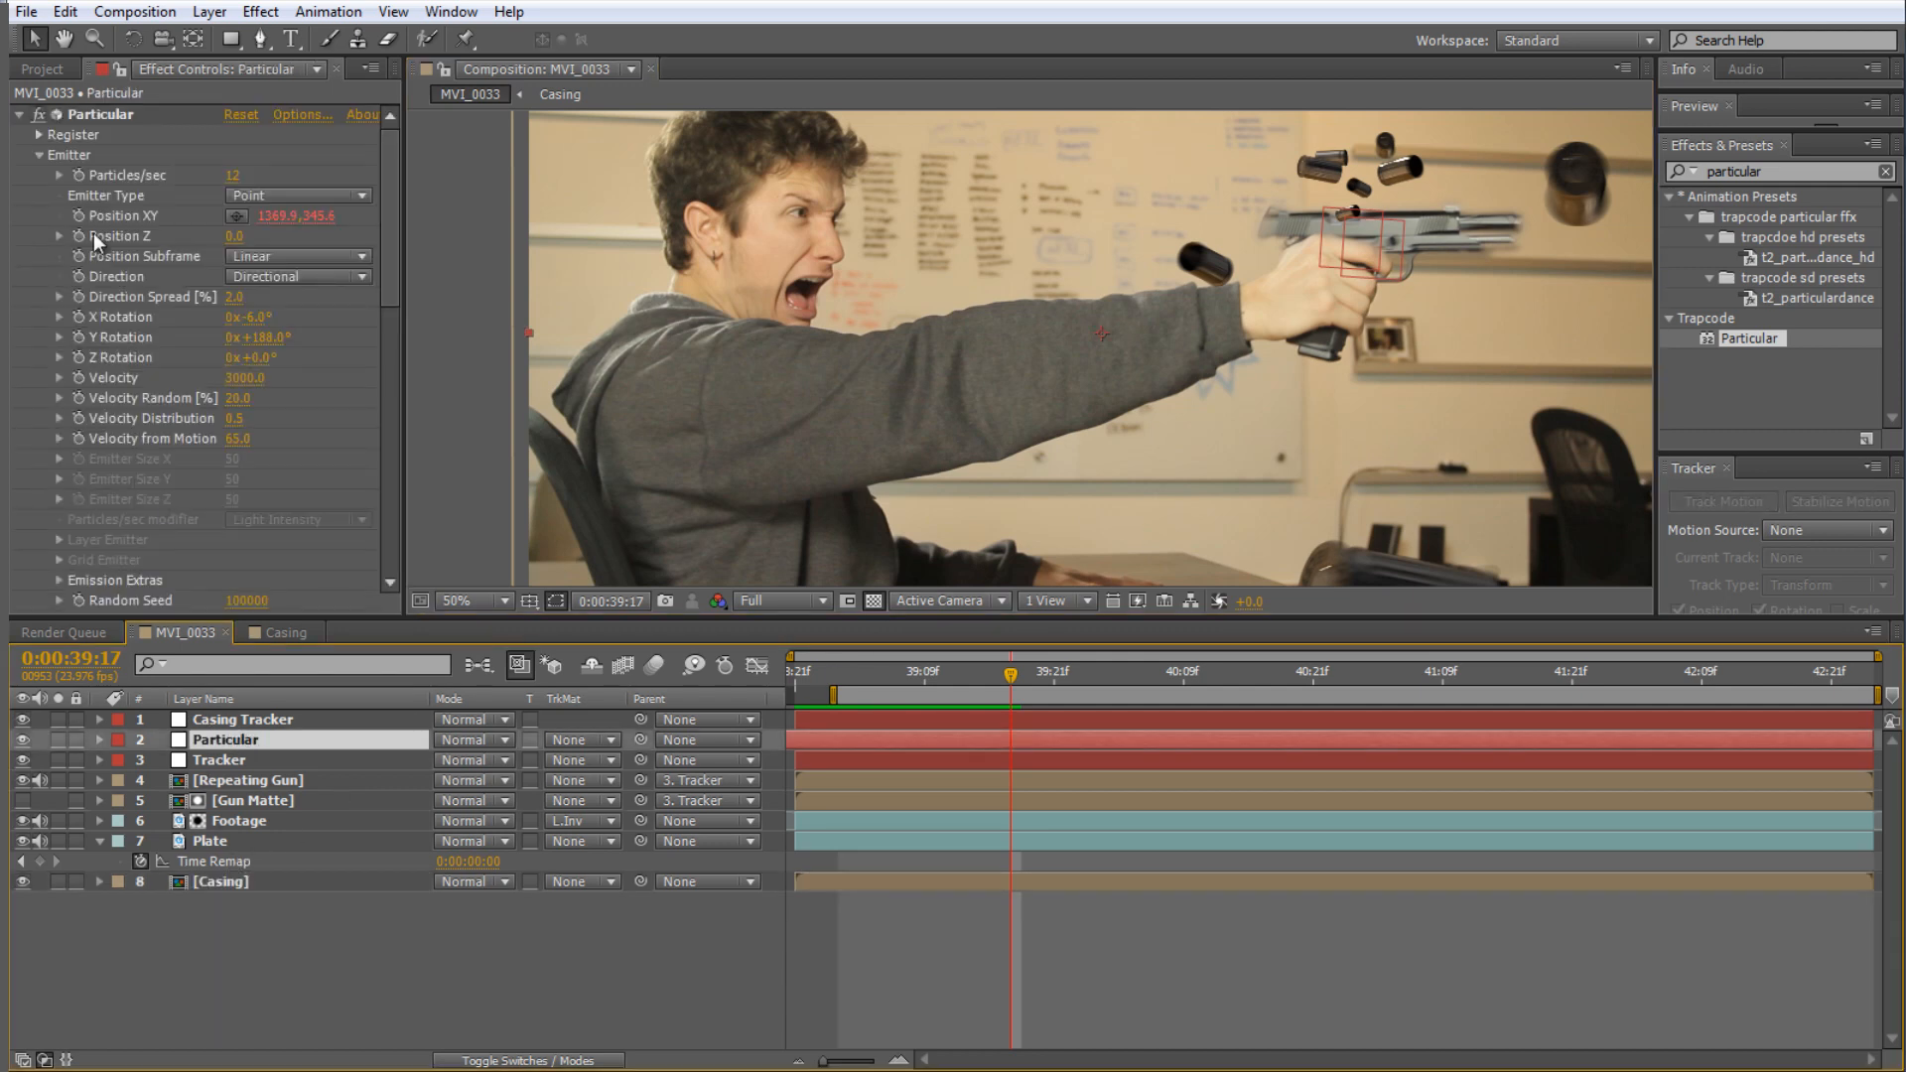
scroll(208, 372, "down", 5)
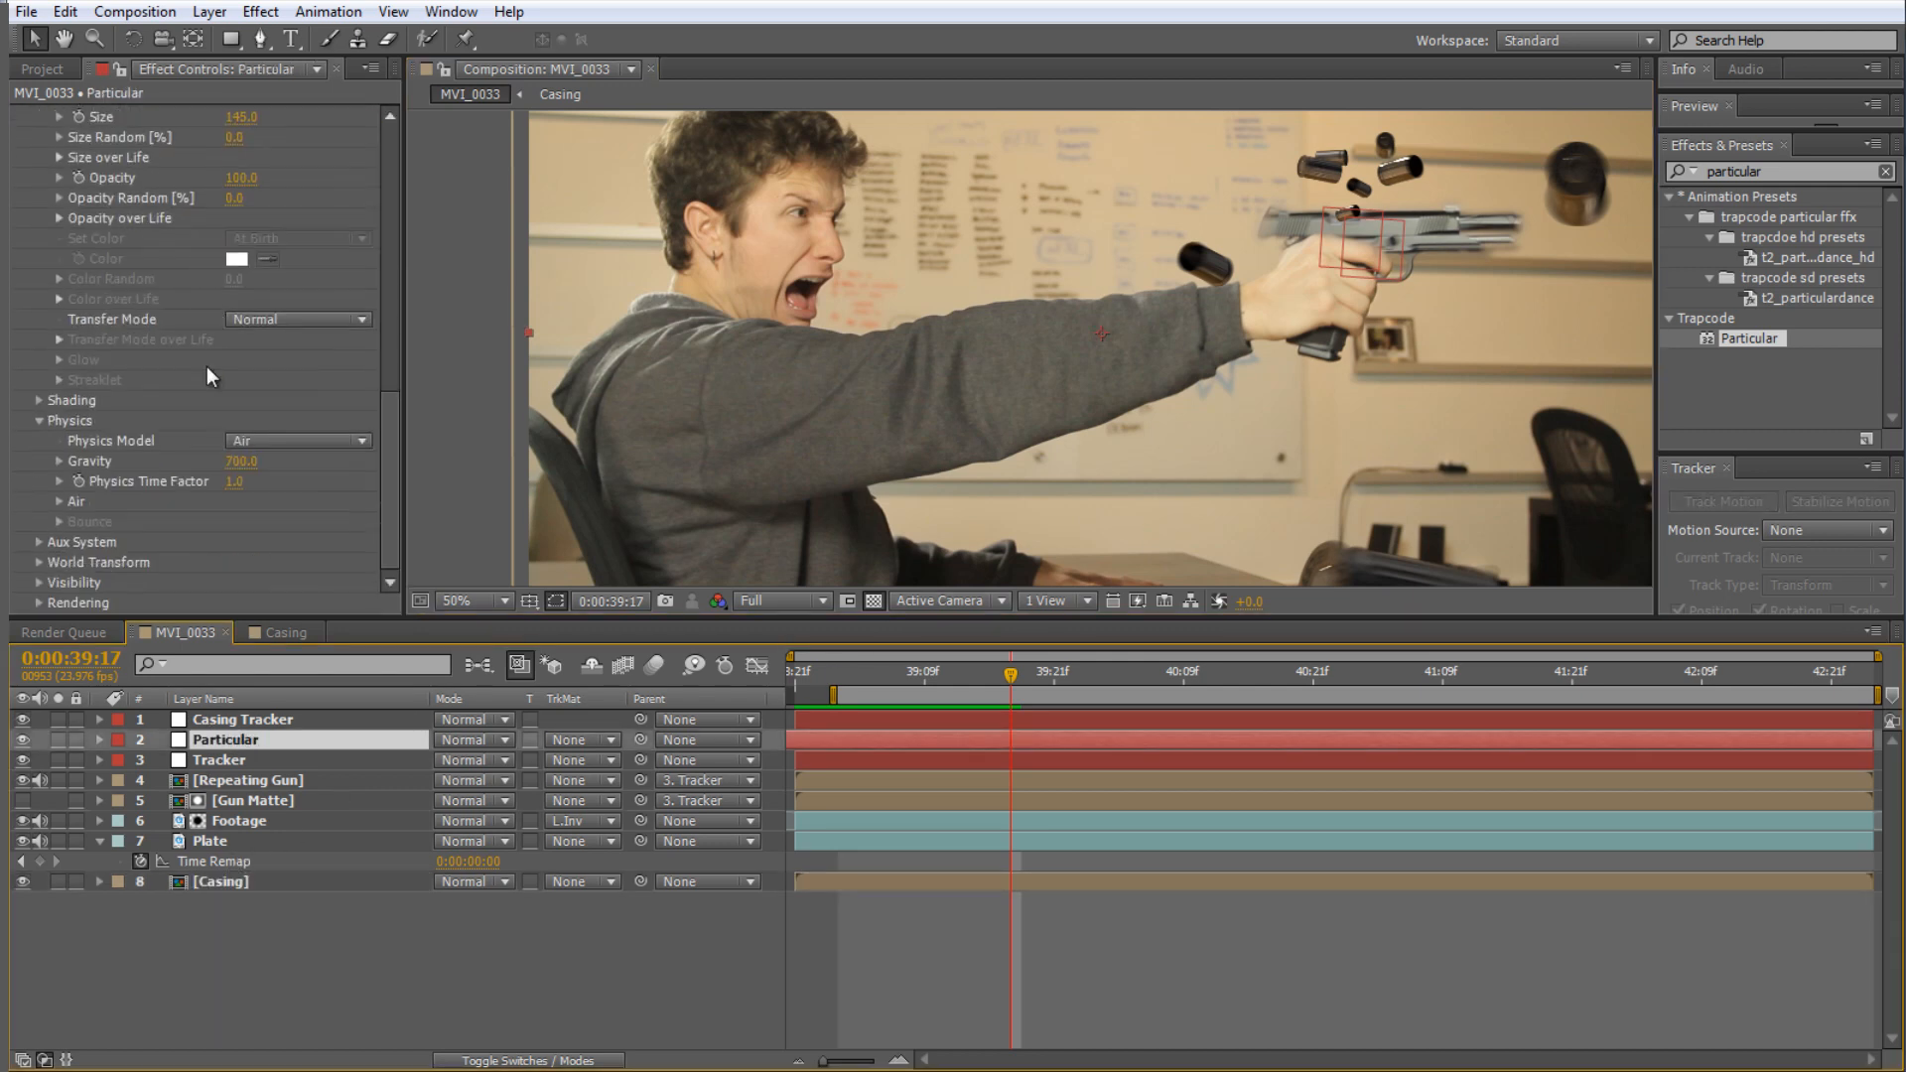
left_click(40, 603)
scroll(115, 541, "down", 3)
left_click(58, 602)
scroll(211, 553, "down", 4)
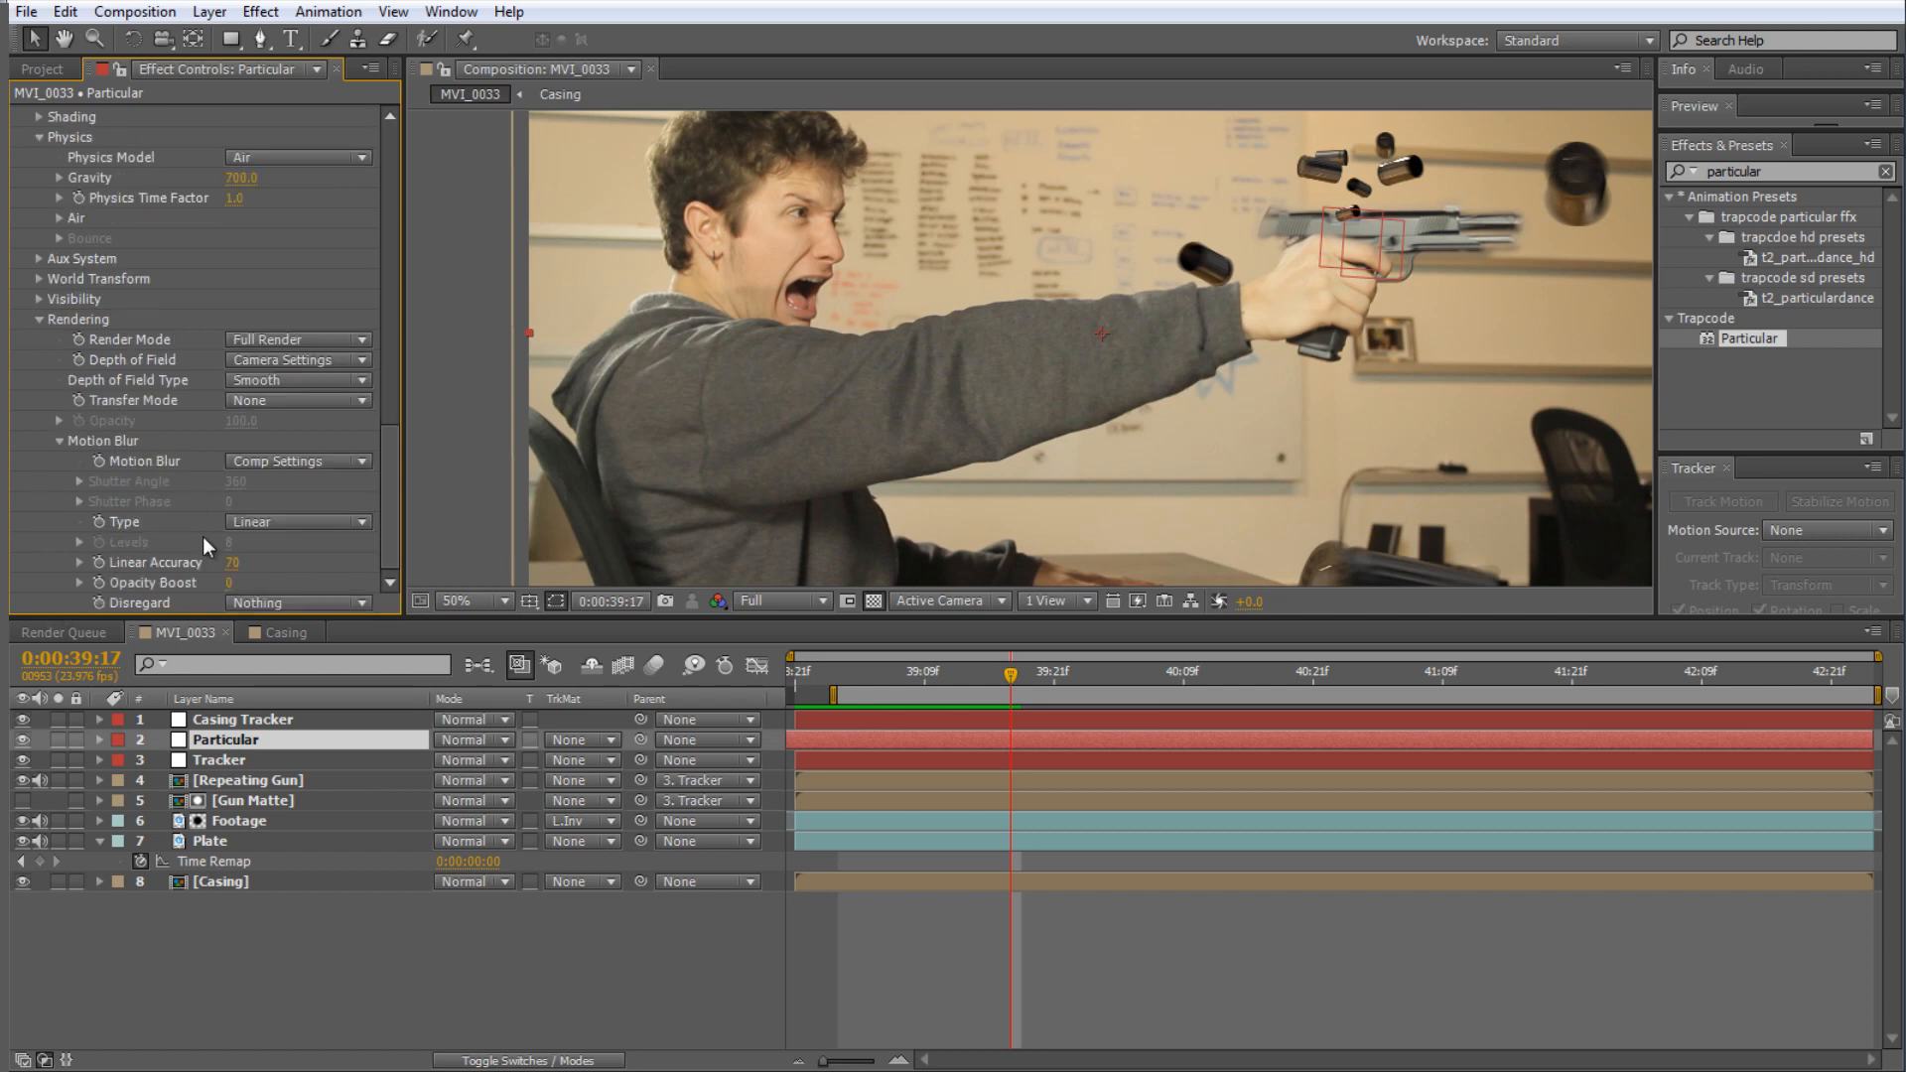
left_click(268, 462)
left_click(298, 537)
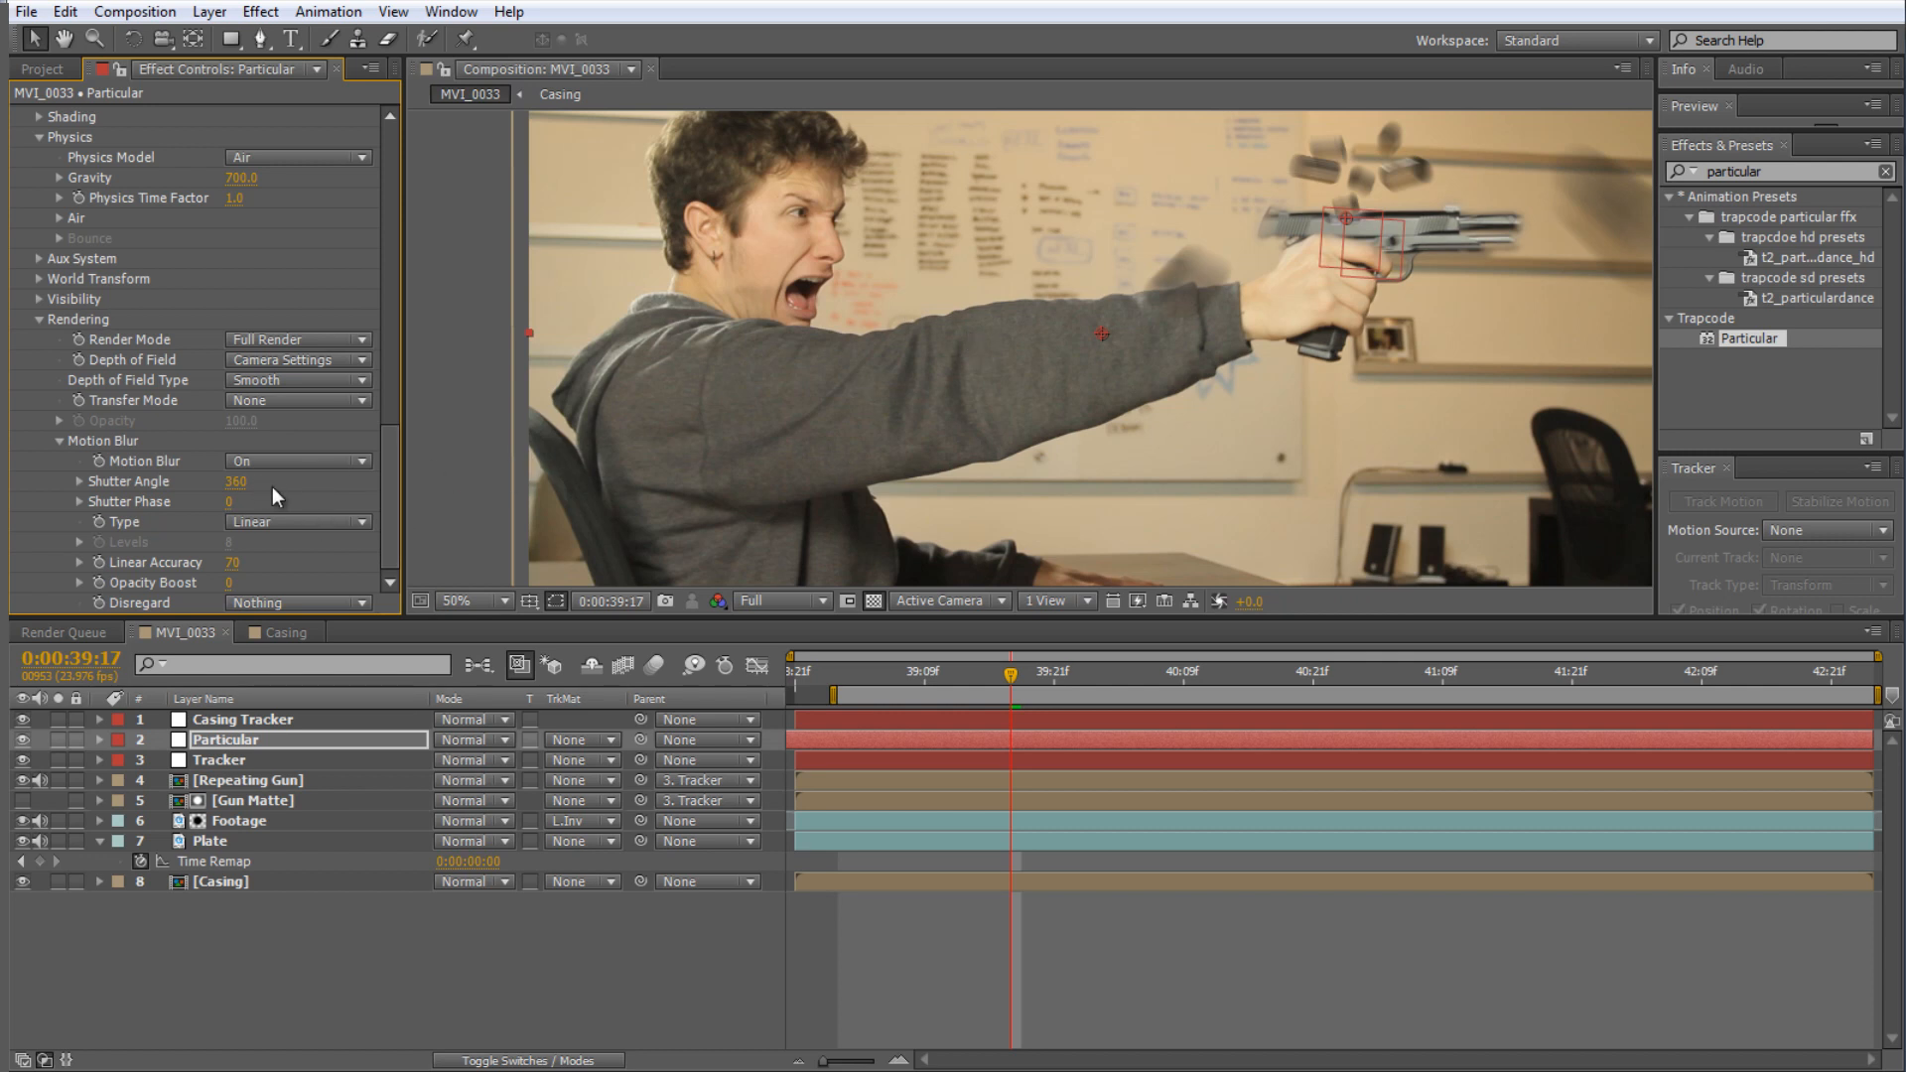
- Set the Shutter Angle of Particular's motion blur to 120, after trying a higher angle of 513
left_click_drag(230, 484, 432, 482)
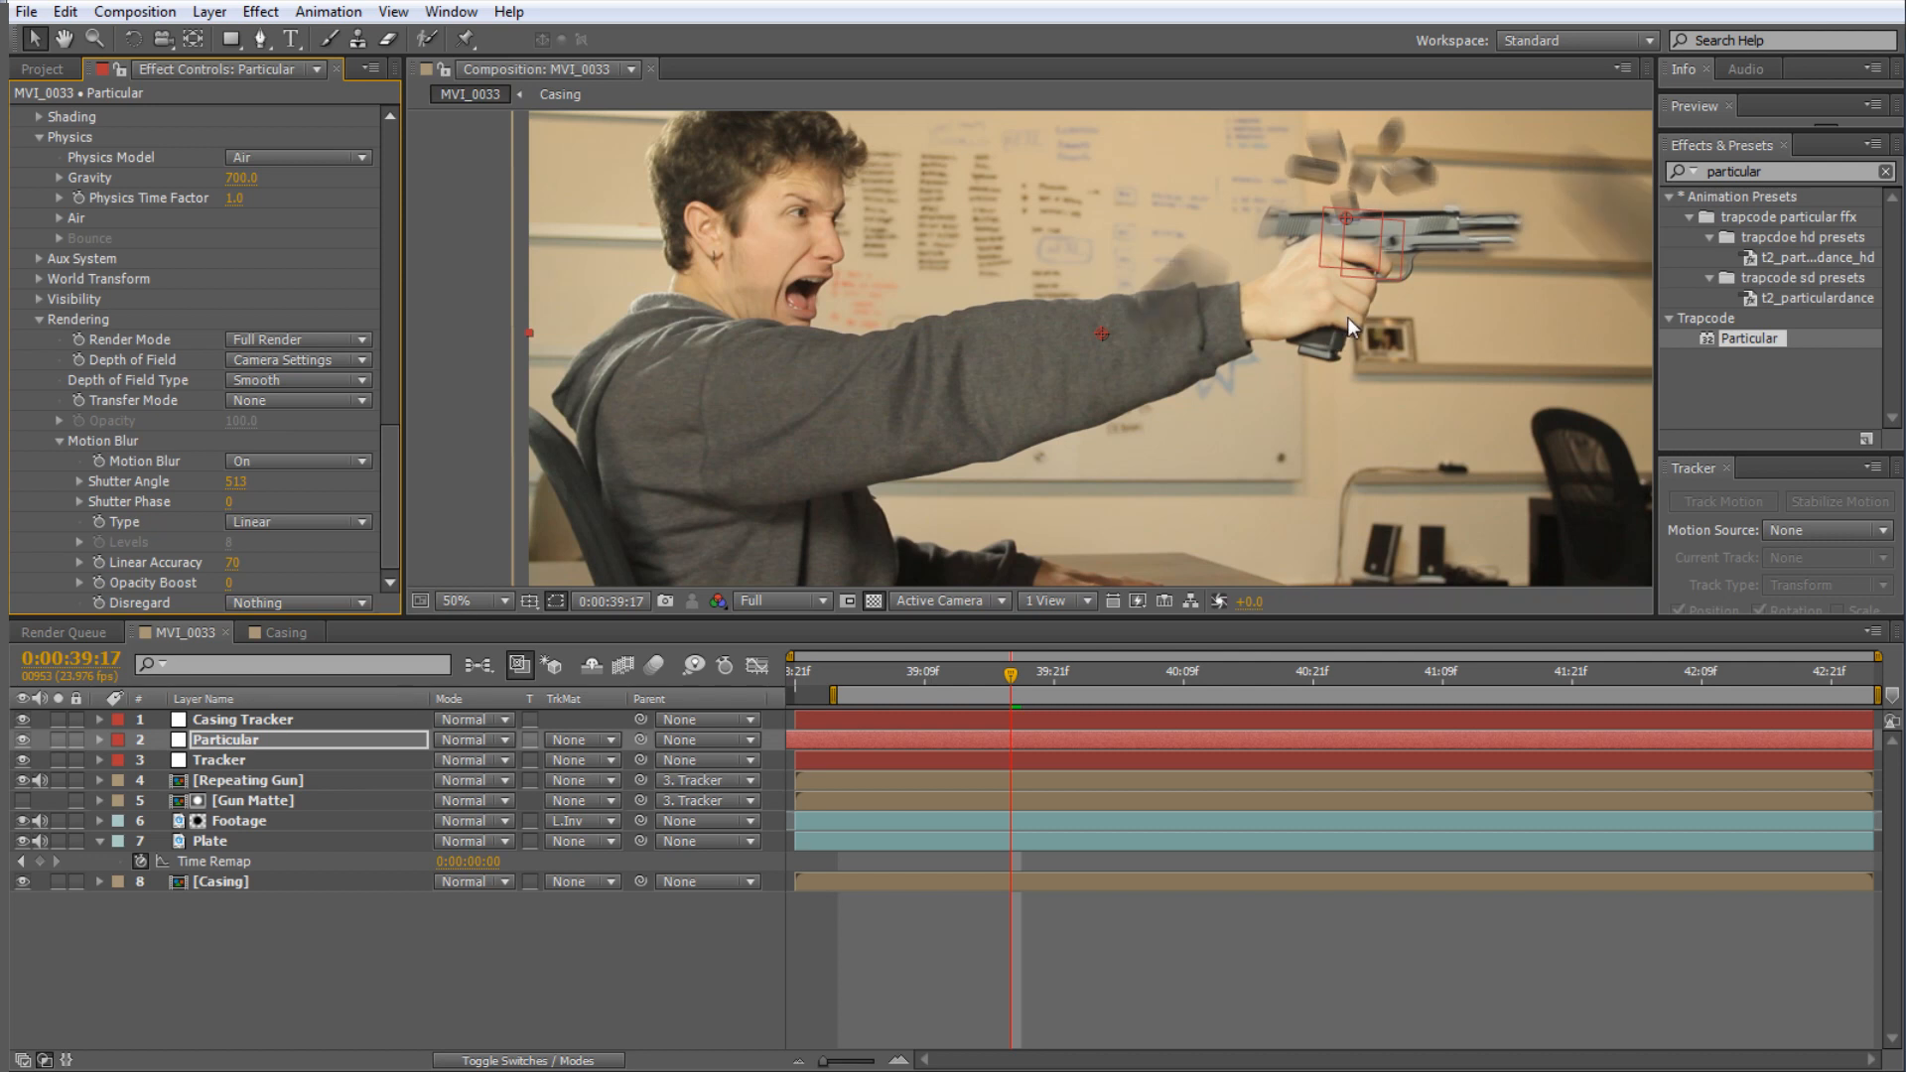
left_click(238, 482)
key("Return")
left_click_drag(977, 346, 866, 429)
left_click_drag(722, 465, 782, 435)
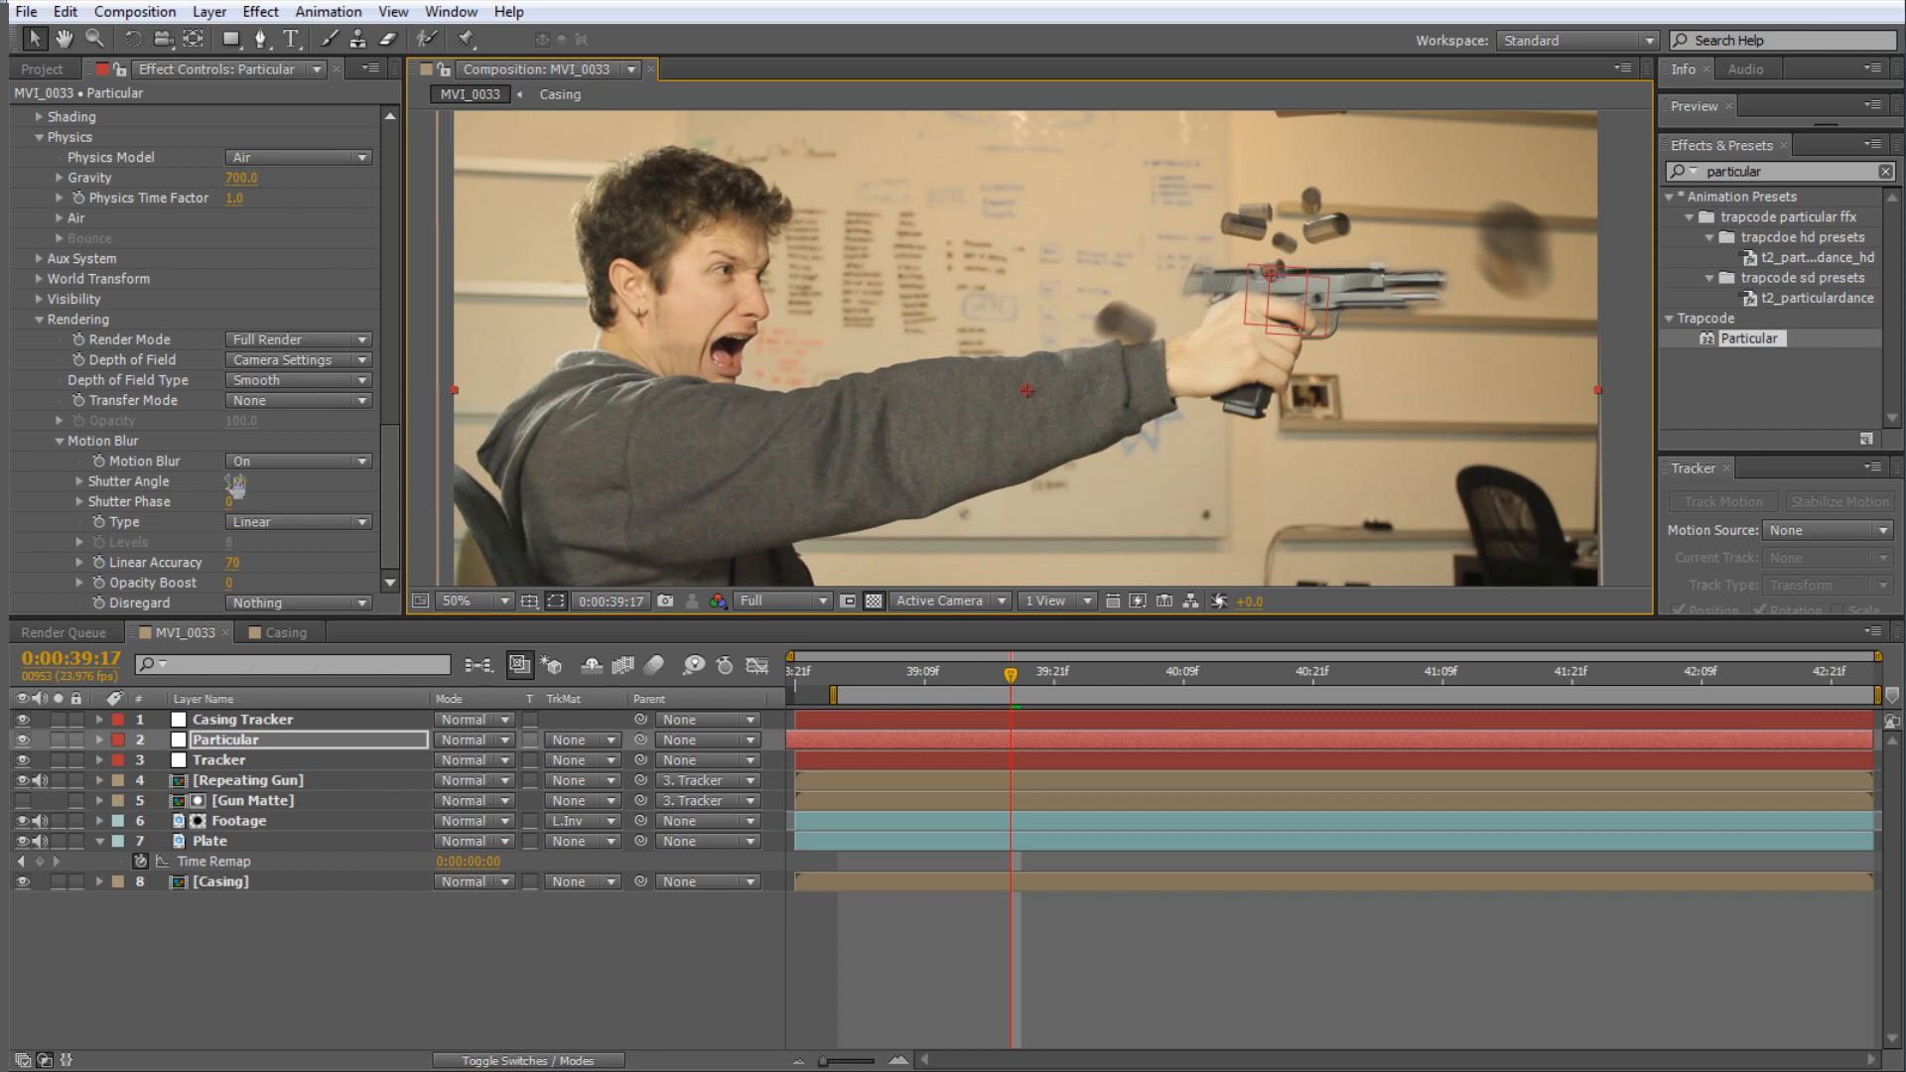
- Set the motion blur's Opacity Boost to 2 and check the blurred casings at 0:00:40:01
left_click(229, 582)
type("2")
key("Return")
key("comma")
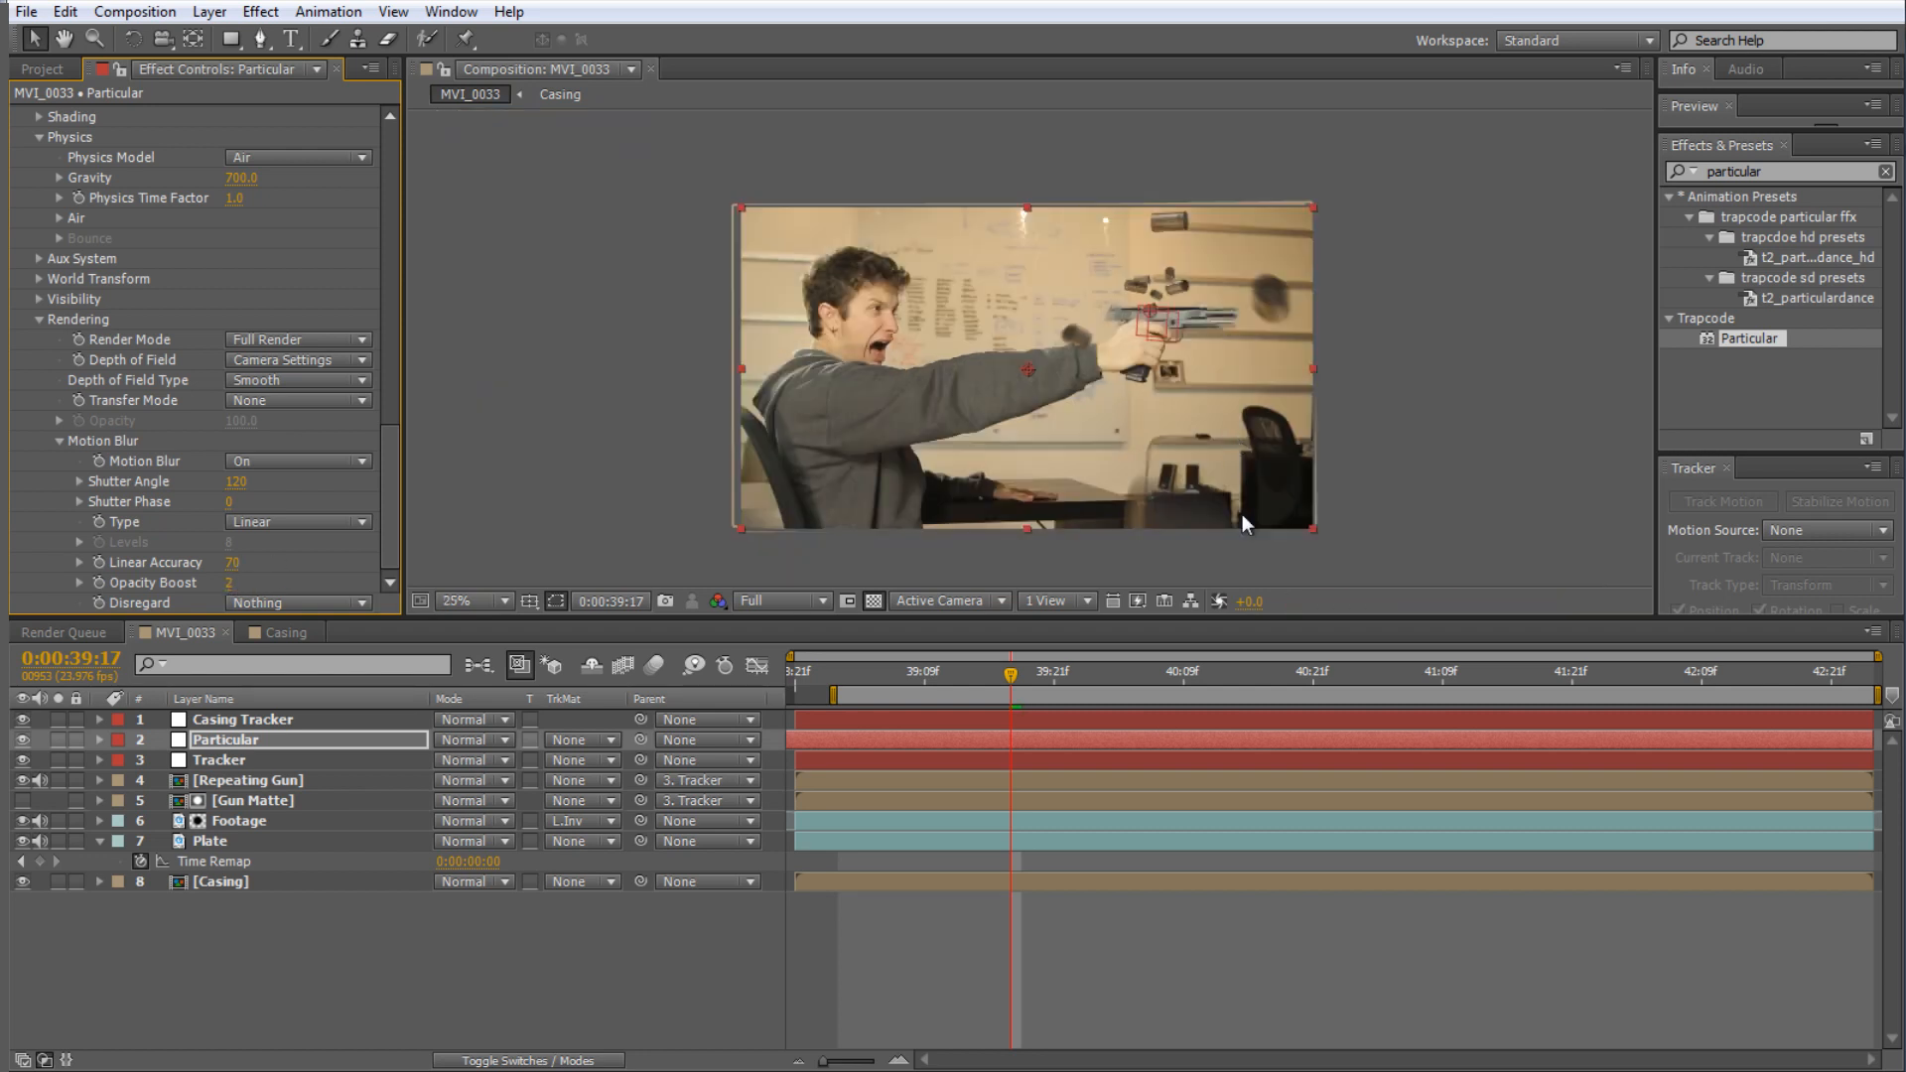
left_click_drag(1019, 676, 1101, 676)
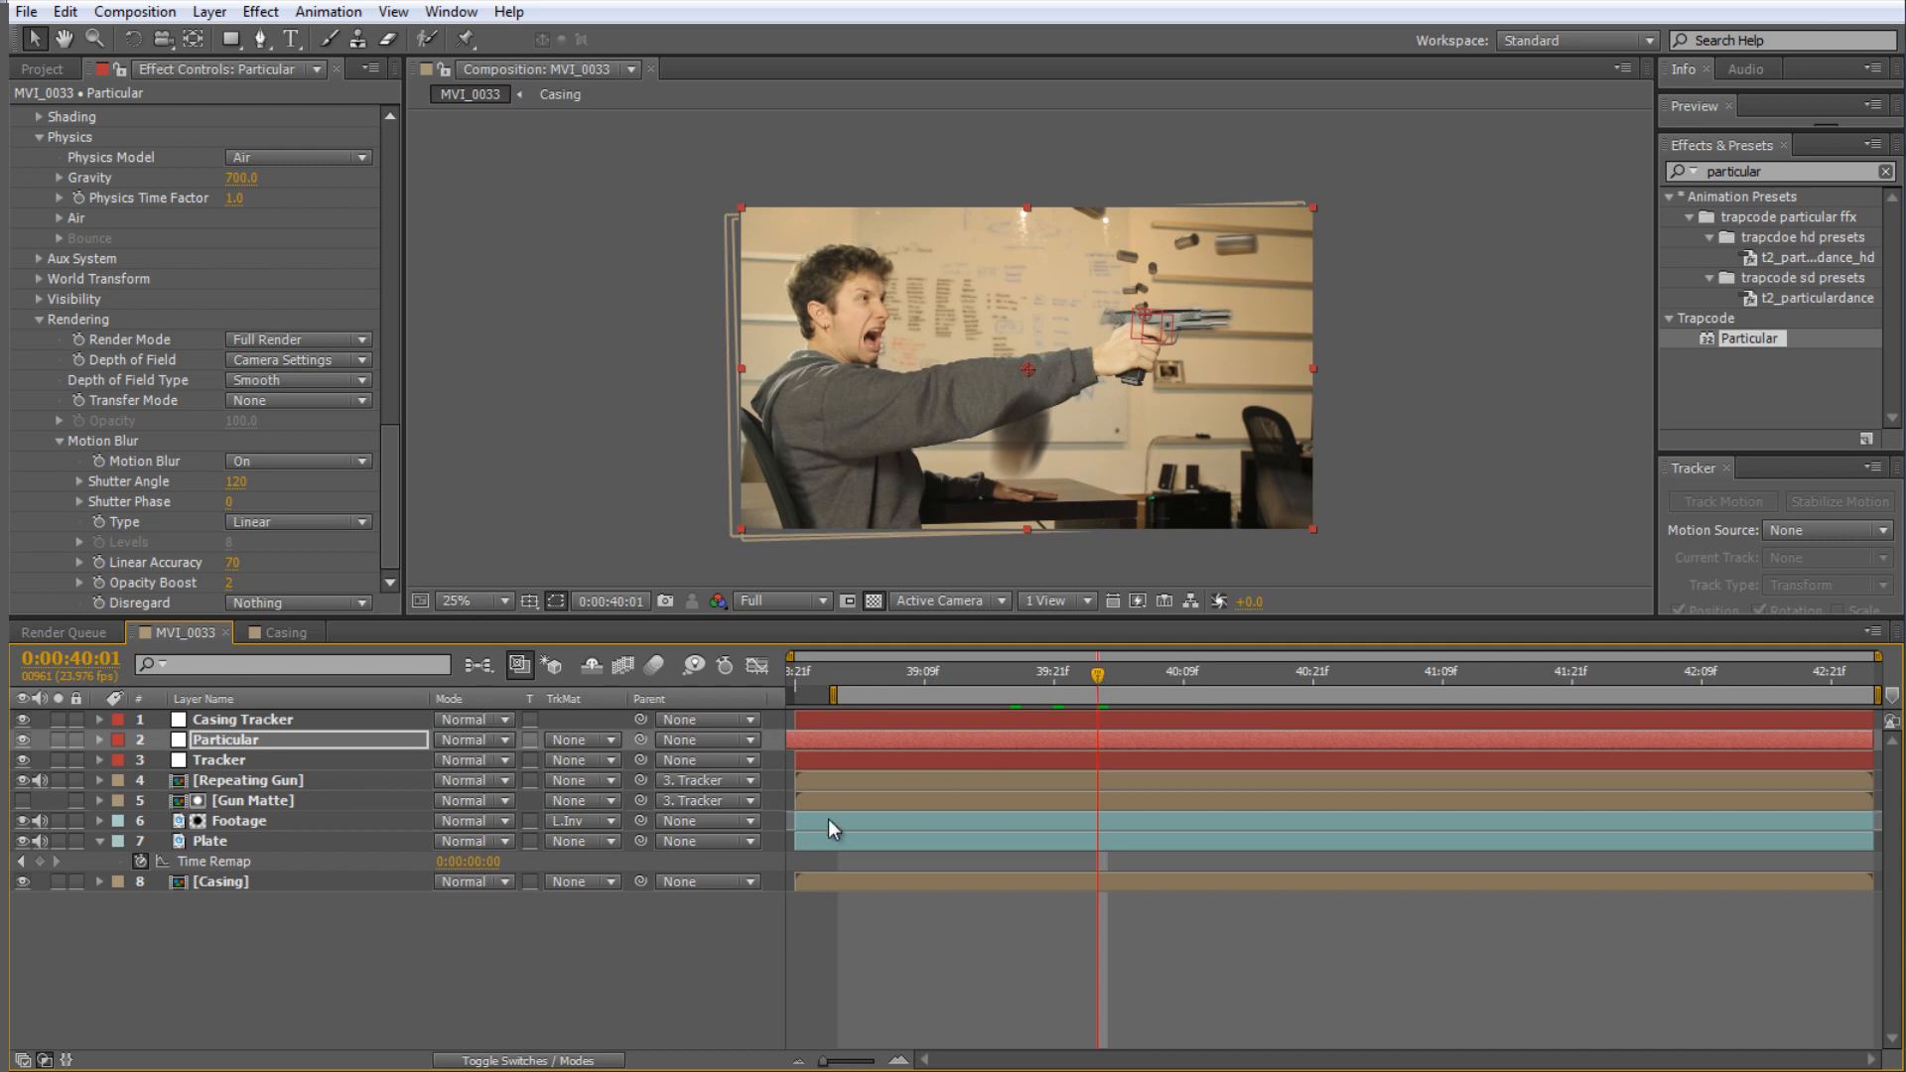
- Create a white 1920 x 1080 px solid above the other layers and apply the Particular effect to it
left_click(393, 914)
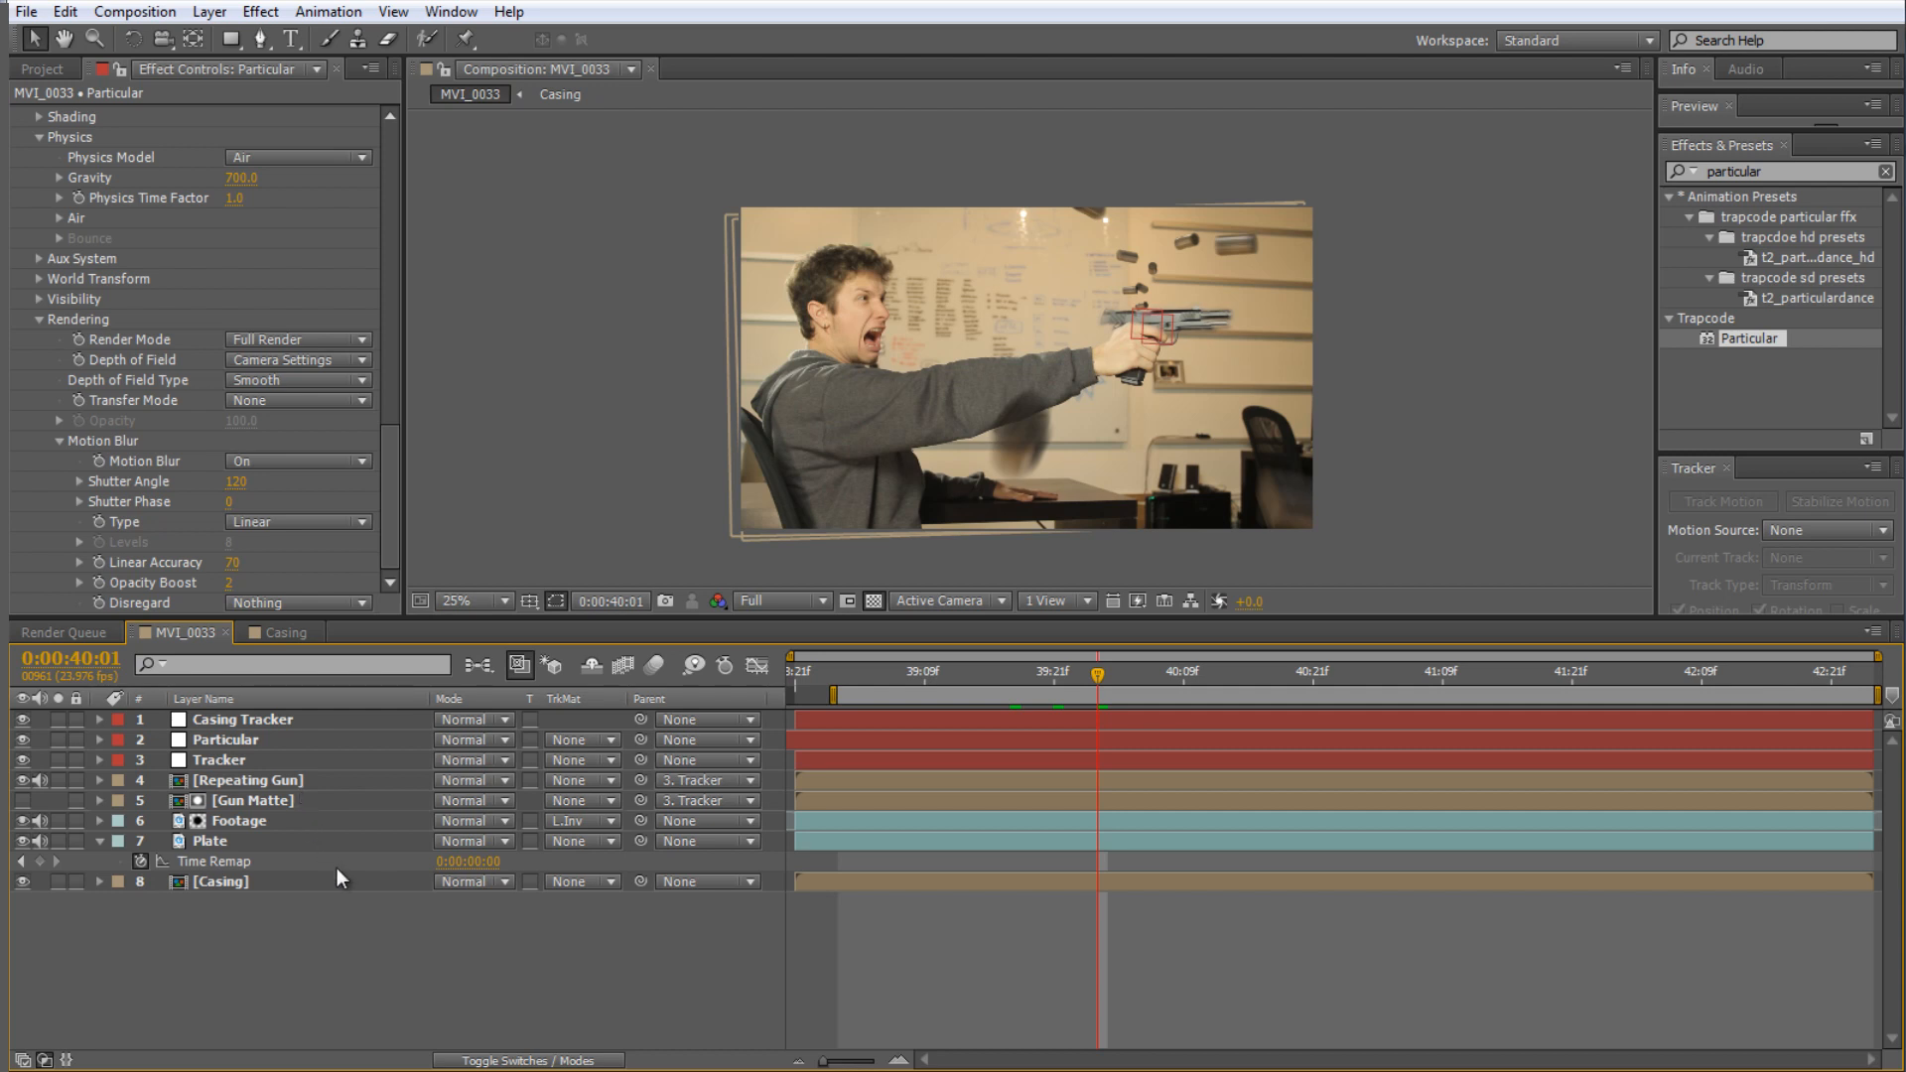
key("ctrl+y")
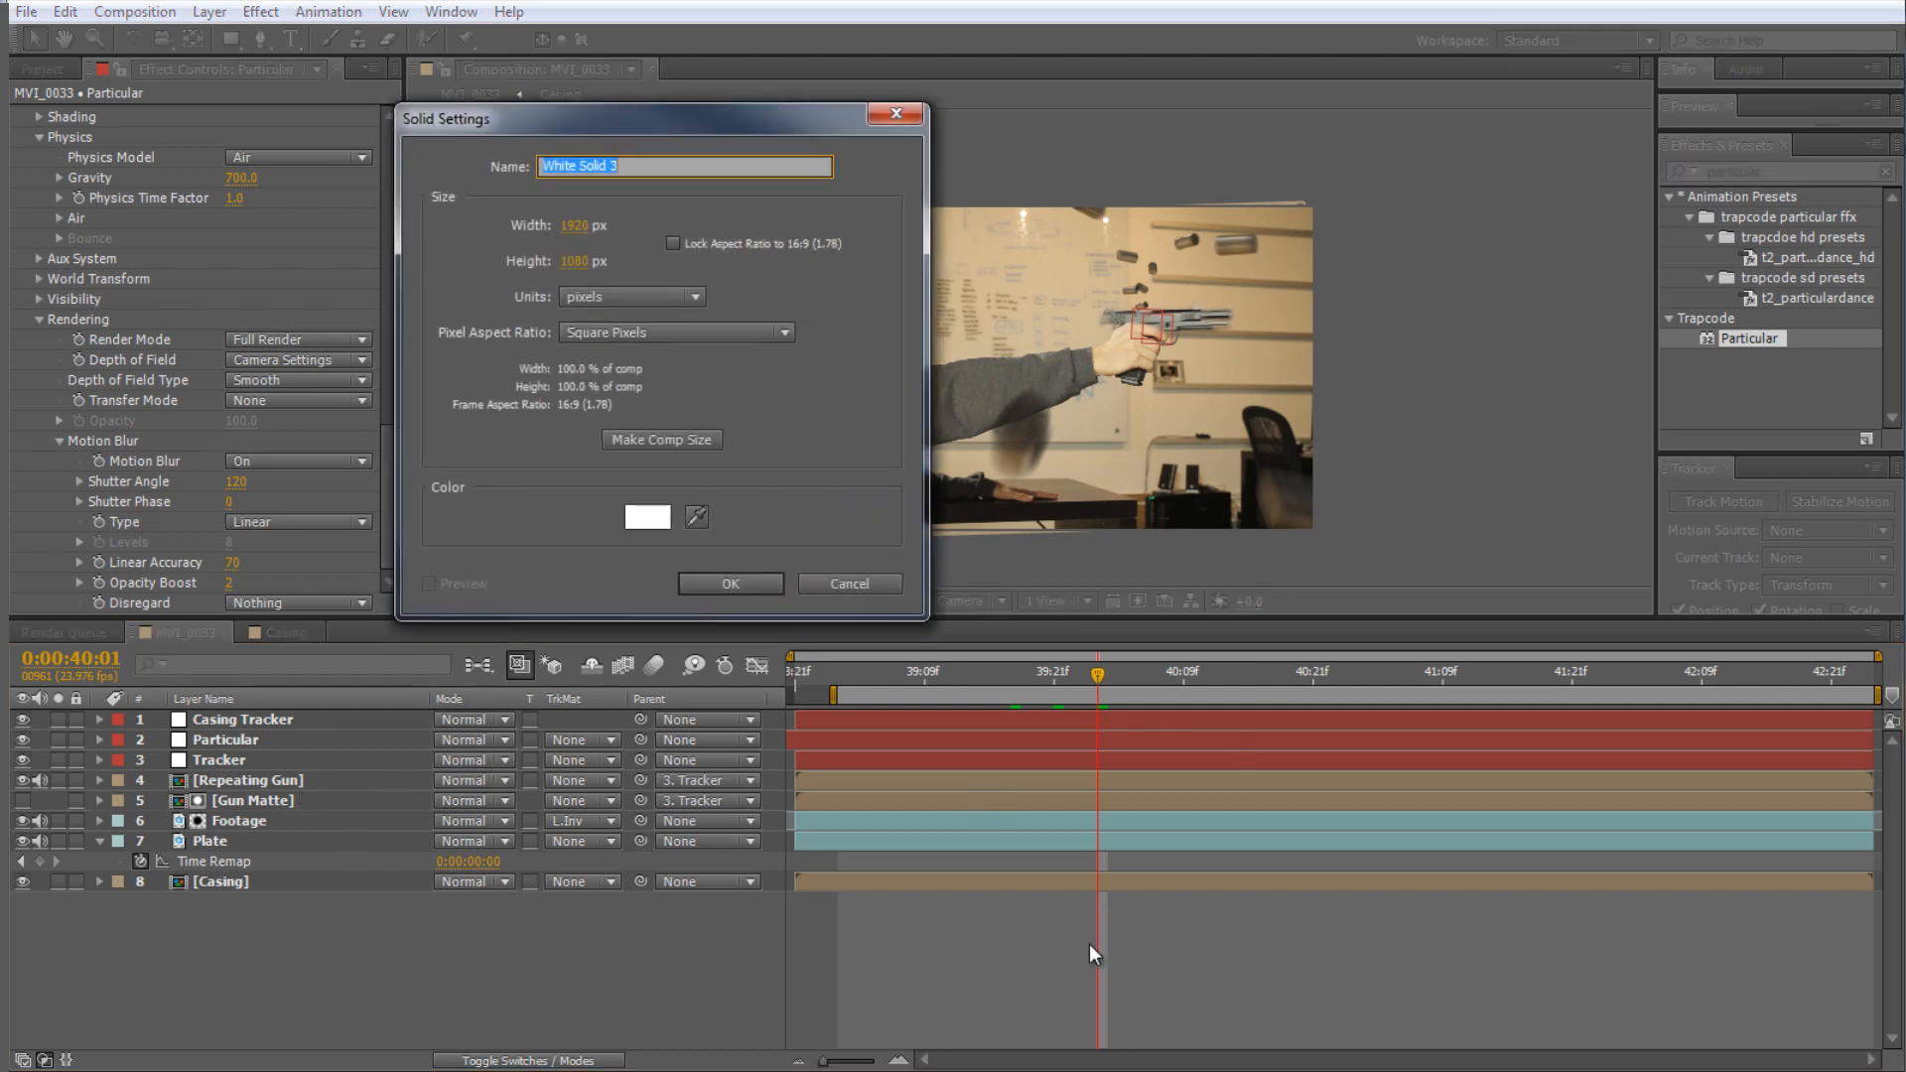
left_click(726, 583)
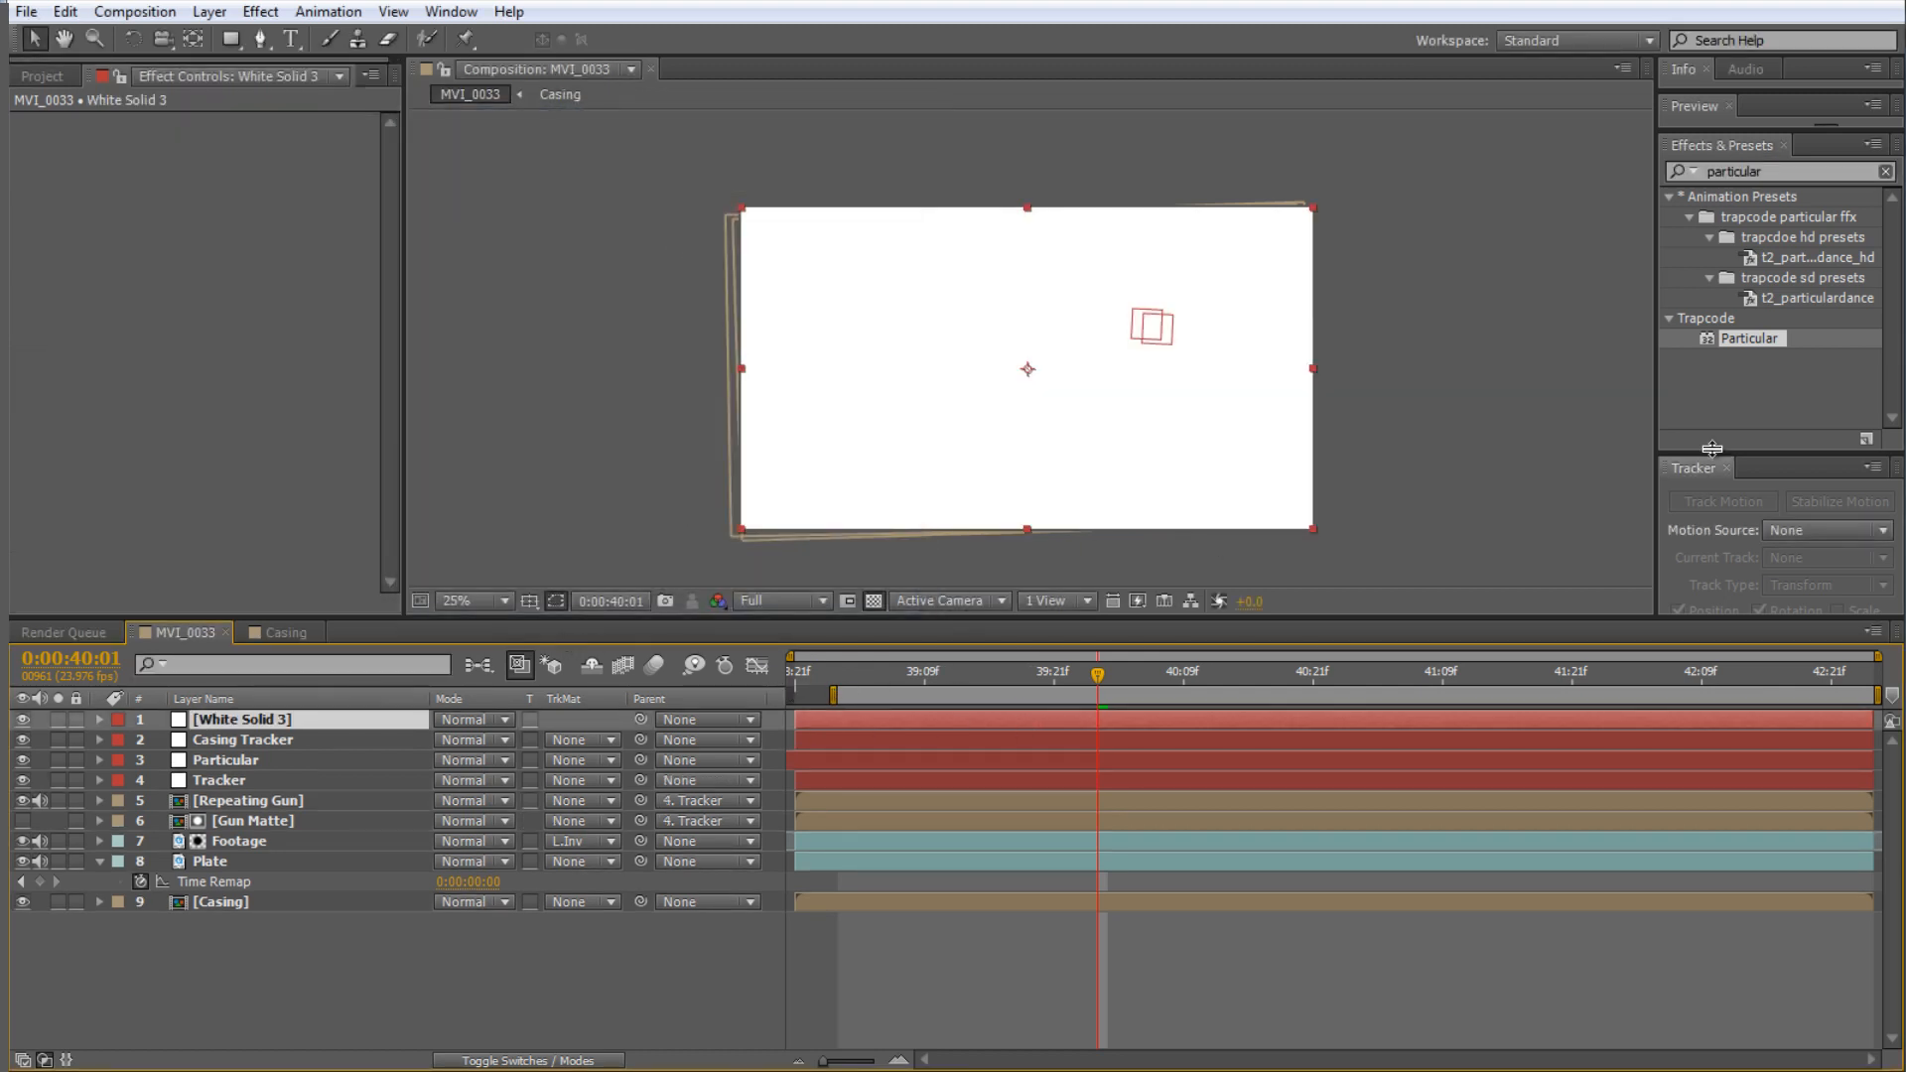
double_click(1748, 340)
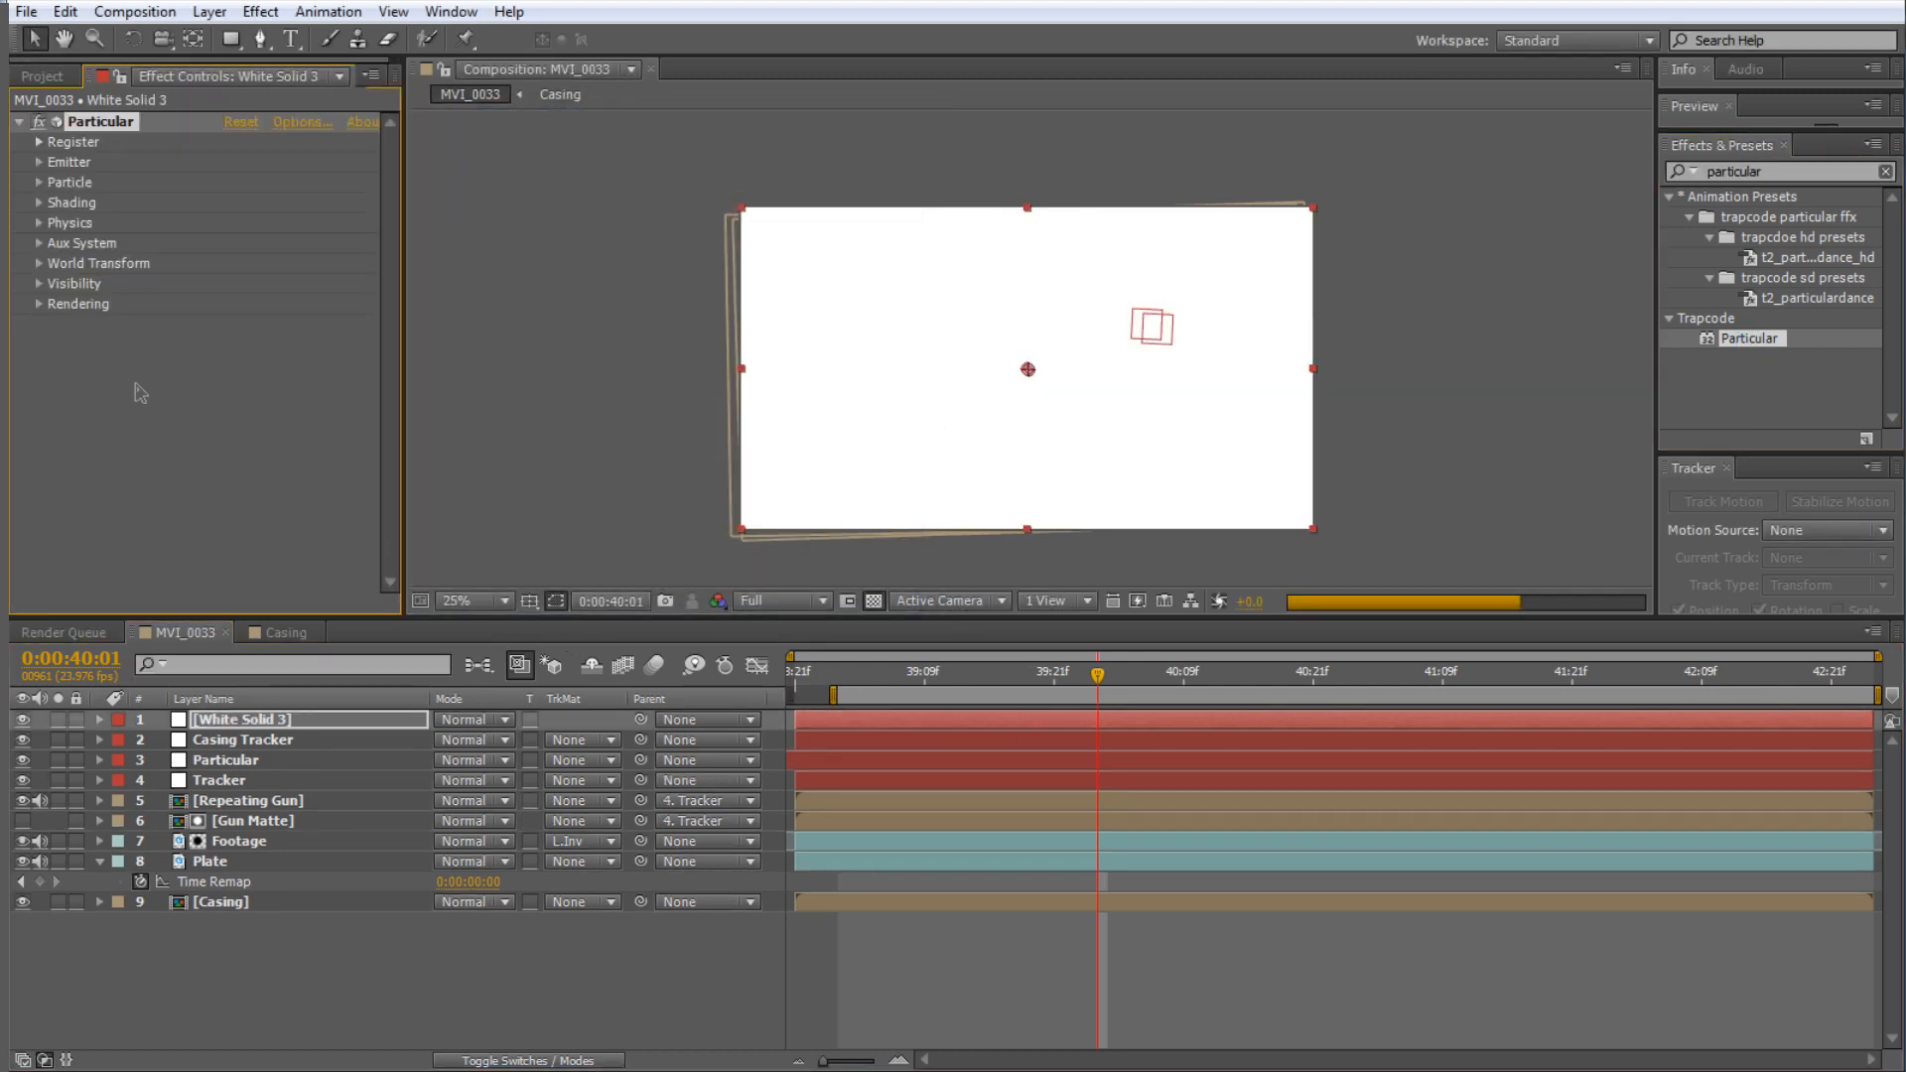
- Add Muzzle_Flash_16.mov below the Casing layer in MVI_0033 and reselect the new white solid with its Particular settings shown
left_click(41, 76)
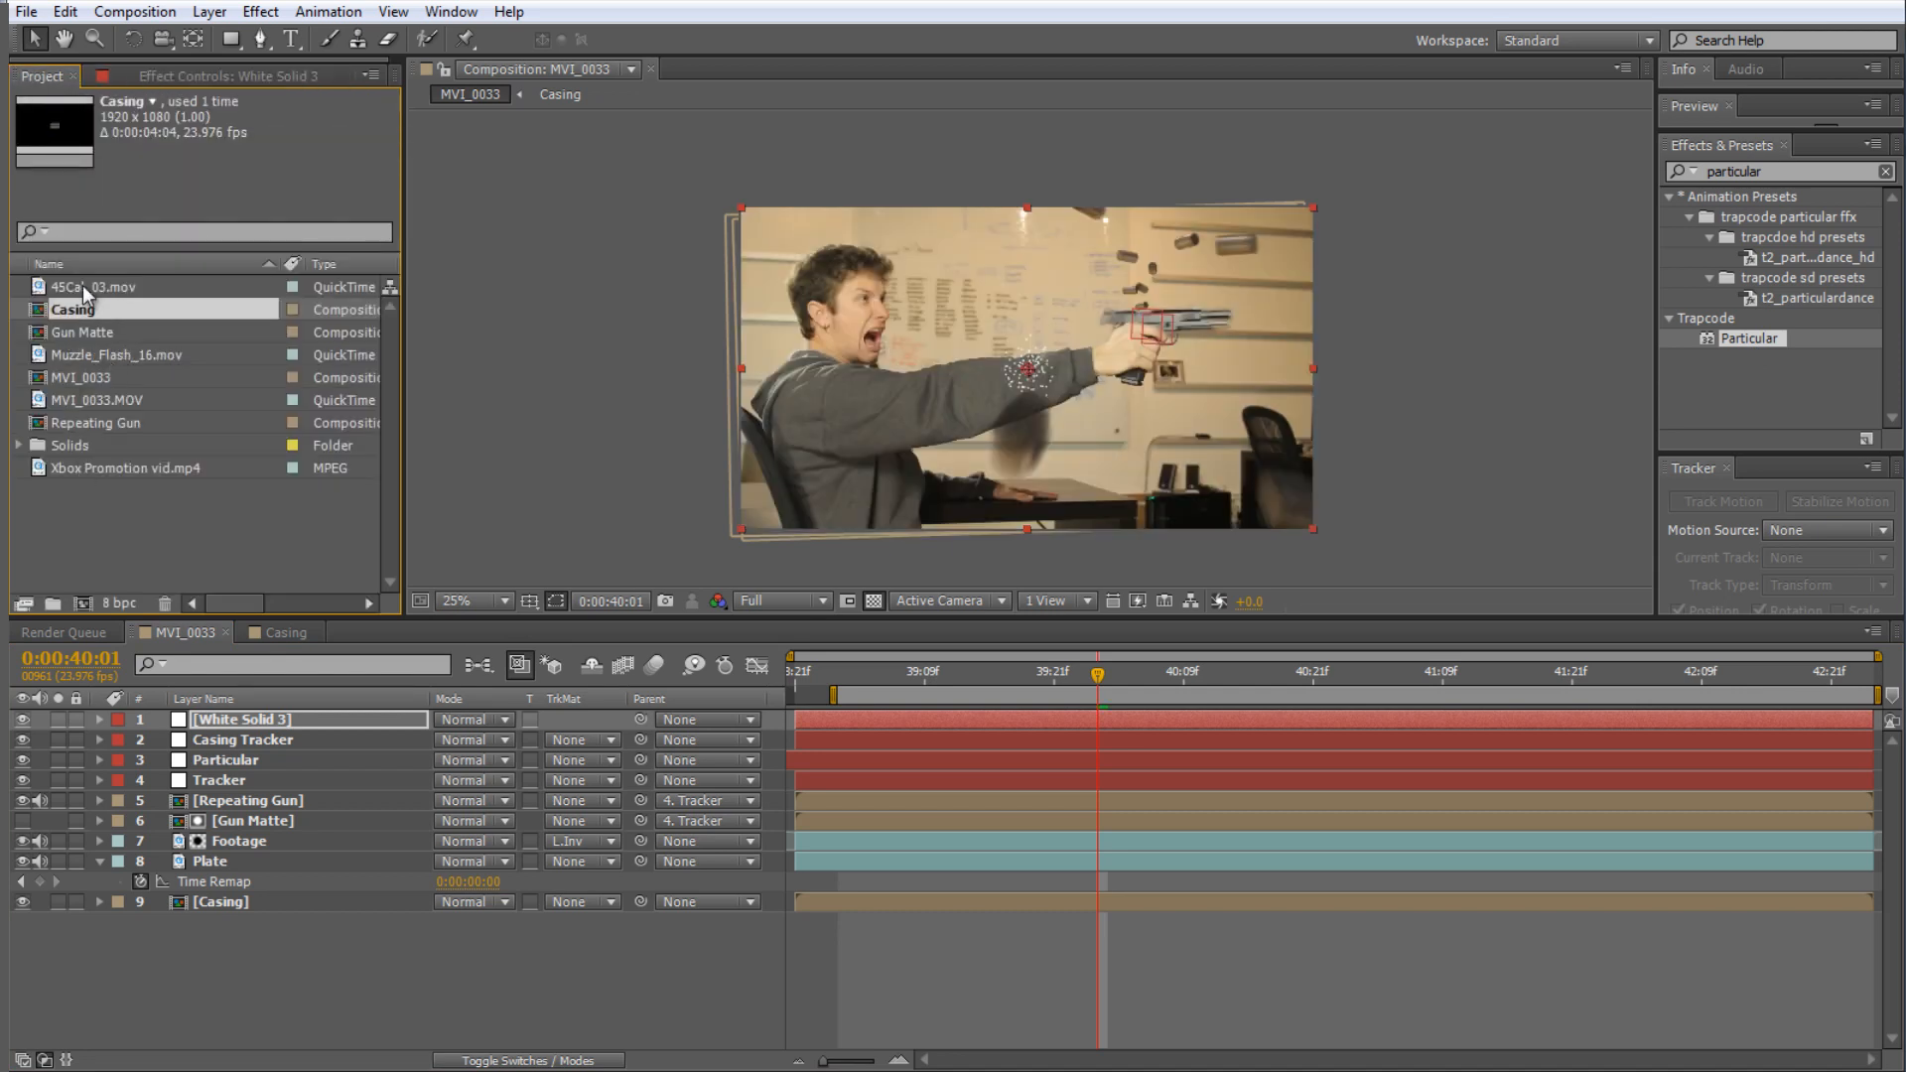
left_click_drag(91, 352, 229, 943)
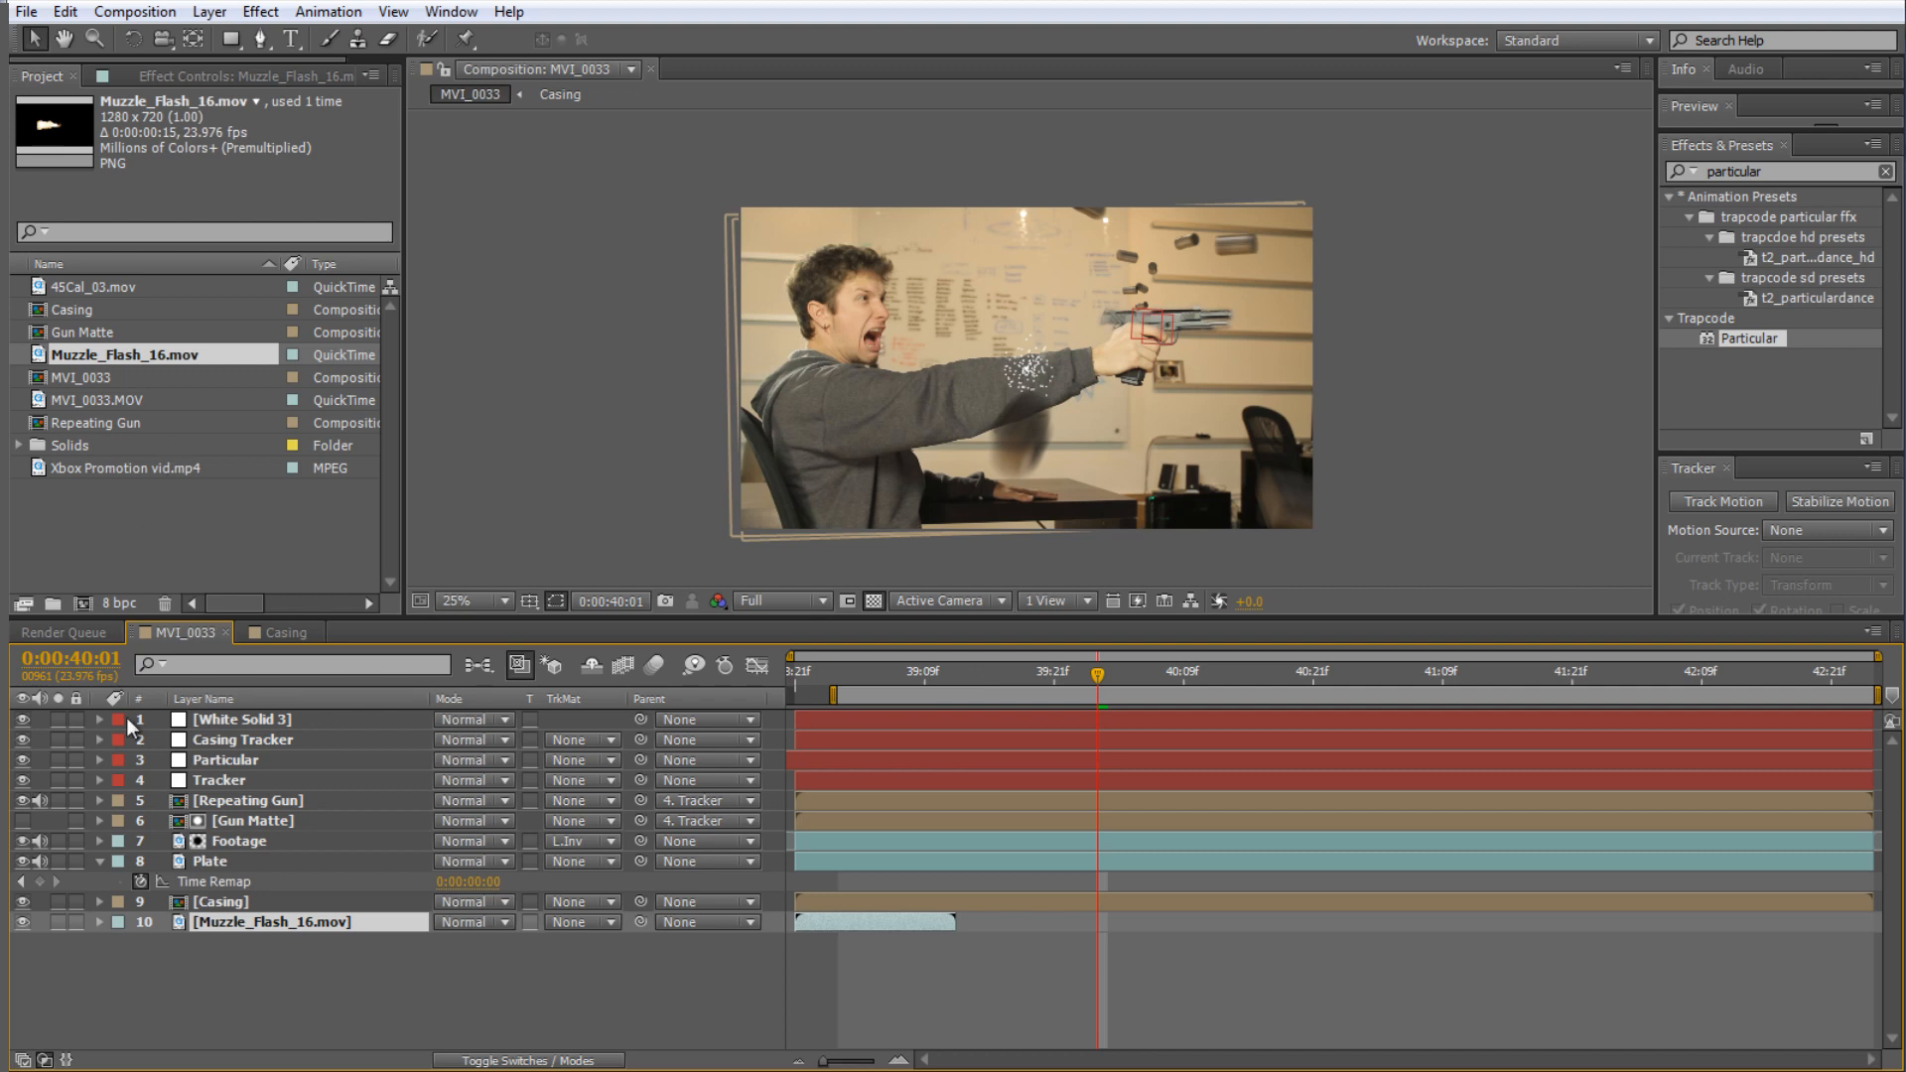
left_click(250, 723)
left_click(185, 79)
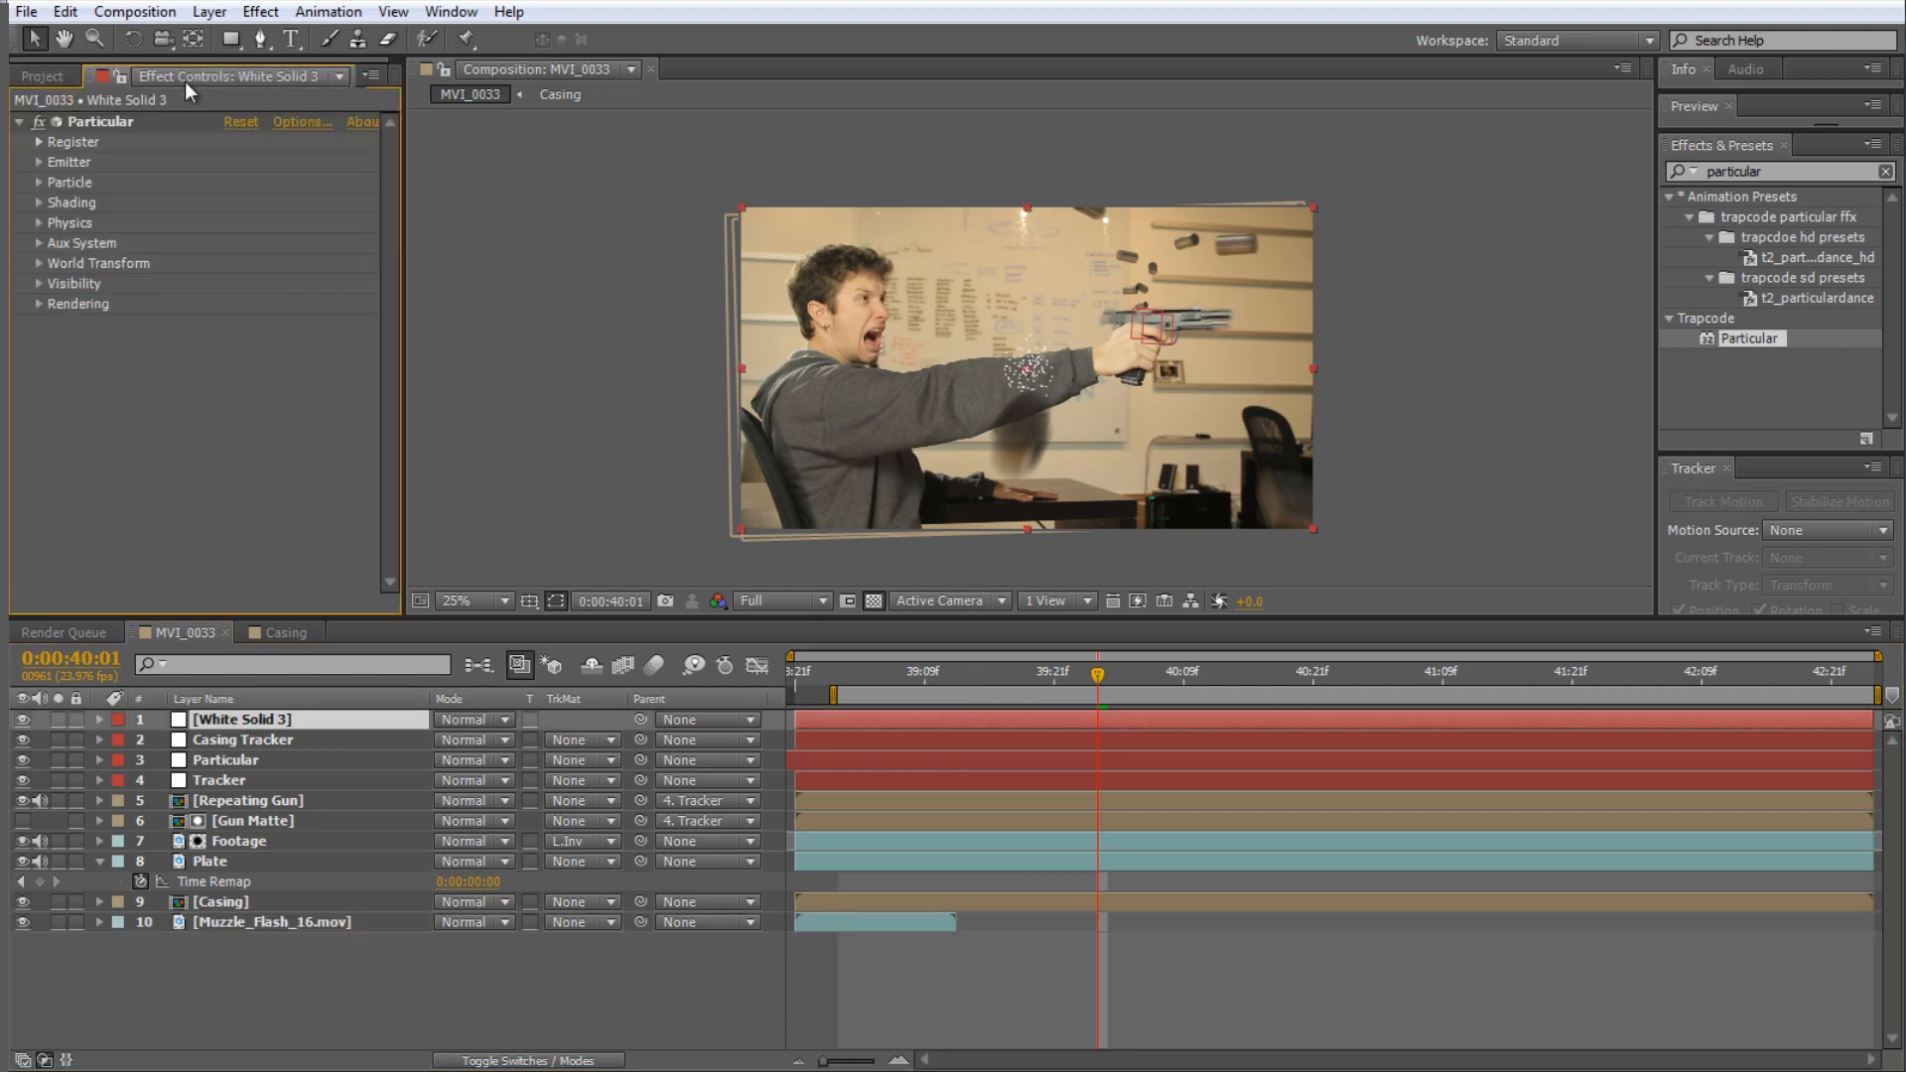
left_click(271, 717)
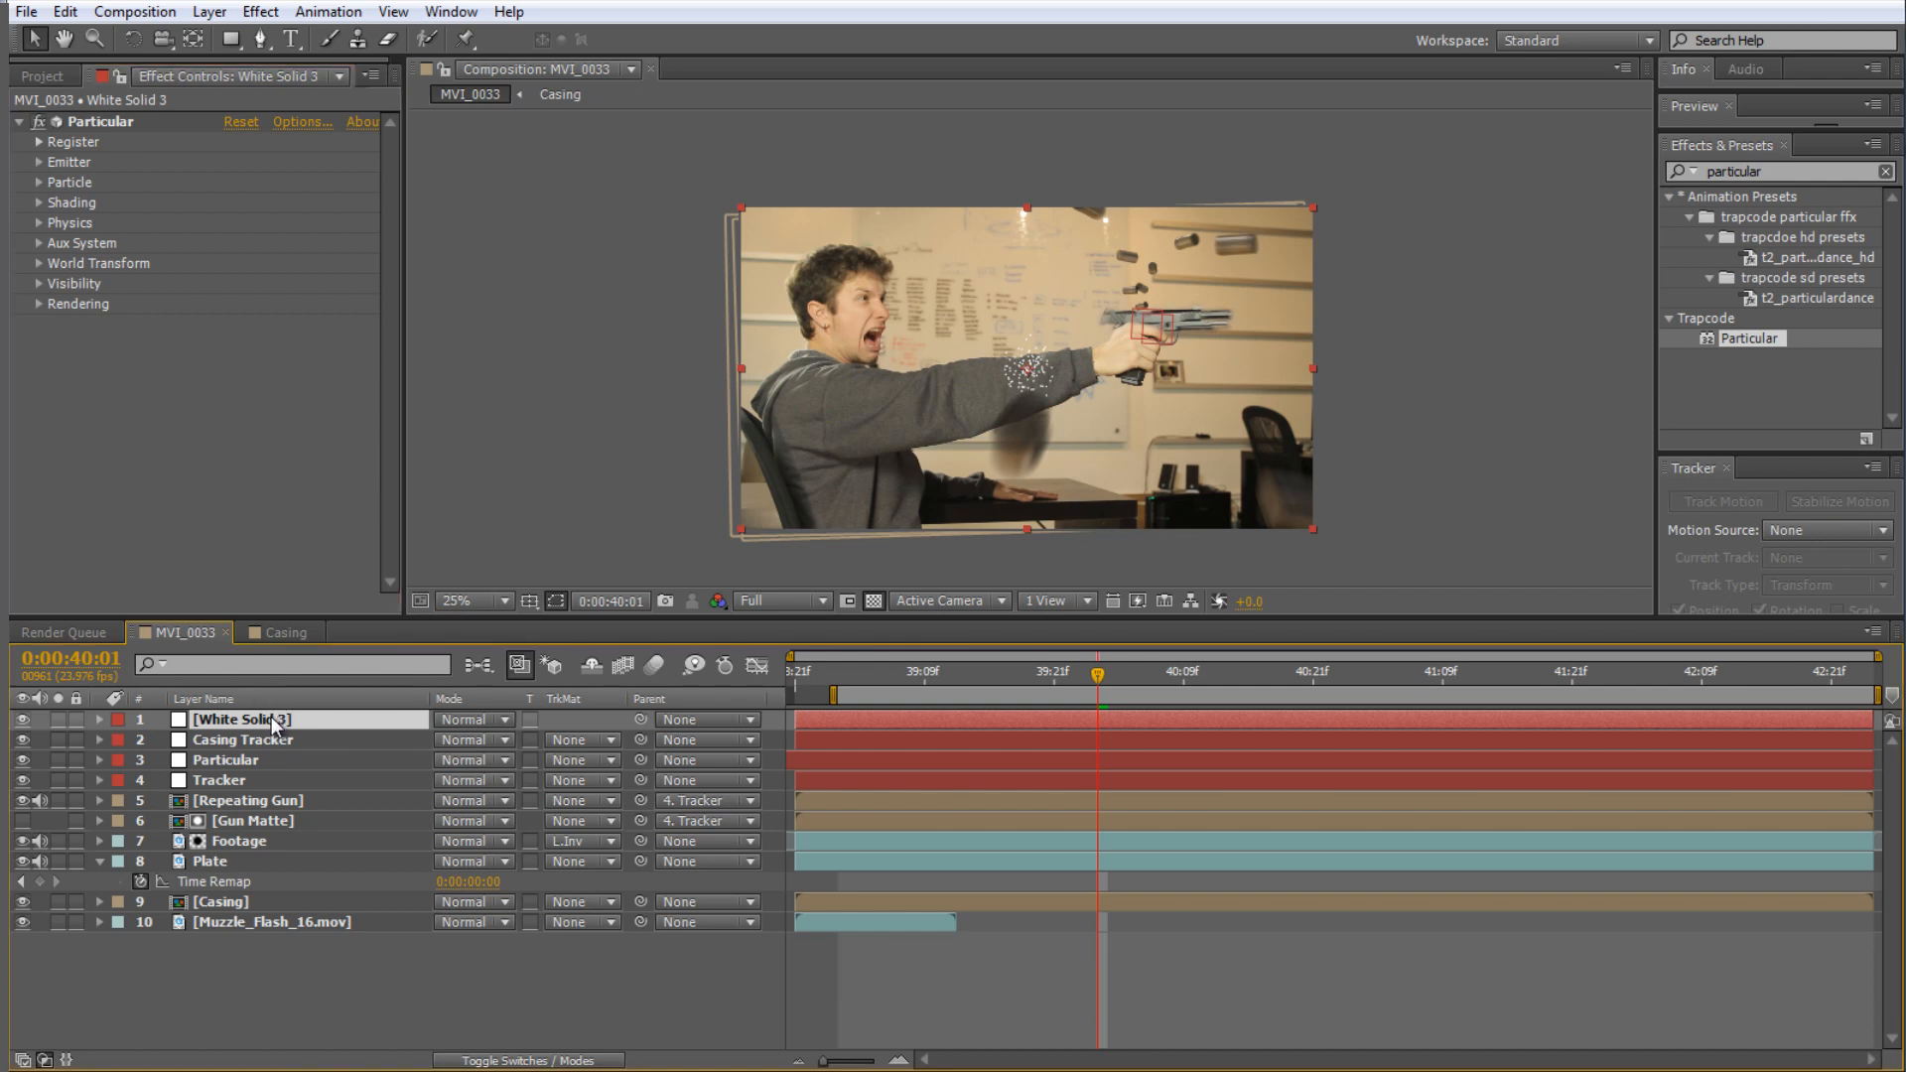
- Rename the new white solid layer as Muzzle Emitter
key("Return")
type("Muzzle")
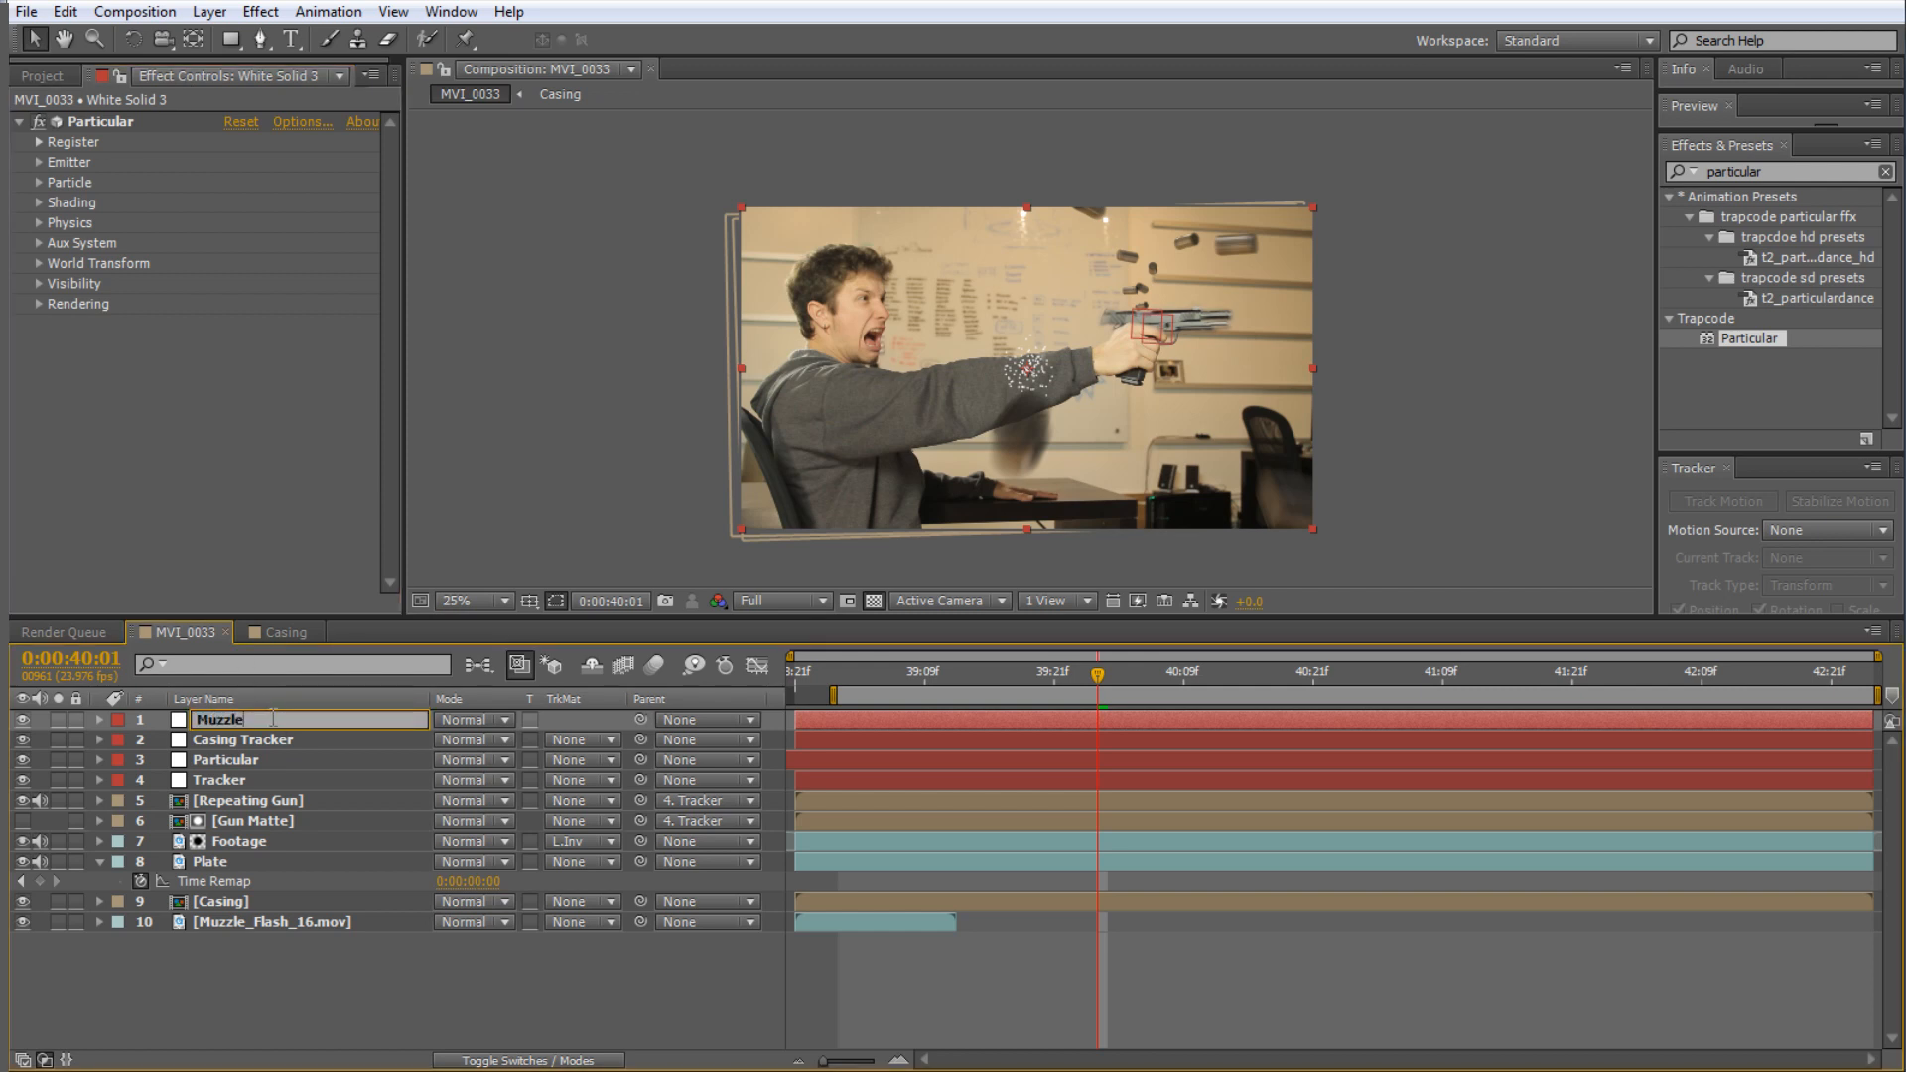
type(" Emitter")
key("Return")
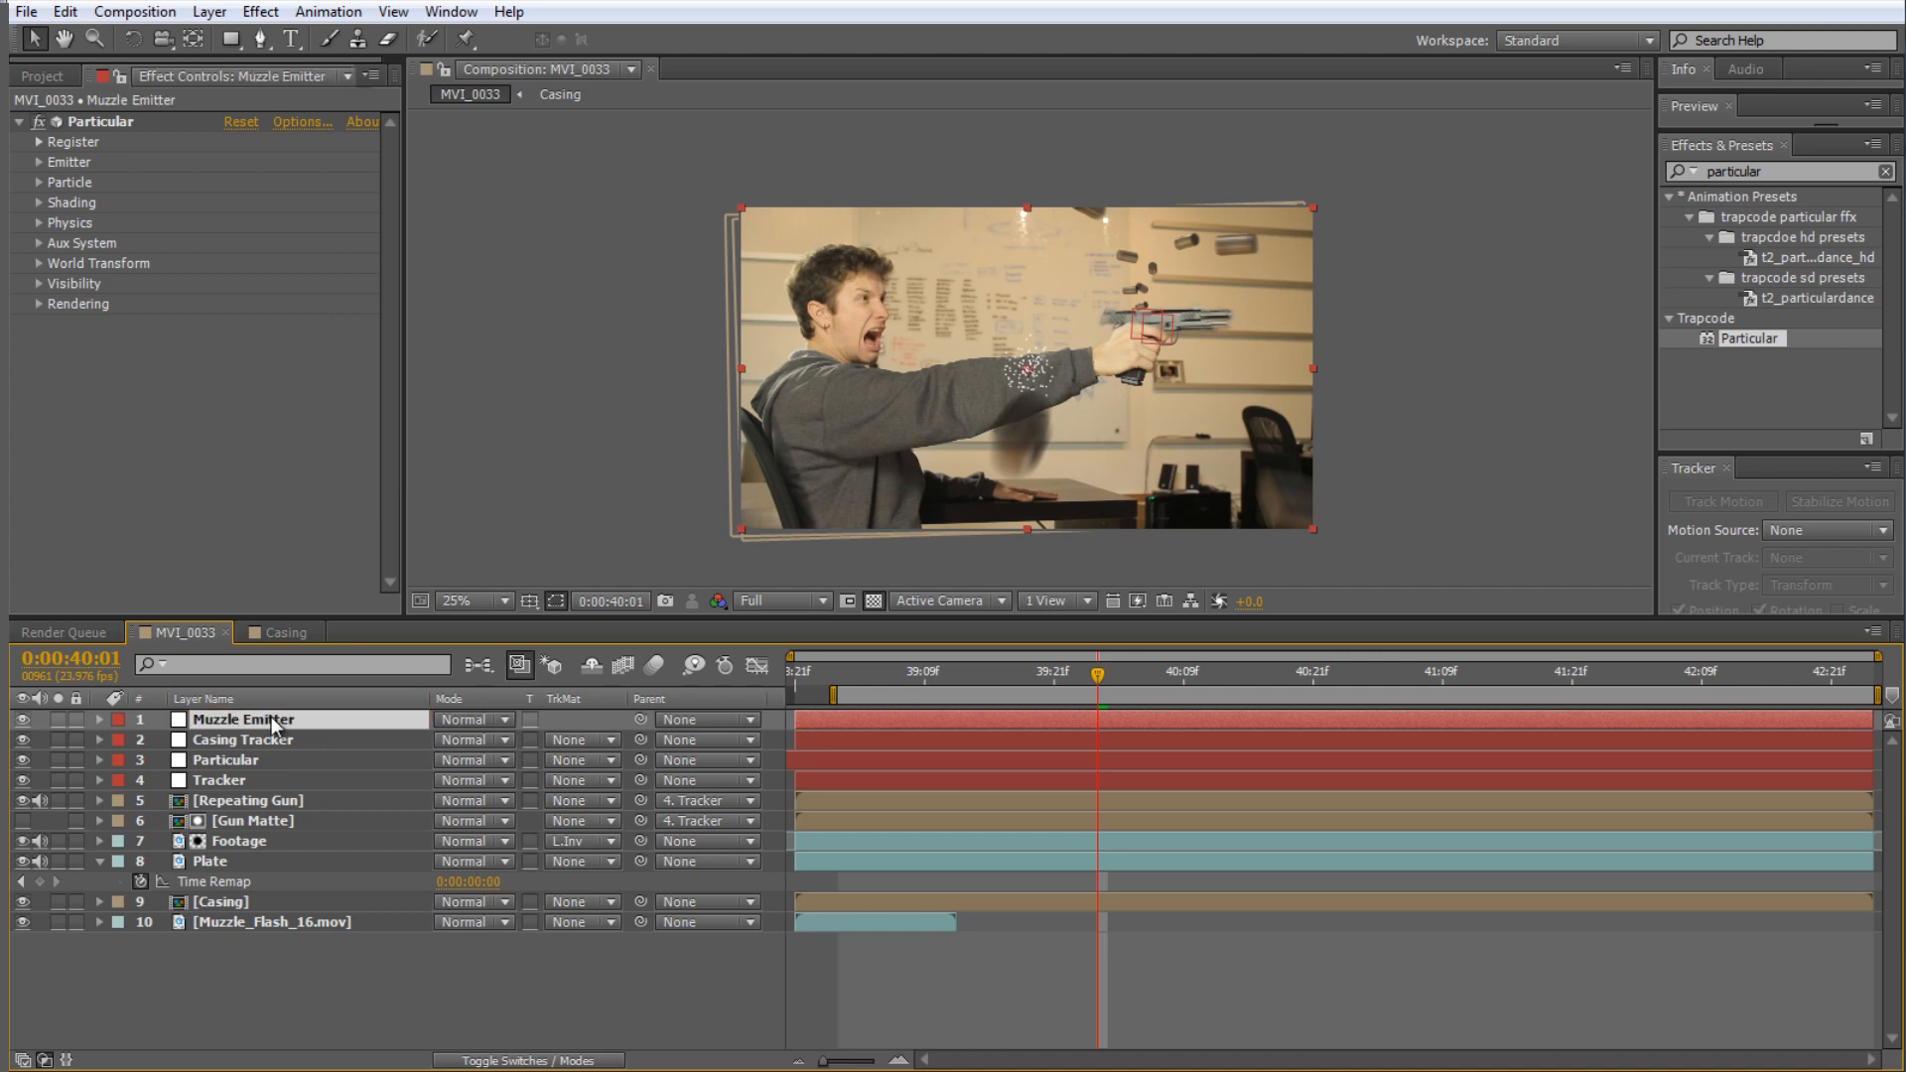
- Set the Muzzle Emitter's Particular emitter to 12 particles per second
left_click(34, 164)
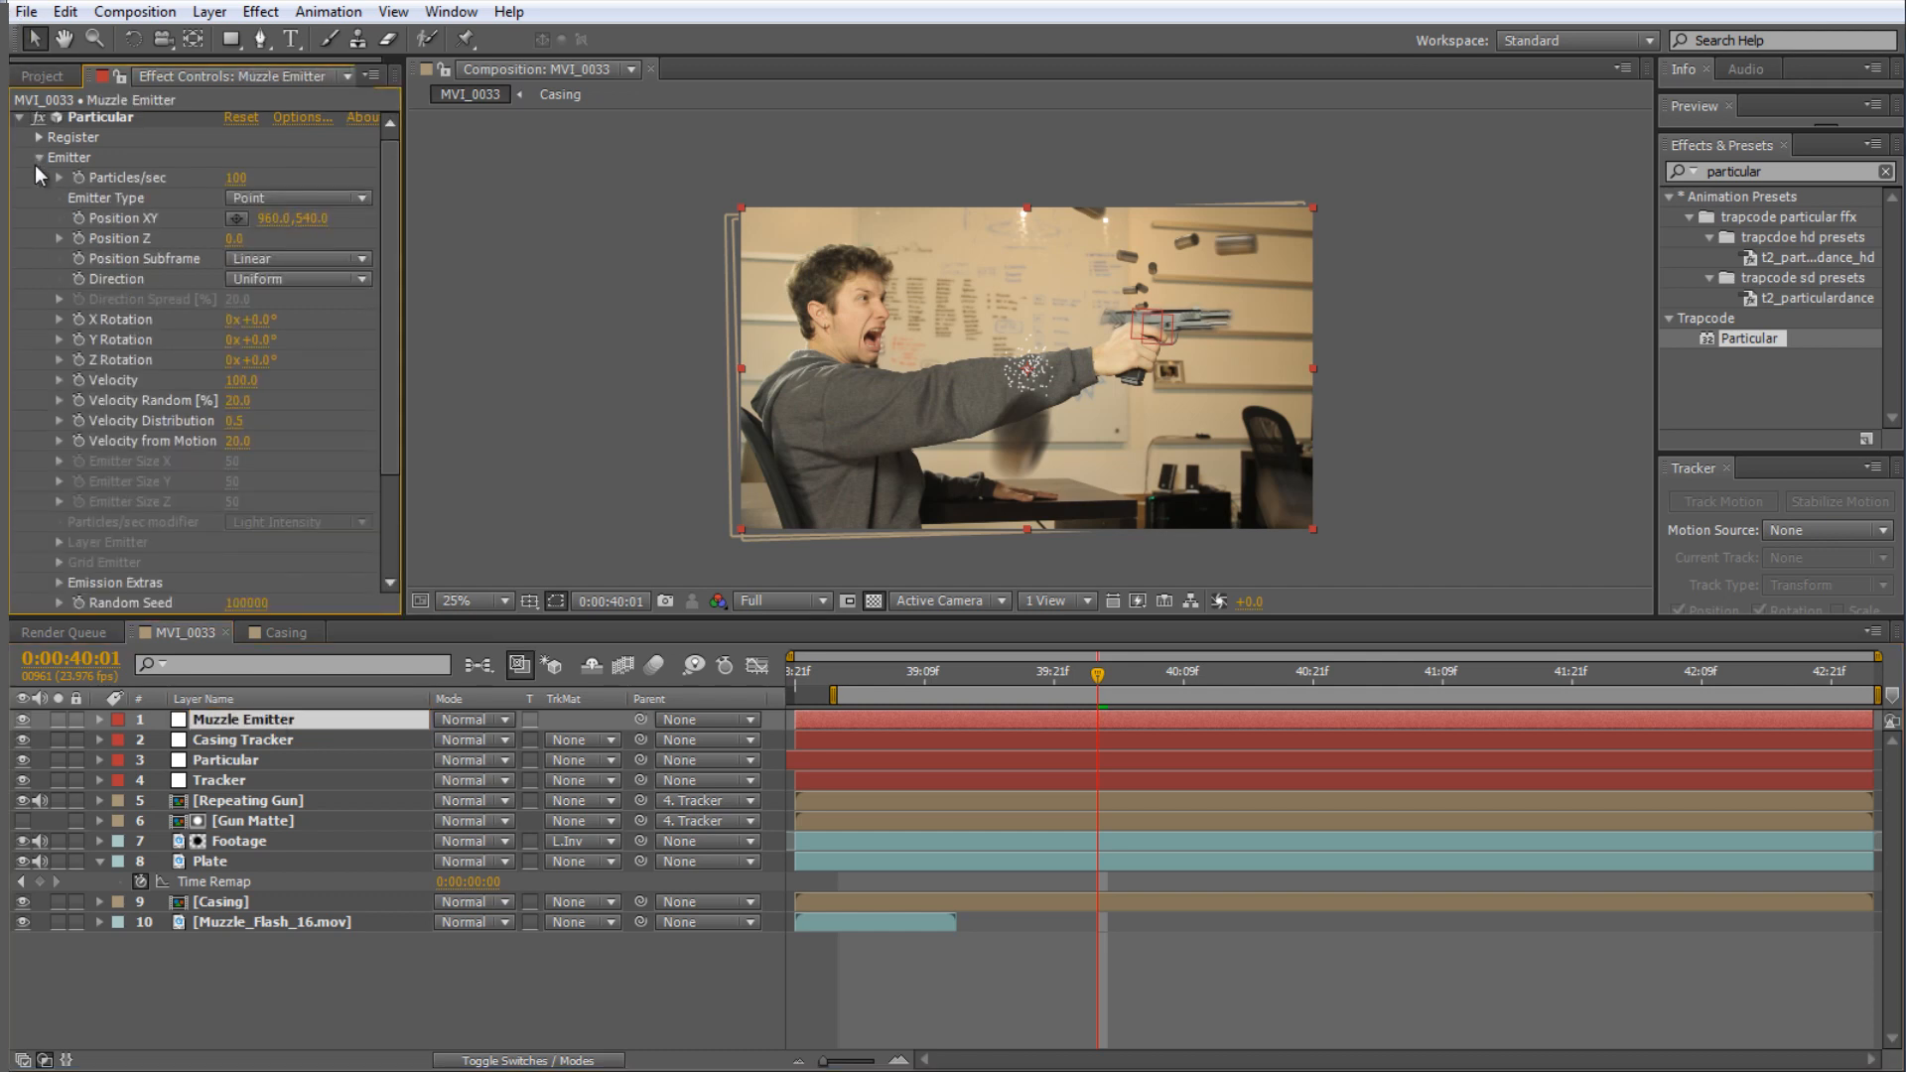
left_click(239, 178)
type("10")
key("Return")
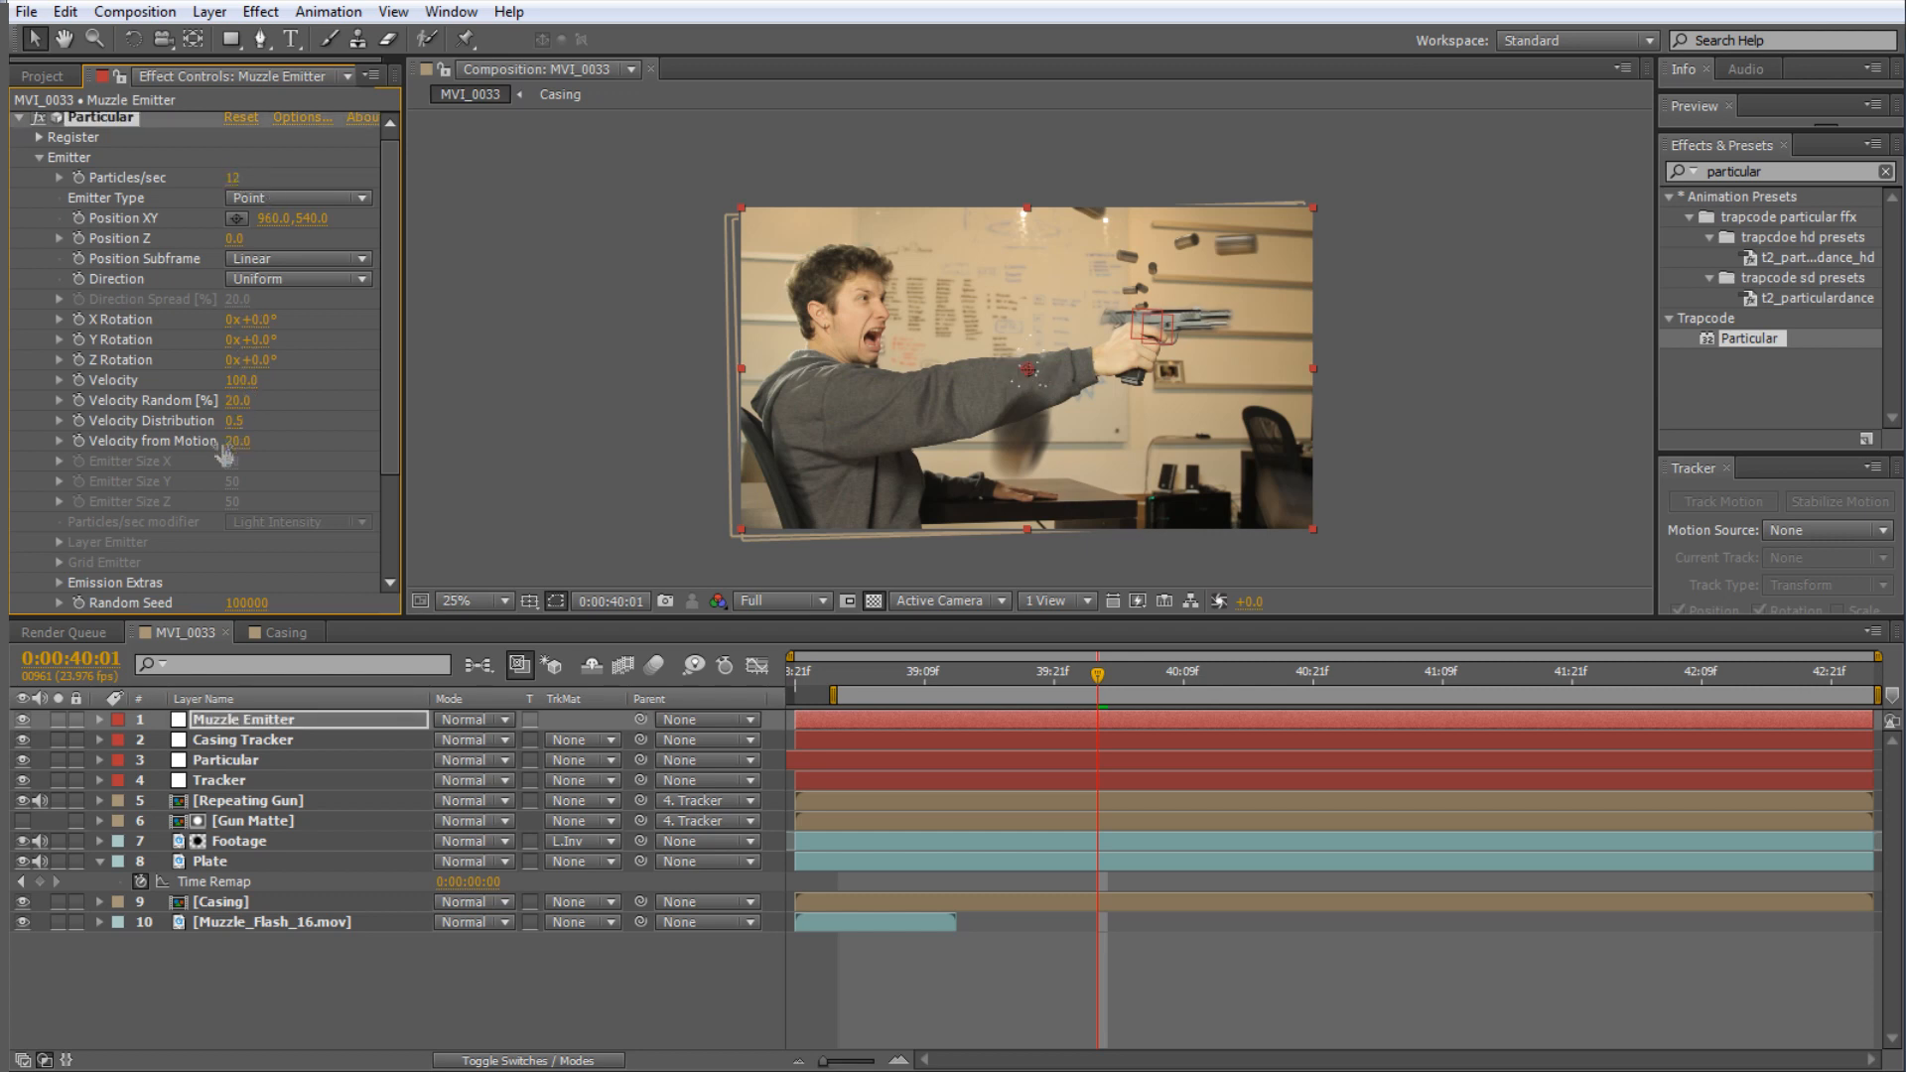
- Set the emitter's Velocity, Velocity Random, Velocity Distribution and Velocity from Motion all to 0
left_click(230, 382)
type("0.5")
key("Return")
left_click(239, 401)
type("0")
key("Return")
left_click(238, 421)
type("0")
key("Return")
left_click(238, 440)
type("0")
key("Return")
- Set the Muzzle Emitter's Particle Type to Sprite
scroll(214, 377, "down", 3)
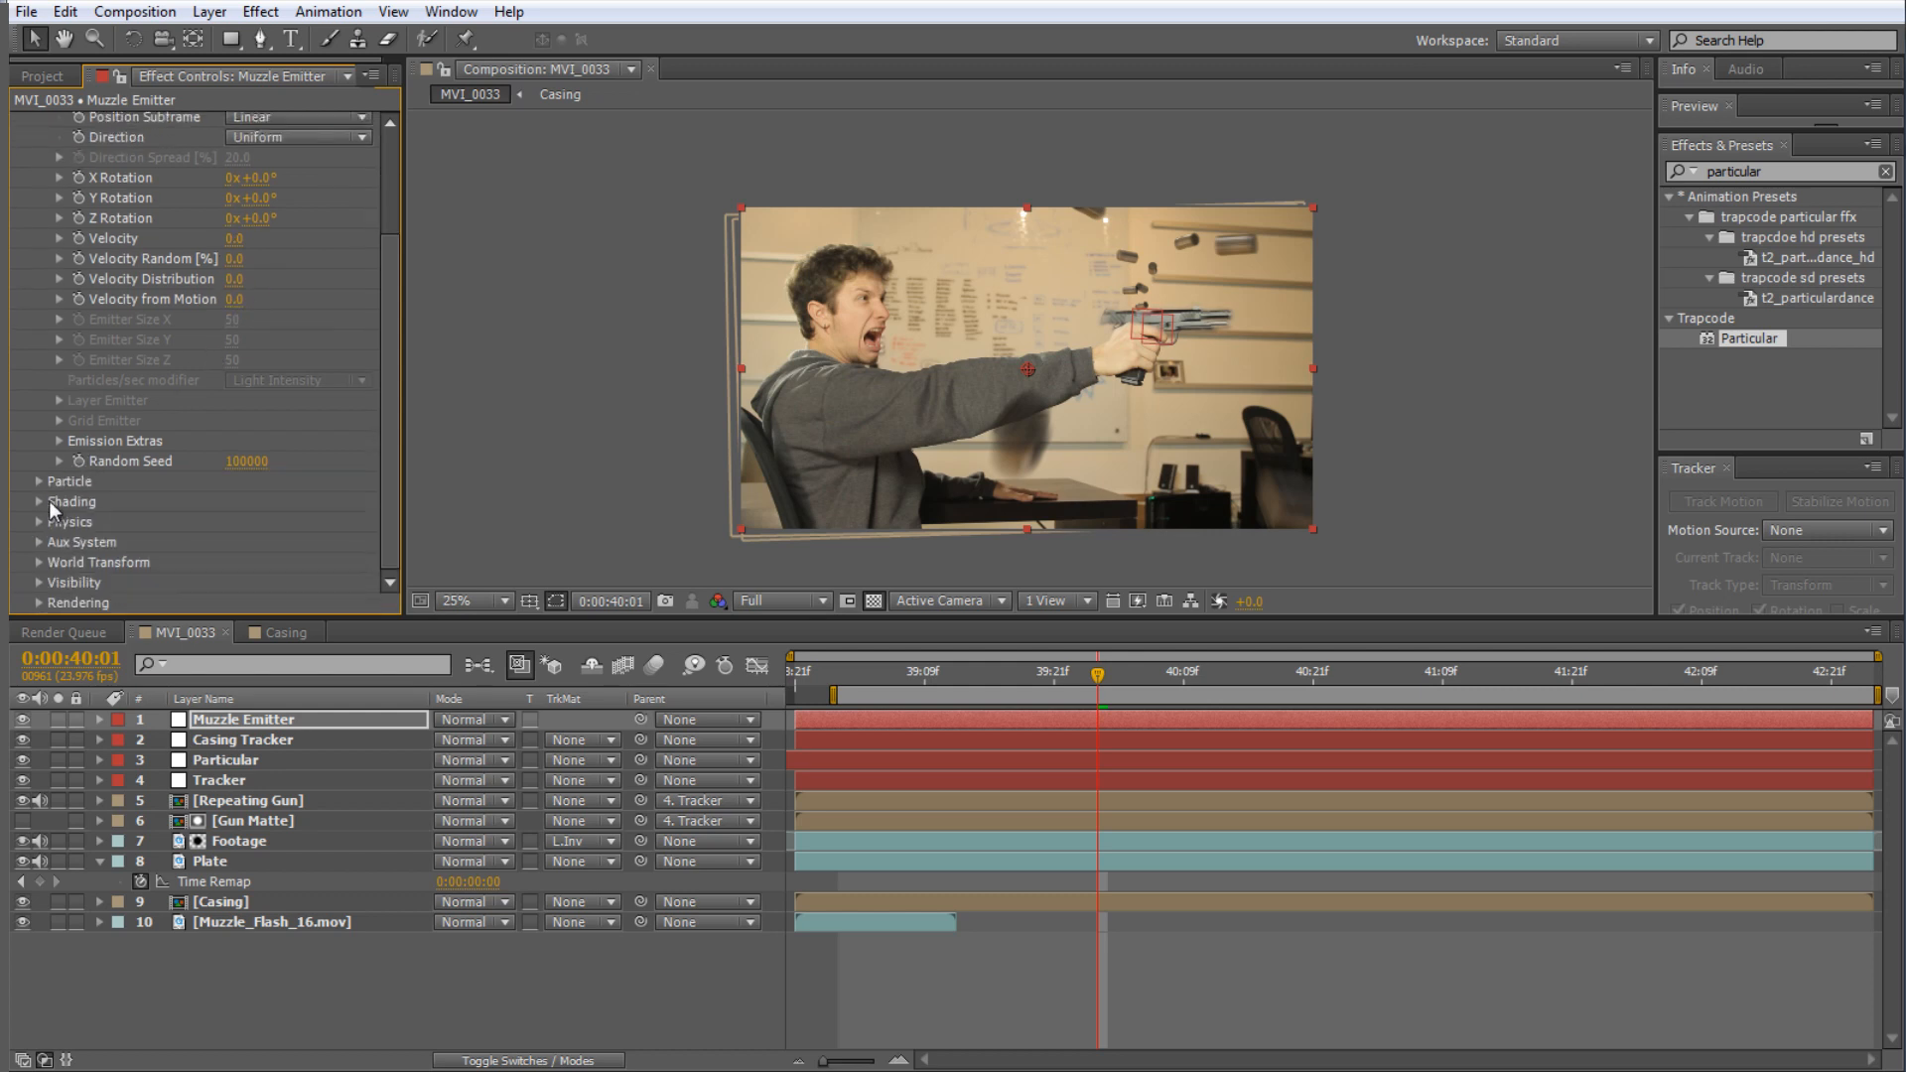
left_click(38, 482)
scroll(60, 461, "down", 6)
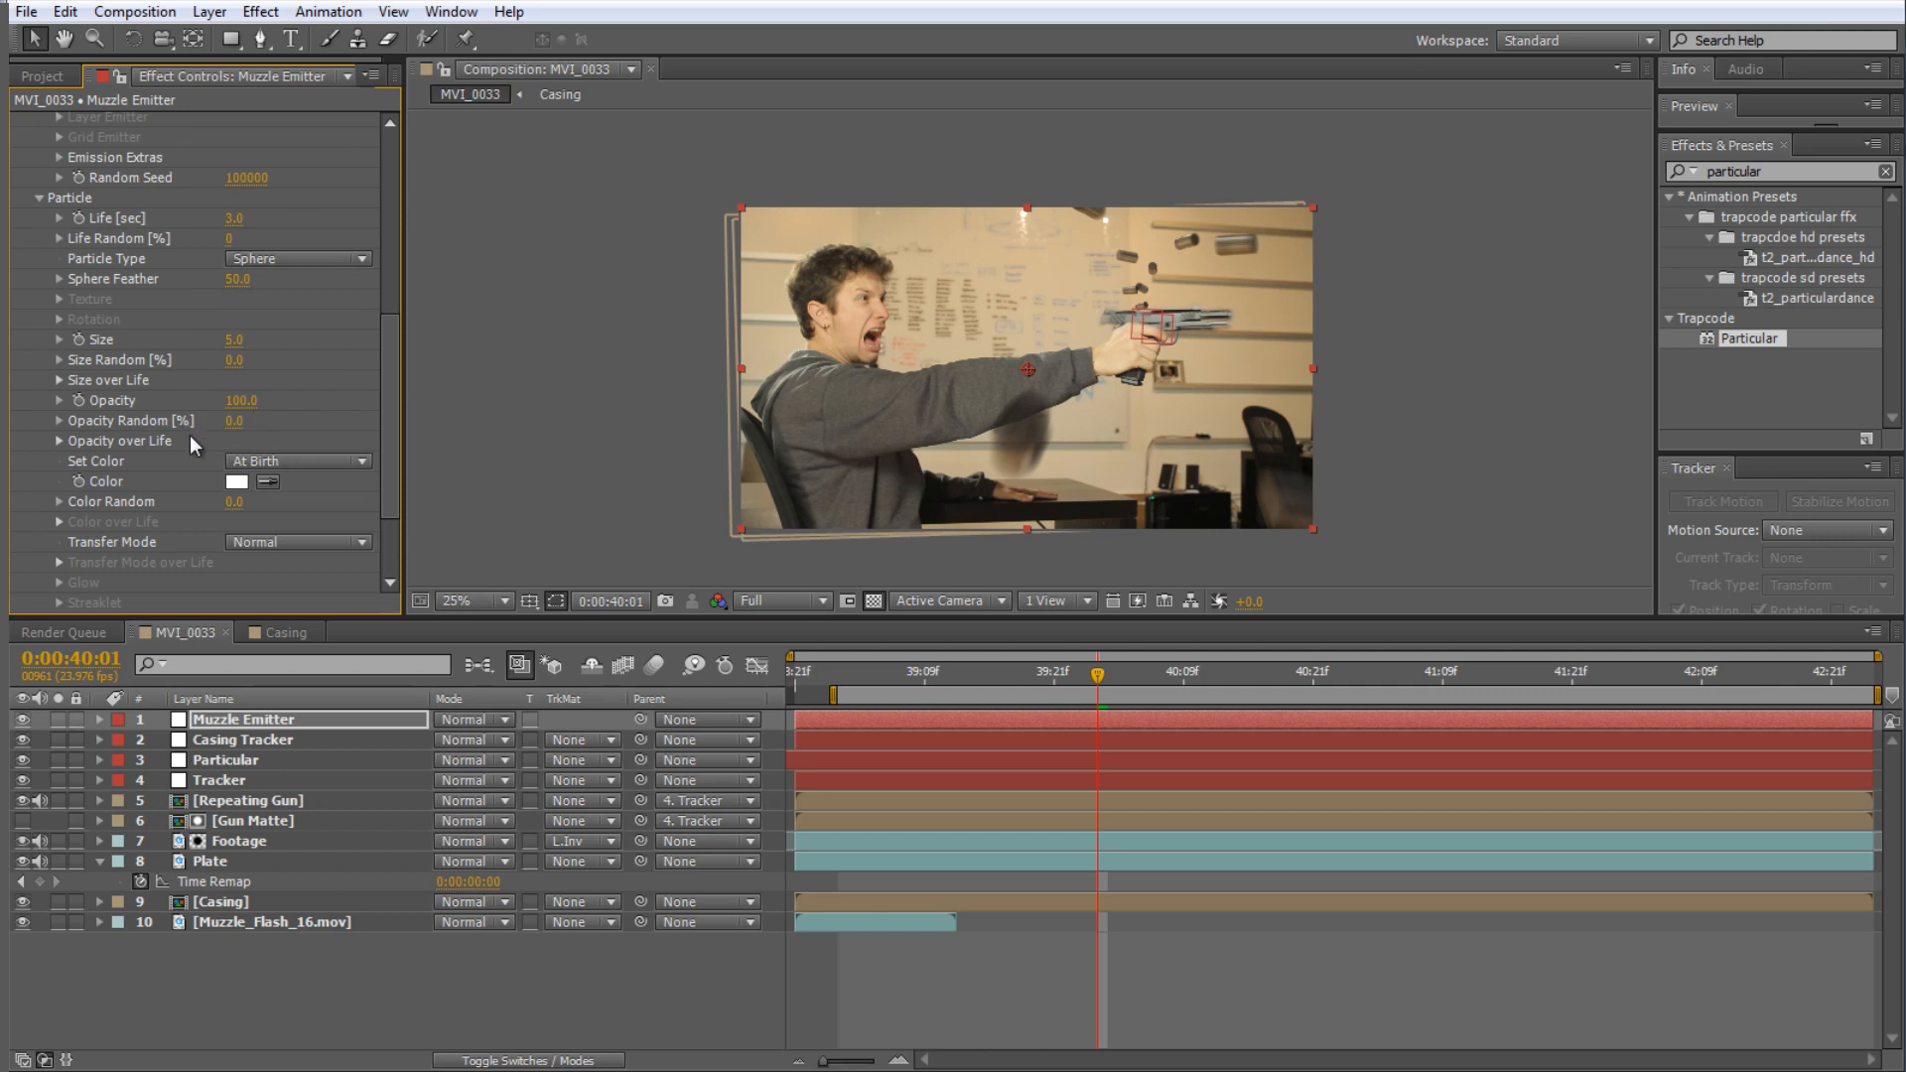
left_click(254, 256)
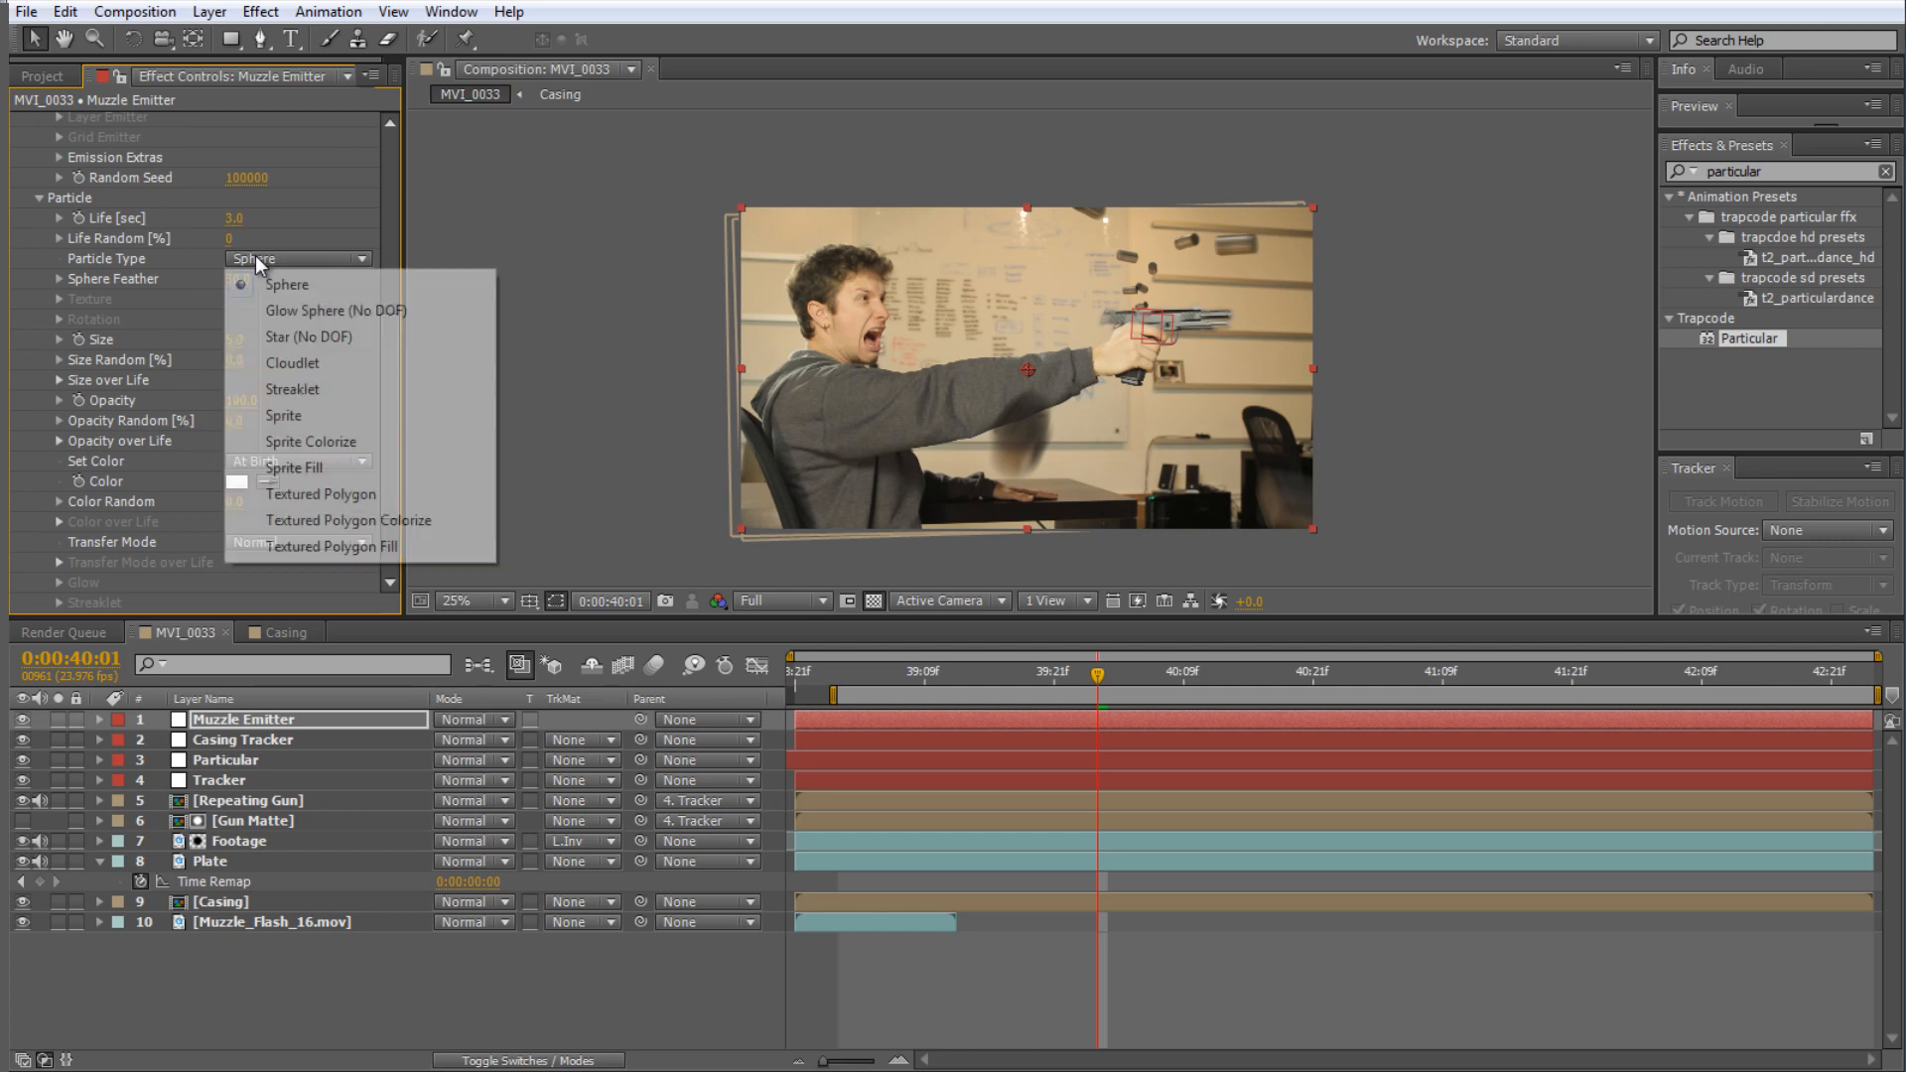
left_click(324, 419)
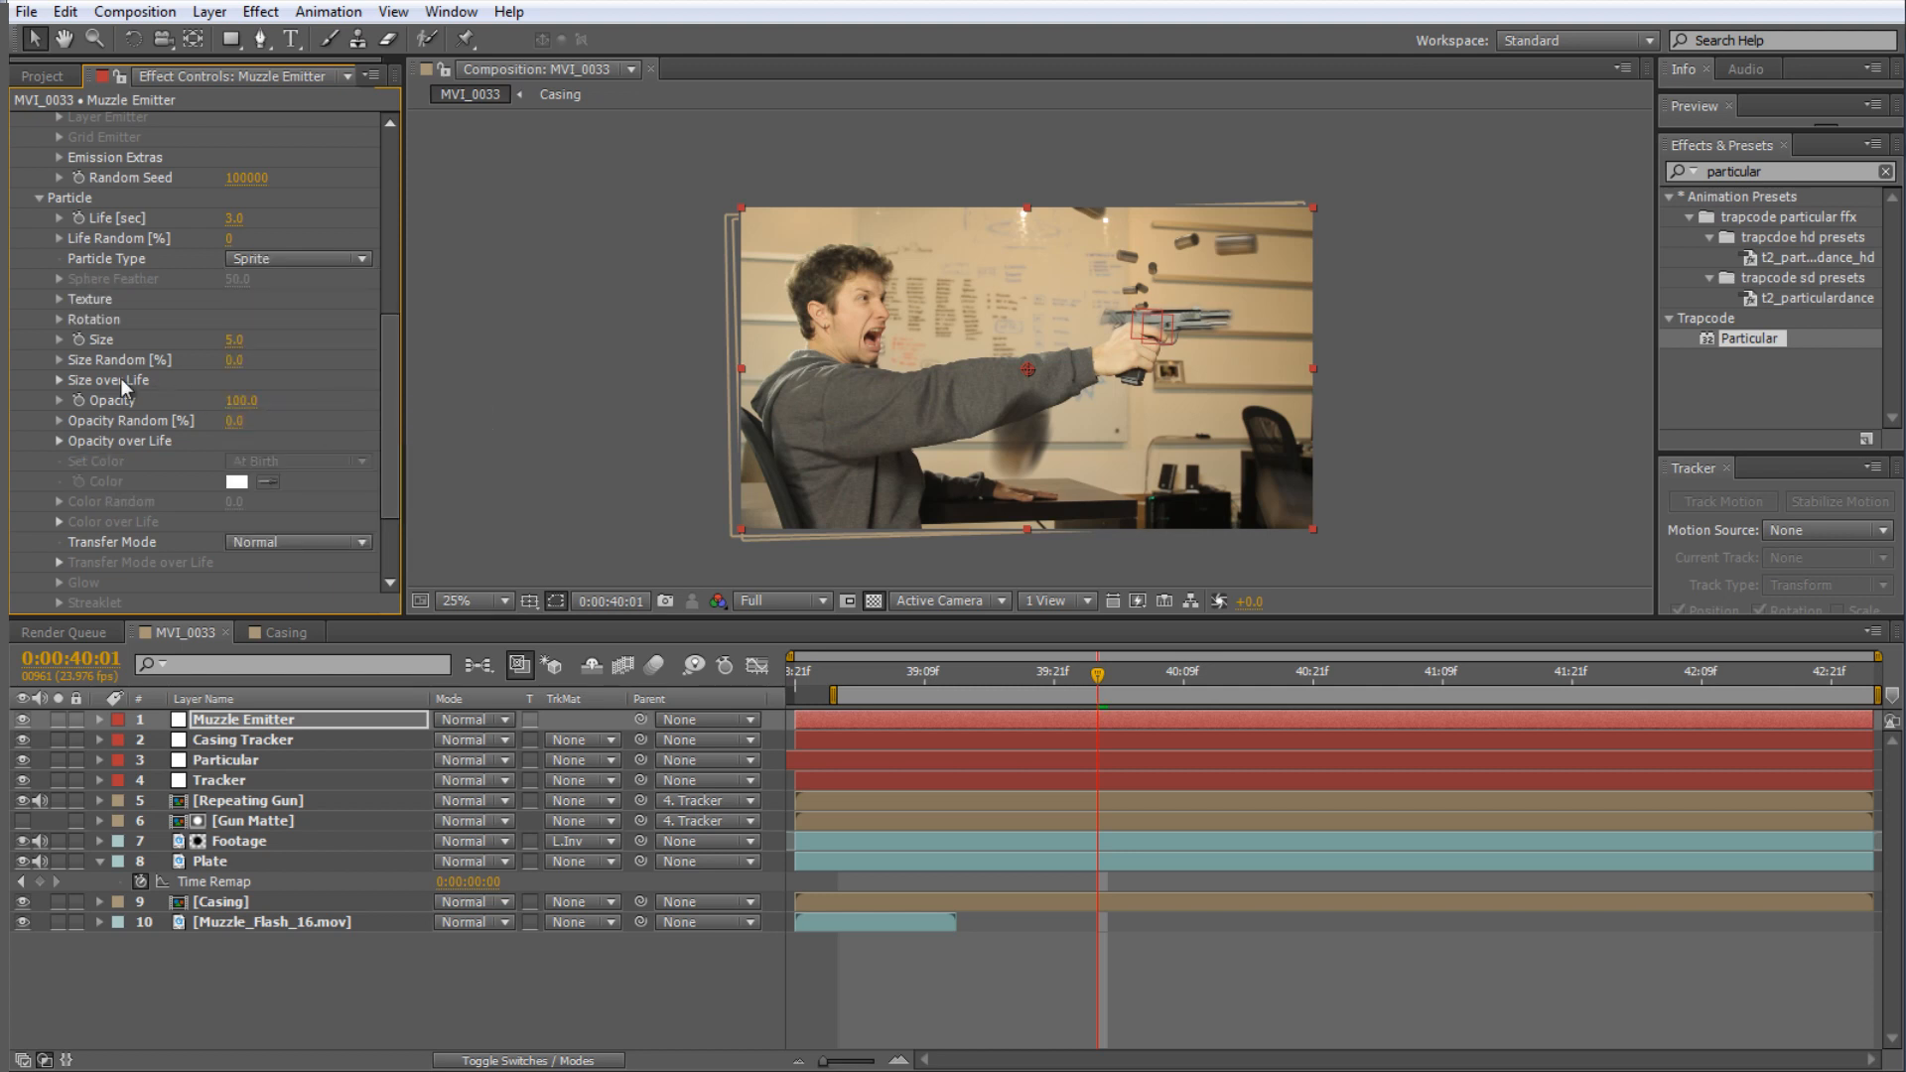
- Use the Muzzle_Flash_16.mov layer as the sprite texture, with Time Sampling set to Start at Birth - Play Once
left_click(57, 299)
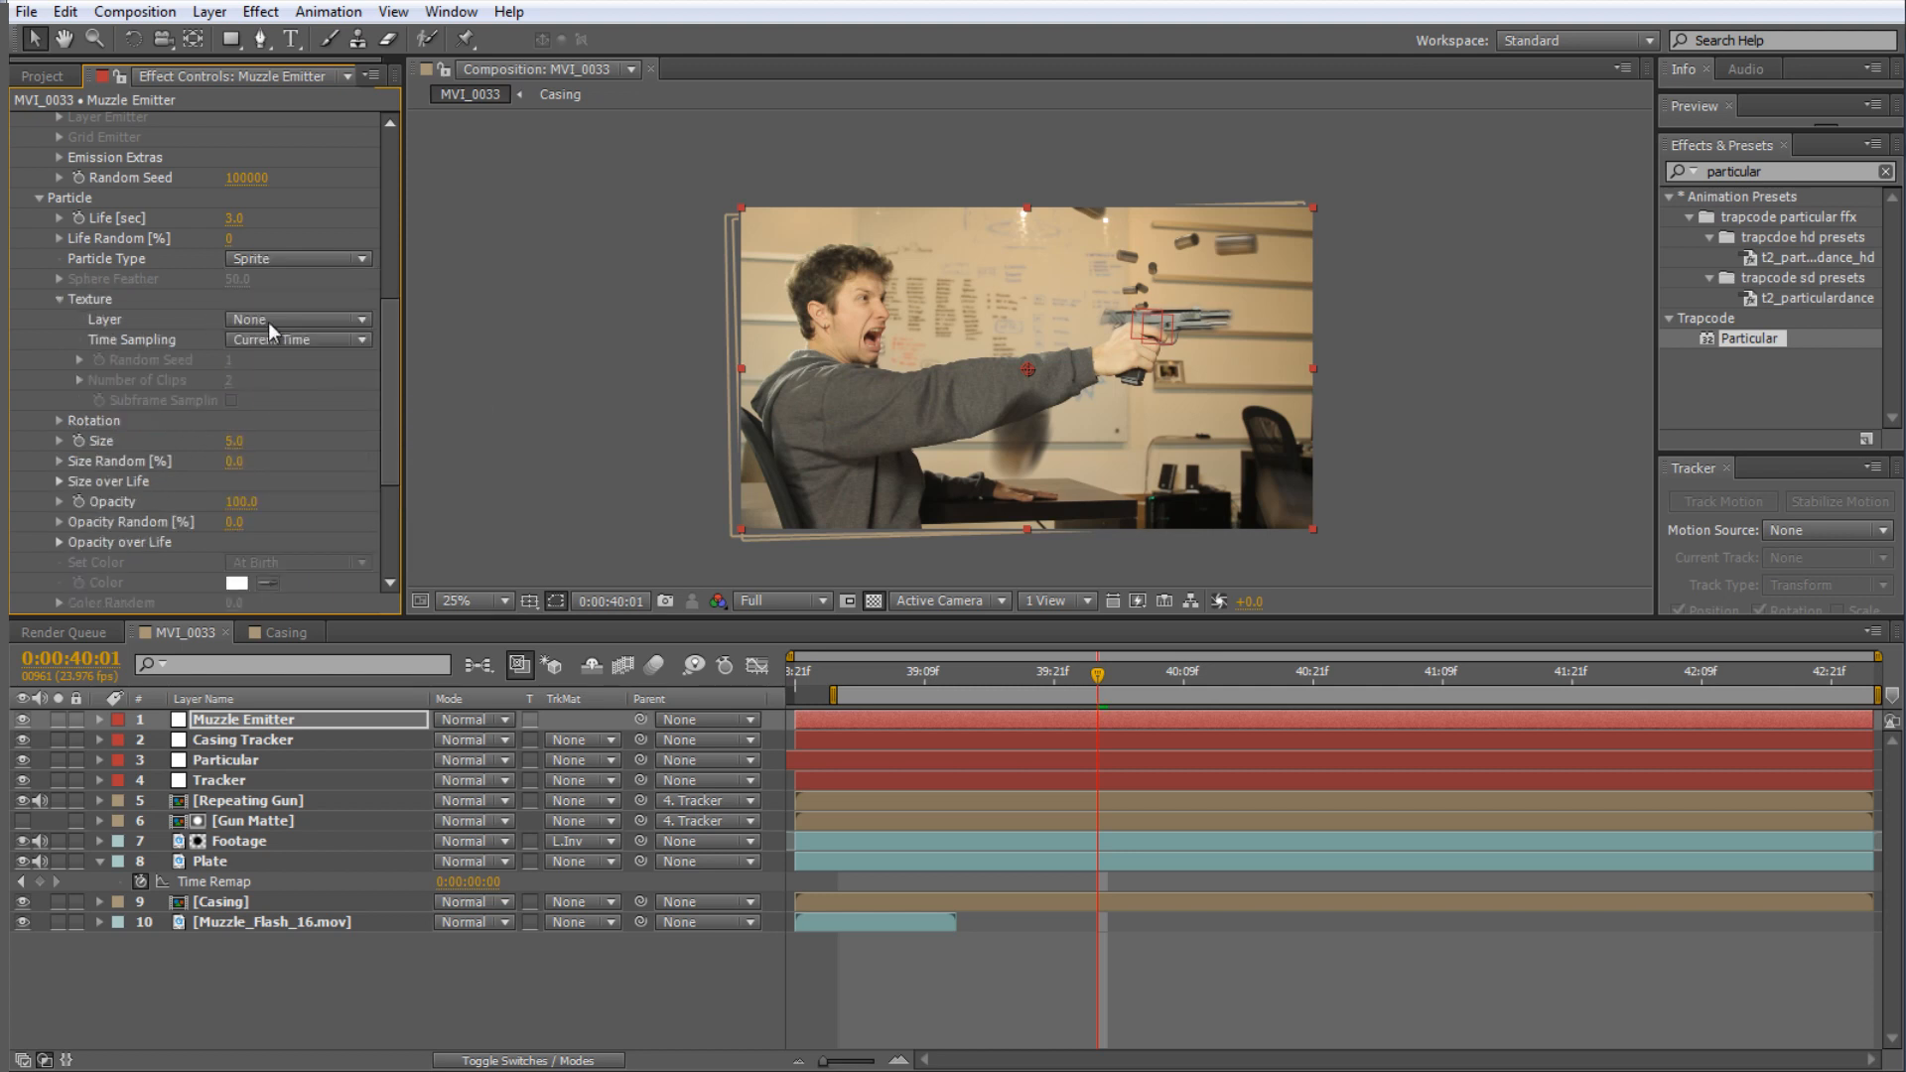
left_click(268, 320)
left_click(312, 616)
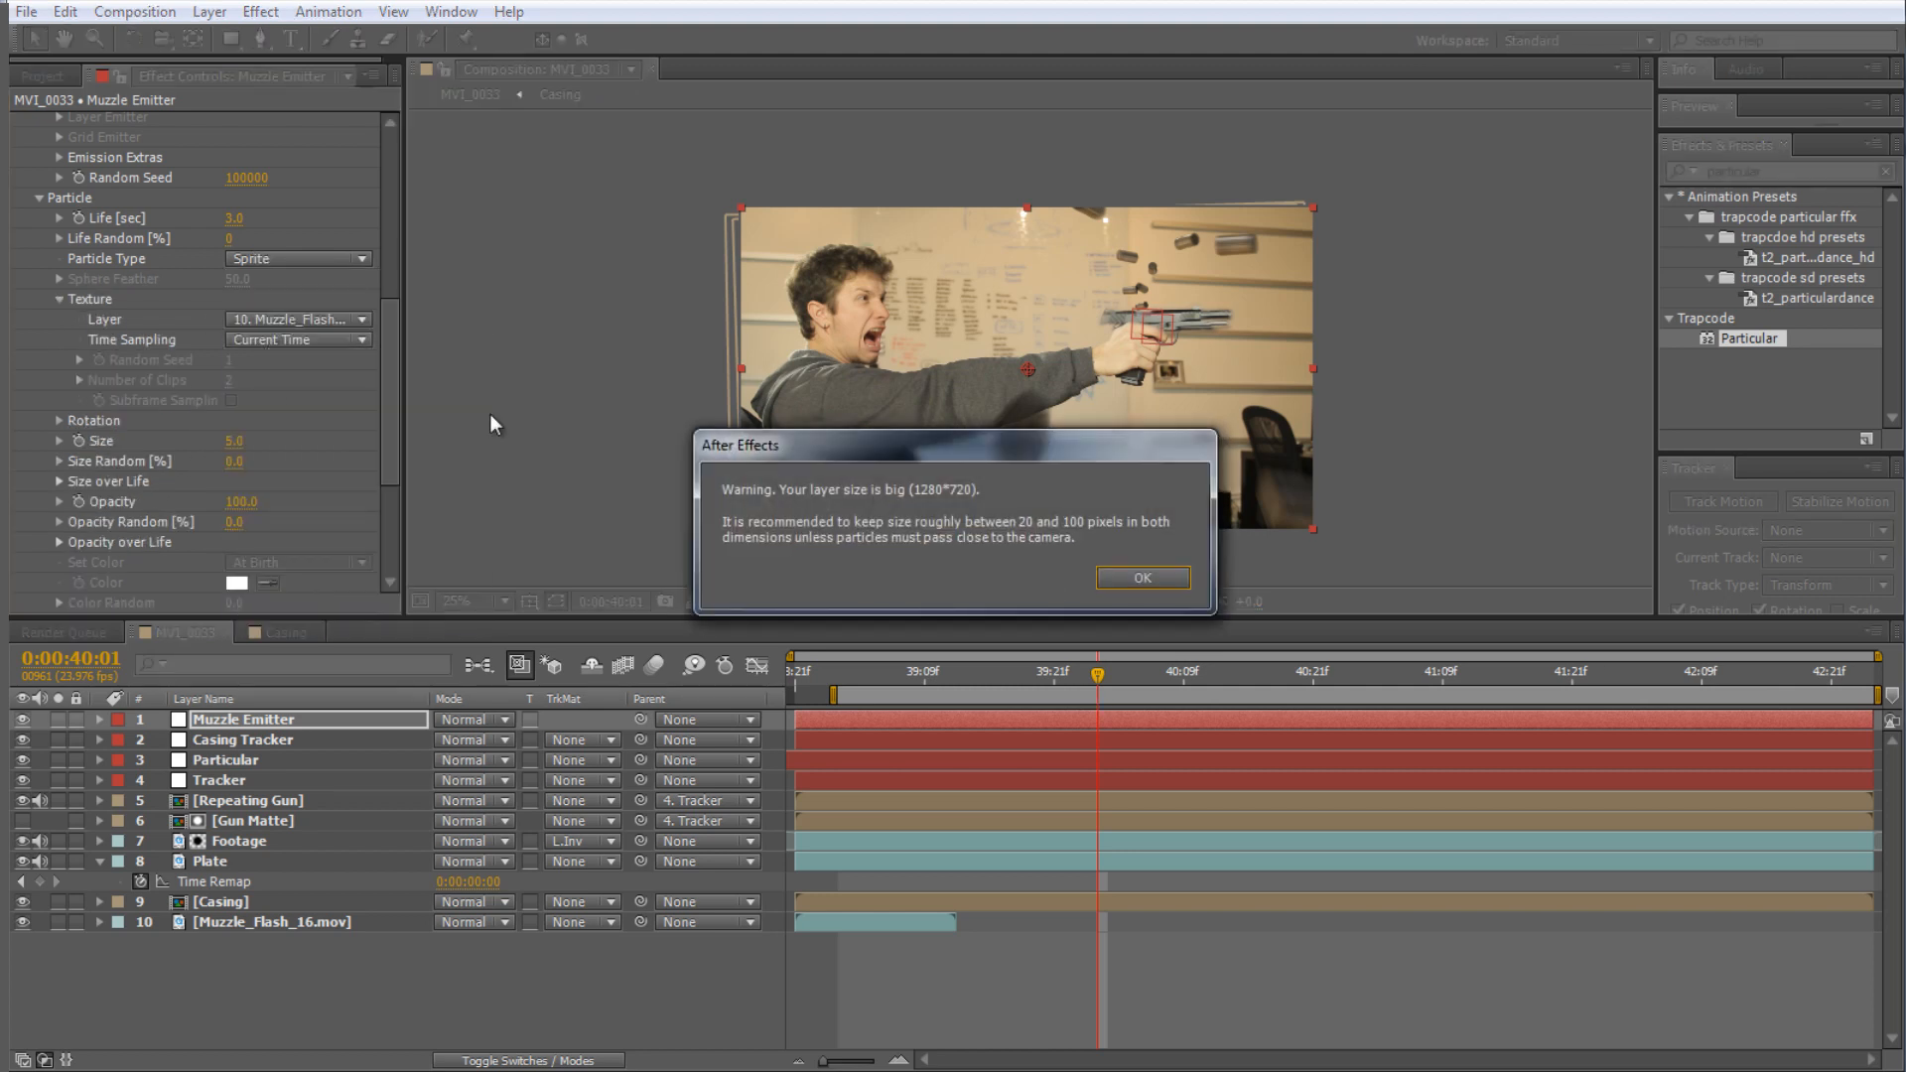
left_click(1142, 579)
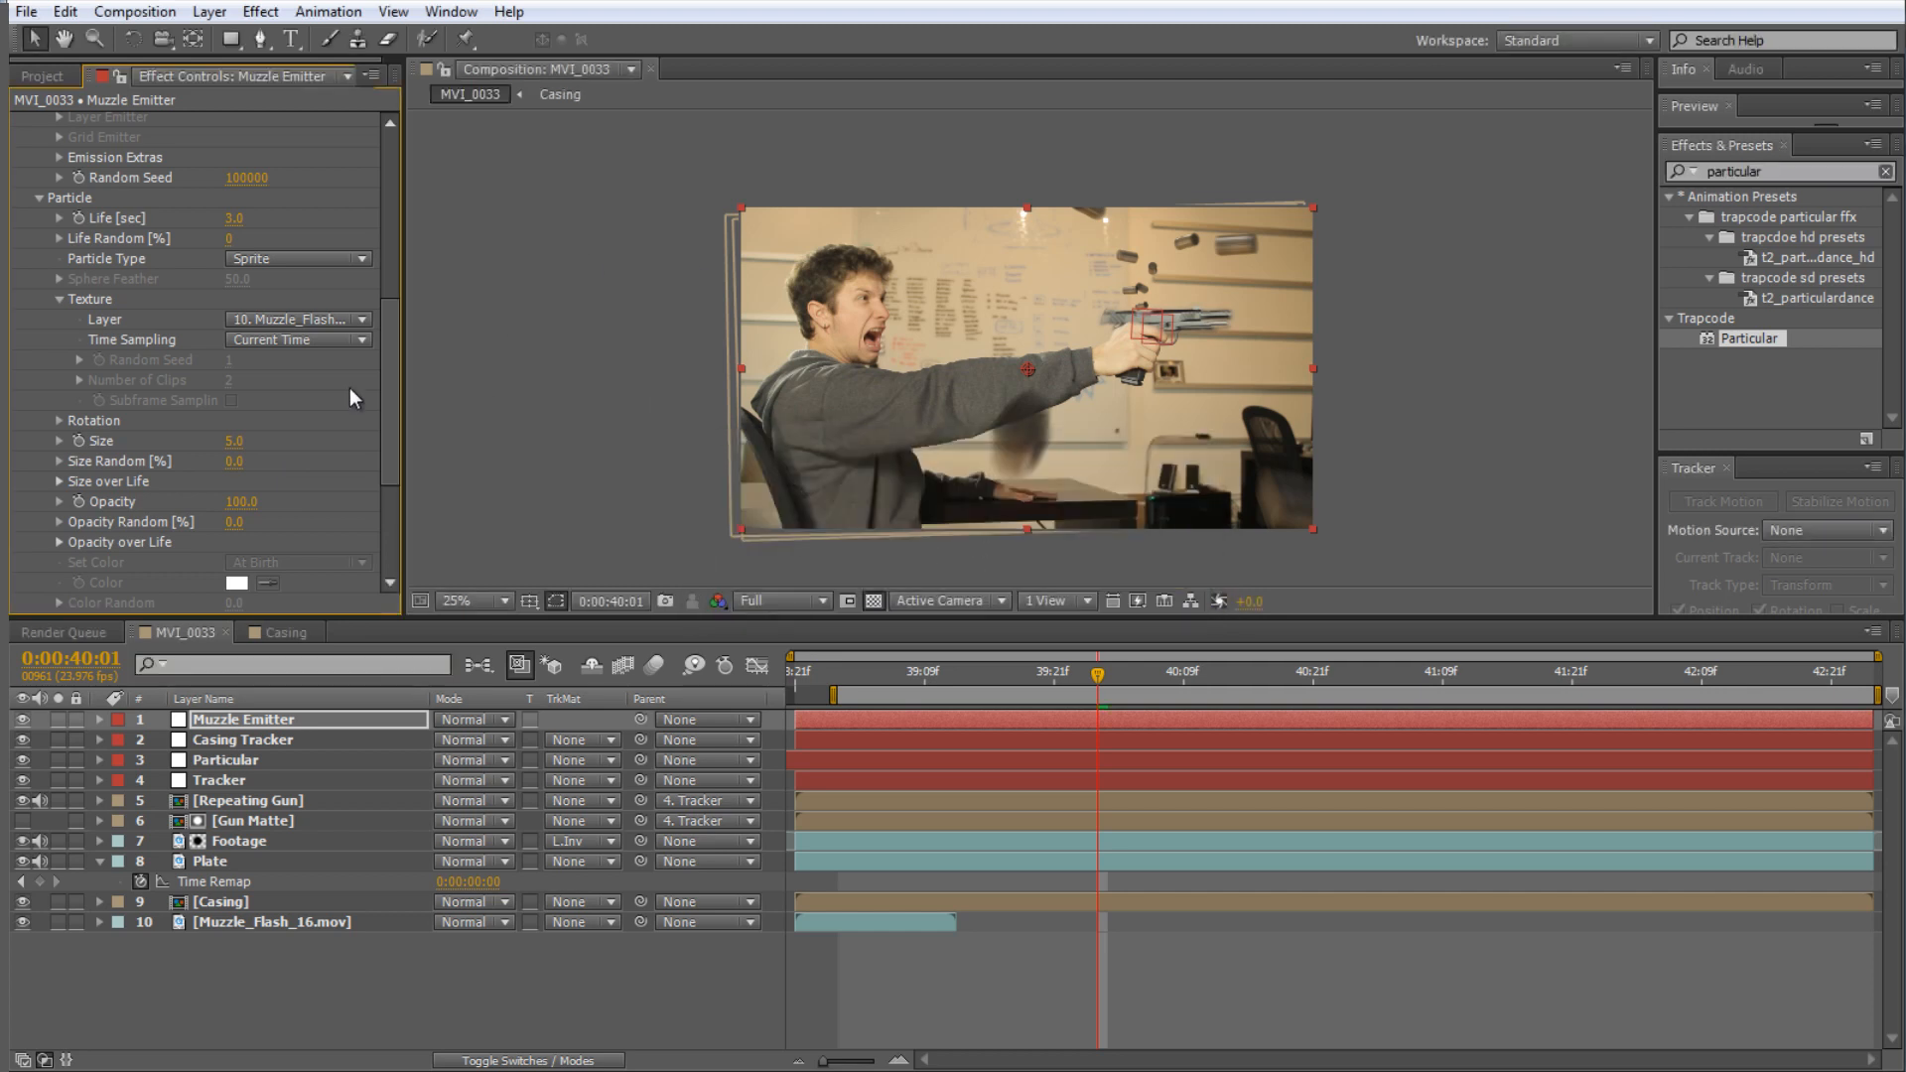
left_click(296, 344)
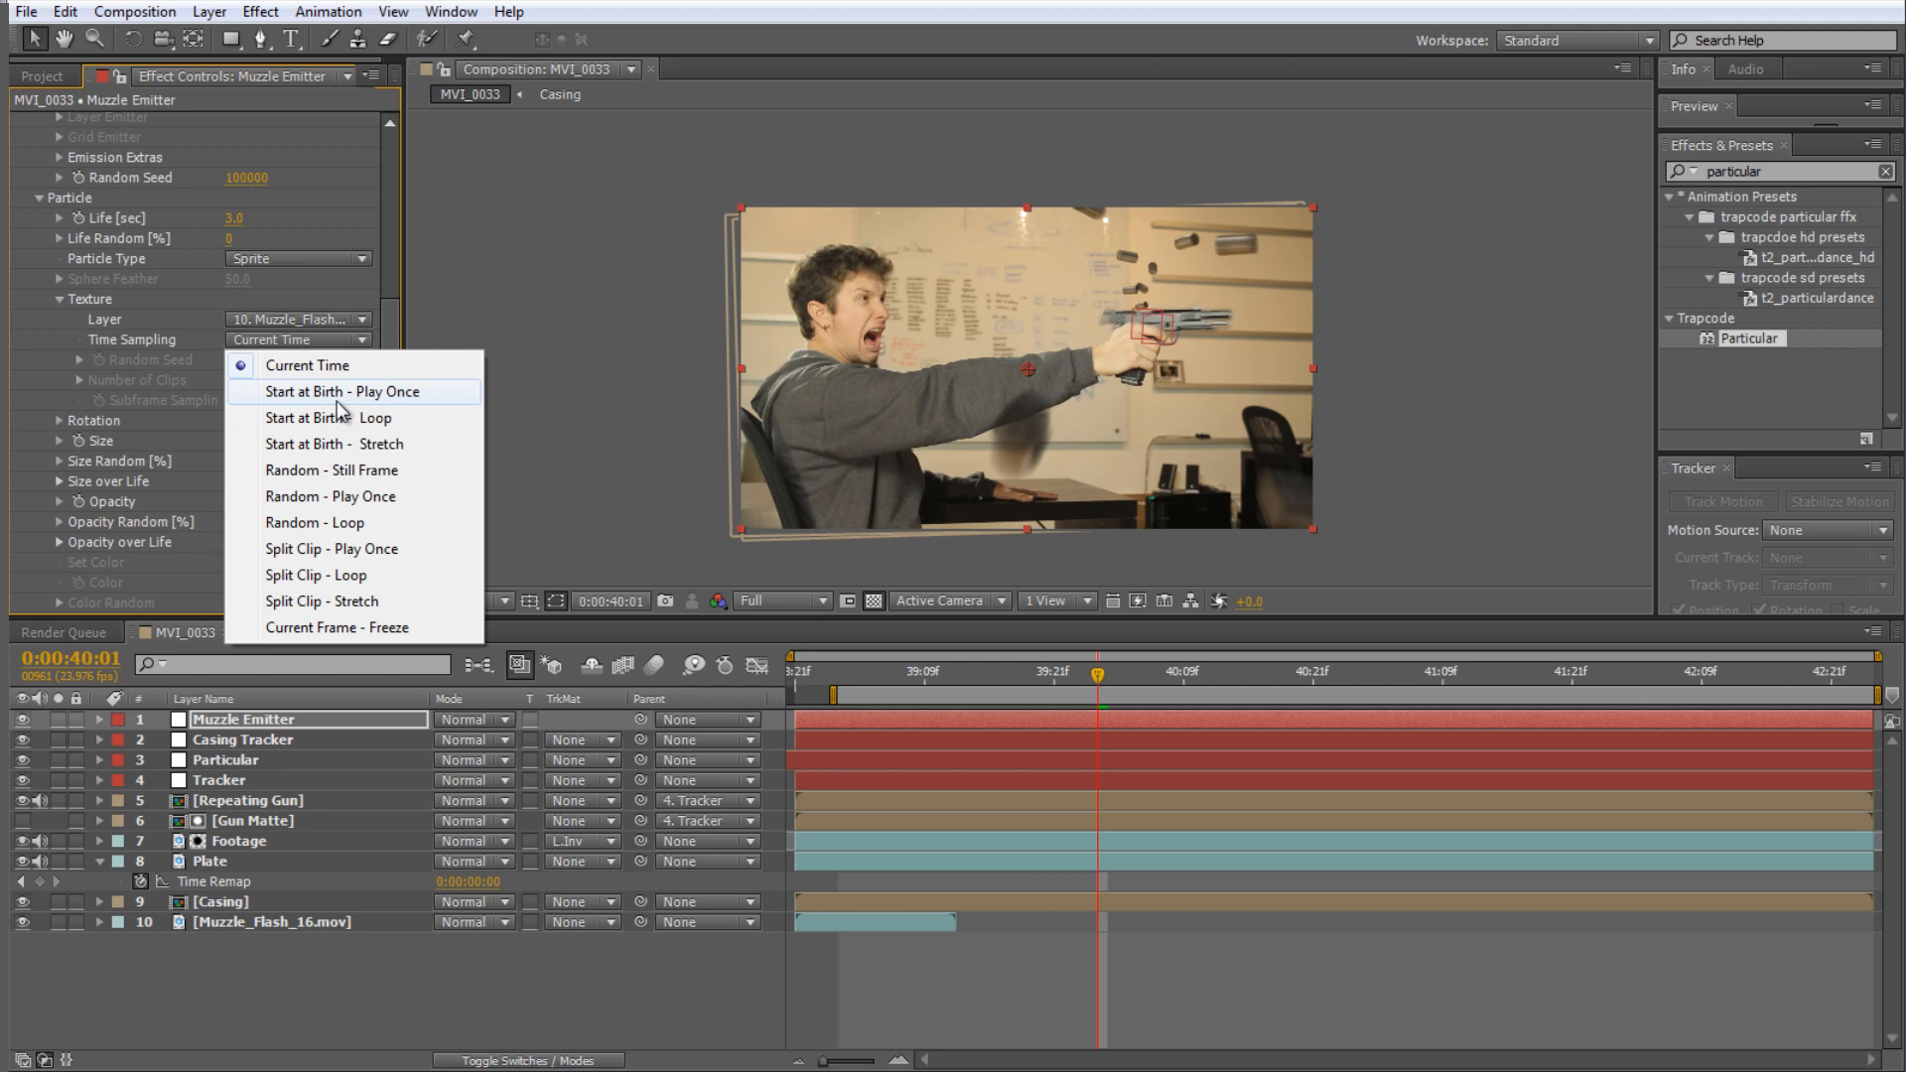
left_click(337, 395)
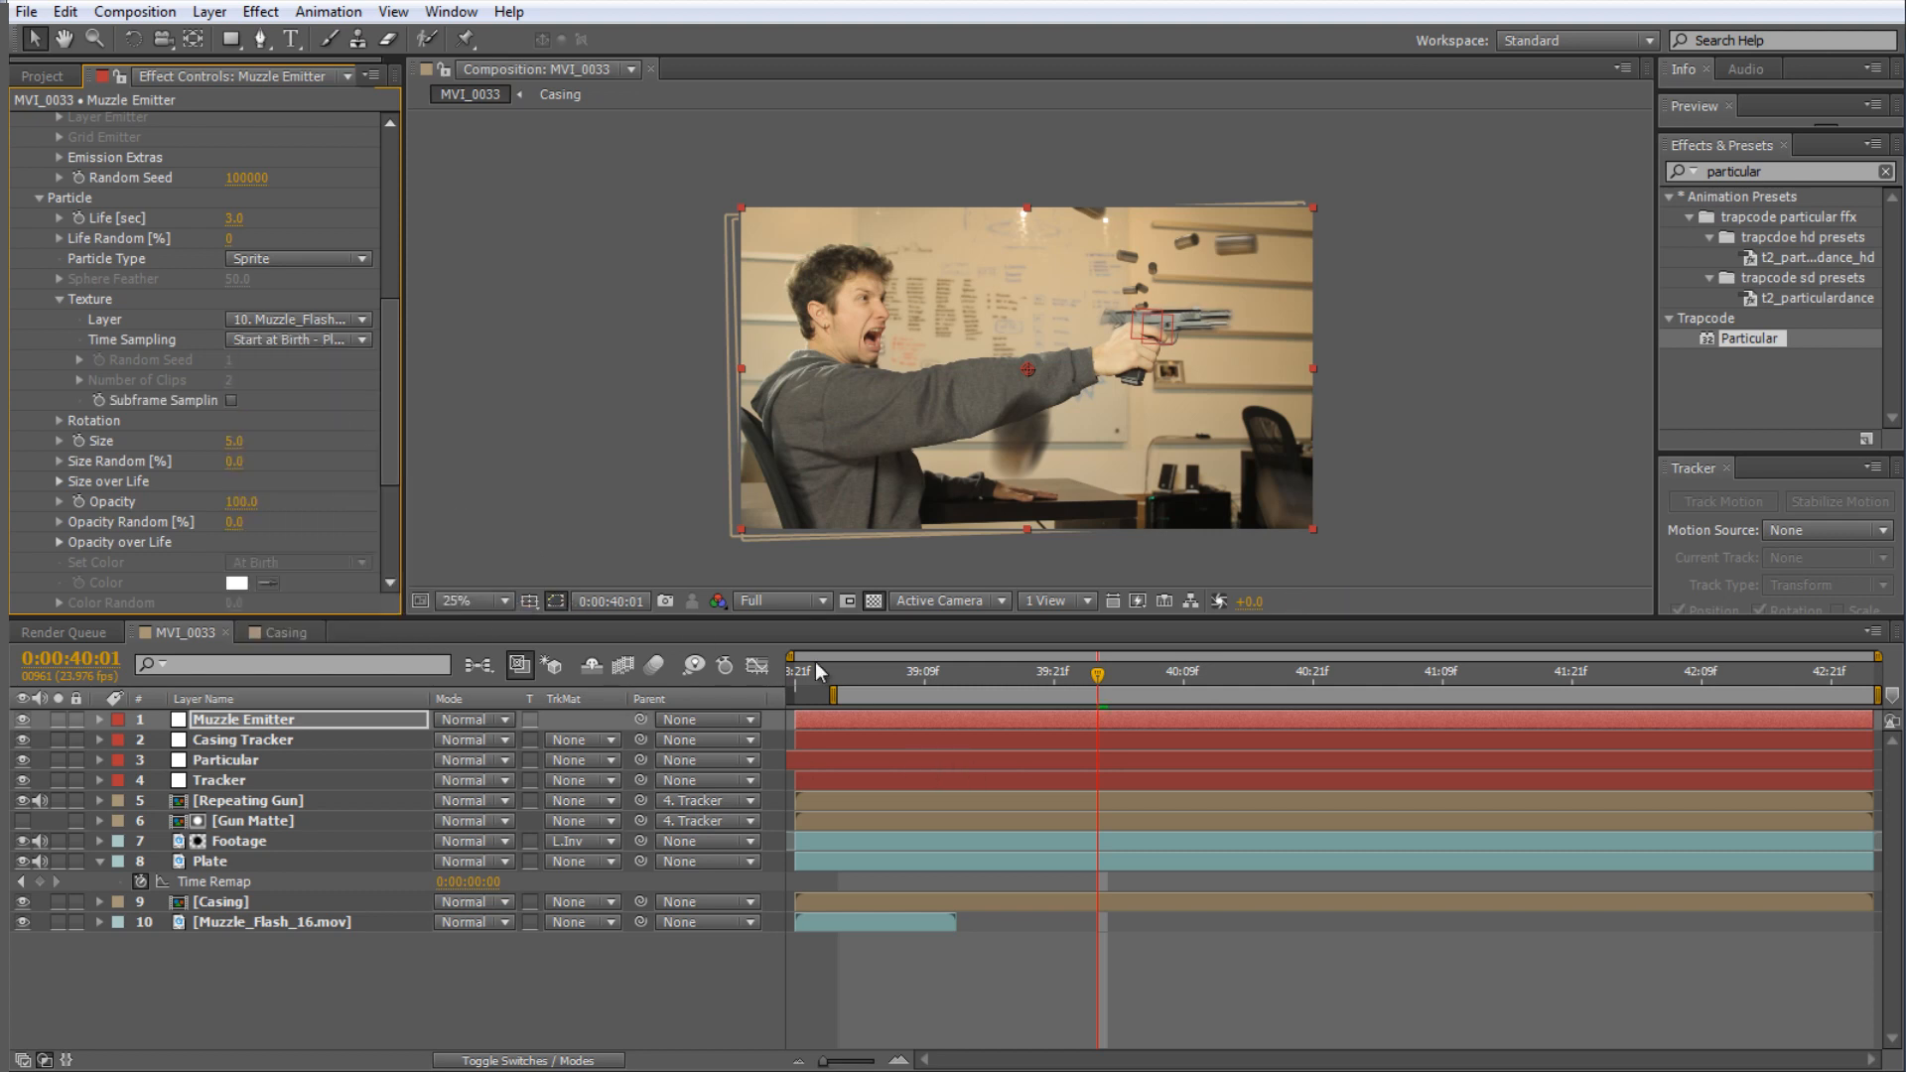
- Set the particle Size to 931 at 0:00:40:01 and shift the Muzzle Emitter layer horizontally toward the gun
left_click_drag(1099, 681, 1110, 681)
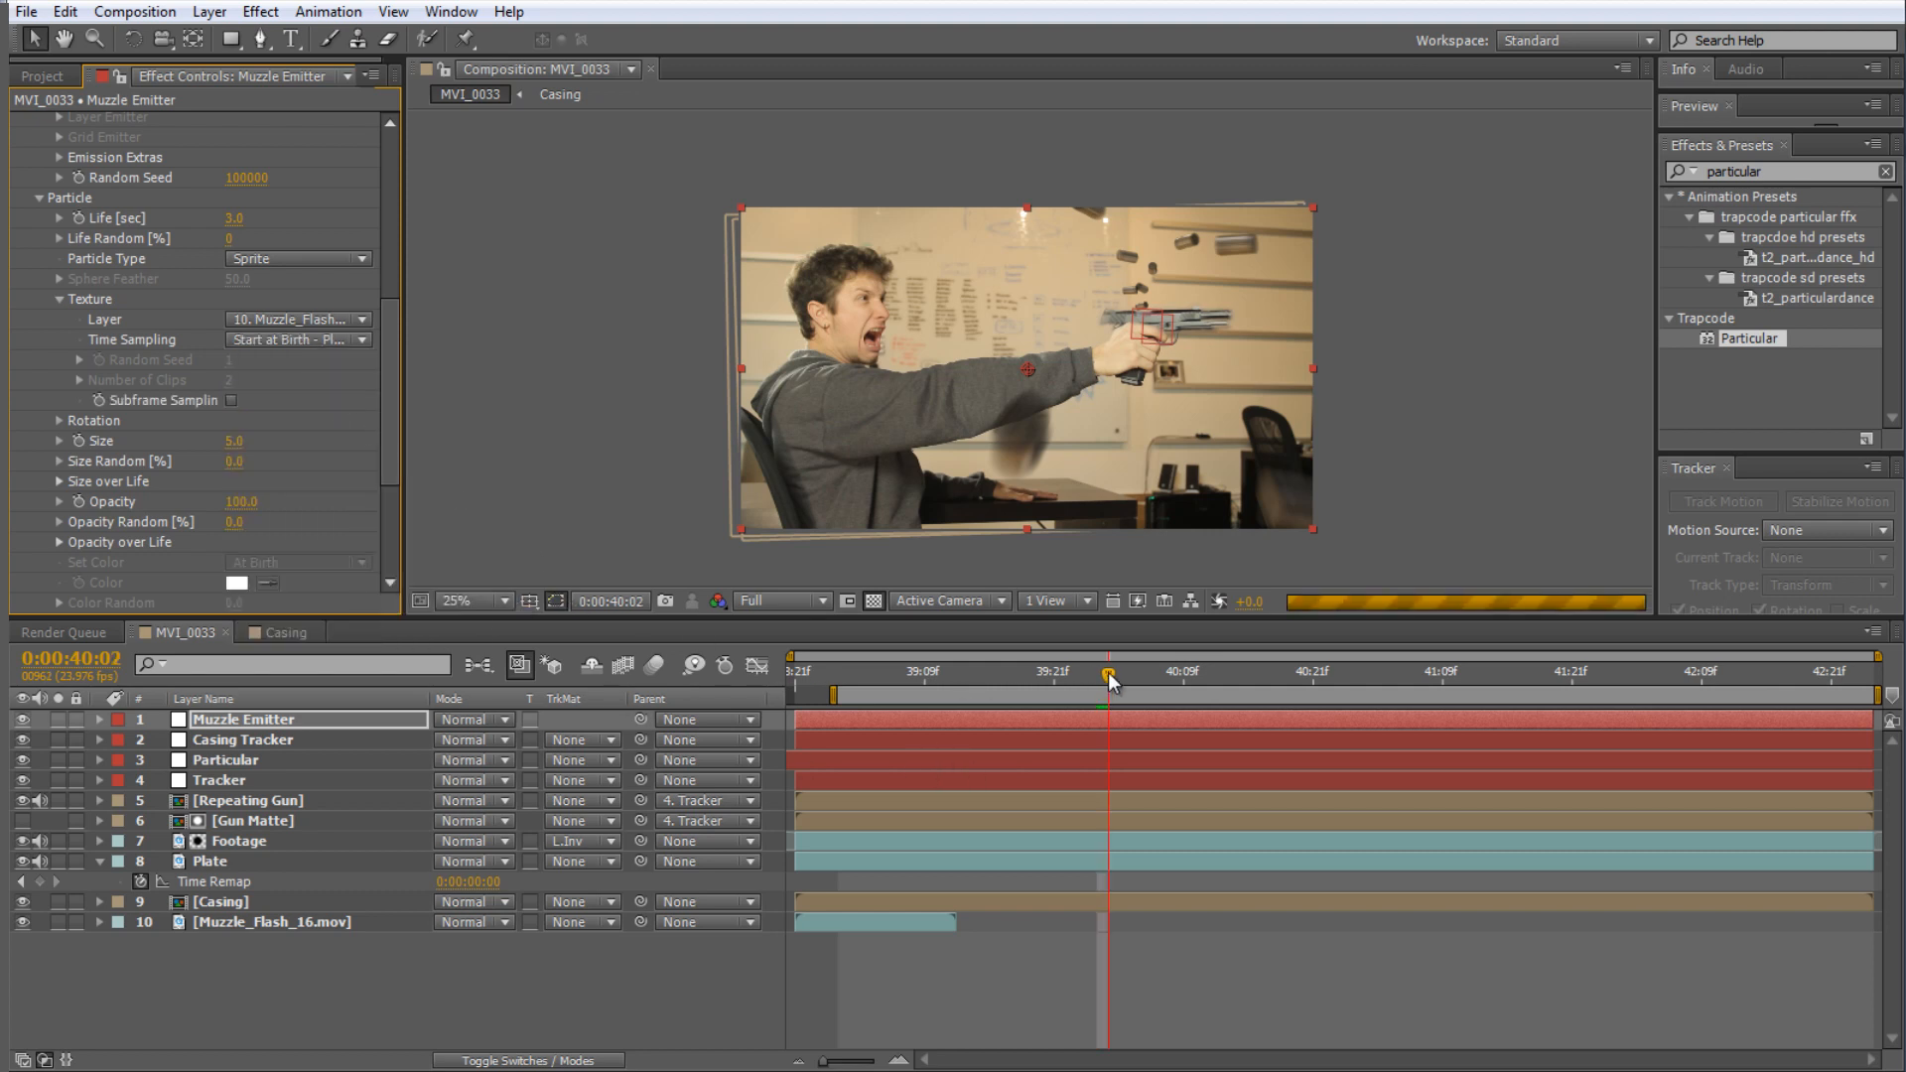
key("Page_Up")
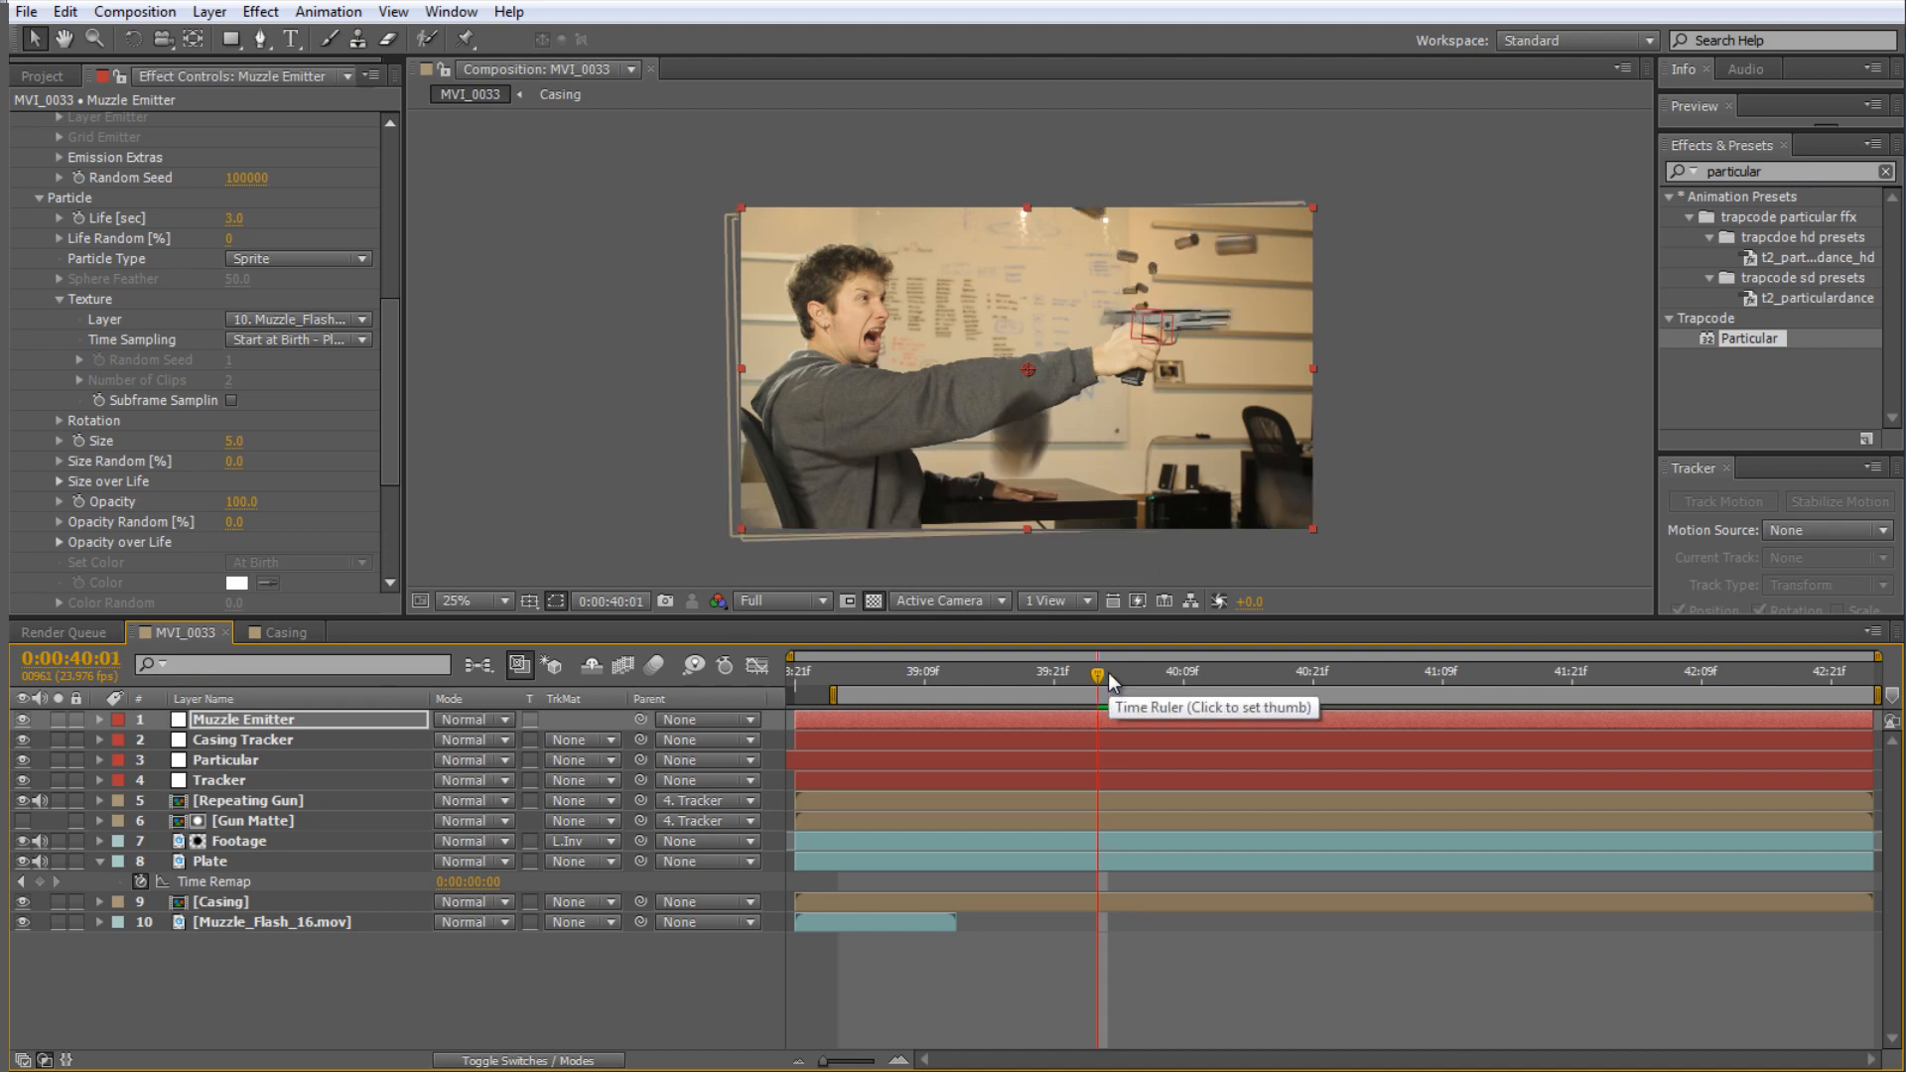
scroll(191, 462, "down", 3)
left_click_drag(244, 280, 1390, 325)
left_click_drag(926, 383, 1017, 374)
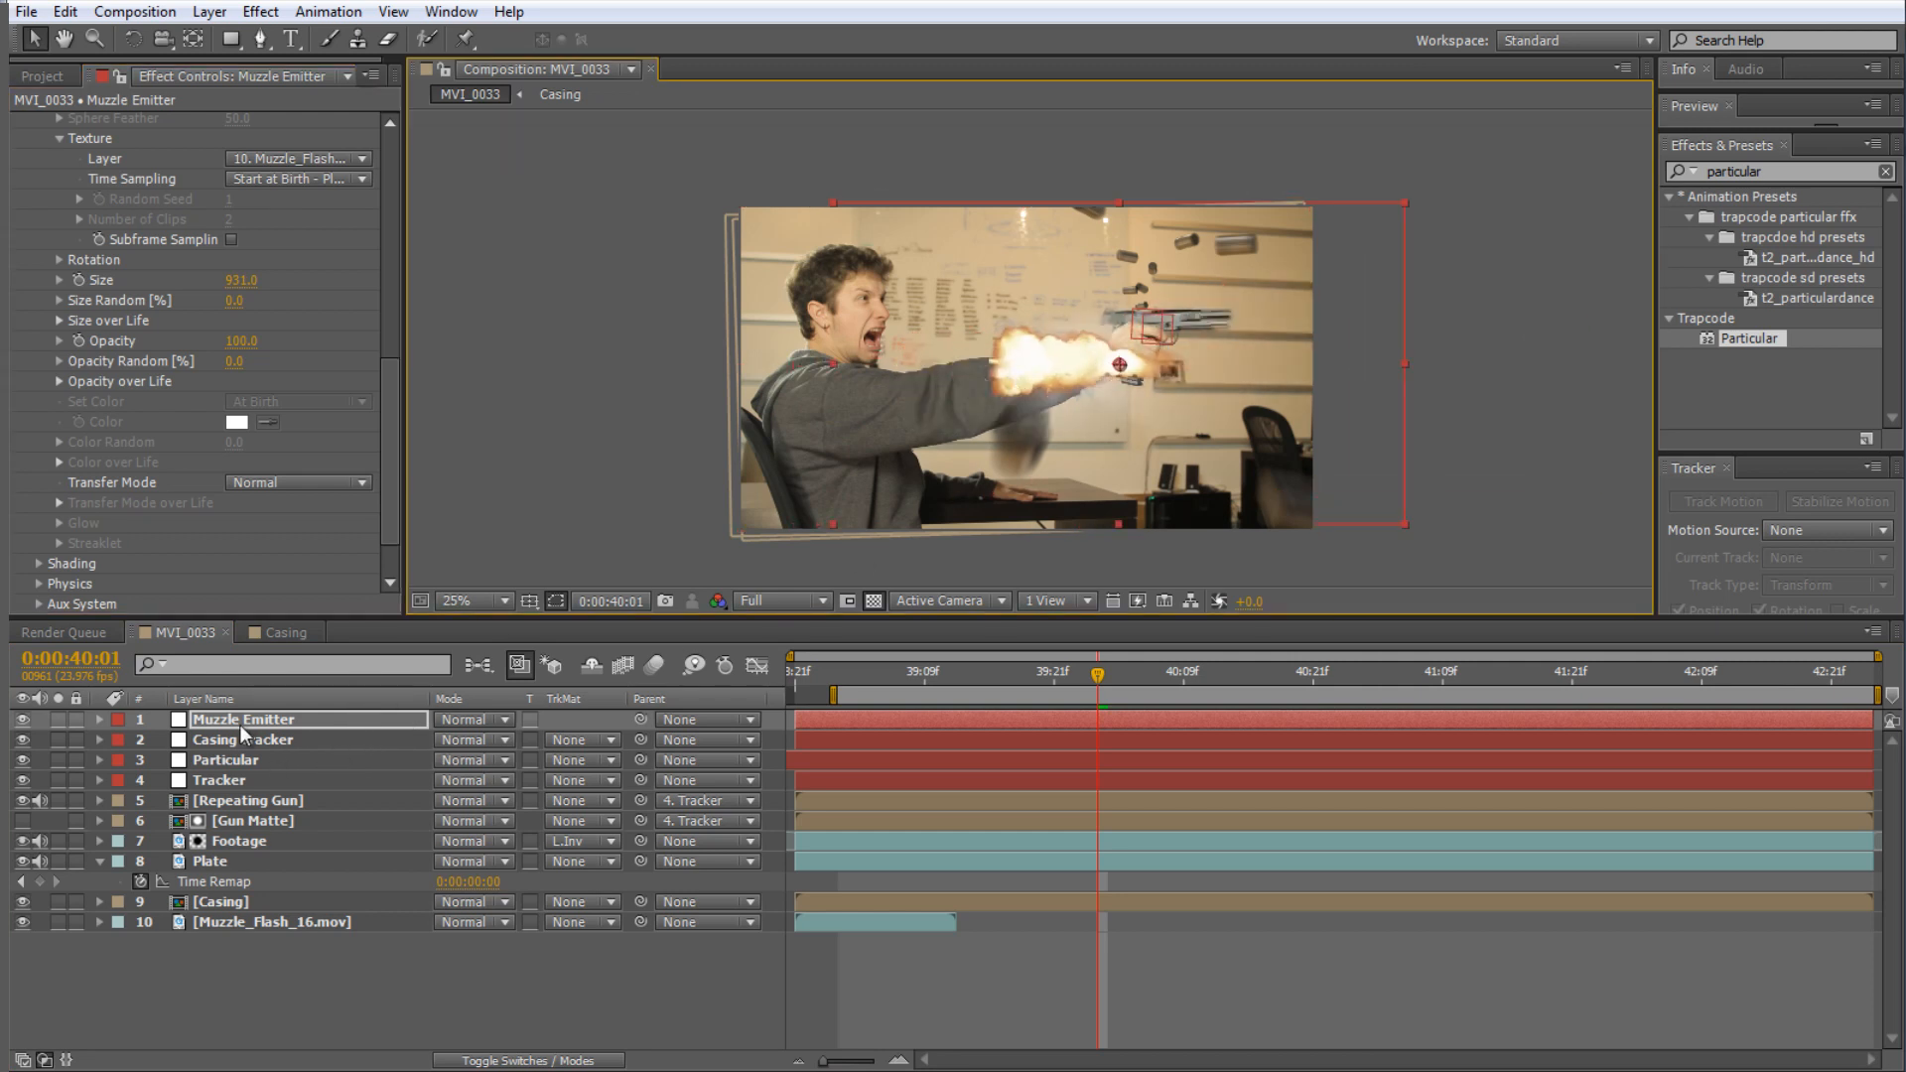
- Duplicate the Tracker layer, rename the copy as Muzzle Tracker and place it above all other layers
left_click(224, 778)
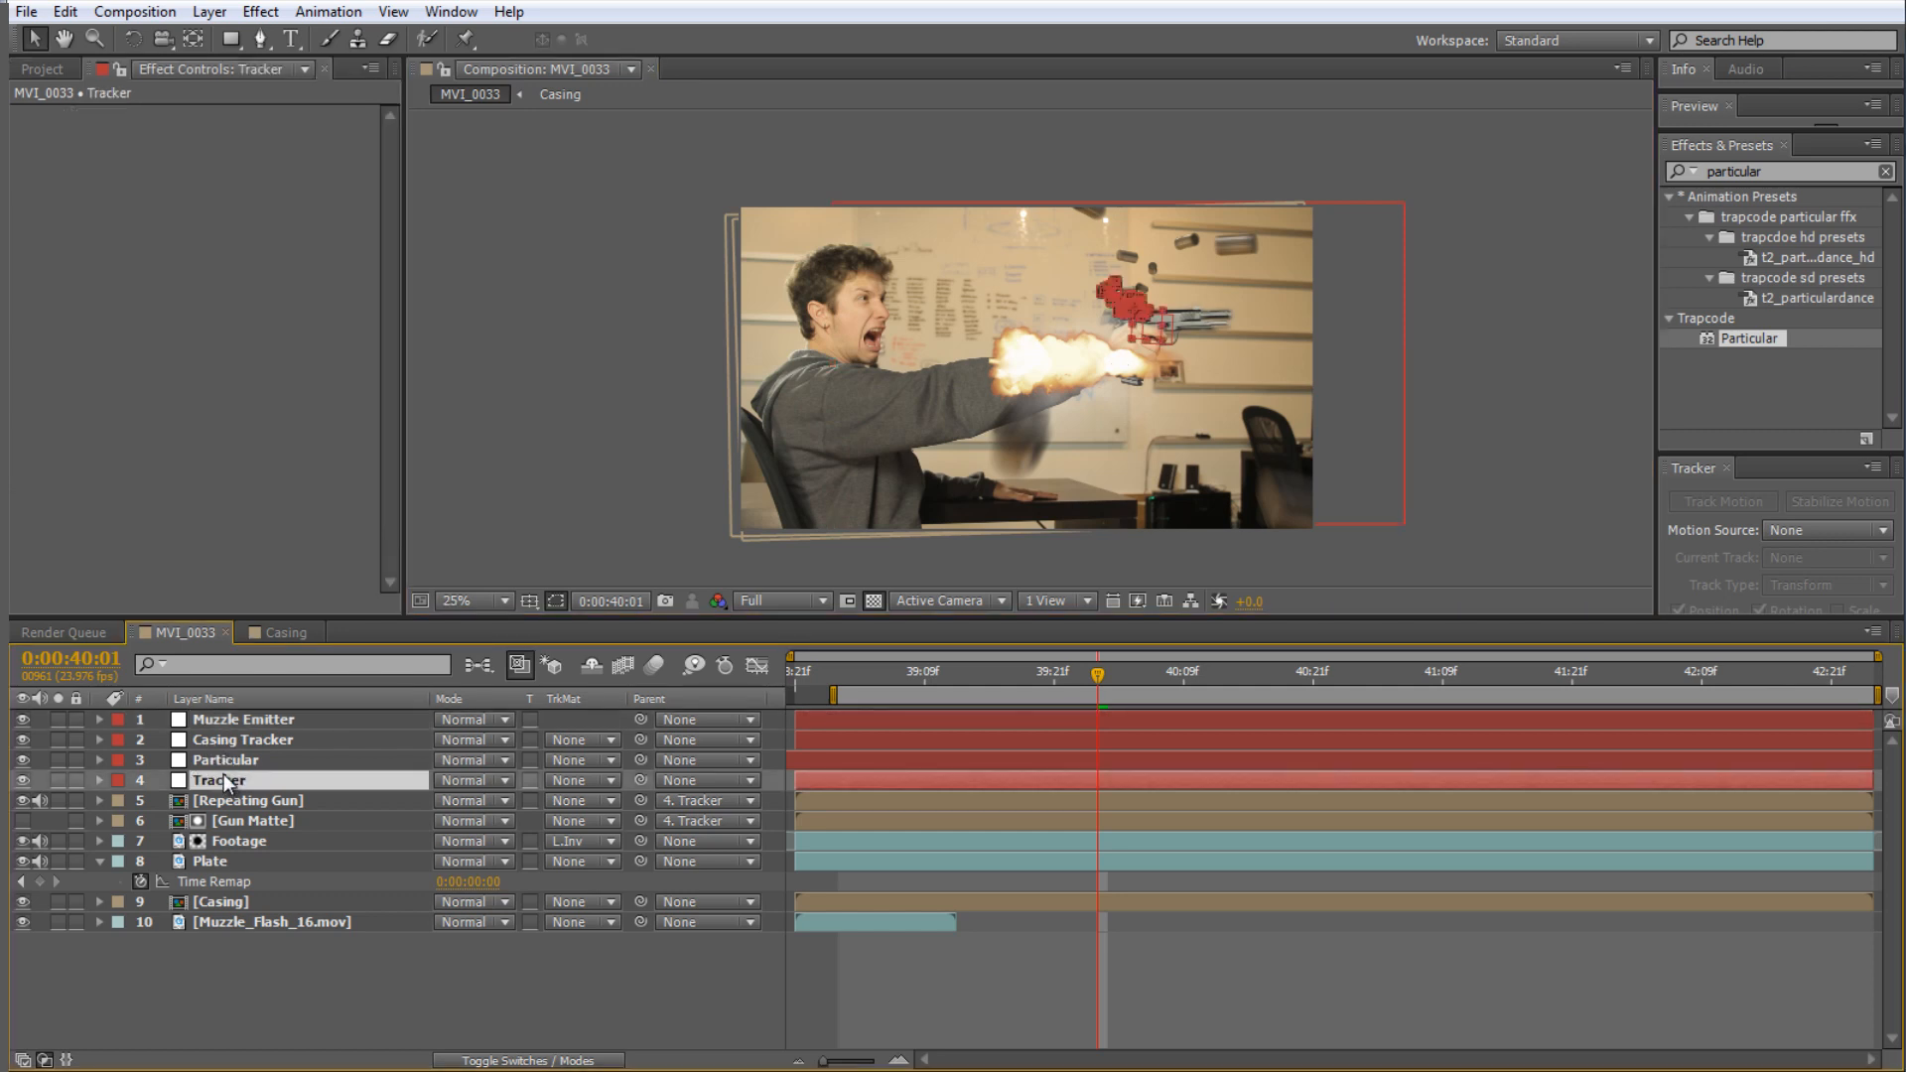
key("ctrl+d")
key("Return")
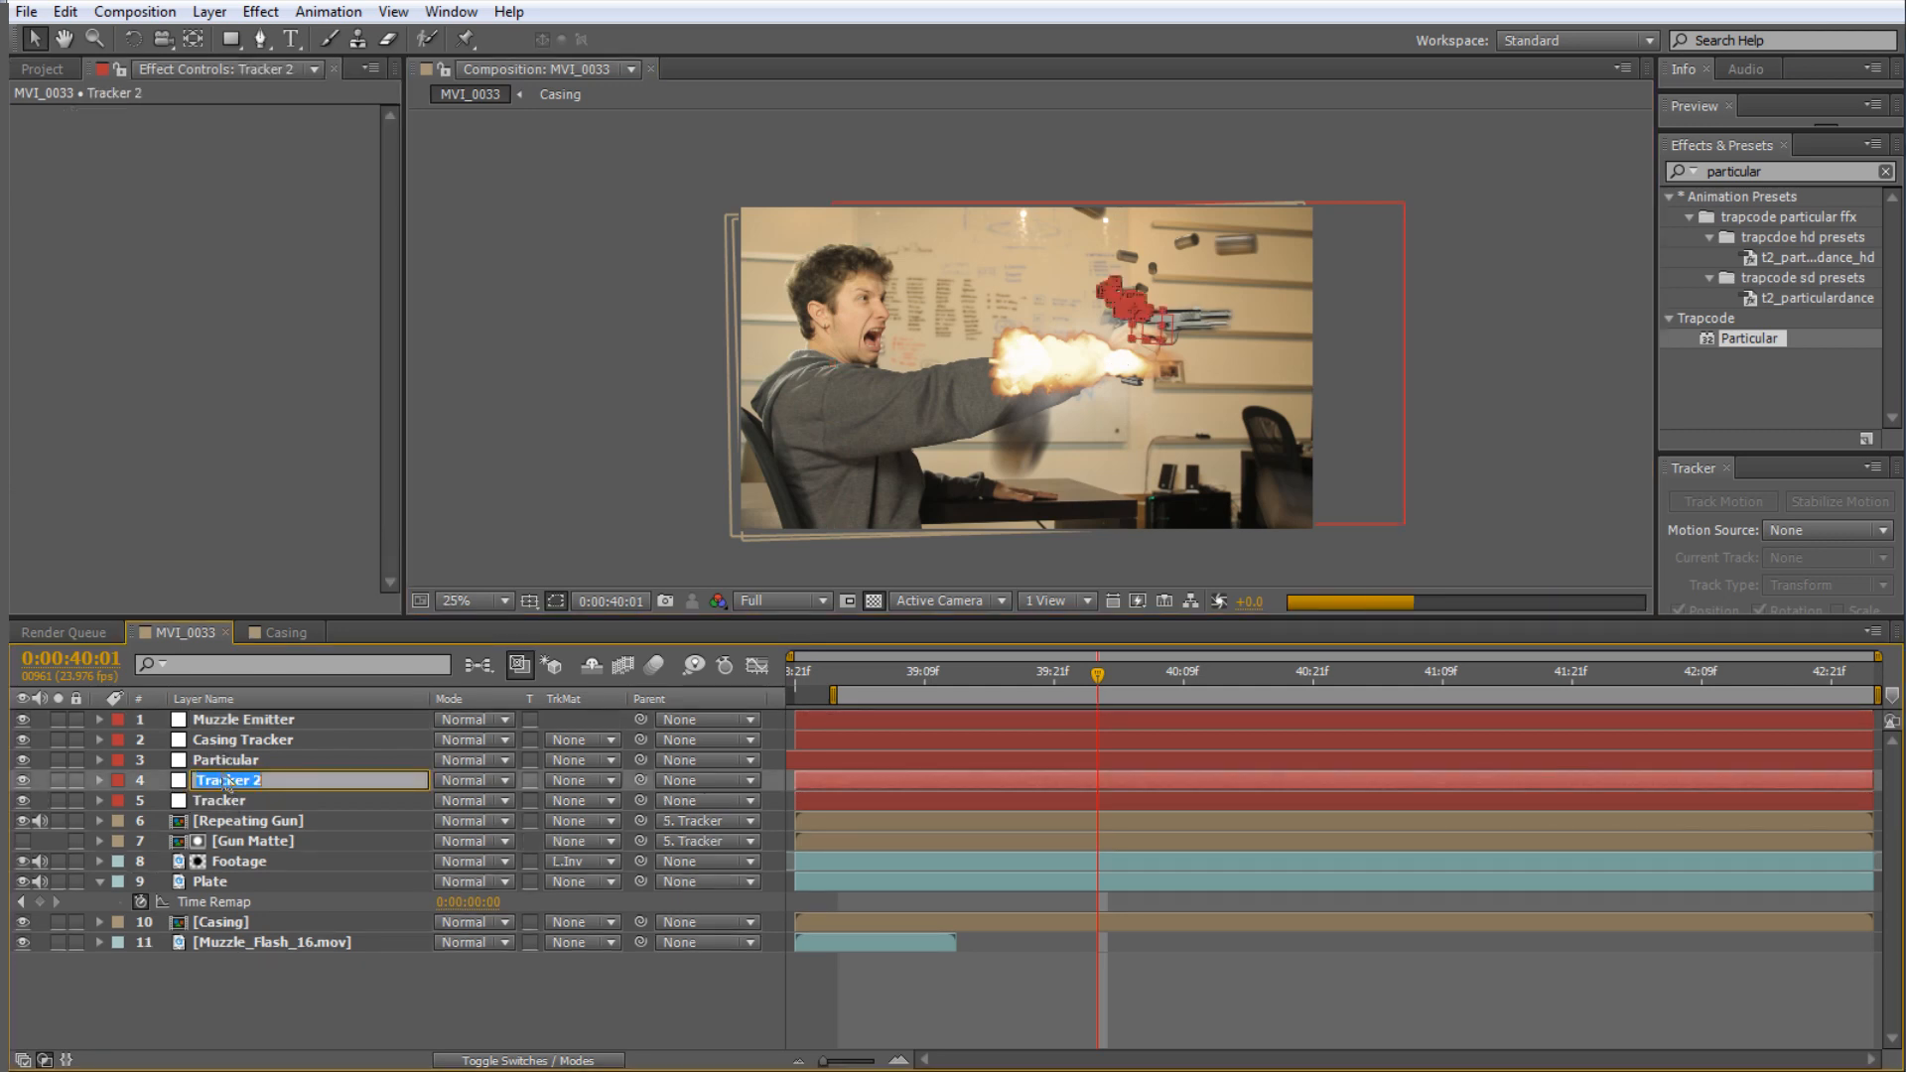
type("Muzzle Tracker")
key("Return")
left_click_drag(226, 790, 229, 711)
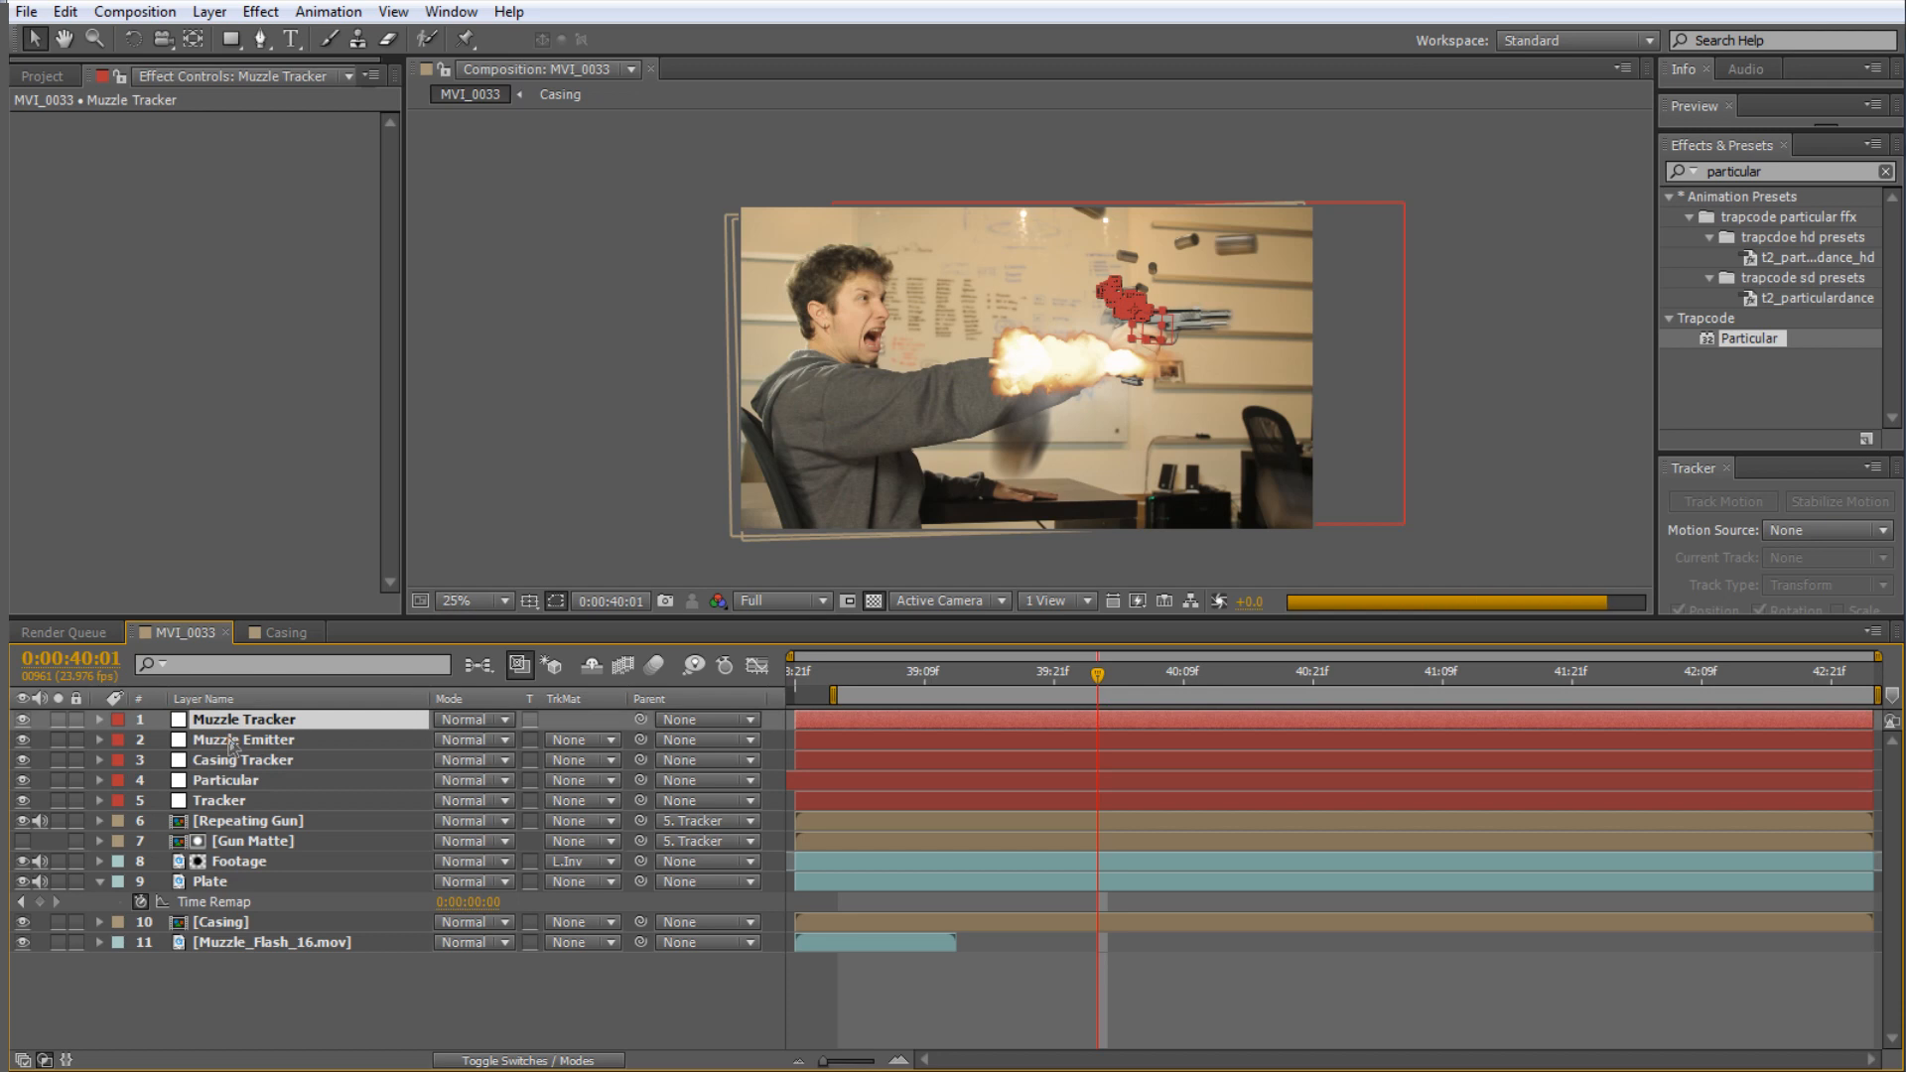
- Link the Muzzle Emitter's Particular Position XY to the Muzzle Tracker's Position with an expression
key("u")
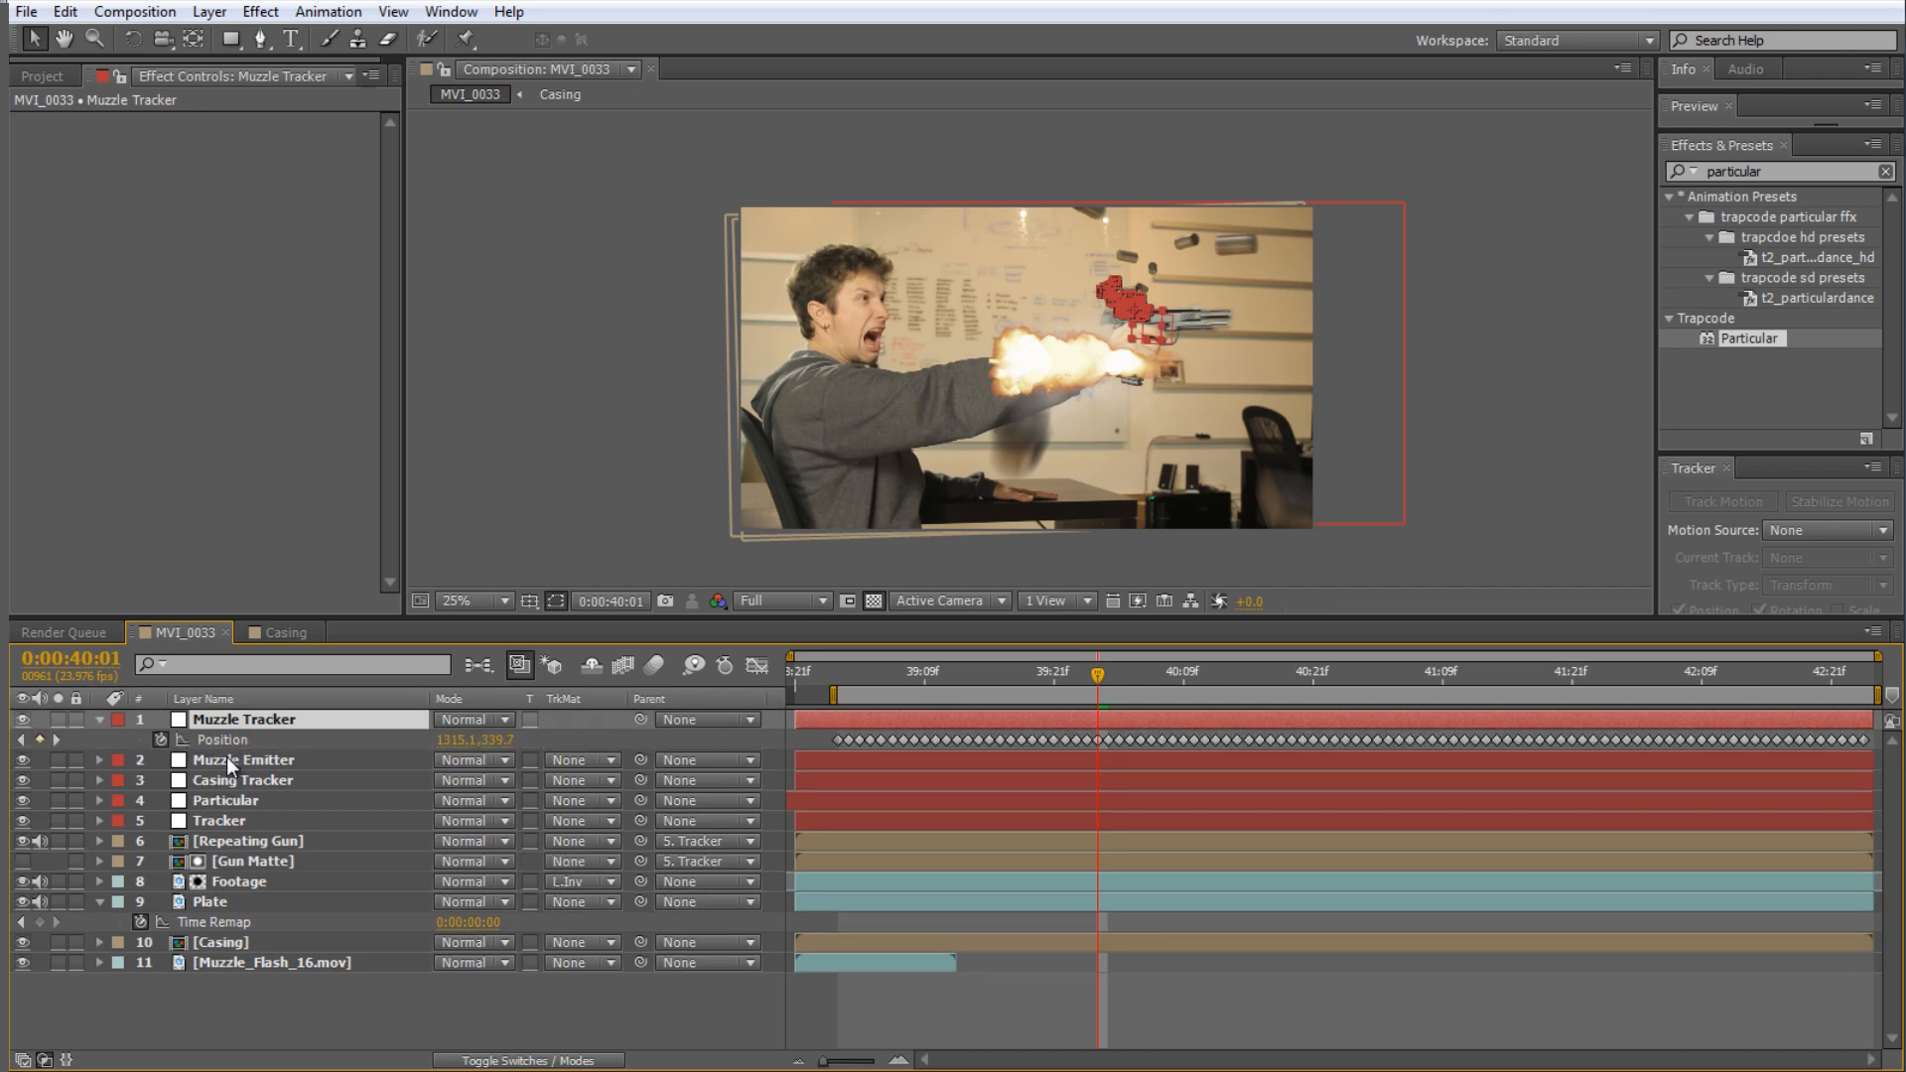
left_click(226, 757)
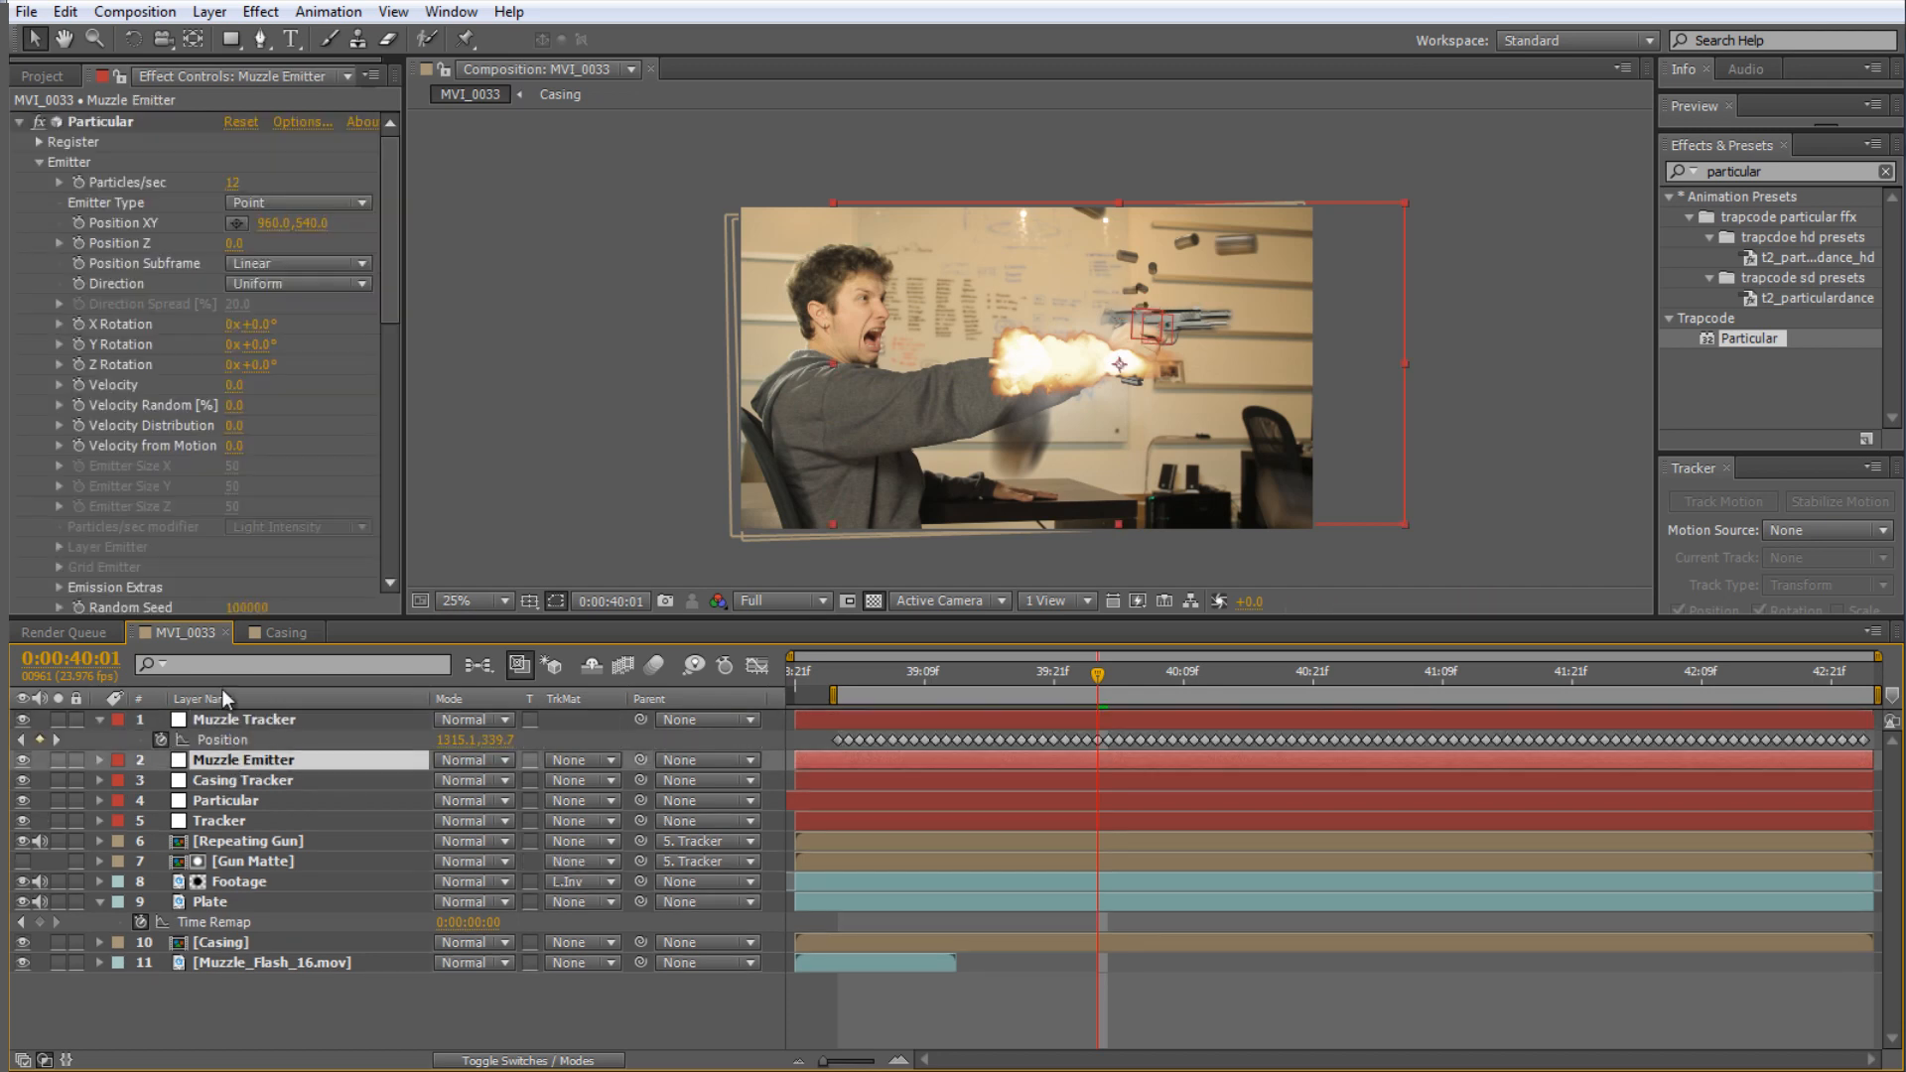
left_click(79, 224, "alt")
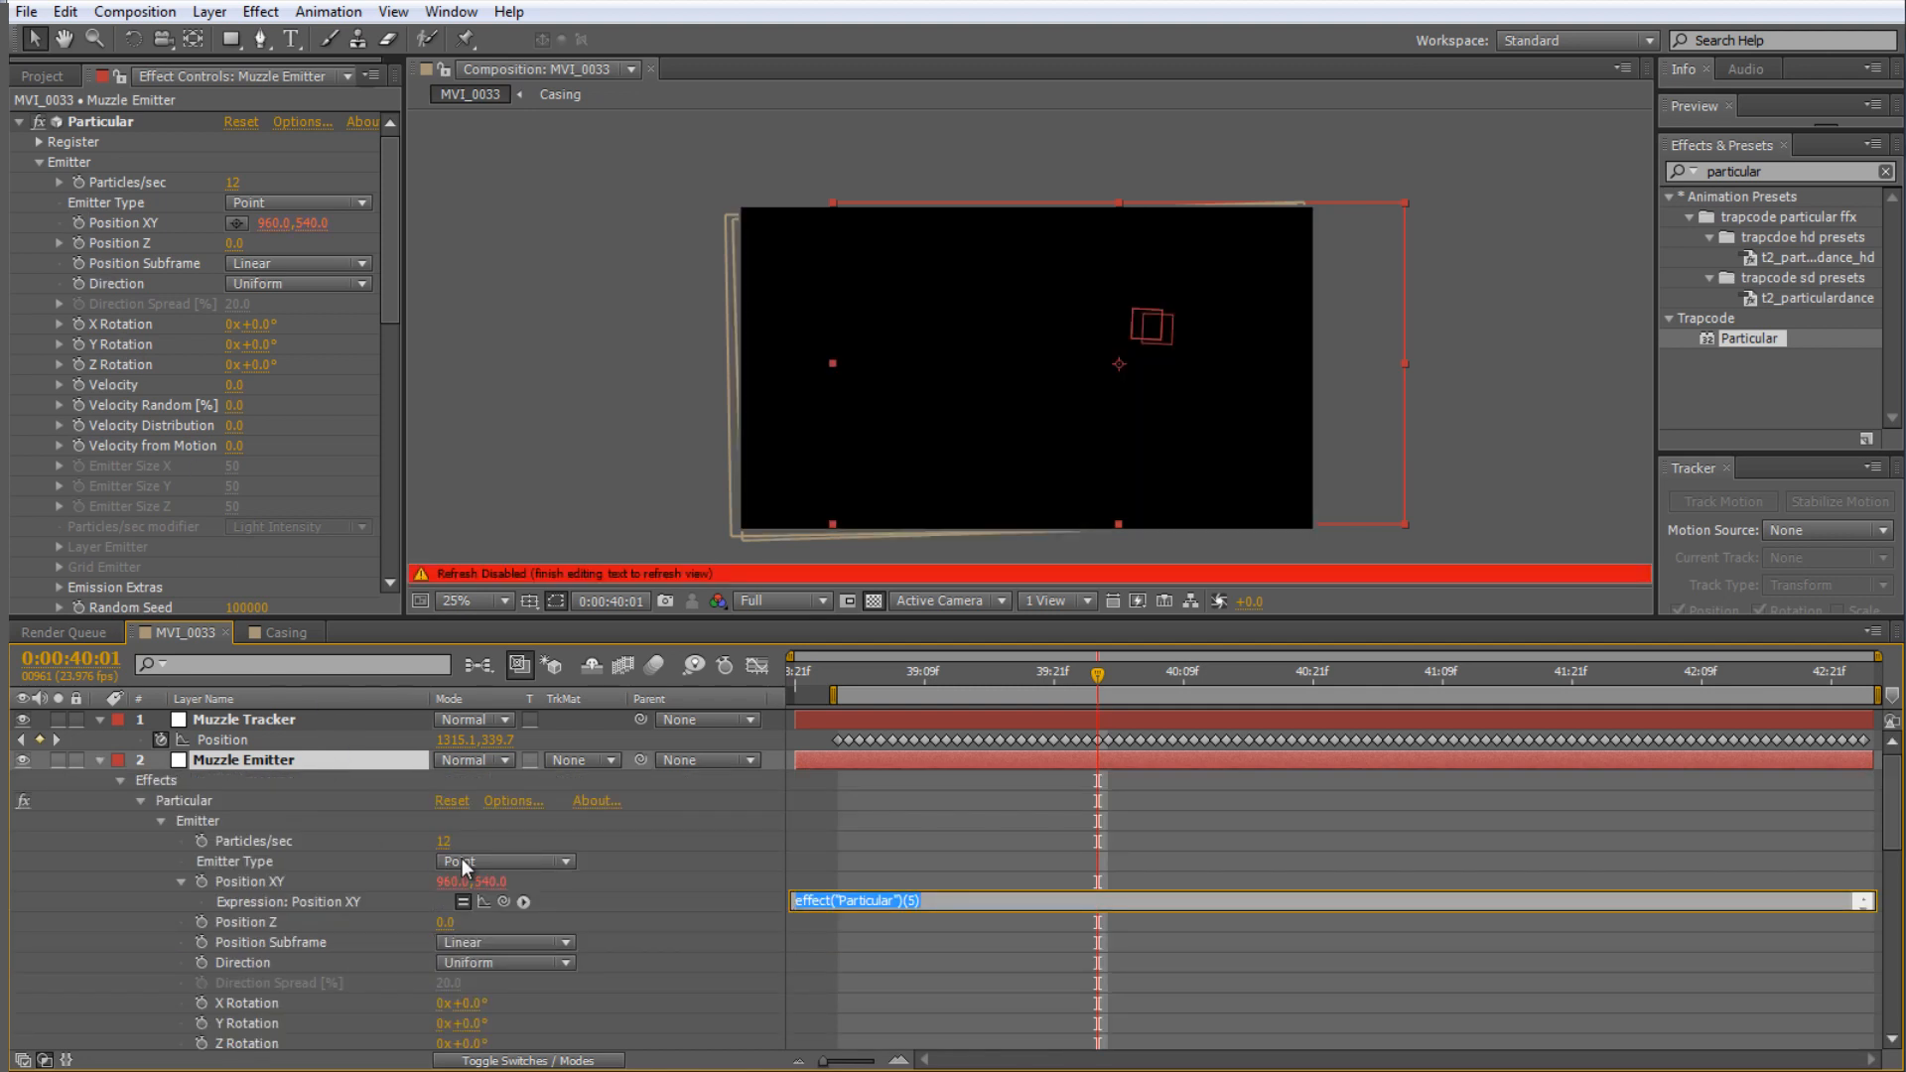
left_click_drag(507, 899, 245, 733)
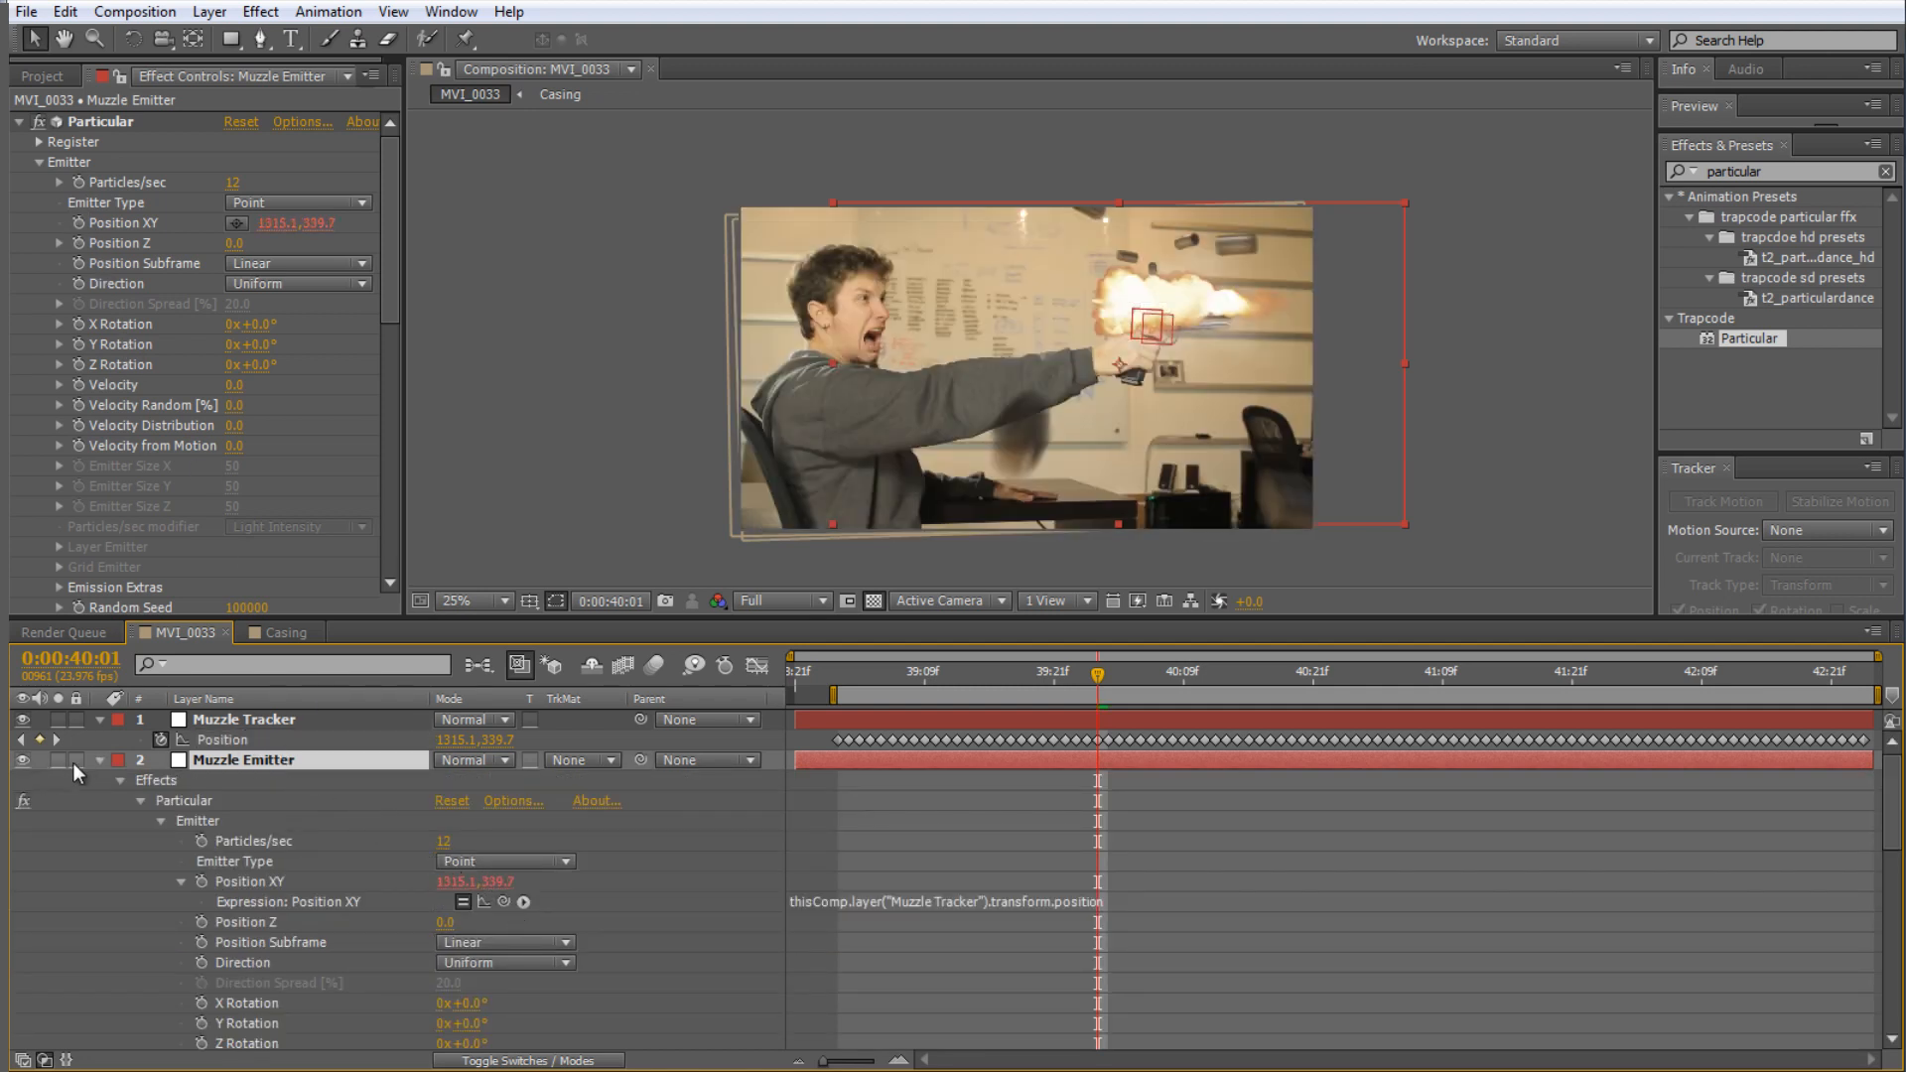
left_click(99, 760)
- Move all the Muzzle Tracker's Position keyframes together so the flash sits at the gun's muzzle, about 1763, 380 at 0:00:40:01
left_click(256, 719)
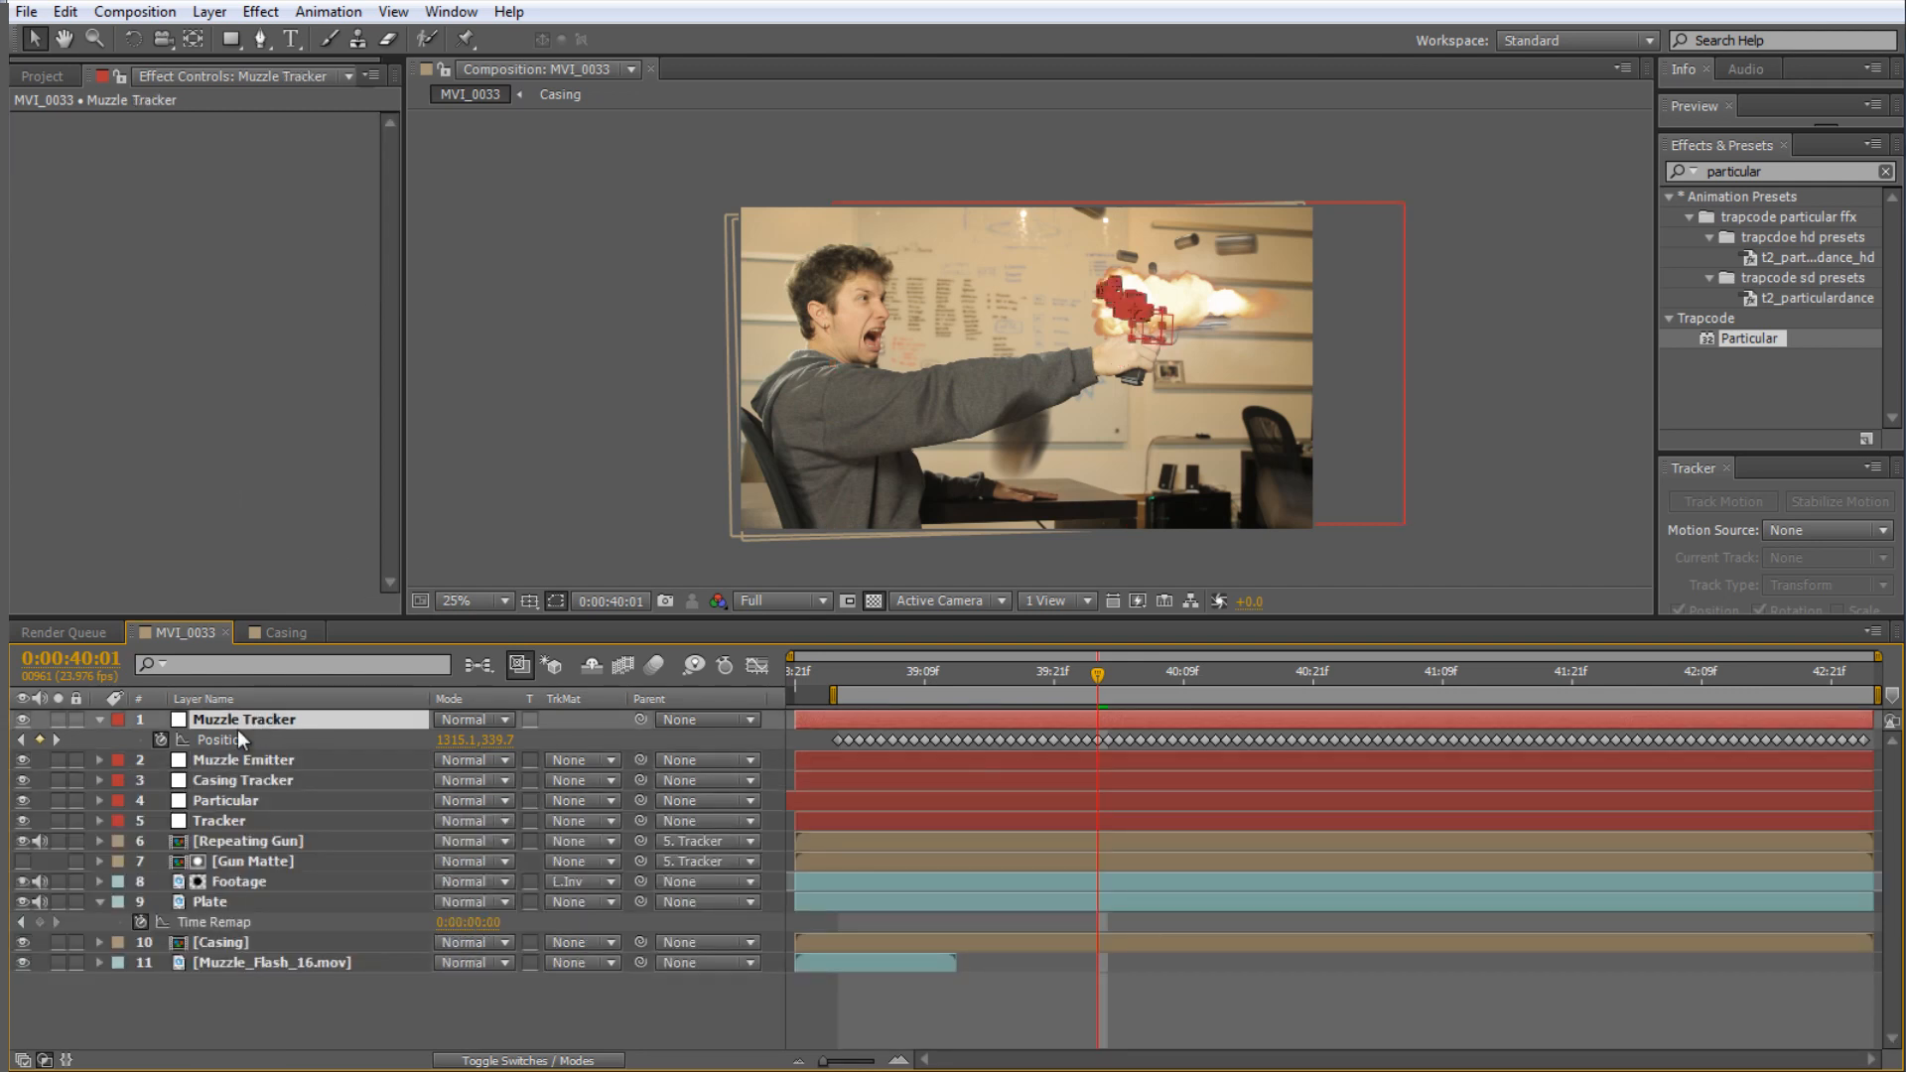
left_click(234, 739)
left_click_drag(1142, 337, 1280, 351)
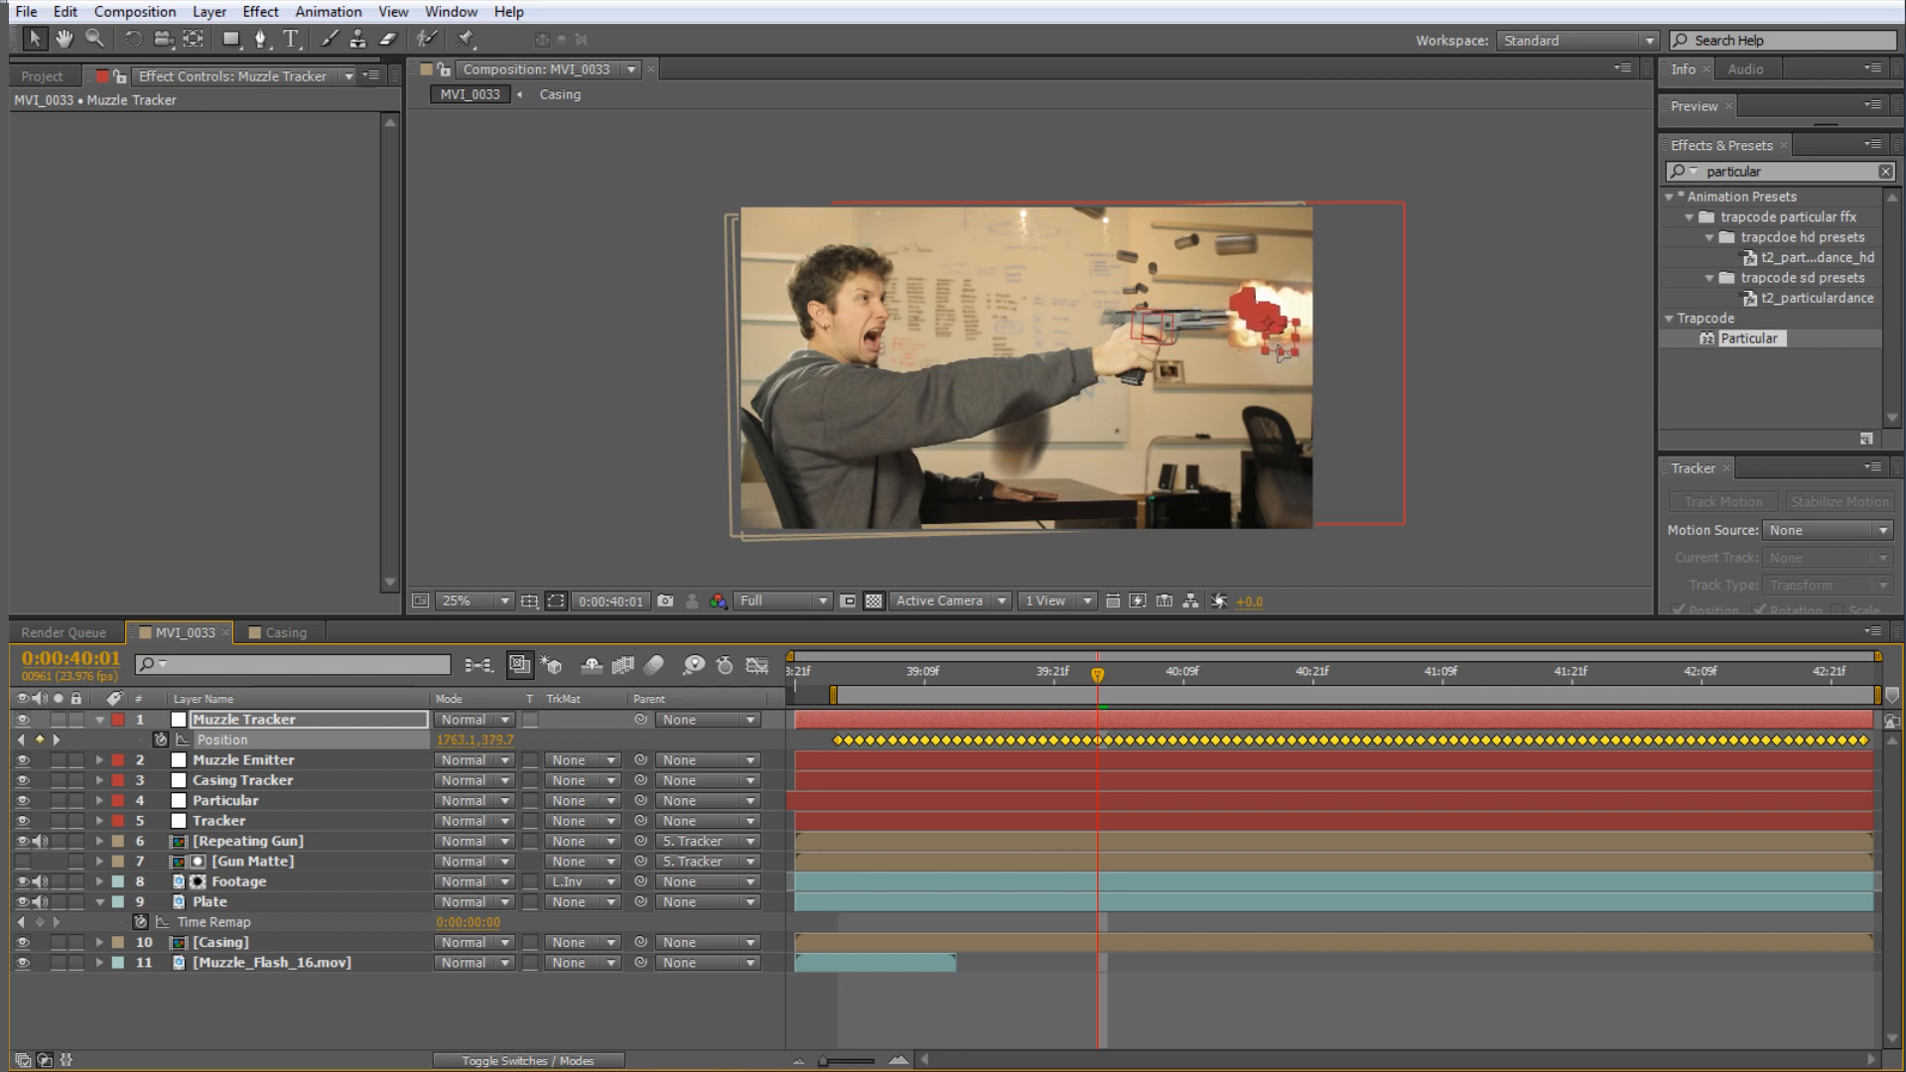
- Examine the muzzle flash's timing and alignment with the gun across the frames from 0:00:40:01 to 0:00:40:17
key("Page_Down")
key("Page_Down")
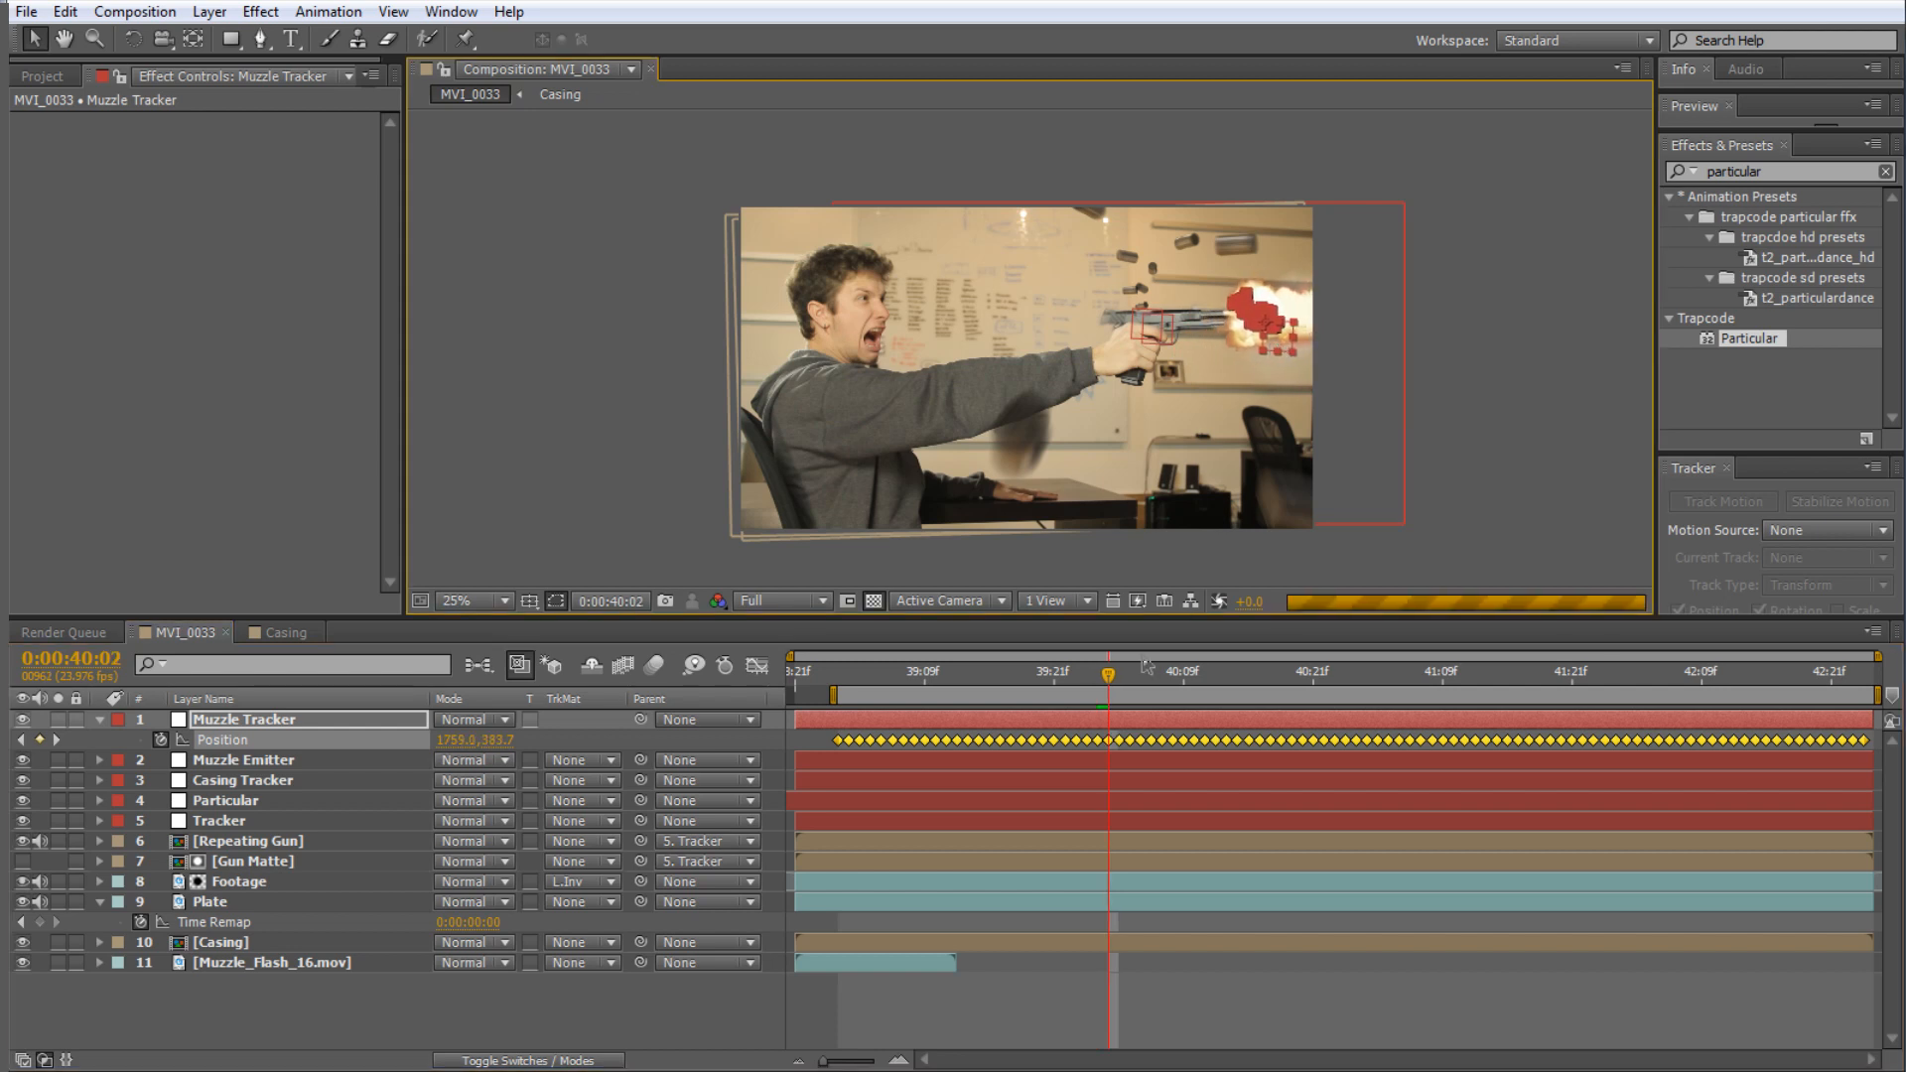
key("Page_Down")
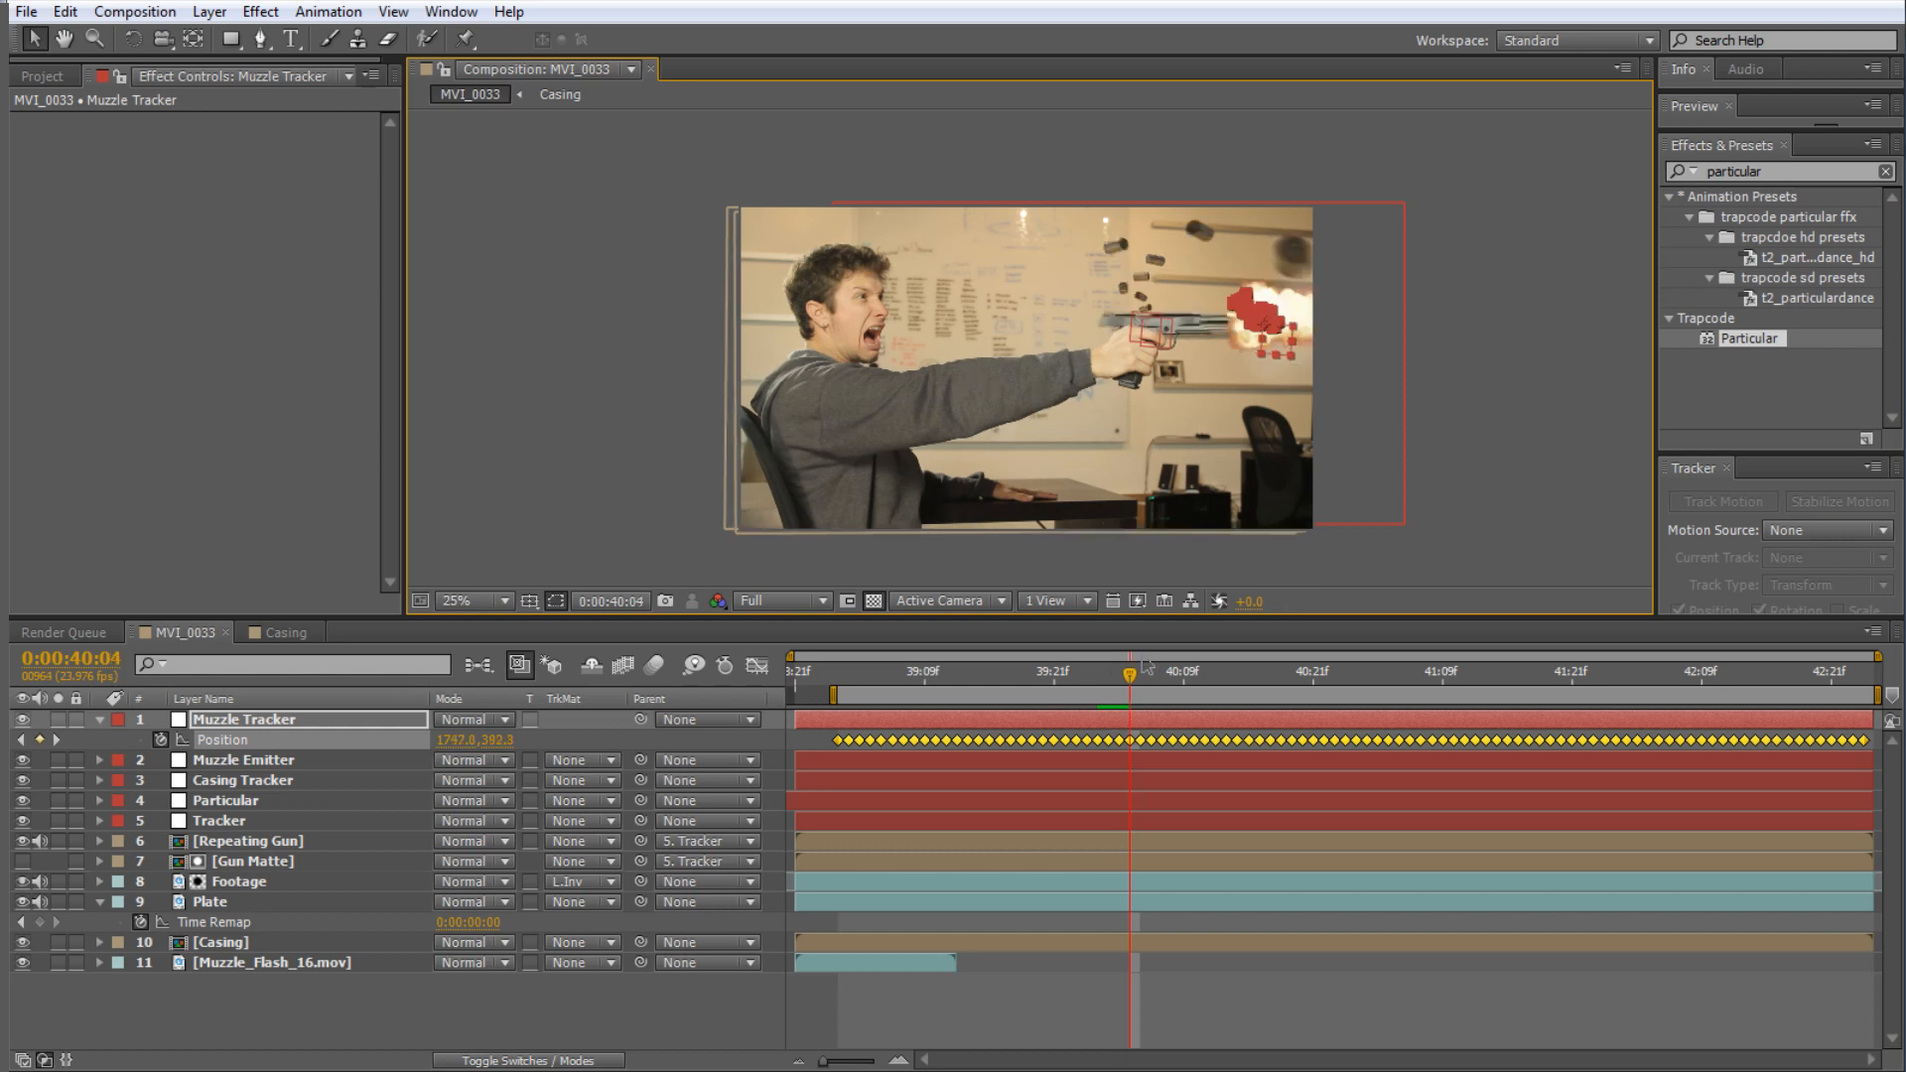
key("Page_Down")
key("Page_Down")
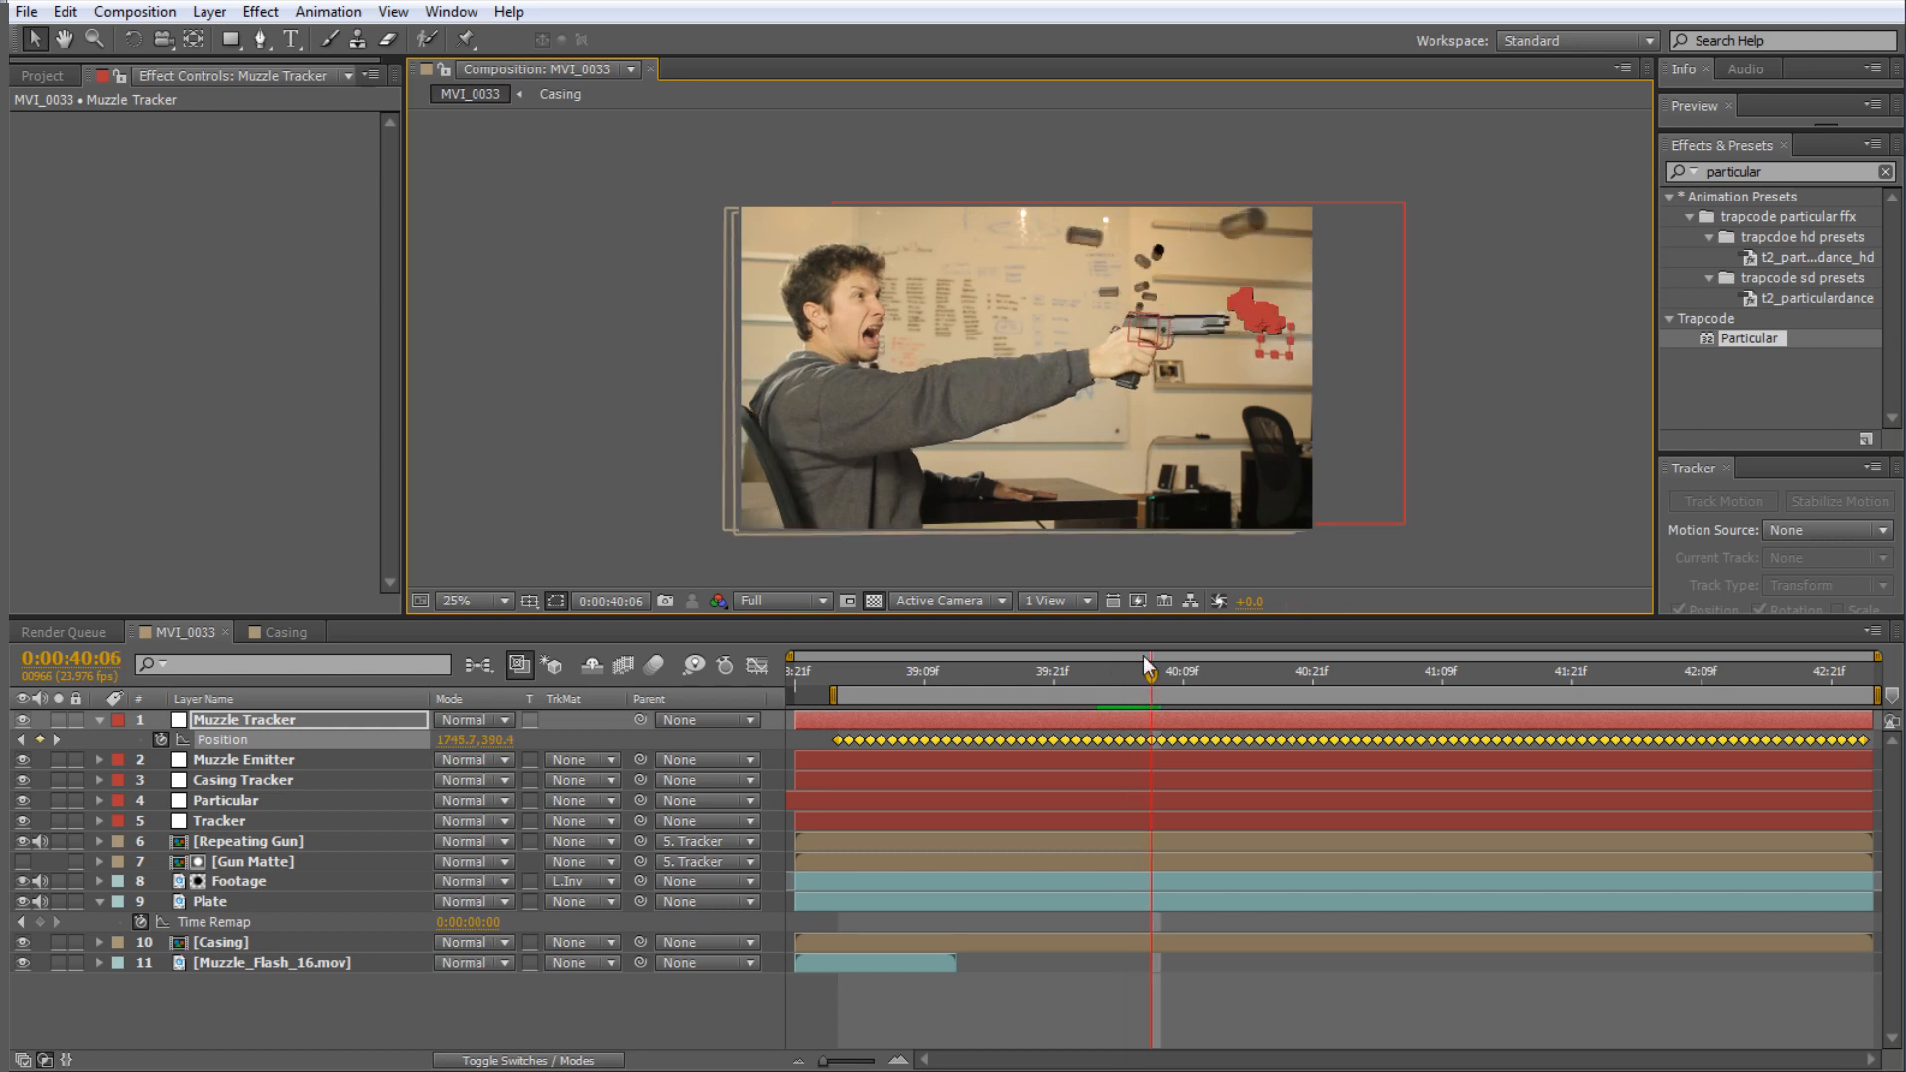
key("Page_Down")
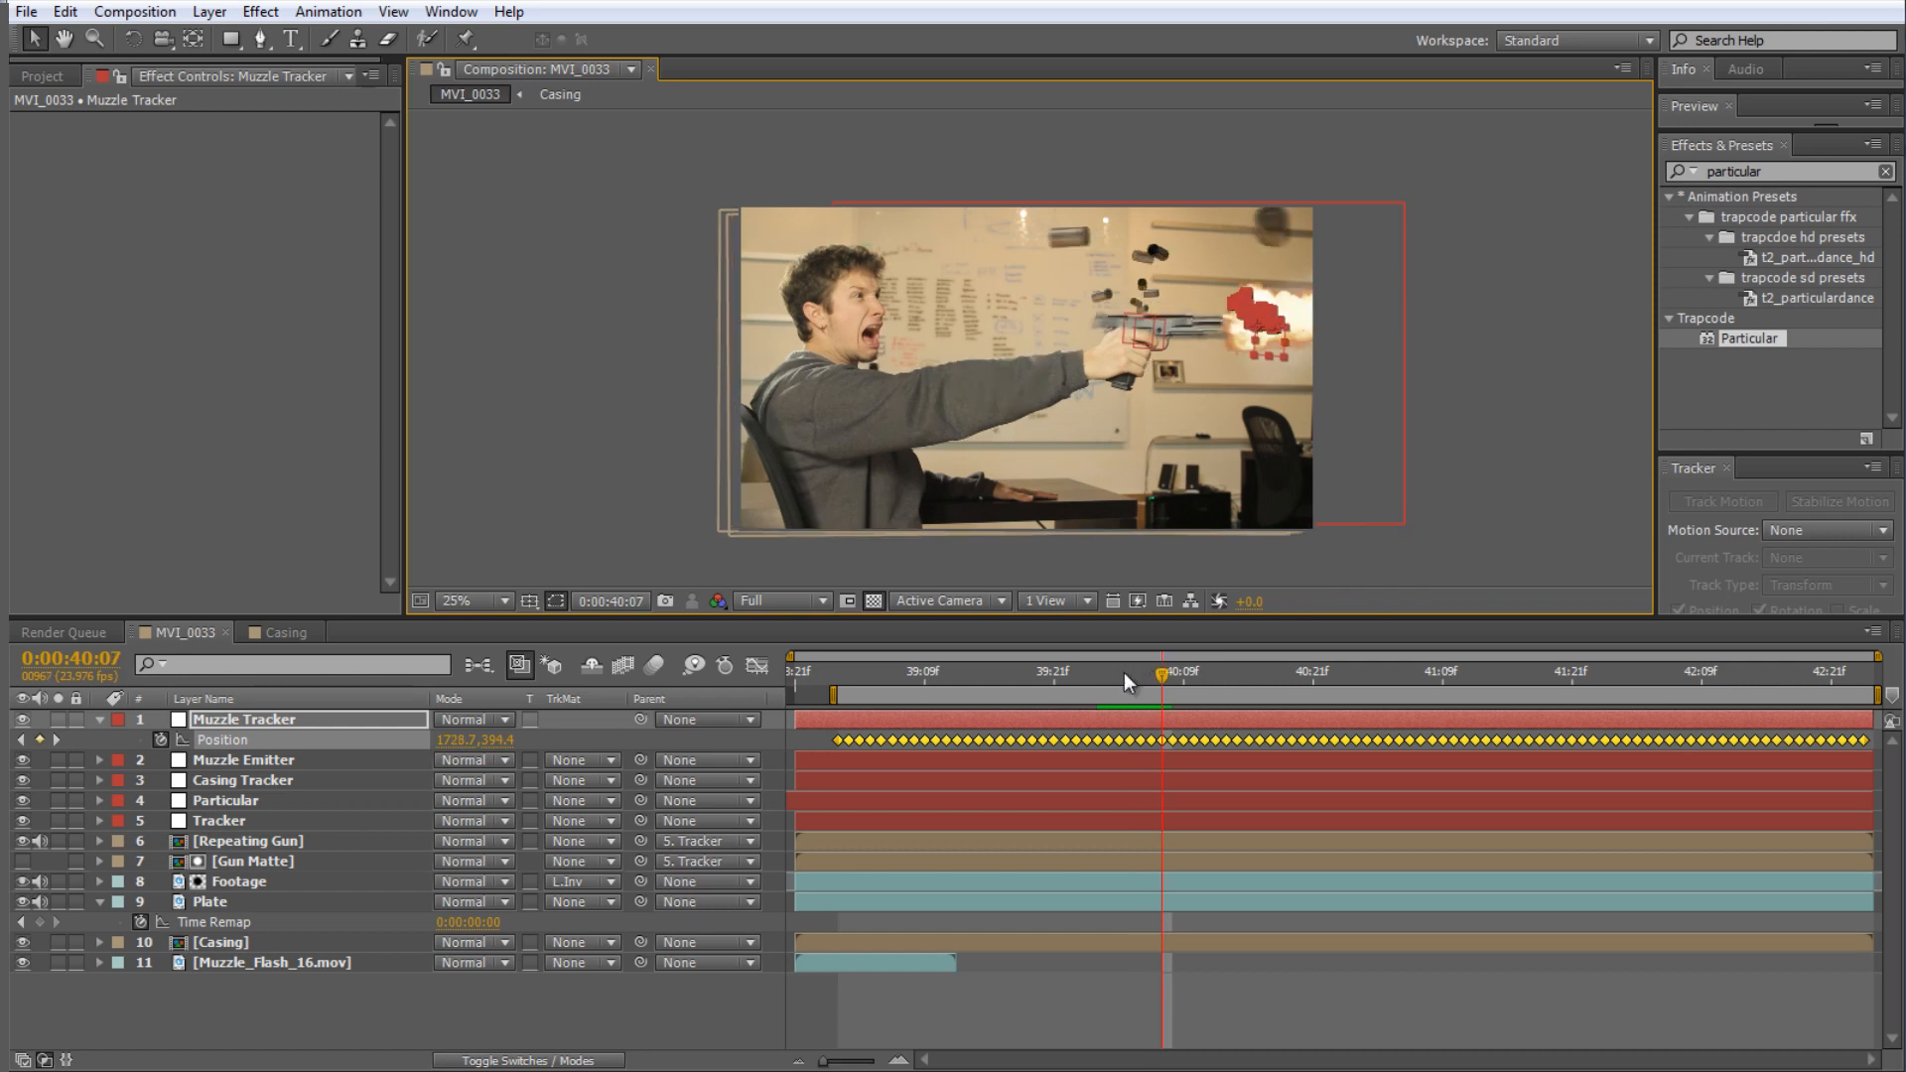
left_click_drag(1148, 678, 1271, 669)
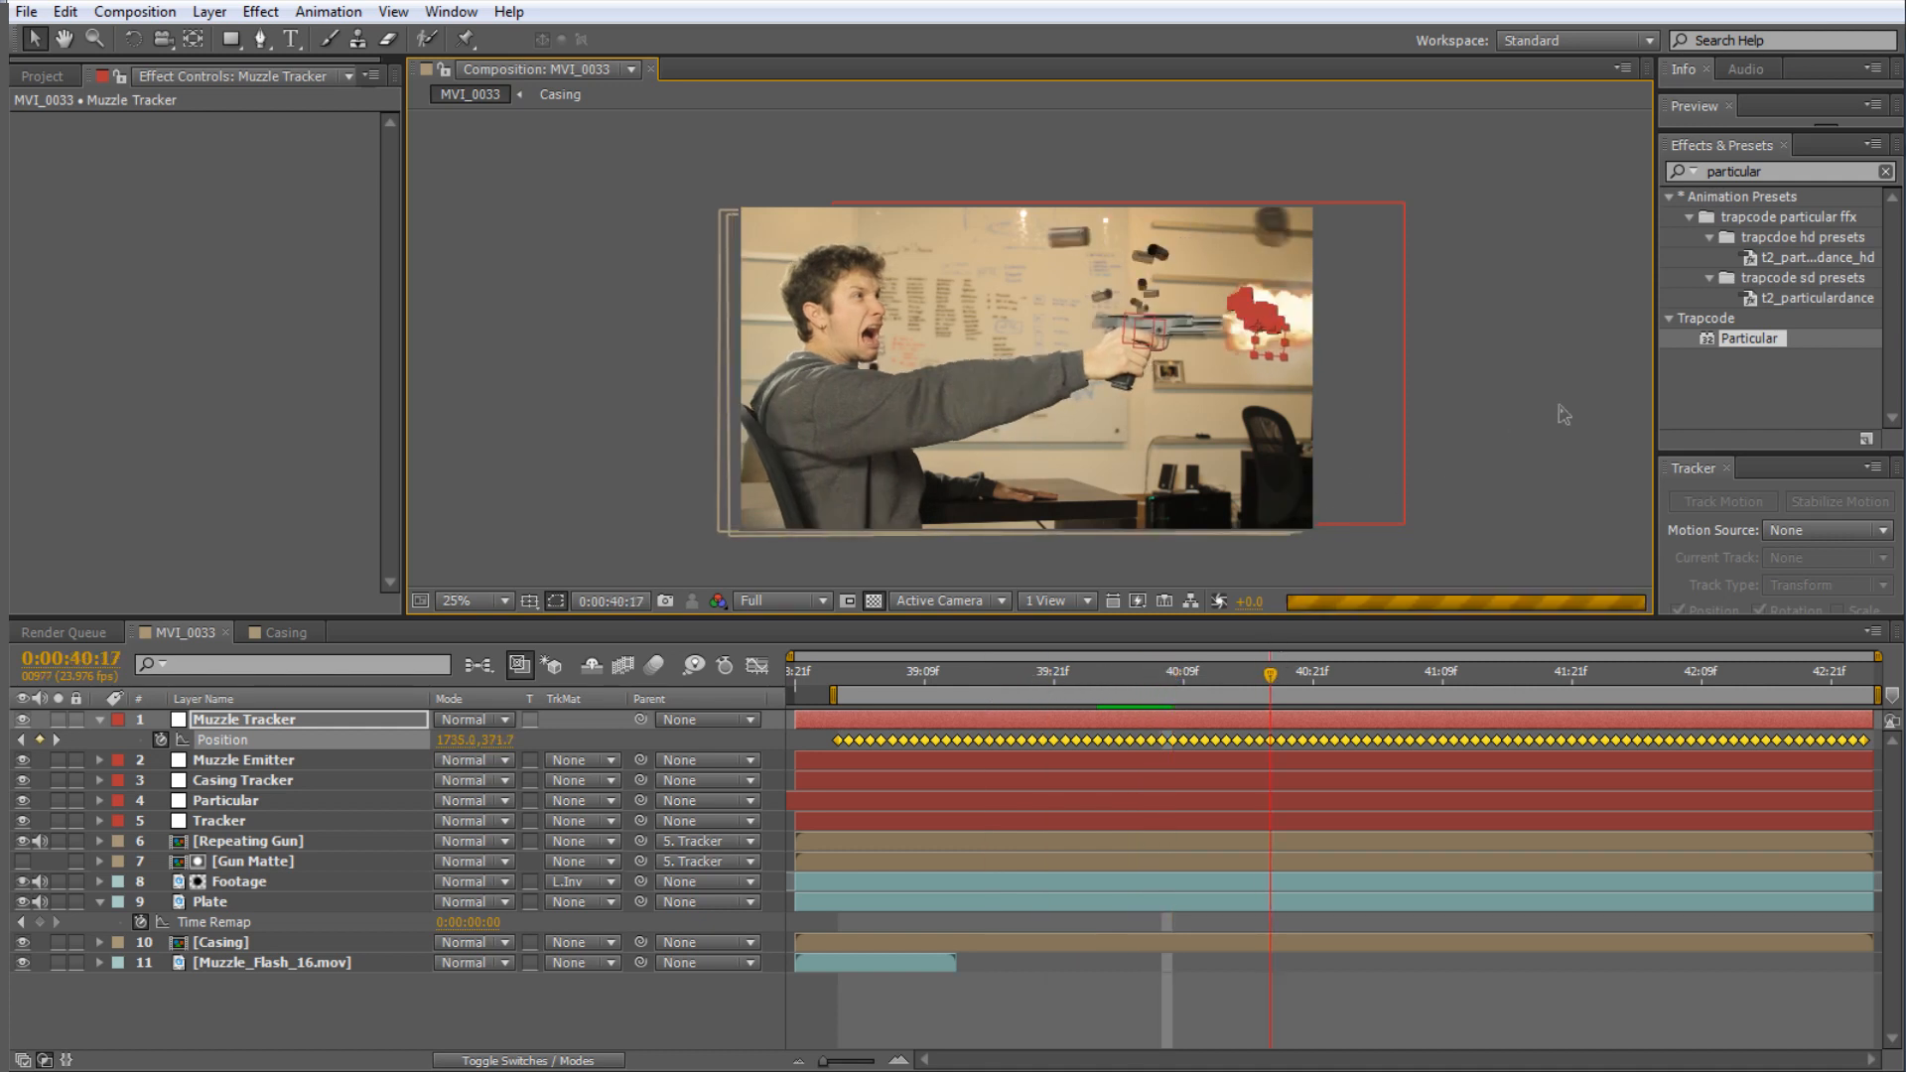
left_click(1359, 374)
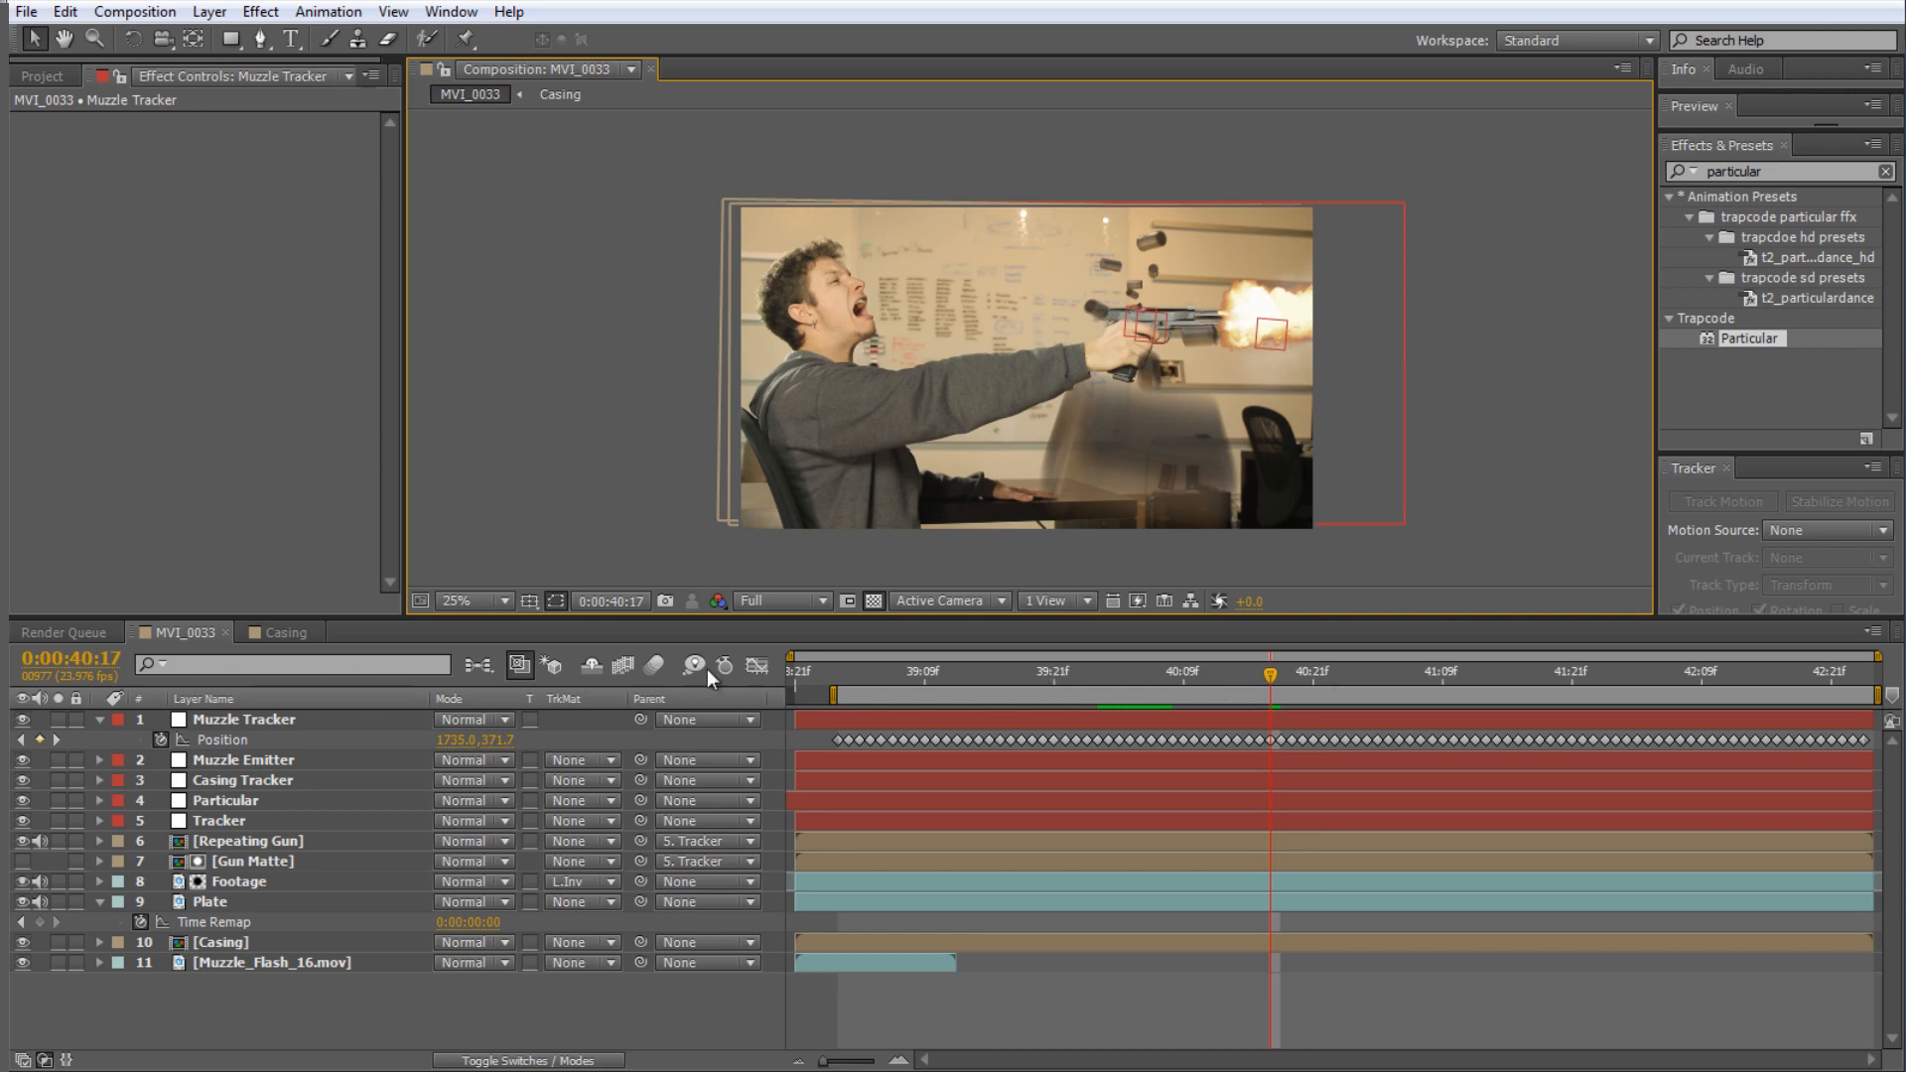
left_click_drag(1126, 669, 1141, 665)
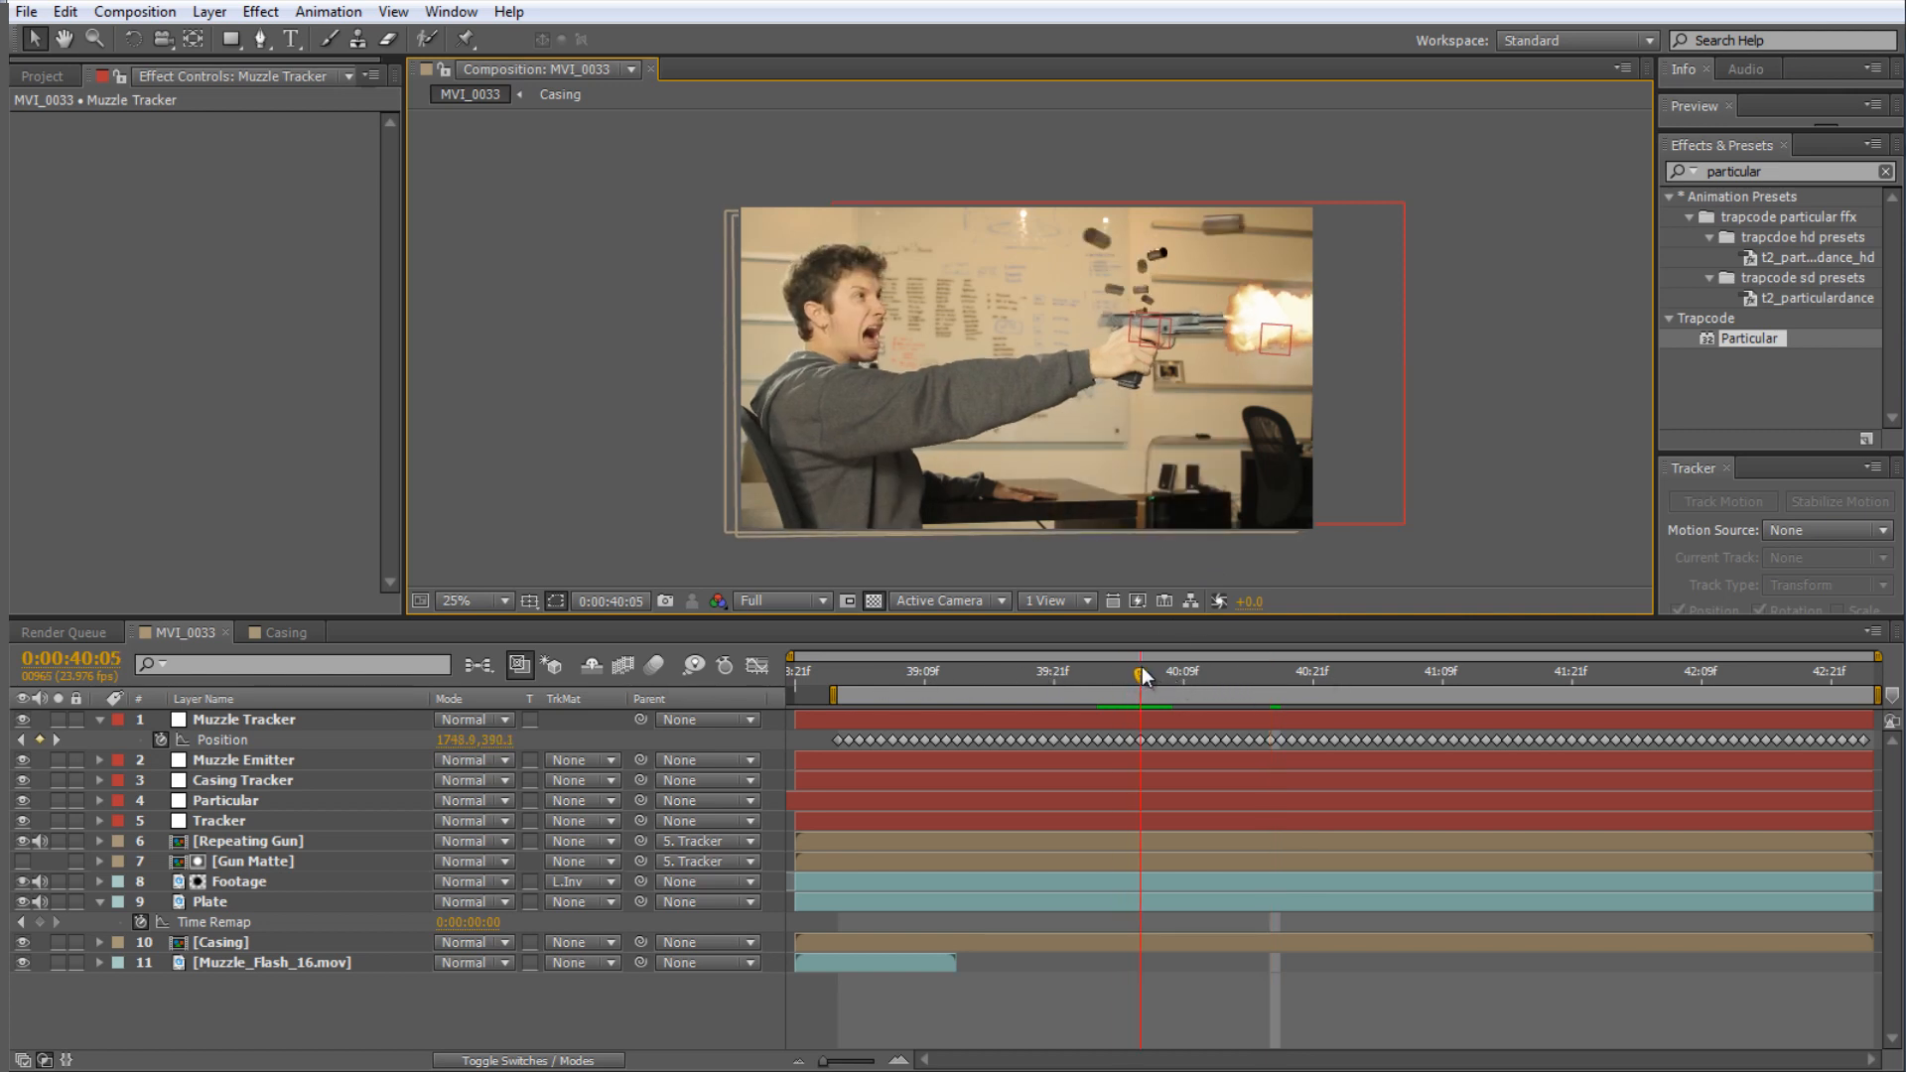
- Set the Muzzle Emitter layer's blending mode to Add
left_click(254, 719)
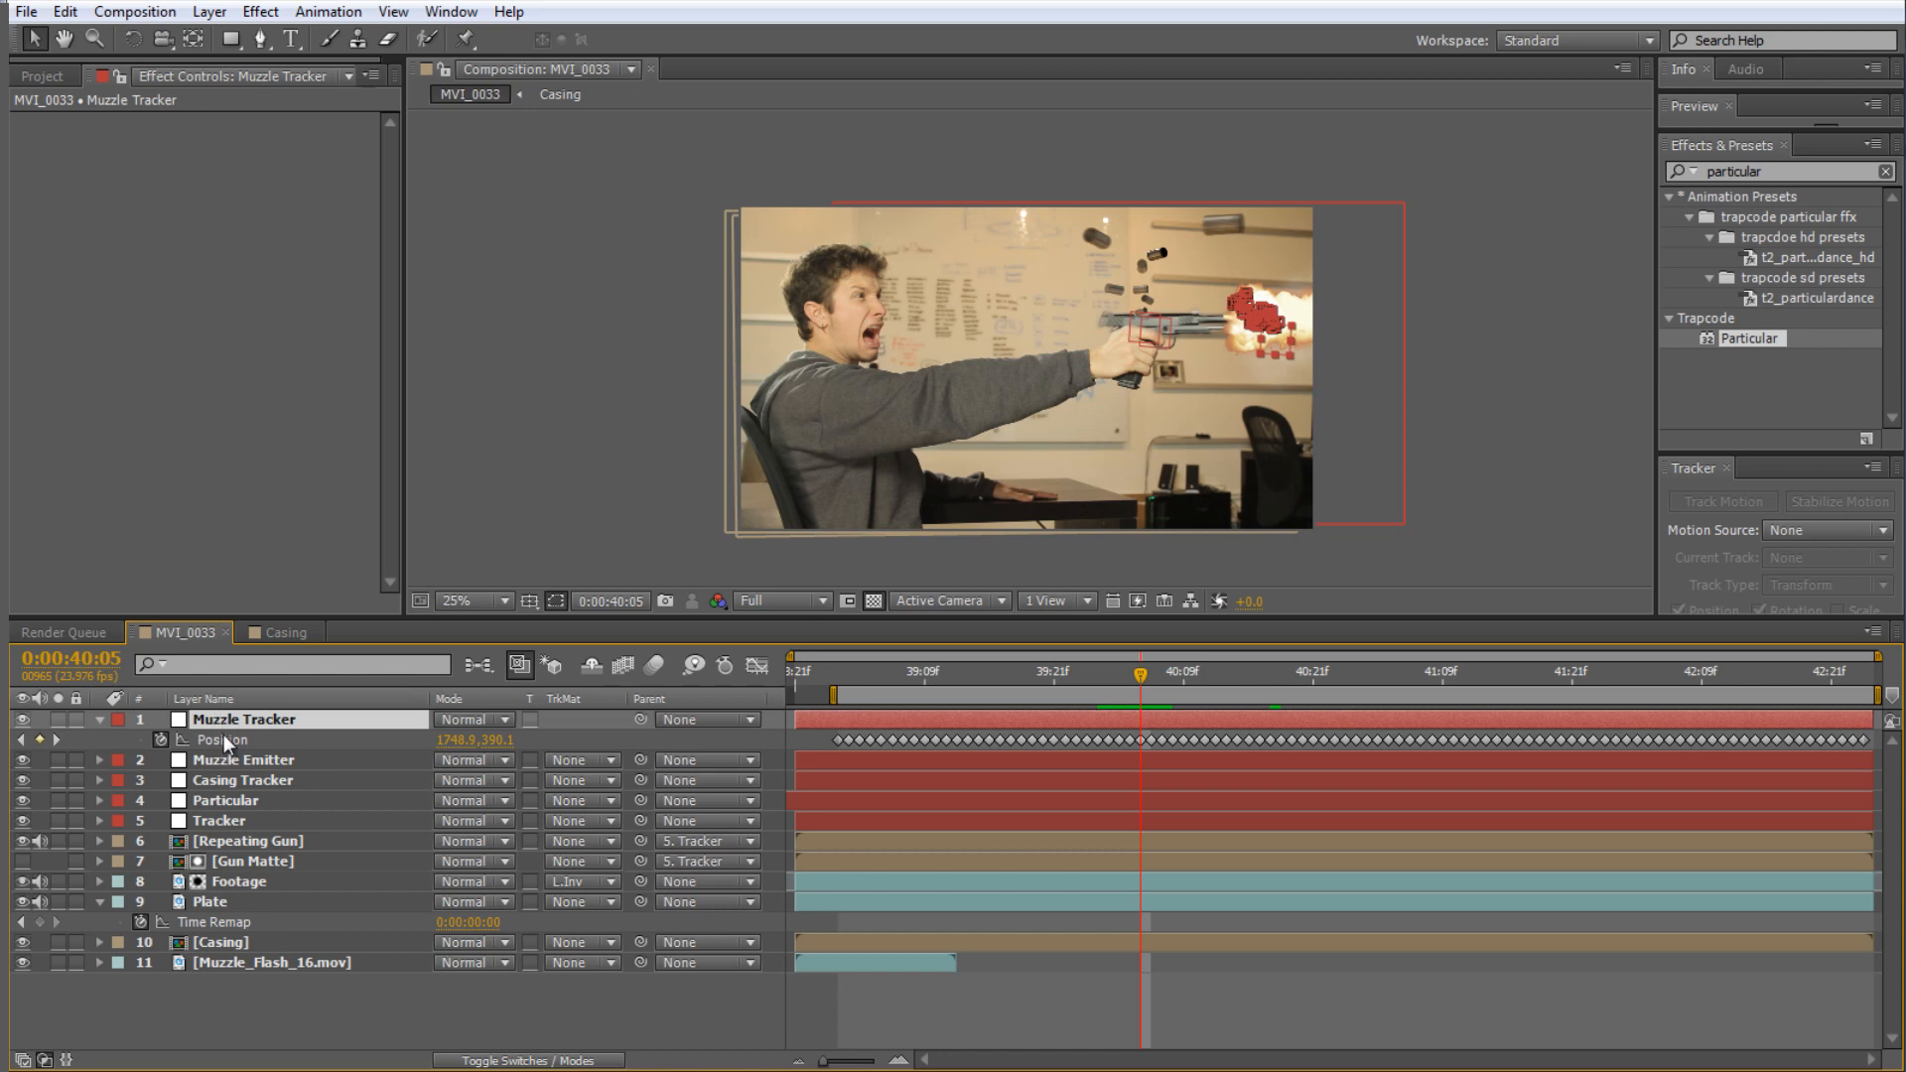
left_click(227, 761)
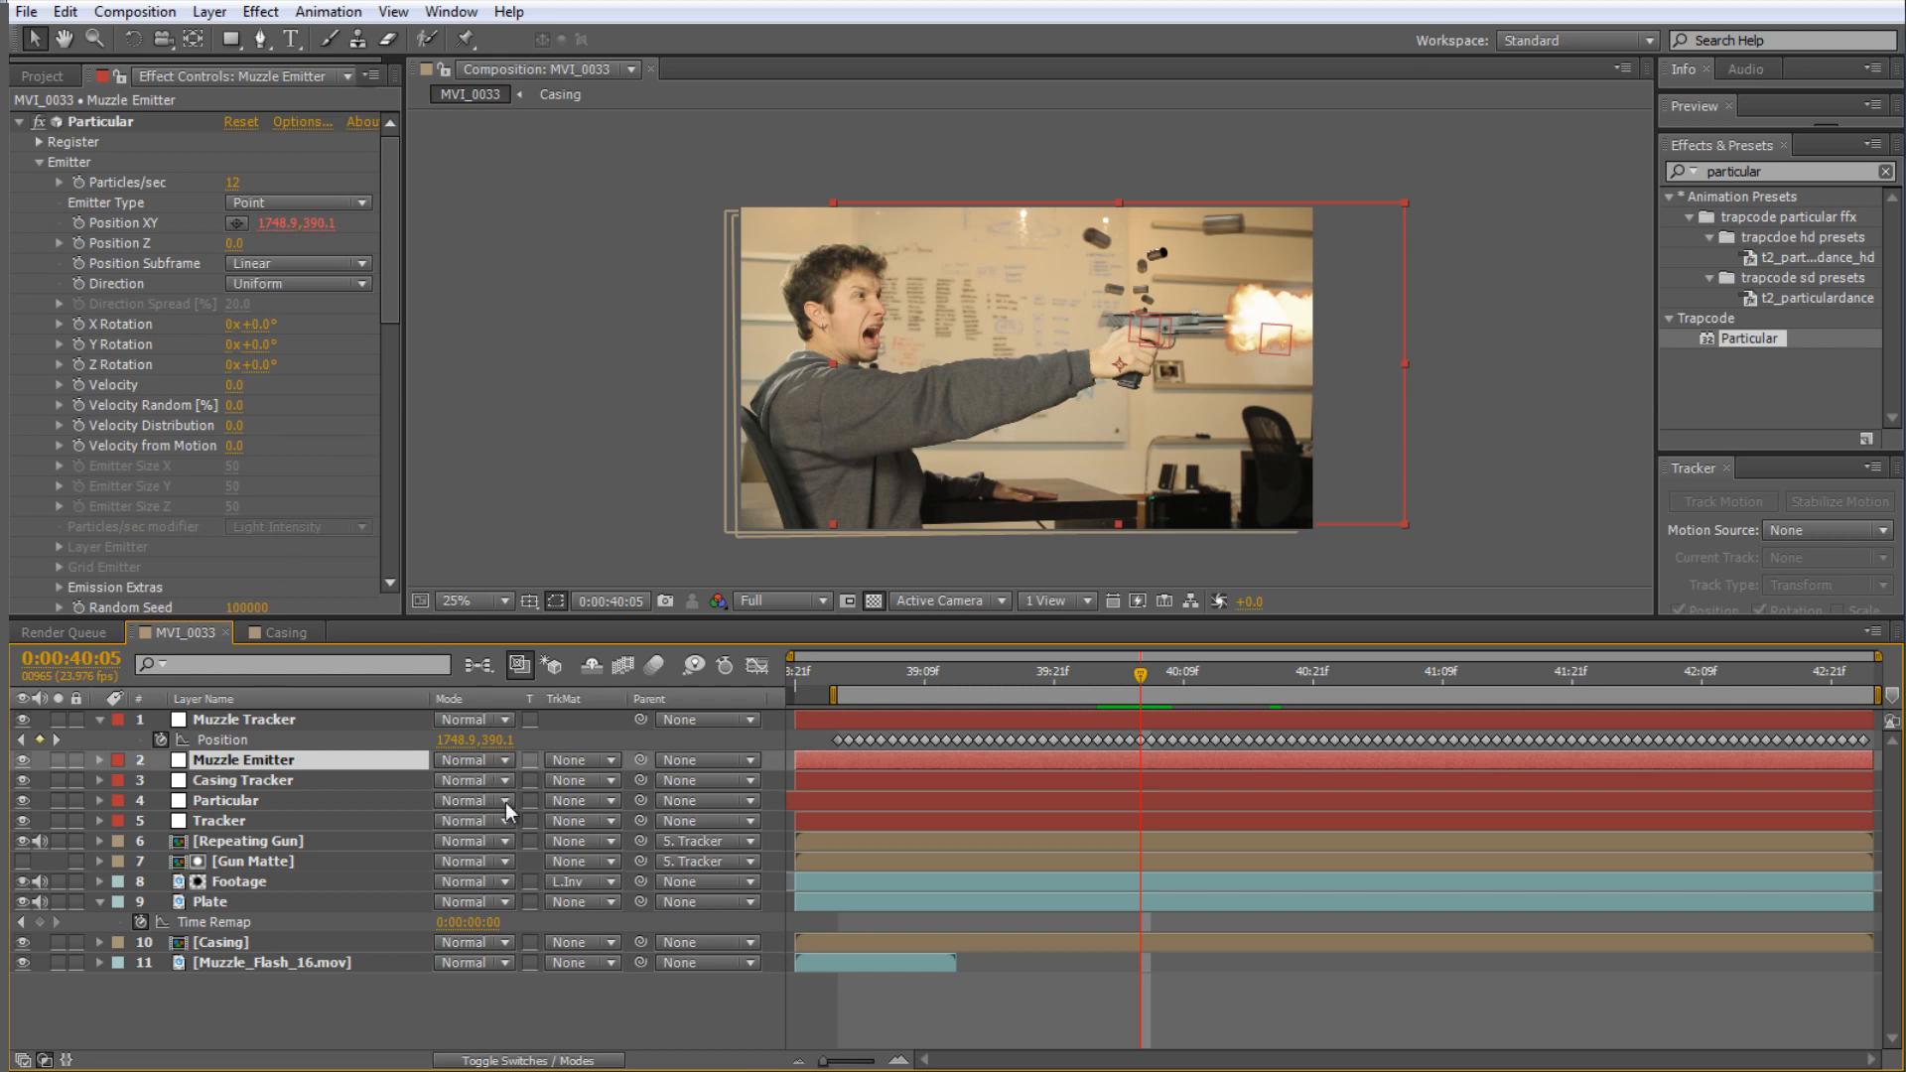
left_click(504, 761)
left_click(570, 382)
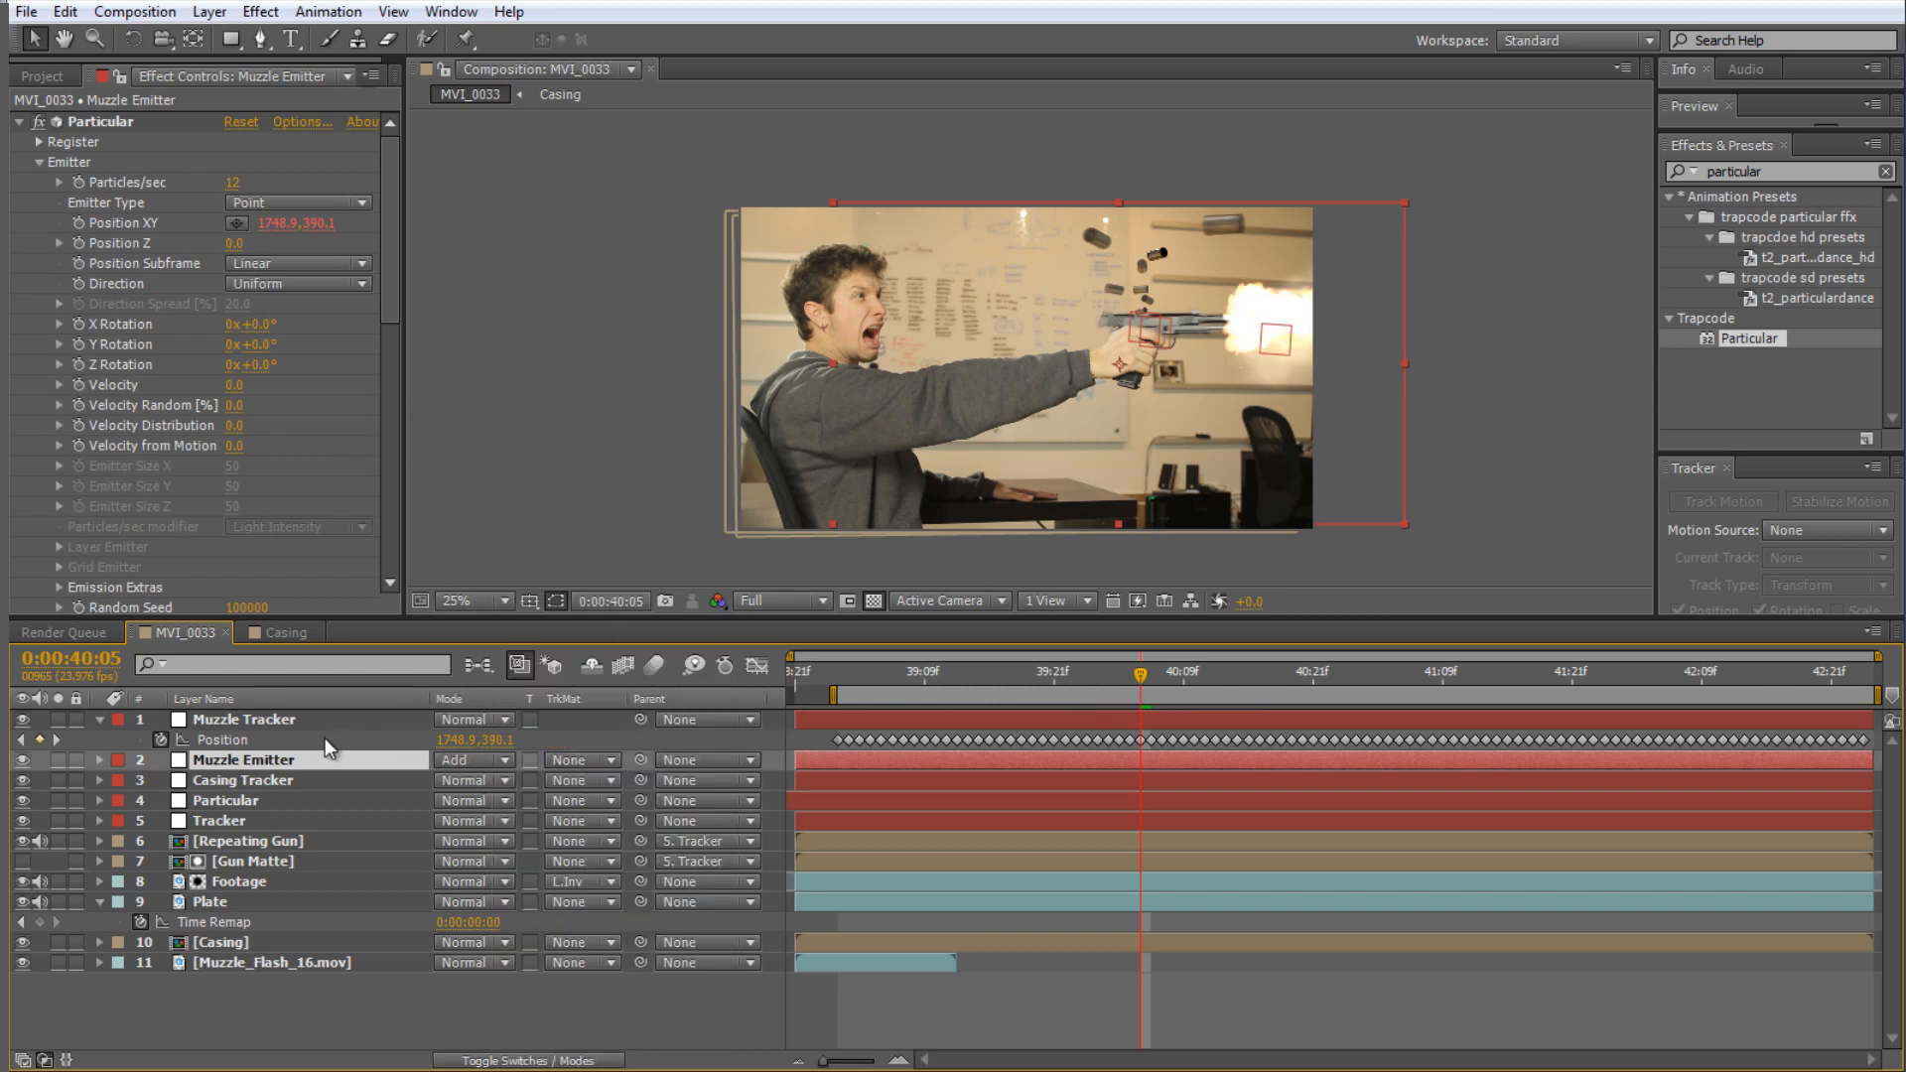
- Duplicate the Muzzle Emitter layer and apply a Fast Blur effect to the copy
key("ctrl+d")
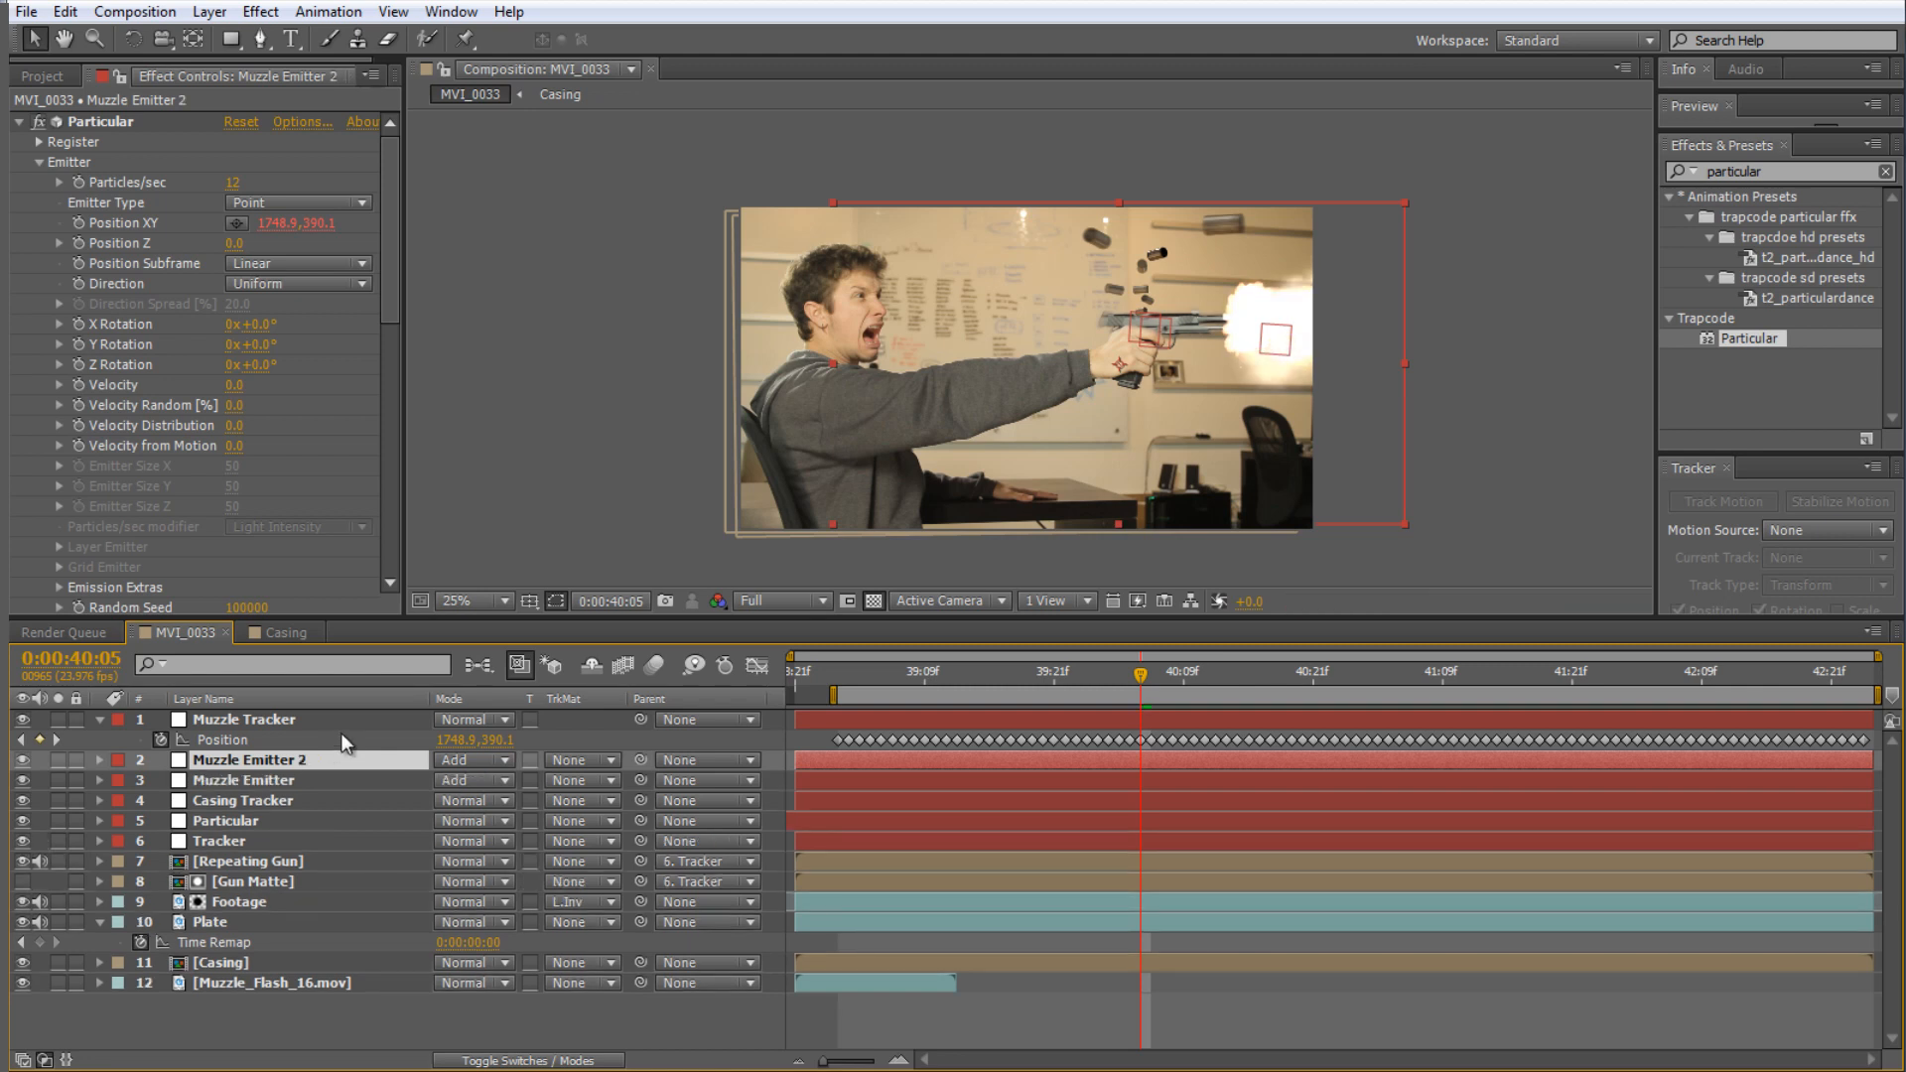
left_click(1784, 170)
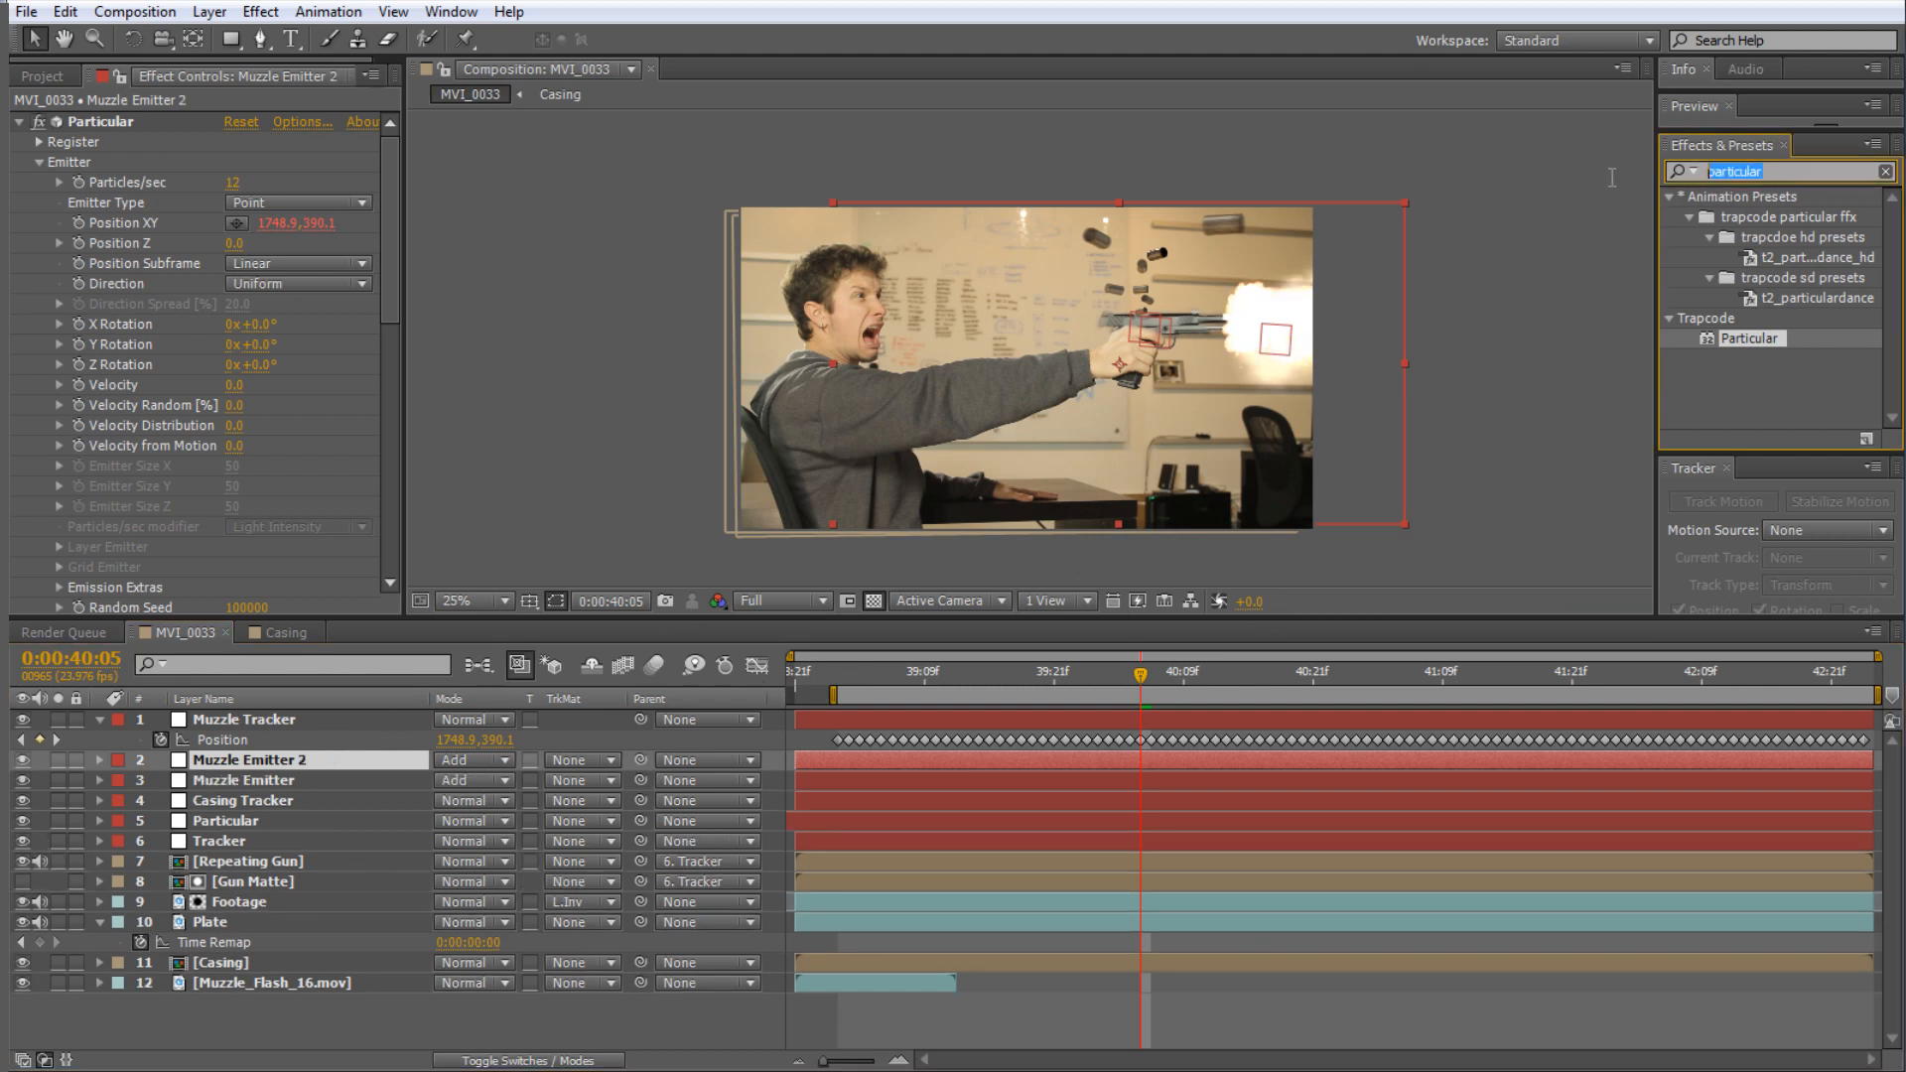
type("fast b")
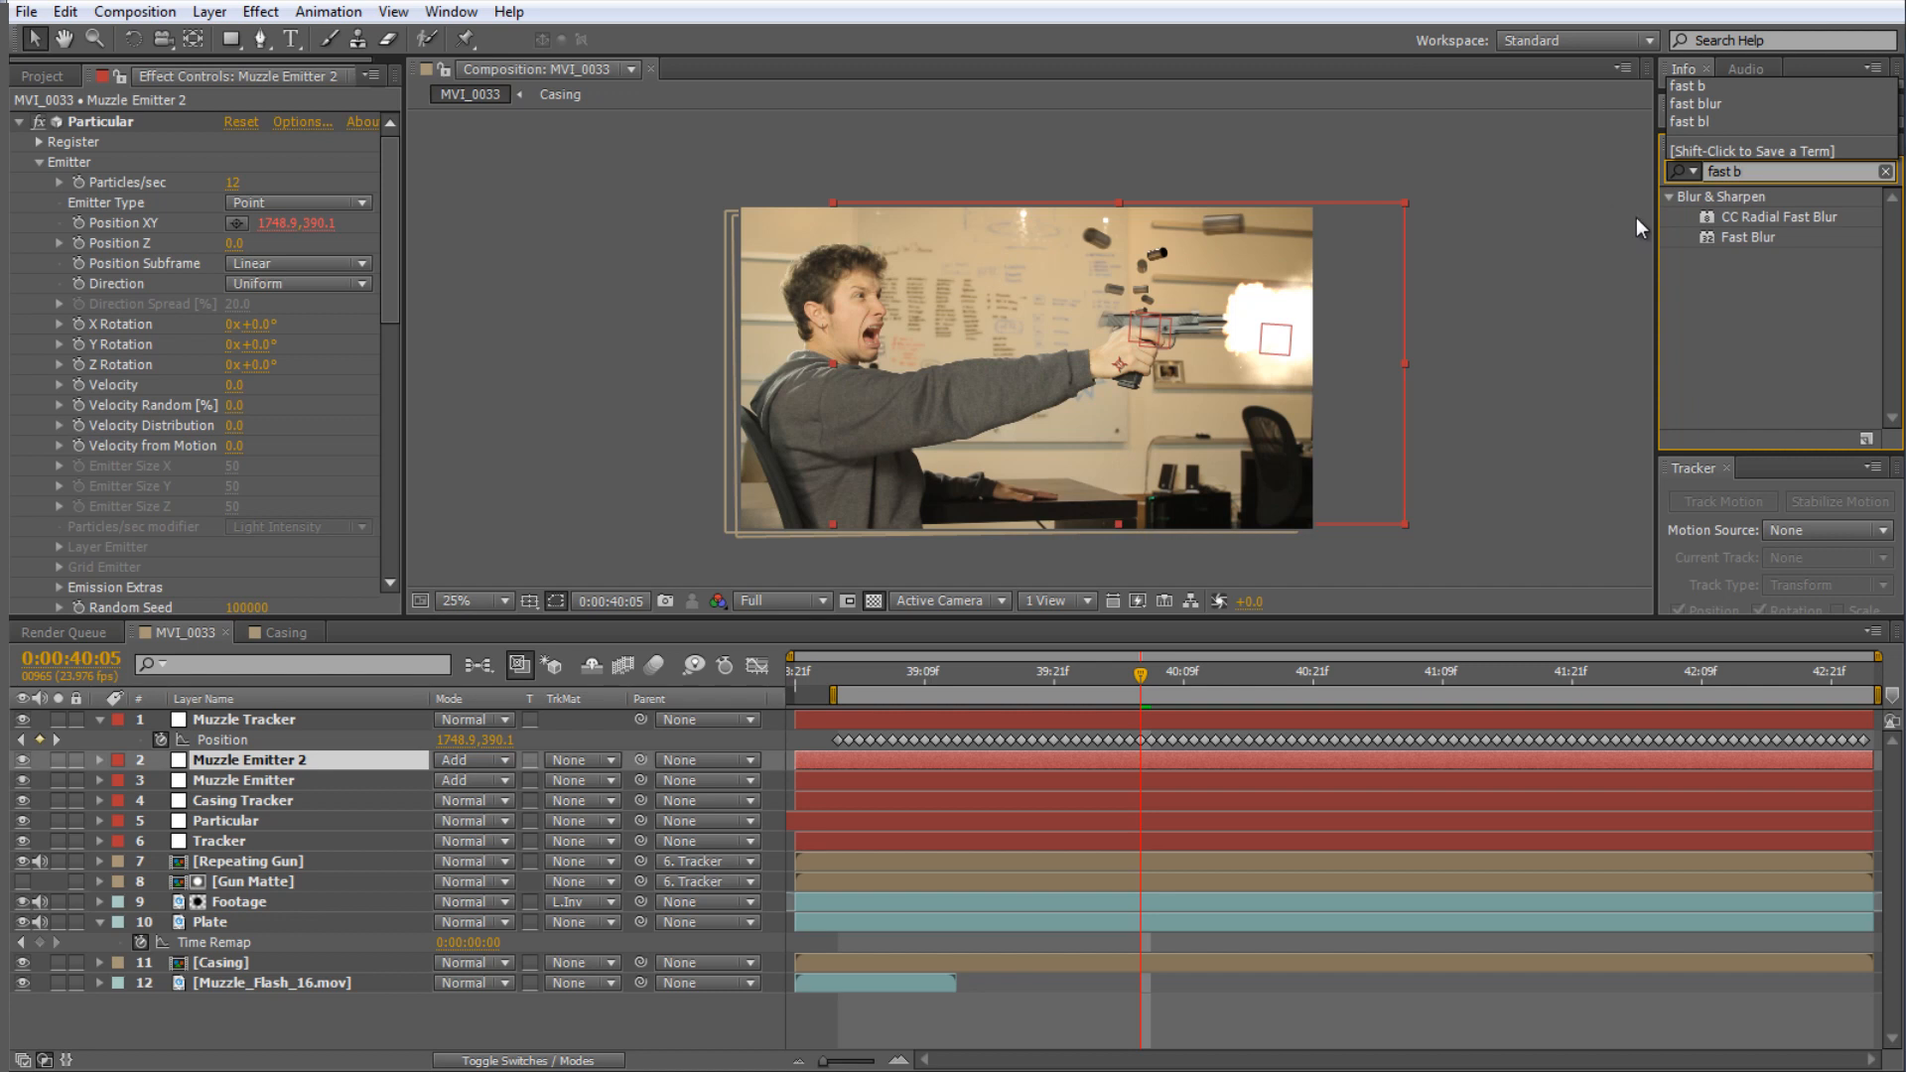
double_click(1742, 240)
- Set the Fast Blur Blurriness on Muzzle Emitter 2 to 400
left_click_drag(234, 562, 631, 557)
left_click(241, 562)
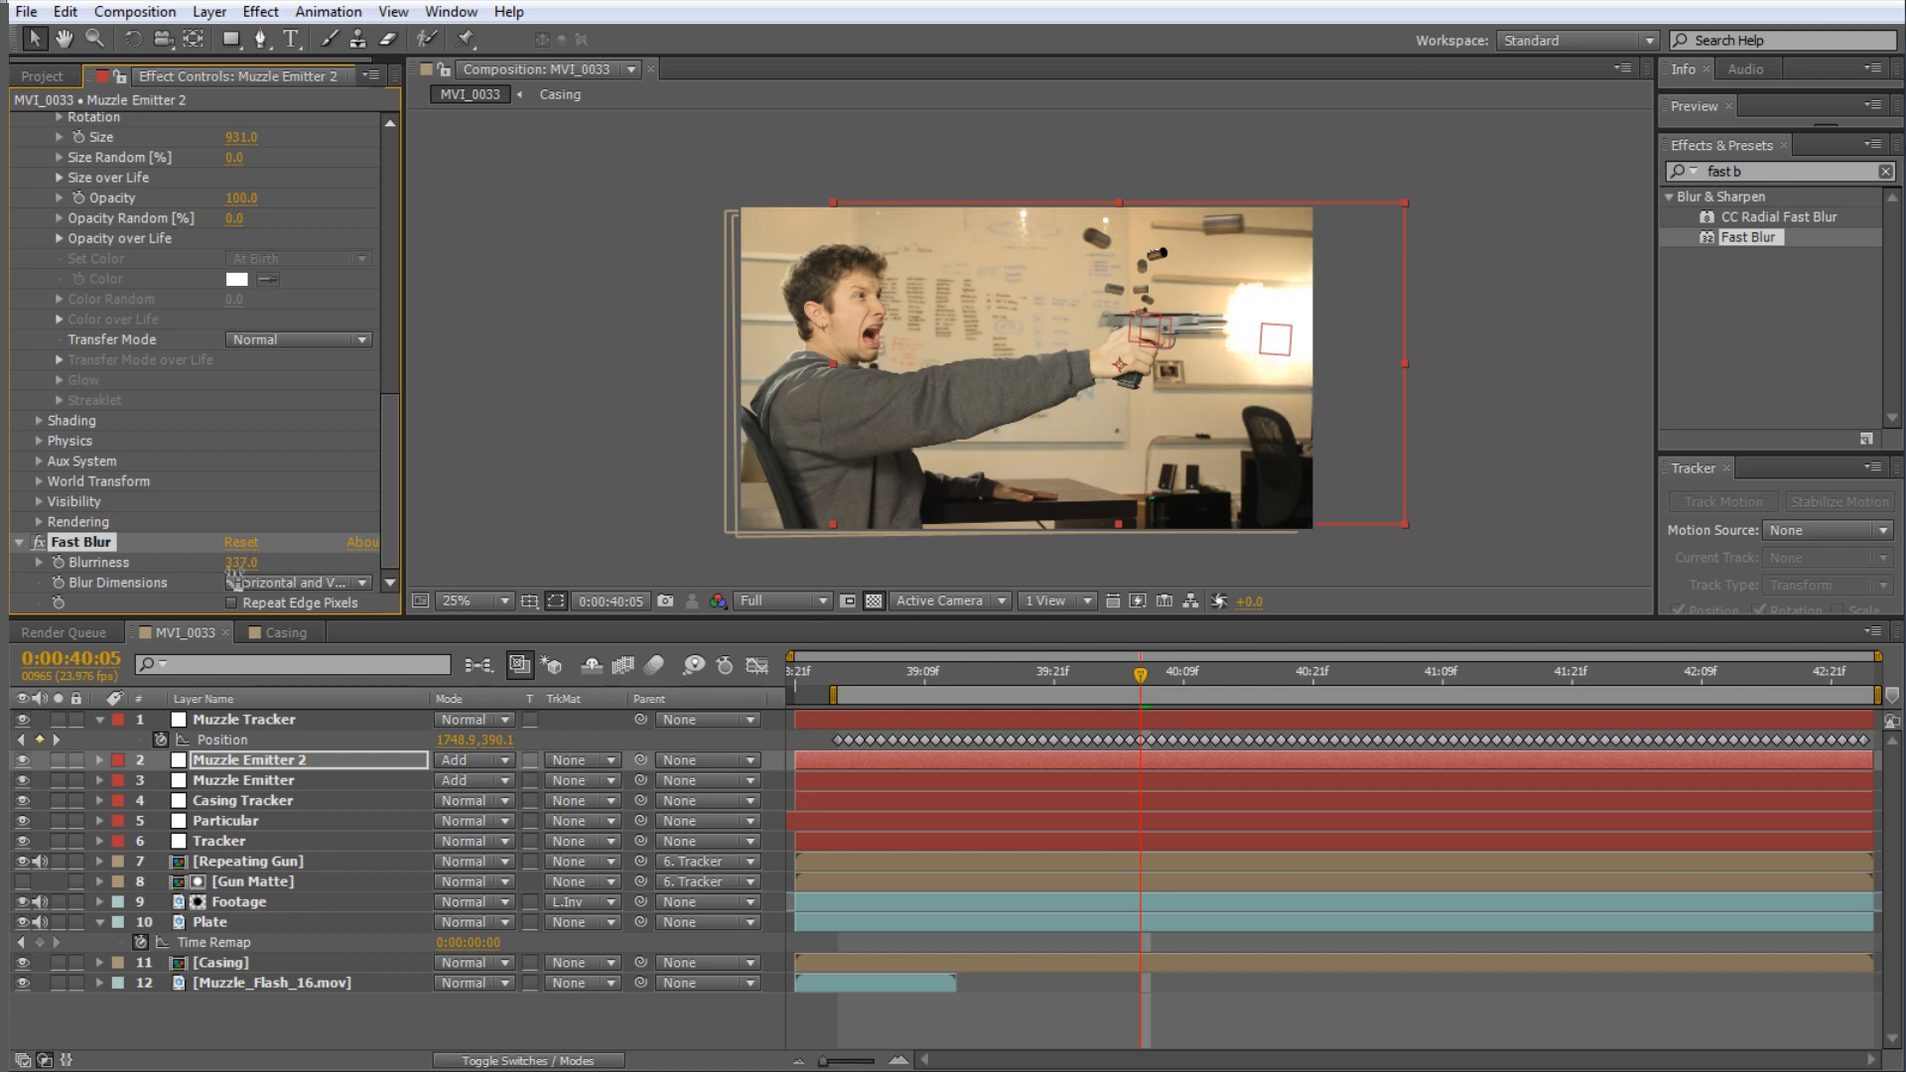
type("400")
key("Return")
left_click(1084, 1009)
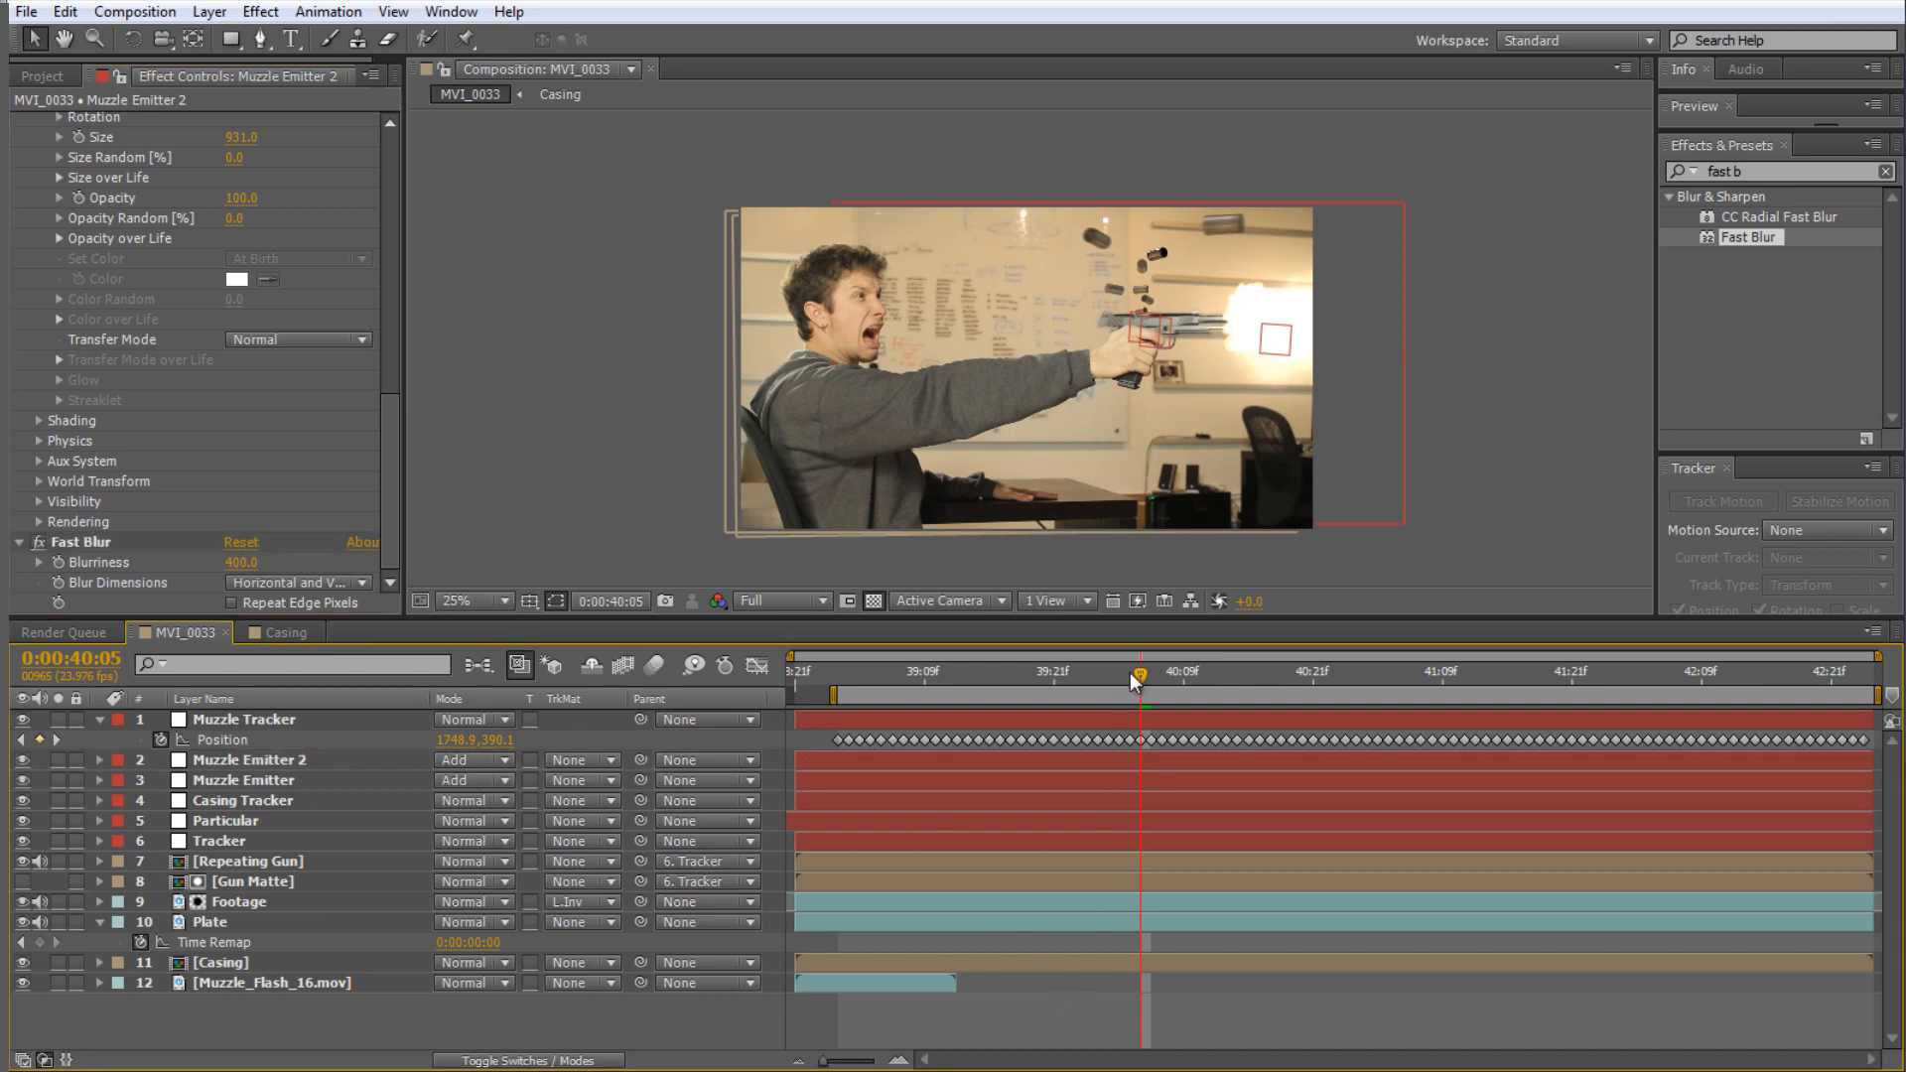
- Preview the gunfire sequence and compare the muzzle flash glow between frames 0:00:39:21 and 0:00:39:22
left_click_drag(1138, 671, 1171, 676)
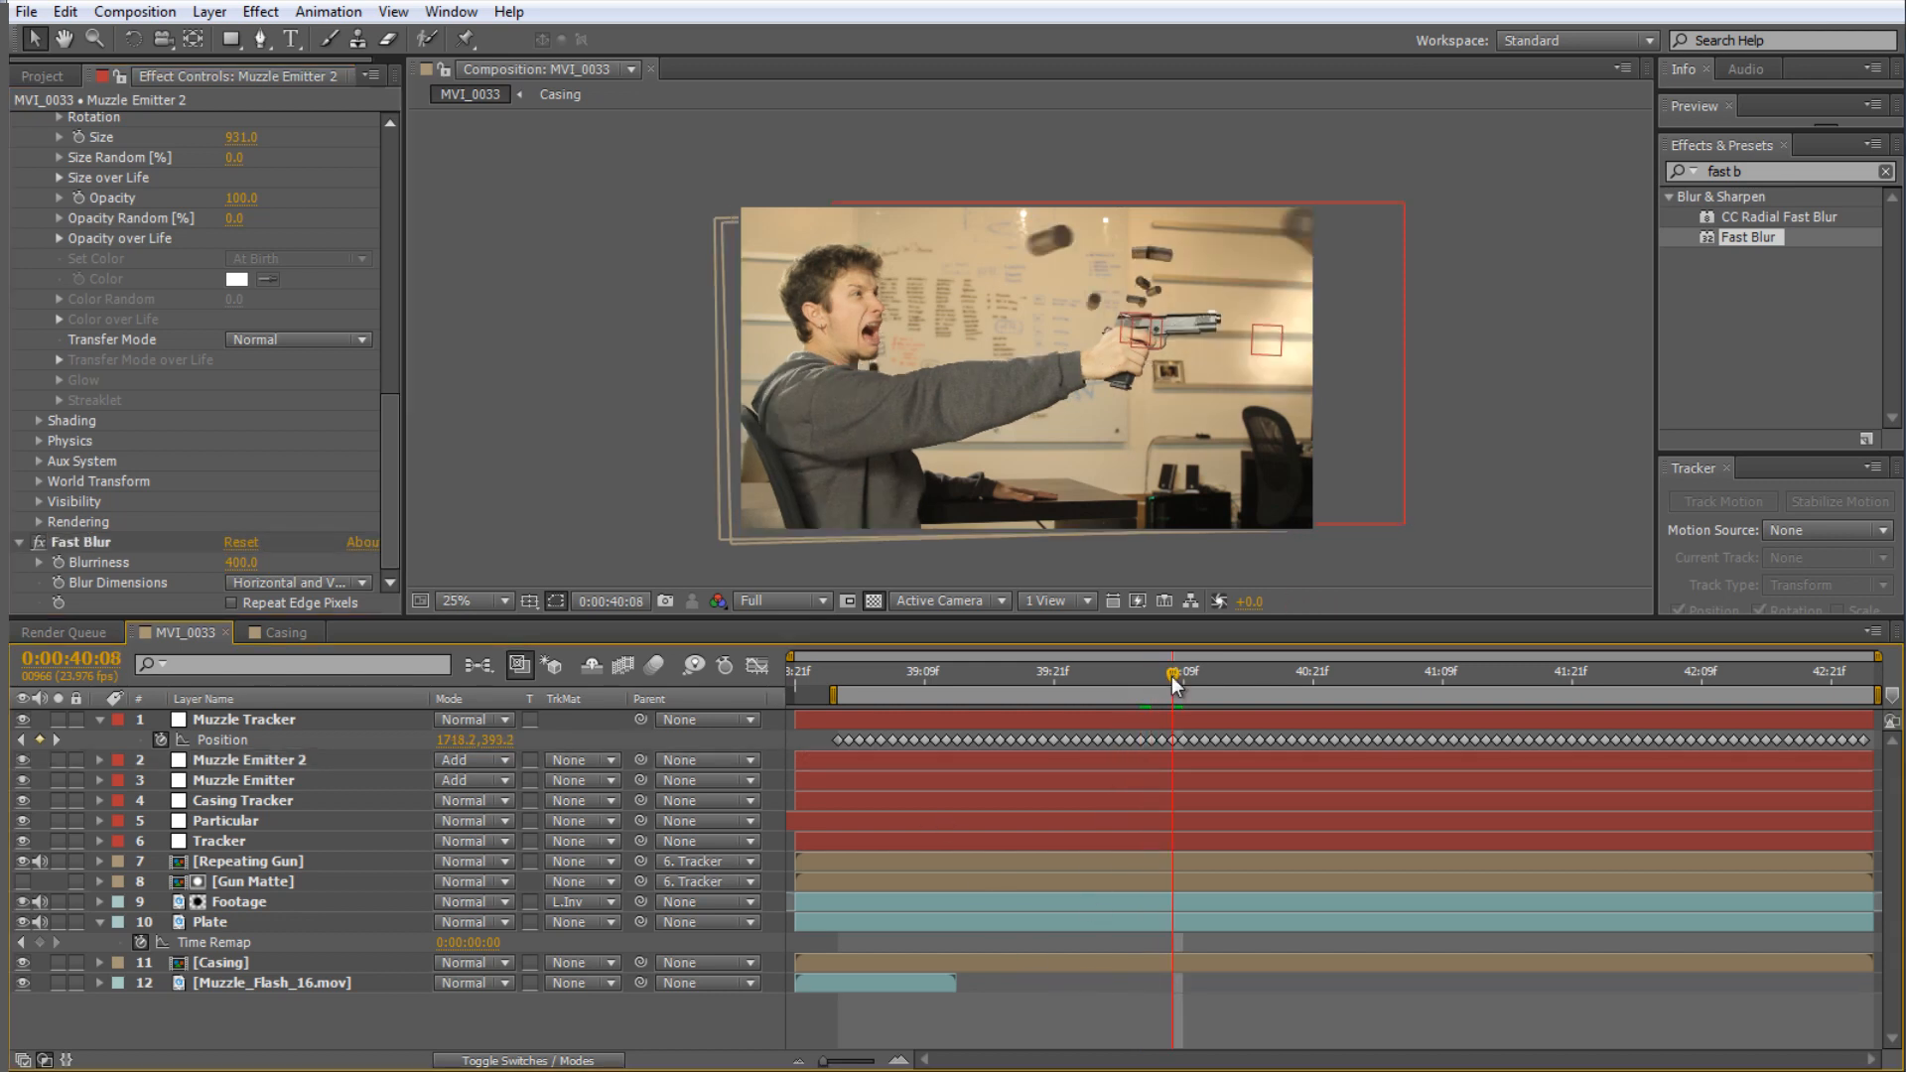
key("KP_0")
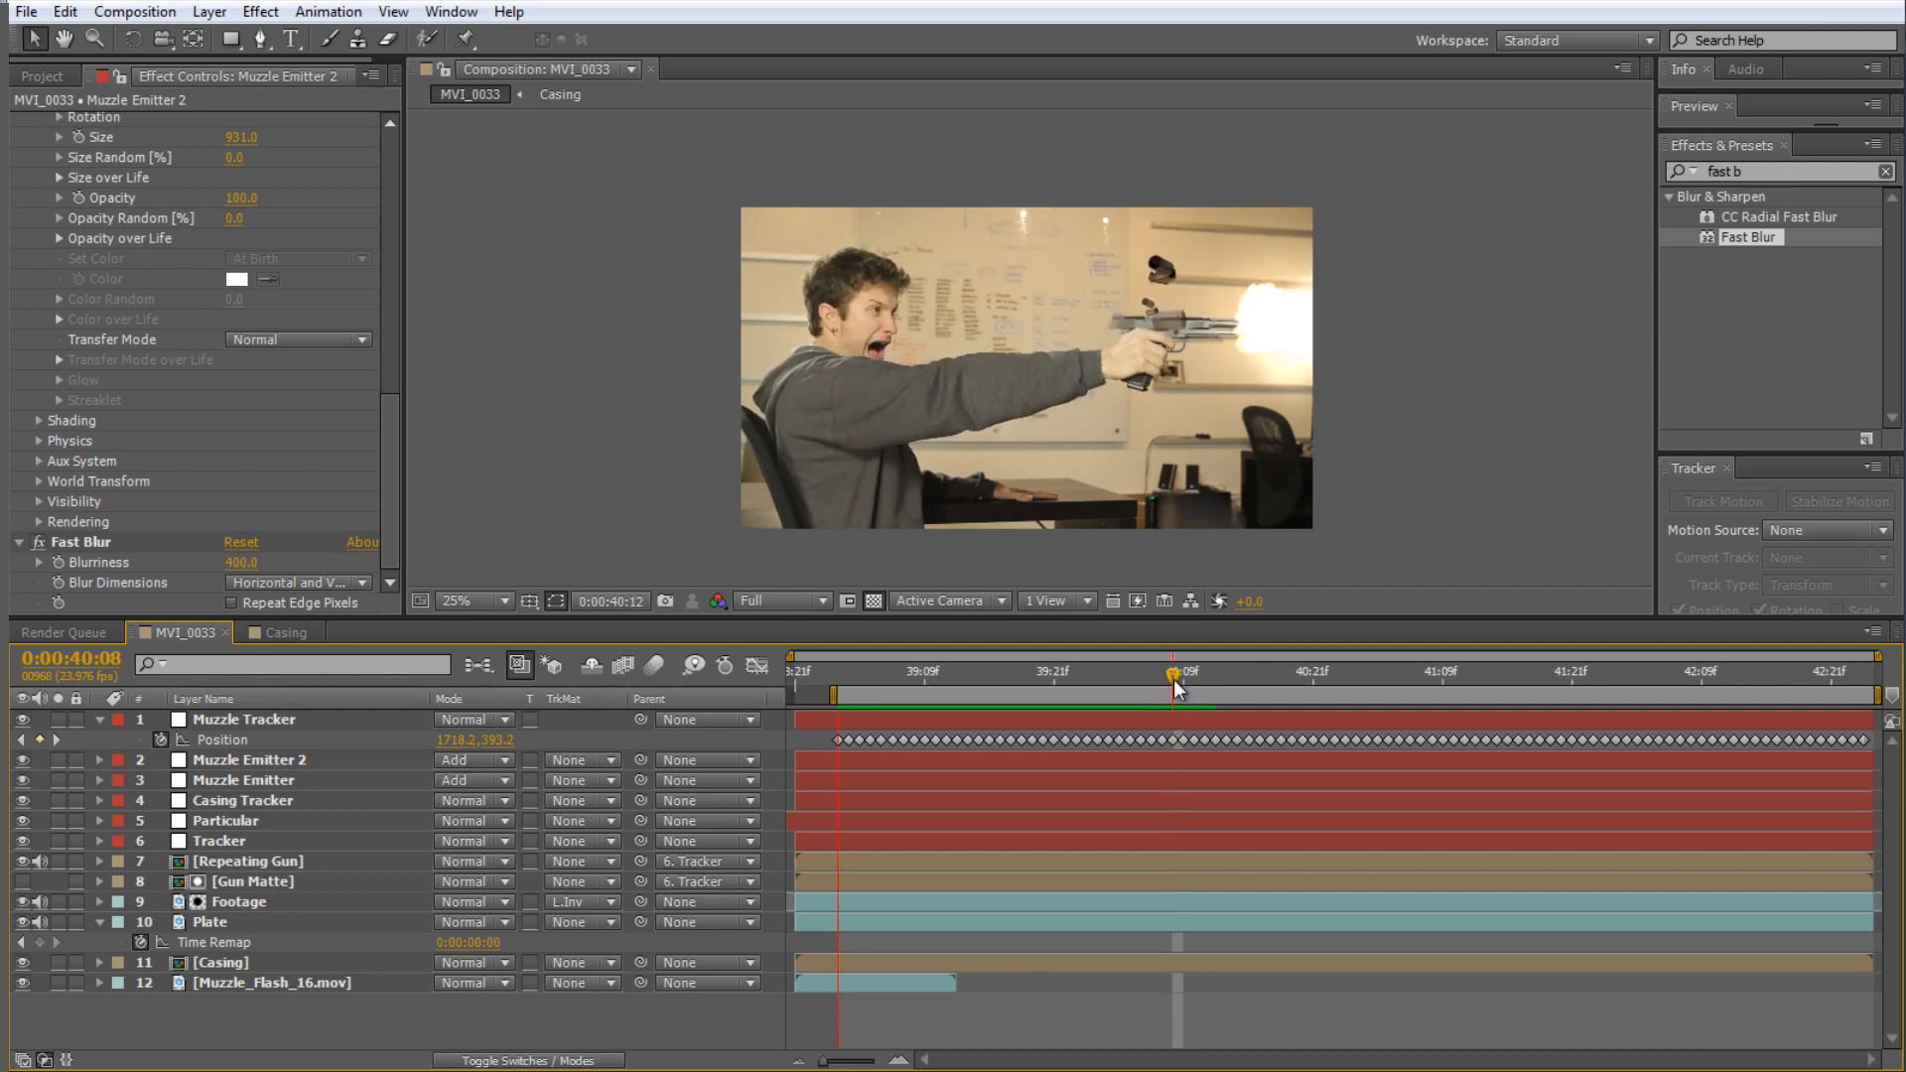
key("space")
mouse_move(1034, 679)
left_mouse_down()
mouse_move(892, 677)
mouse_move(1069, 675)
left_mouse_up()
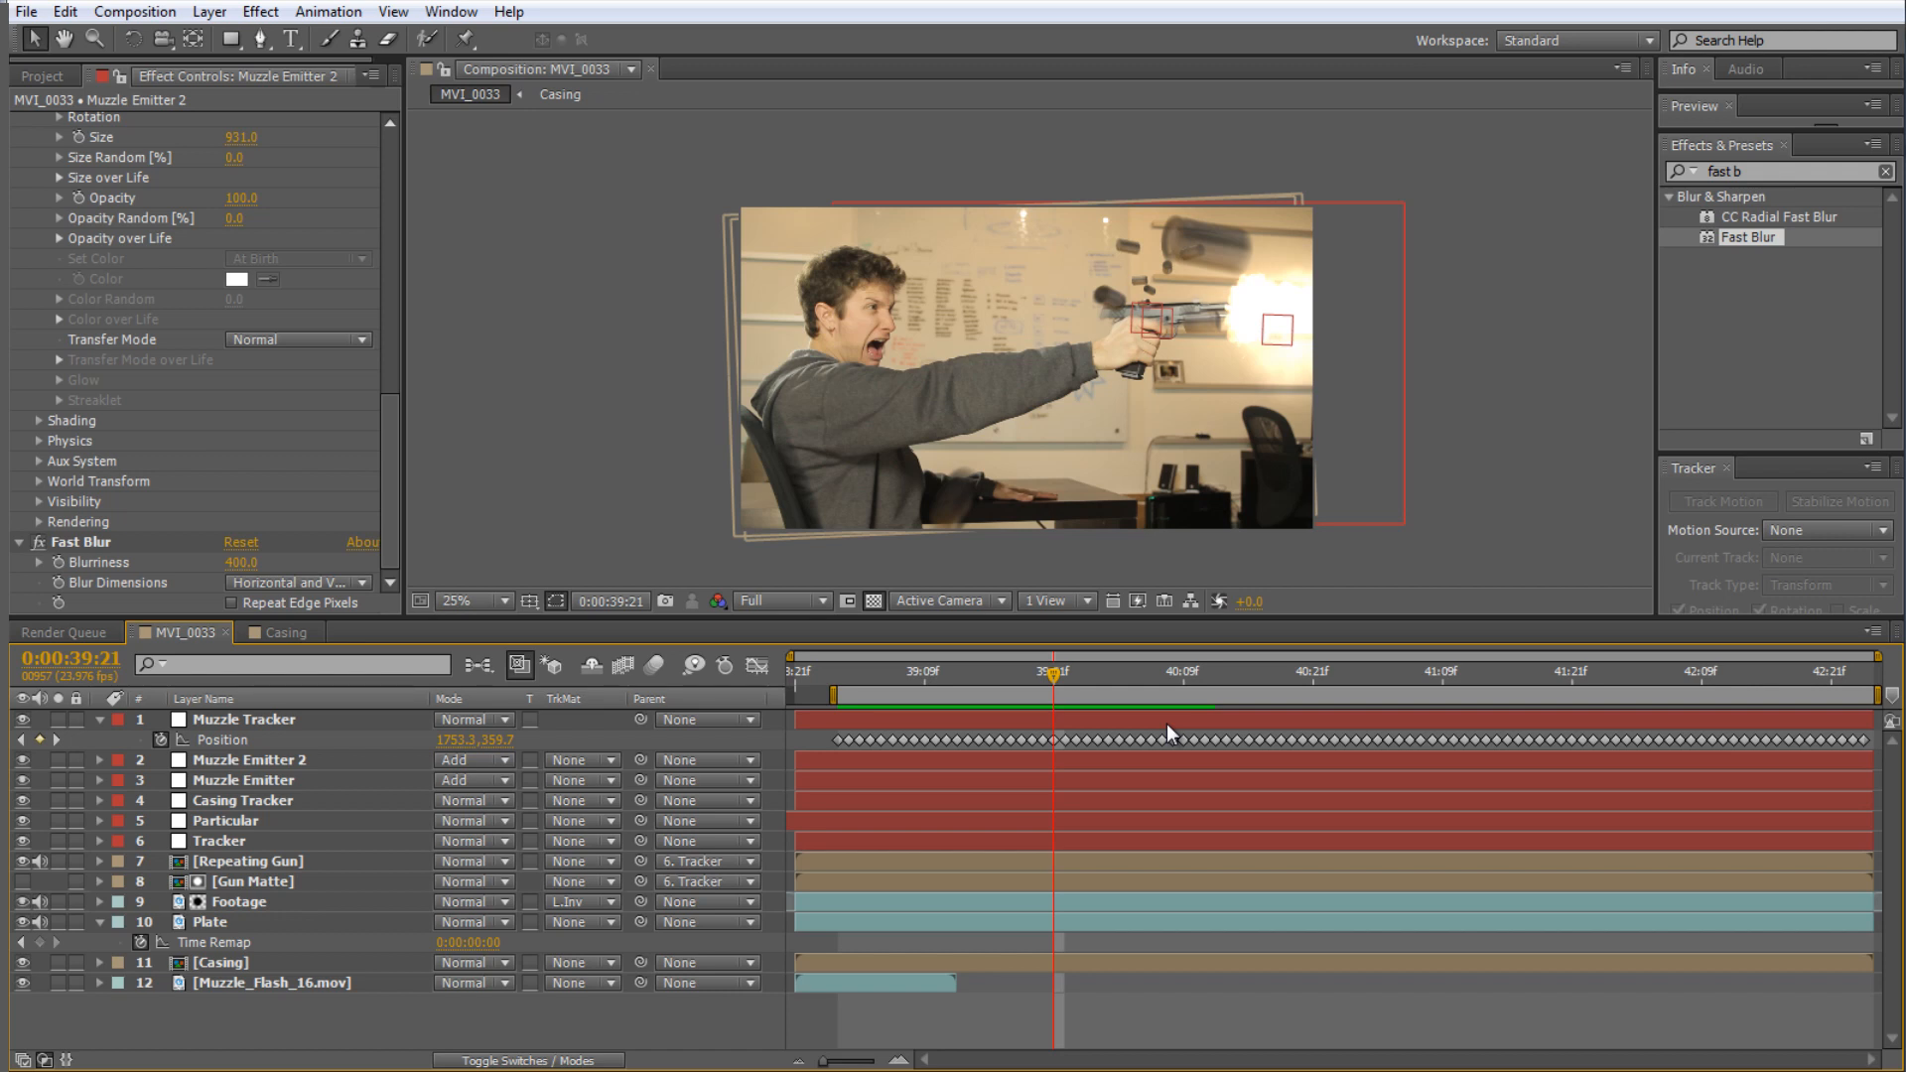
mouse_move(1055, 677)
left_mouse_down()
mouse_move(924, 676)
mouse_move(1061, 668)
left_mouse_up()
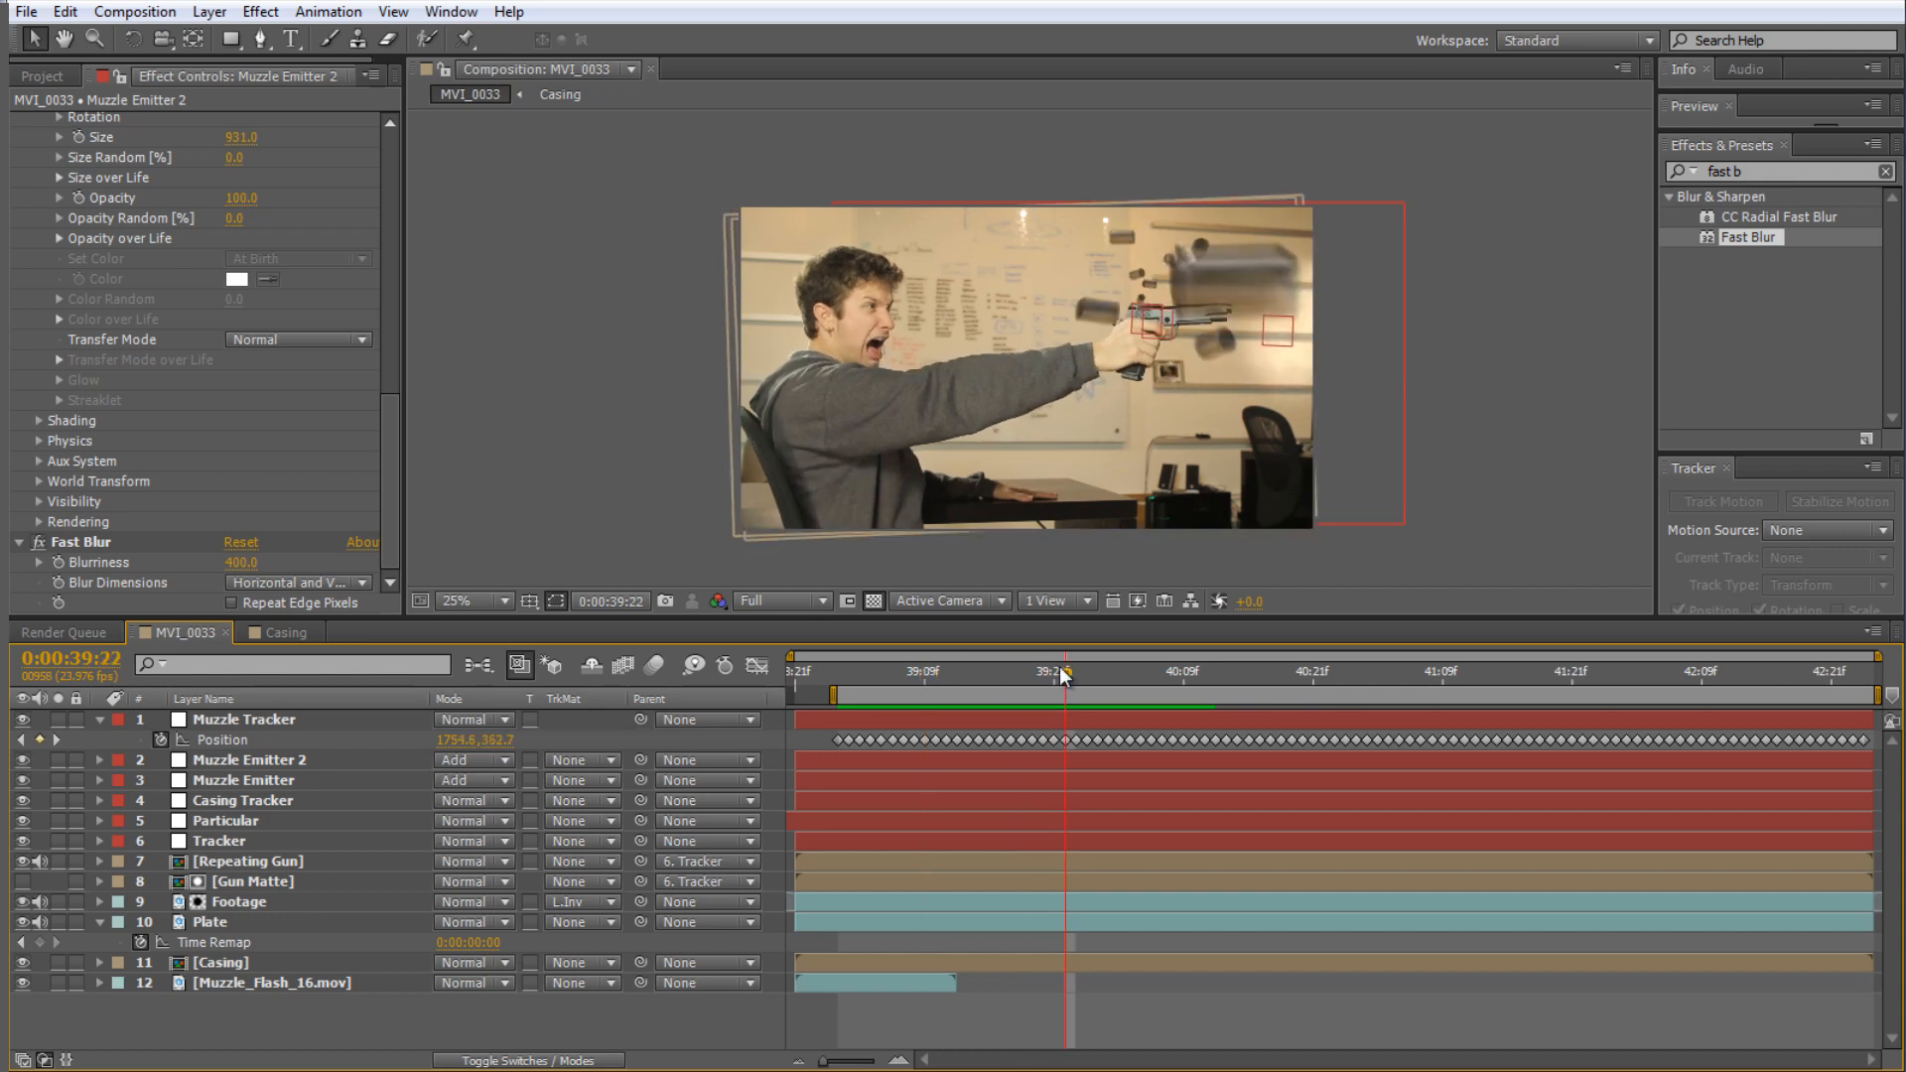
mouse_move(1068, 677)
left_mouse_down()
mouse_move(1181, 675)
mouse_move(1060, 669)
left_mouse_up()
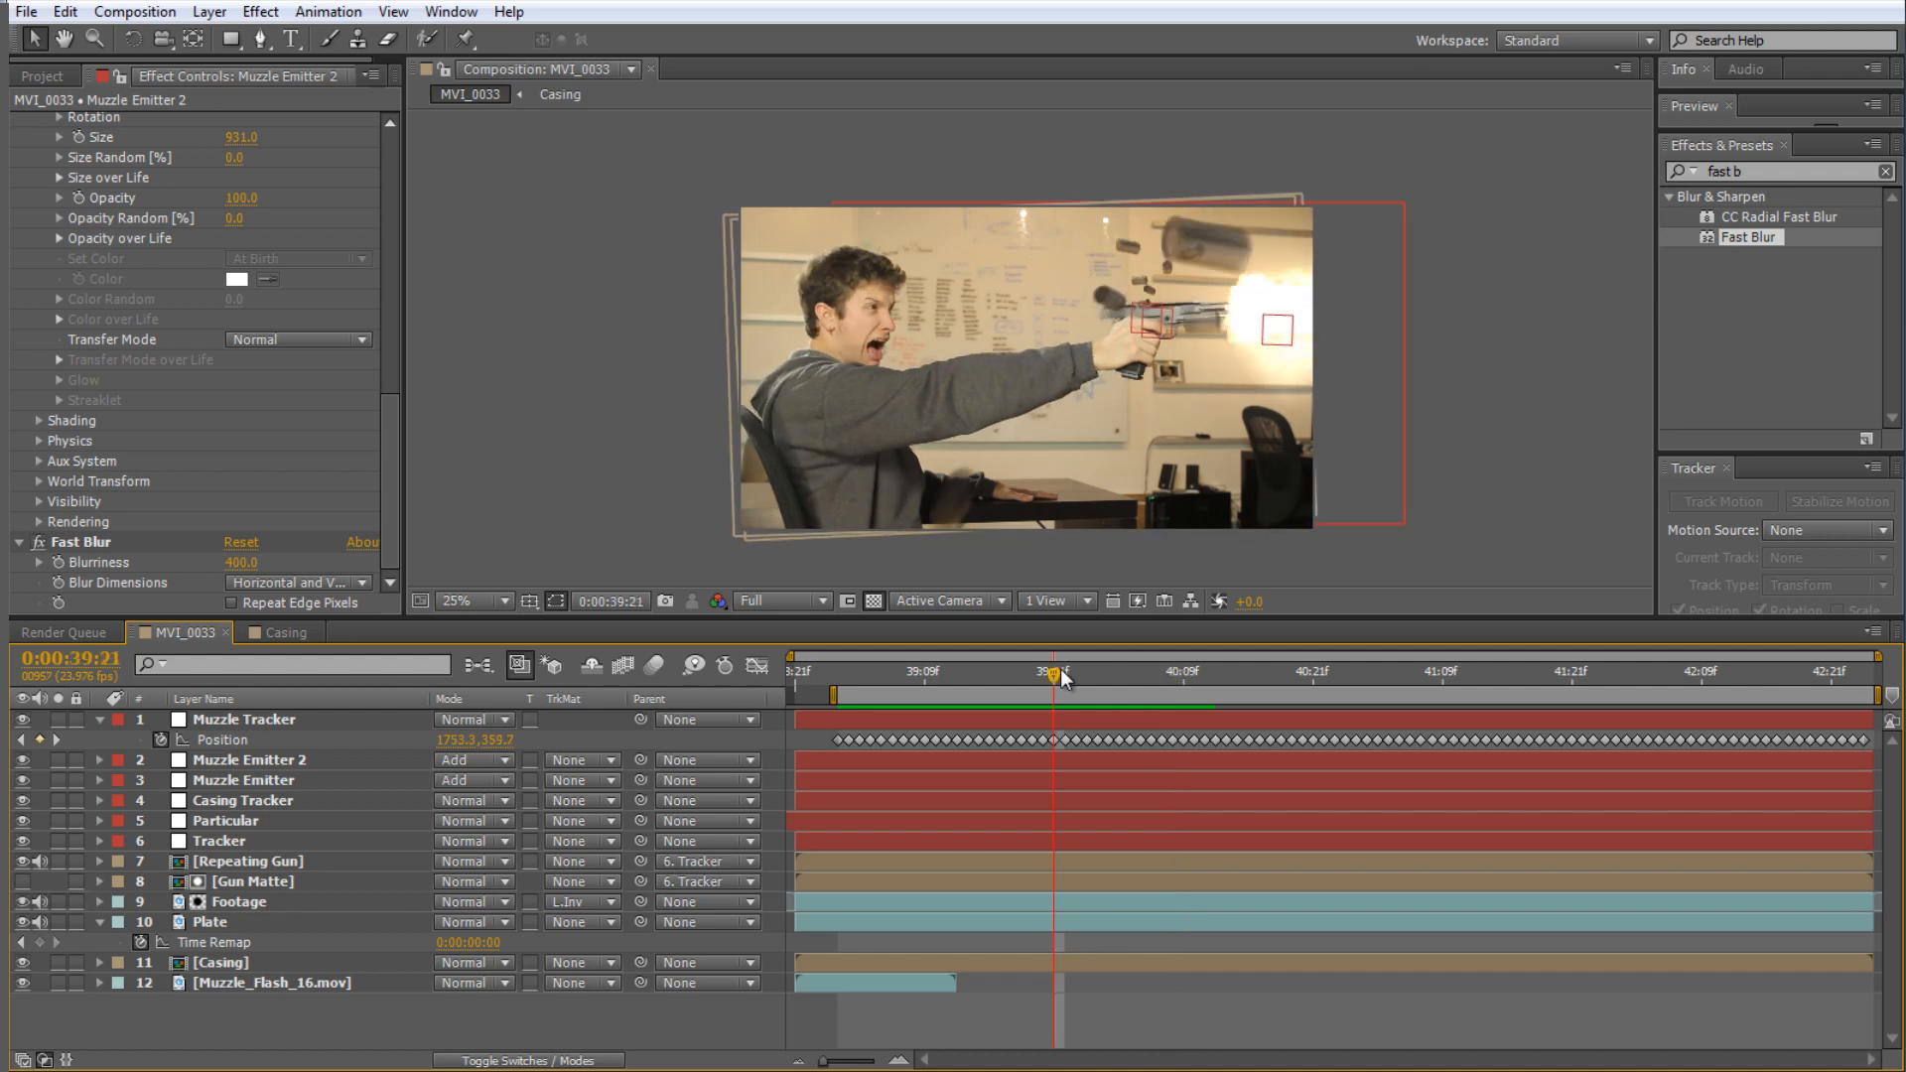
- Add the MVI_0033 composition to the render queue and set its output module format to H.264
left_click(135, 12)
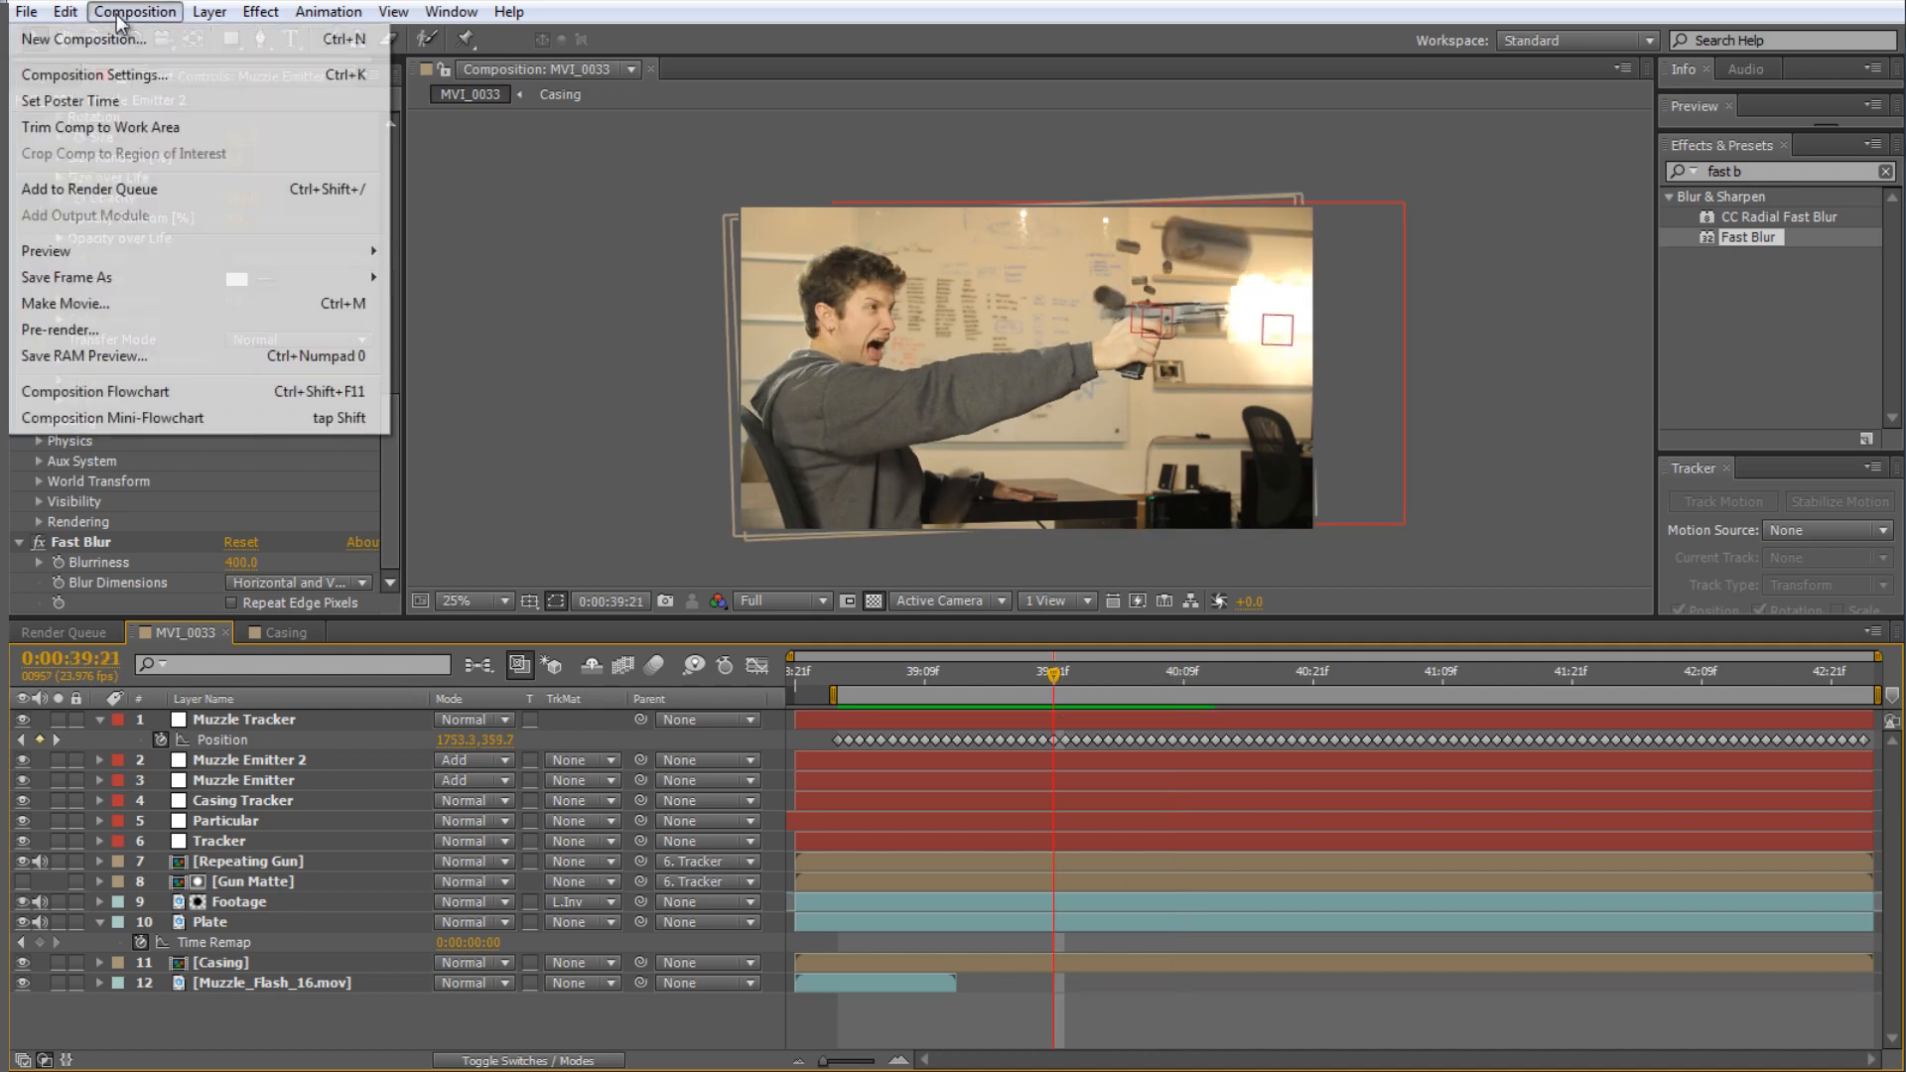
left_click(173, 191)
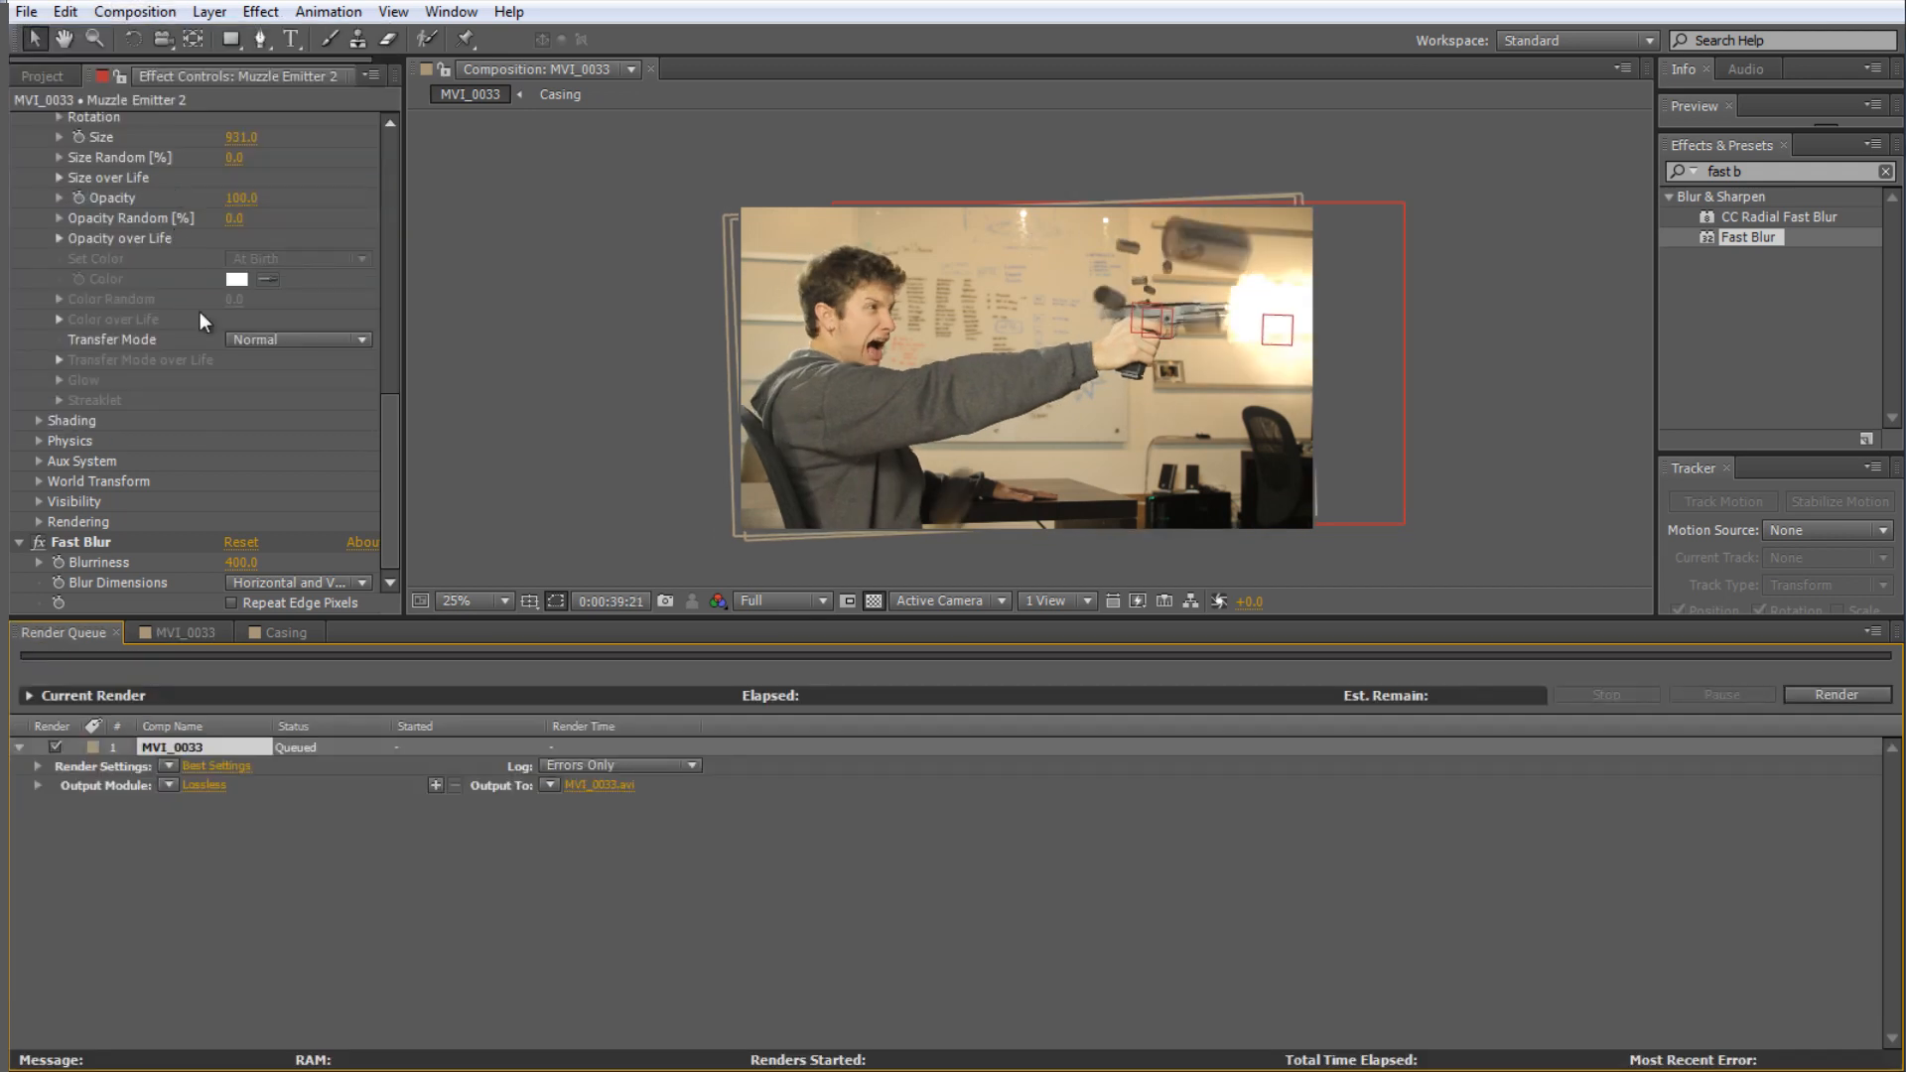
left_click(209, 788)
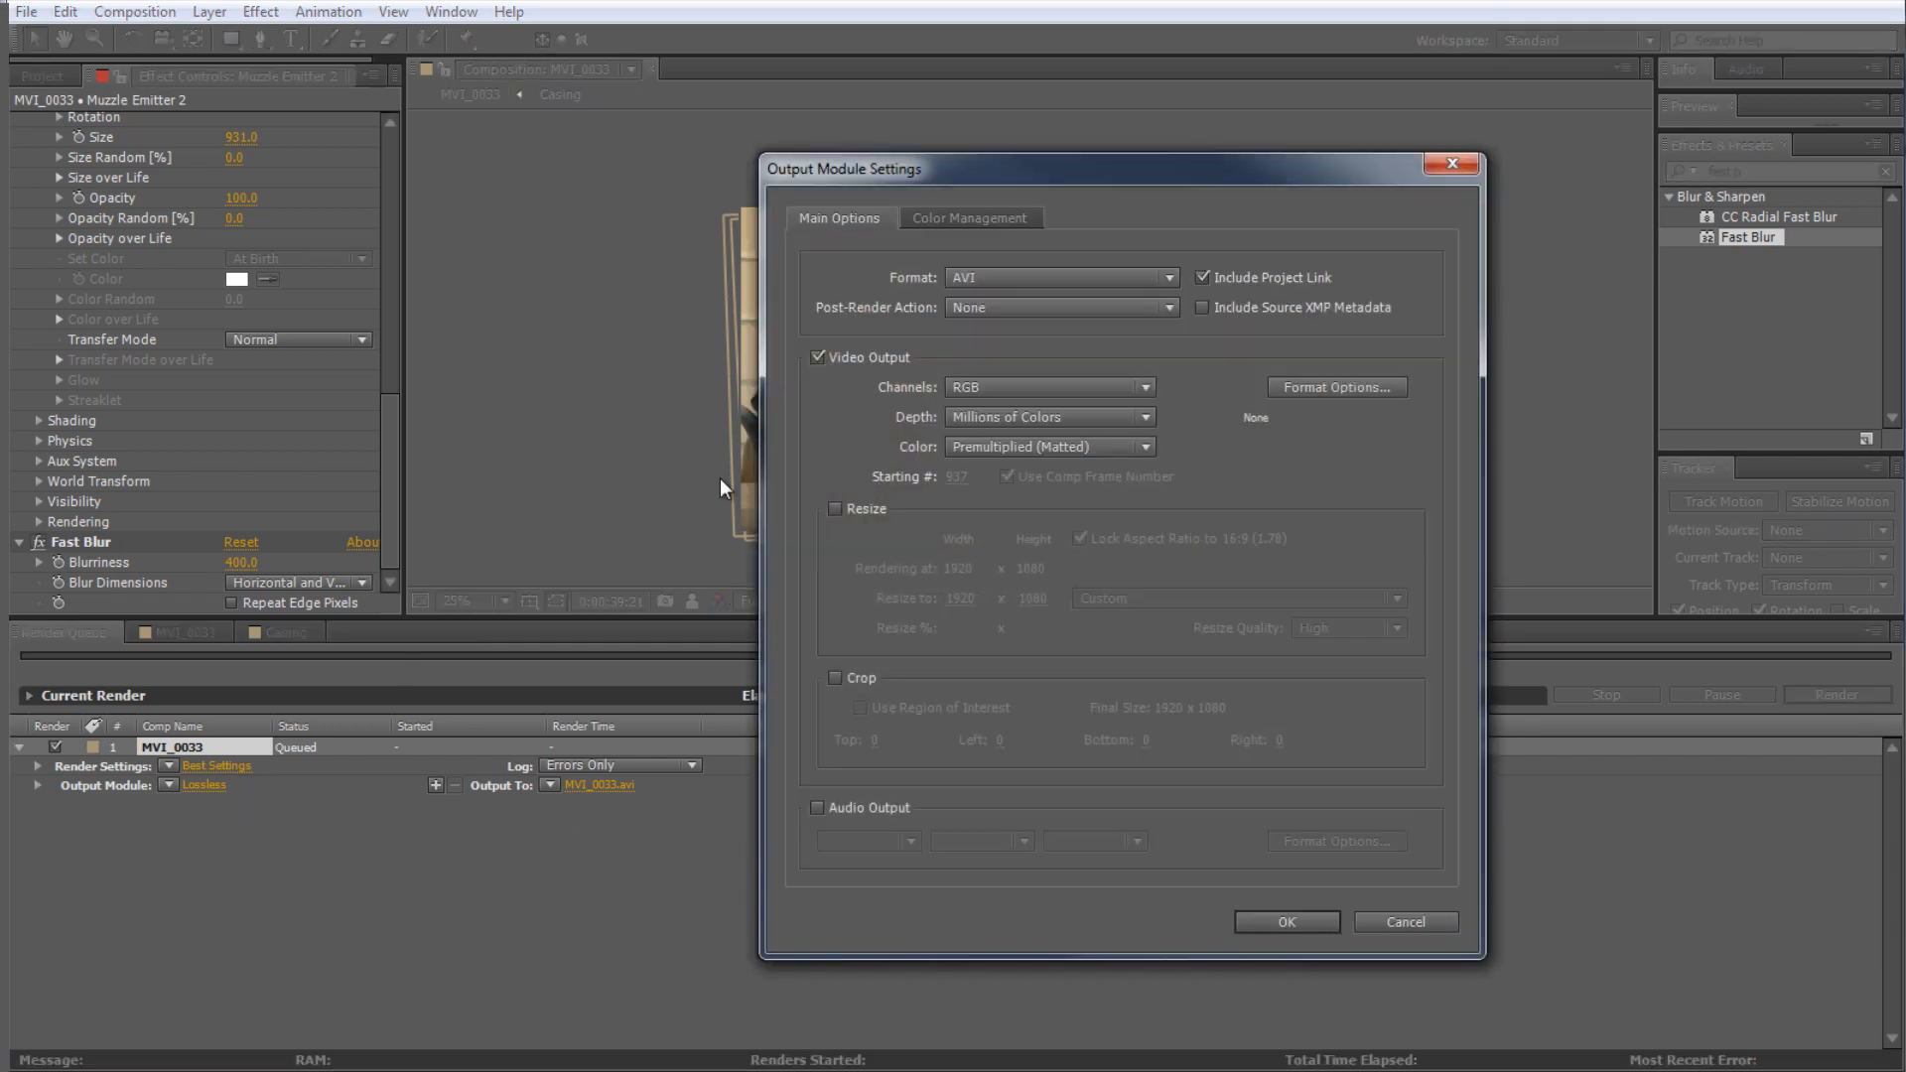
left_click_drag(1023, 181, 969, 207)
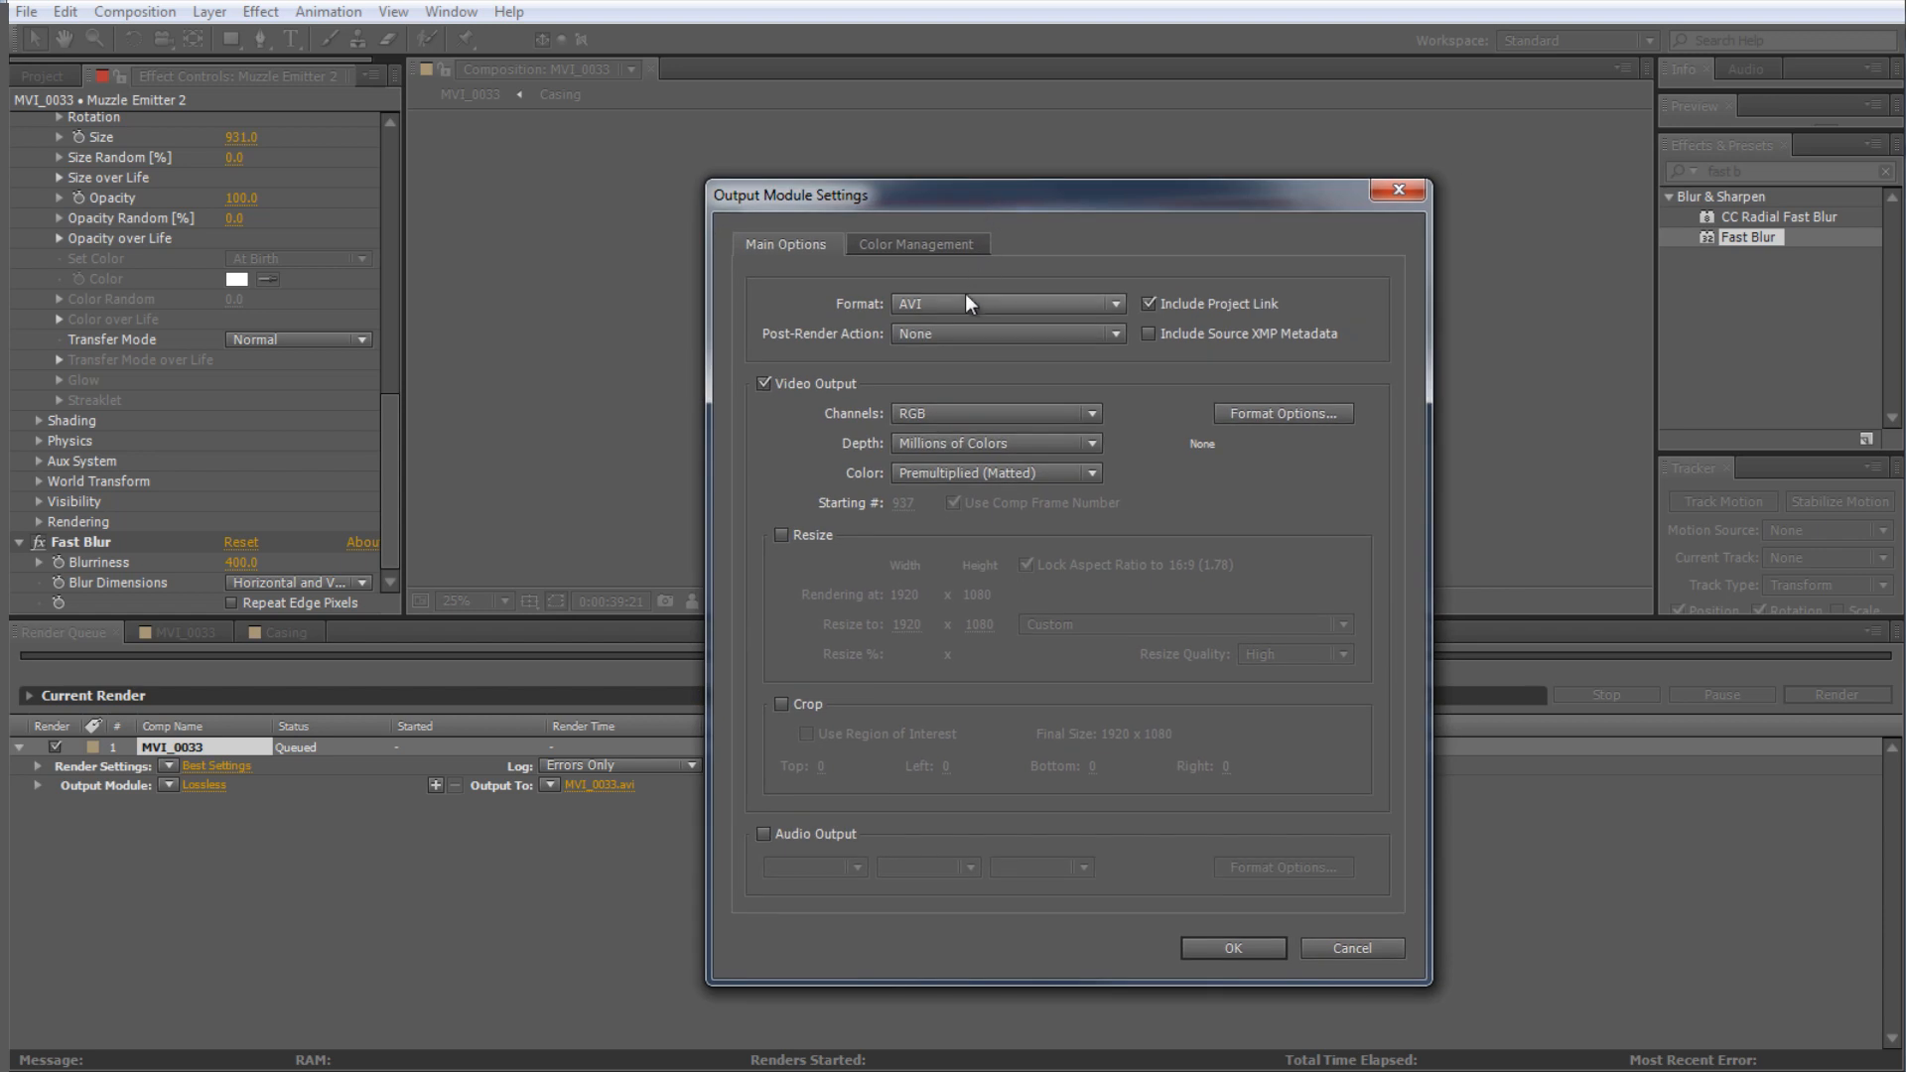
left_click(952, 305)
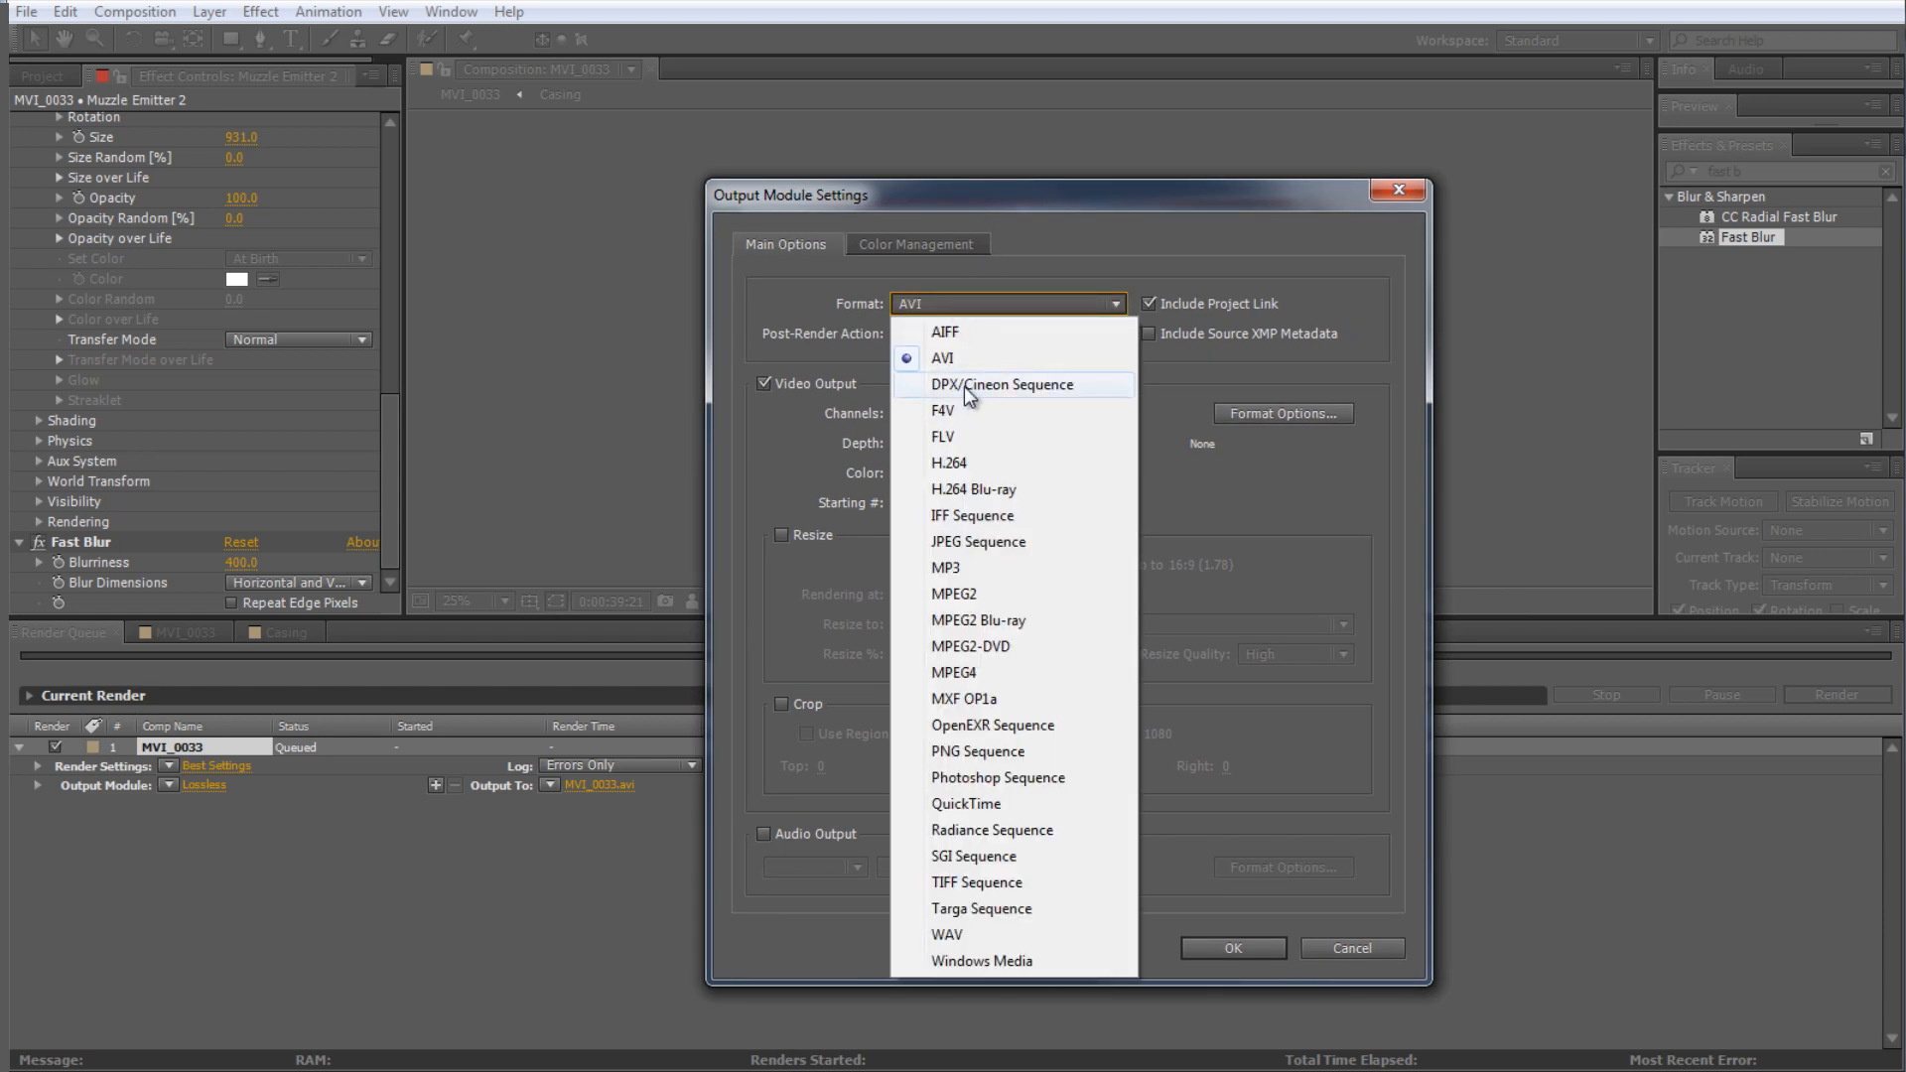
left_click(972, 464)
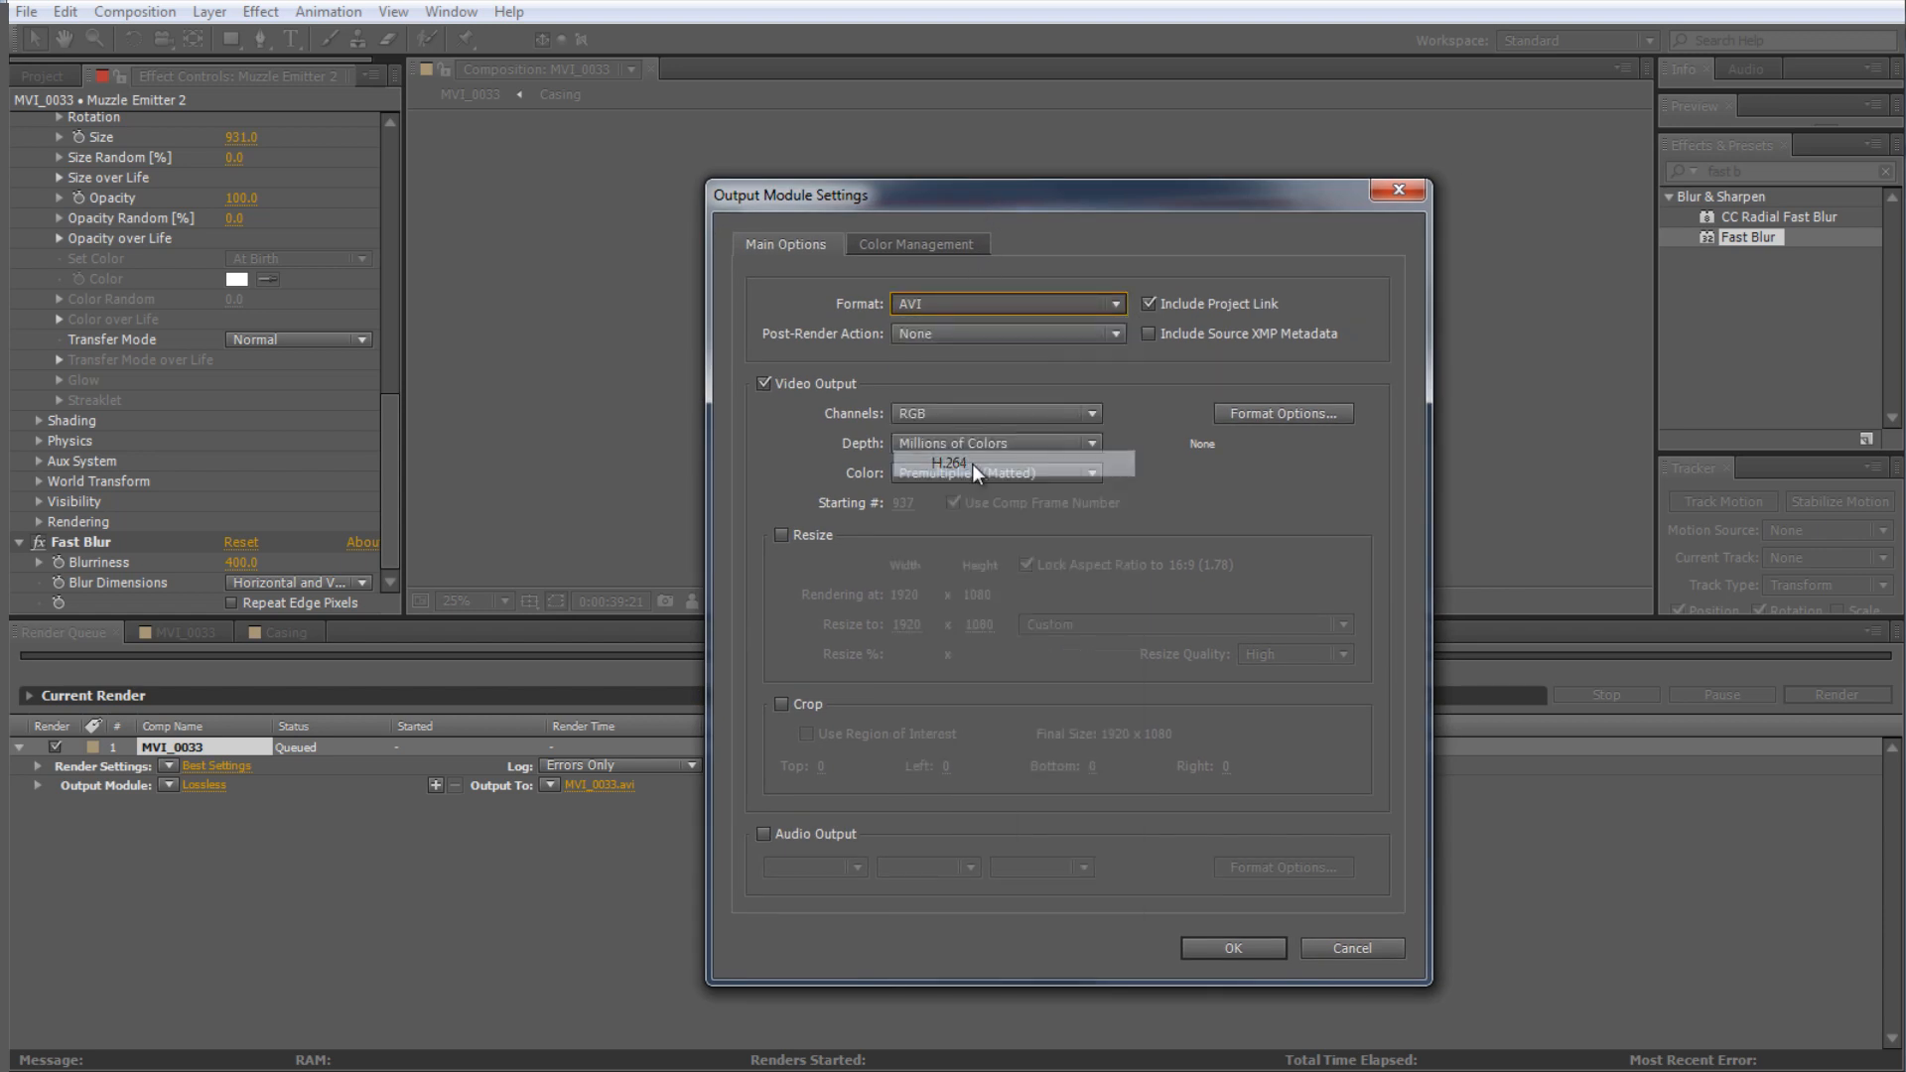
left_click(945, 300)
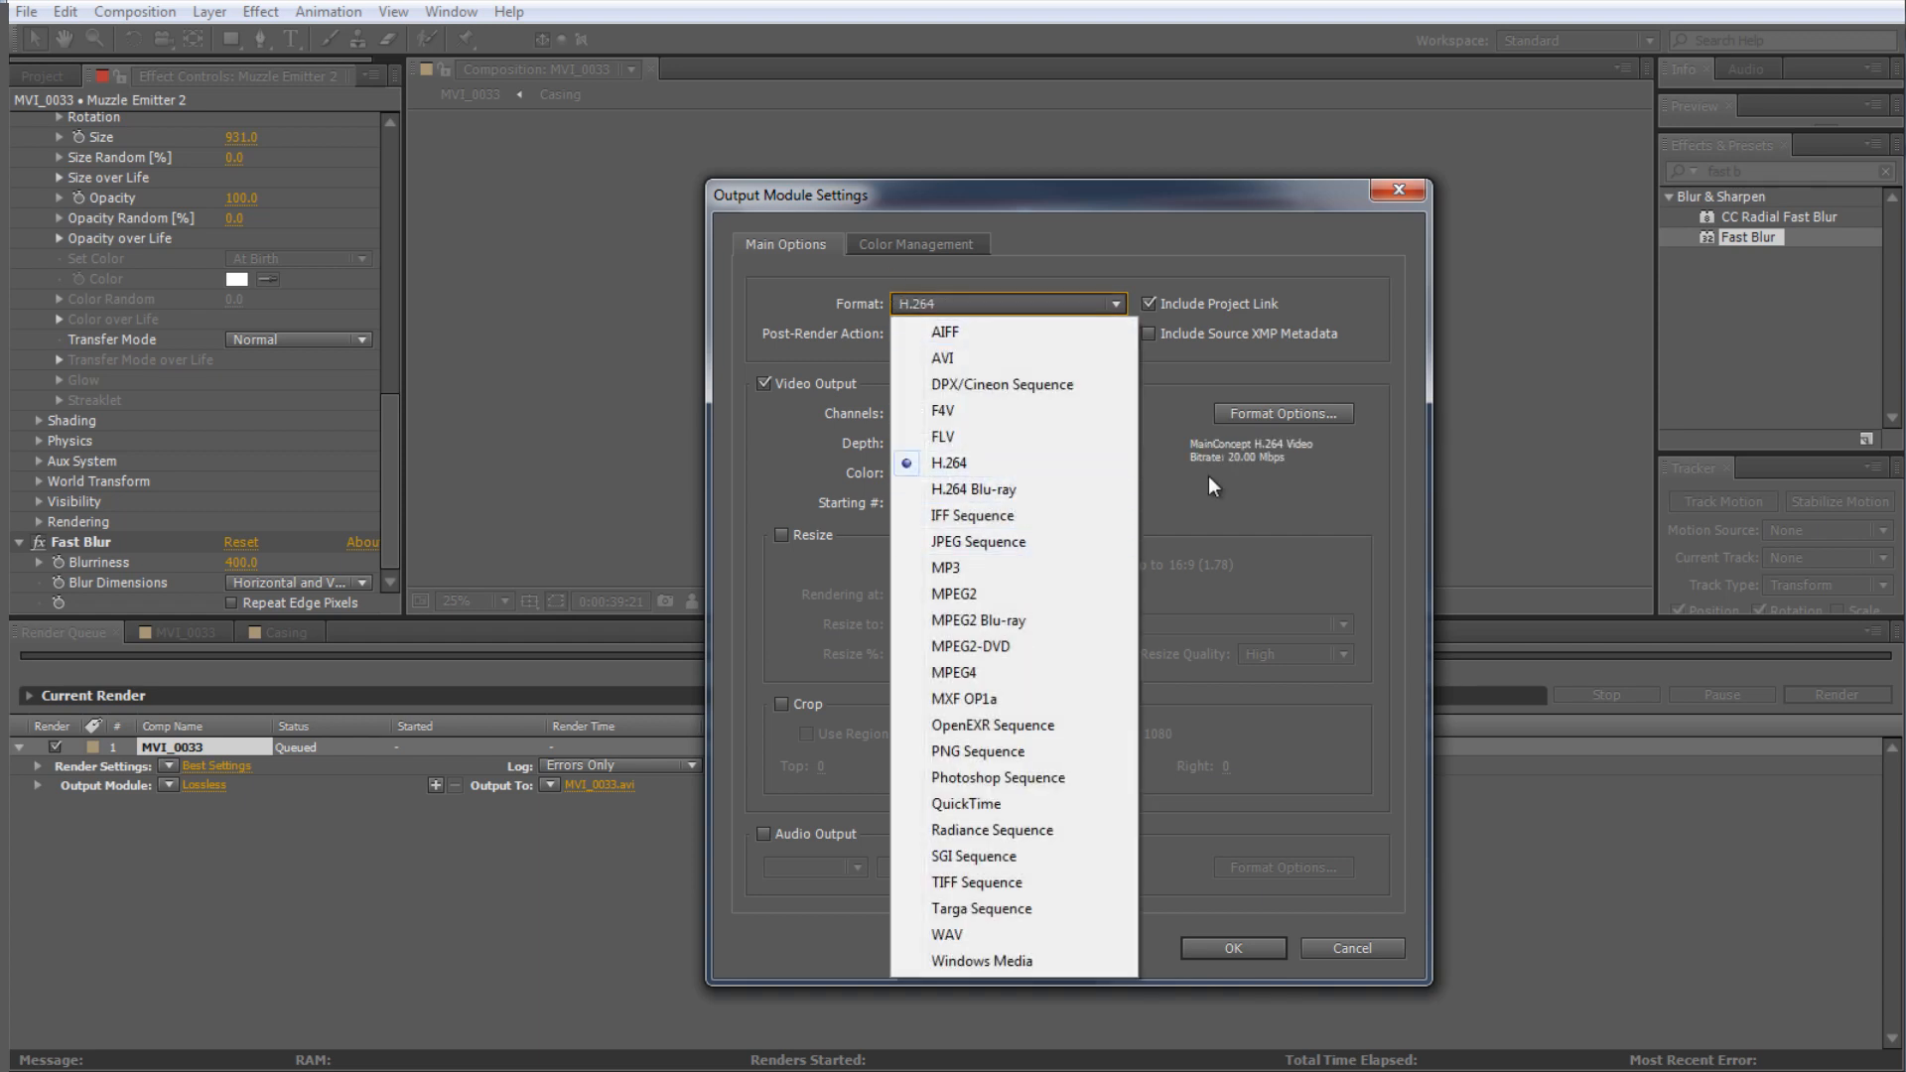
left_click(1282, 522)
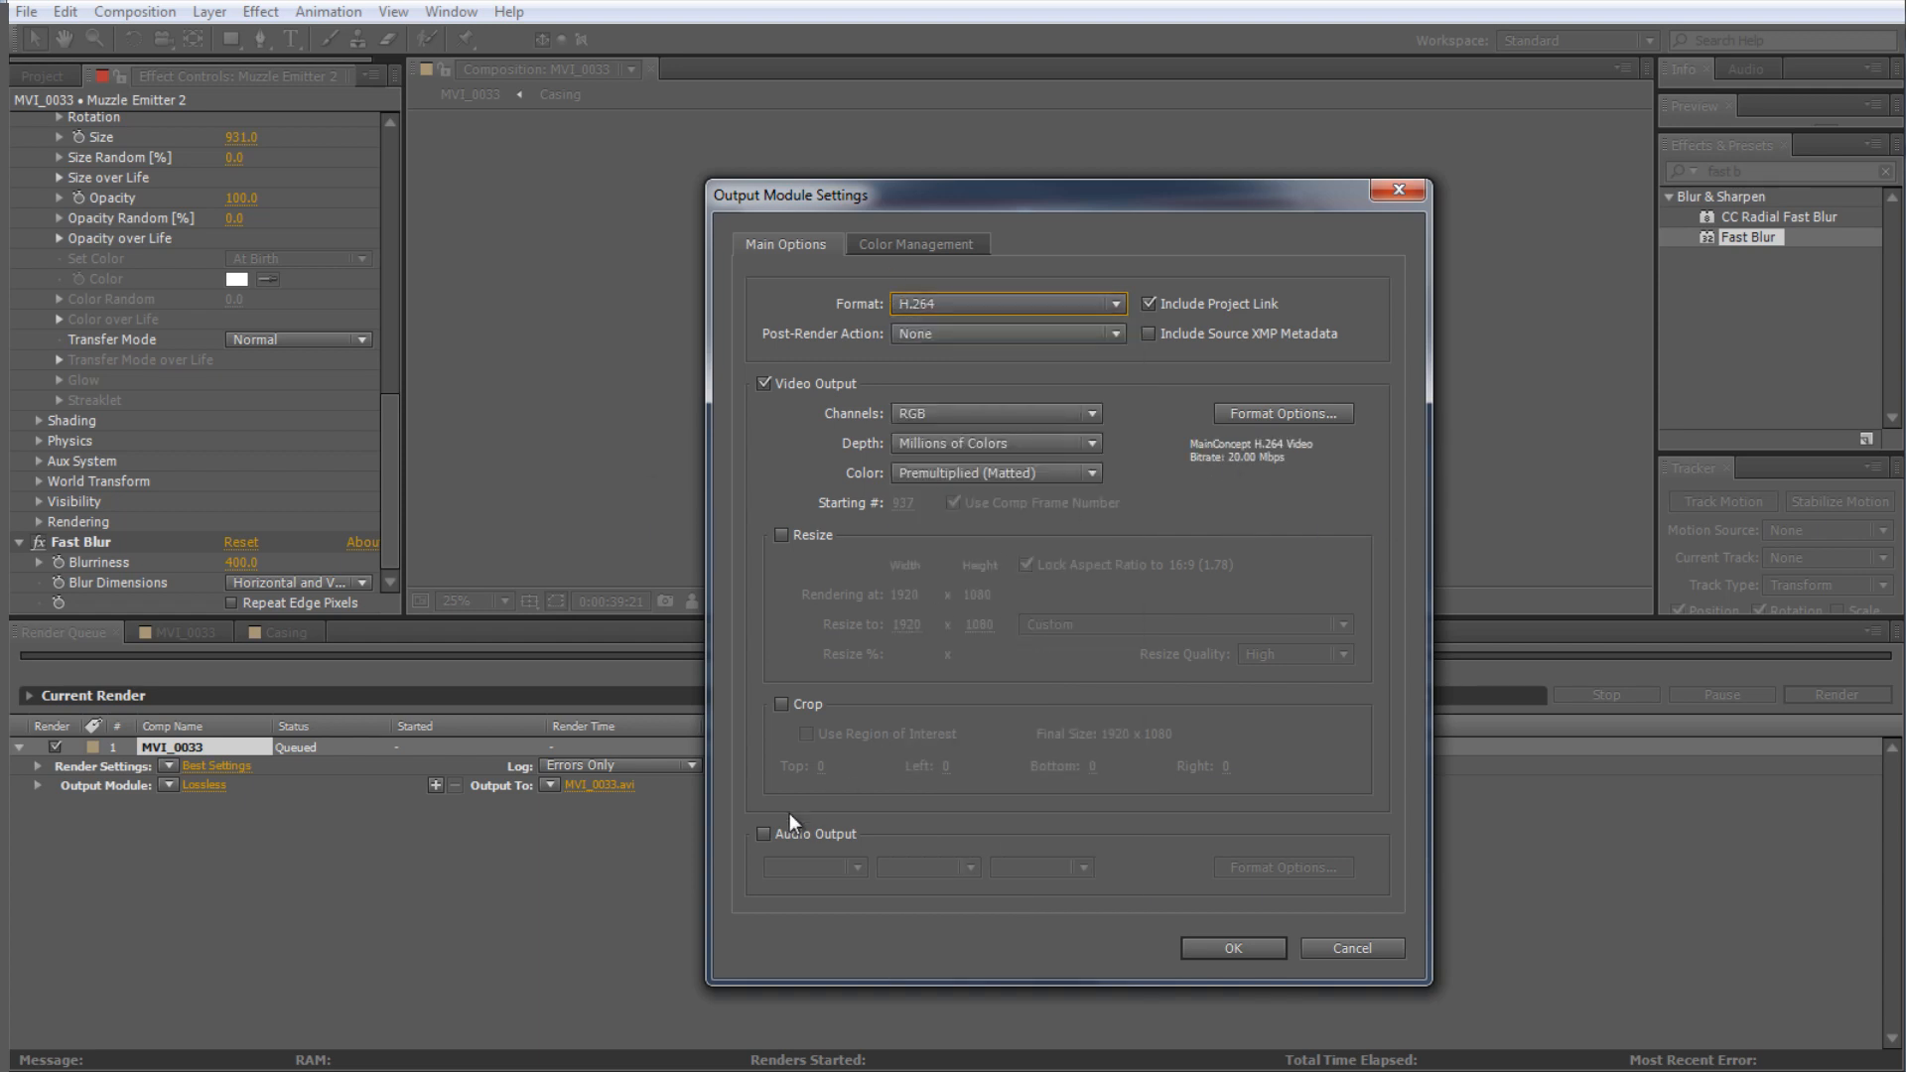
- Enable audio output with resizing left off, and open the H.264 video format options
left_click(763, 835)
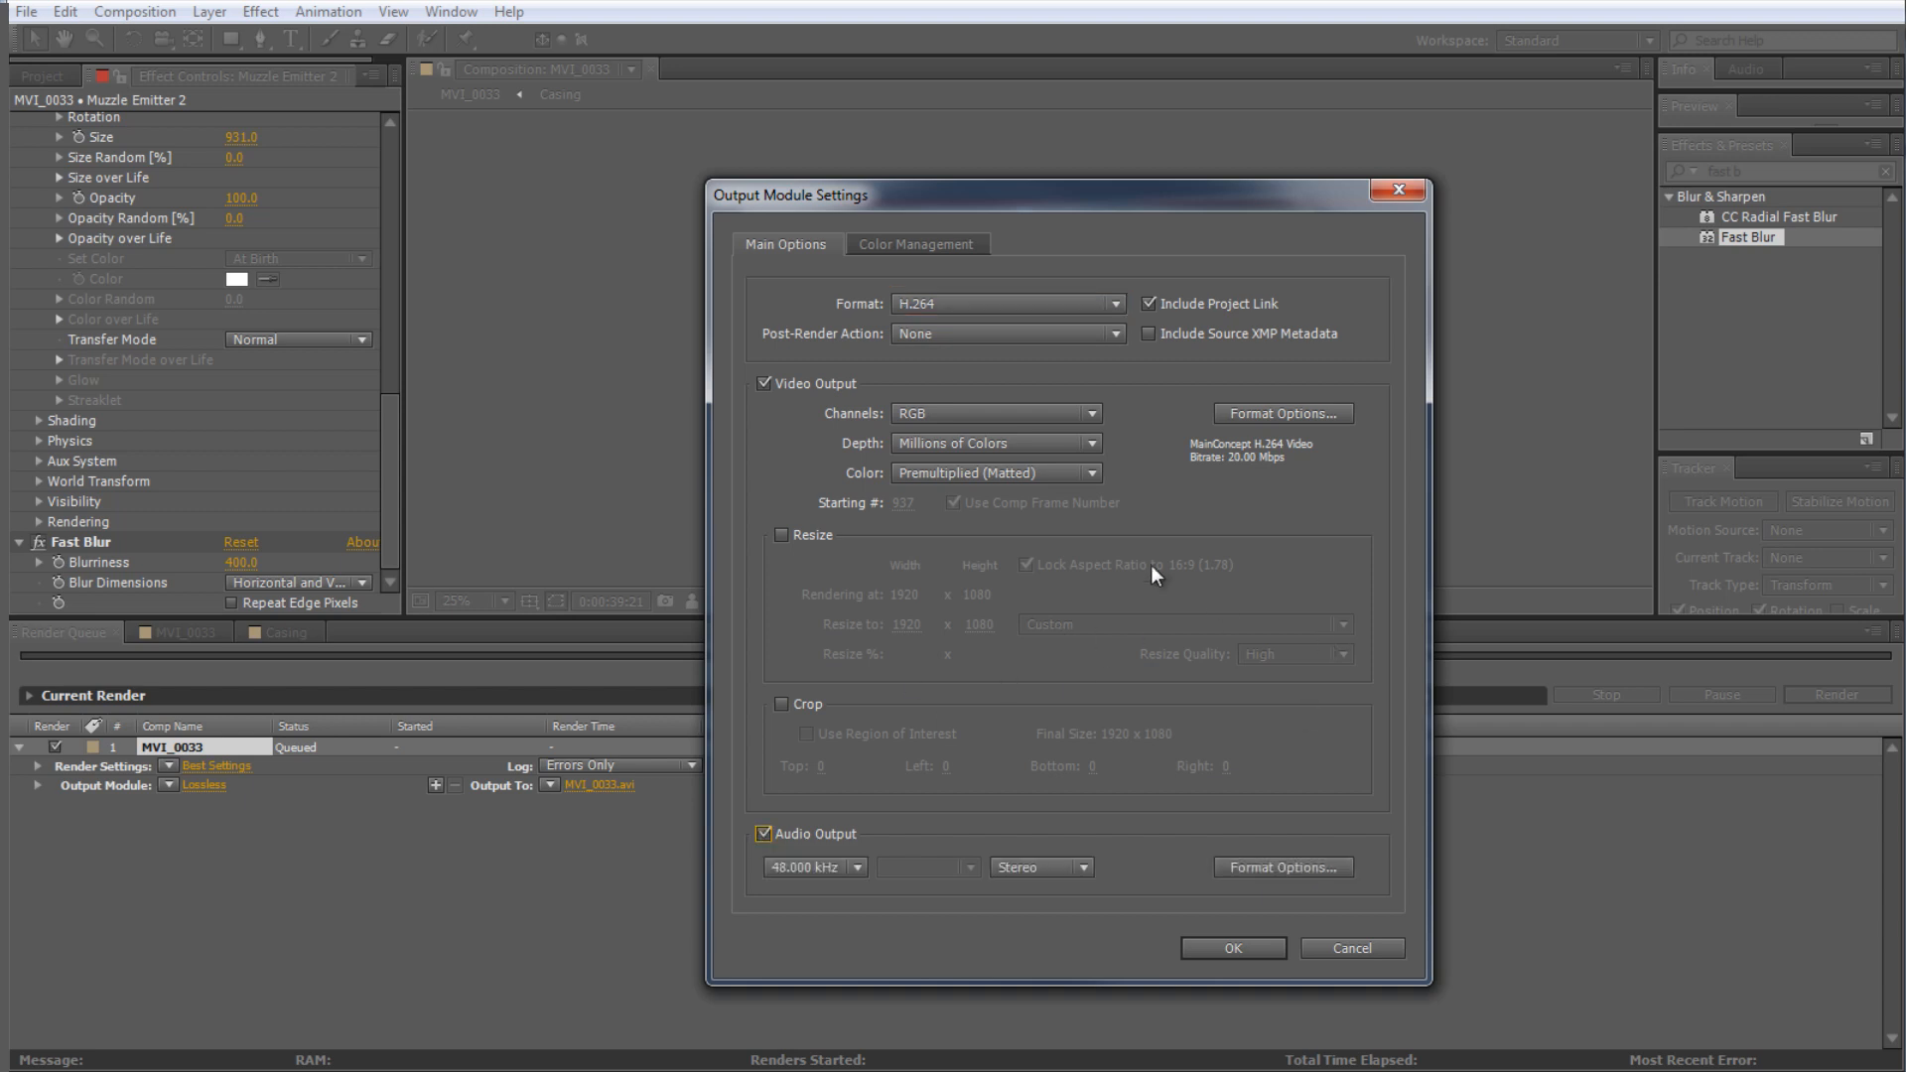
left_click(782, 535)
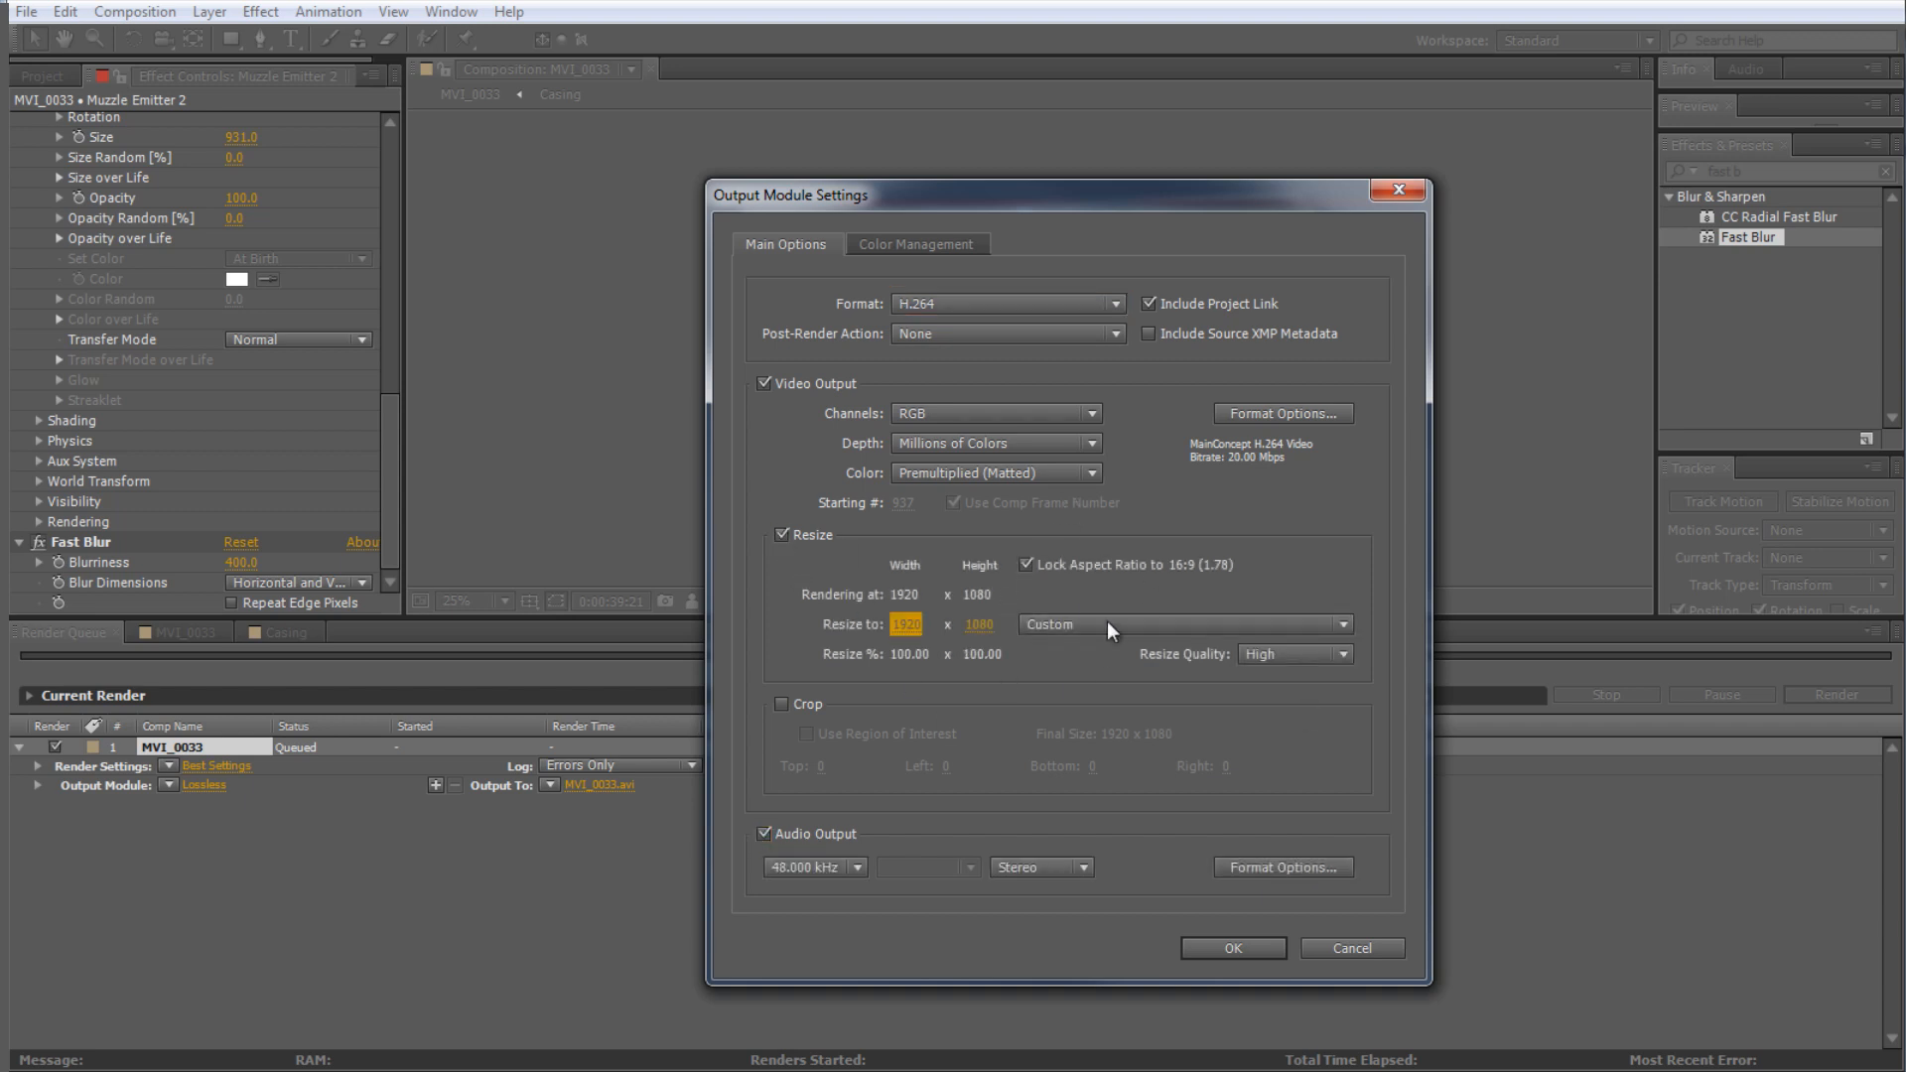
left_click(781, 535)
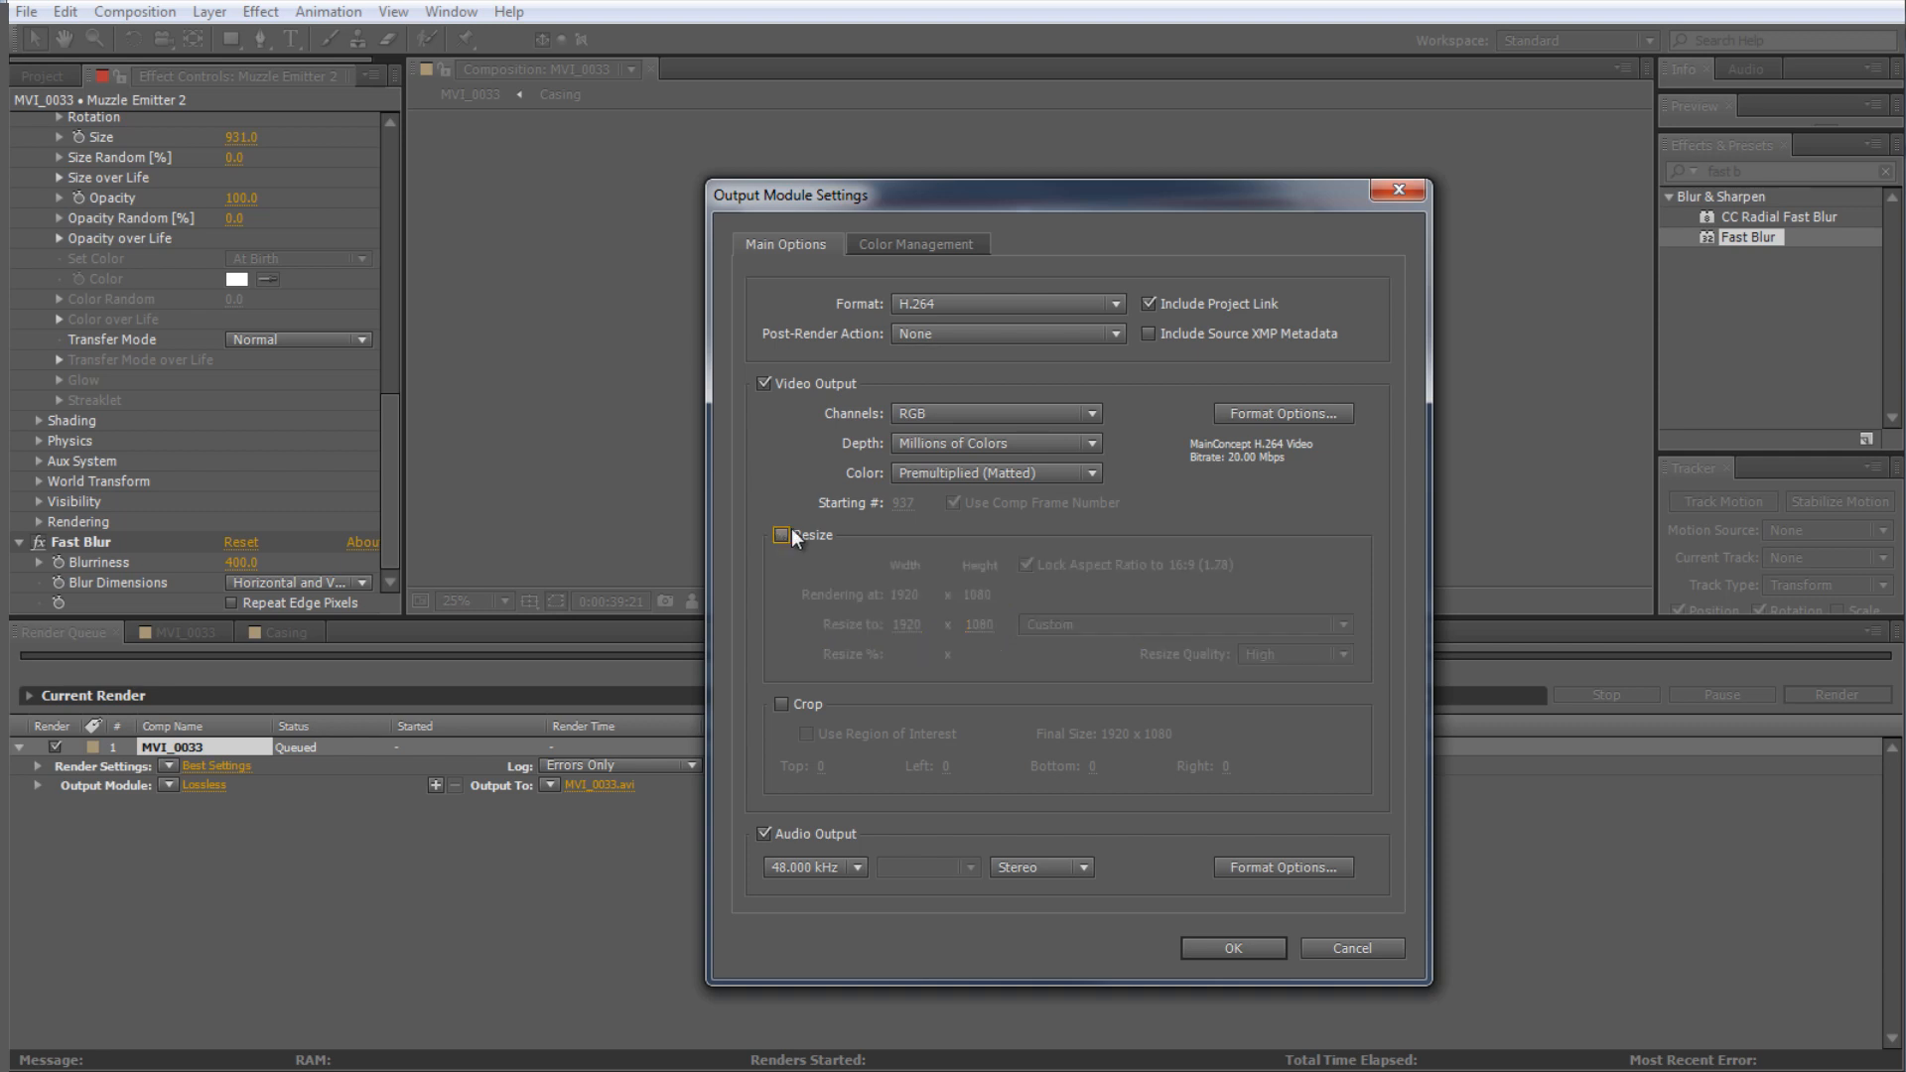
left_click(1291, 415)
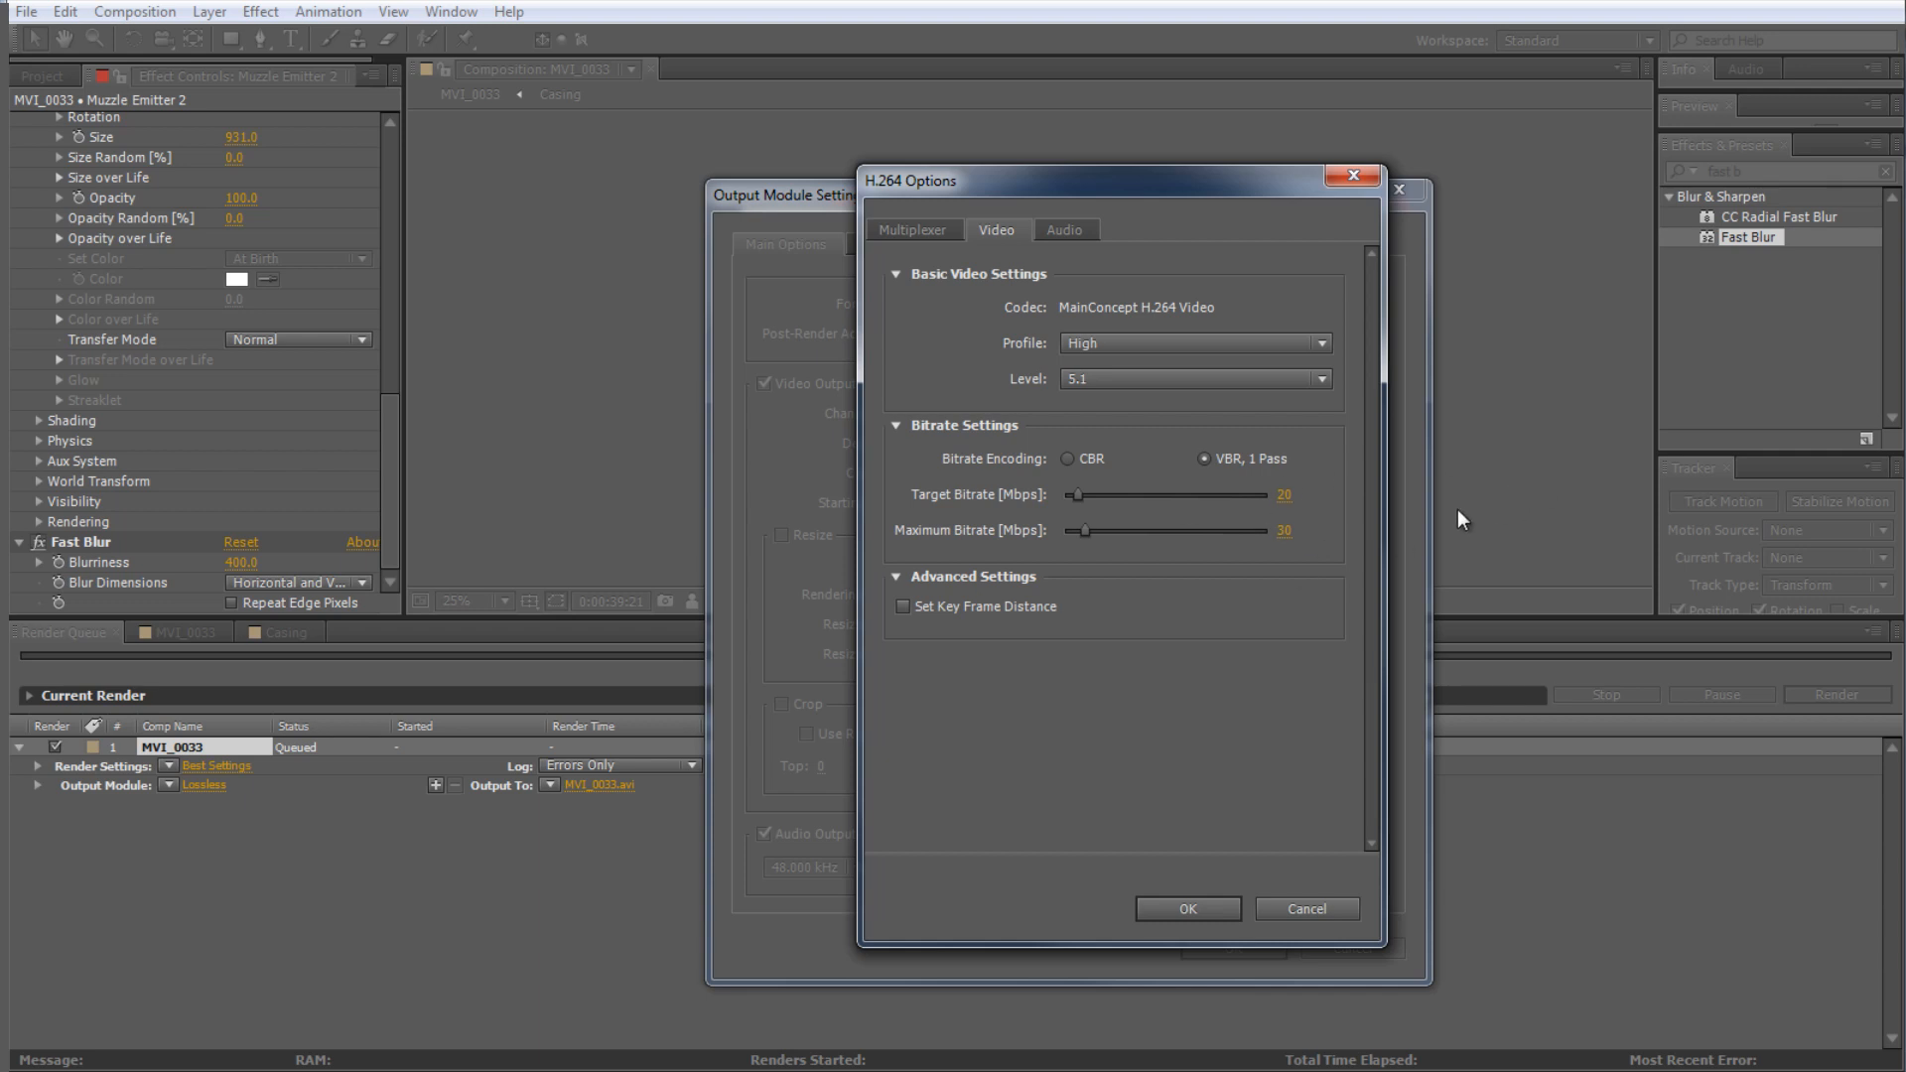
- Set the H.264 target bitrate to 8 Mbps
left_click(1285, 494)
type("8")
key("Return")
- Set the H.264 target bitrate to 30 Mbps and accept the format options and output module settings
left_click(1283, 494)
type("30")
key("Return")
left_click(1182, 906)
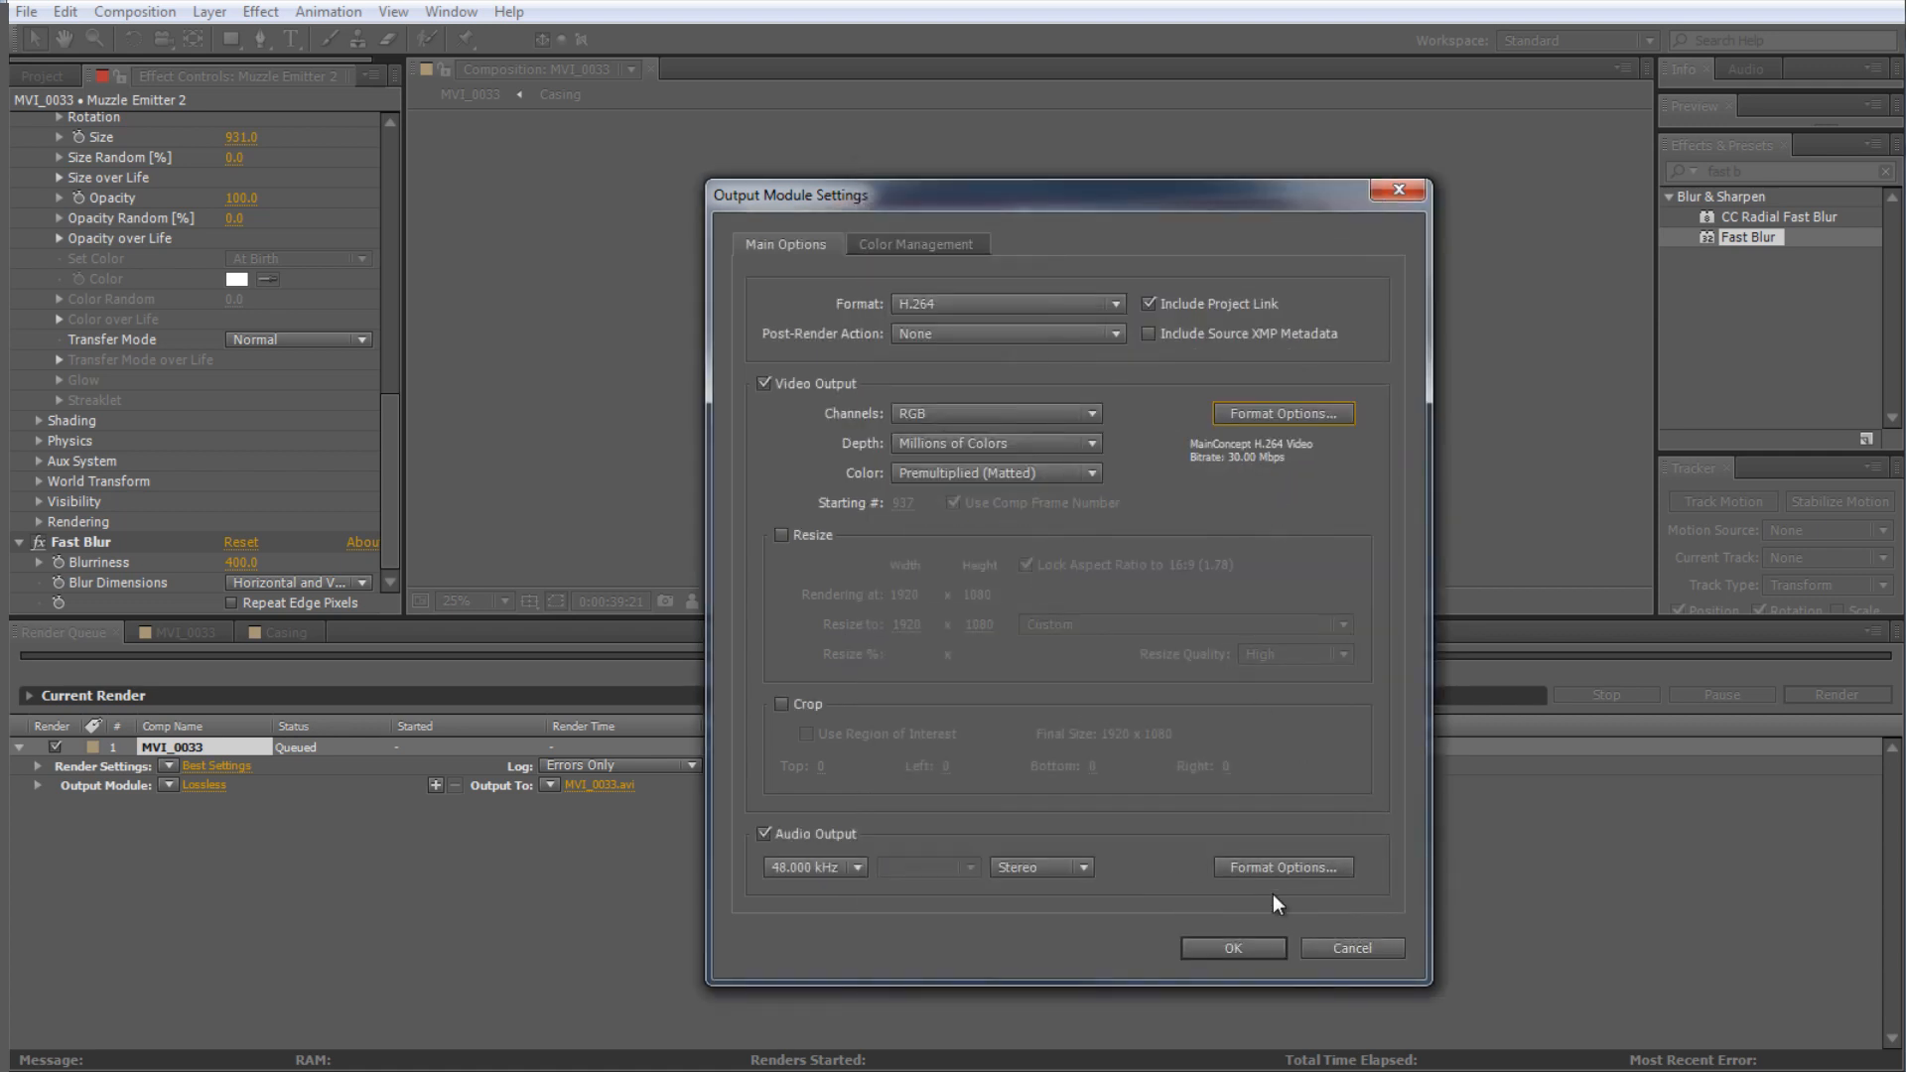
left_click(1234, 950)
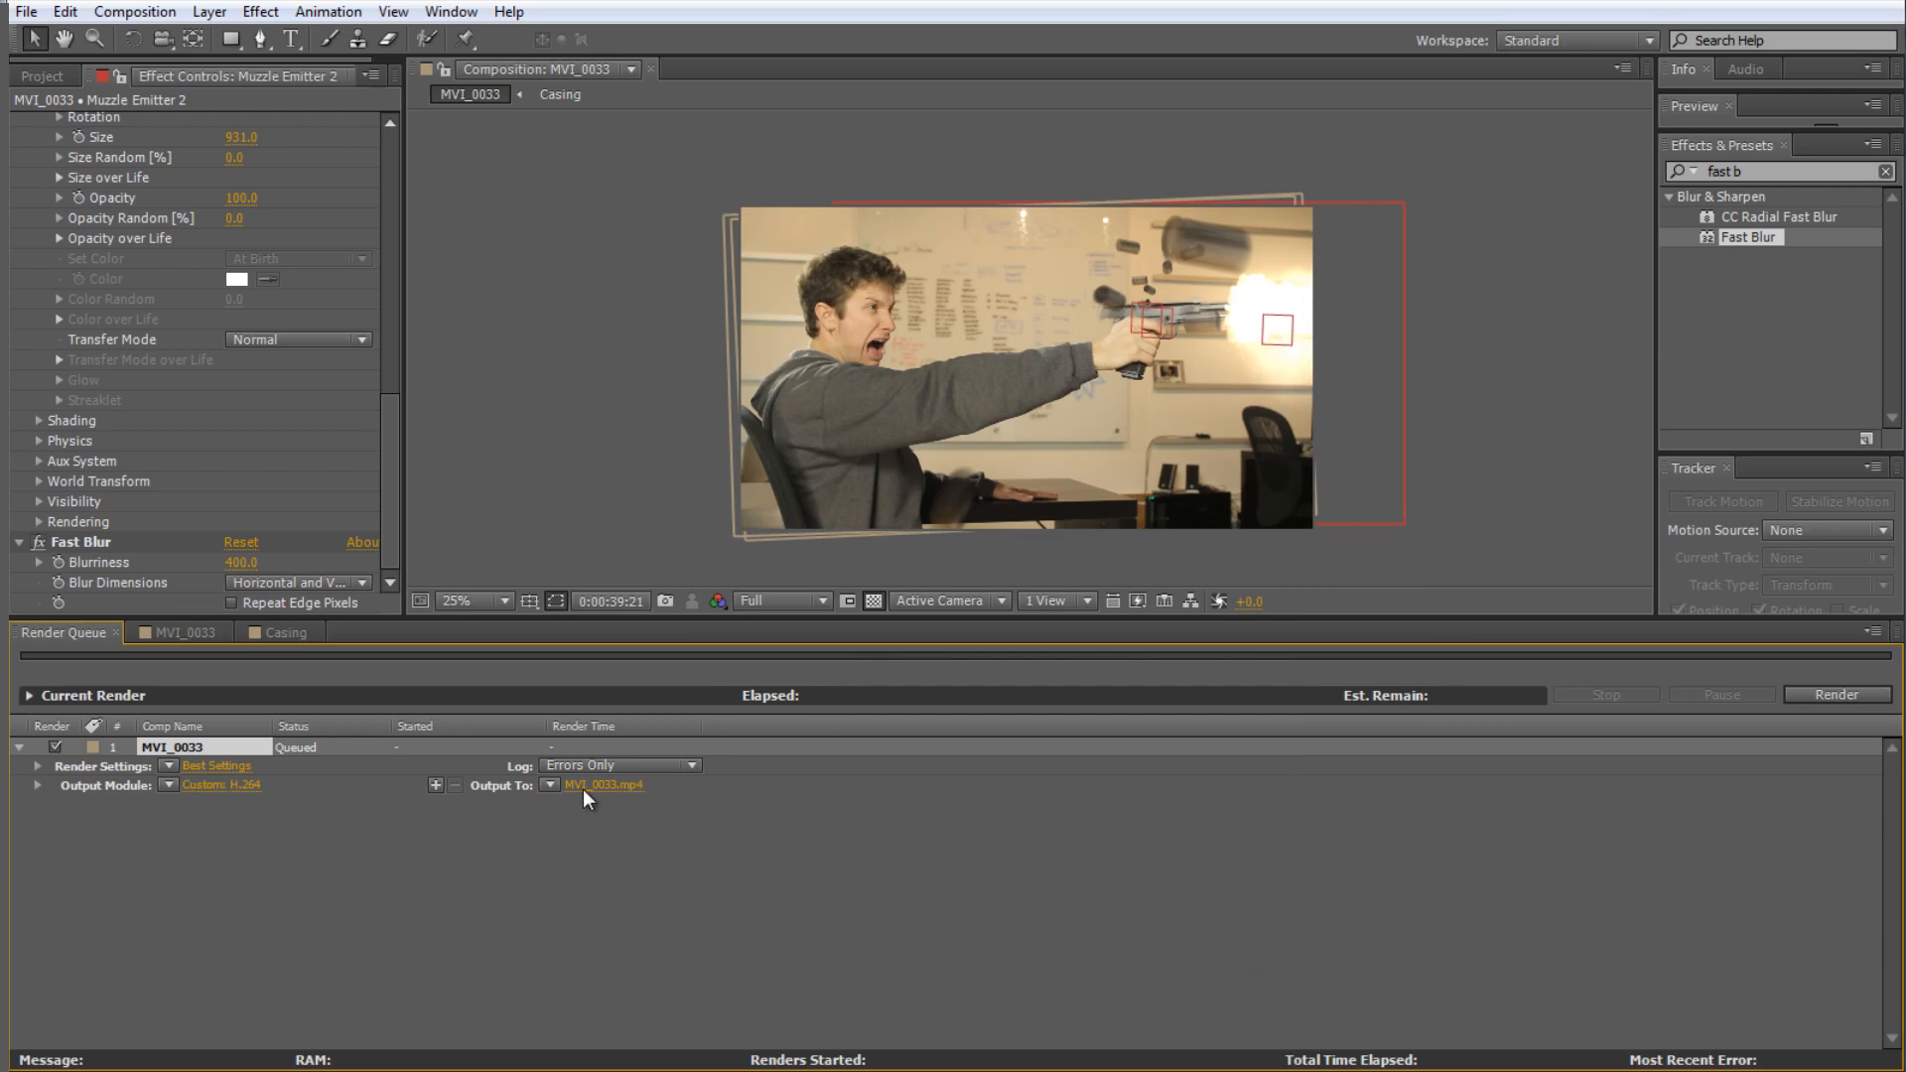